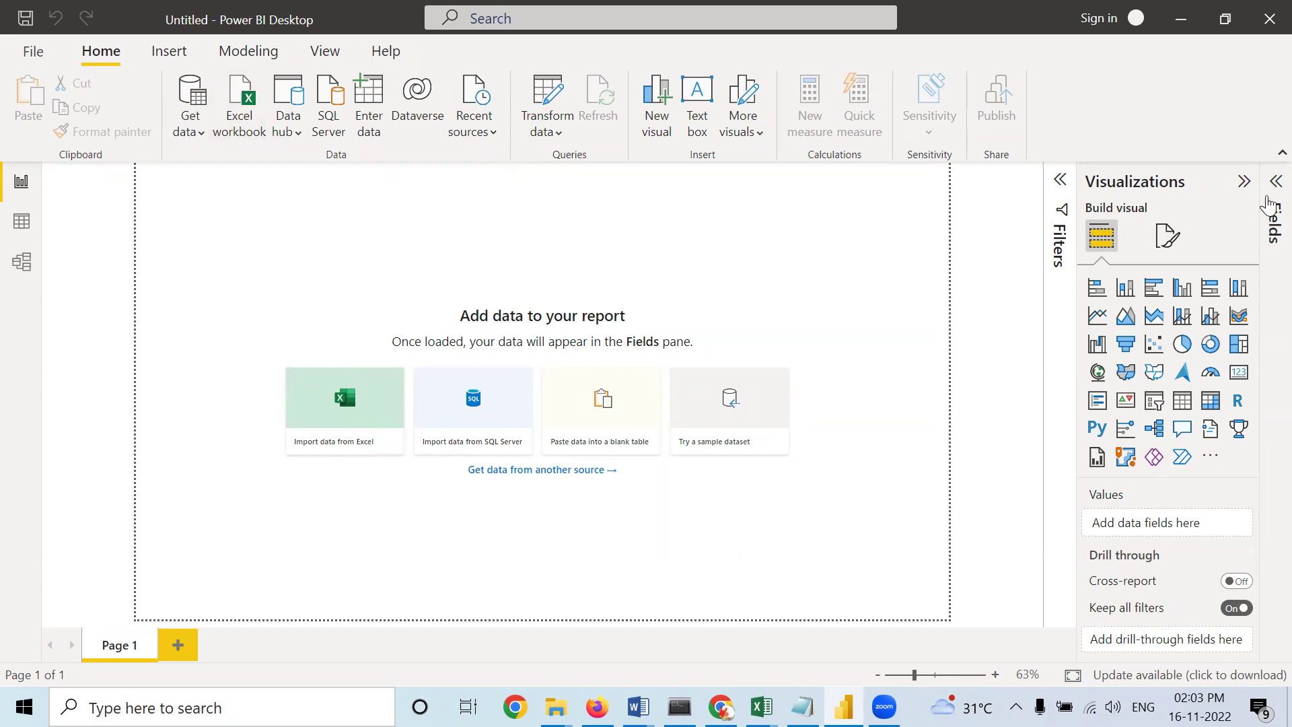
Expand the collapsed Fields pane.
{"action": "left_click", "coordinate": [1272, 182]}
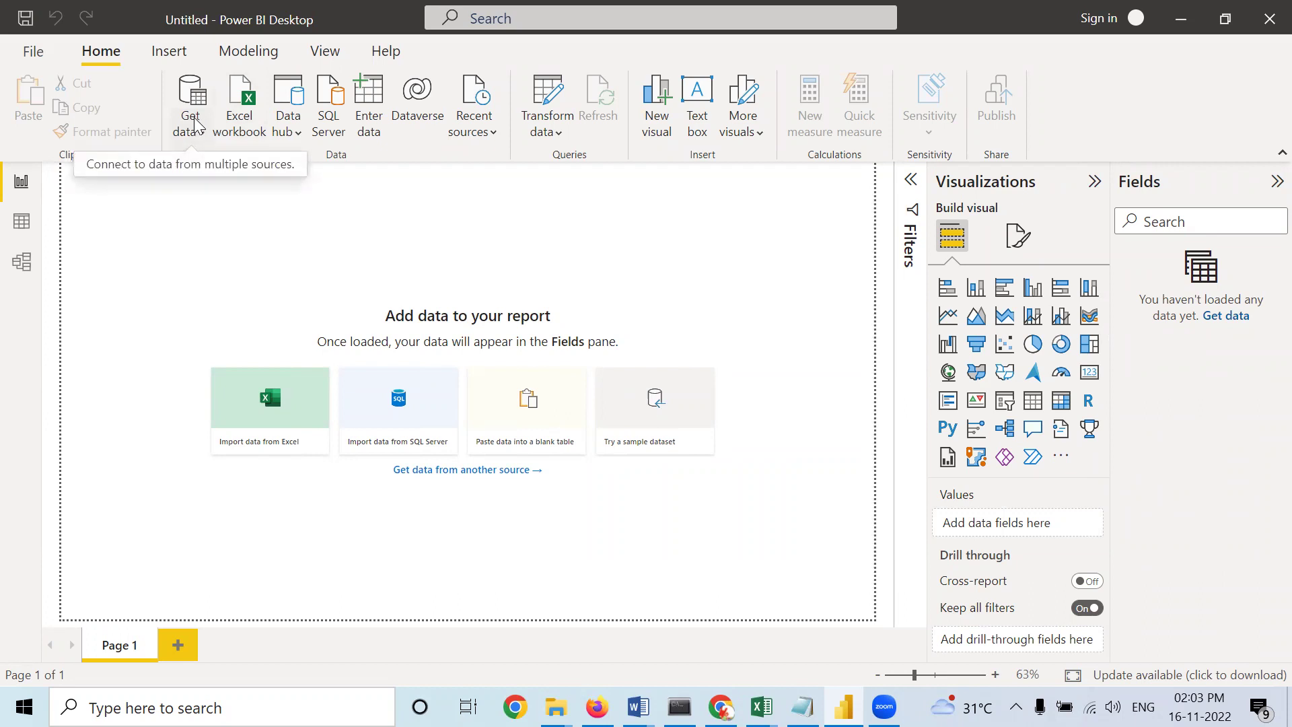
{"action": "left_click", "coordinate": [192, 99]}
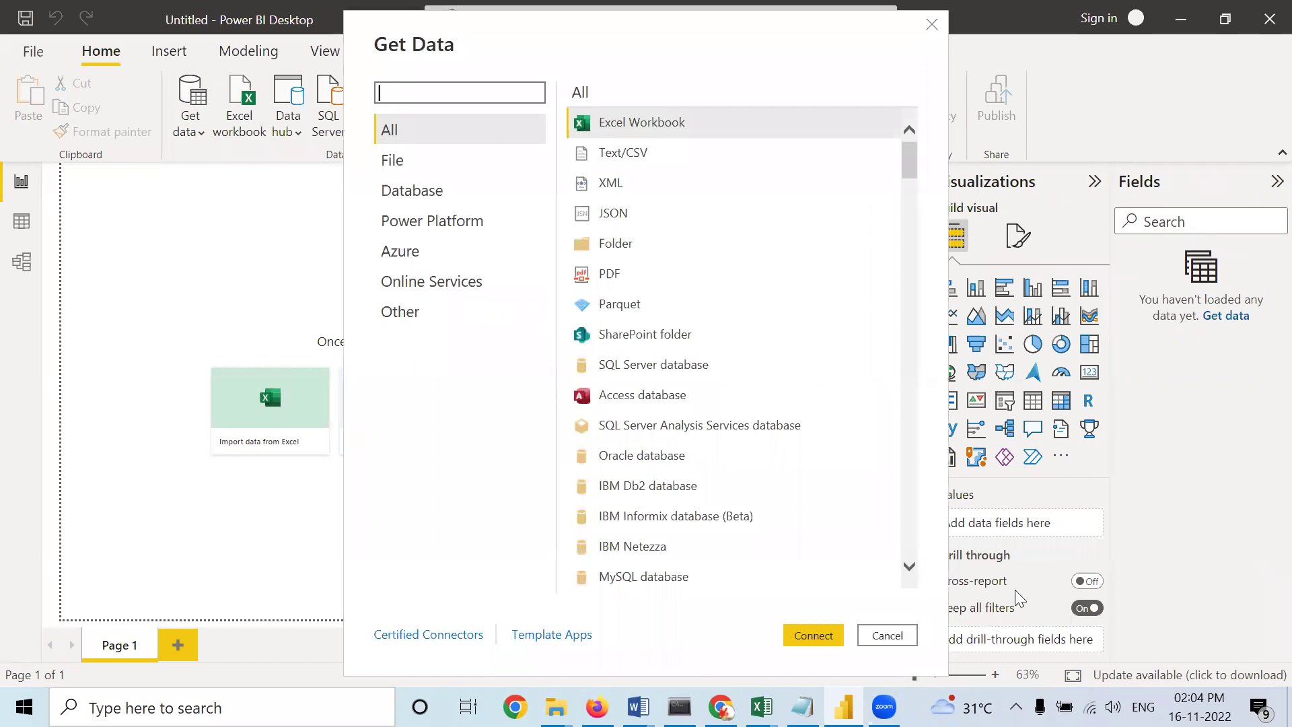
{"action": "left_click", "coordinate": [818, 642]}
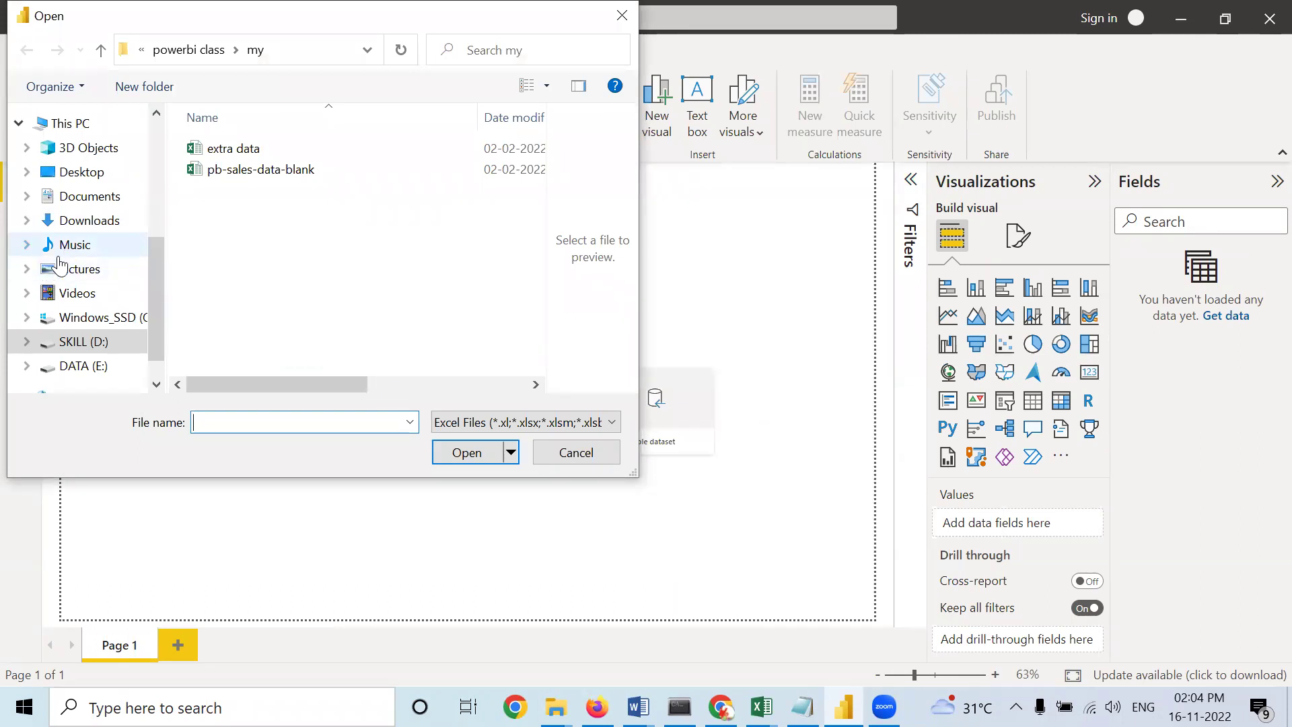
{"action": "left_click_drag", "start_coordinate": [155, 341], "coordinate": [154, 364]}
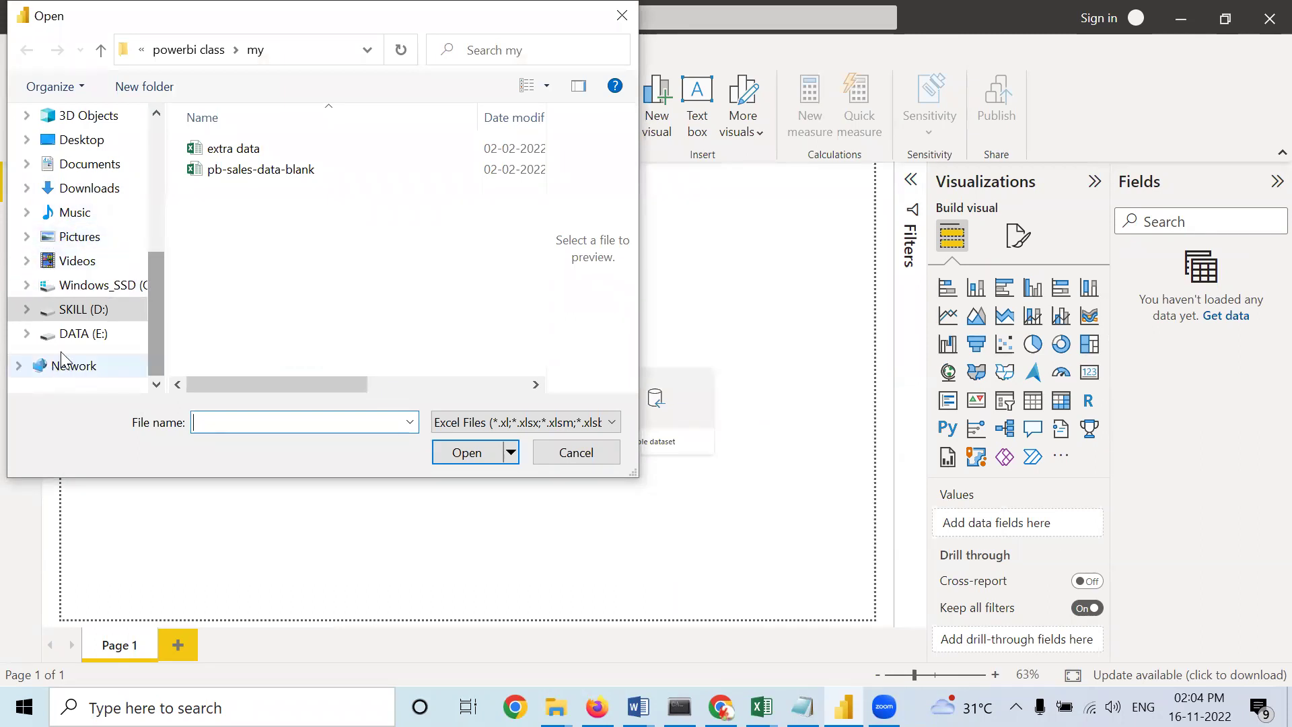
{"action": "left_click", "coordinate": [106, 187]}
{"action": "left_click_drag", "start_coordinate": [531, 144], "coordinate": [518, 351]}
{"action": "scroll", "coordinate": [330, 294], "scroll_direction": "up", "scroll_amount": 3}
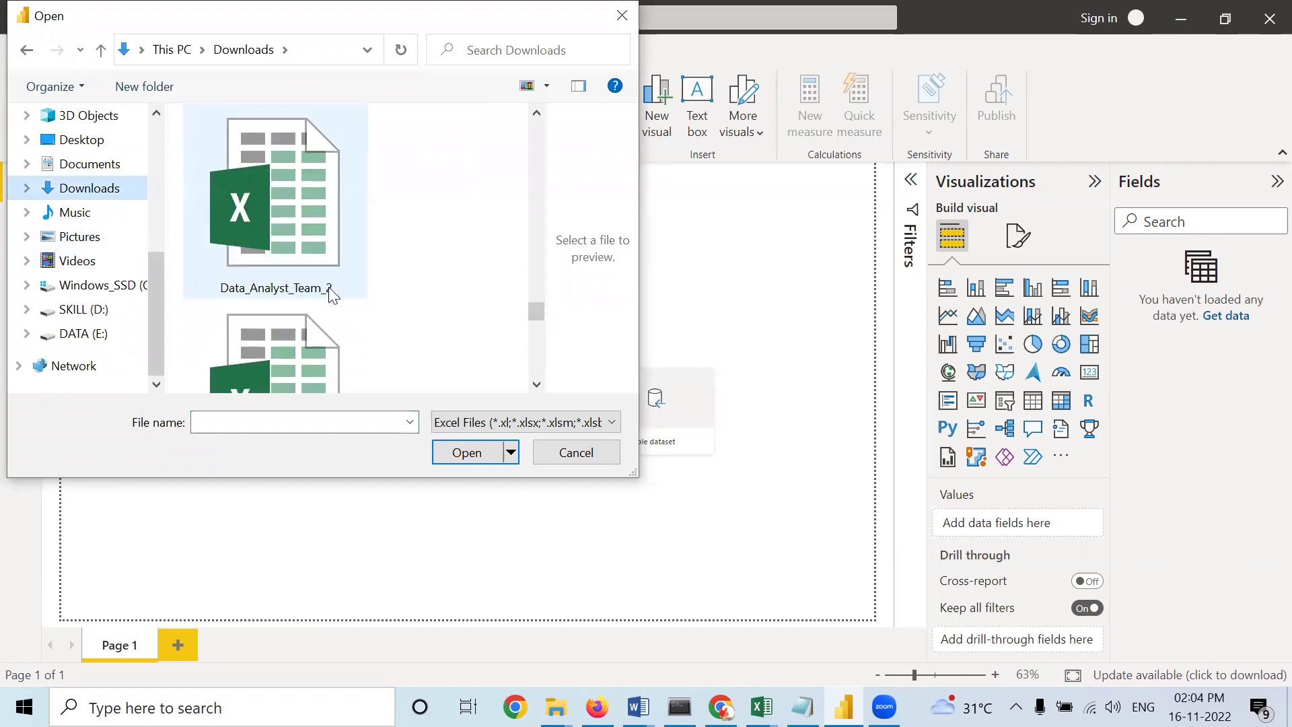
{"action": "scroll", "coordinate": [329, 287], "scroll_direction": "down", "scroll_amount": 2}
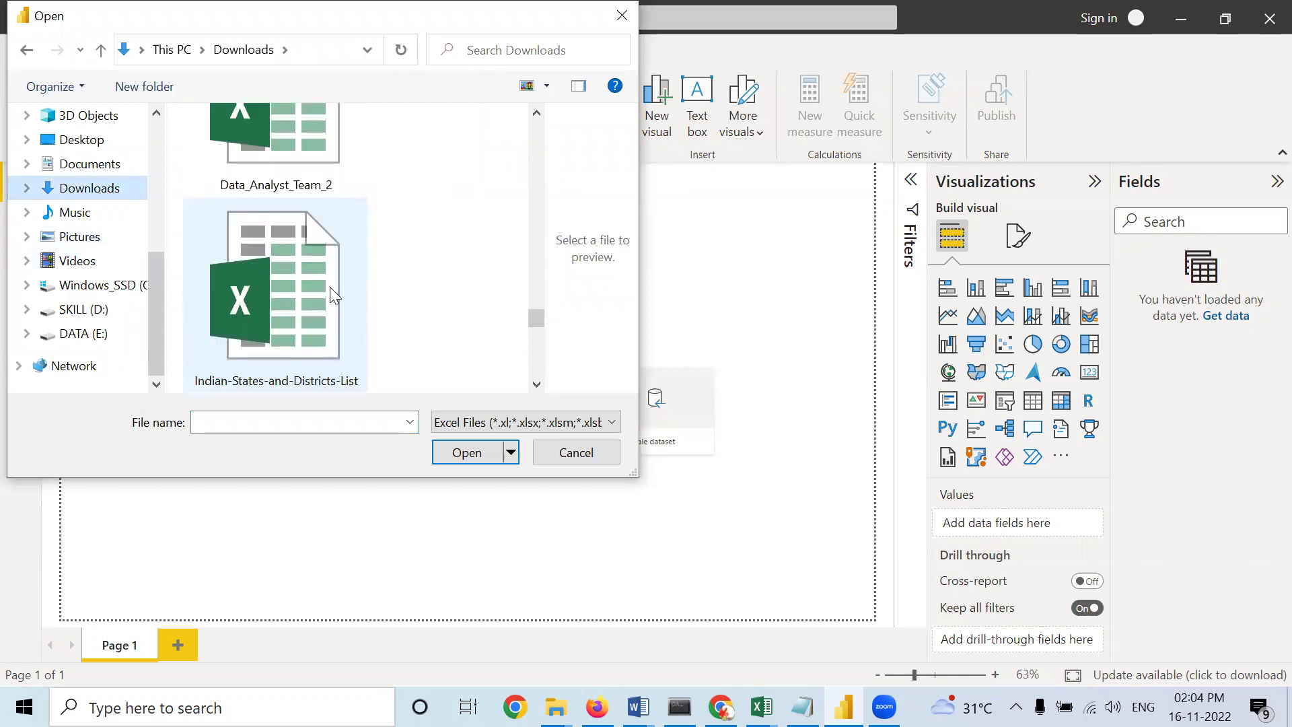
{"action": "scroll", "coordinate": [330, 287], "scroll_direction": "up", "scroll_amount": 3}
{"action": "left_click", "coordinate": [330, 287]}
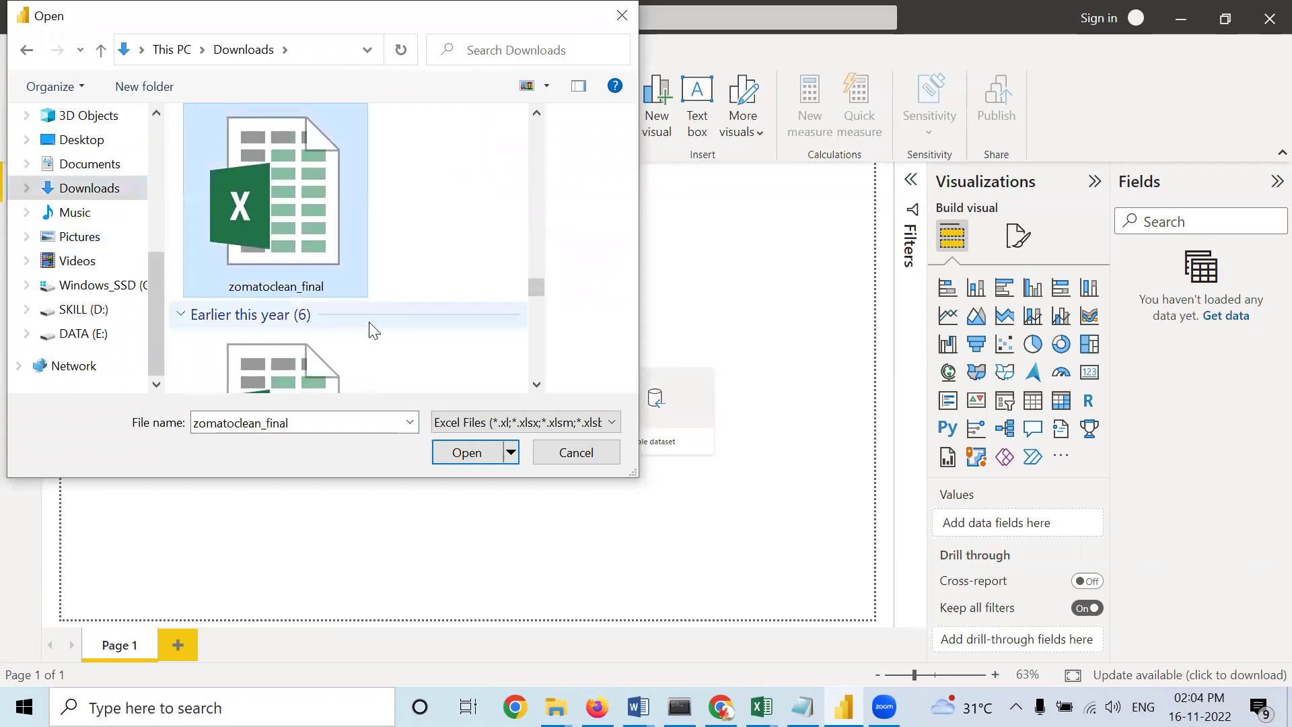
{"action": "left_click", "coordinate": [467, 455]}
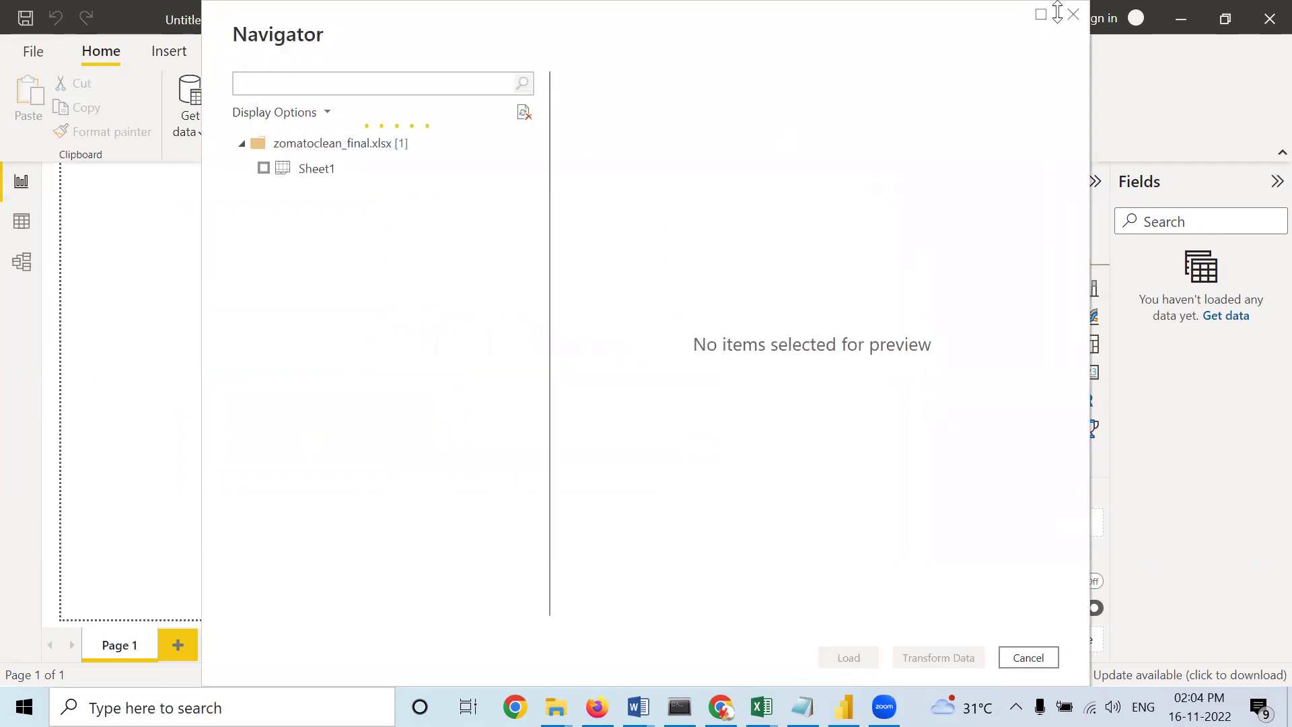
{"action": "left_click", "coordinate": [264, 167]}
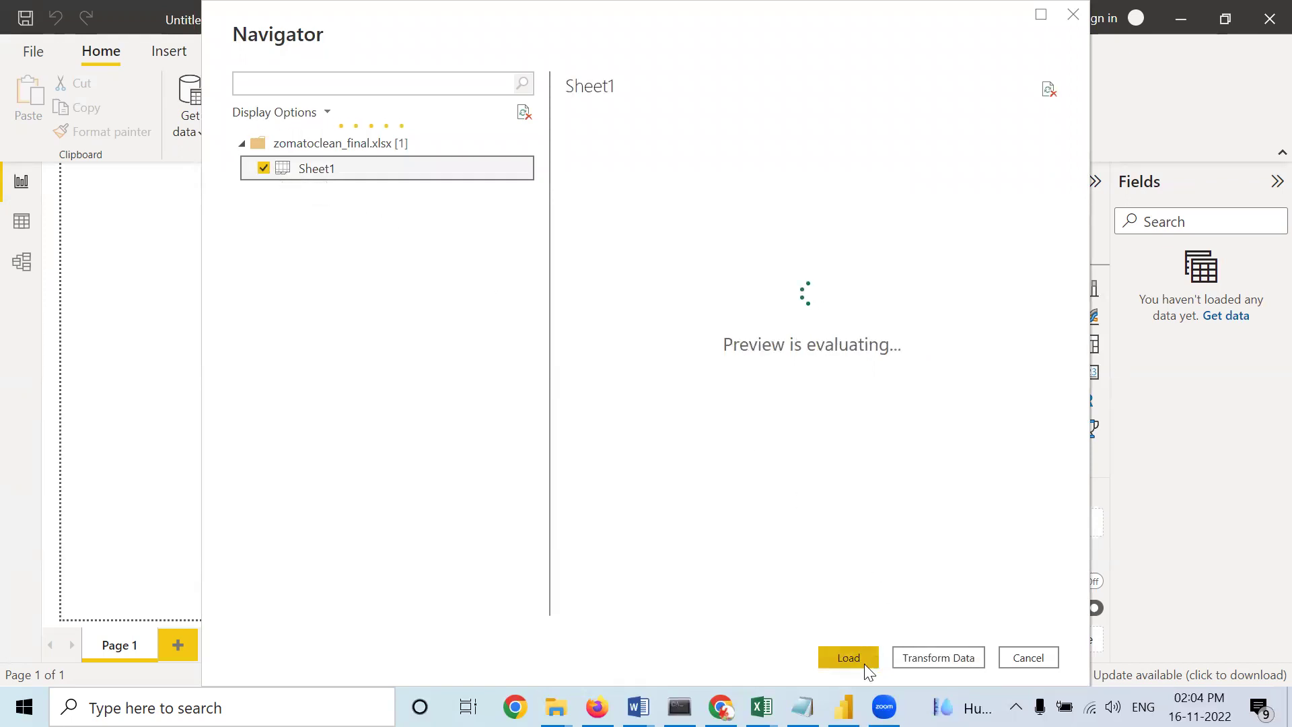
{"action": "left_click_drag", "start_coordinate": [729, 605], "coordinate": [830, 619]}
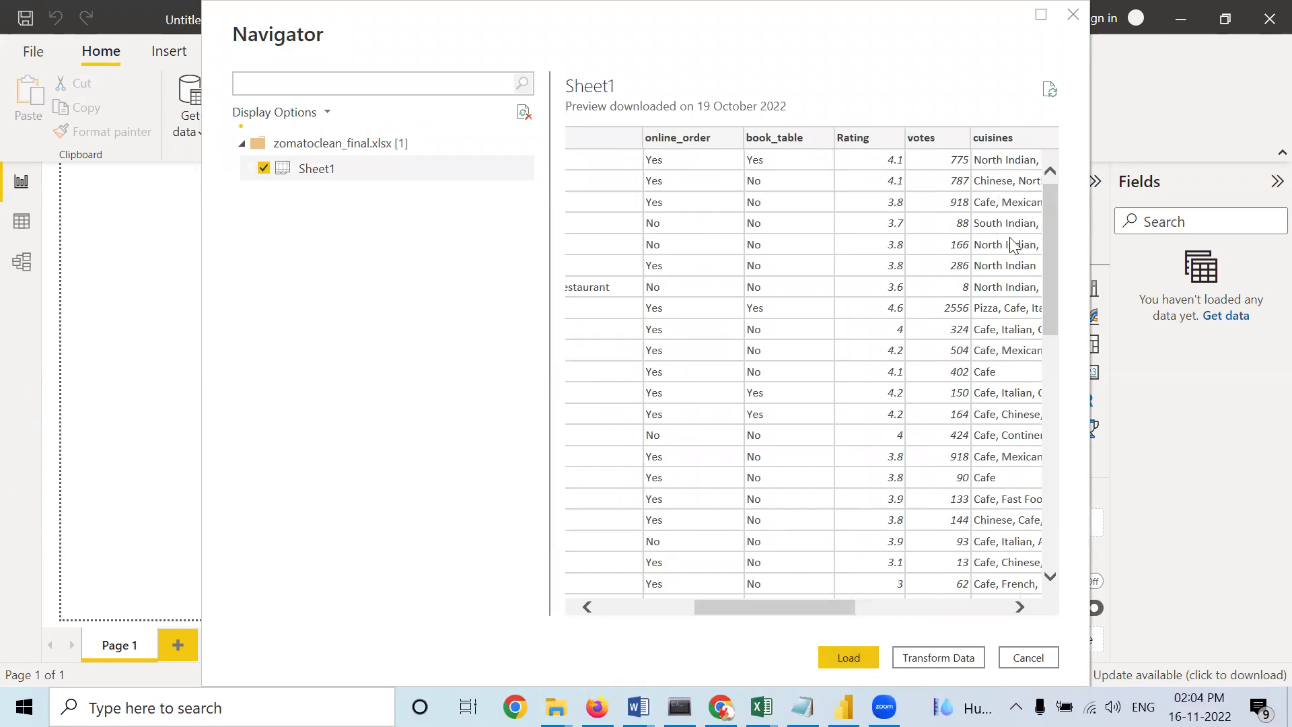
{"action": "left_click", "coordinate": [1073, 14]}
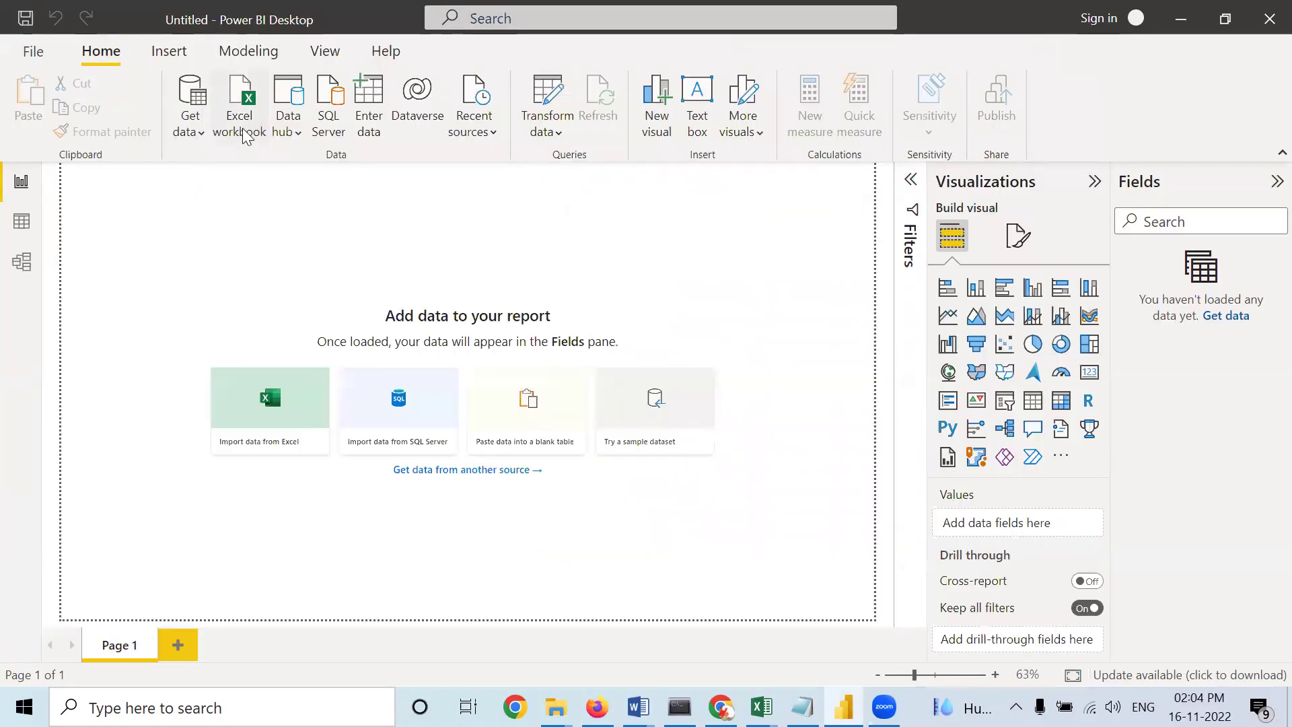
Connect to the Excel workbook zomatoclean in the Downloads folder as the data source.
{"action": "left_click", "coordinate": [188, 130]}
{"action": "left_click", "coordinate": [254, 209]}
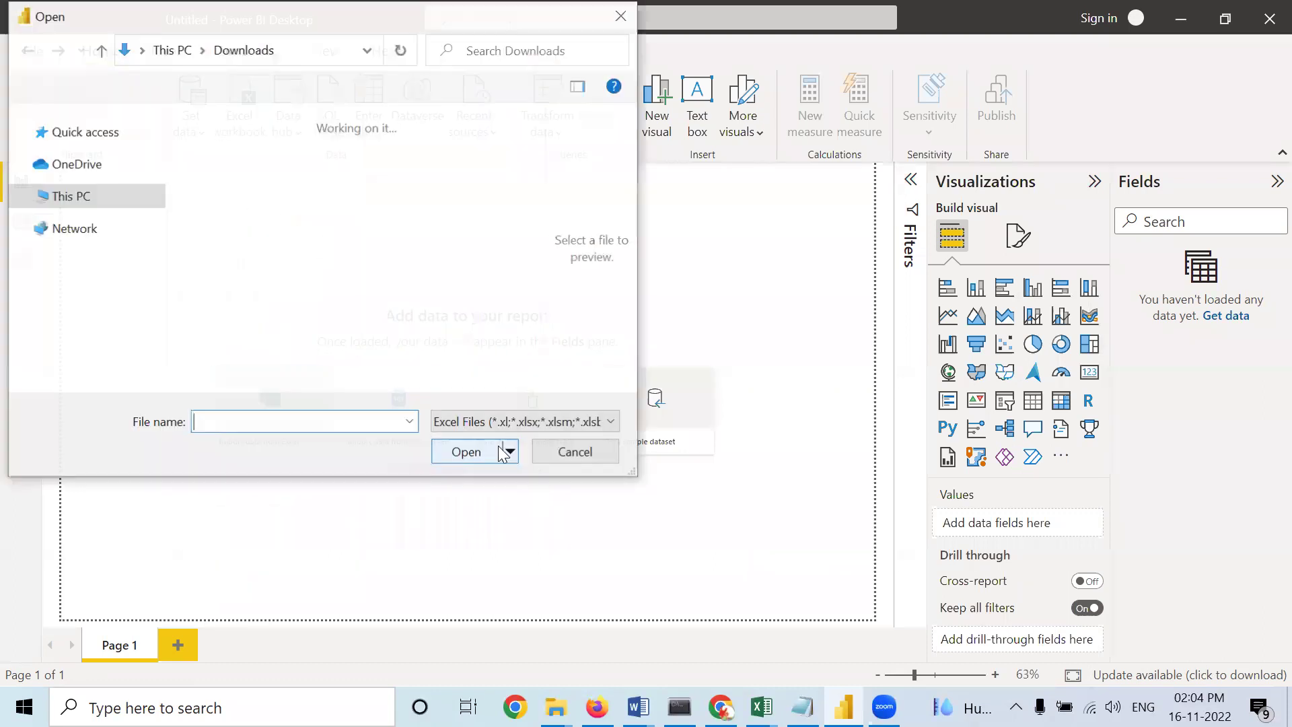
{"action": "scroll", "coordinate": [383, 269], "scroll_direction": "down", "scroll_amount": 12}
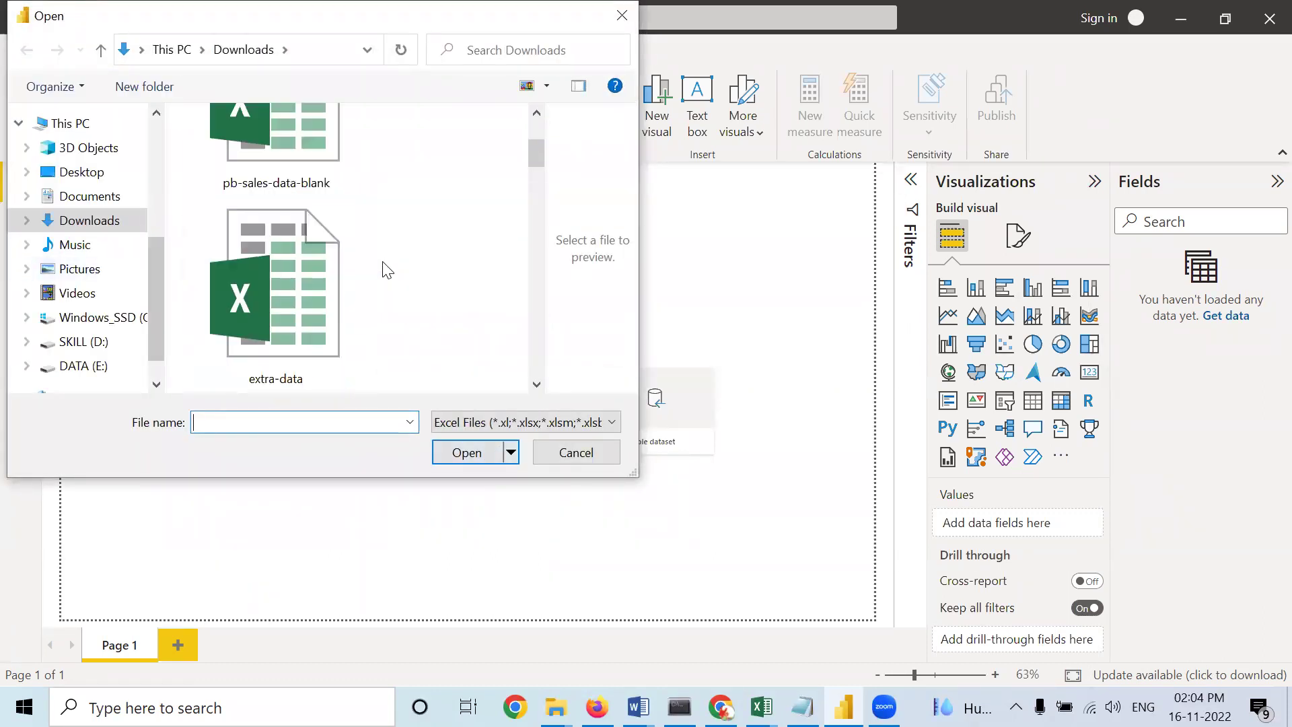
{"action": "scroll", "coordinate": [387, 271], "scroll_direction": "down", "scroll_amount": 3}
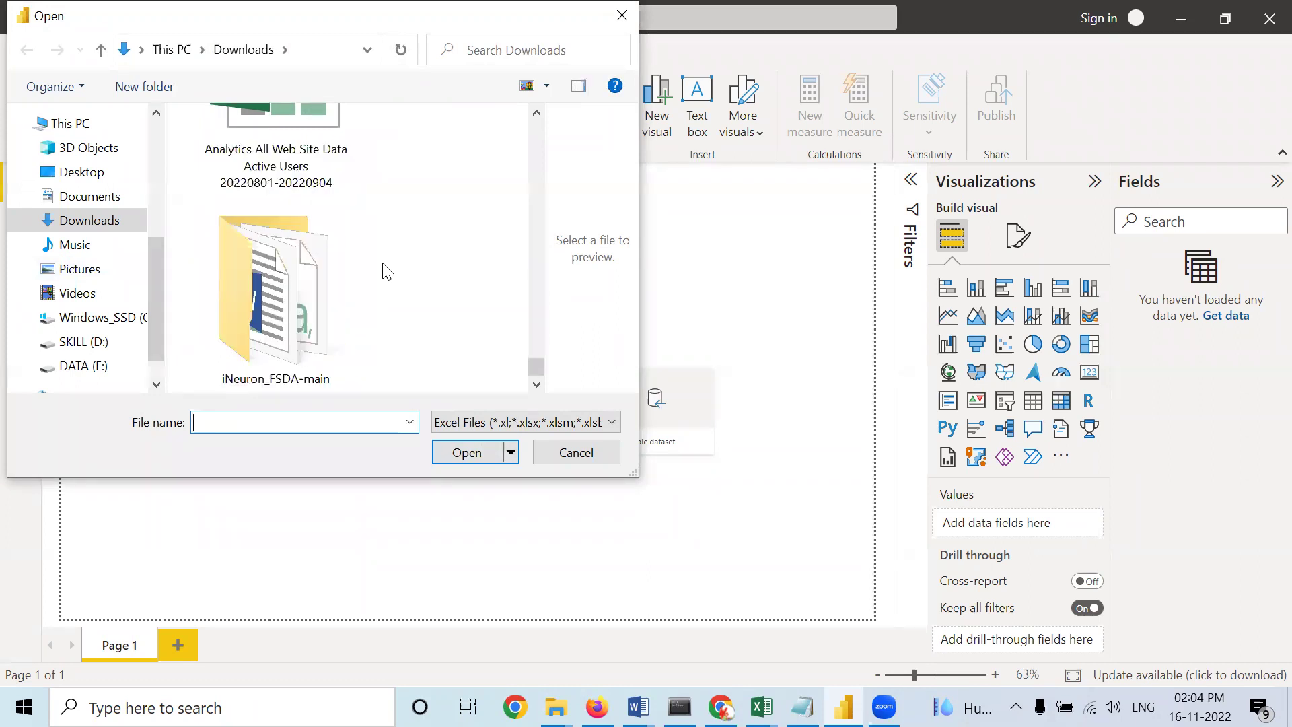
{"action": "scroll", "coordinate": [387, 272], "scroll_direction": "up", "scroll_amount": 6}
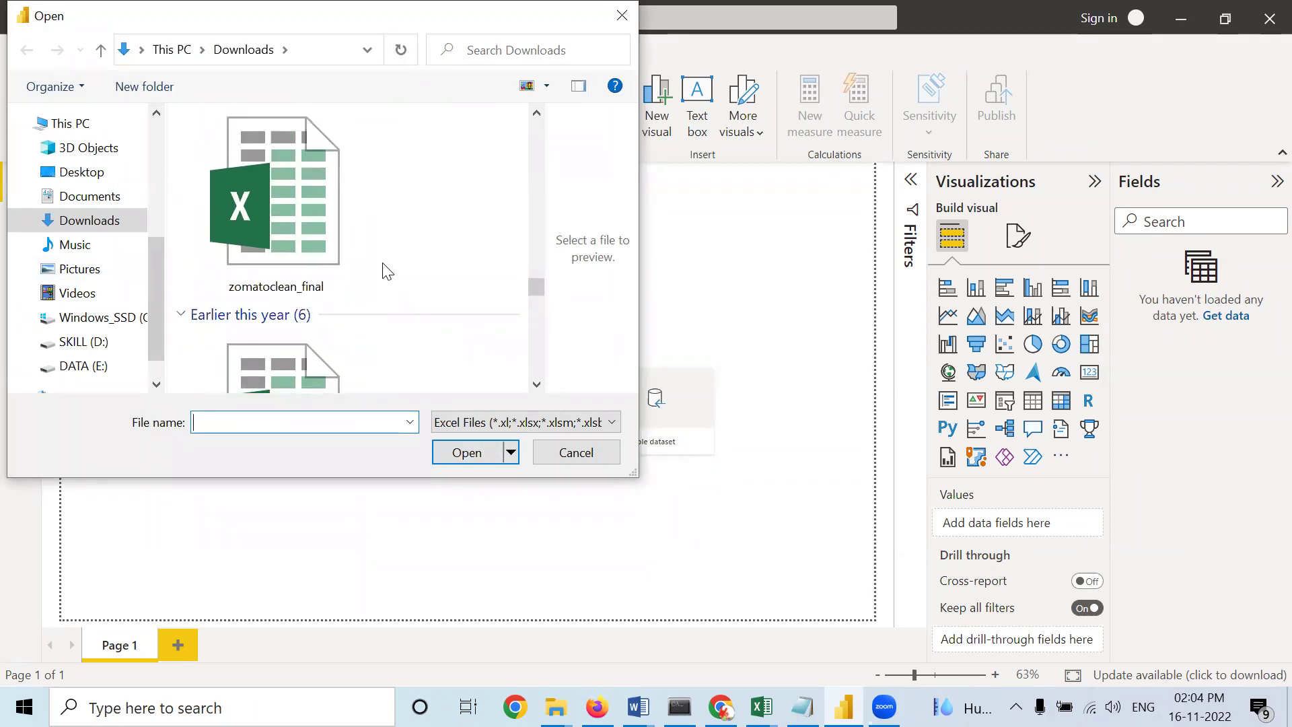
{"action": "scroll", "coordinate": [324, 236], "scroll_direction": "down", "scroll_amount": 5}
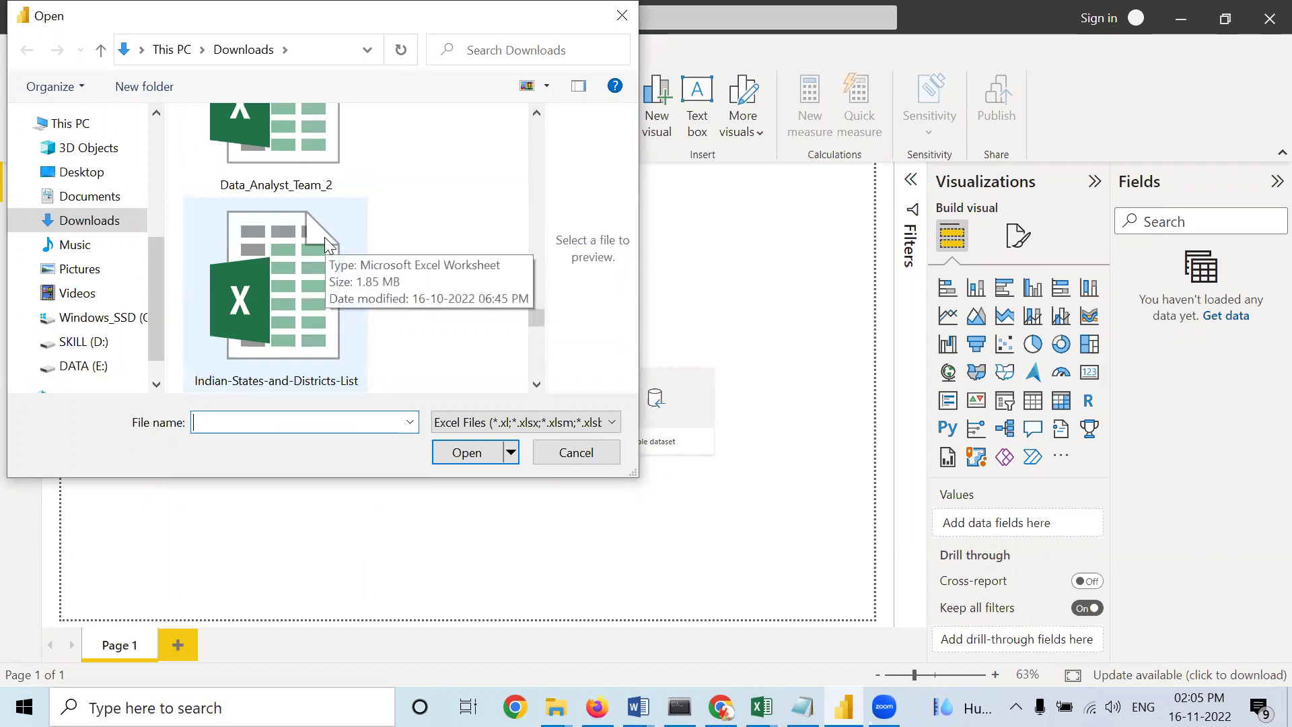
{"action": "left_click", "coordinate": [304, 296]}
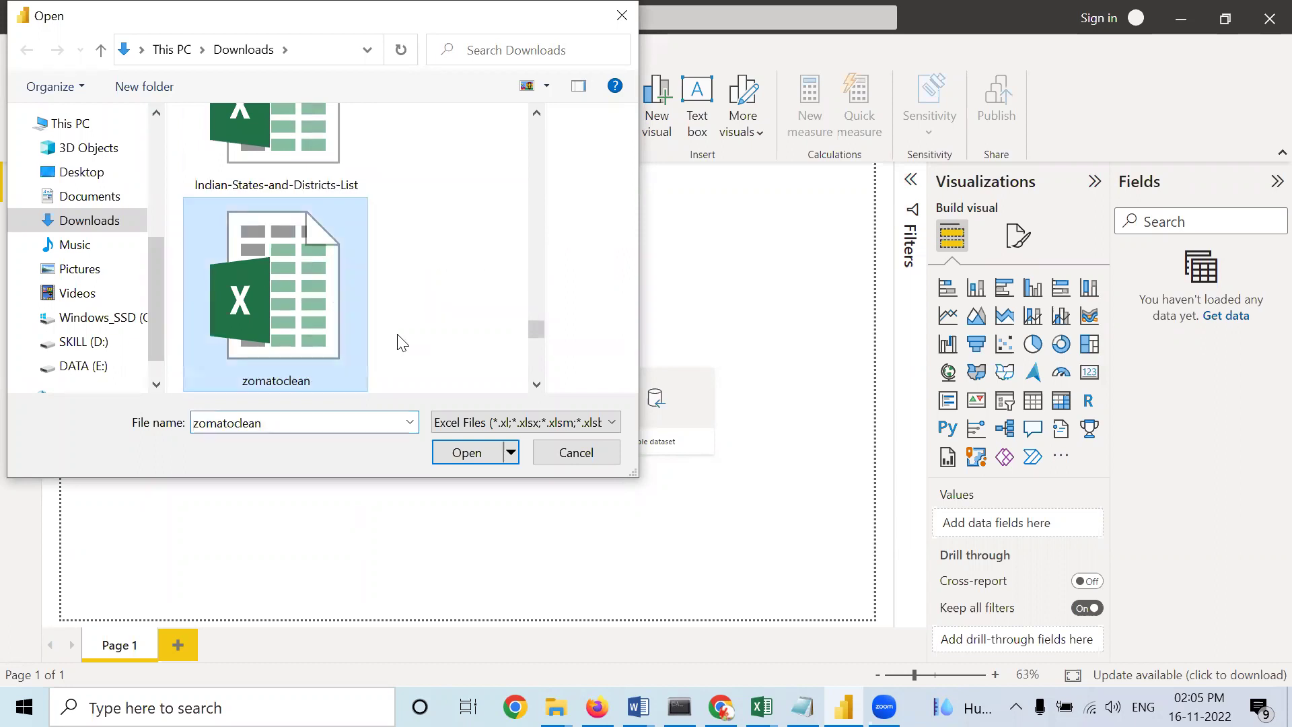
{"action": "left_click", "coordinate": [467, 451]}
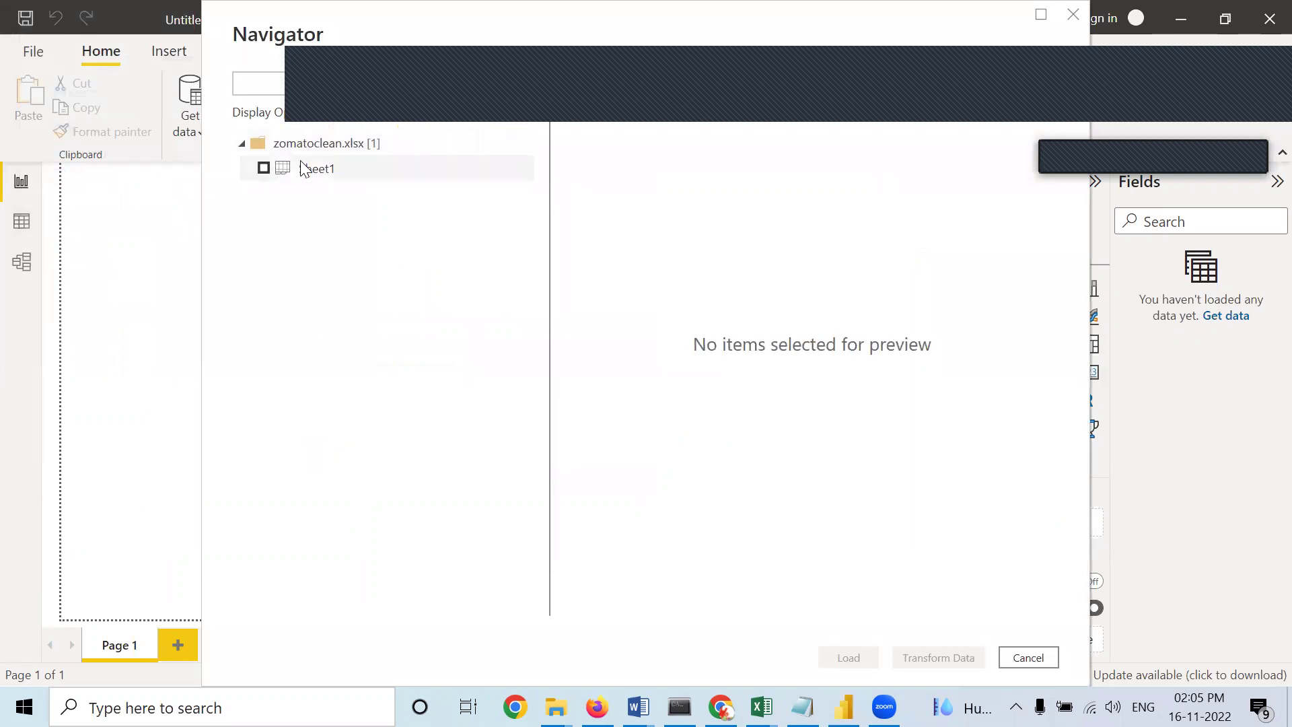
Preview Sheet1 of zomatoclean.xlsx, select it and load it into the report.
{"action": "left_click", "coordinate": [305, 168]}
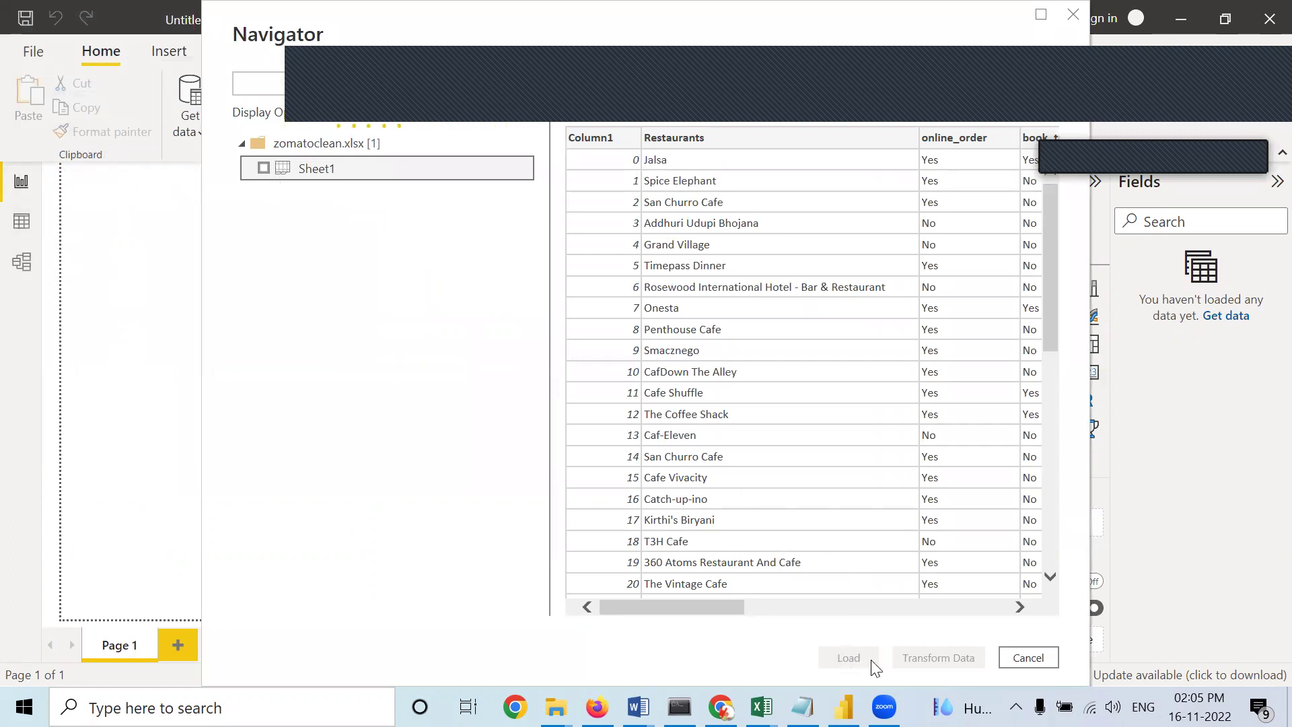
{"action": "left_click", "coordinate": [264, 168]}
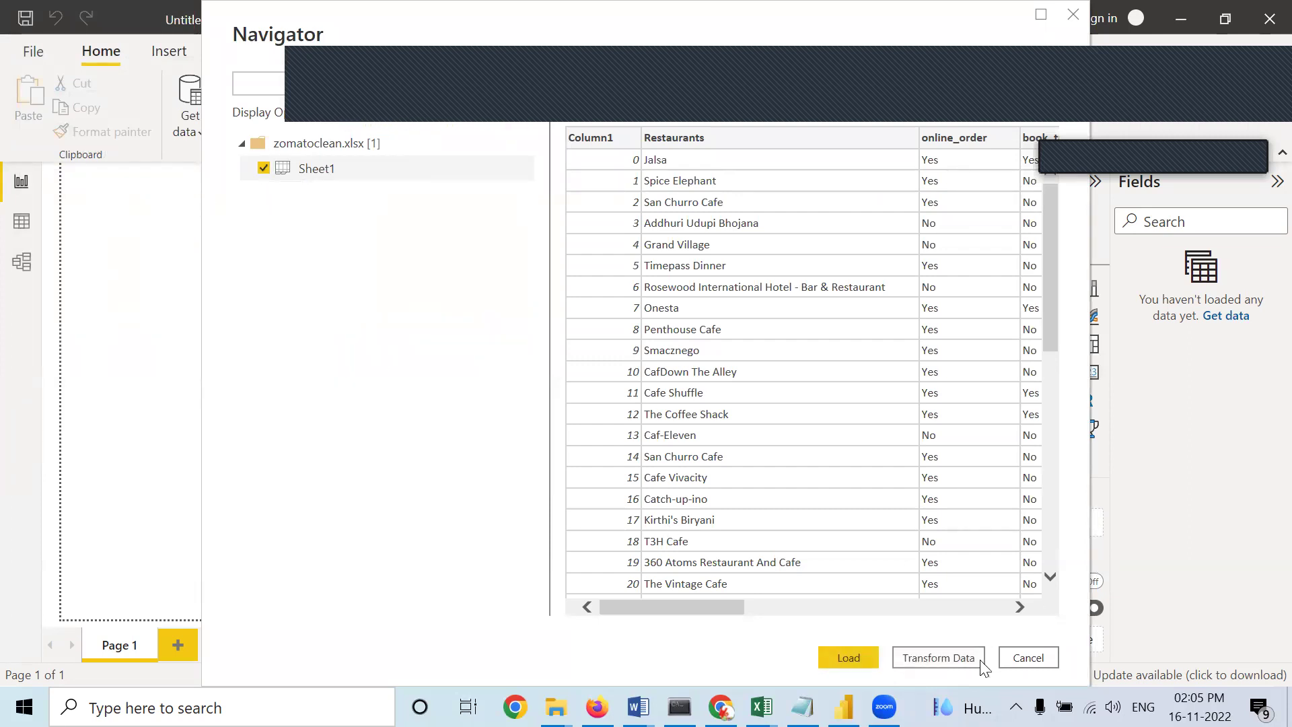
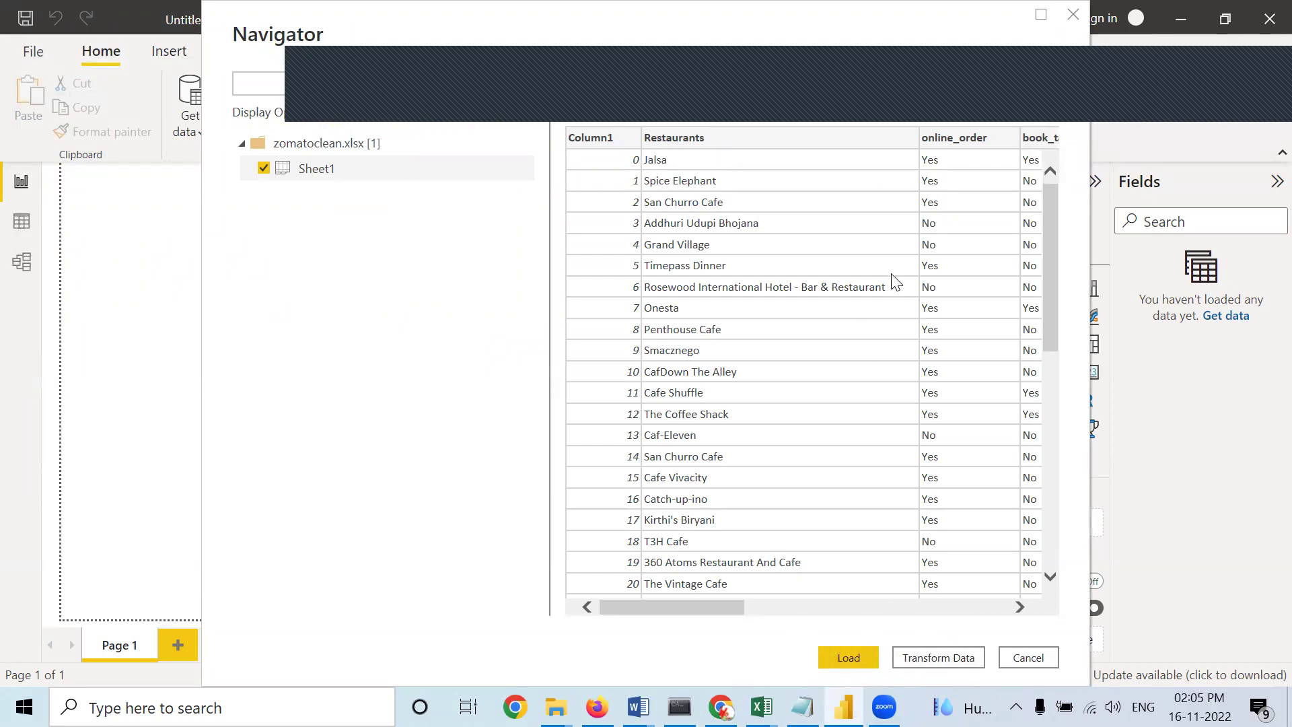
{"action": "left_click", "coordinate": [849, 658]}
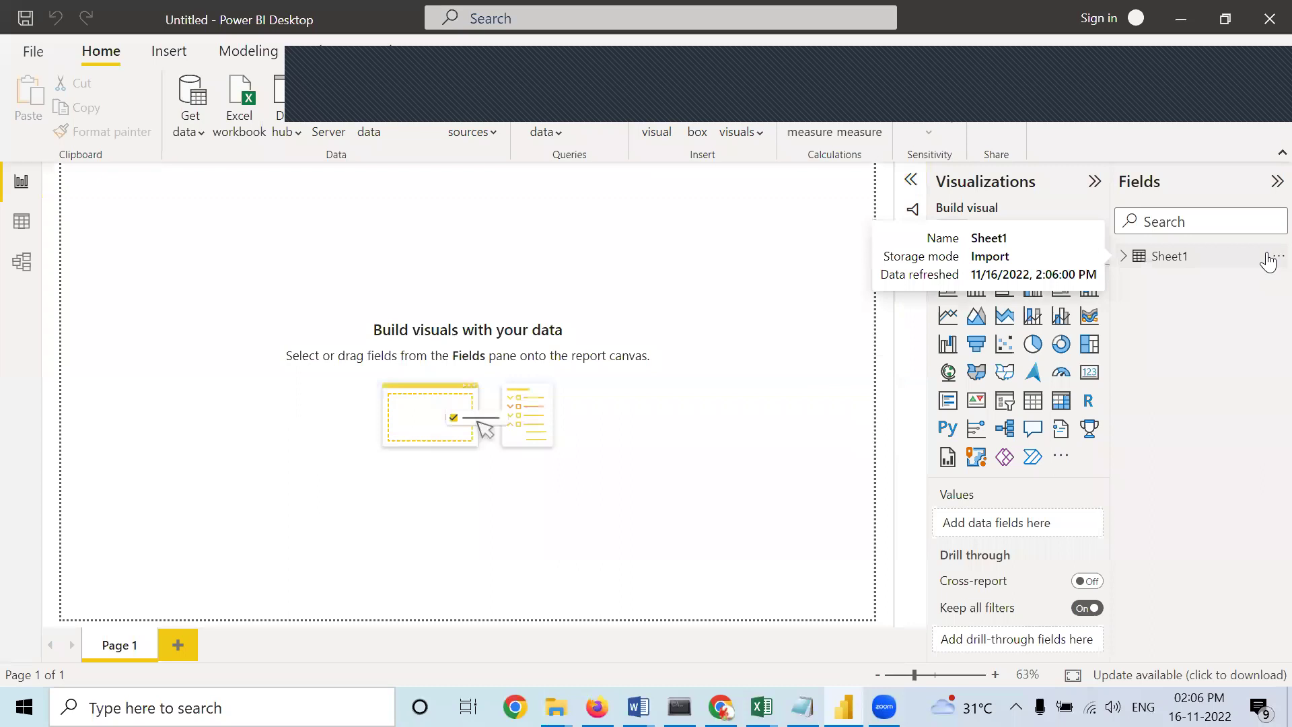
Rename the imported table Sheet1 as zomato.
{"action": "left_click", "coordinate": [1274, 256]}
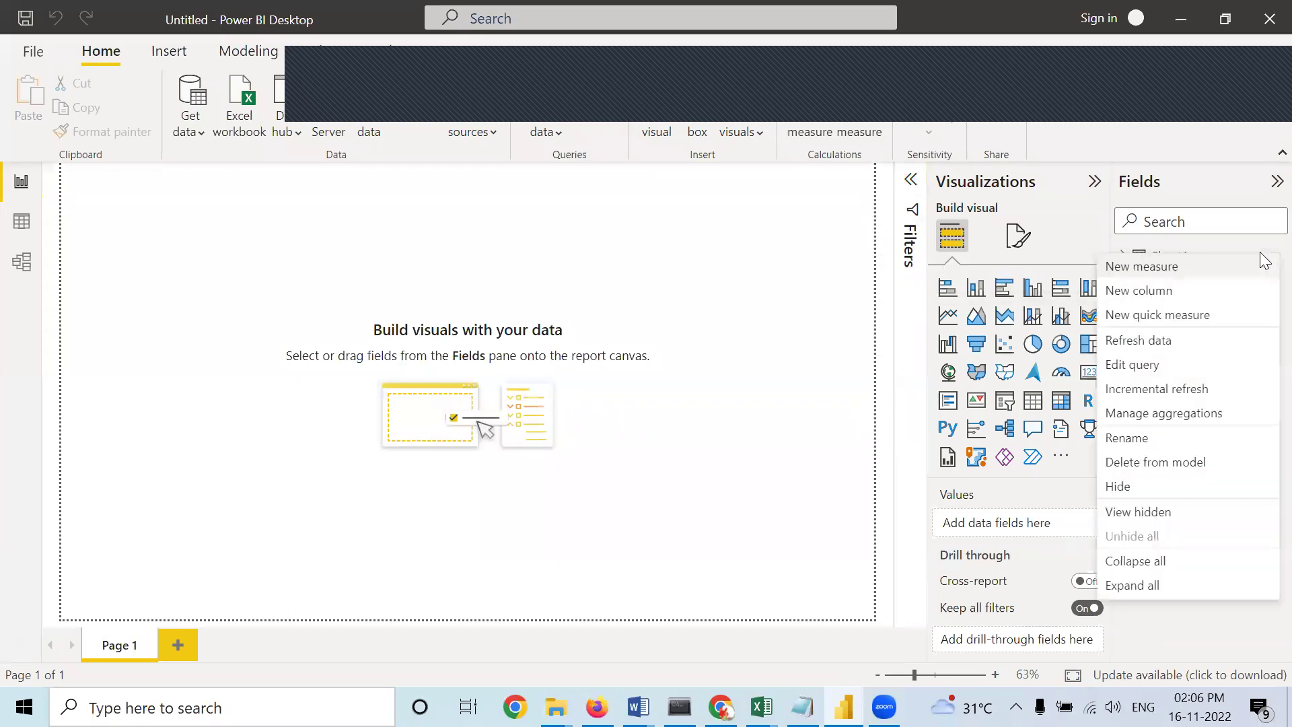
{"action": "left_click", "coordinate": [738, 405]}
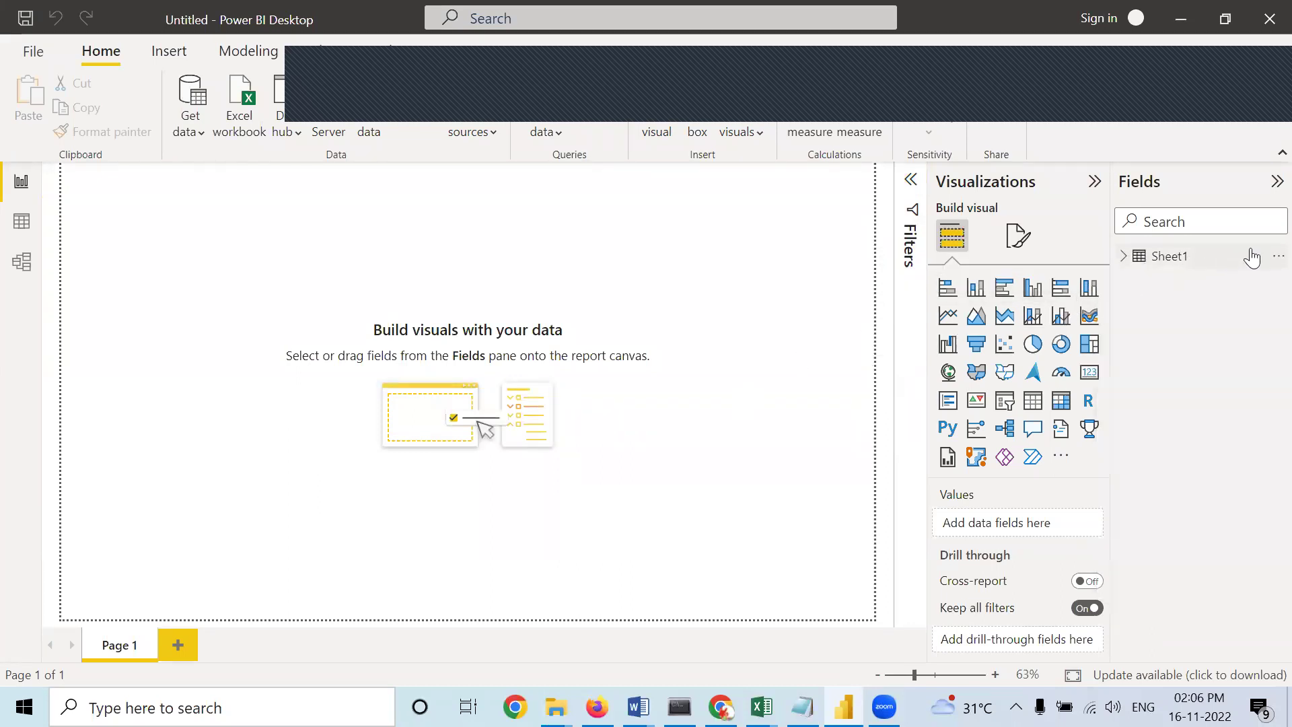
{"action": "left_click", "coordinate": [1273, 256]}
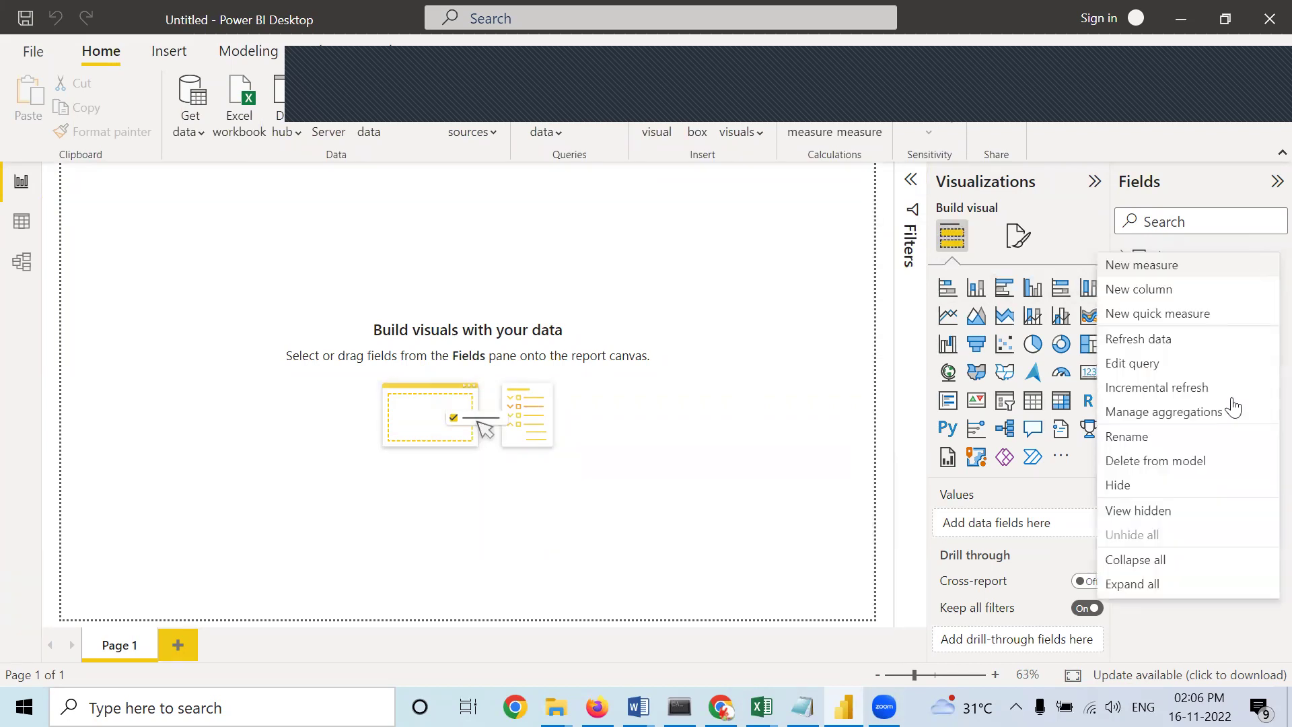
{"action": "left_click", "coordinate": [1141, 438]}
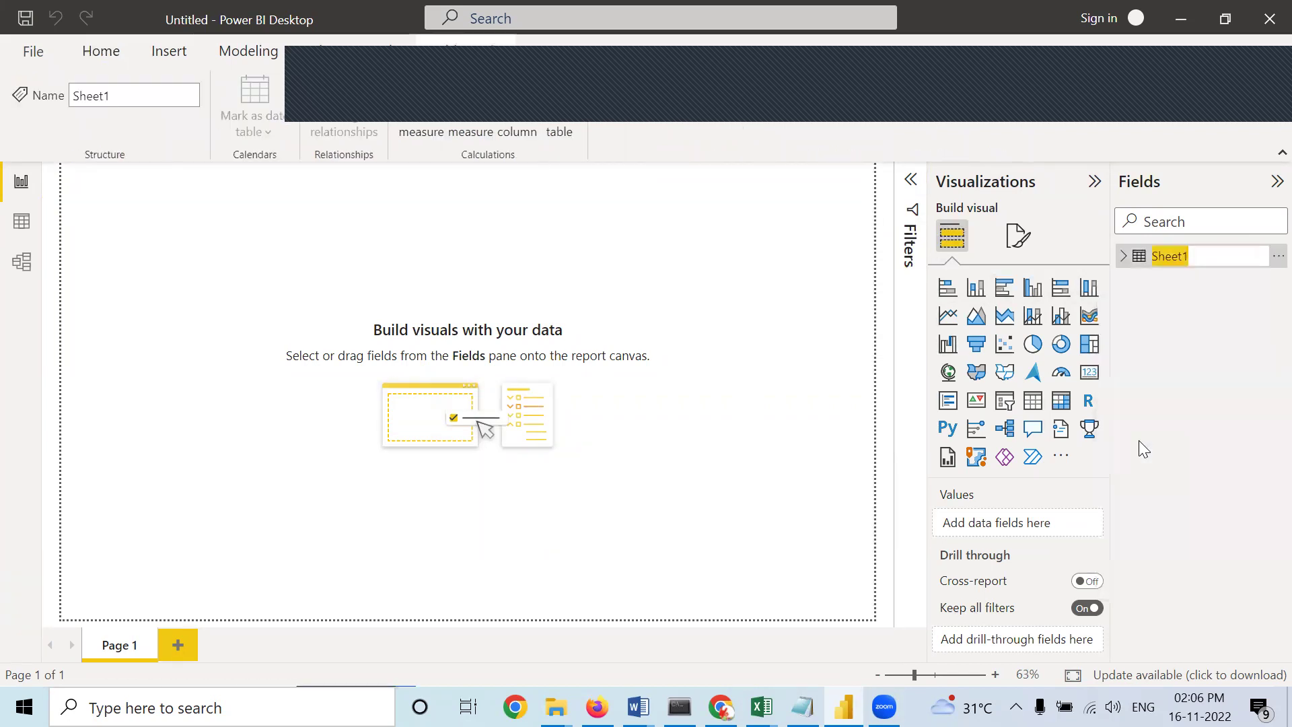
{"action": "type", "text": "zomato"}
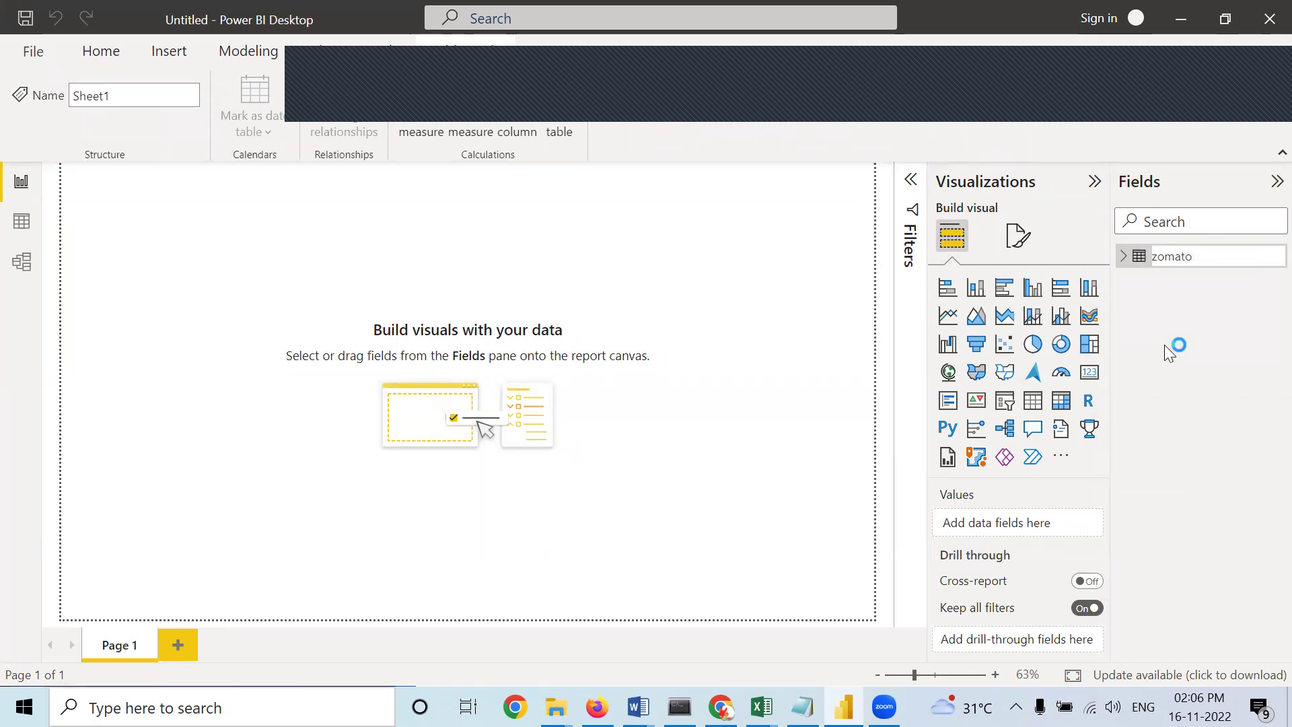
{"action": "key", "text": "Return"}
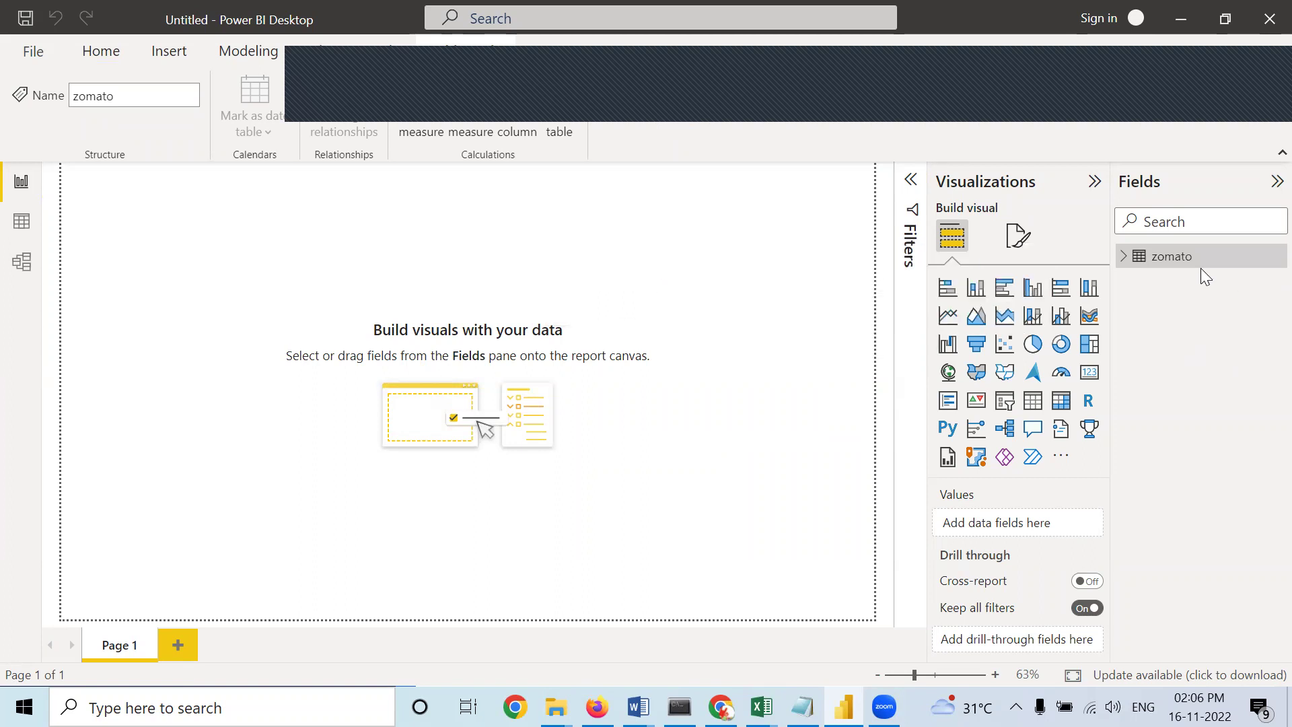
List the zomato table's fields, examine its data rows and its model diagram, and return to the report canvas.
{"action": "left_click", "coordinate": [1123, 258]}
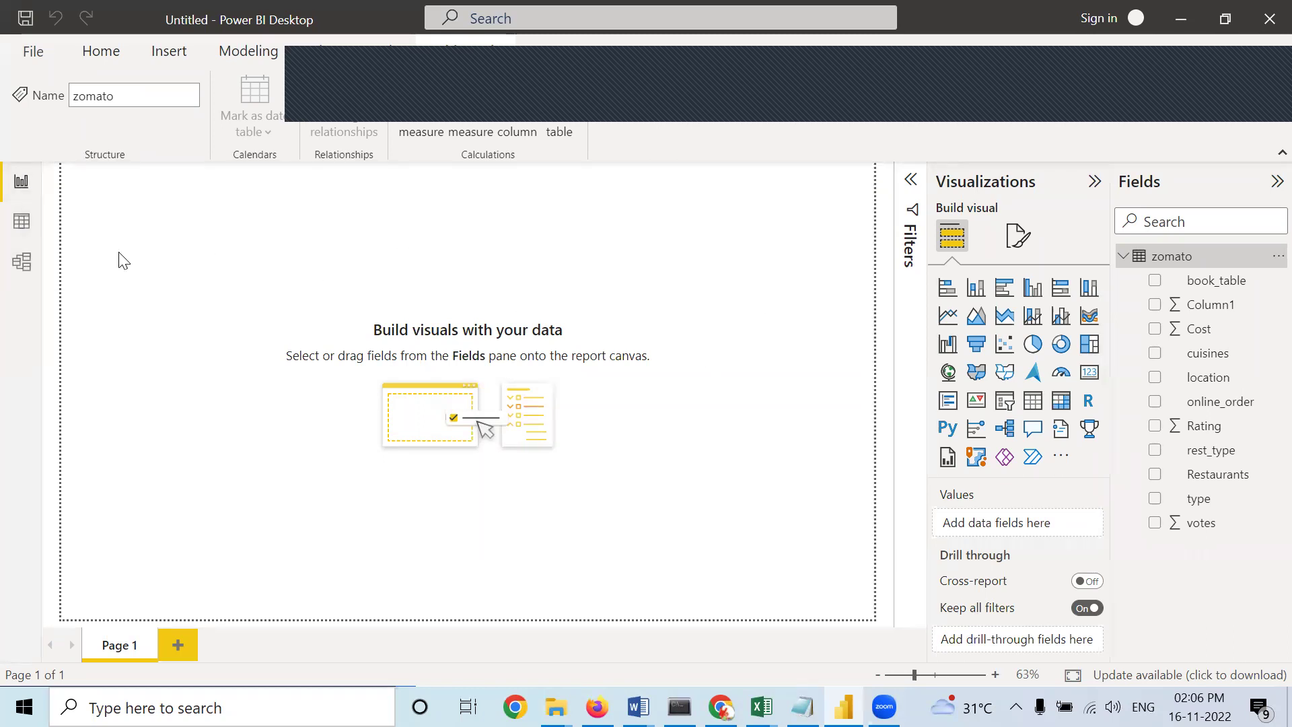
{"action": "left_click", "coordinate": [16, 224]}
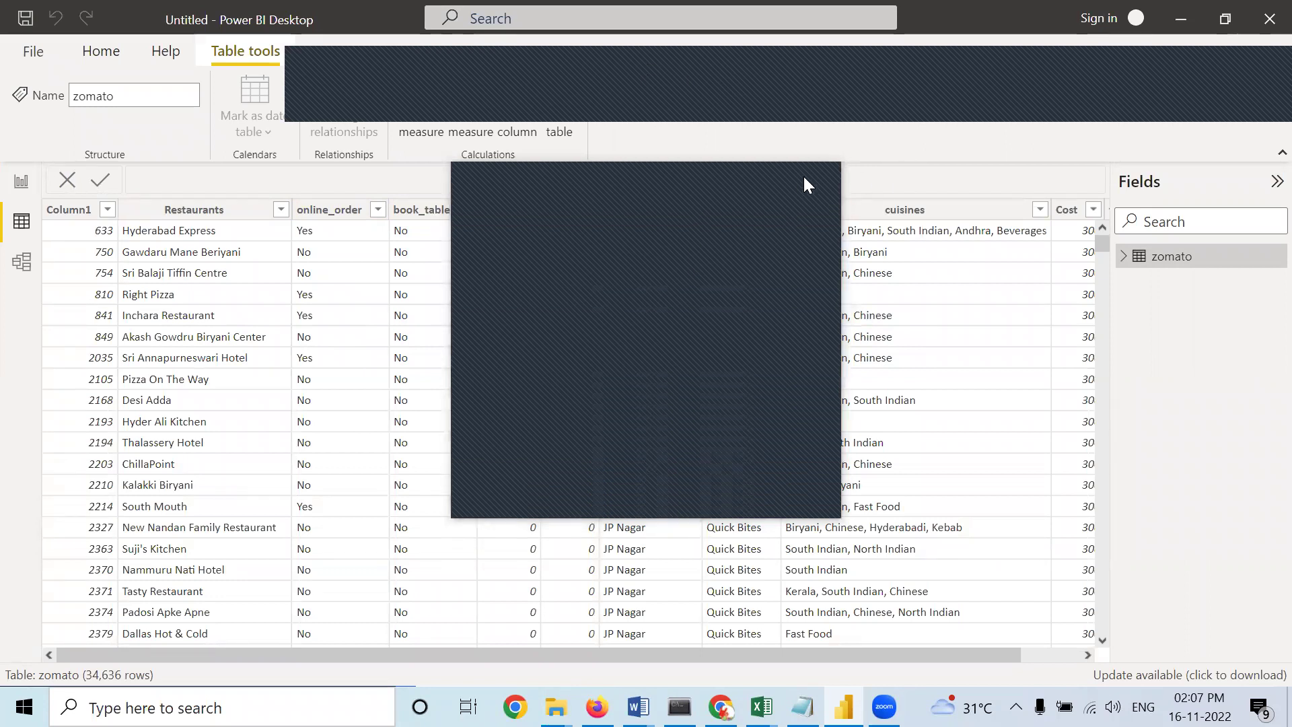
{"action": "left_click", "coordinate": [19, 266]}
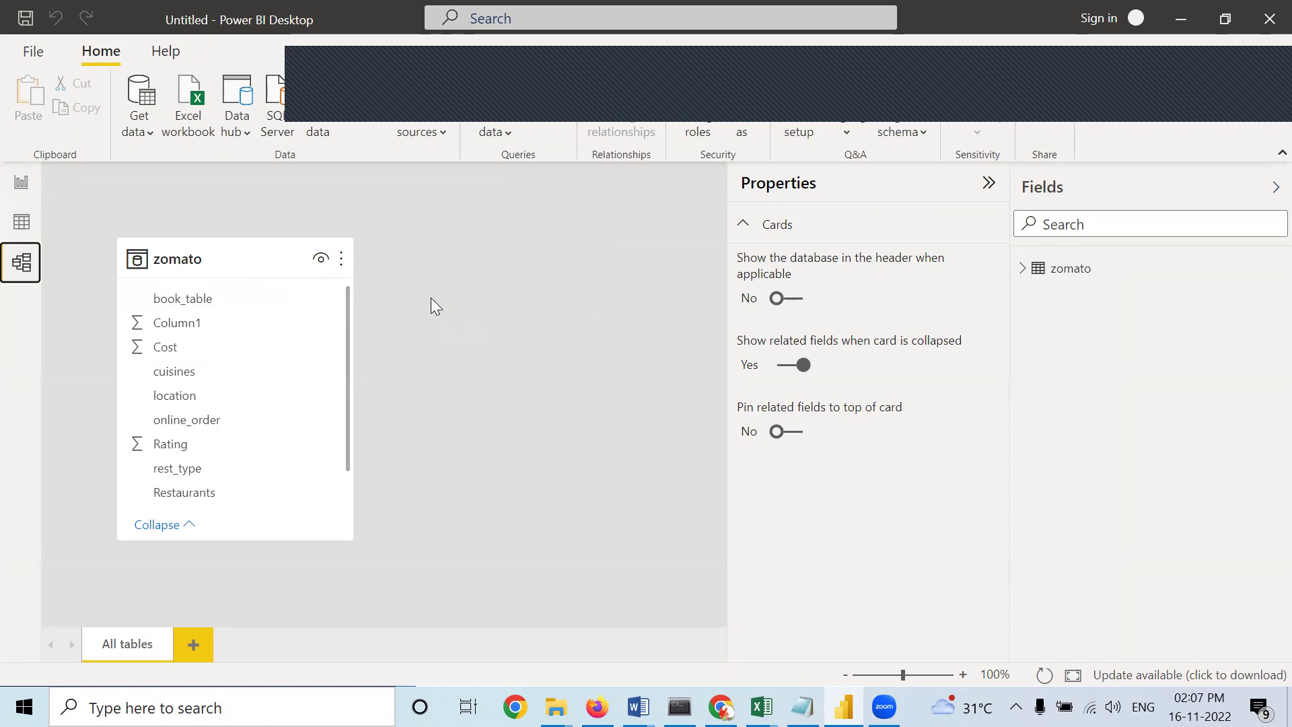
{"action": "left_click", "coordinate": [27, 184]}
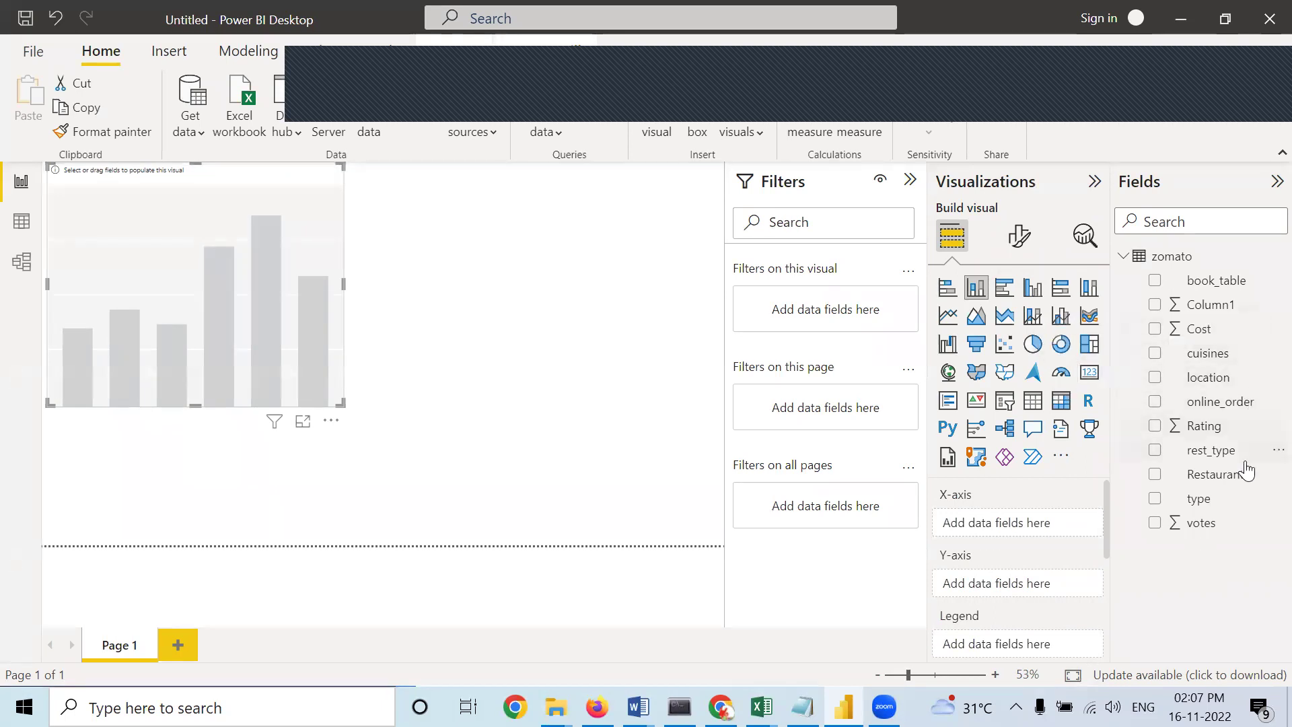
Show the zomato table's data and examine the sort and filter options of the Restaurants column without applying any.
{"action": "left_click", "coordinate": [20, 227]}
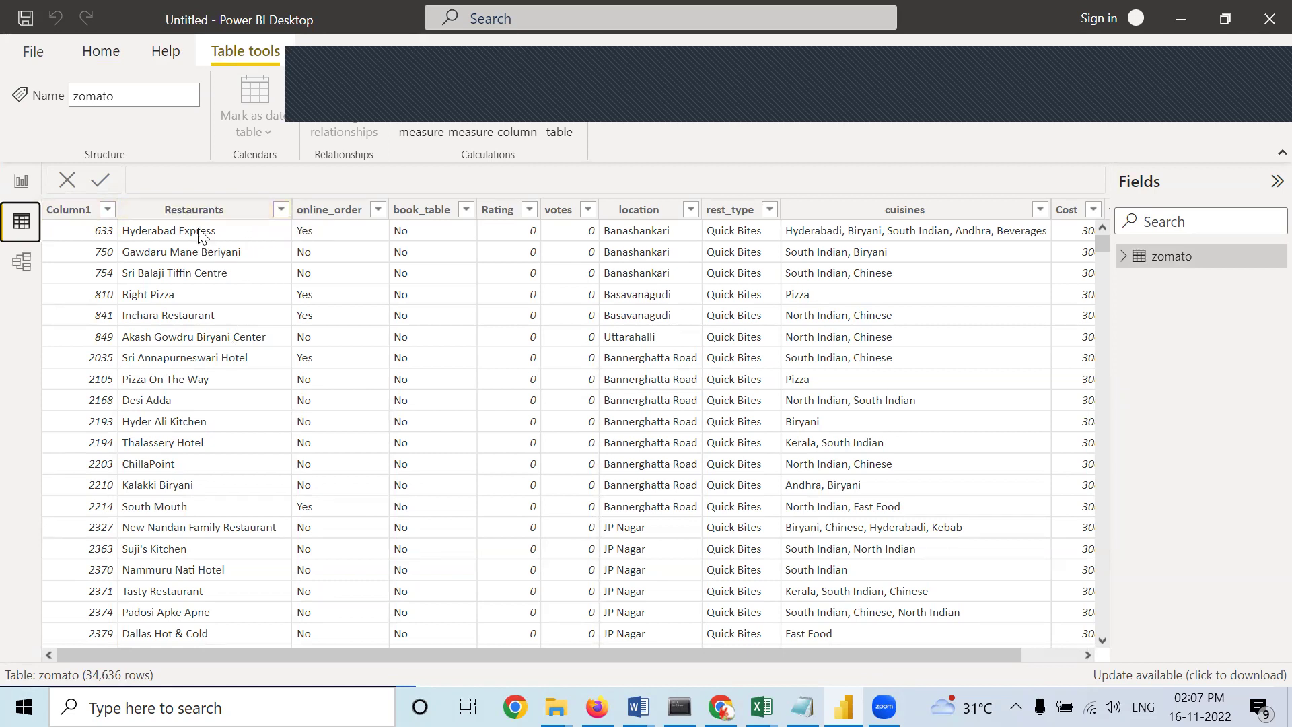
{"action": "left_click", "coordinate": [279, 211]}
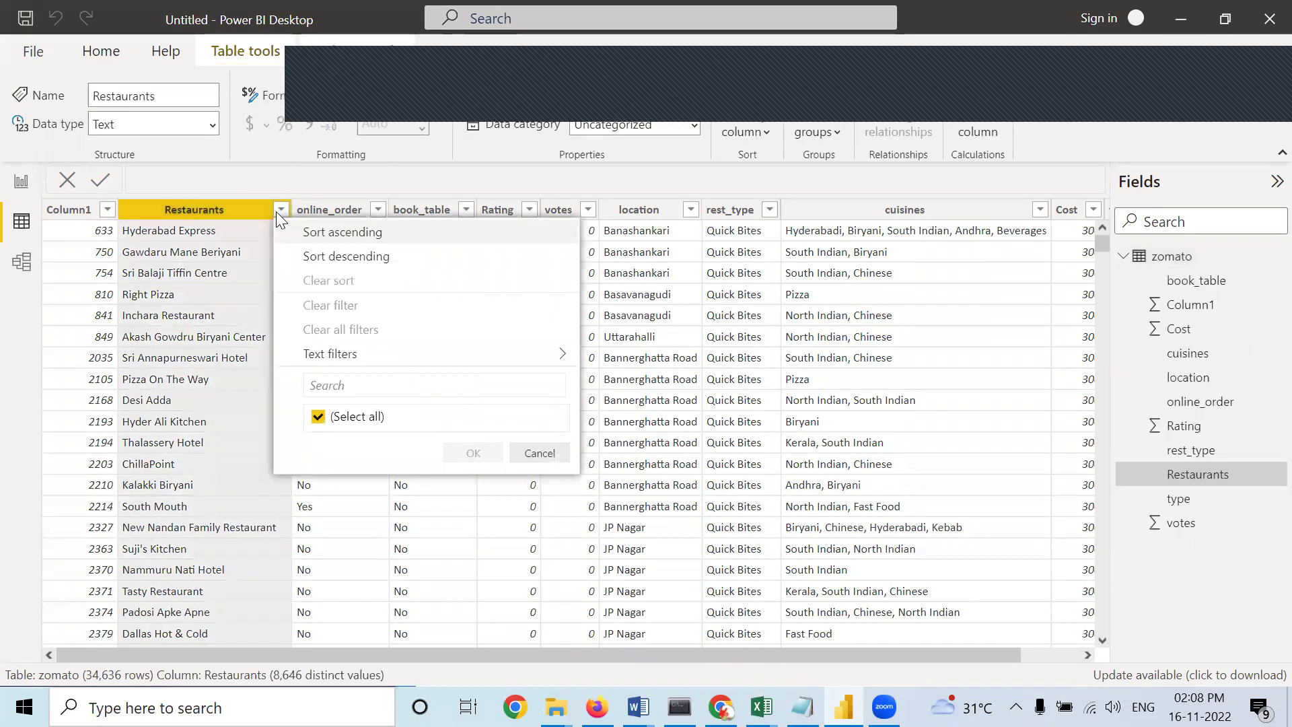
{"action": "left_click", "coordinate": [222, 178]}
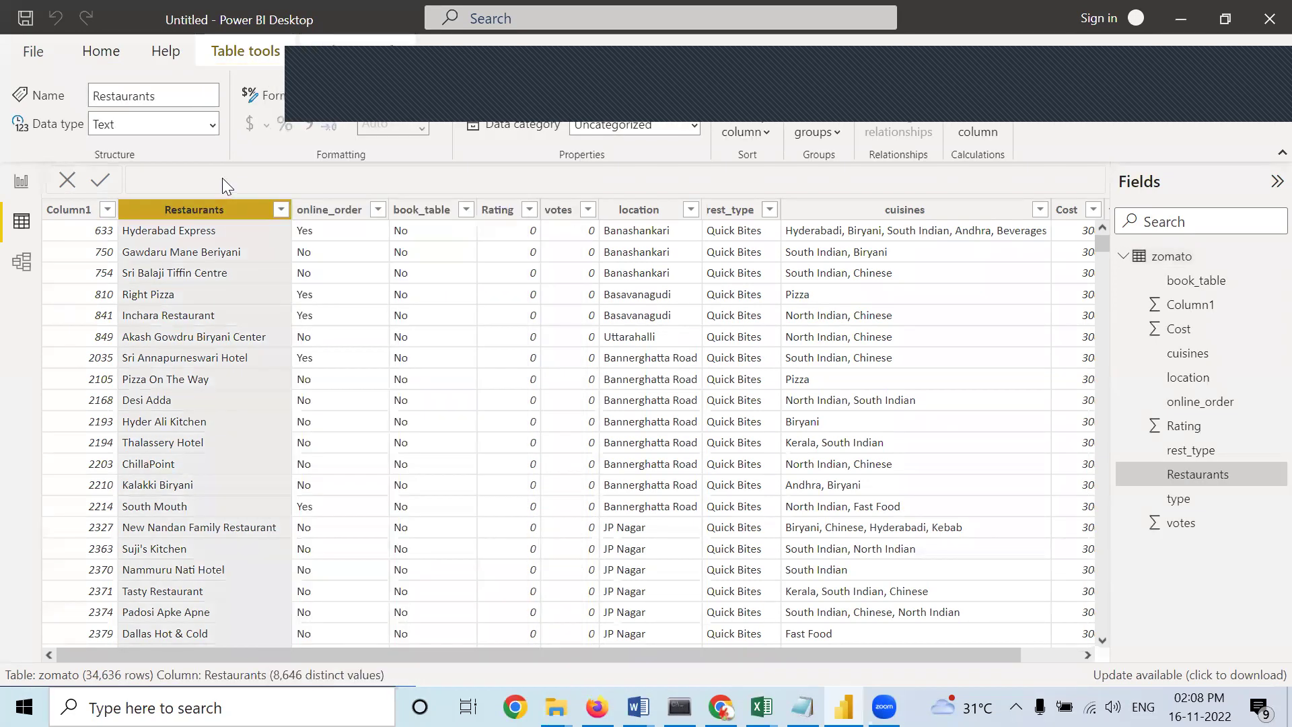
Examine the distinct restaurant names in the Restaurants column's filter list and close it without filtering.
{"action": "left_click", "coordinate": [281, 213]}
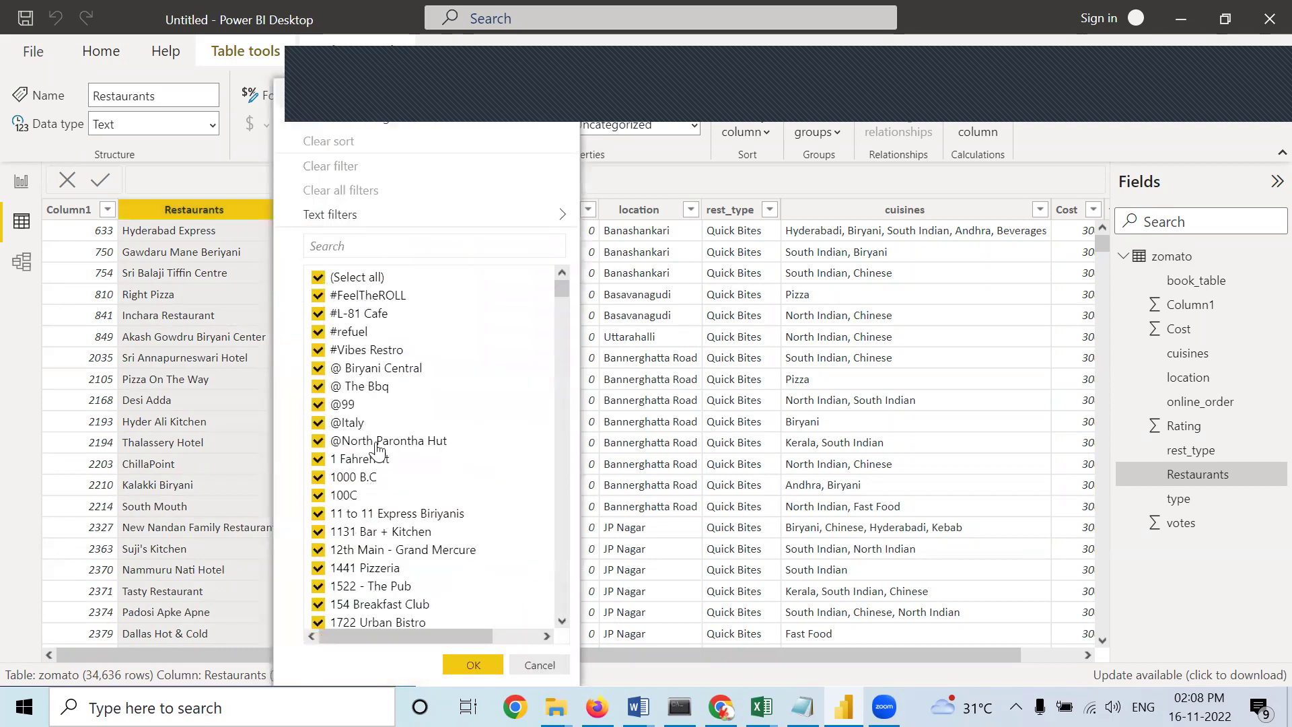
{"action": "scroll", "coordinate": [396, 452], "scroll_direction": "down", "scroll_amount": 15}
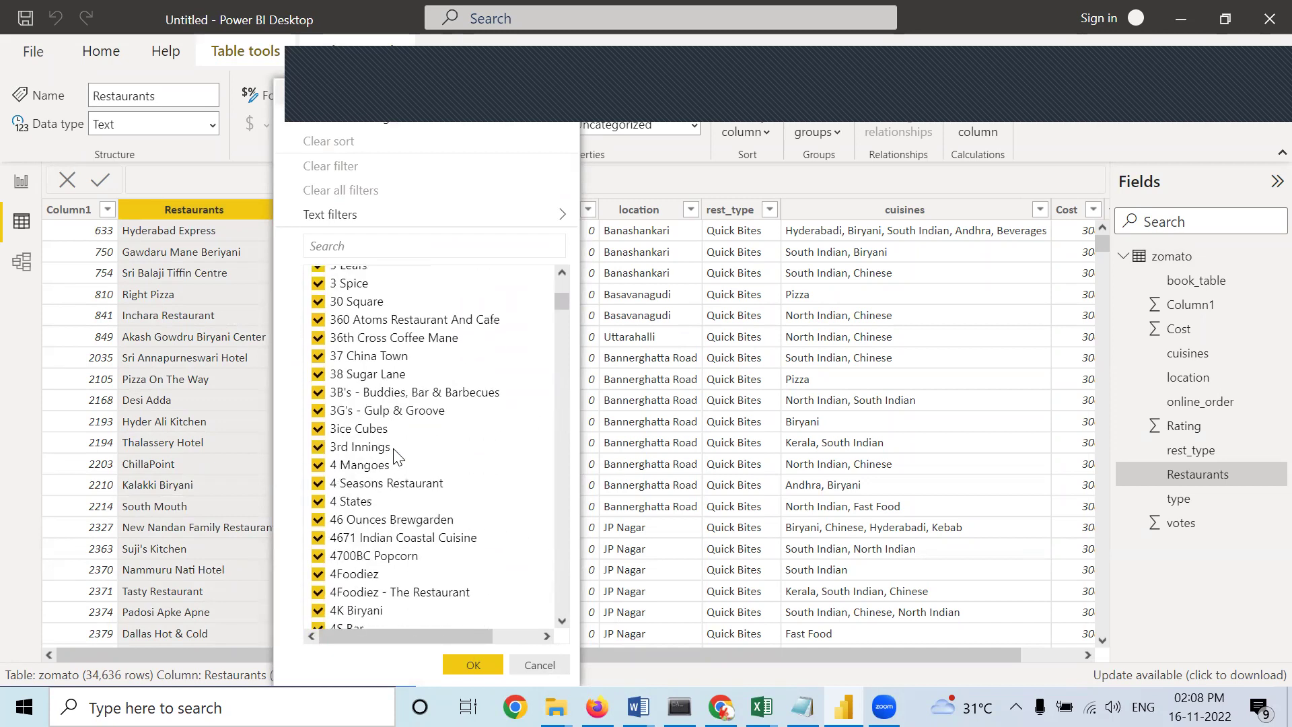
{"action": "scroll", "coordinate": [396, 453], "scroll_direction": "down", "scroll_amount": 15}
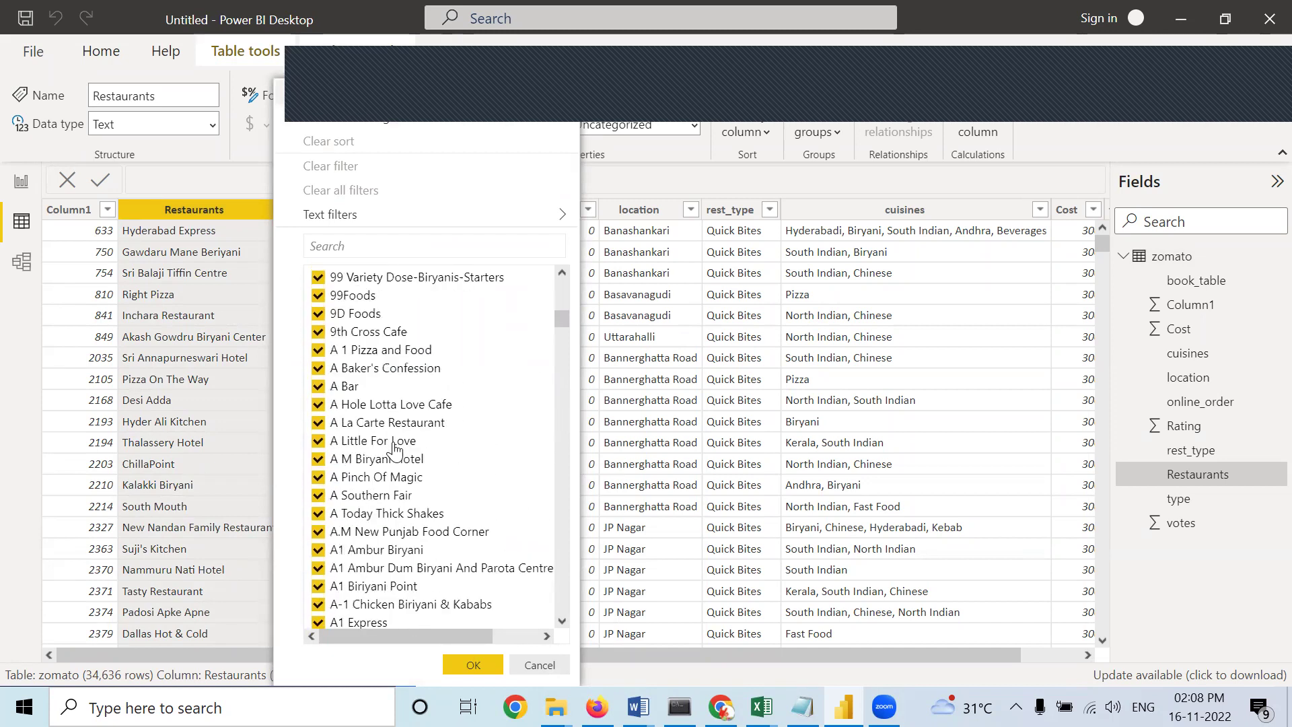
{"action": "left_click_drag", "start_coordinate": [565, 313], "coordinate": [585, 636]}
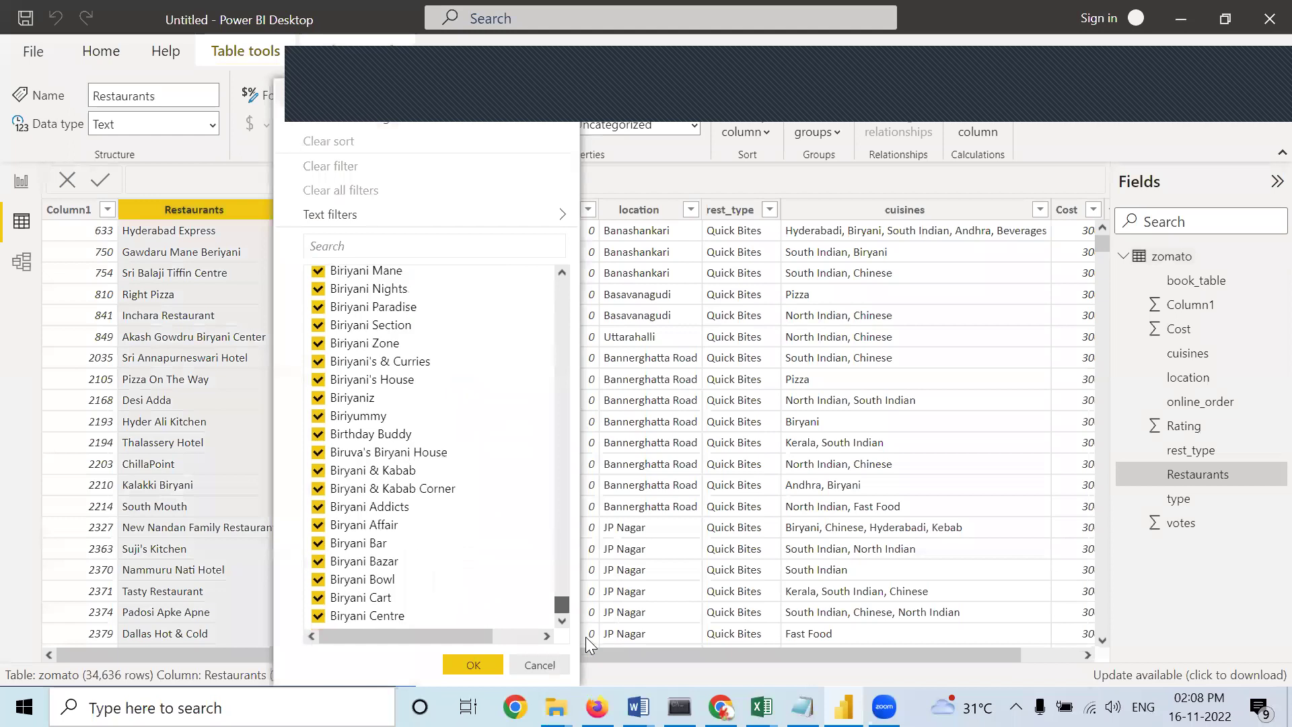
{"action": "left_click", "coordinate": [28, 475]}
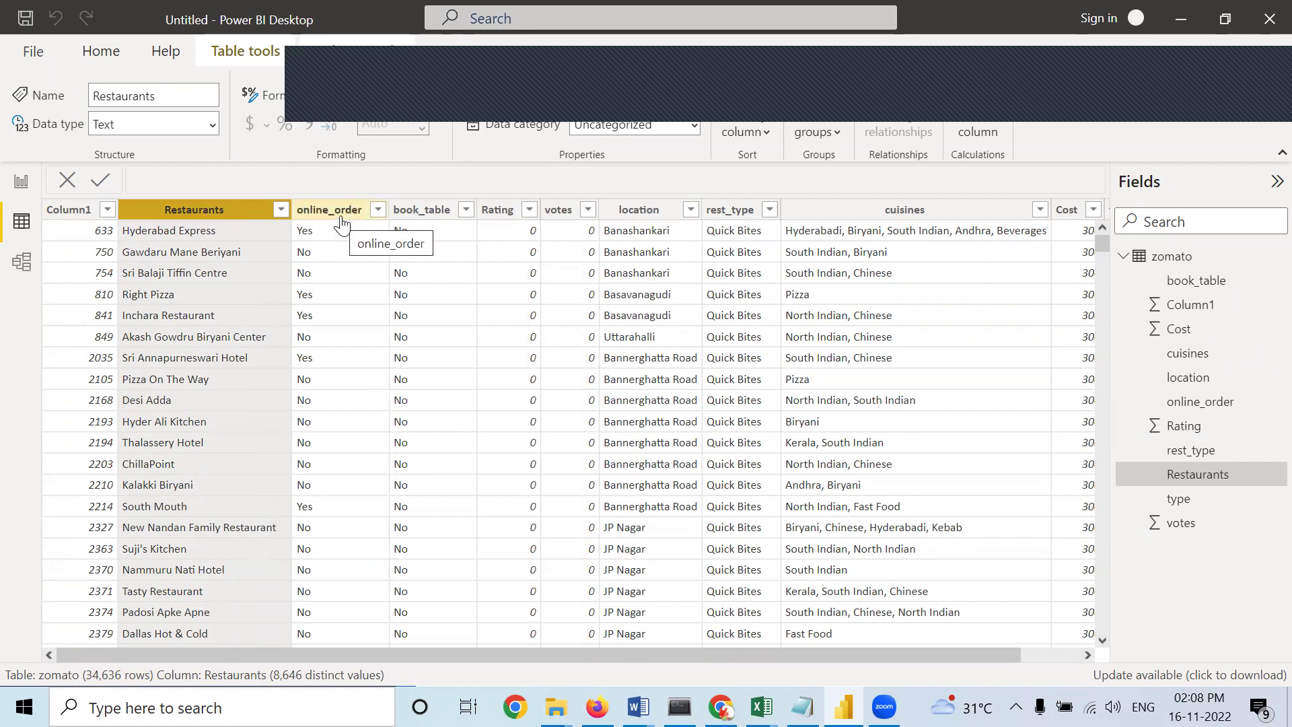
Examine the filter values of the online_order and book_table columns without applying a filter.
{"action": "left_click", "coordinate": [378, 212]}
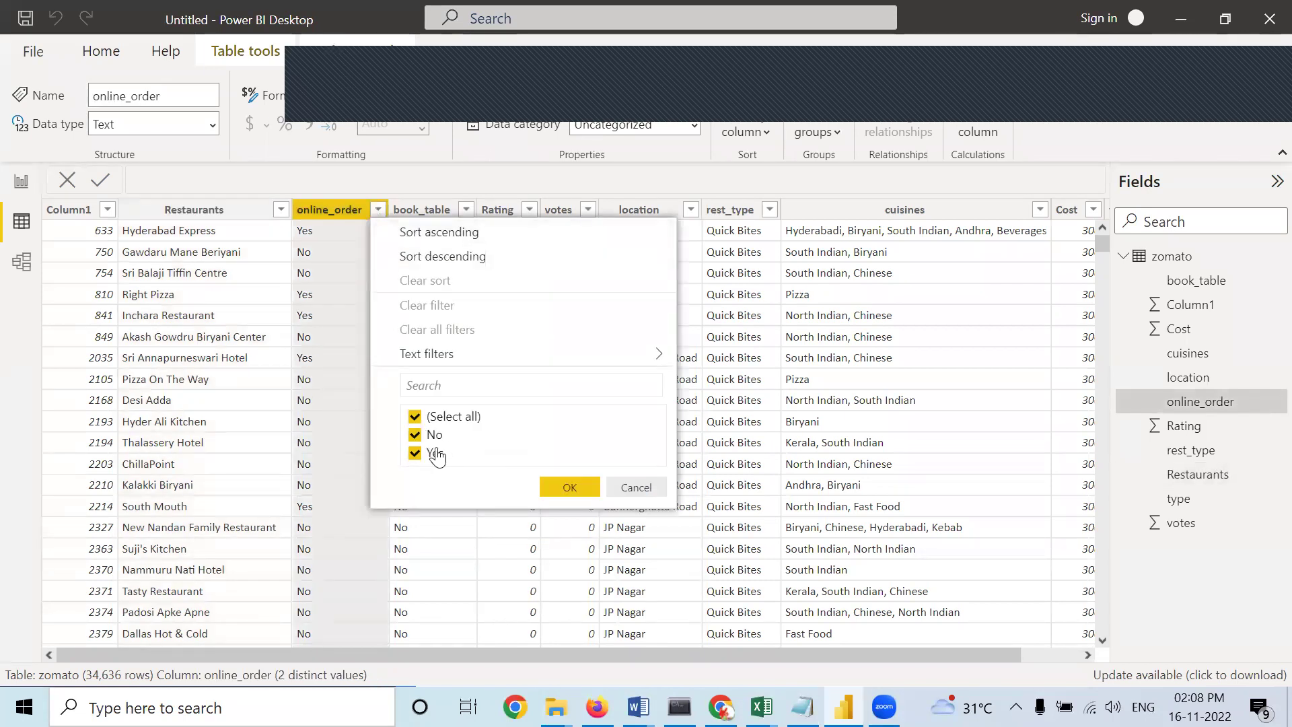
{"action": "left_click", "coordinate": [15, 321]}
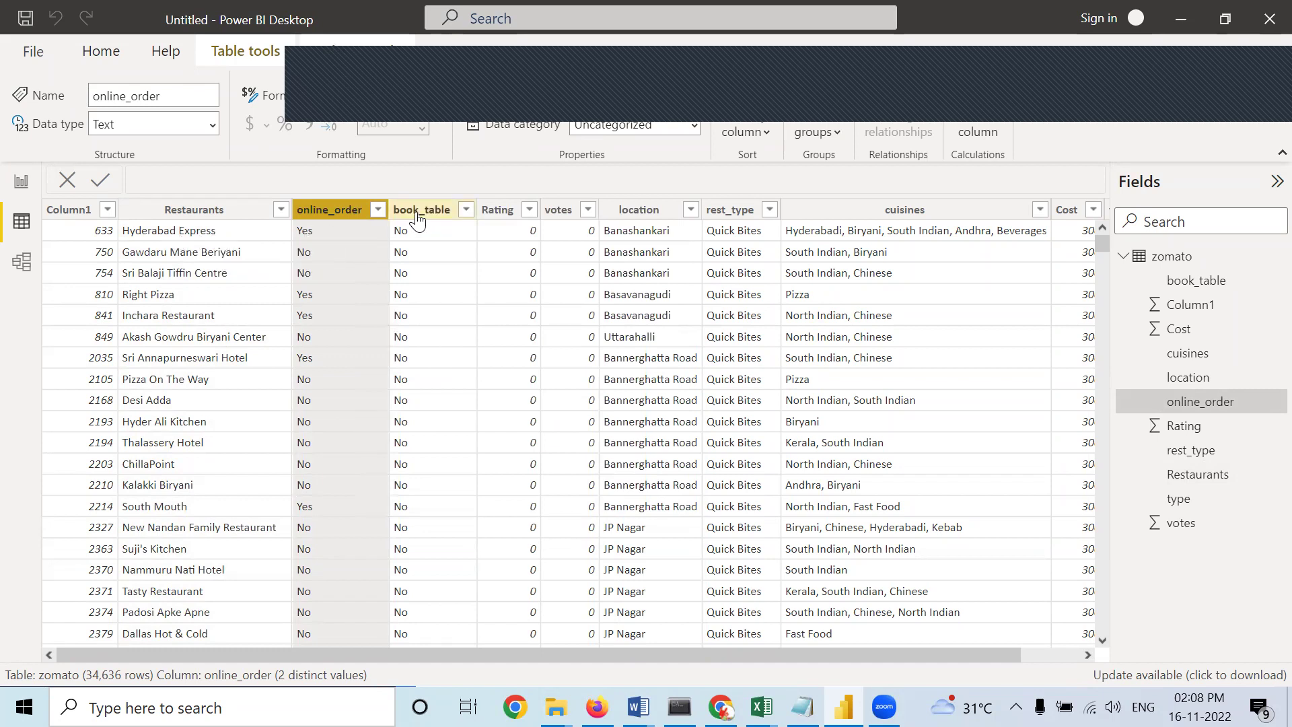
{"action": "left_click", "coordinate": [467, 210]}
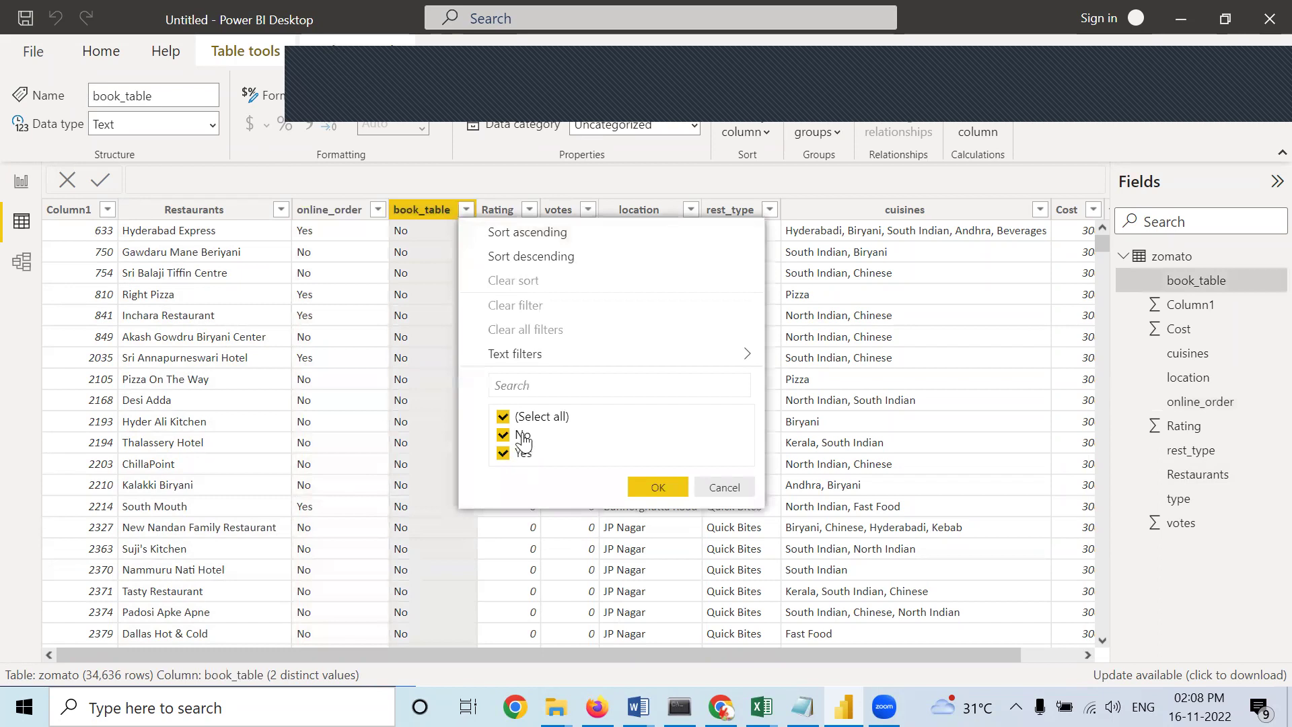
{"action": "left_click", "coordinate": [60, 365]}
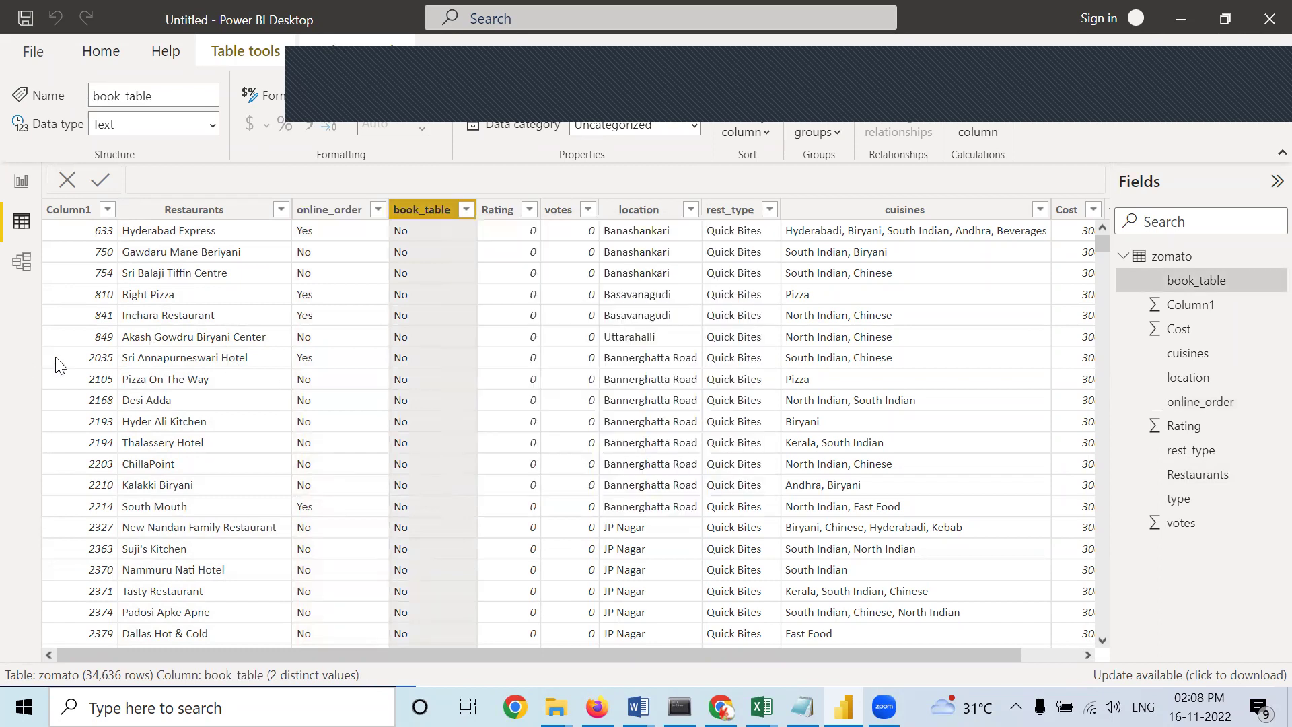
Examine the votes column's filter values without filtering, and look through the first rows of the zomato table.
{"action": "left_click", "coordinate": [588, 210]}
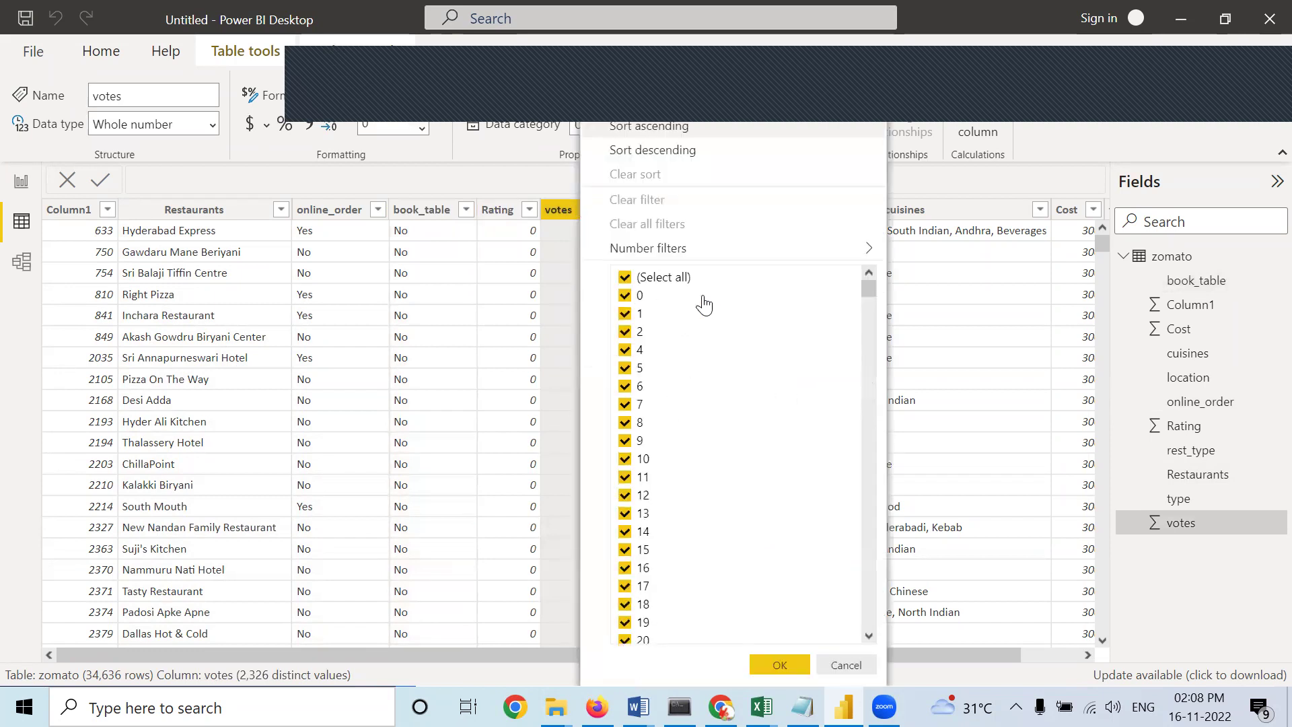
{"action": "scroll", "coordinate": [868, 316], "scroll_direction": "down", "scroll_amount": 1}
{"action": "left_click_drag", "start_coordinate": [868, 316], "coordinate": [865, 633]}
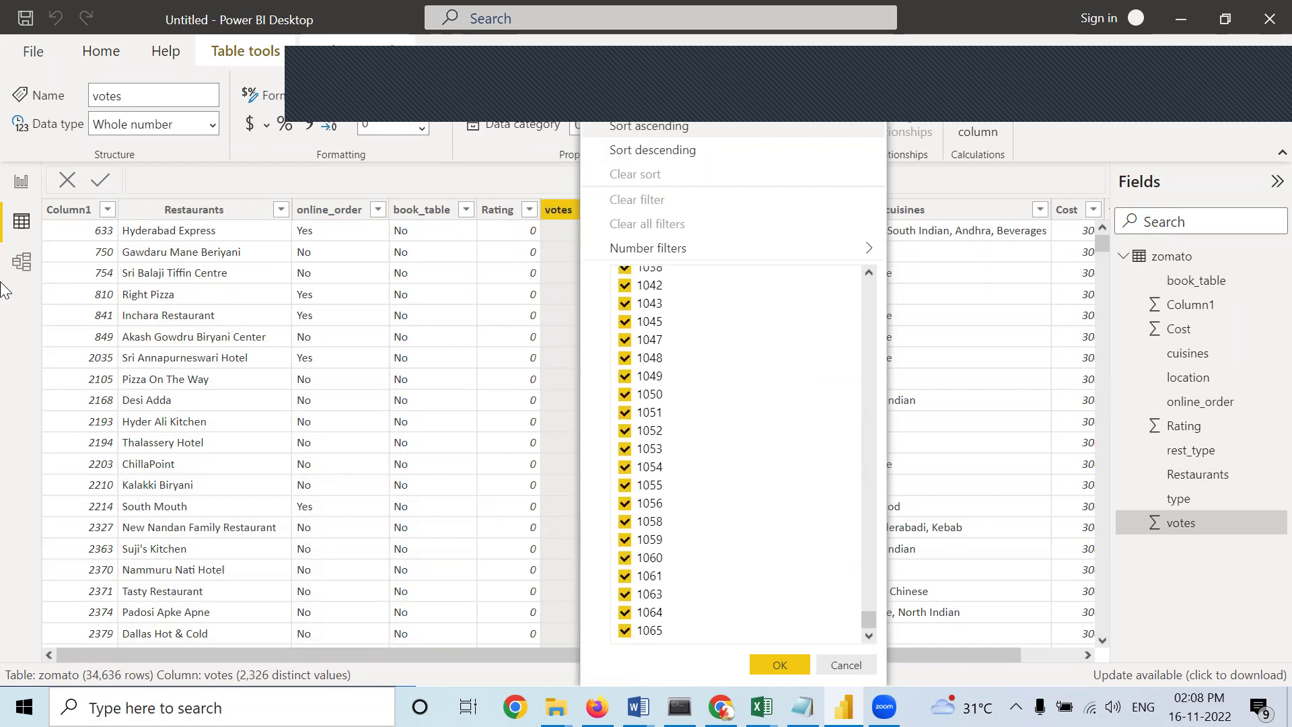
{"action": "left_click", "coordinate": [42, 311]}
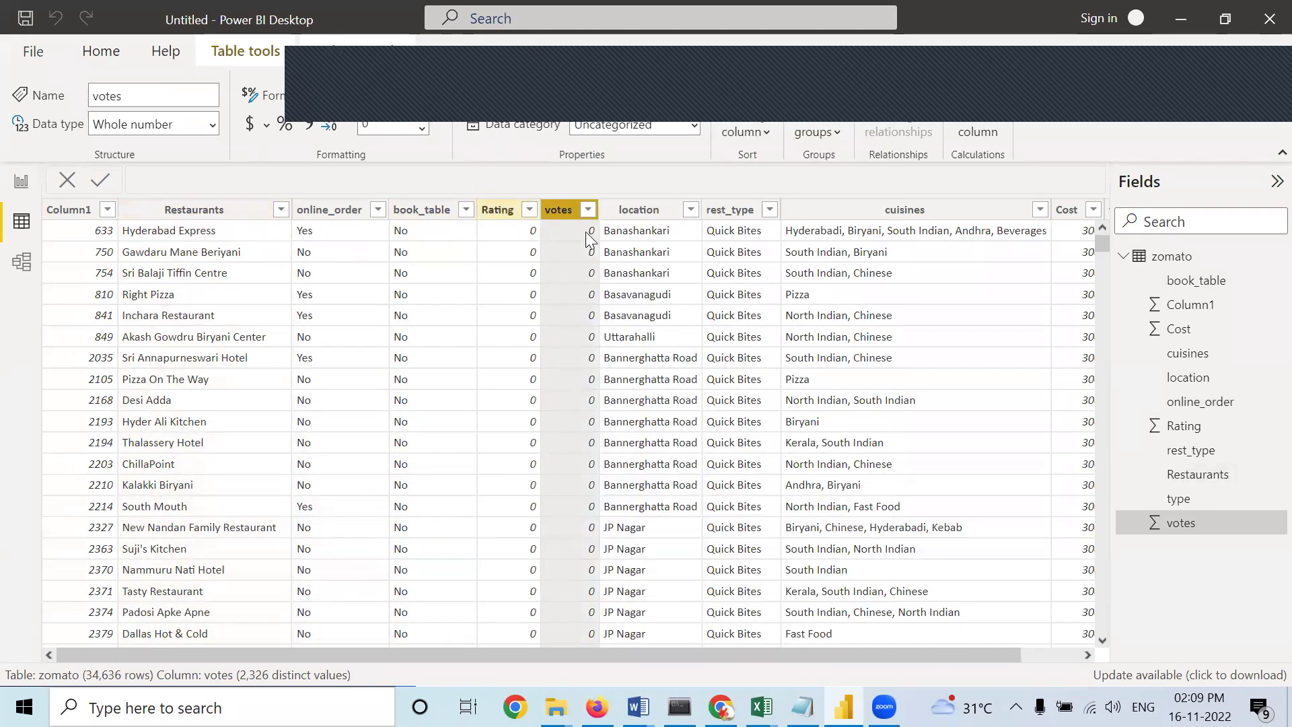
{"action": "scroll", "coordinate": [587, 310], "scroll_direction": "down", "scroll_amount": 1}
{"action": "scroll", "coordinate": [587, 305], "scroll_direction": "down", "scroll_amount": 3}
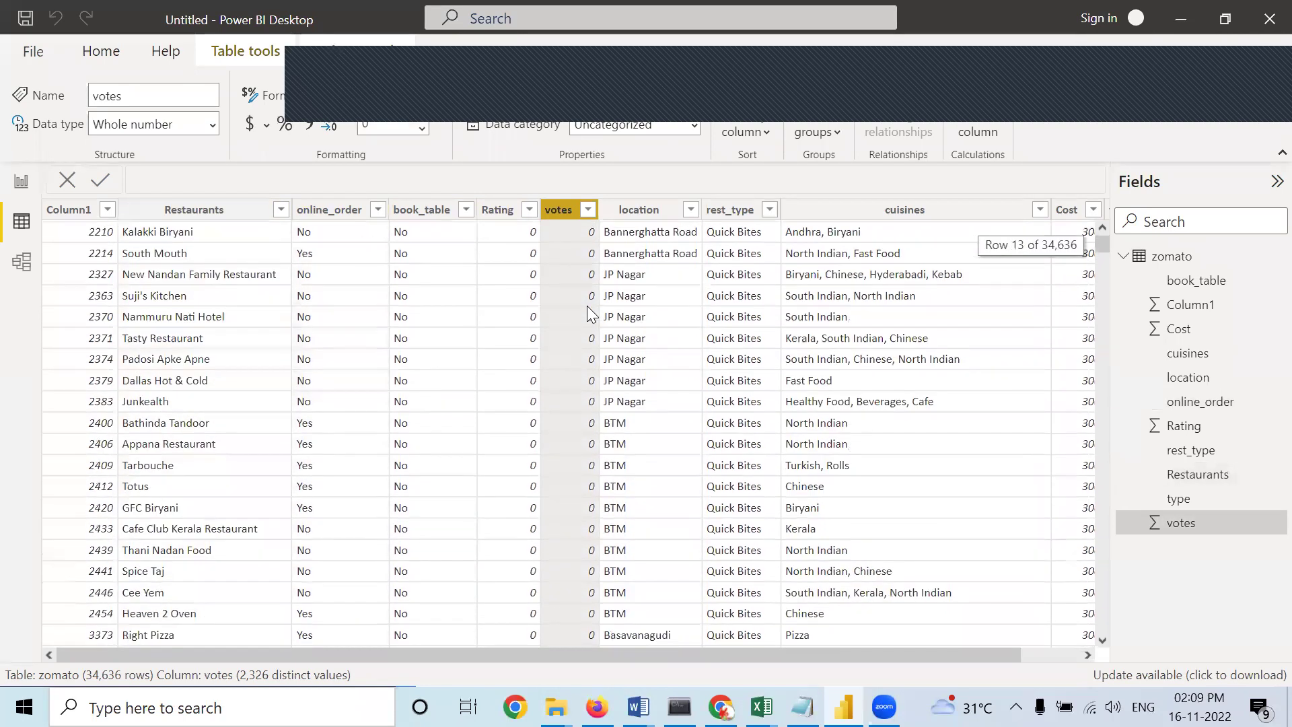
{"action": "scroll", "coordinate": [586, 306], "scroll_direction": "up", "scroll_amount": 4}
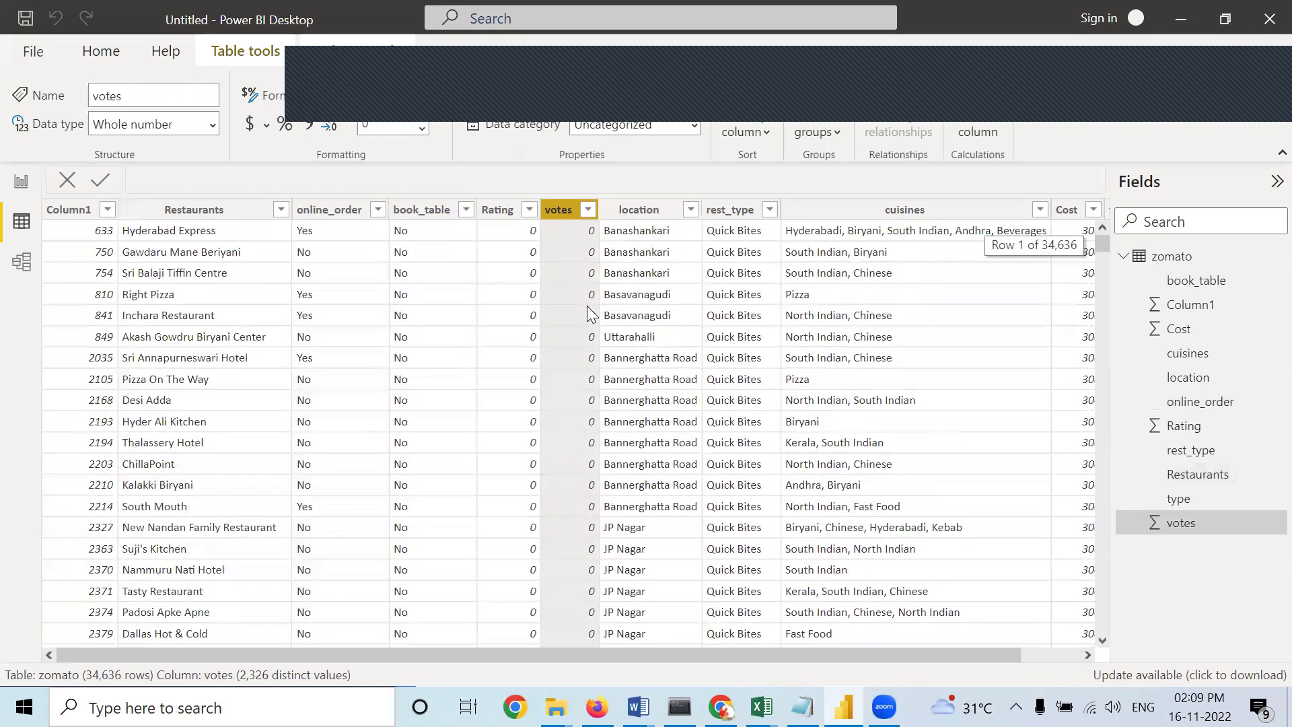
Examine the filter values of the location column and of the type column at the table's far end.
{"action": "left_click", "coordinate": [690, 214]}
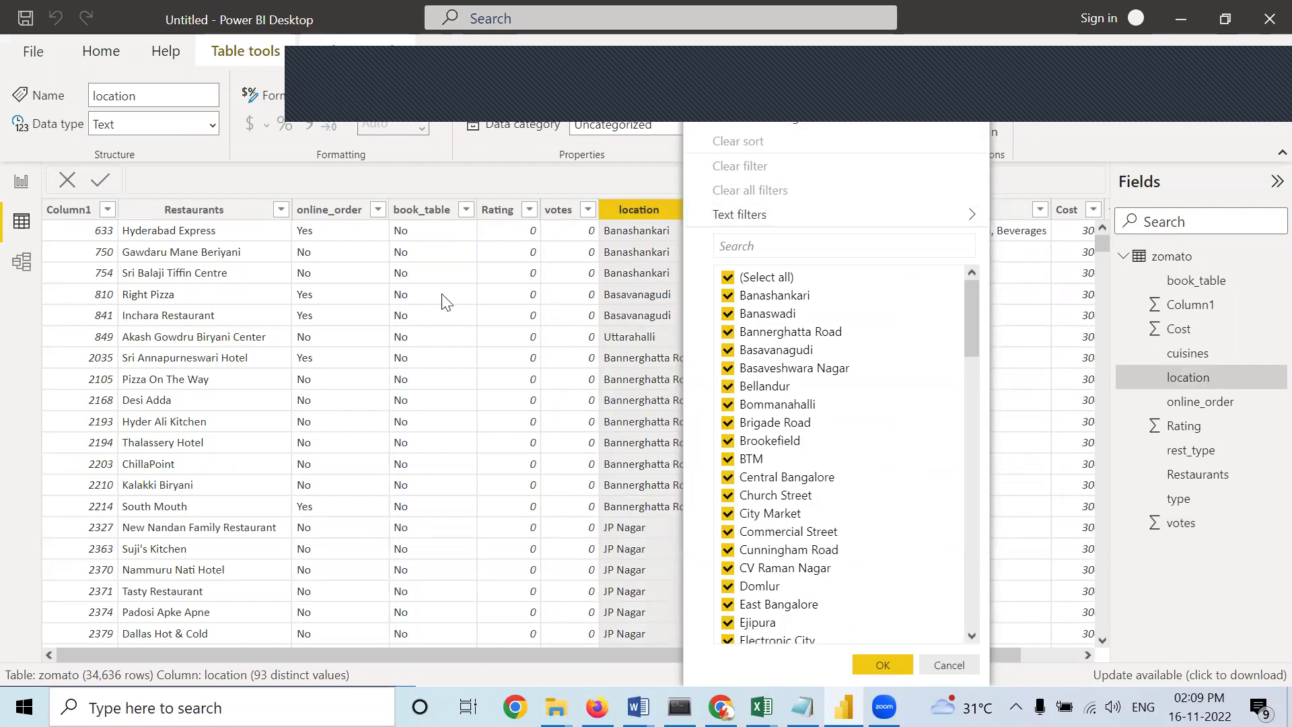
{"action": "left_click", "coordinate": [3, 326]}
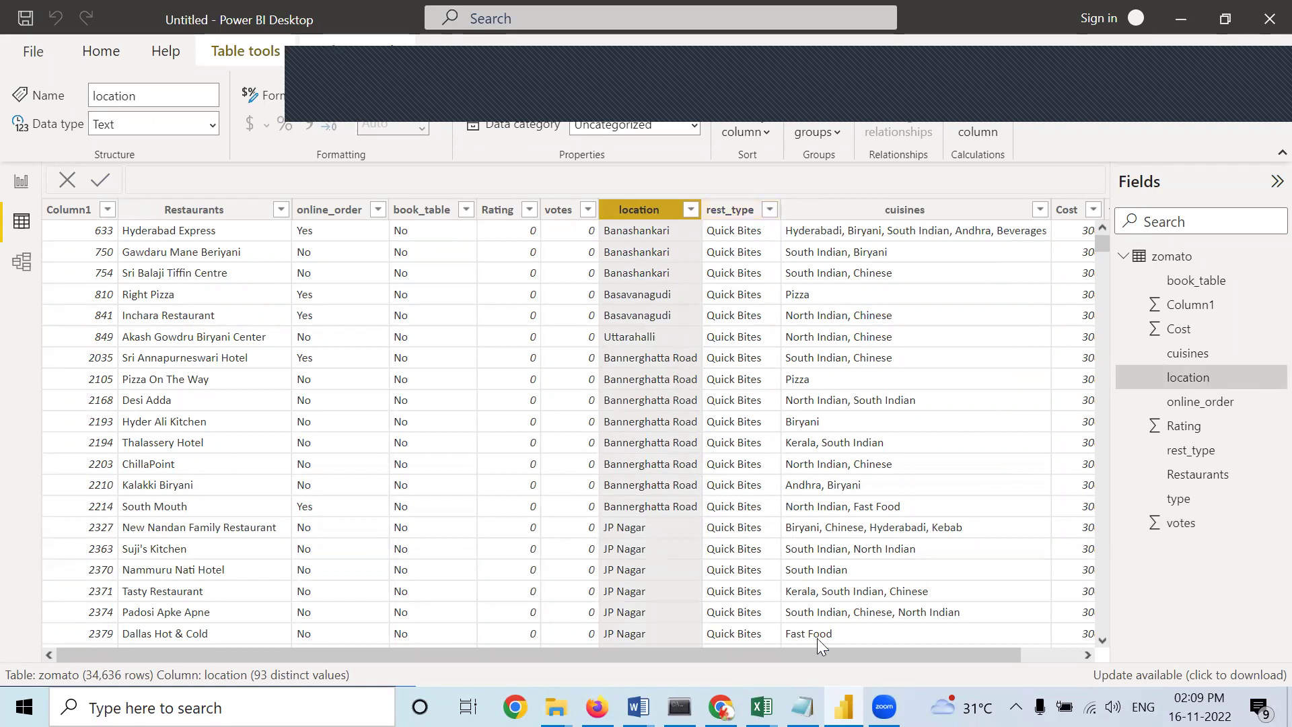
{"action": "left_click_drag", "start_coordinate": [903, 654], "coordinate": [963, 654]}
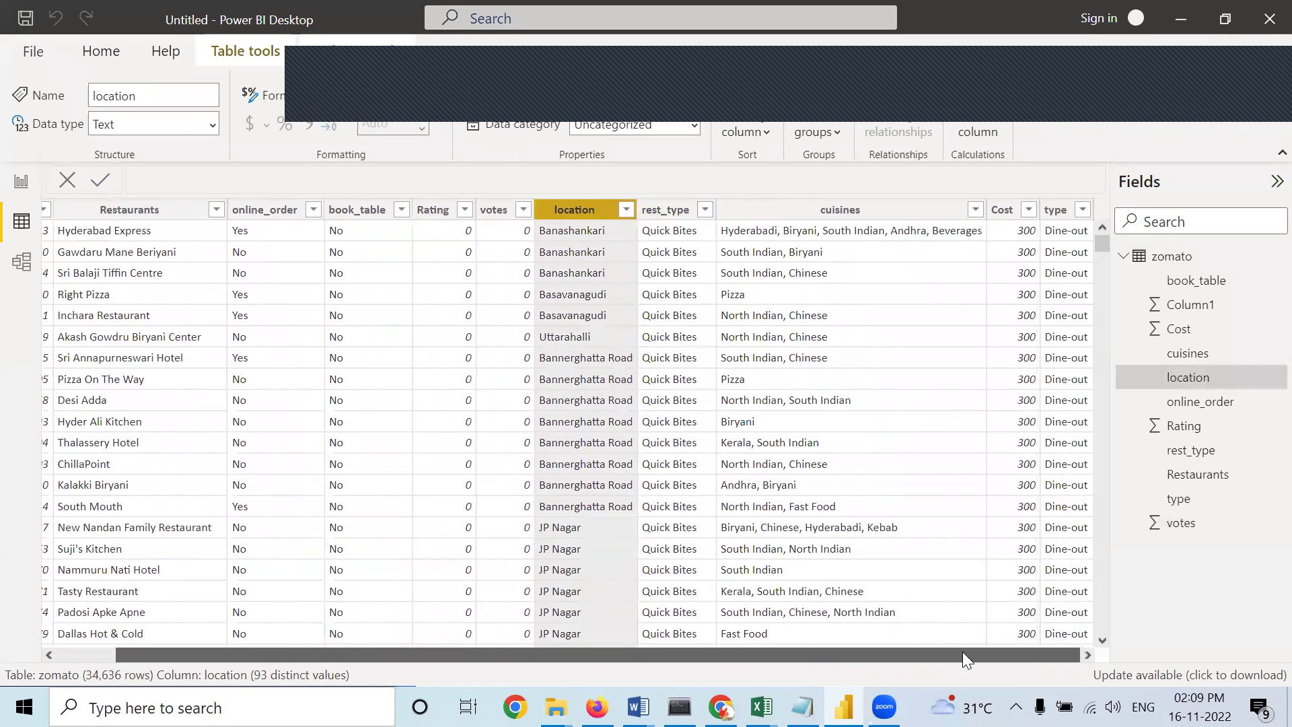
{"action": "left_click", "coordinate": [1080, 212]}
{"action": "left_click", "coordinate": [1082, 213]}
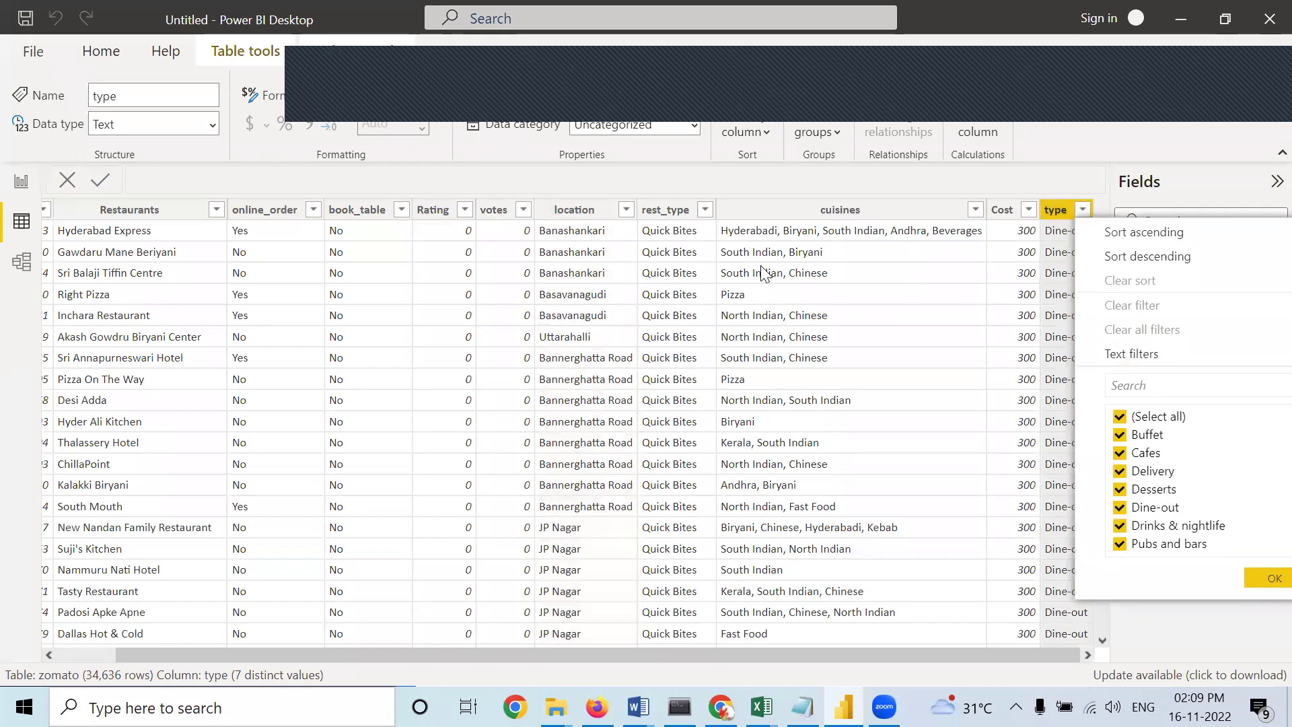
Examine the restaurant categories in the rest_type column's filter list and close it without filtering.
{"action": "left_click", "coordinate": [705, 210]}
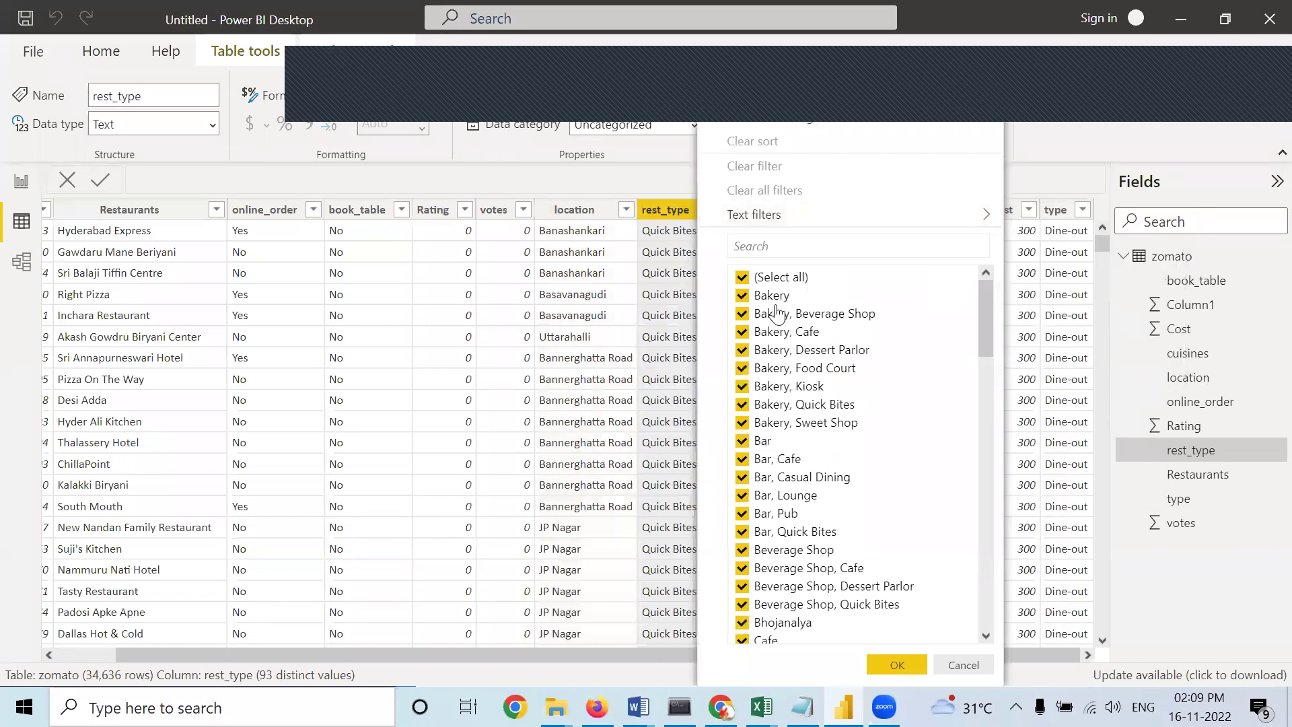
{"action": "scroll", "coordinate": [814, 542], "scroll_direction": "down", "scroll_amount": 3}
{"action": "scroll", "coordinate": [814, 540], "scroll_direction": "down", "scroll_amount": 4}
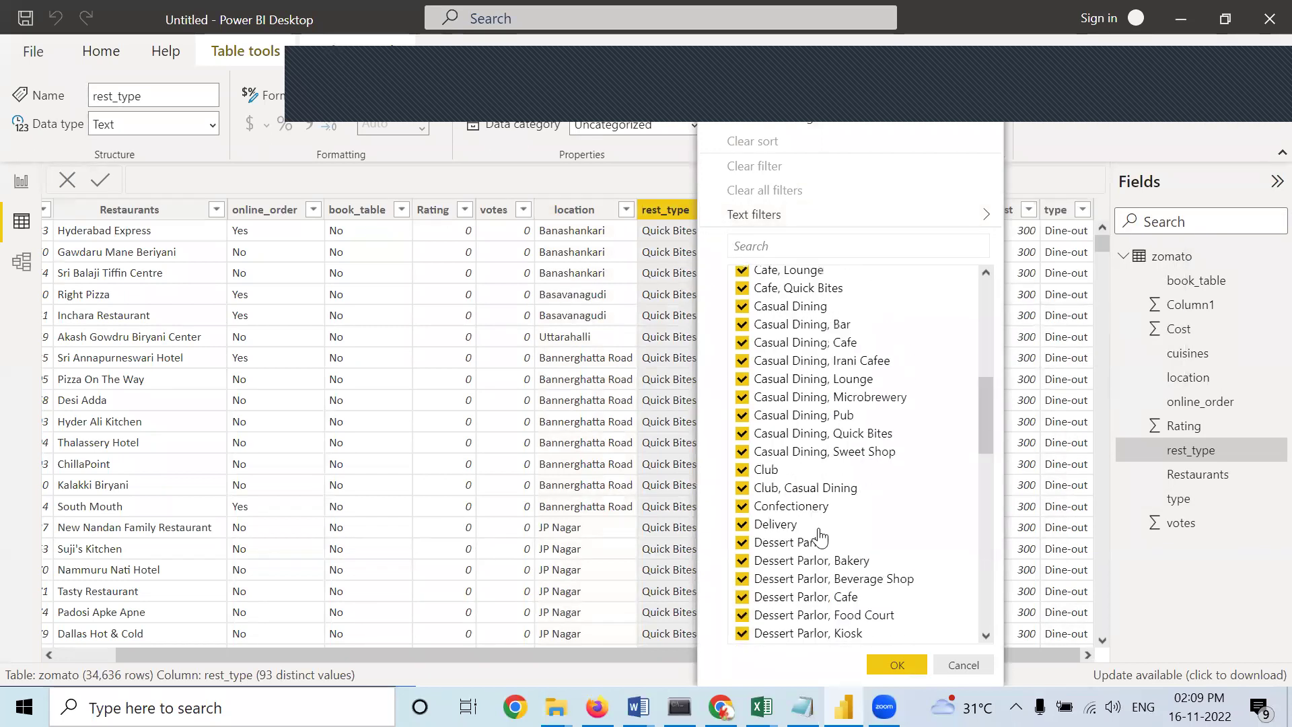
{"action": "left_click", "coordinate": [1043, 177]}
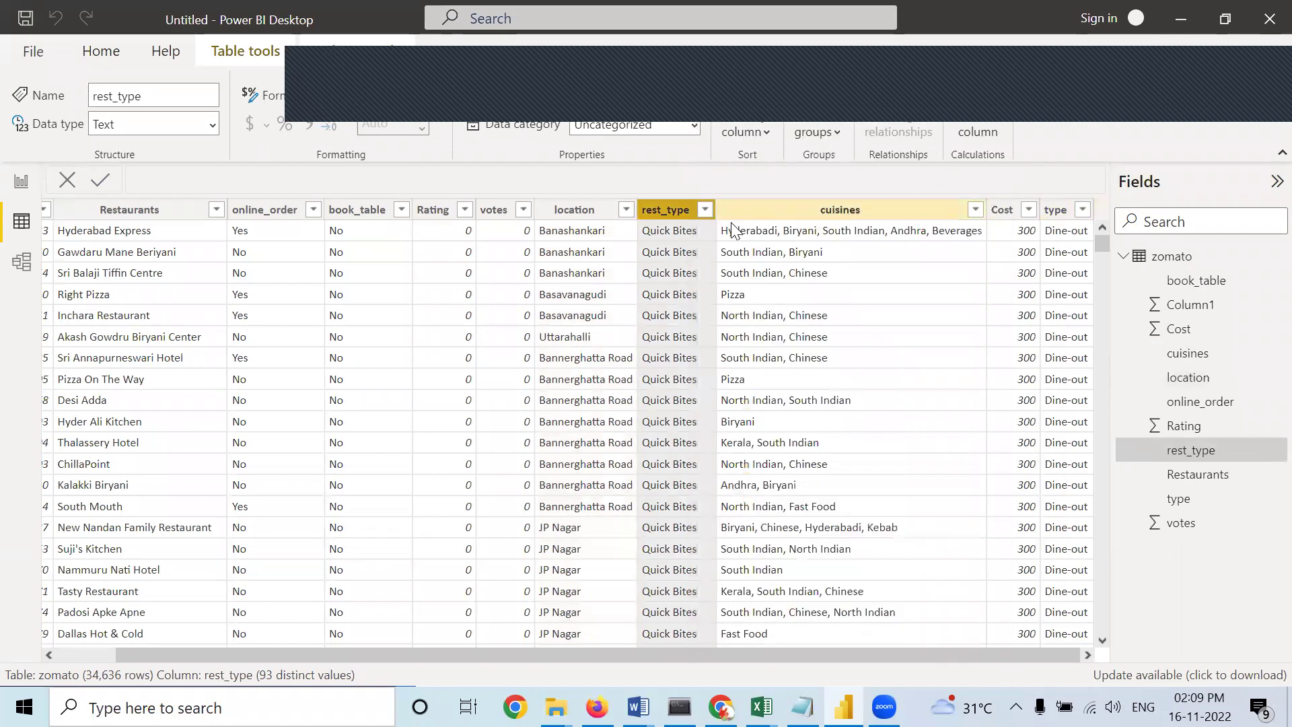
Examine the cuisine combinations in the cuisines column's filter list and close it without filtering.
{"action": "left_click", "coordinate": [975, 210]}
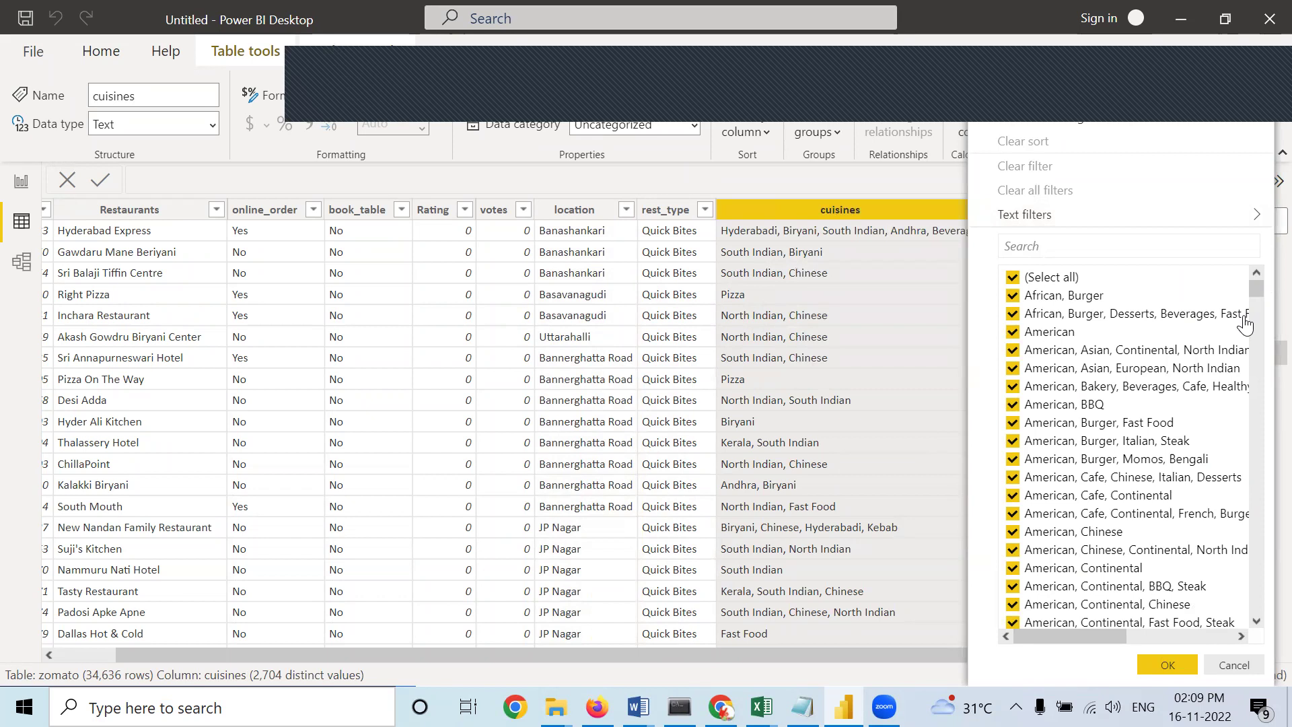
{"action": "left_click_drag", "start_coordinate": [1263, 325], "coordinate": [1243, 616]}
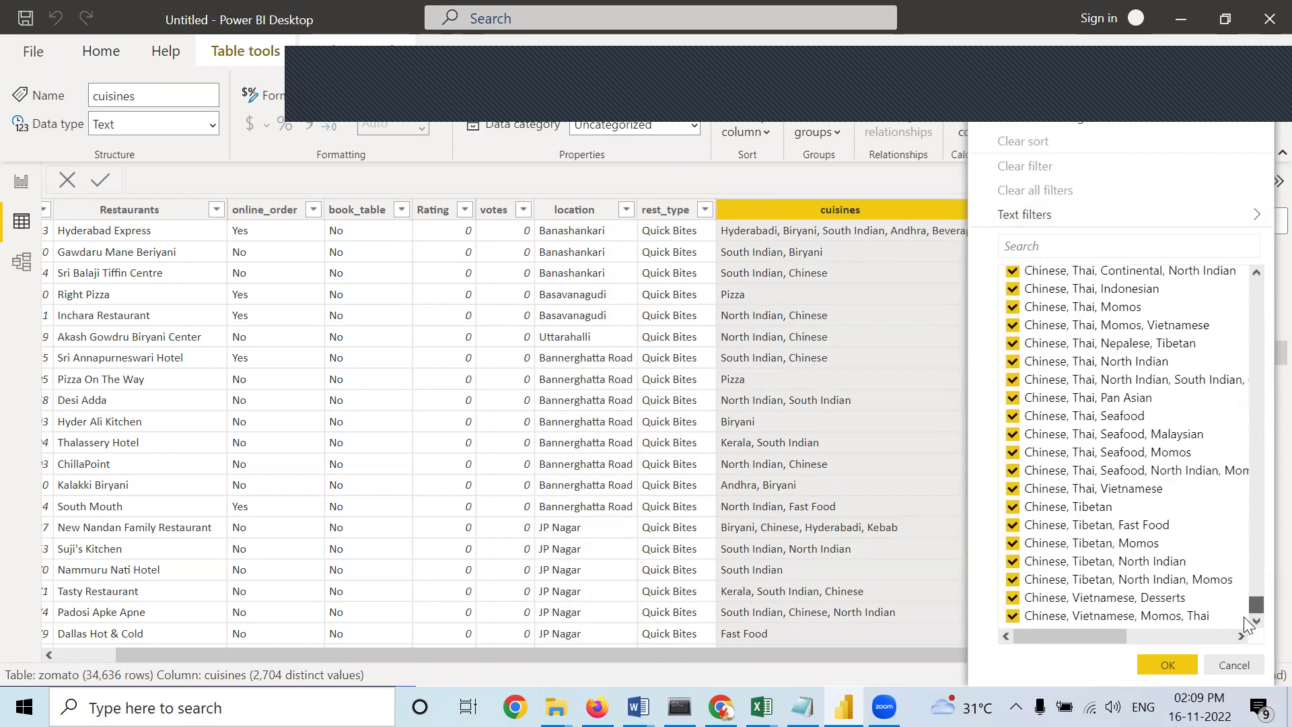
{"action": "left_click", "coordinate": [846, 181]}
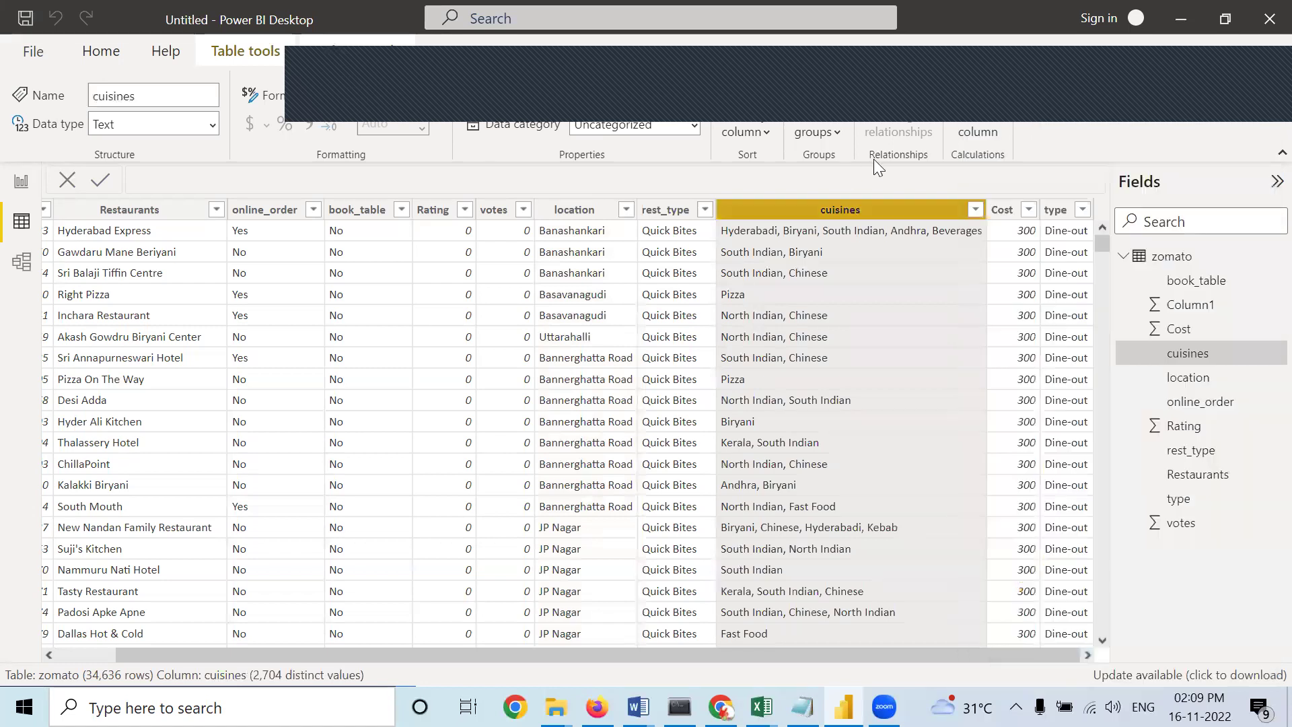
Examine the range of values in the Cost column's filter list and close it with all values kept.
{"action": "left_click", "coordinate": [1029, 211]}
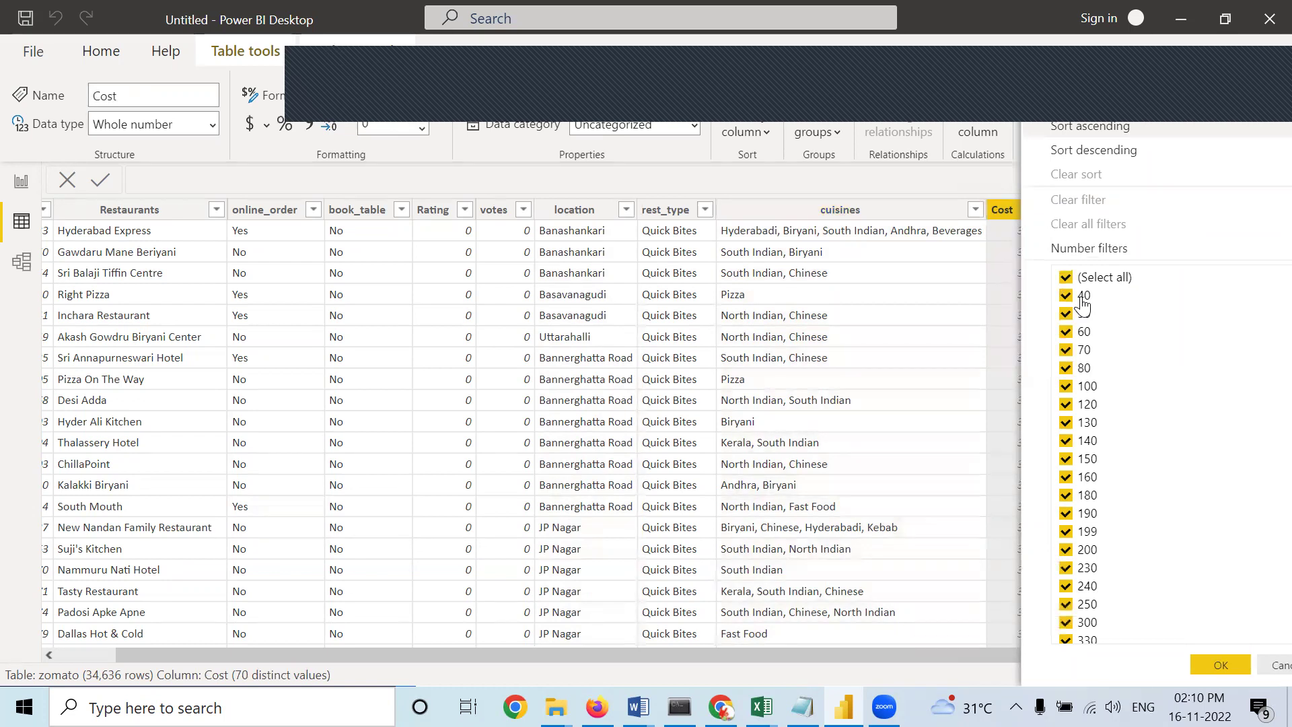
{"action": "scroll", "coordinate": [1097, 310], "scroll_direction": "down", "scroll_amount": 1}
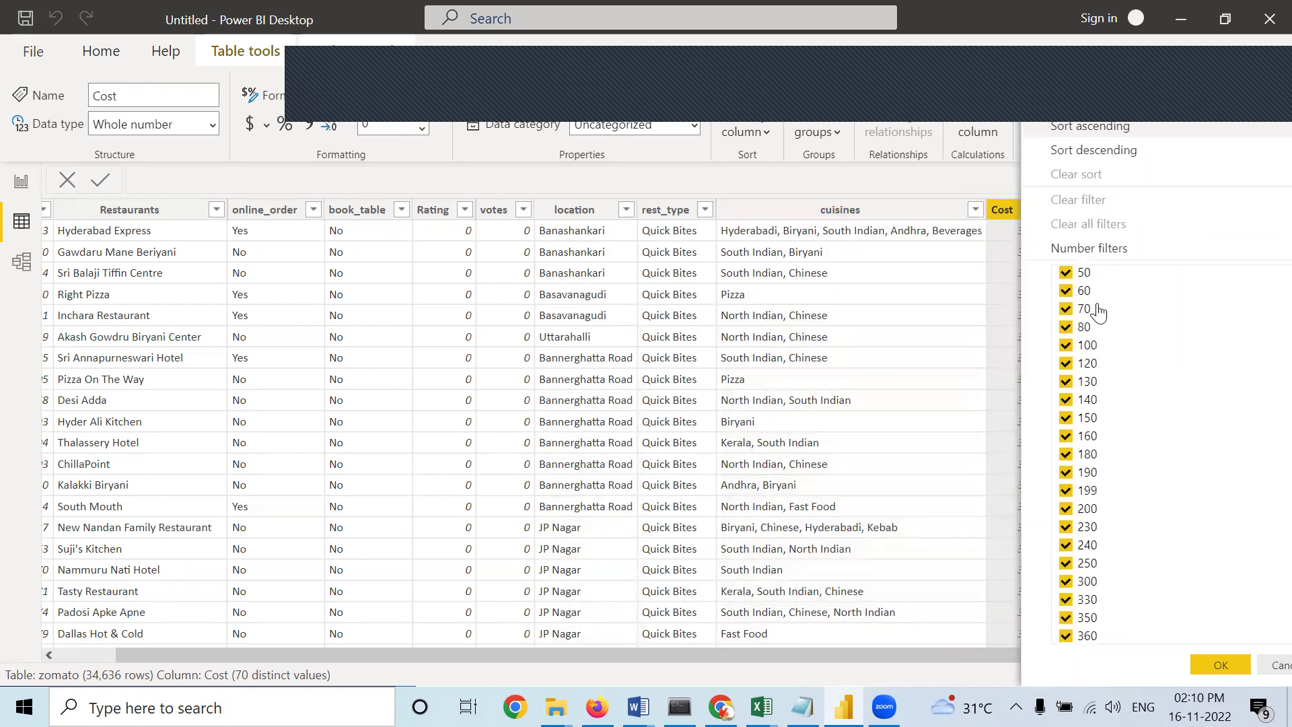
{"action": "scroll", "coordinate": [1097, 310], "scroll_direction": "down", "scroll_amount": 10}
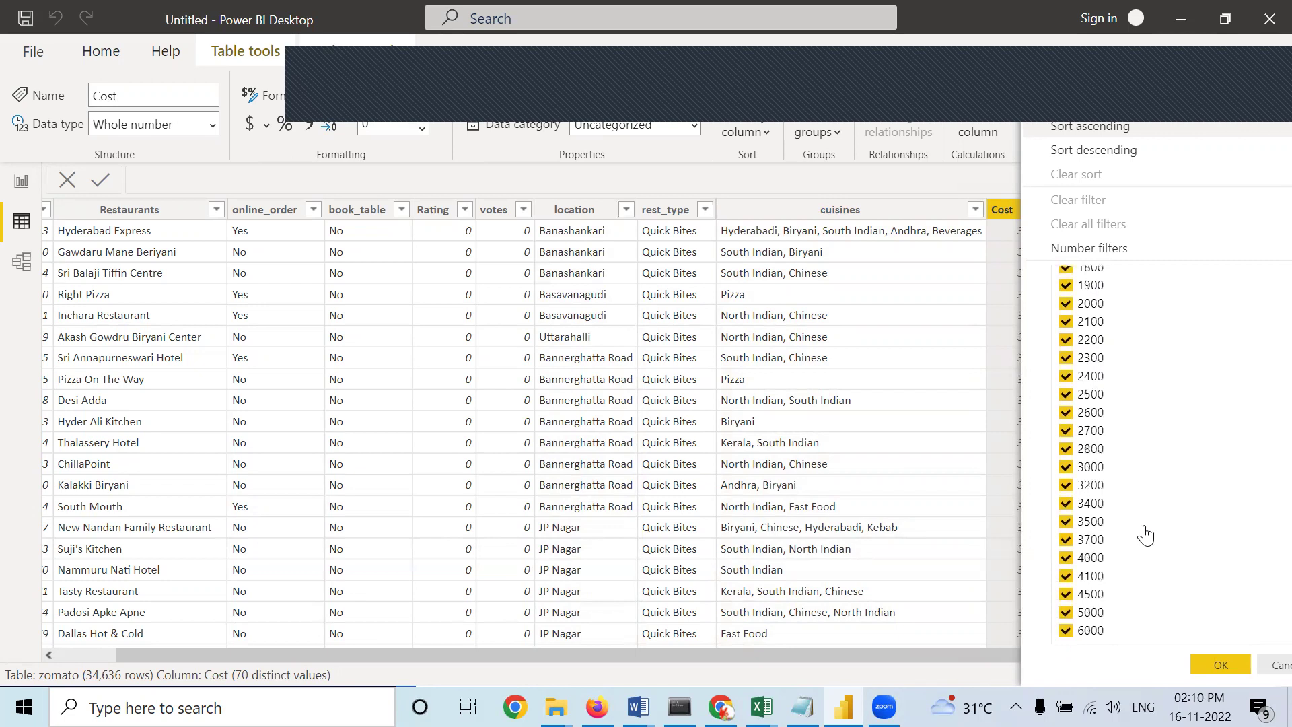
{"action": "left_click", "coordinate": [1215, 665]}
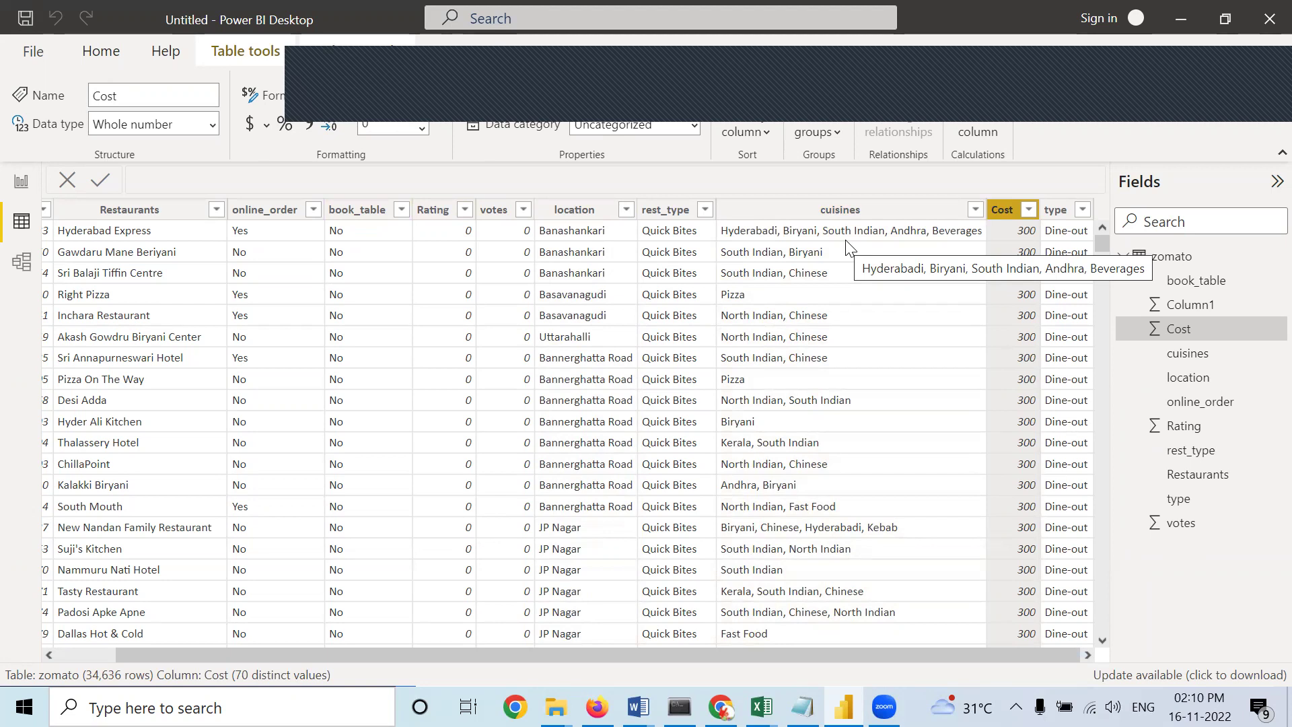
Return to the report canvas, add an empty stacked column chart and make it slightly smaller.
{"action": "left_click", "coordinate": [19, 179]}
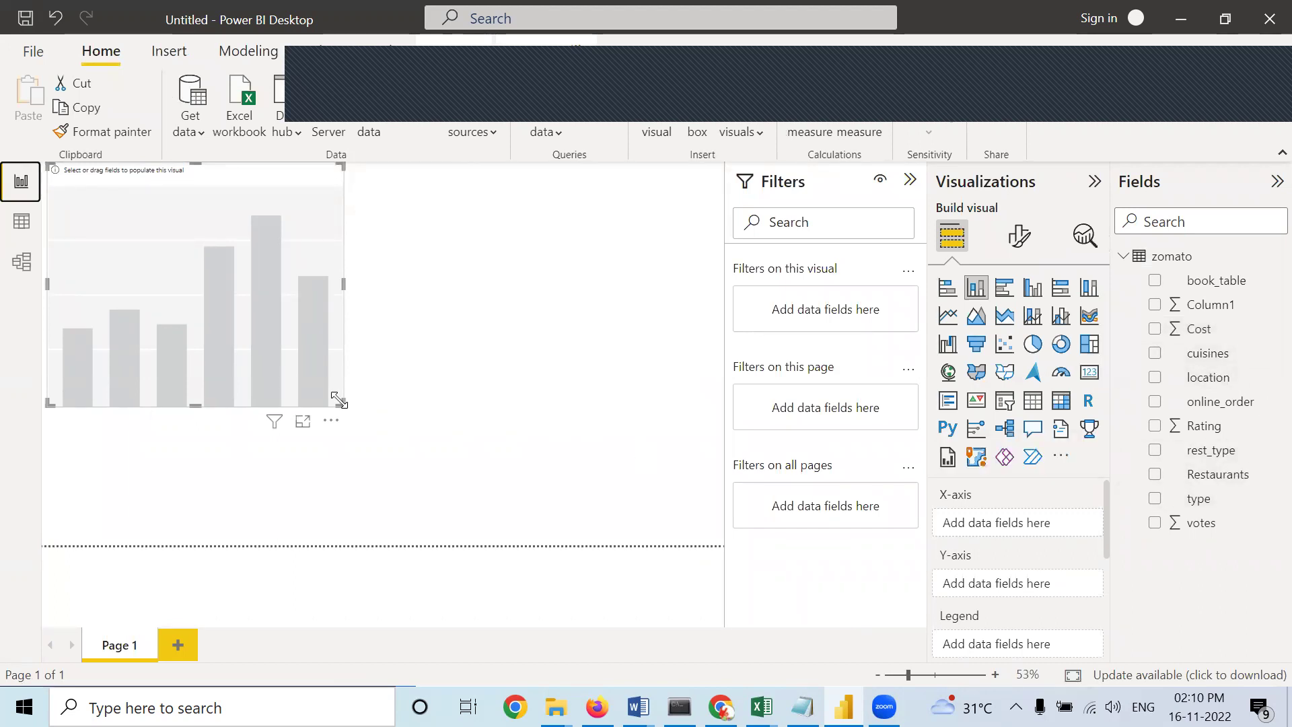
{"action": "left_click_drag", "start_coordinate": [342, 404], "coordinate": [294, 377]}
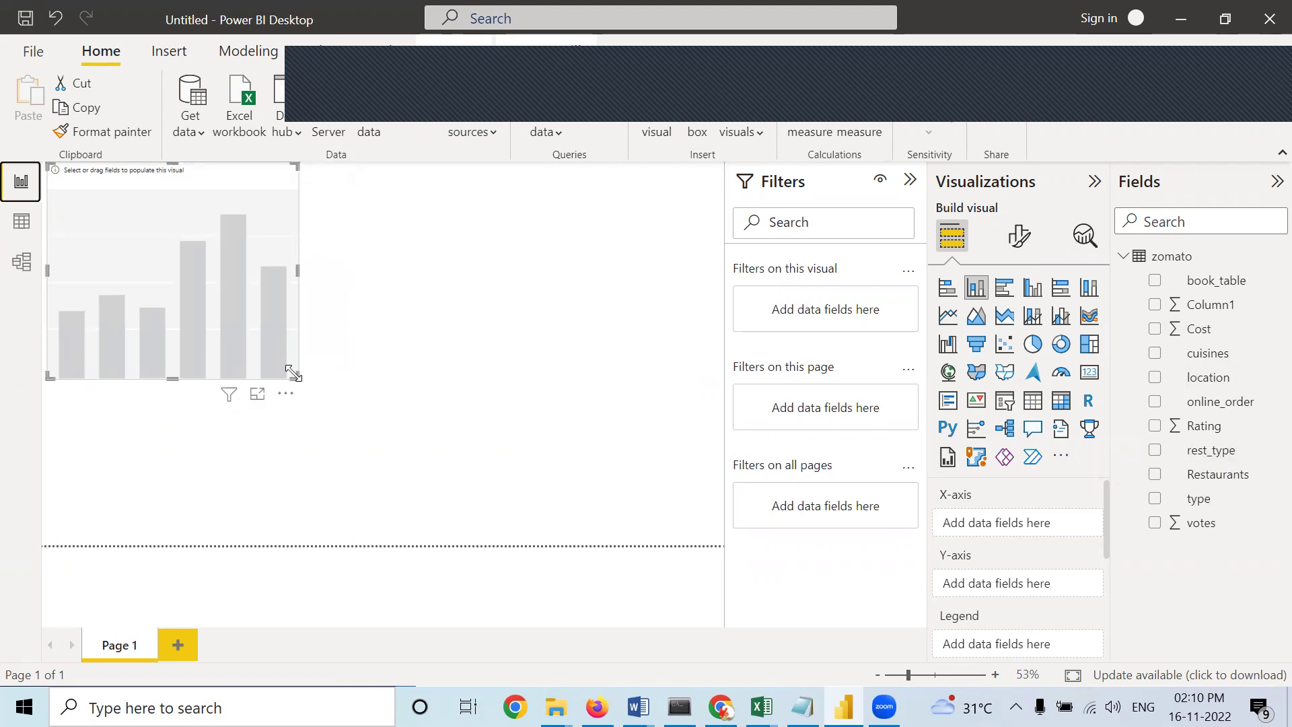
{"action": "left_click", "coordinate": [1221, 464]}
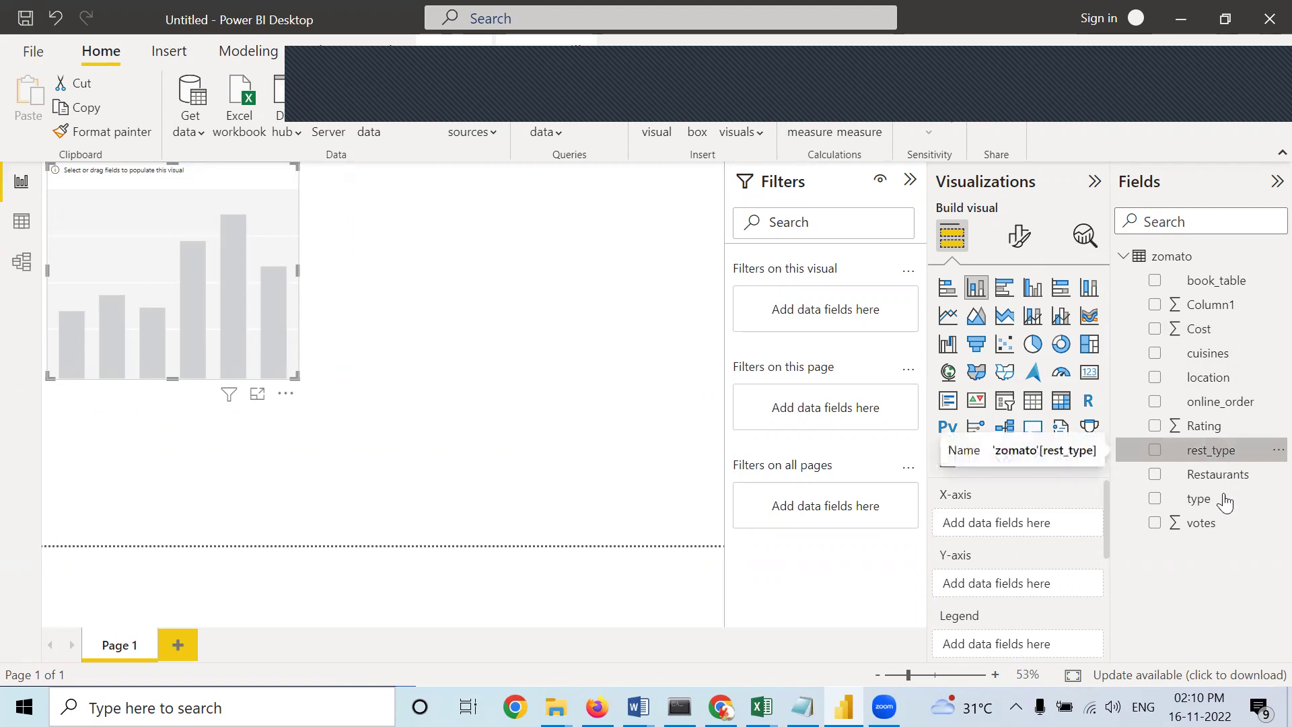
Assign type to the column chart's X-axis and Rating to its Y-axis, and enlarge the chart slightly.
{"action": "left_click_drag", "start_coordinate": [1223, 505], "coordinate": [1035, 527]}
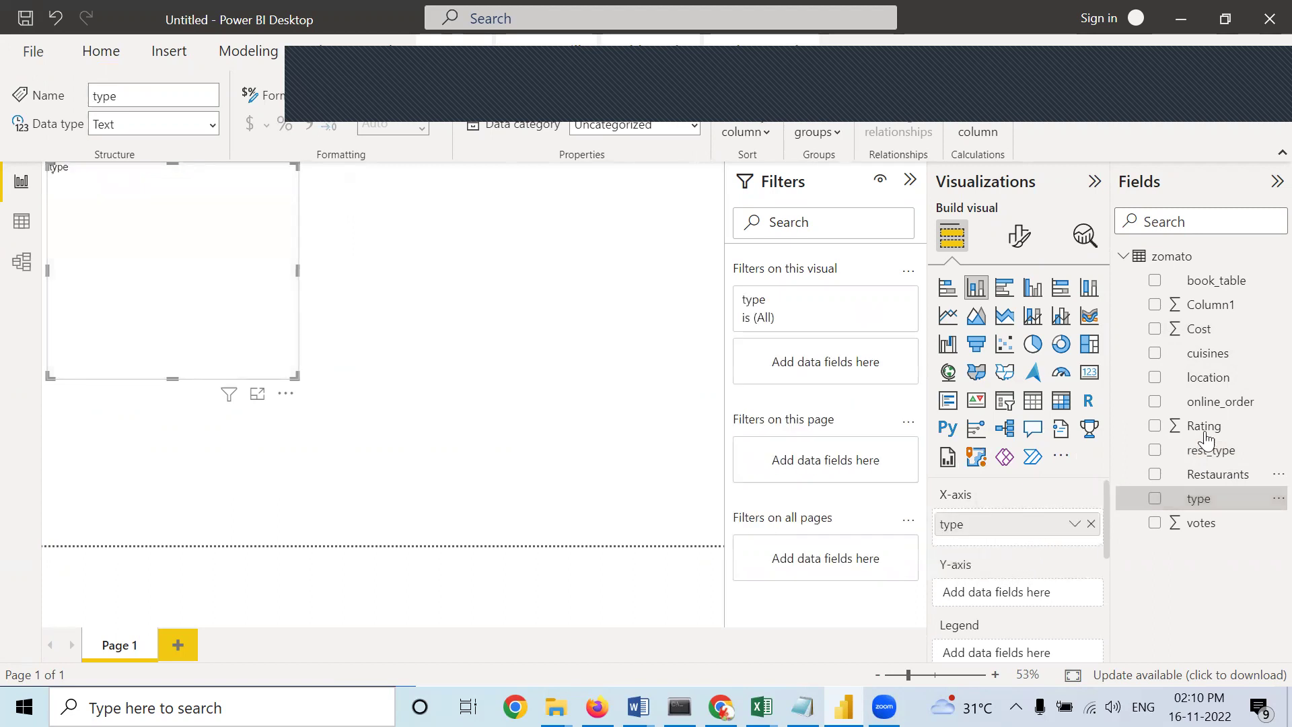
{"action": "left_click_drag", "start_coordinate": [1204, 426], "coordinate": [1000, 591]}
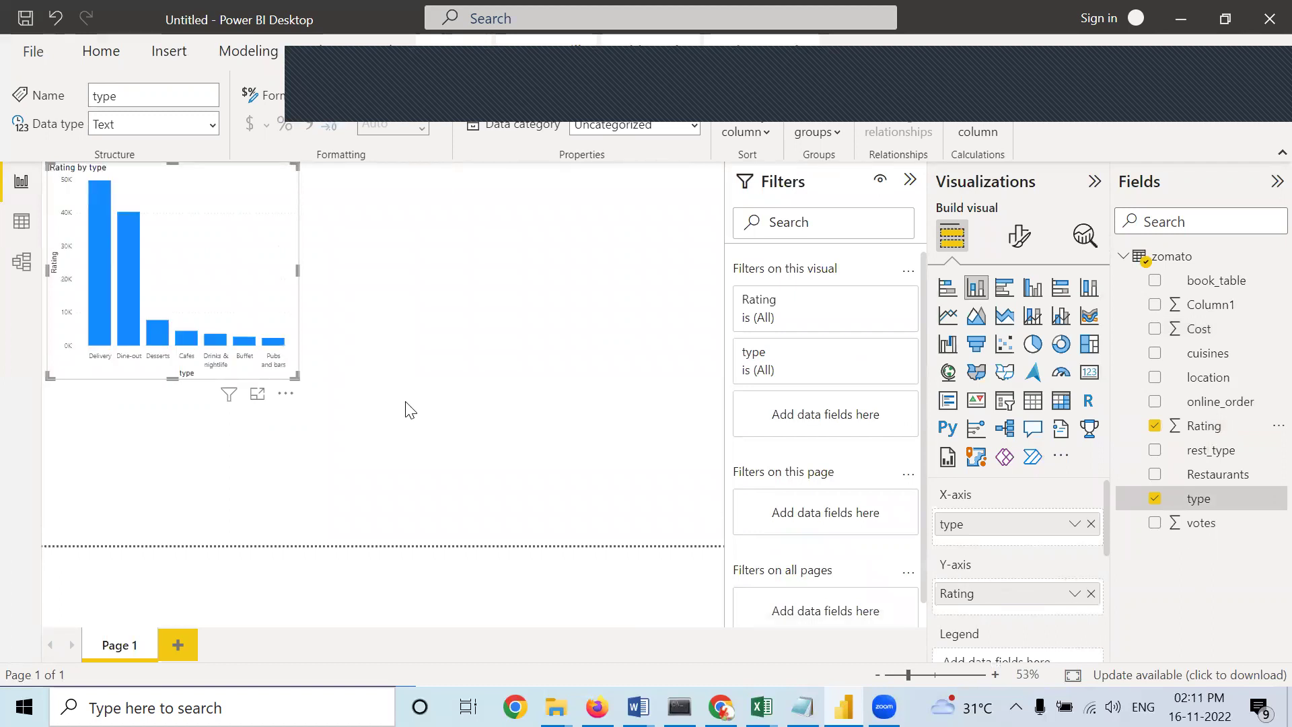
{"action": "left_click_drag", "start_coordinate": [296, 378], "coordinate": [346, 404]}
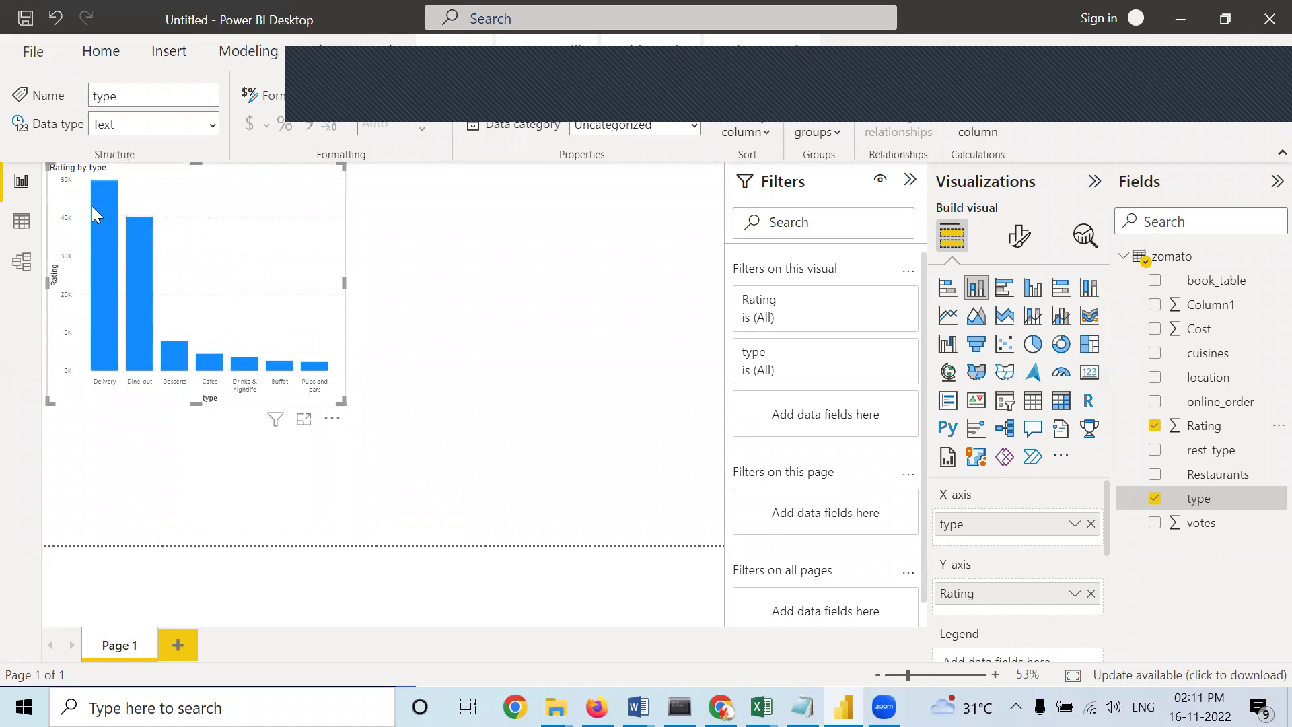
{"action": "mouse_move", "coordinate": [102, 206]}
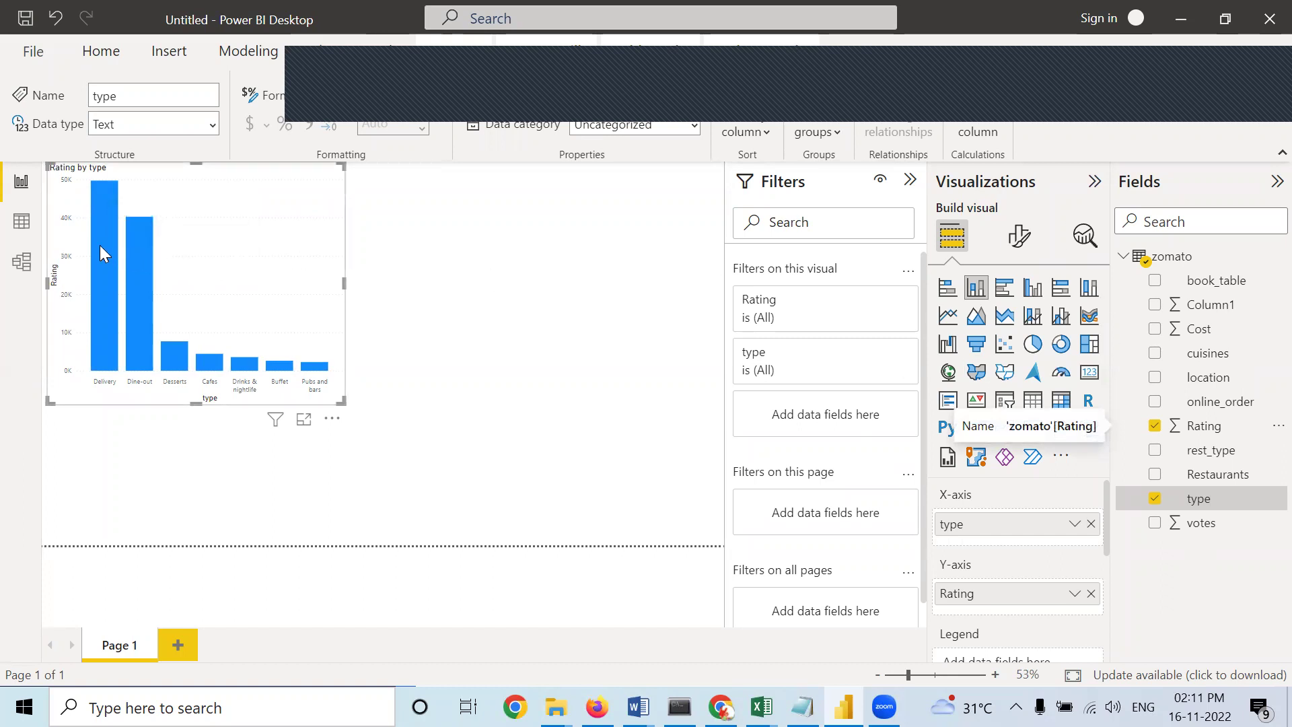
Set the Rating aggregation in the column chart to Average, compare the values of the type bars and deselect the chart.
{"action": "mouse_move", "coordinate": [100, 246]}
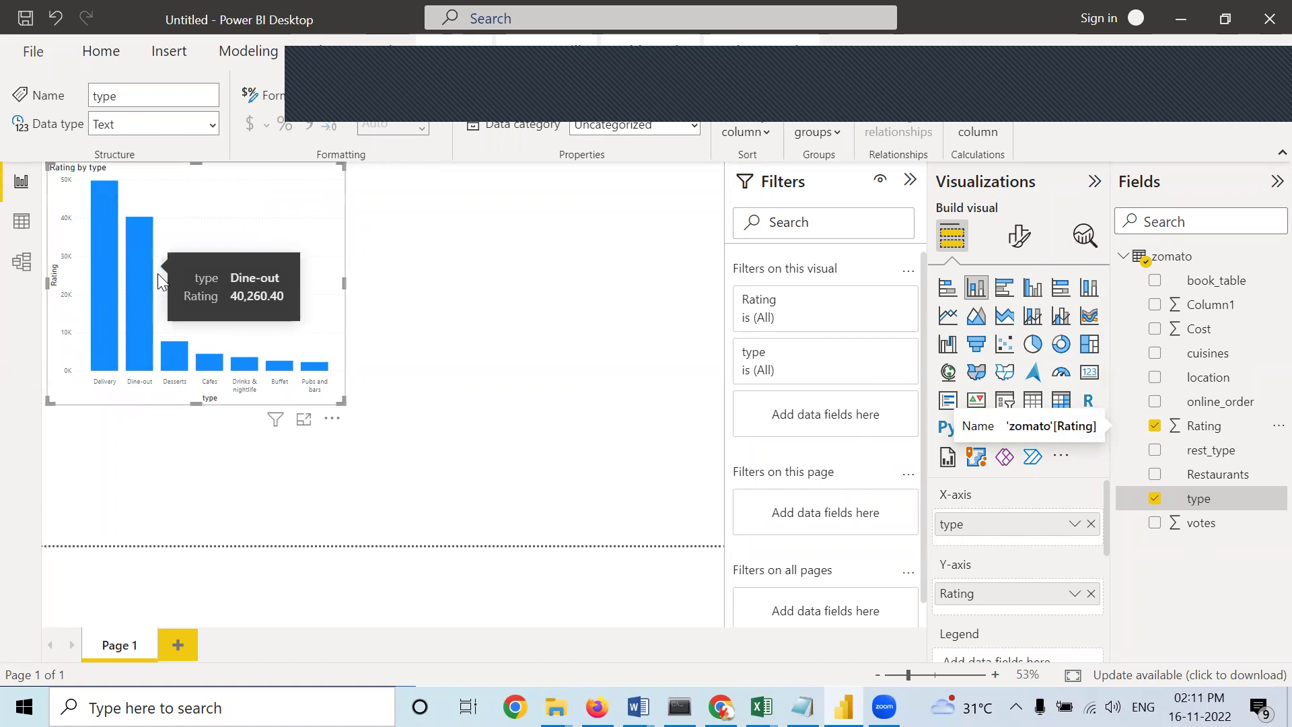
{"action": "mouse_move", "coordinate": [144, 279]}
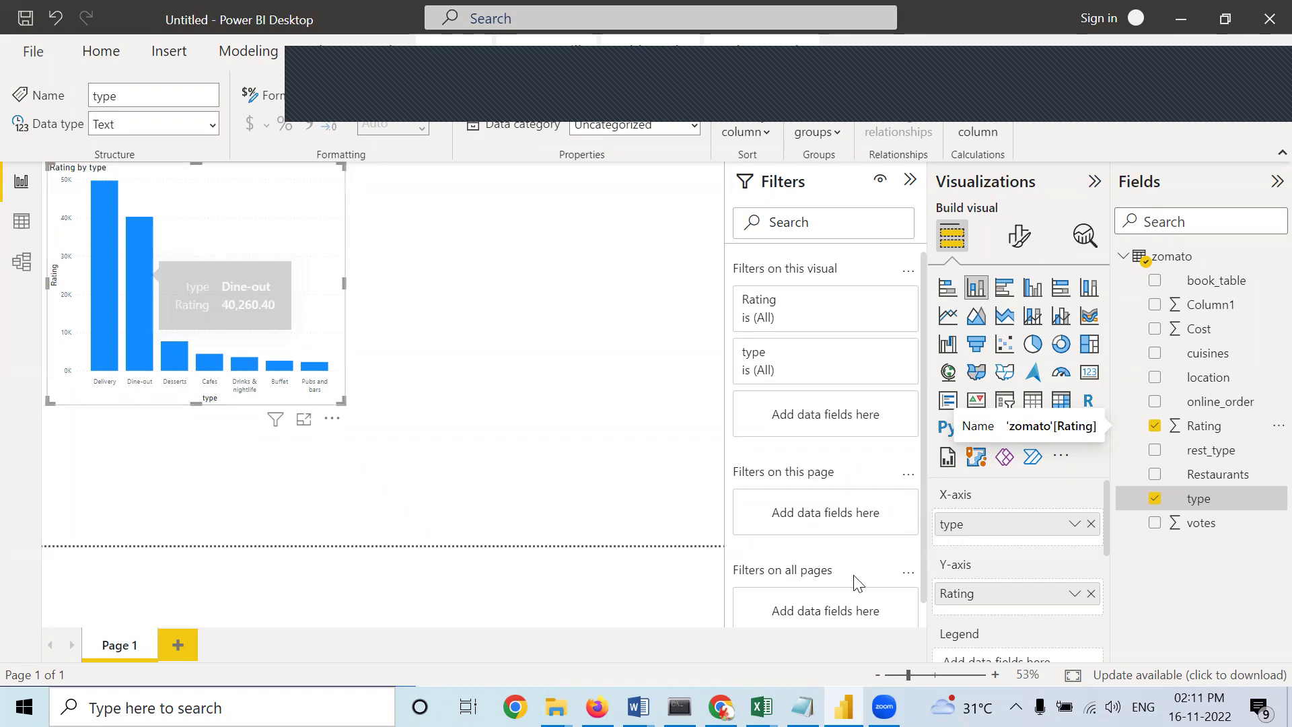
{"action": "right_click", "coordinate": [1017, 604]}
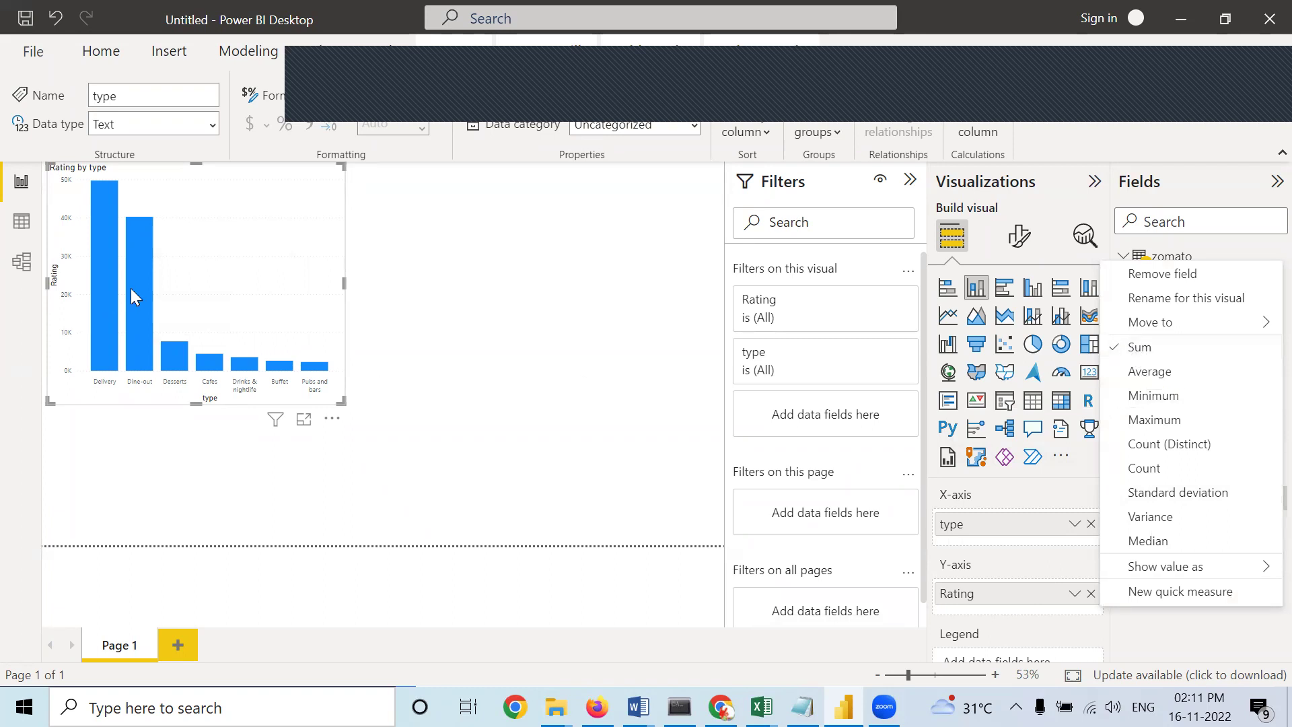
{"action": "left_click", "coordinate": [1151, 374]}
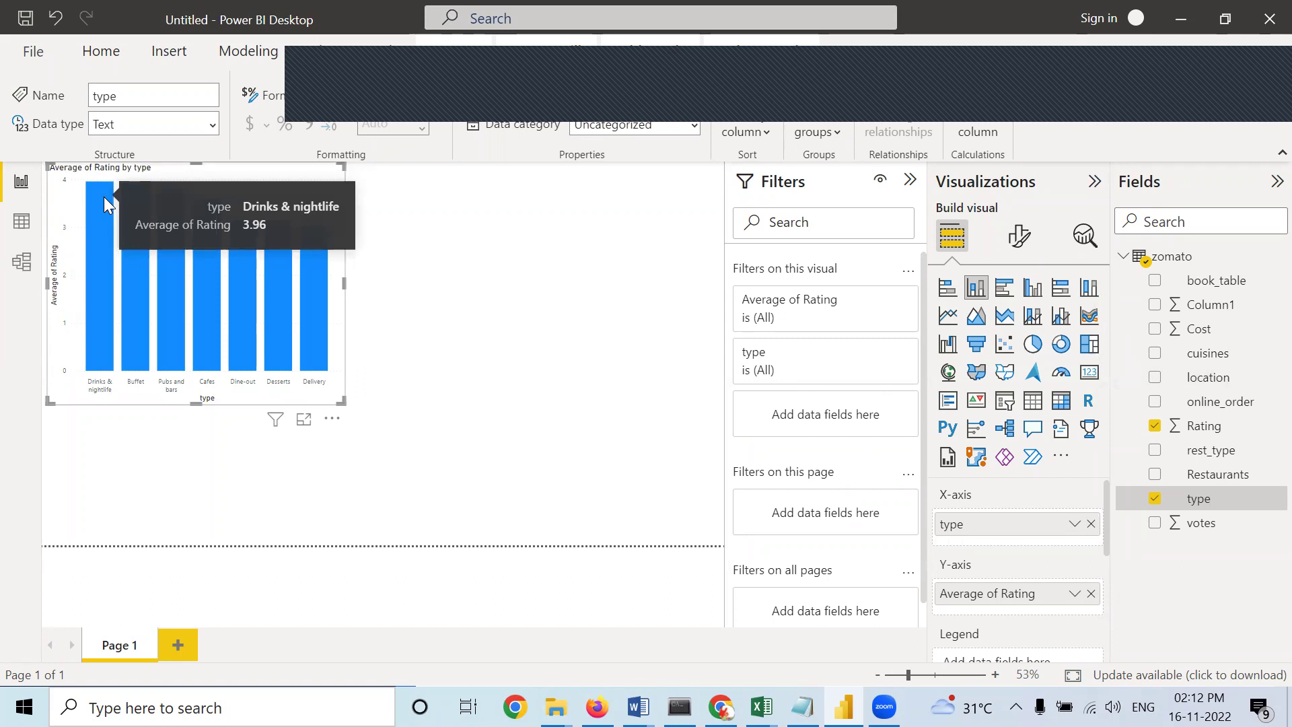
{"action": "mouse_move", "coordinate": [169, 242]}
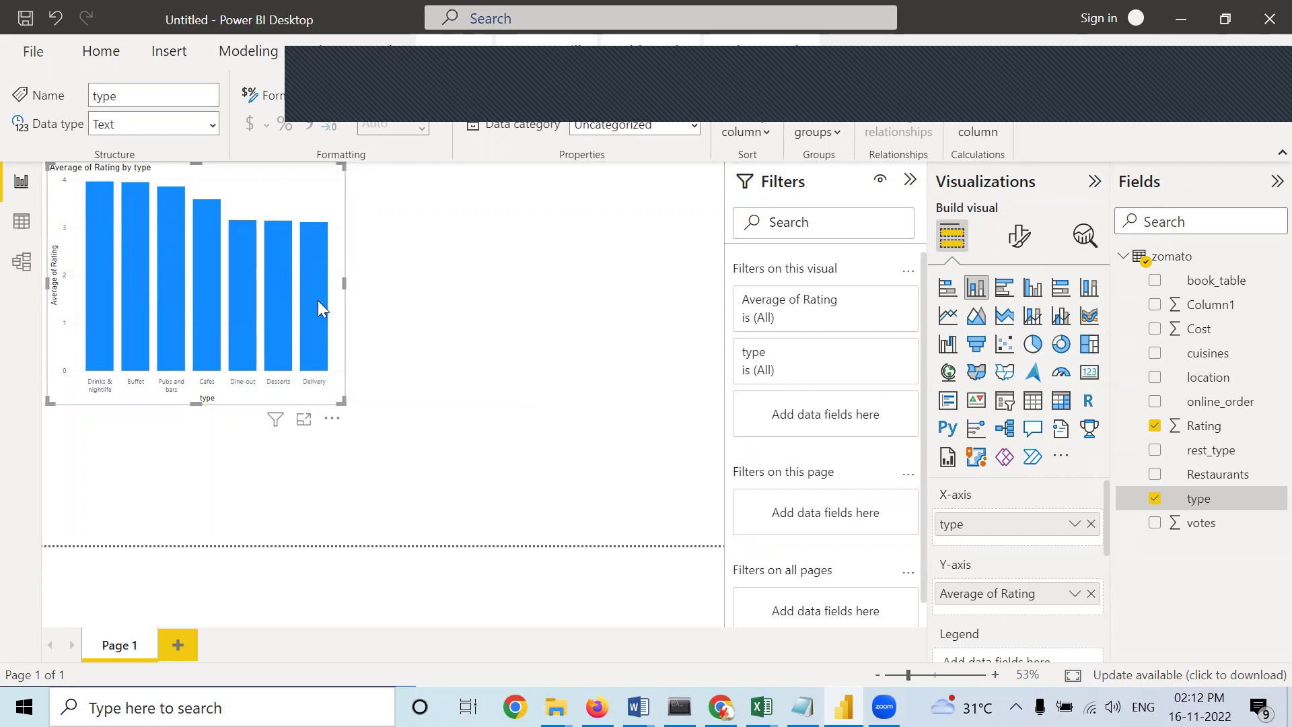
{"action": "mouse_move", "coordinate": [318, 302]}
{"action": "mouse_move", "coordinate": [97, 216]}
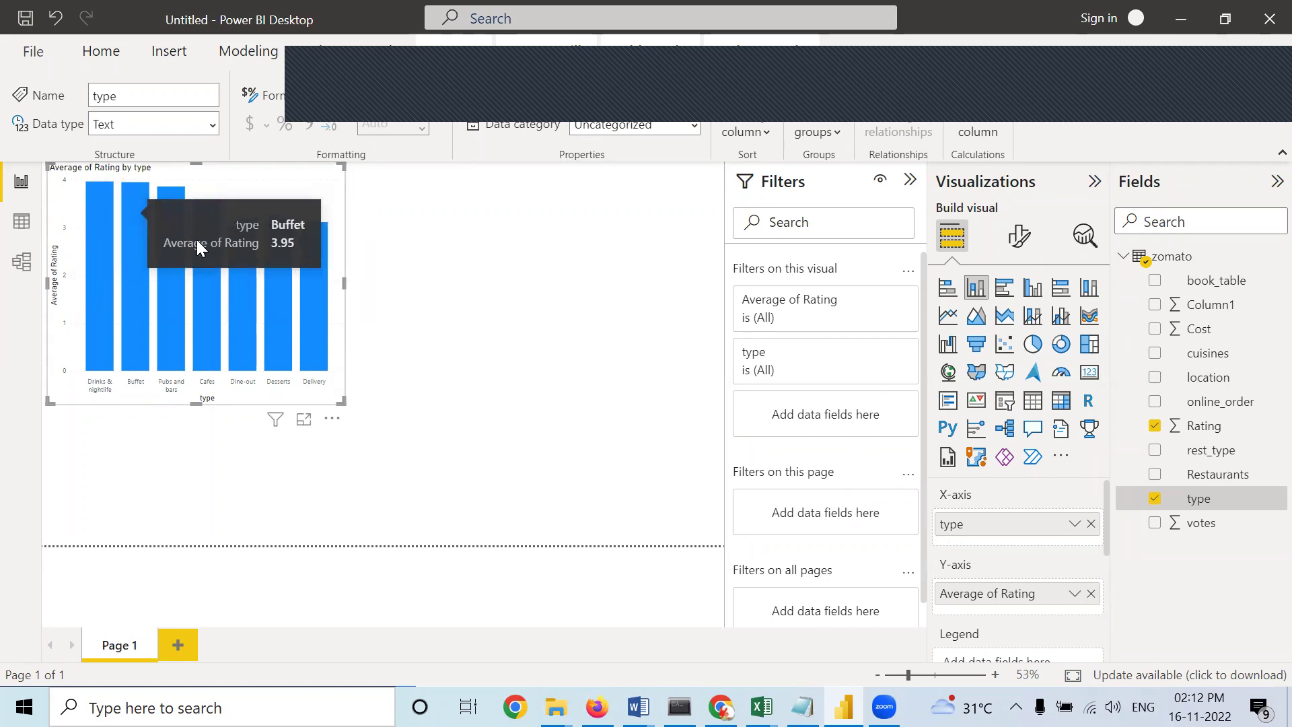
{"action": "left_click", "coordinate": [474, 365]}
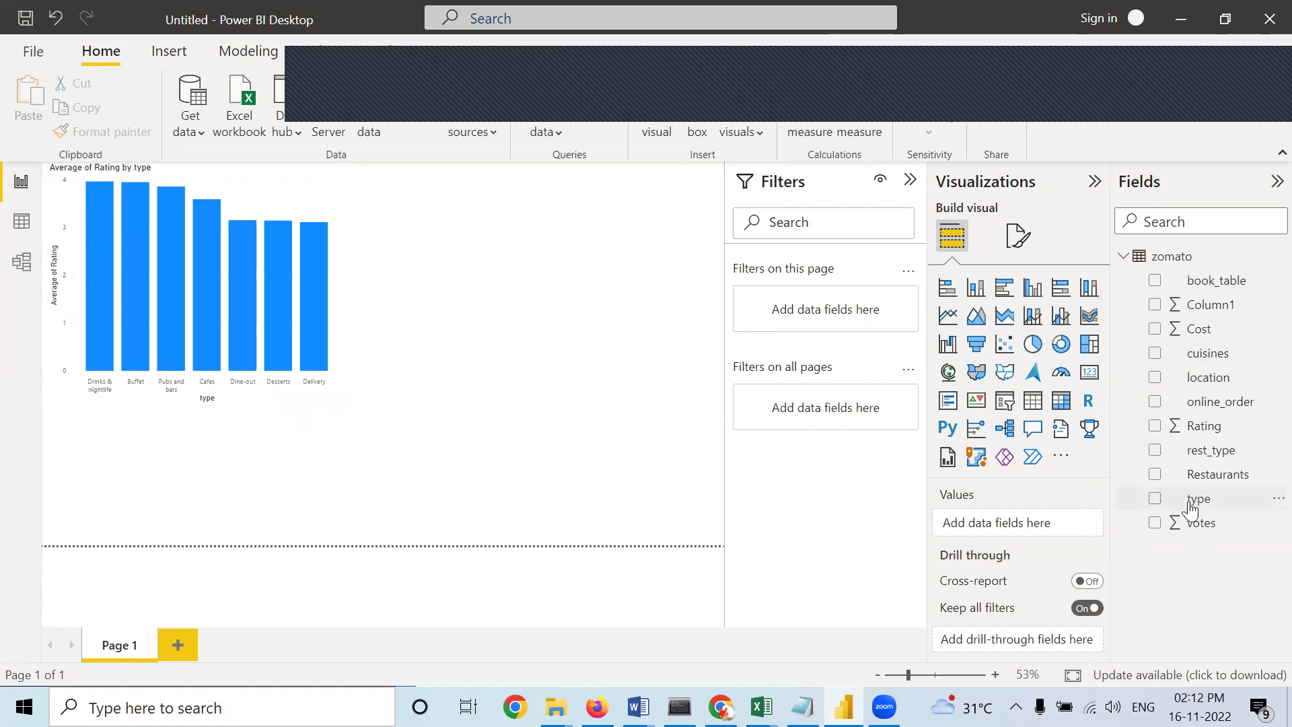
Add a clustered bar chart with type on the Y-axis and the count of type on the X-axis.
{"action": "left_click", "coordinate": [1004, 288]}
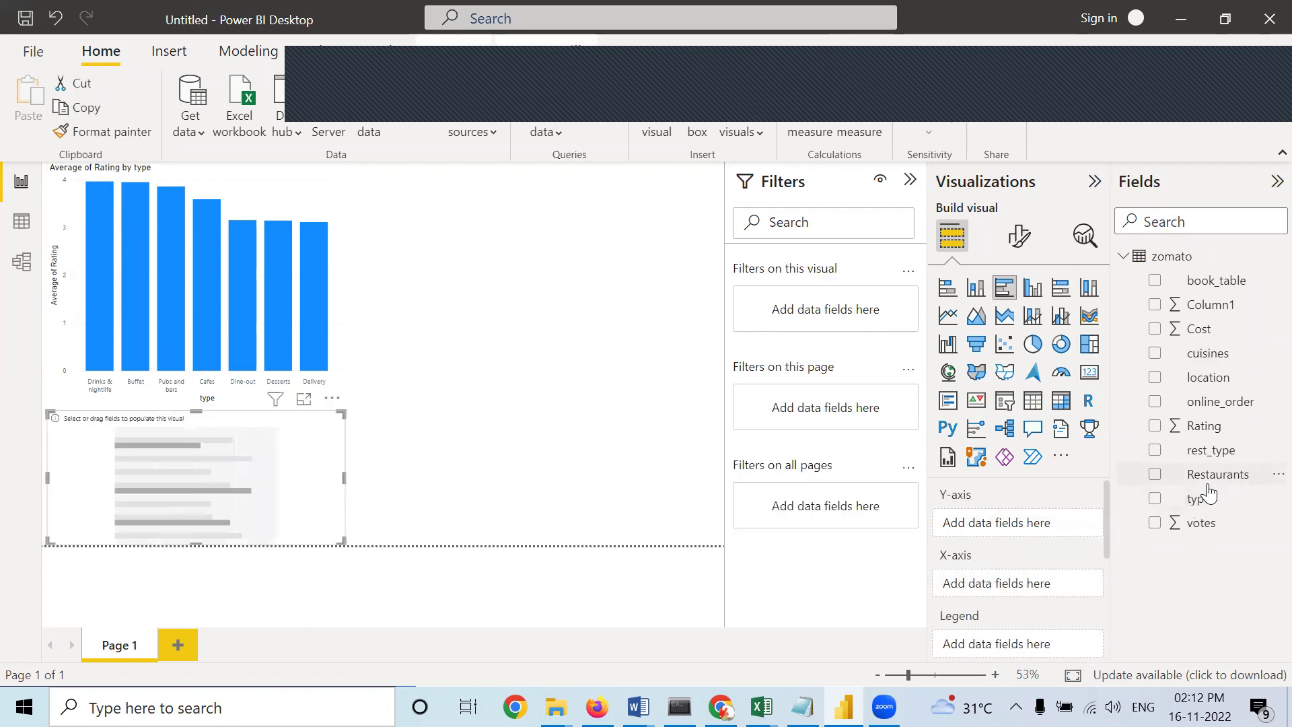
{"action": "left_click_drag", "start_coordinate": [1201, 499], "coordinate": [1032, 520]}
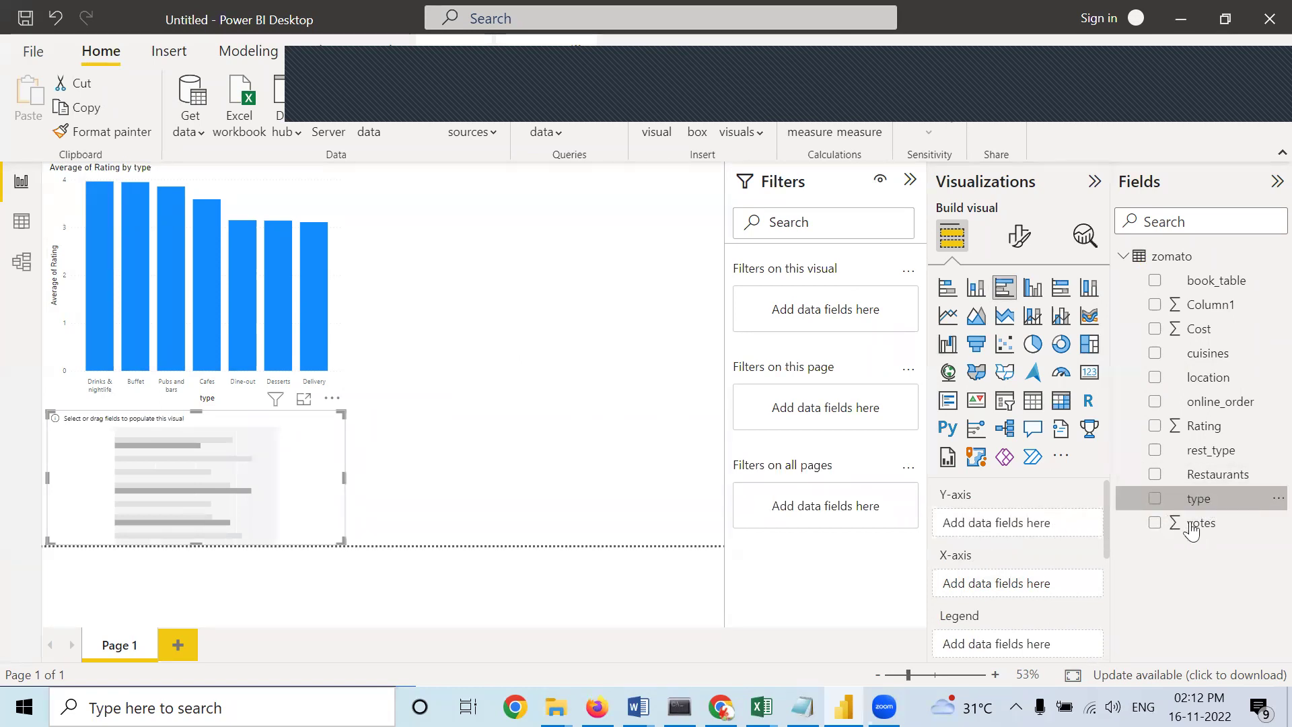
{"action": "left_click_drag", "start_coordinate": [1189, 505], "coordinate": [1011, 593]}
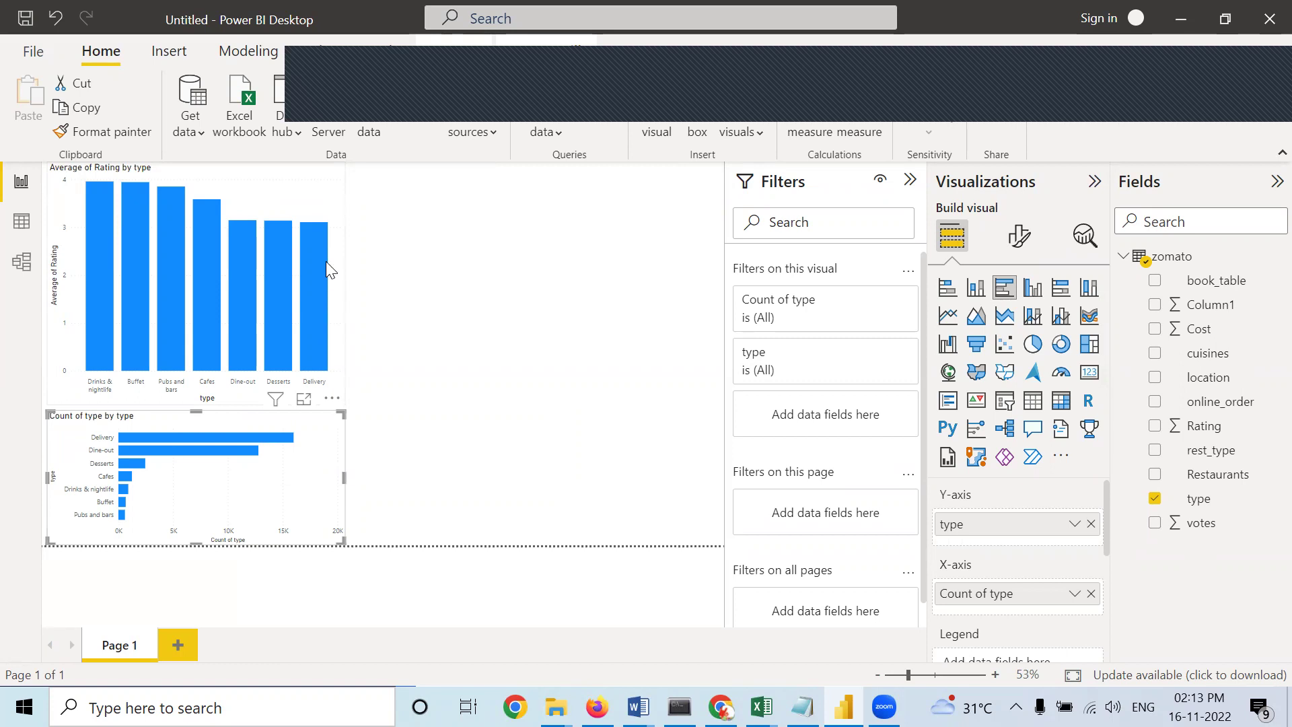
{"action": "mouse_move", "coordinate": [316, 244]}
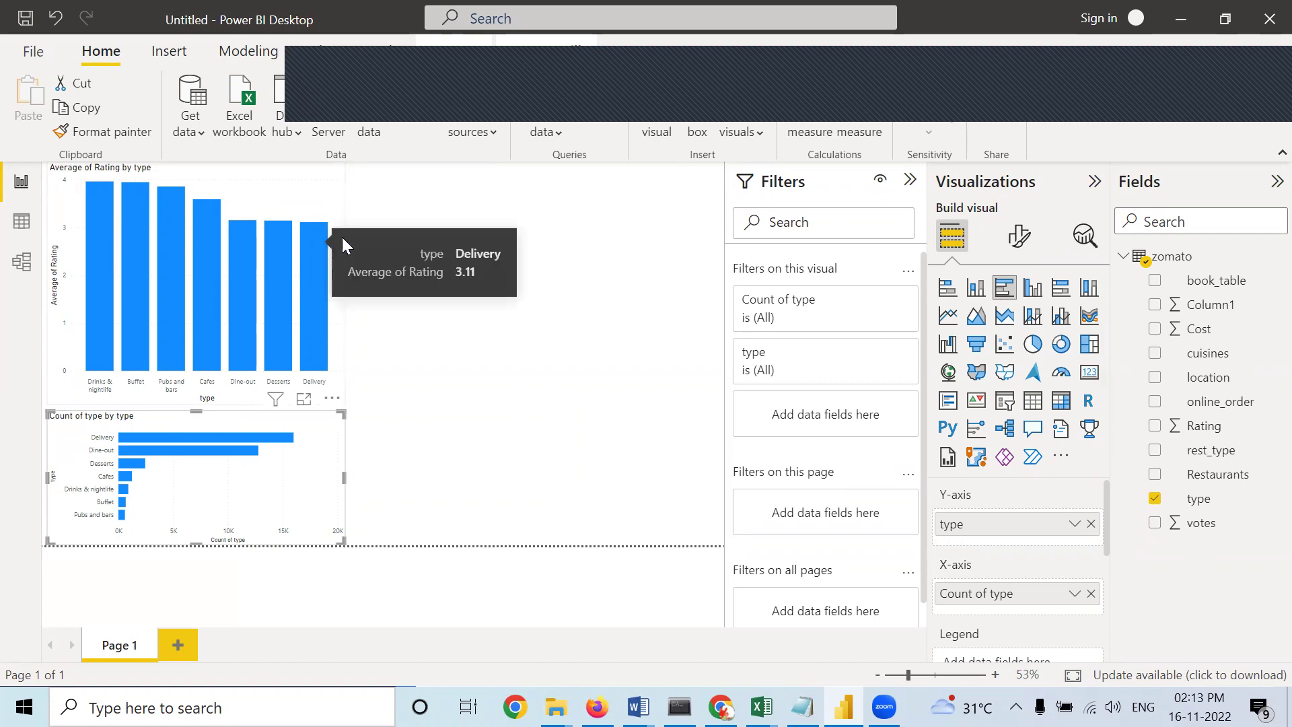
{"action": "left_click", "coordinate": [513, 257]}
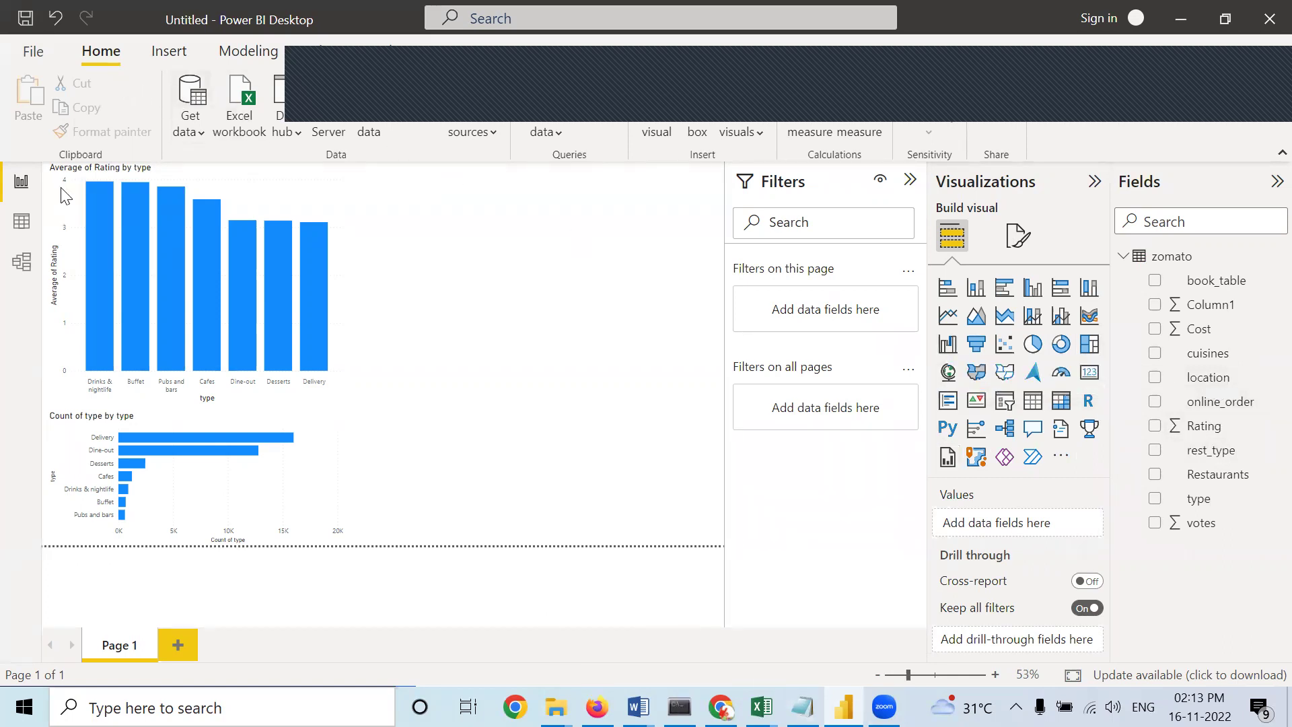
Examine the location column's values through its filter list in the data table and return to the report canvas without filtering.
{"action": "left_click", "coordinate": [22, 220]}
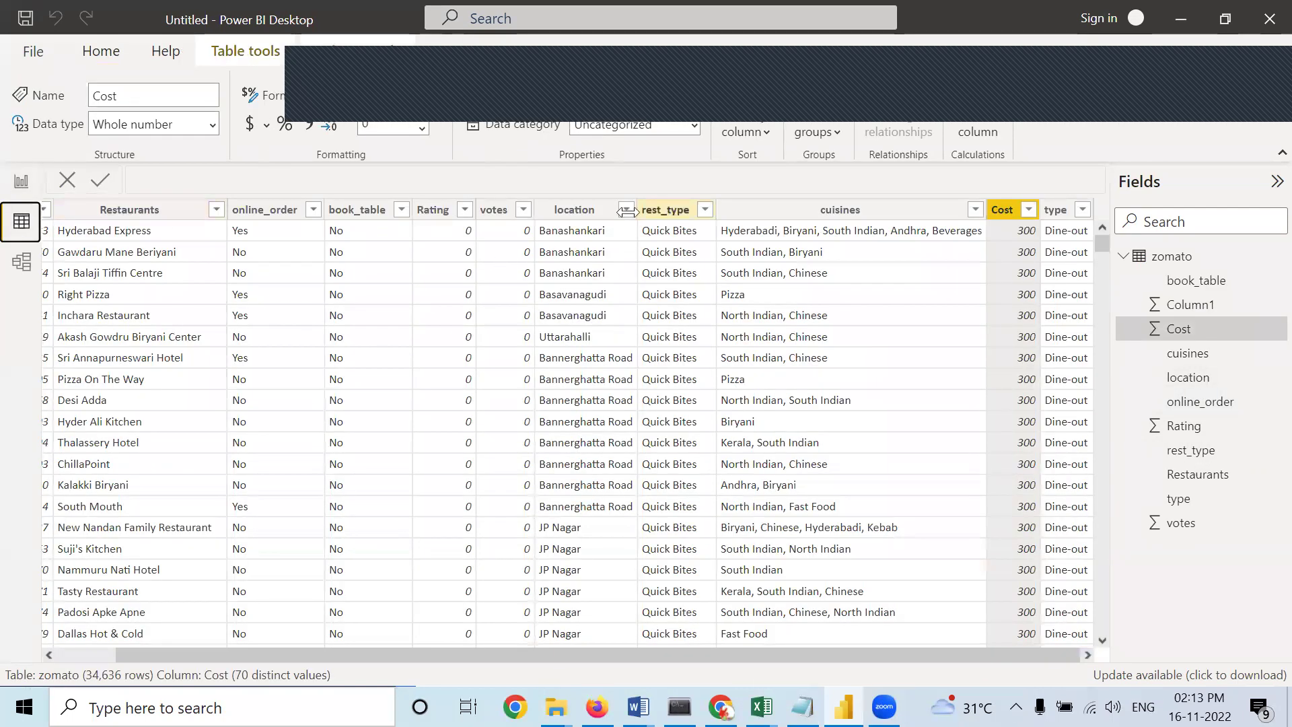
{"action": "left_click", "coordinate": [593, 209]}
{"action": "left_click", "coordinate": [626, 209]}
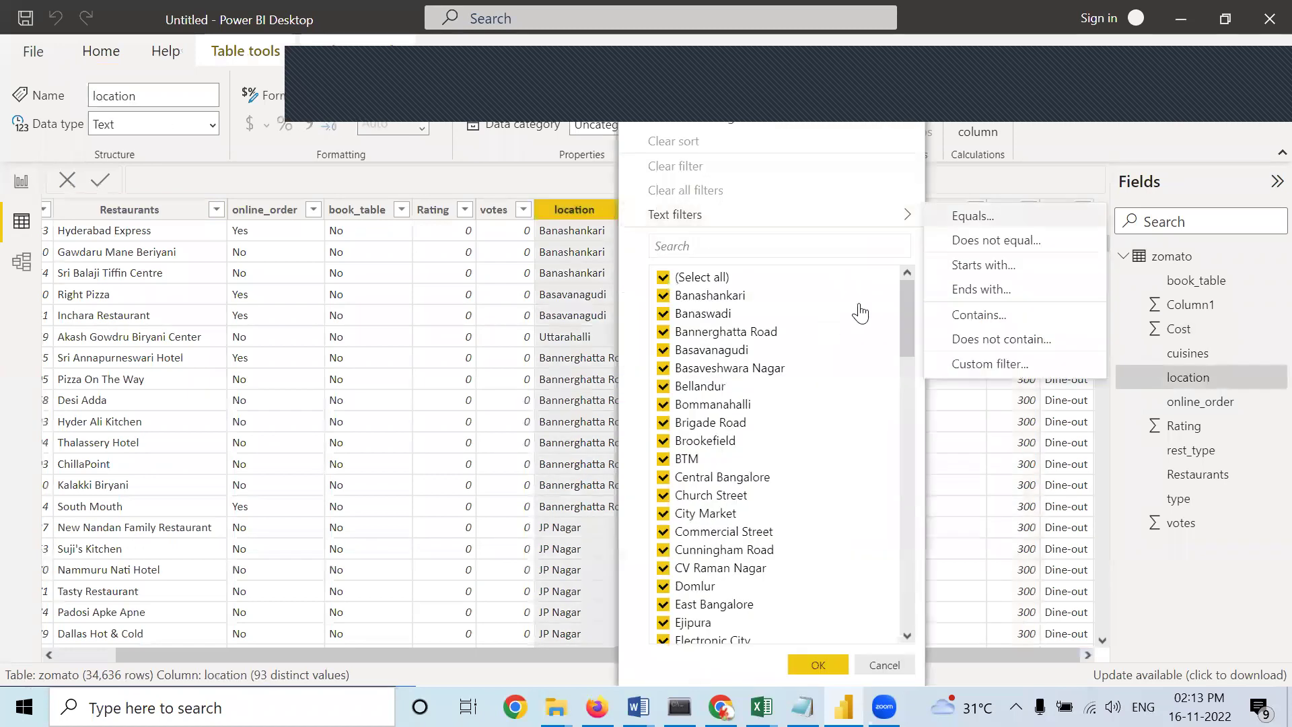
{"action": "left_click_drag", "start_coordinate": [913, 322], "coordinate": [919, 603]}
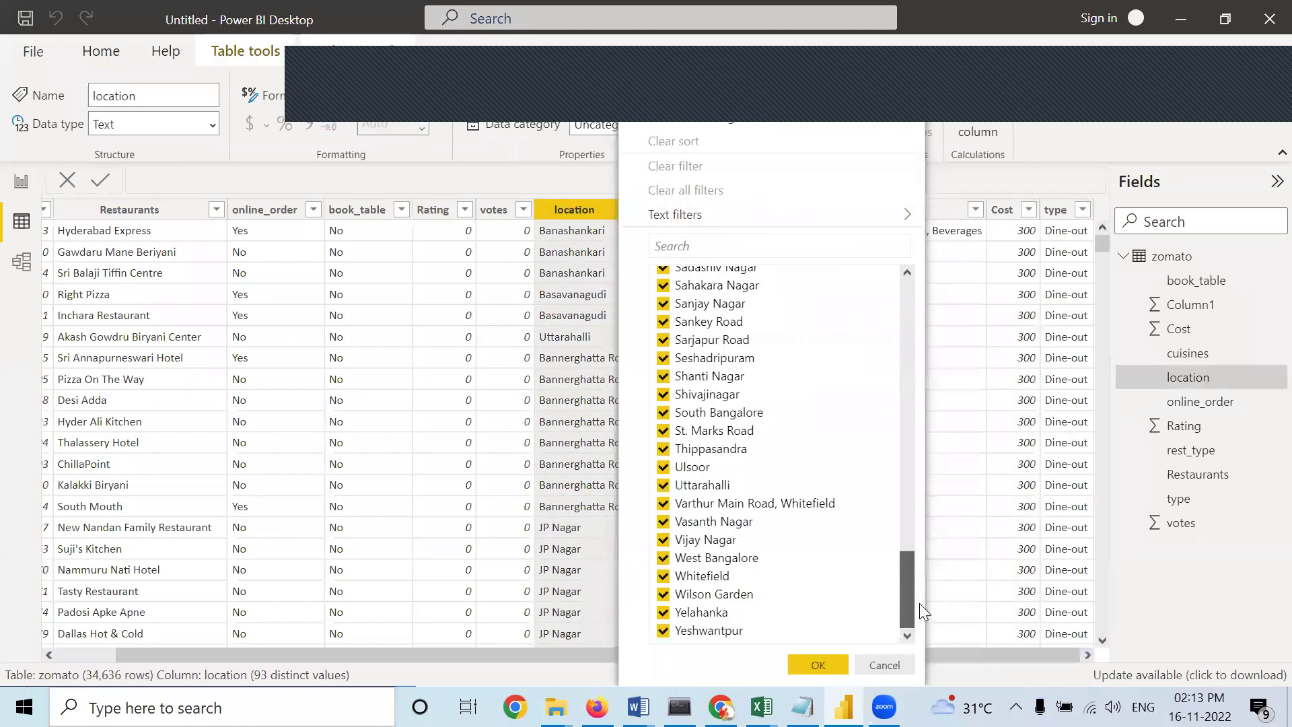
{"action": "left_click", "coordinate": [24, 183]}
{"action": "left_click", "coordinate": [25, 183]}
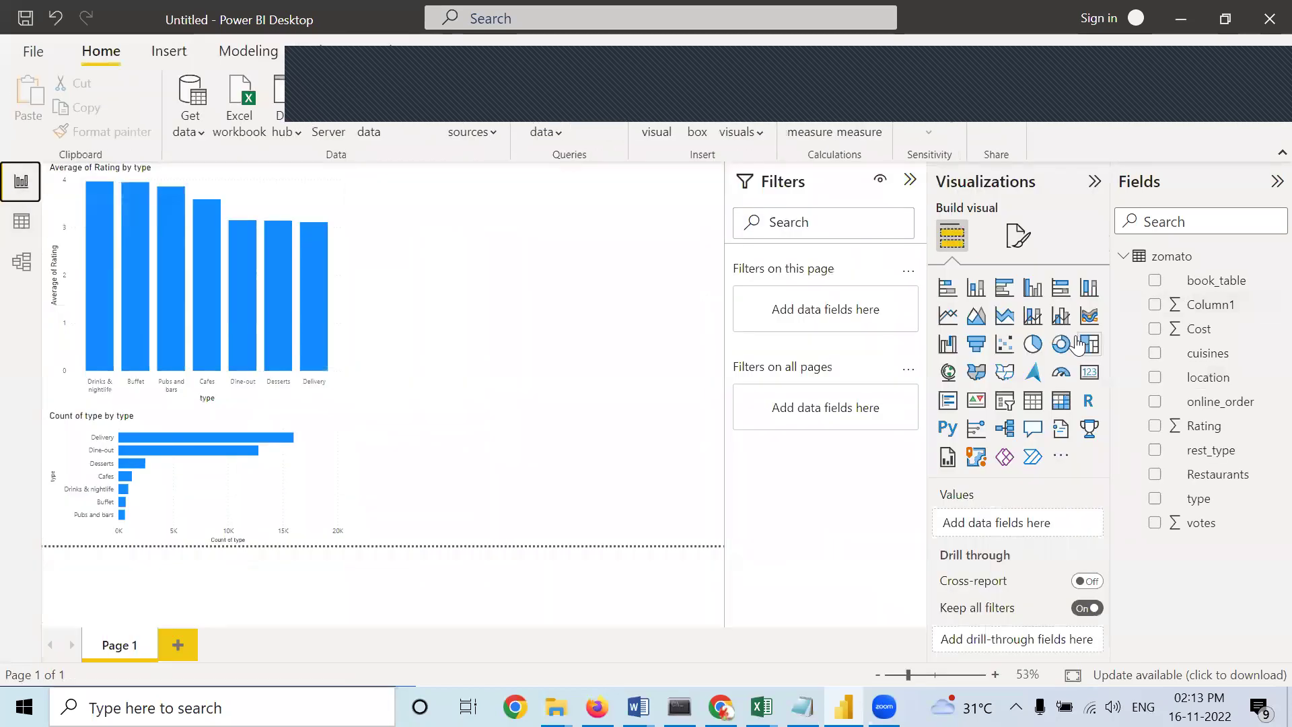
Add a pie chart with location as the legend and Rating as the values, and inspect its slices.
{"action": "left_click", "coordinate": [1033, 344]}
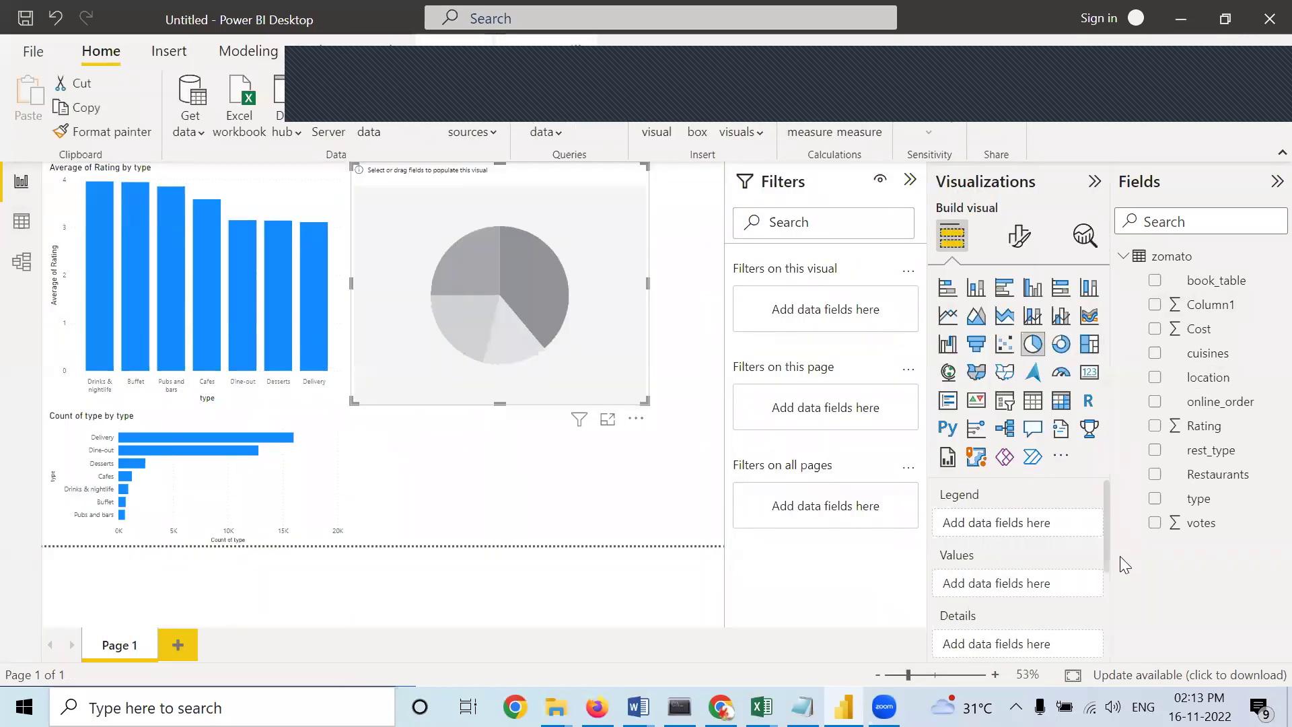
{"action": "left_click_drag", "start_coordinate": [1207, 378], "coordinate": [1012, 525]}
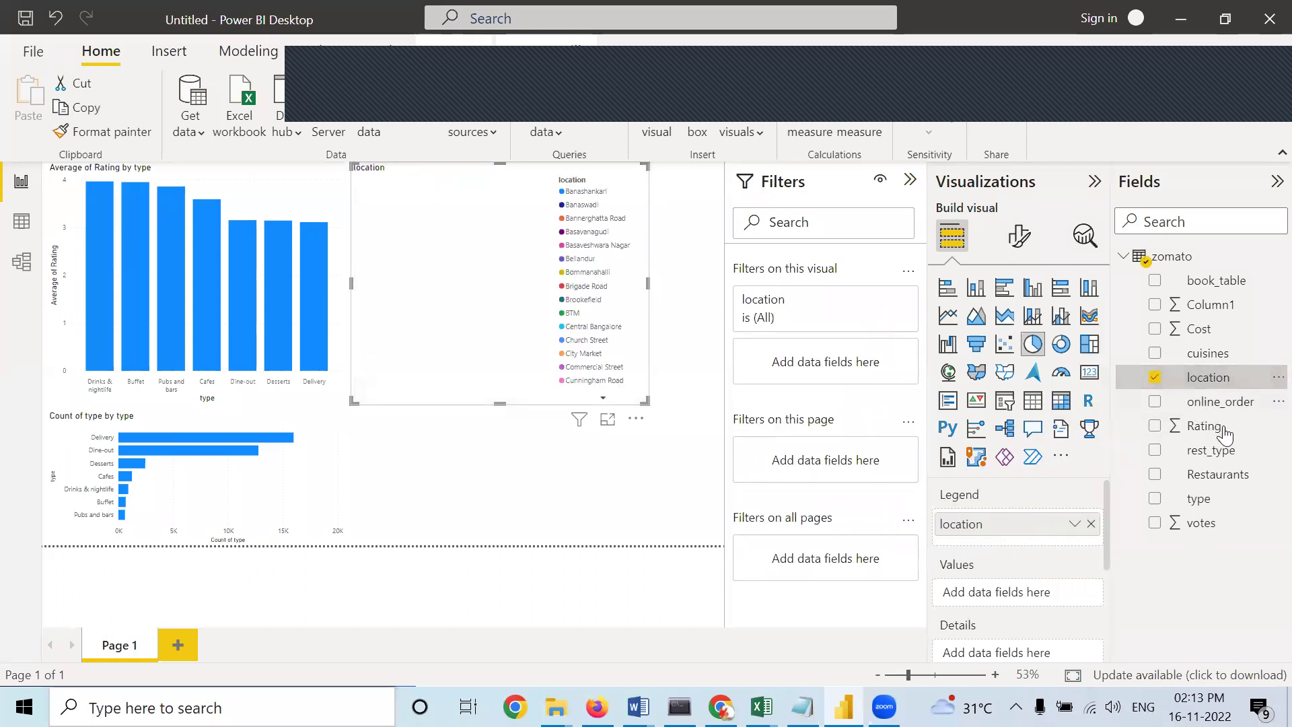
{"action": "left_click_drag", "start_coordinate": [1221, 436], "coordinate": [1036, 593]}
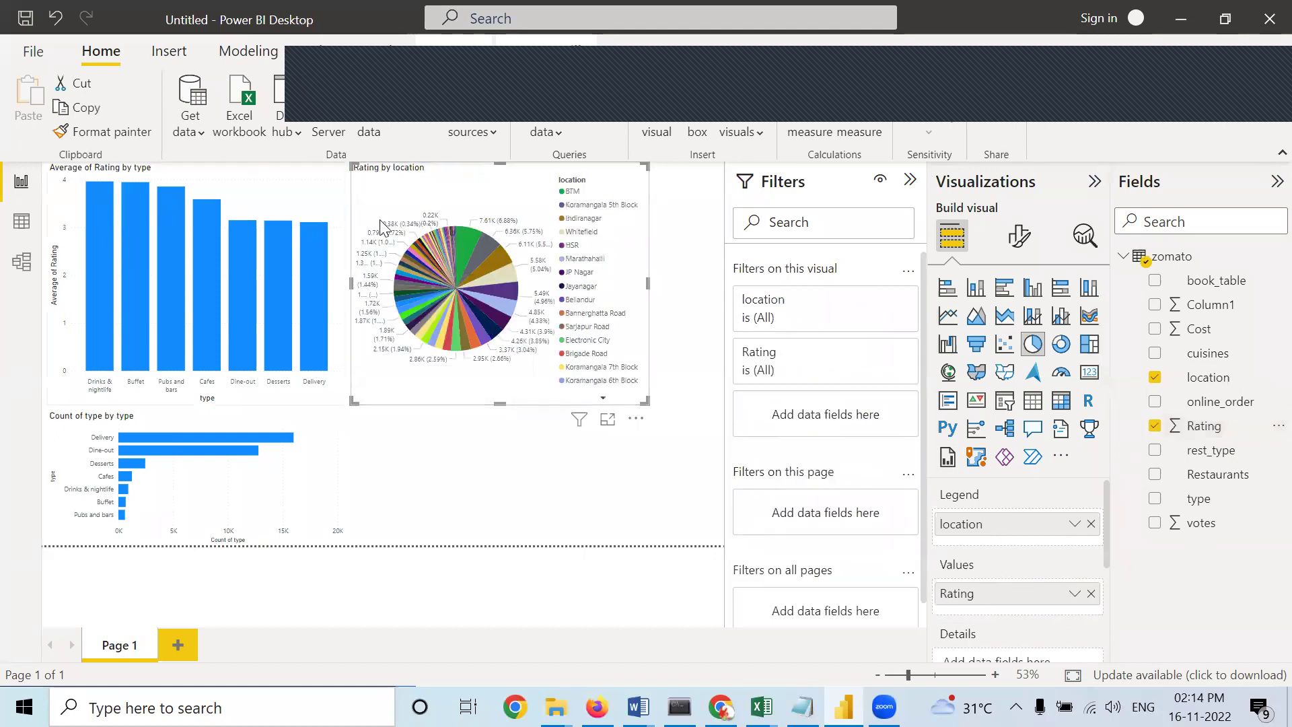
{"action": "mouse_move", "coordinate": [449, 297]}
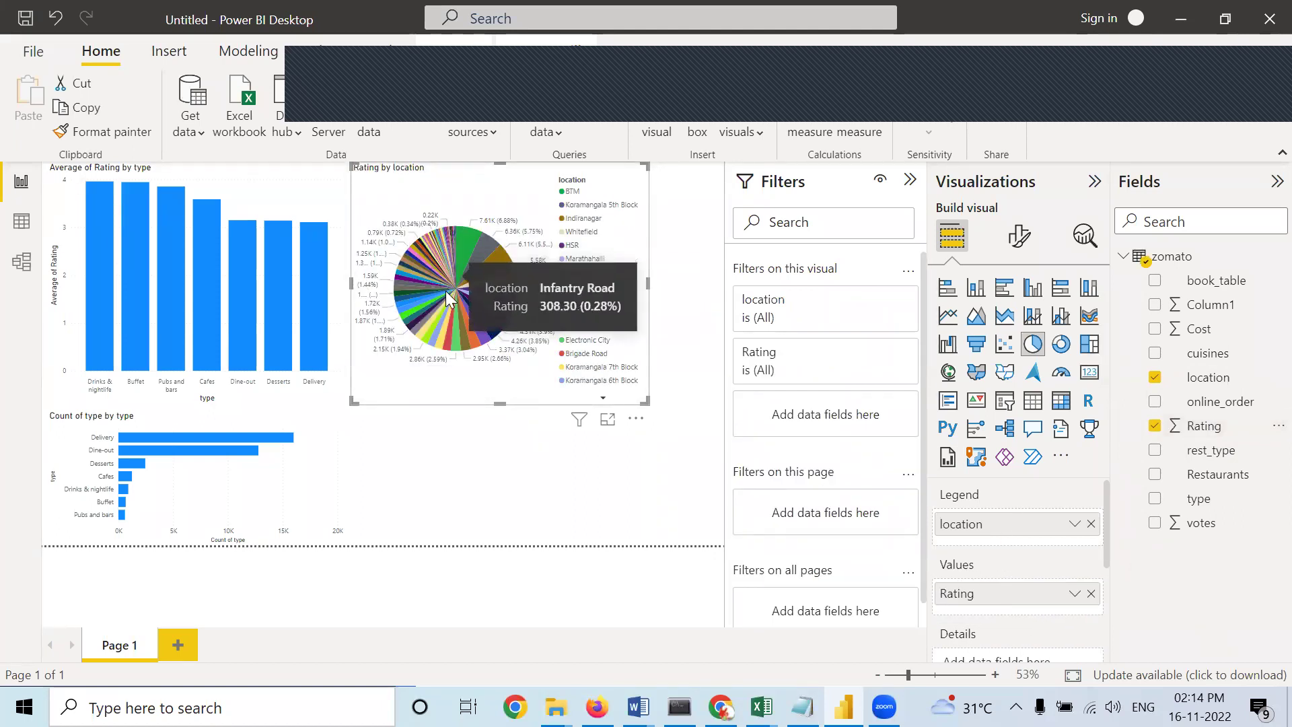
Convert the location pie chart to a line chart and set its Rating aggregation to Average.
{"action": "left_click", "coordinate": [946, 317]}
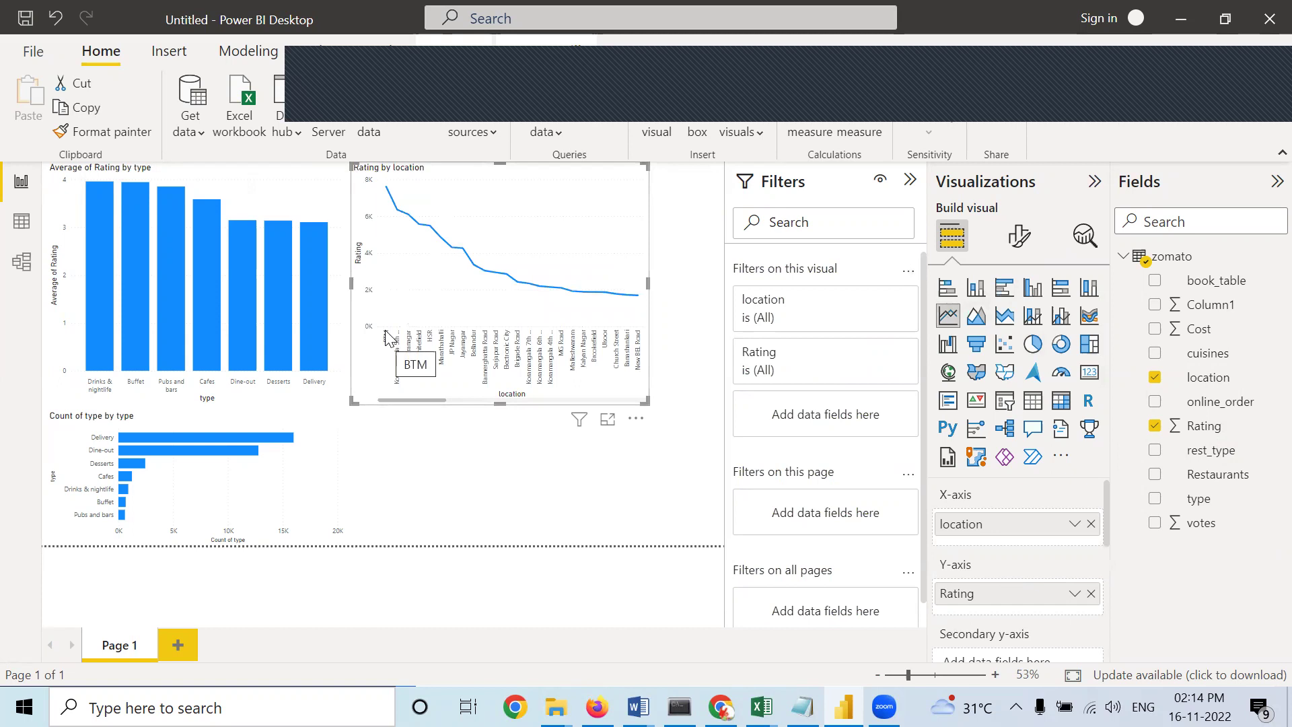
{"action": "mouse_move", "coordinate": [388, 333]}
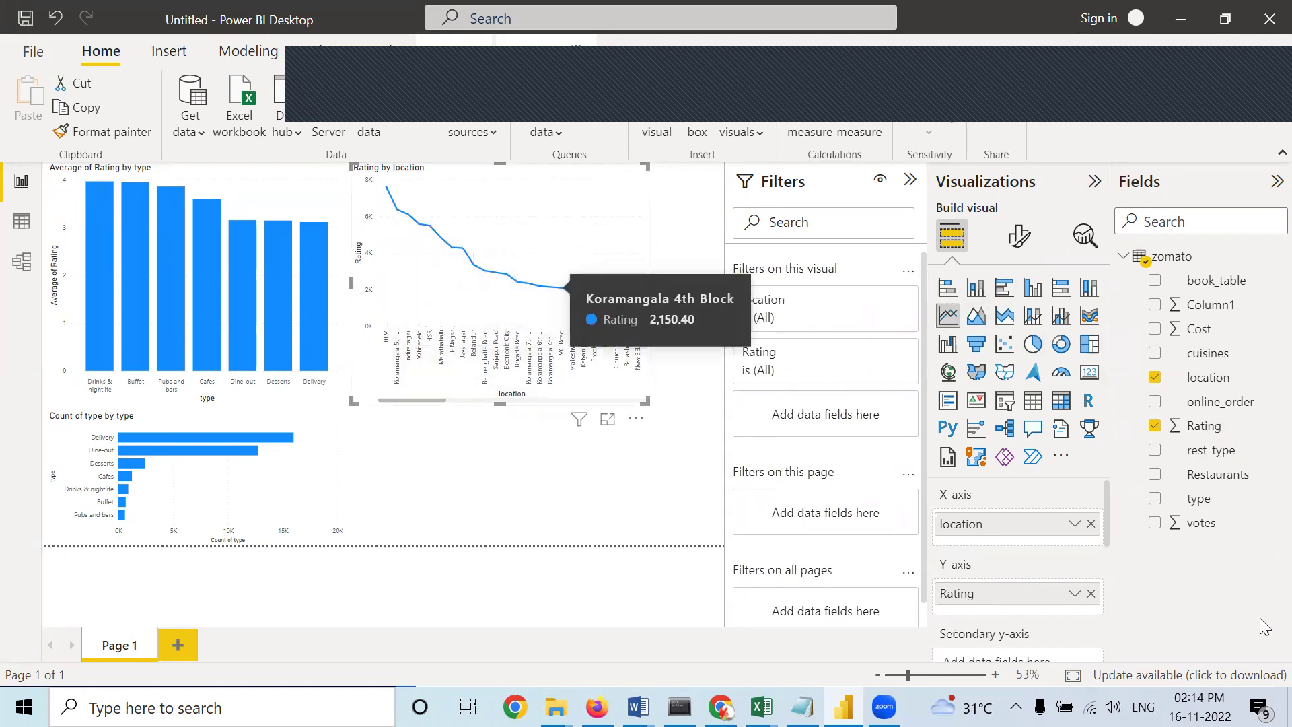
{"action": "right_click", "coordinate": [1014, 598]}
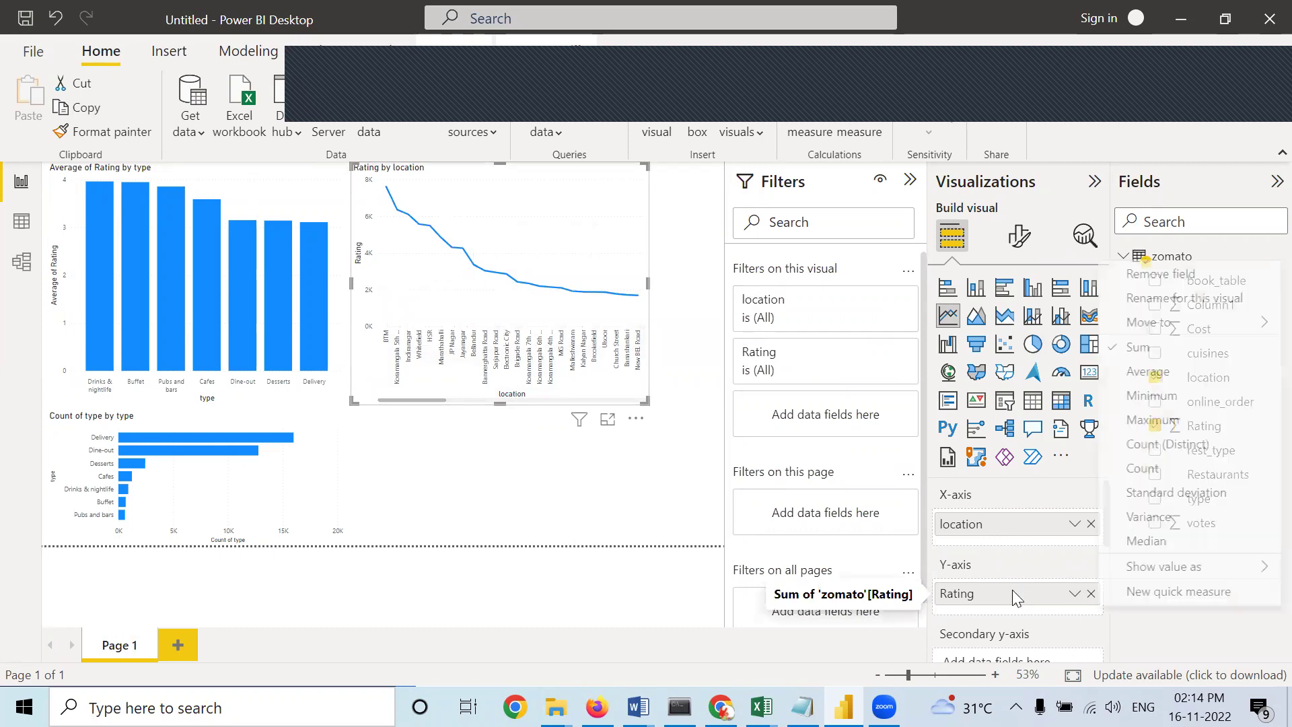
{"action": "left_click", "coordinate": [1141, 380]}
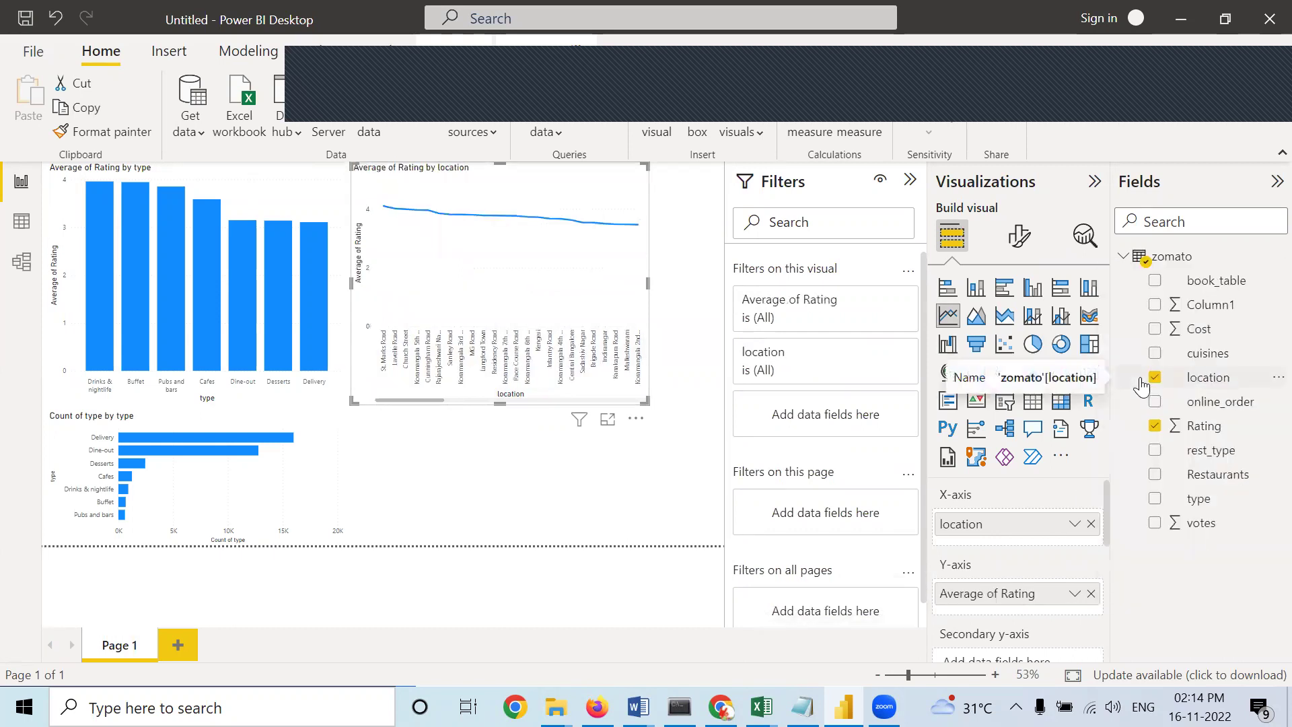
Inspect the locations along the line chart, shrink the chart in both directions and deselect it.
{"action": "left_click_drag", "start_coordinate": [429, 400], "coordinate": [401, 426]}
{"action": "mouse_move", "coordinate": [381, 264]}
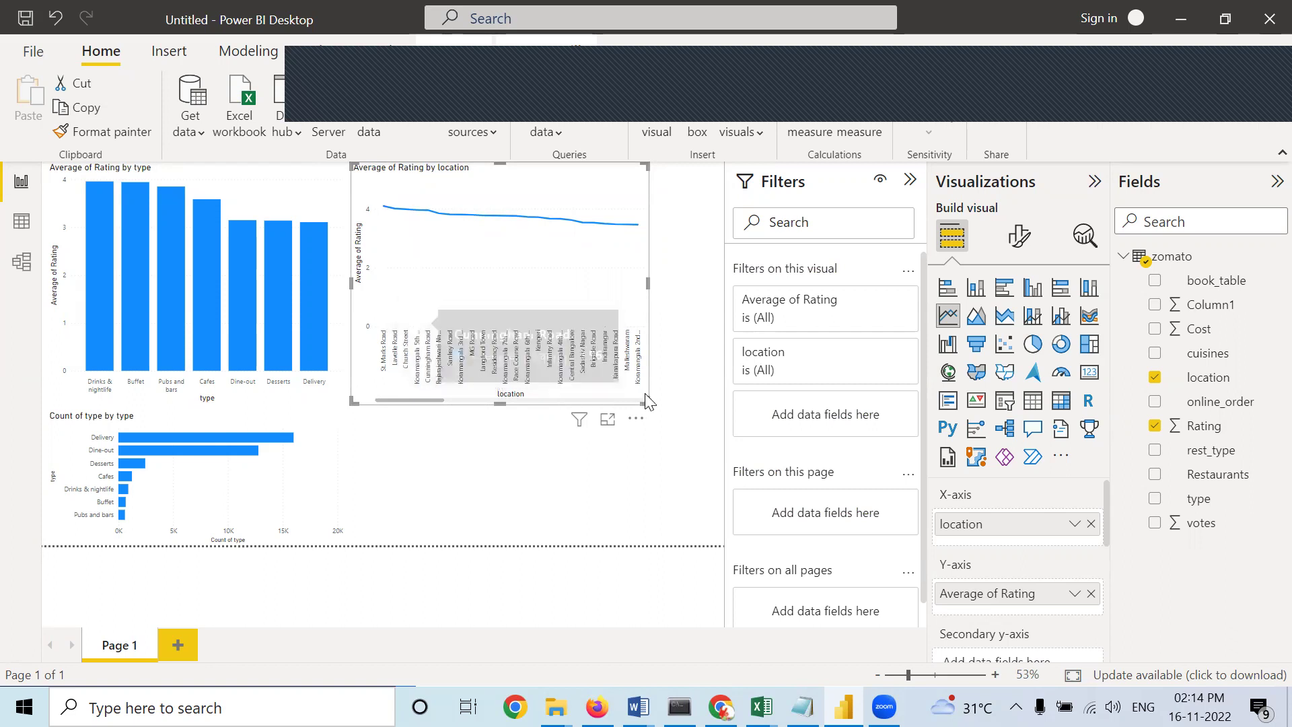
{"action": "left_click_drag", "start_coordinate": [644, 399], "coordinate": [594, 367]}
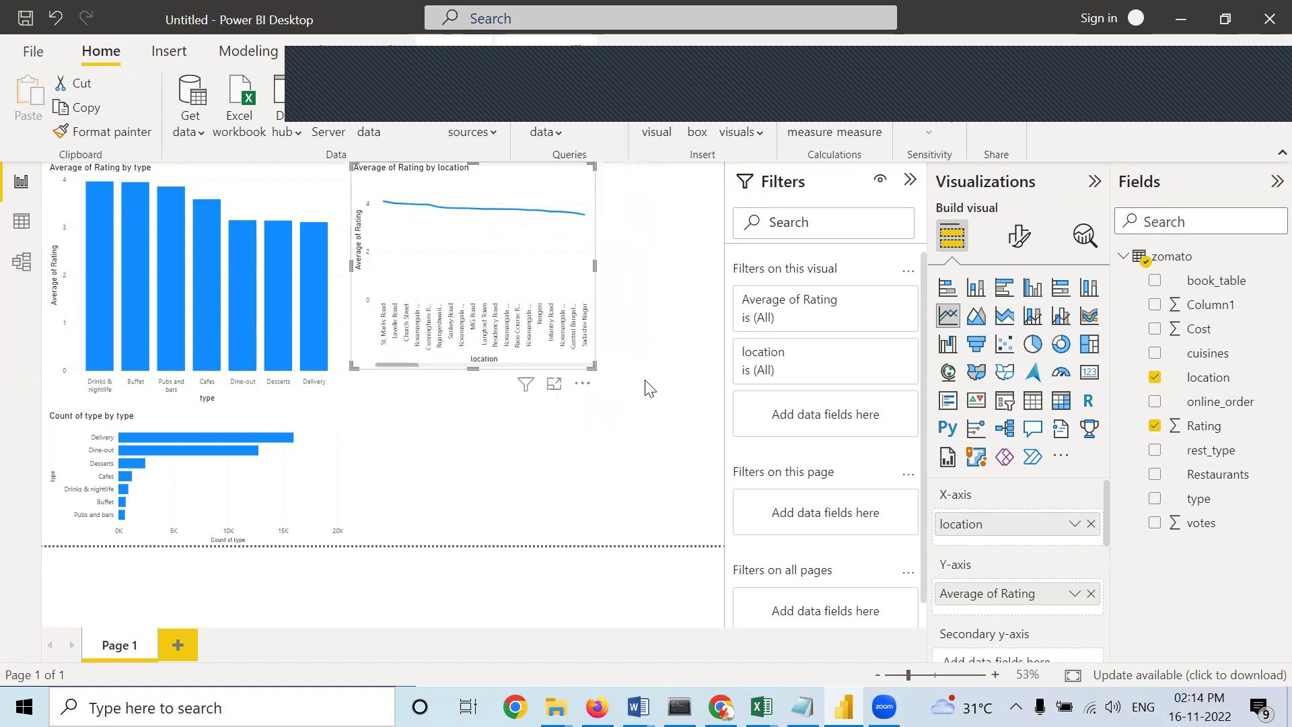
{"action": "left_click", "coordinate": [645, 389]}
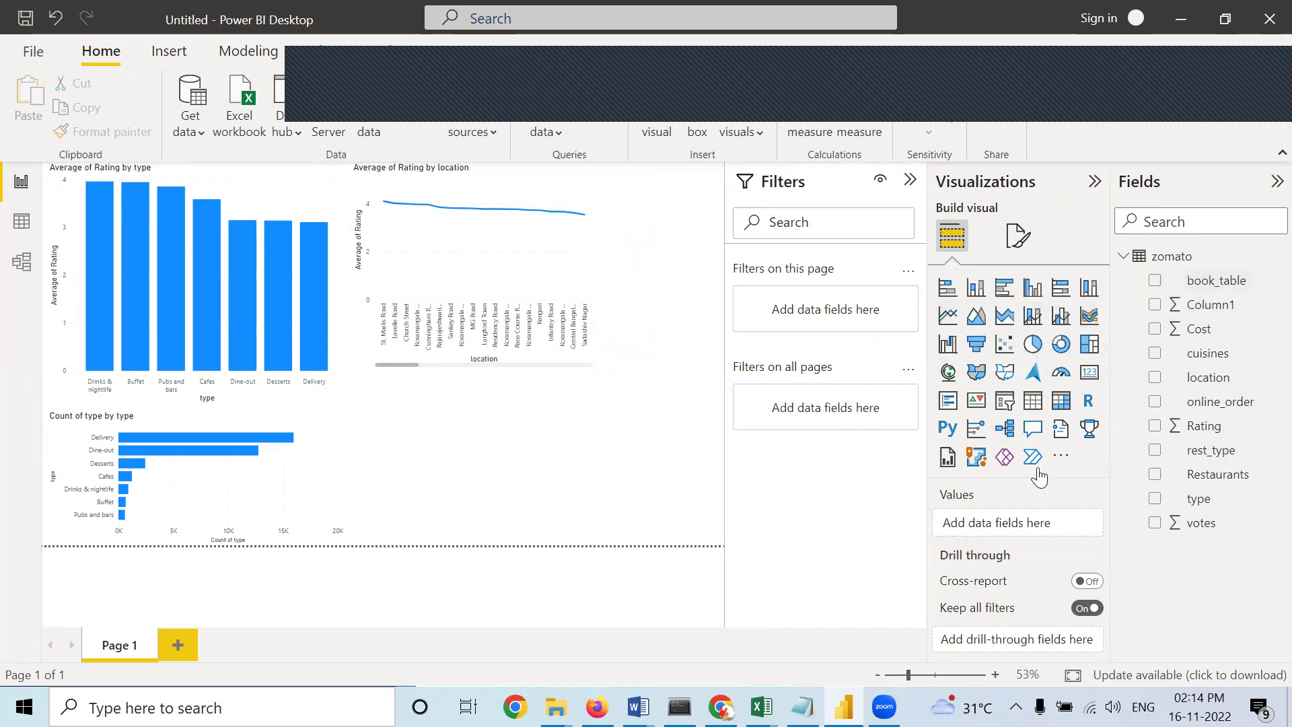
Add a donut chart below the line chart with book_table as the legend and the average of Rating as the values.
{"action": "left_click", "coordinate": [1061, 346]}
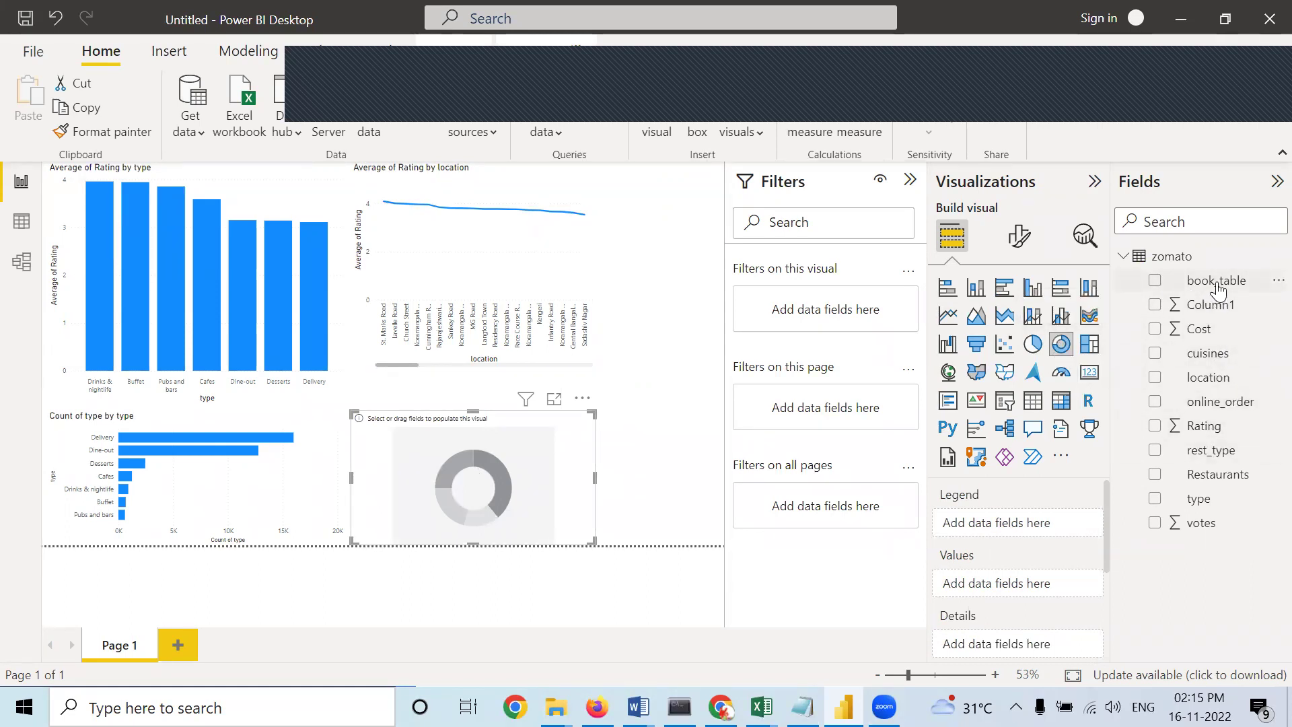
{"action": "left_click_drag", "start_coordinate": [1215, 281], "coordinate": [1024, 524]}
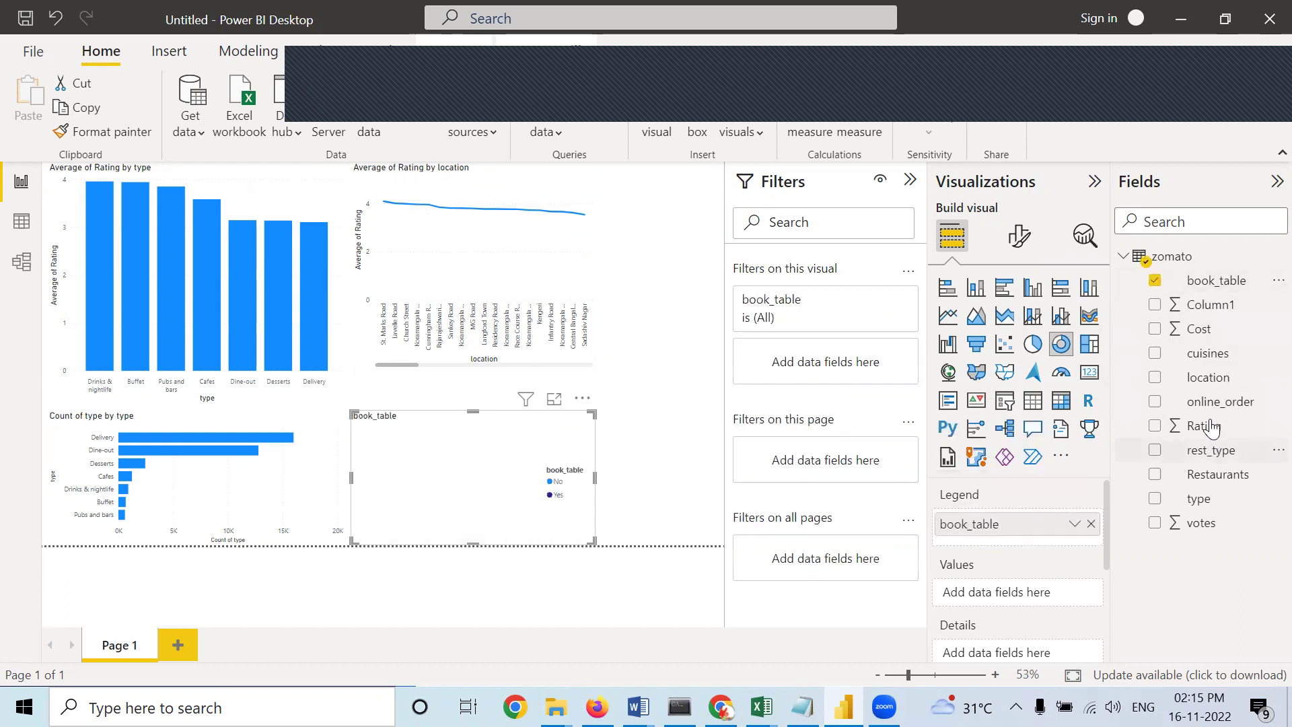
{"action": "left_click_drag", "start_coordinate": [1208, 428], "coordinate": [1013, 589]}
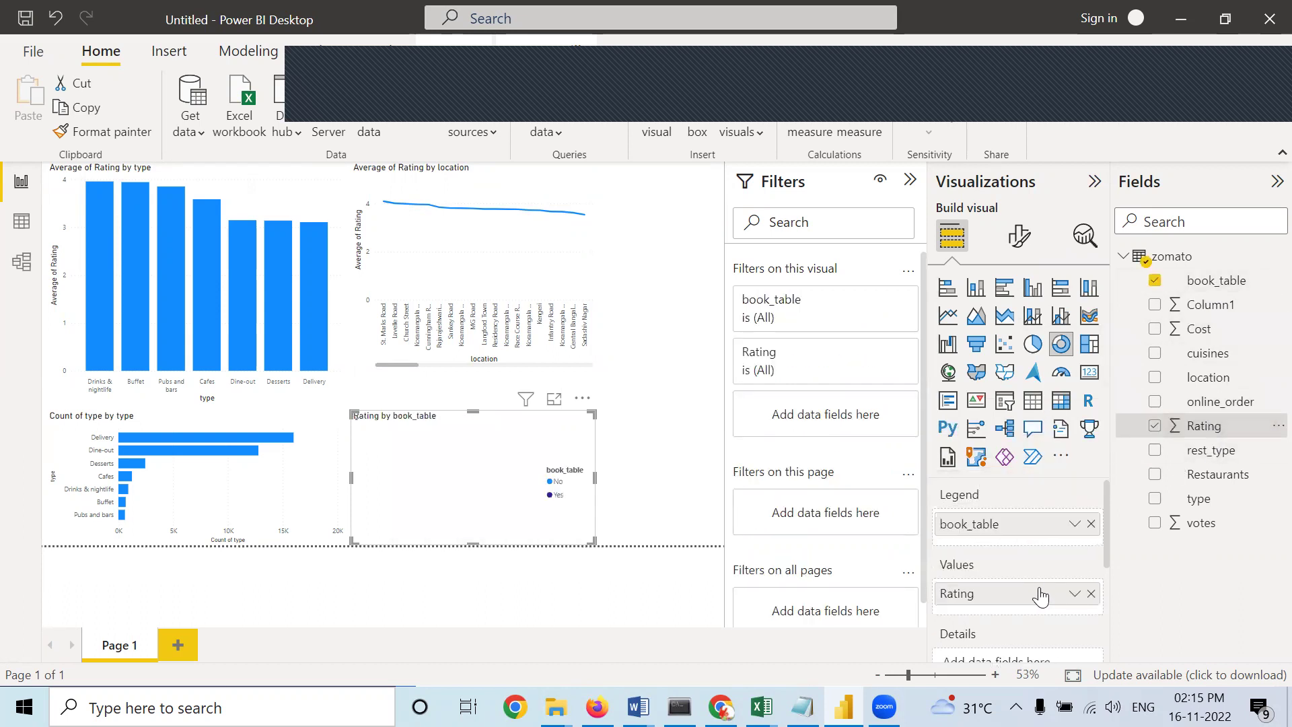
{"action": "right_click", "coordinate": [1041, 594]}
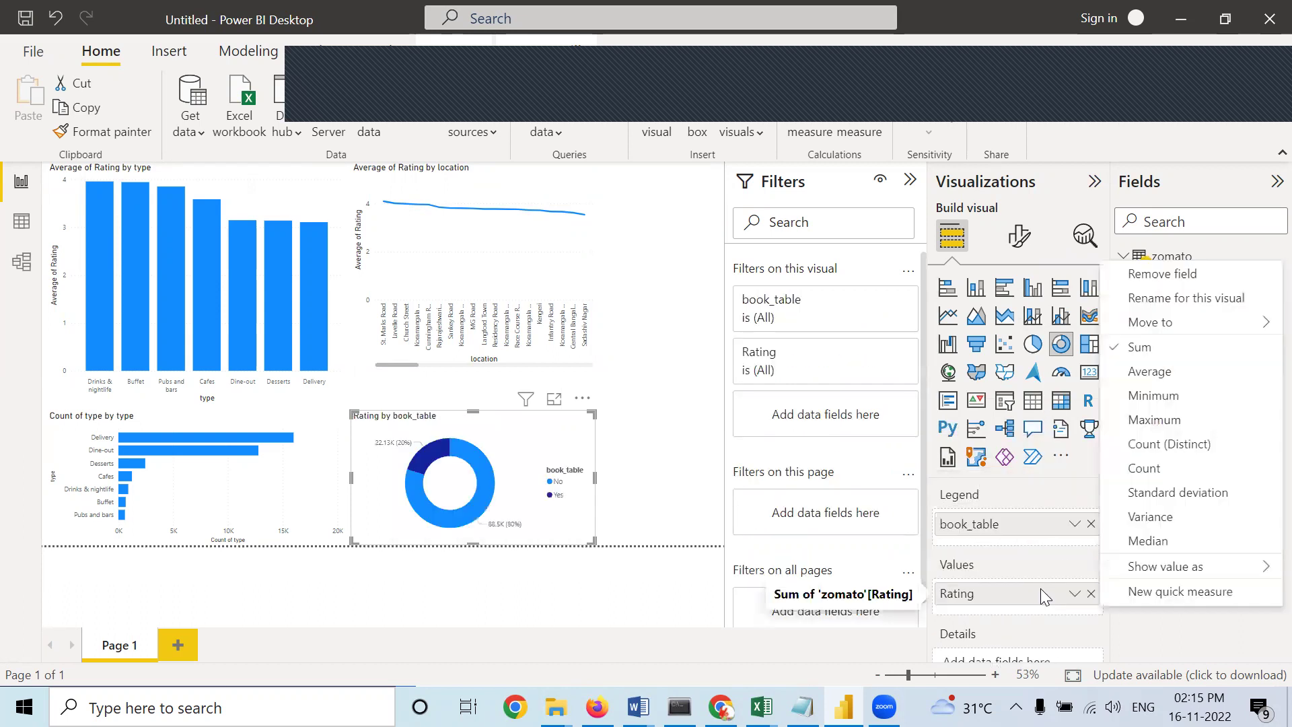
{"action": "left_click", "coordinate": [1150, 371]}
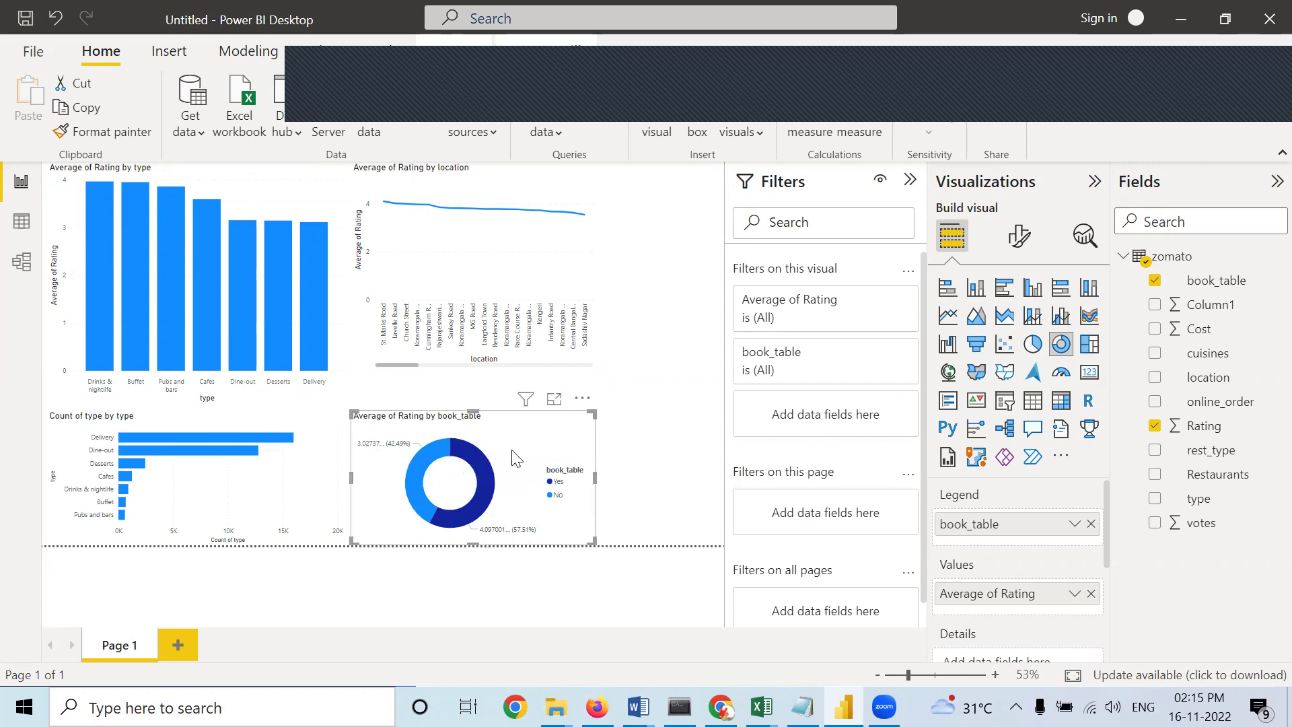
Convert the book_table donut chart to a pie chart, make it slightly narrower and deselect it.
{"action": "left_click", "coordinate": [1033, 347]}
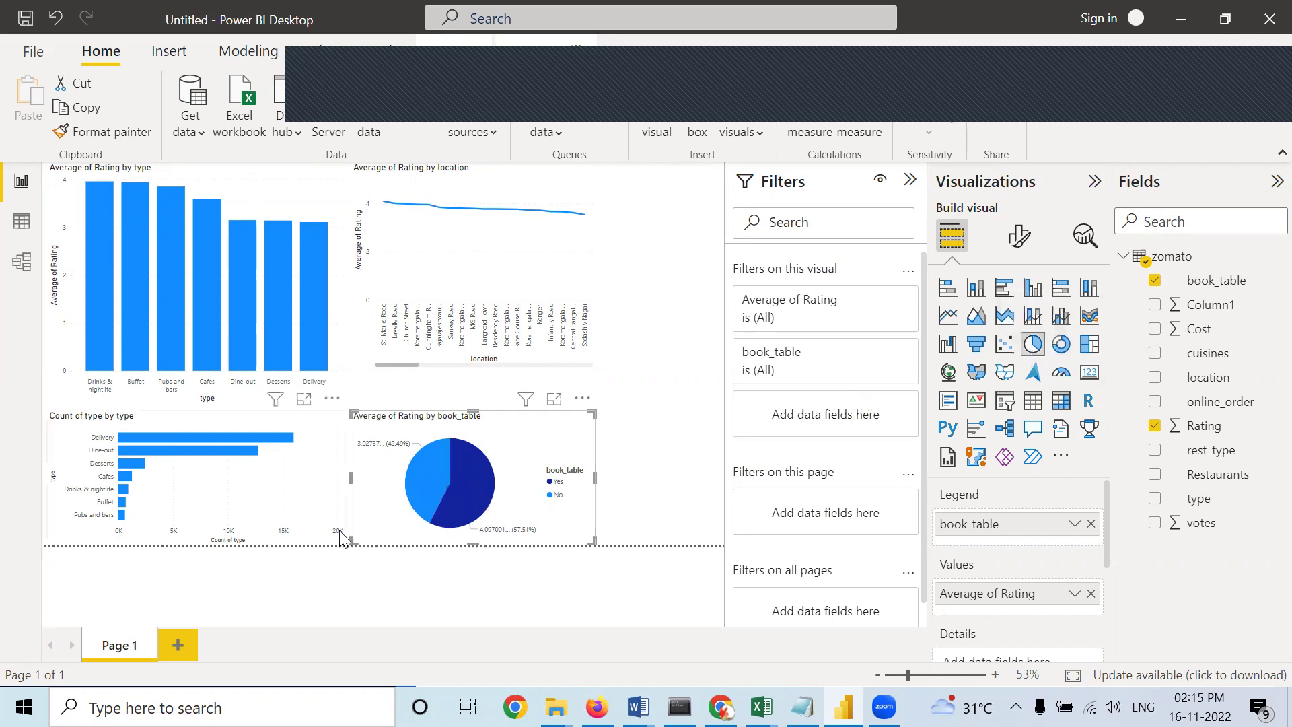
{"action": "mouse_move", "coordinate": [578, 488]}
{"action": "left_mouse_down"}
{"action": "mouse_move", "coordinate": [528, 491]}
{"action": "mouse_move", "coordinate": [582, 482]}
{"action": "left_mouse_up"}
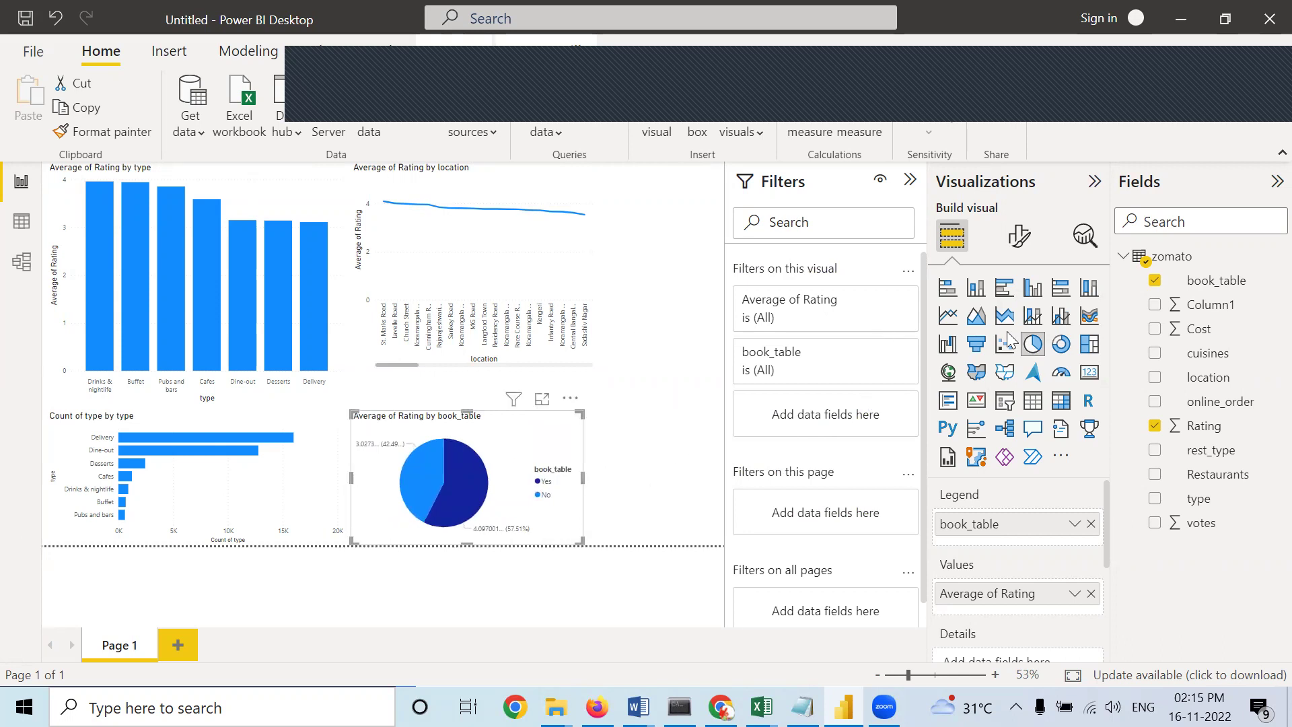
{"action": "left_click", "coordinate": [656, 401]}
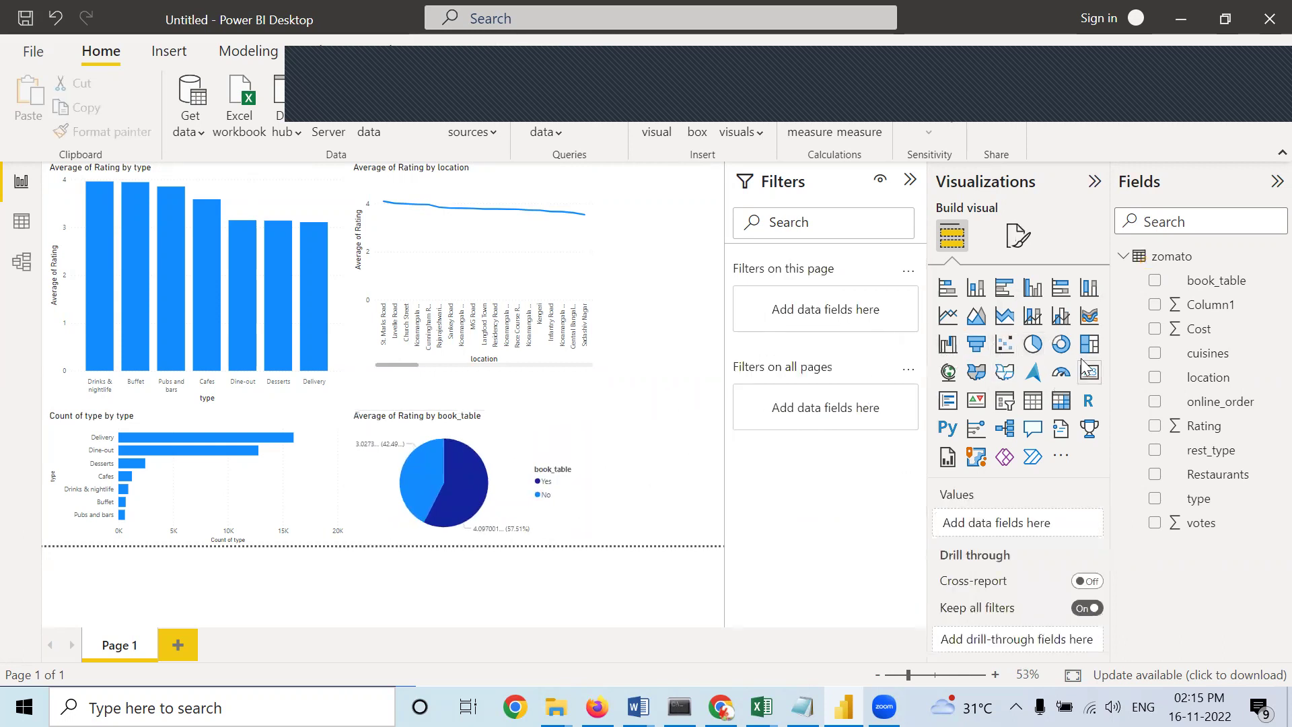
Add a funnel chart beside the pie chart with online_order as the category and the average of Rating as the values.
{"action": "left_click", "coordinate": [977, 345]}
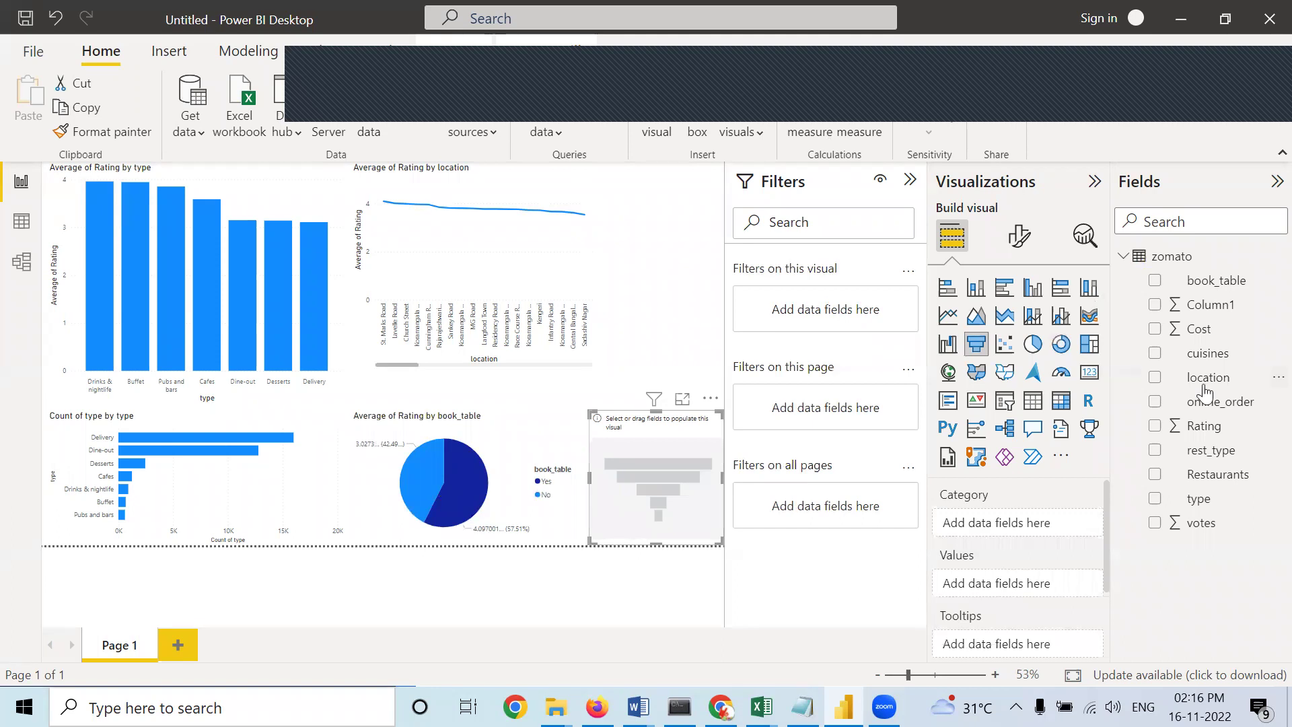
{"action": "left_click_drag", "start_coordinate": [1202, 436], "coordinate": [1049, 592]}
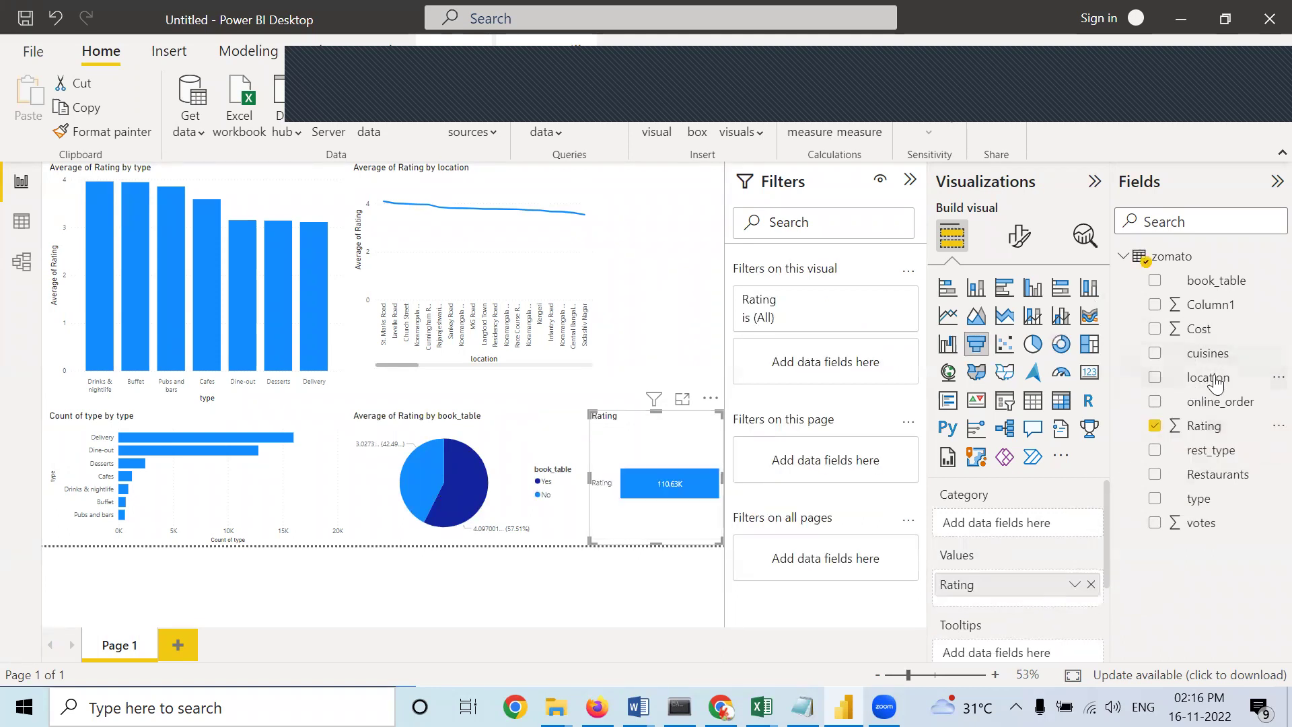
{"action": "left_click_drag", "start_coordinate": [1184, 412], "coordinate": [1013, 529]}
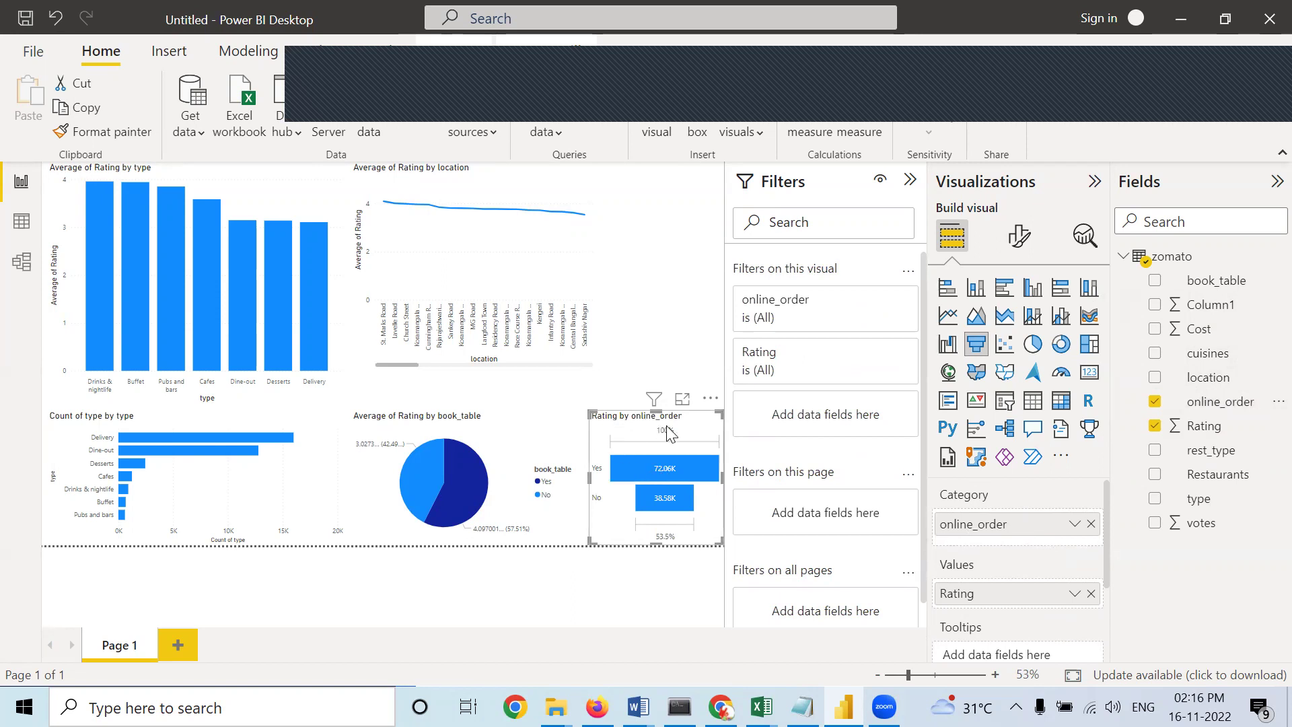
{"action": "mouse_move", "coordinate": [650, 476]}
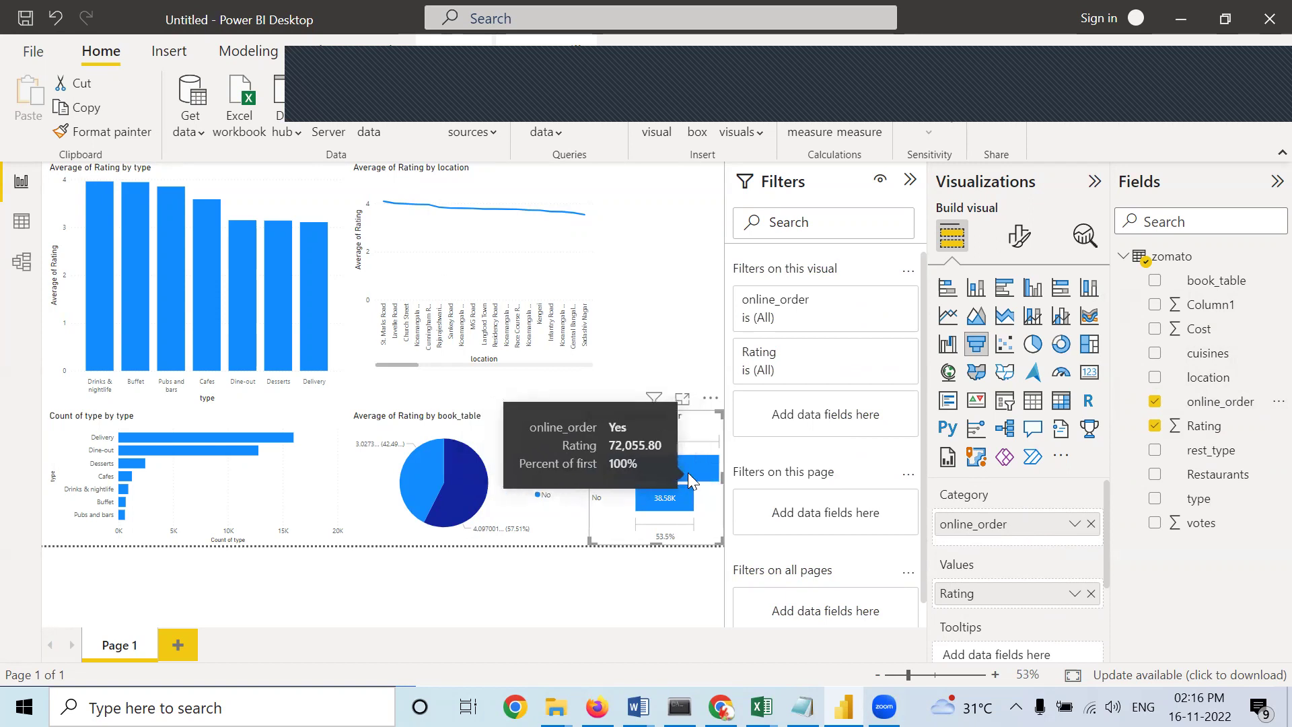
{"action": "right_click", "coordinate": [971, 601]}
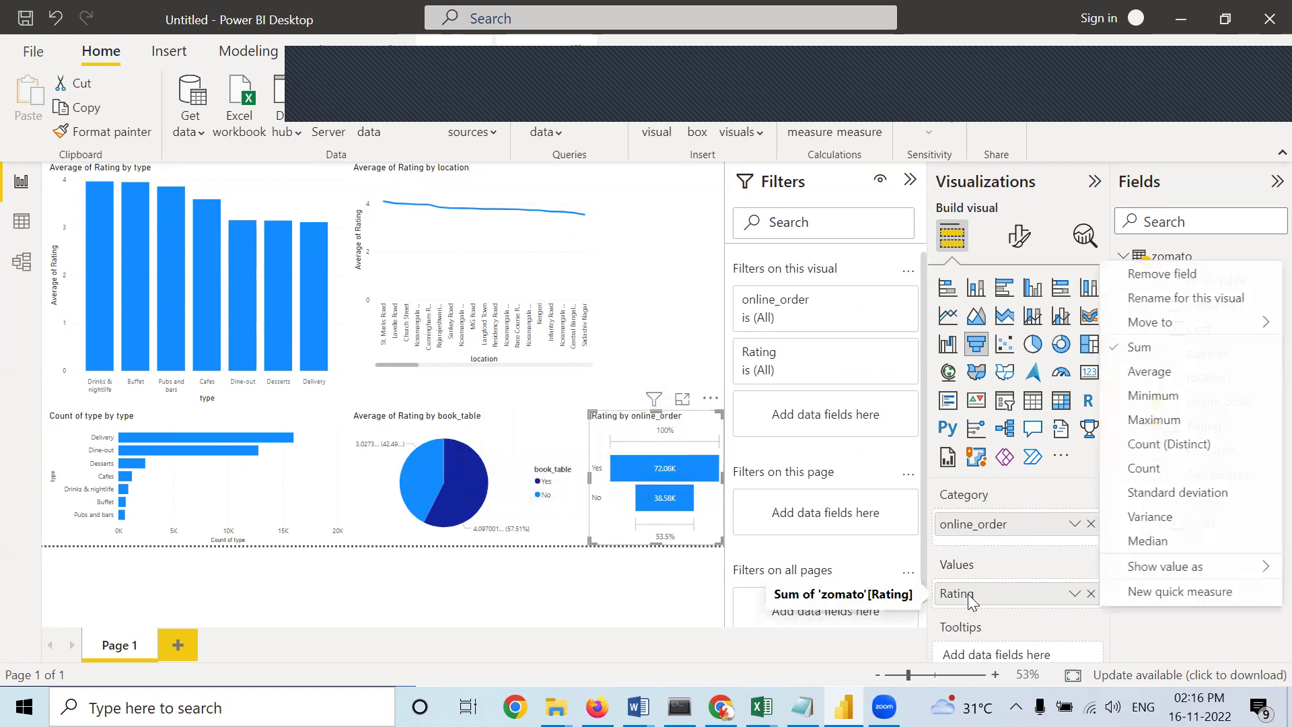
{"action": "left_click", "coordinate": [1136, 372]}
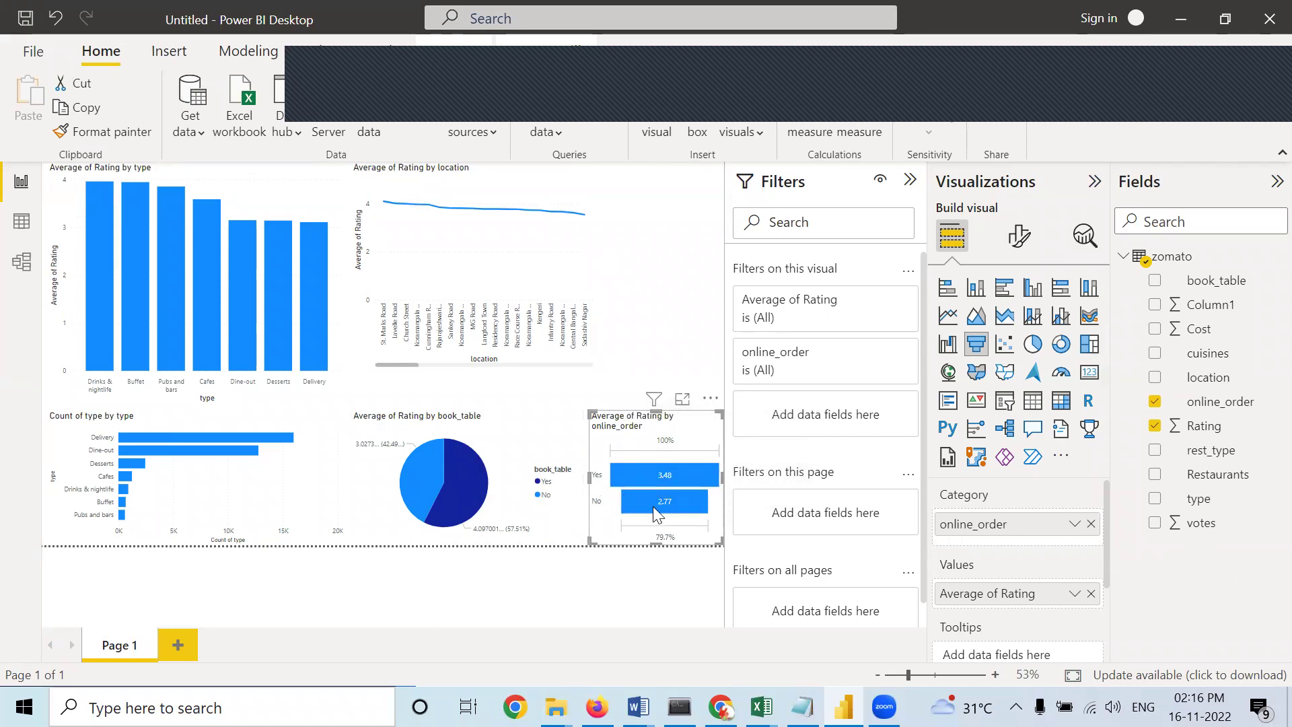
{"action": "mouse_move", "coordinate": [657, 506]}
On a new page, add an enlarged treemap with location as the category and the count of location as the values.
{"action": "left_click", "coordinate": [177, 645]}
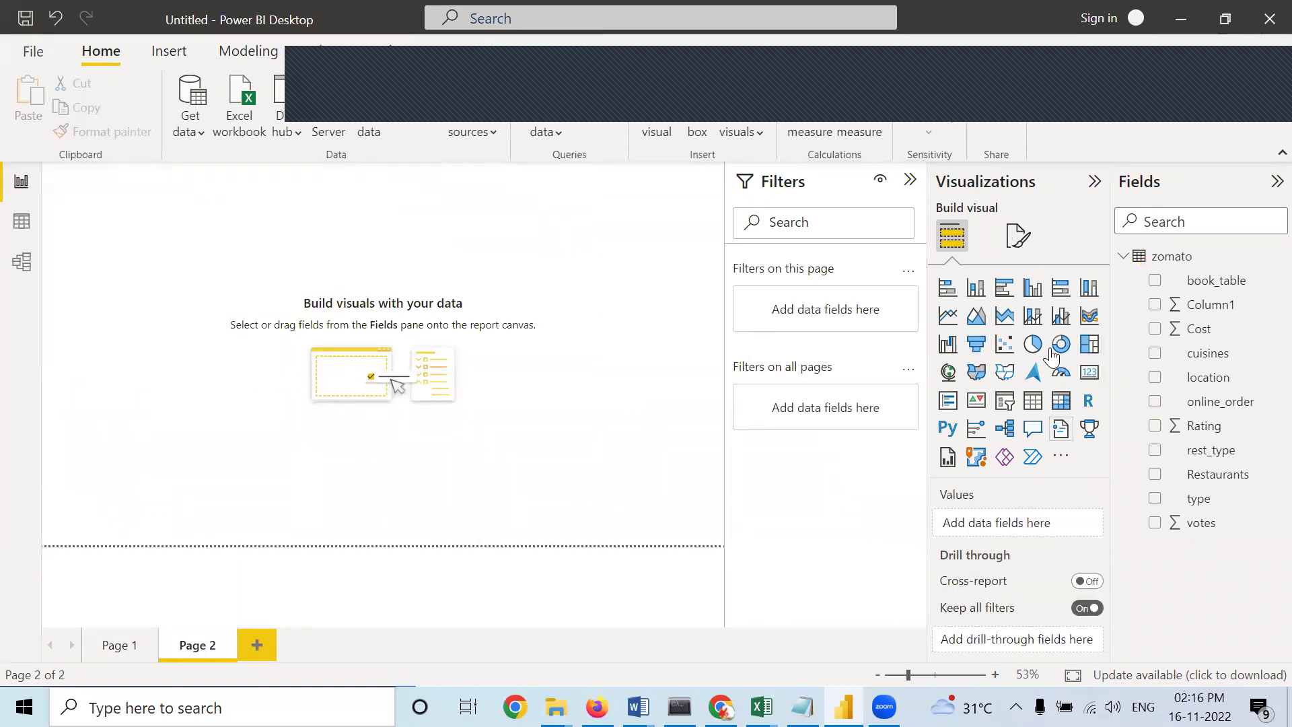
{"action": "left_click", "coordinate": [1089, 344]}
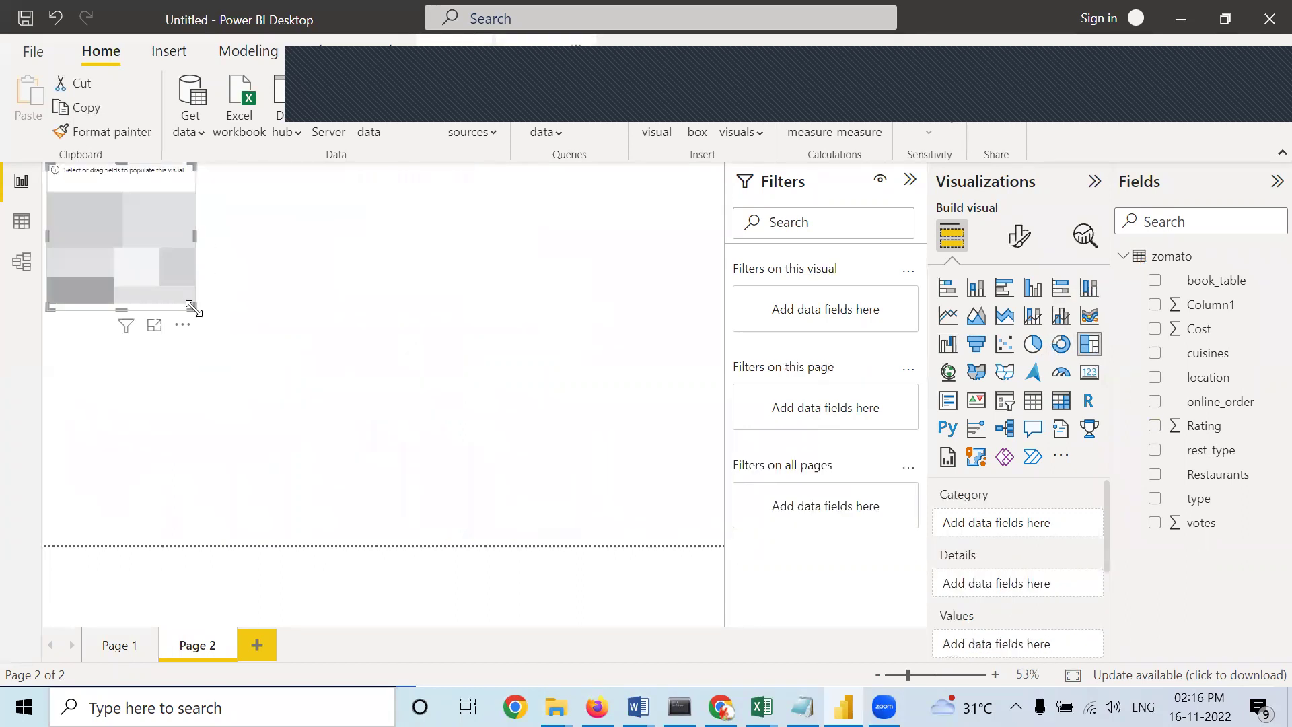
{"action": "left_click_drag", "start_coordinate": [193, 309], "coordinate": [384, 510]}
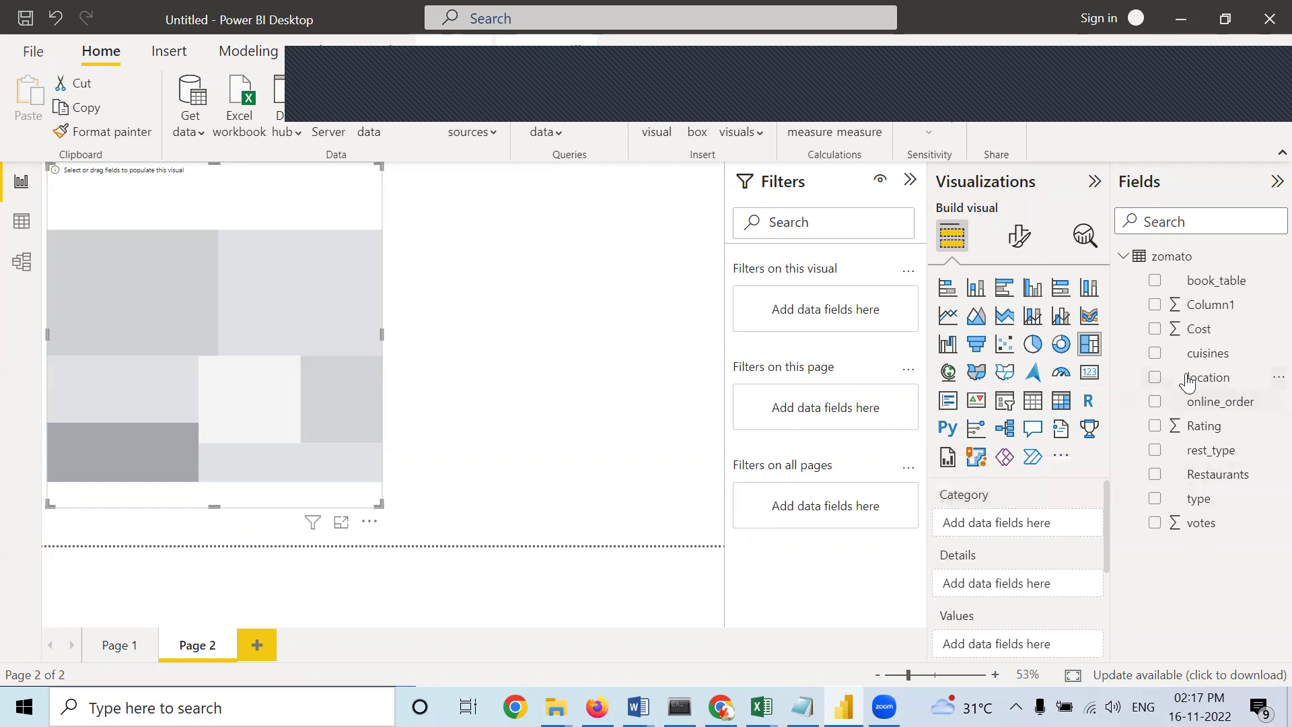
{"action": "left_click_drag", "start_coordinate": [1201, 378], "coordinate": [1032, 527]}
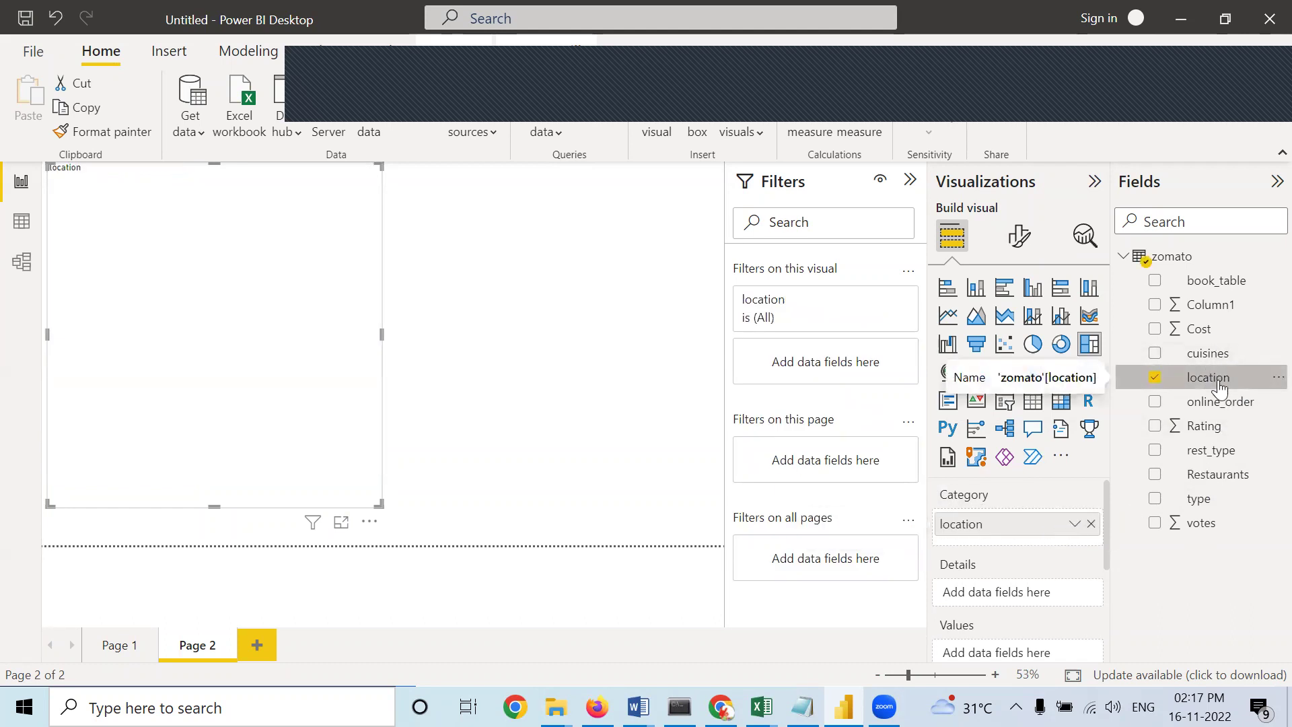
{"action": "left_click_drag", "start_coordinate": [1219, 388], "coordinate": [1003, 522]}
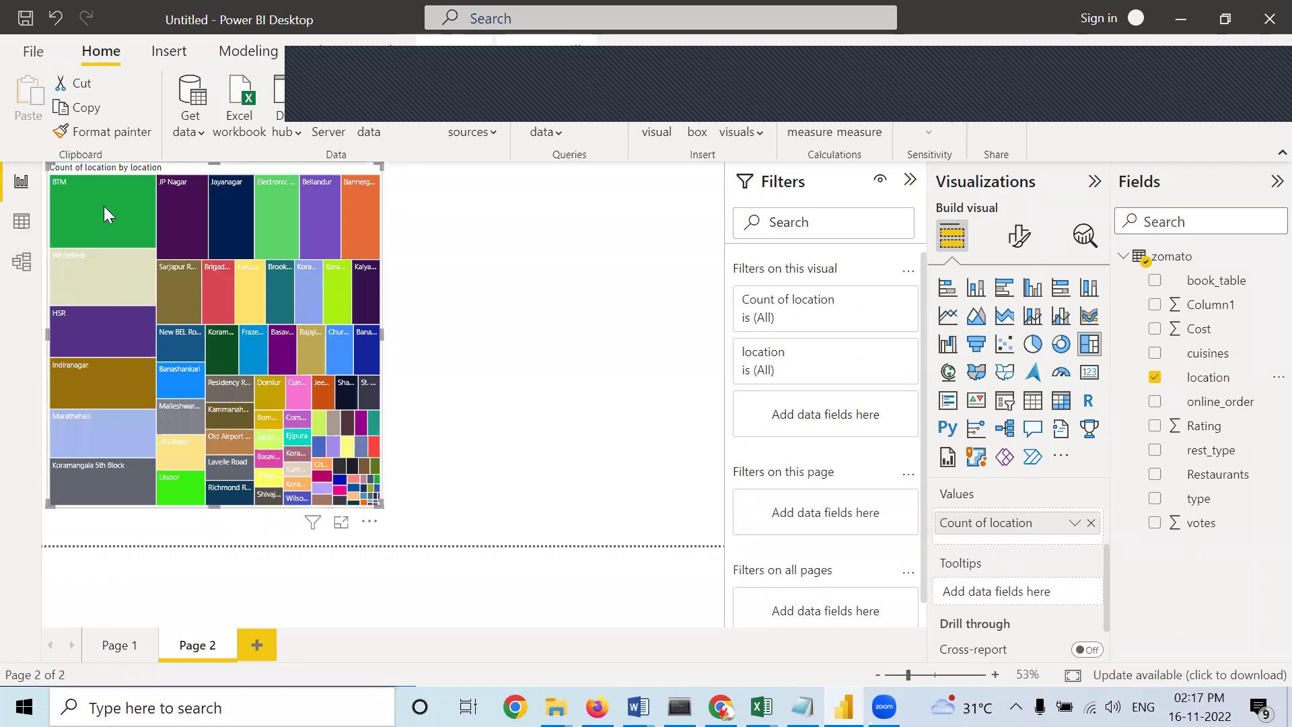
Enlarge the location treemap to fill nearly the whole page, and review Page 1 before returning to the treemap.
{"action": "mouse_move", "coordinate": [105, 207]}
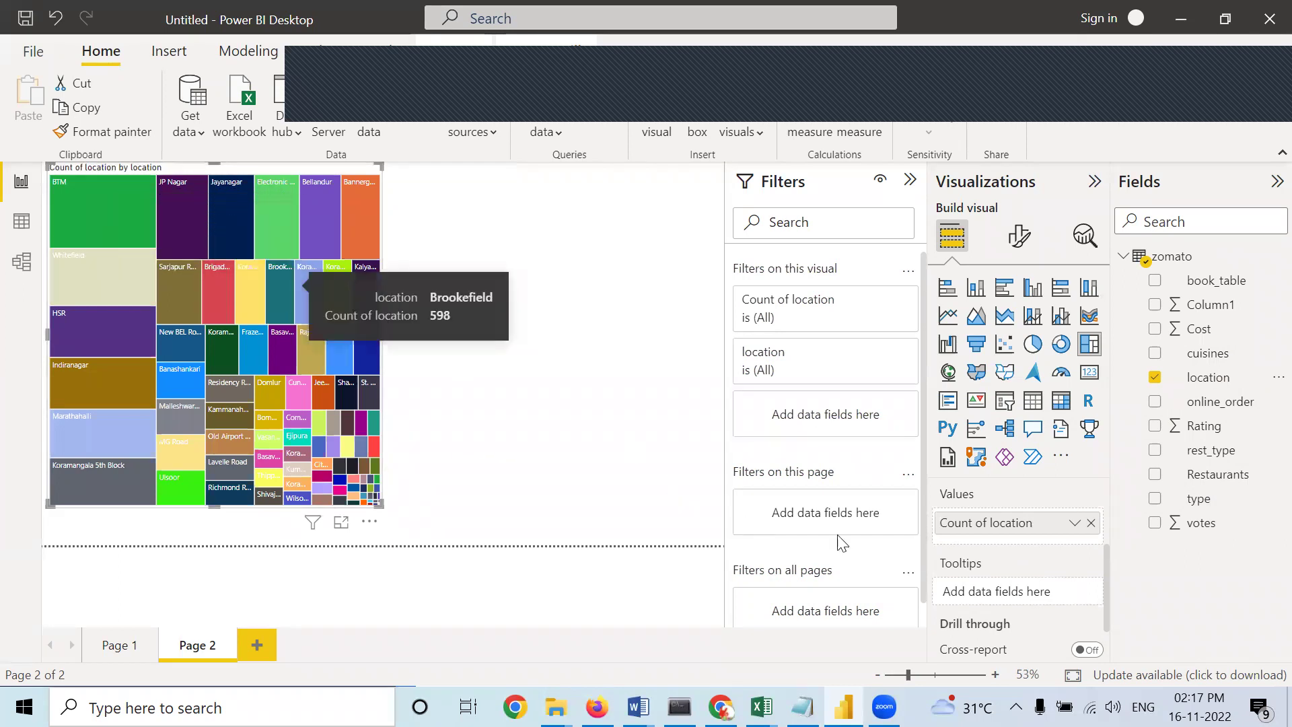
{"action": "left_click_drag", "start_coordinate": [380, 506], "coordinate": [712, 536]}
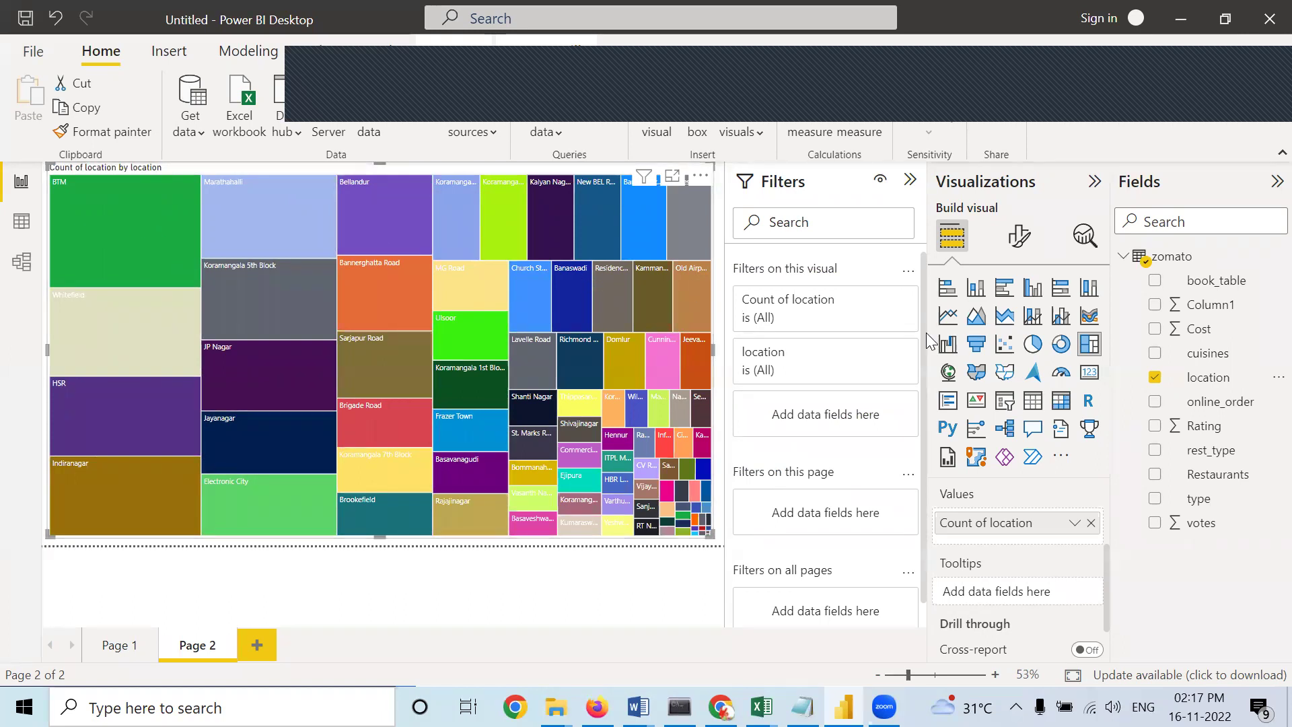
{"action": "left_click", "coordinate": [100, 648]}
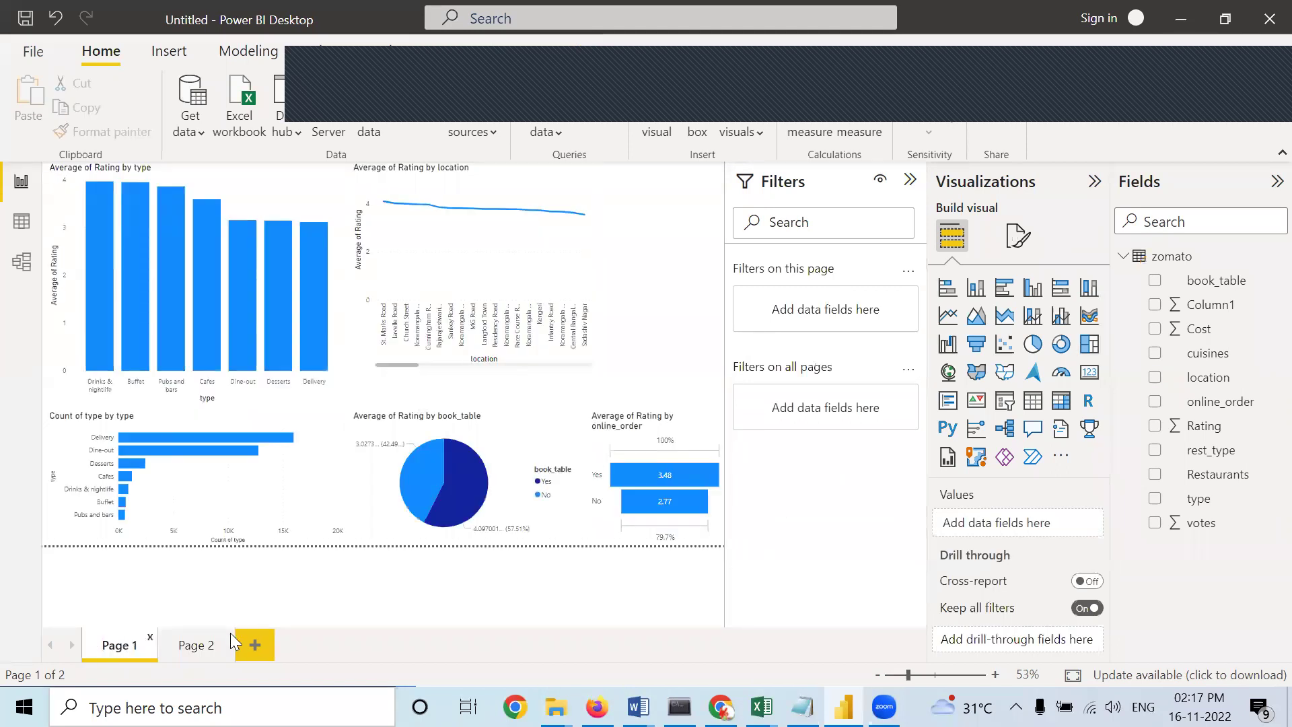
{"action": "left_click", "coordinate": [197, 645]}
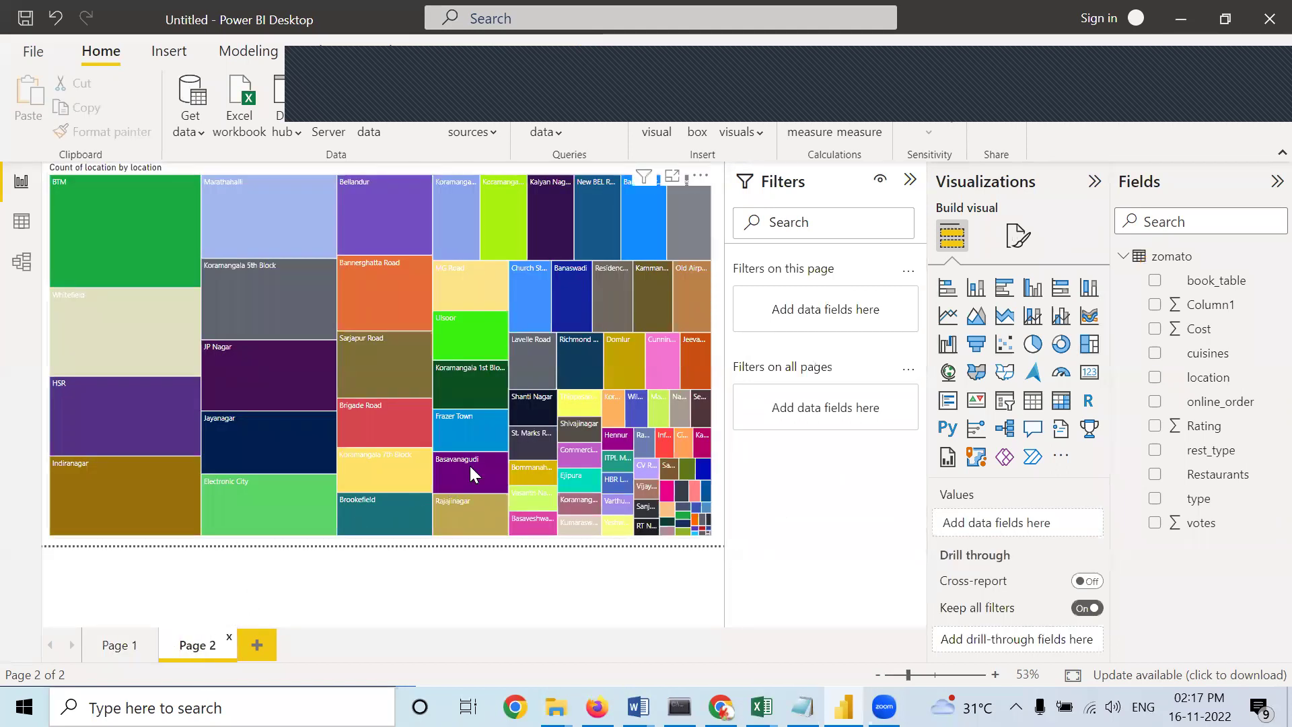
{"action": "mouse_move", "coordinate": [533, 435]}
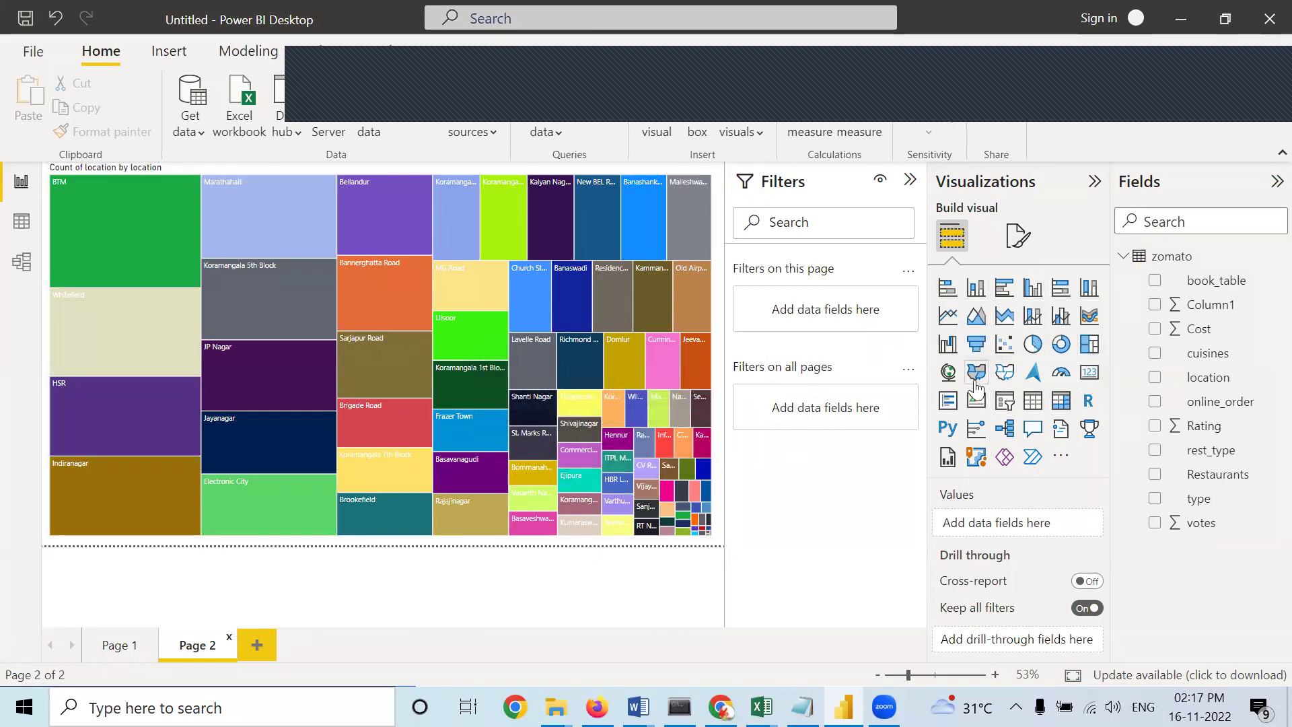
Add a map visual on a new page and enlarge it to cover most of the page.
{"action": "left_click", "coordinate": [250, 644]}
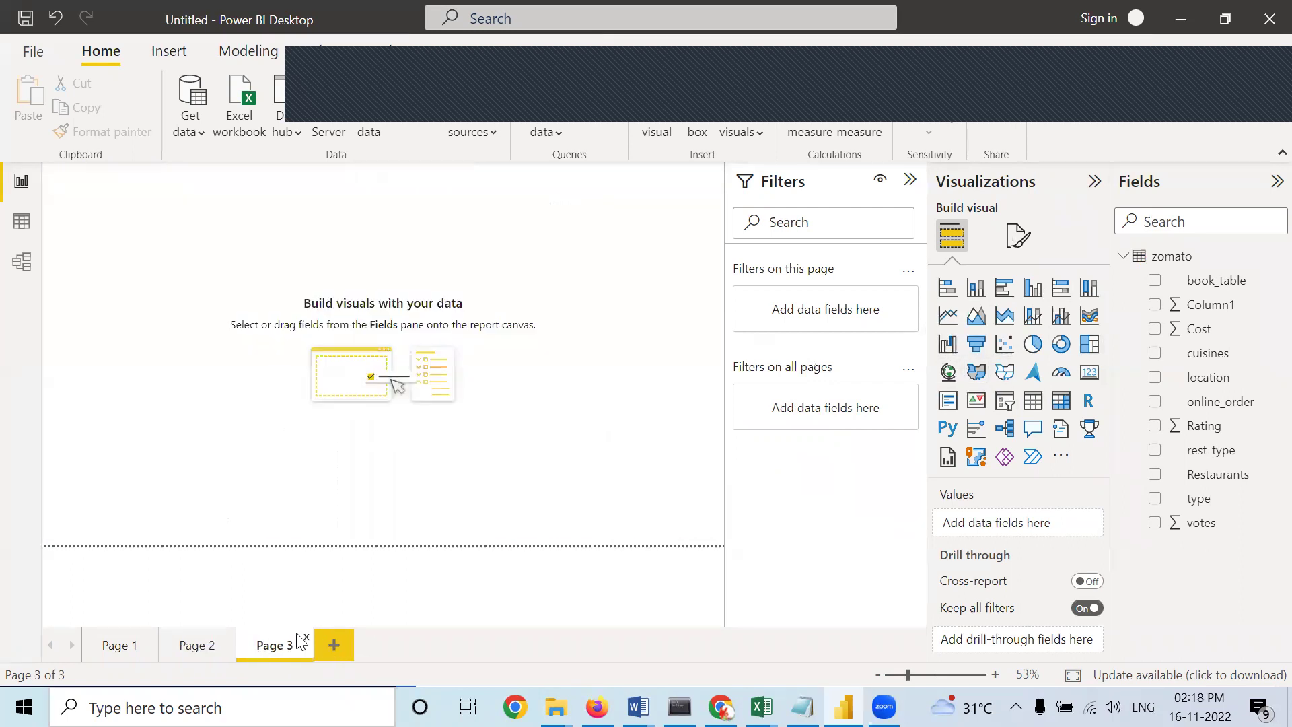
{"action": "left_click", "coordinate": [947, 374]}
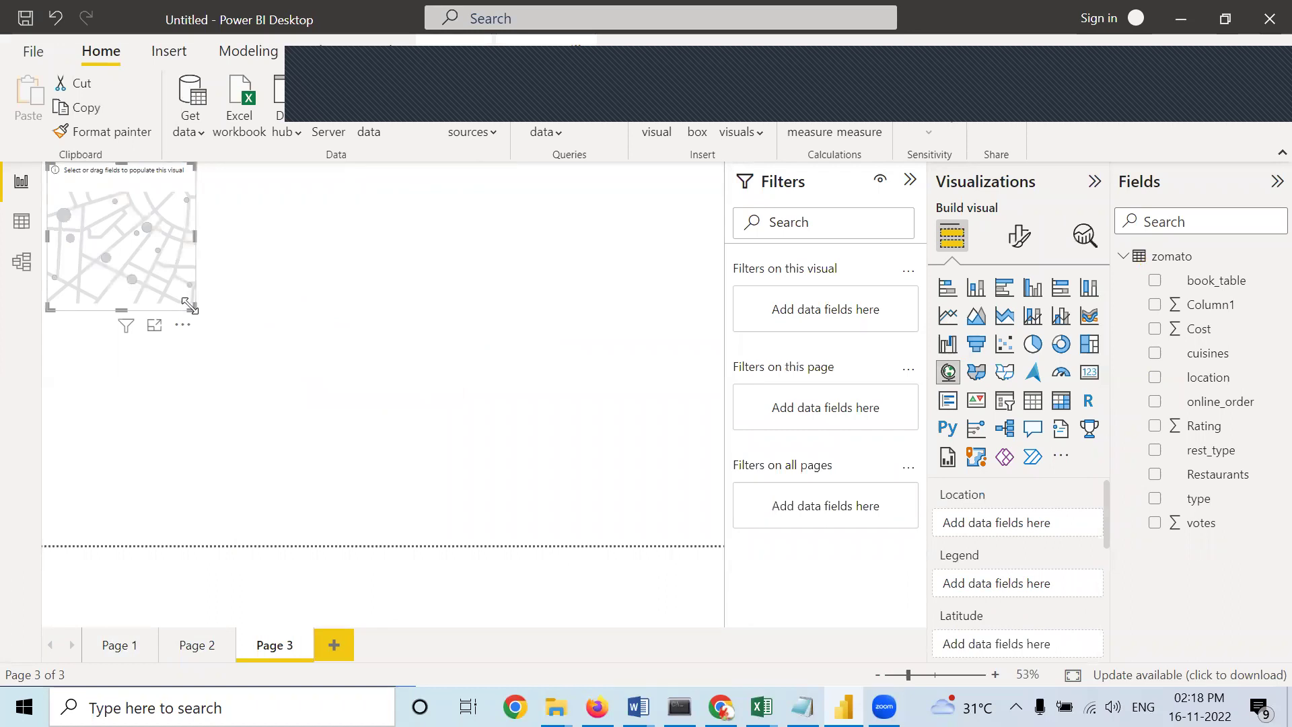
{"action": "left_click_drag", "start_coordinate": [189, 307], "coordinate": [657, 528]}
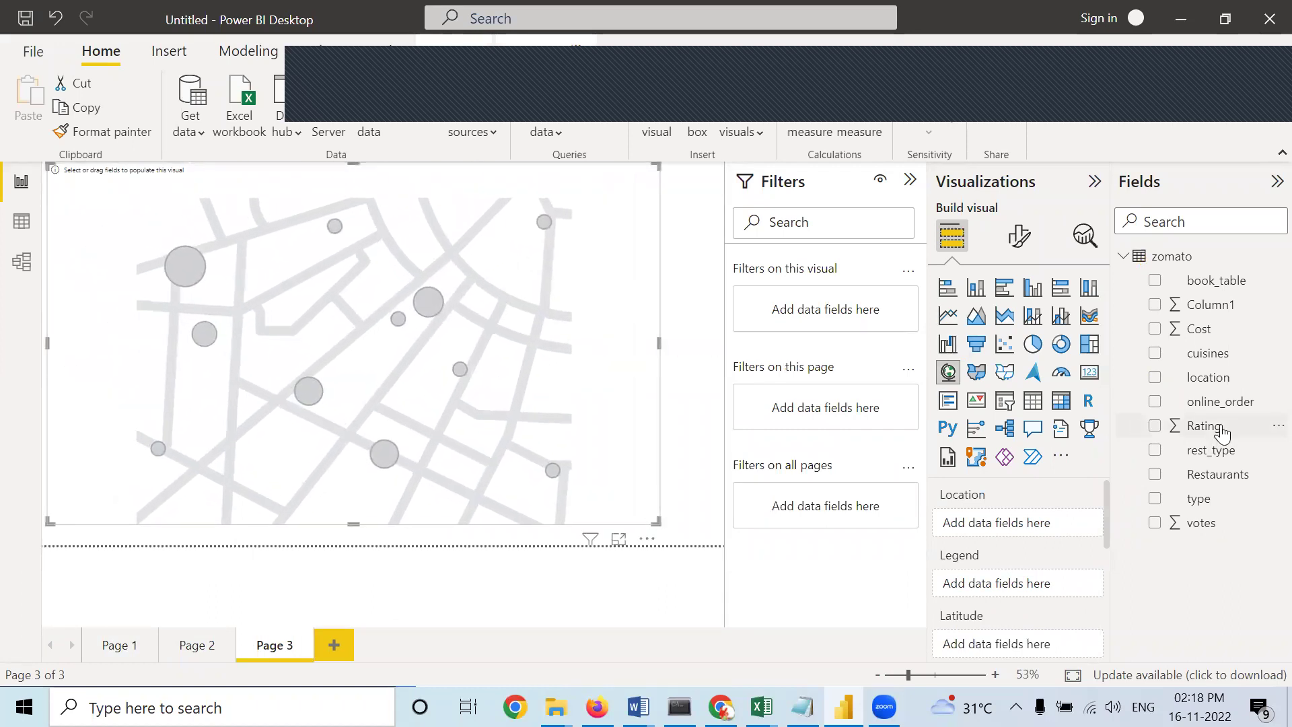
Assign location to both the location and legend of the map, and Rating to its bubble size.
{"action": "left_click_drag", "start_coordinate": [1205, 377], "coordinate": [1115, 549]}
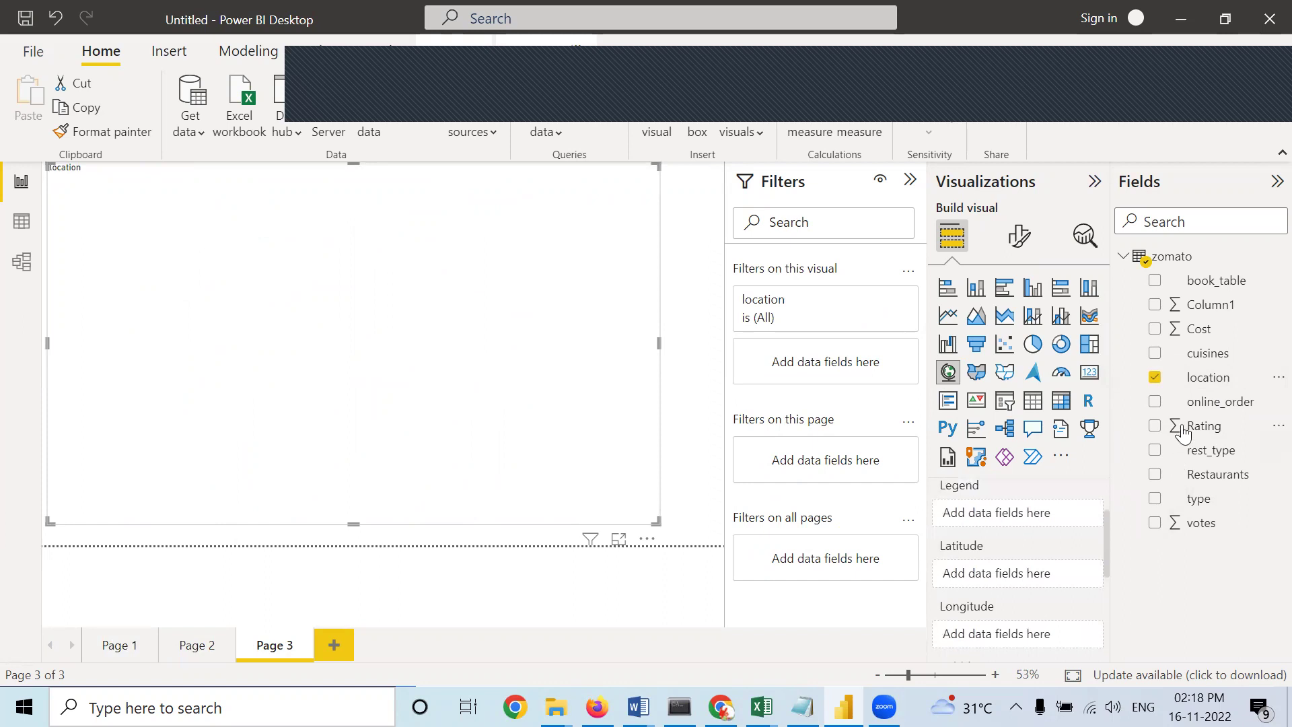
{"action": "left_click_drag", "start_coordinate": [1205, 377], "coordinate": [1047, 516]}
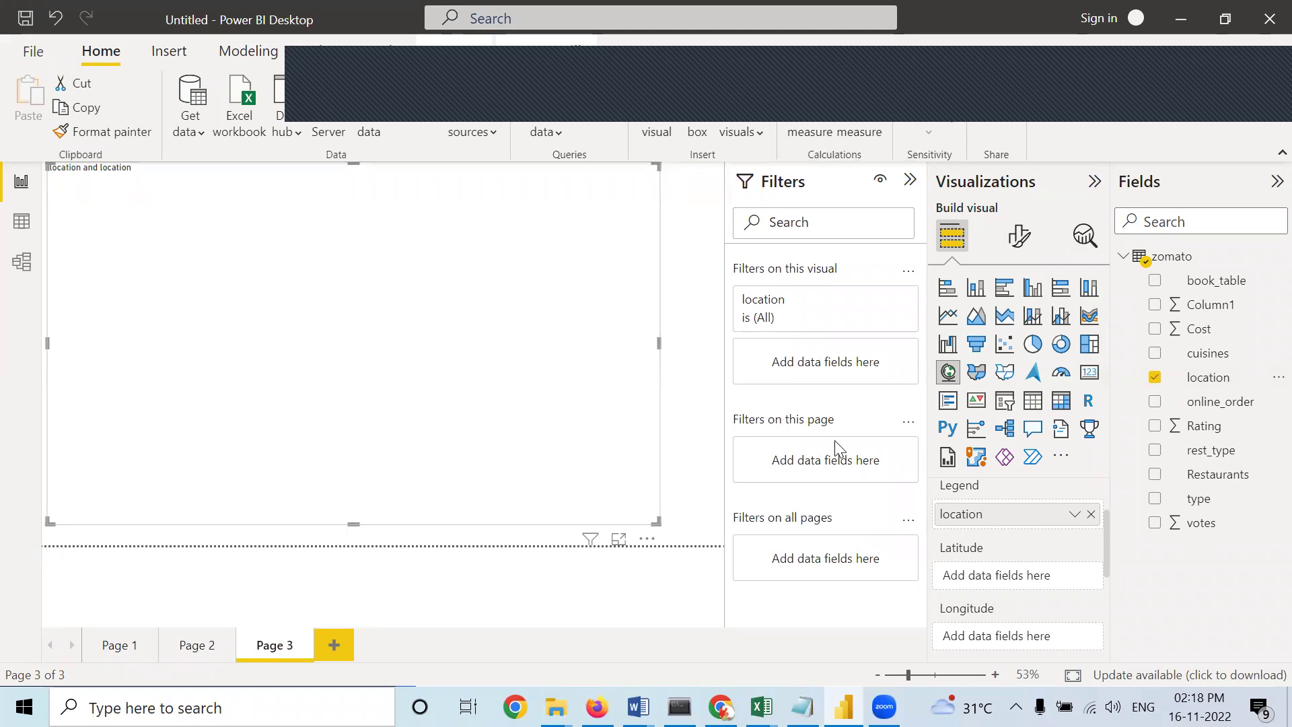
{"action": "scroll", "coordinate": [1107, 563], "scroll_direction": "up", "scroll_amount": 2}
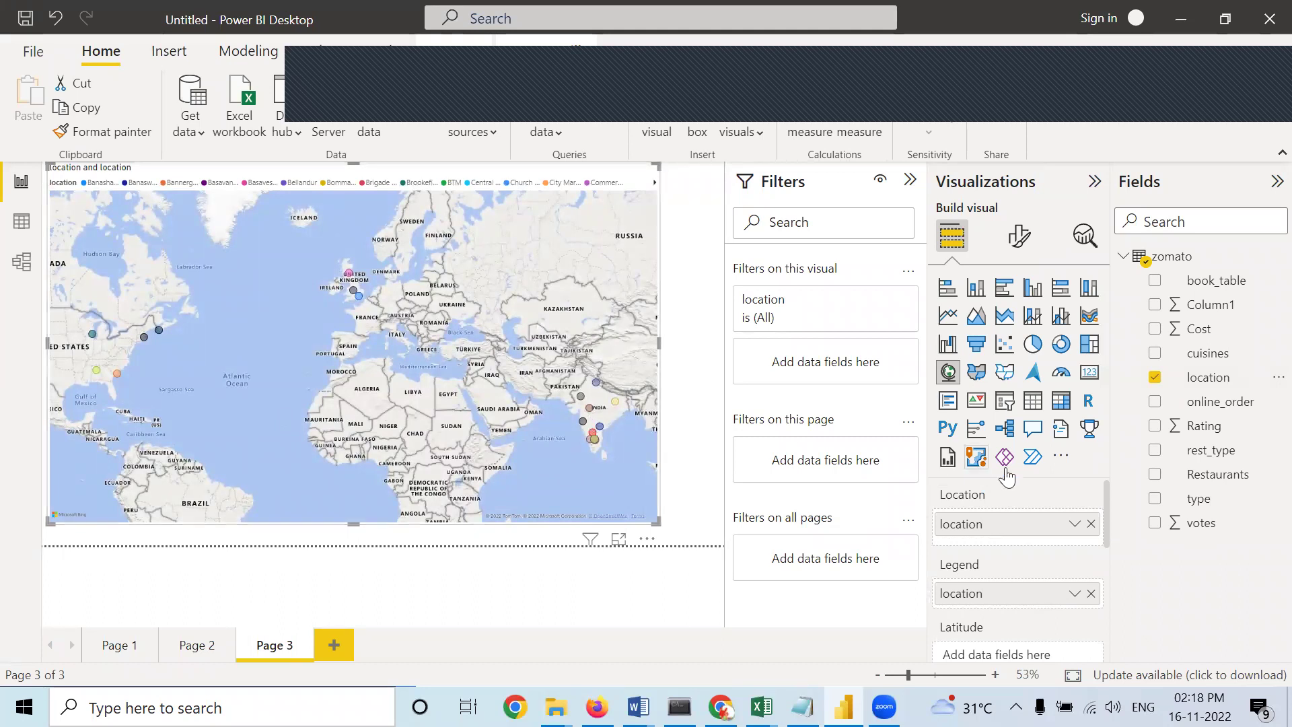
{"action": "left_click_drag", "start_coordinate": [1103, 541], "coordinate": [1095, 609]}
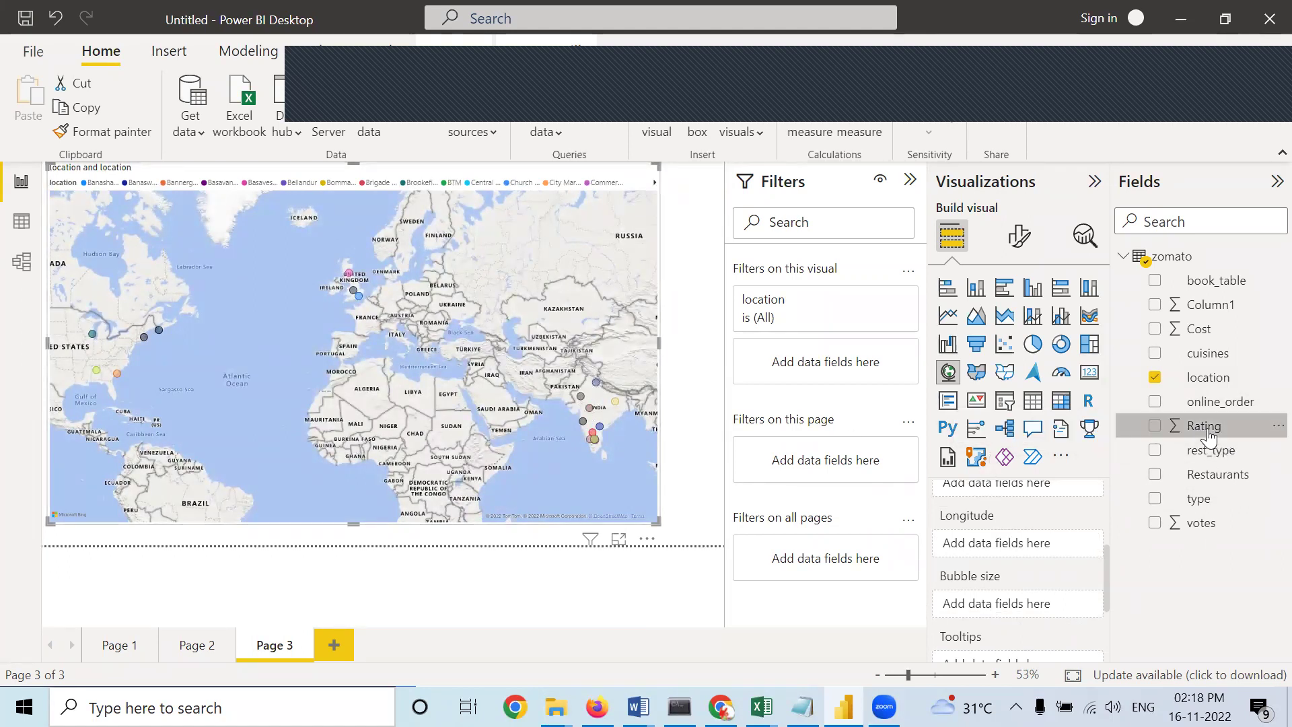
{"action": "left_click_drag", "start_coordinate": [1208, 427], "coordinate": [1026, 605]}
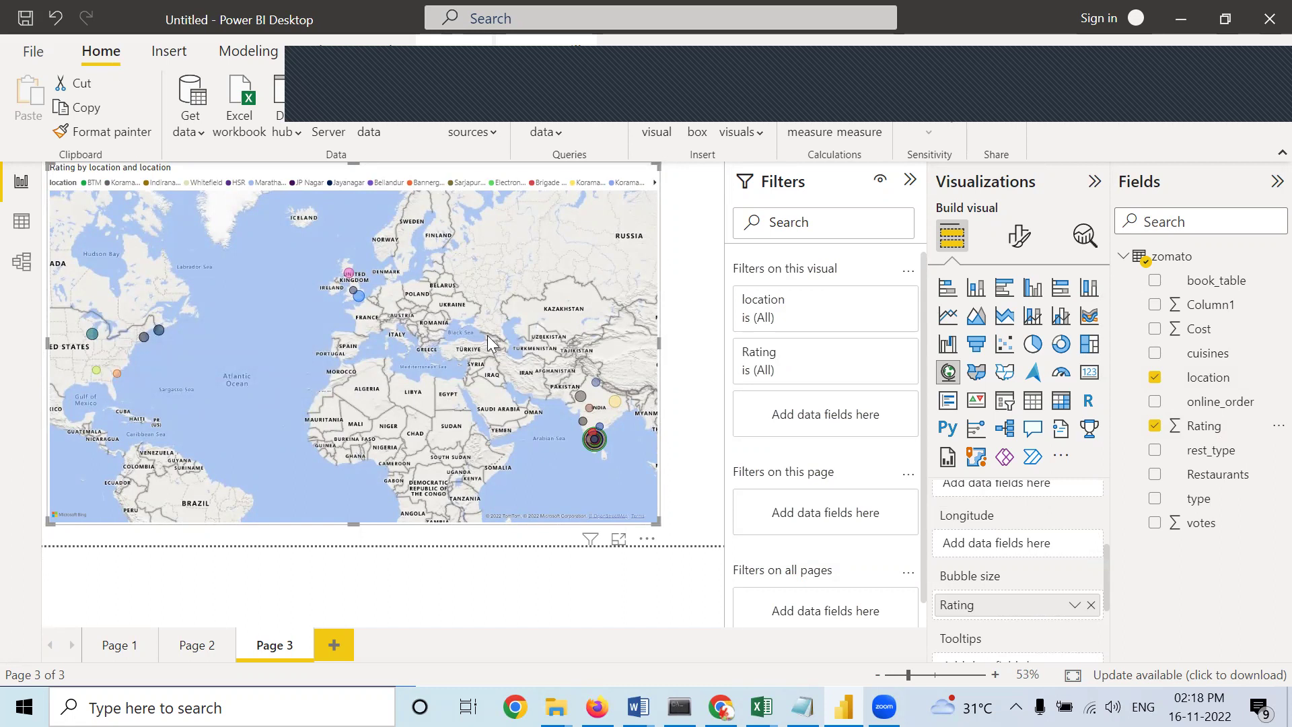
On another new page, add an enlarged map visual with location as its location field.
{"action": "left_click", "coordinate": [334, 647]}
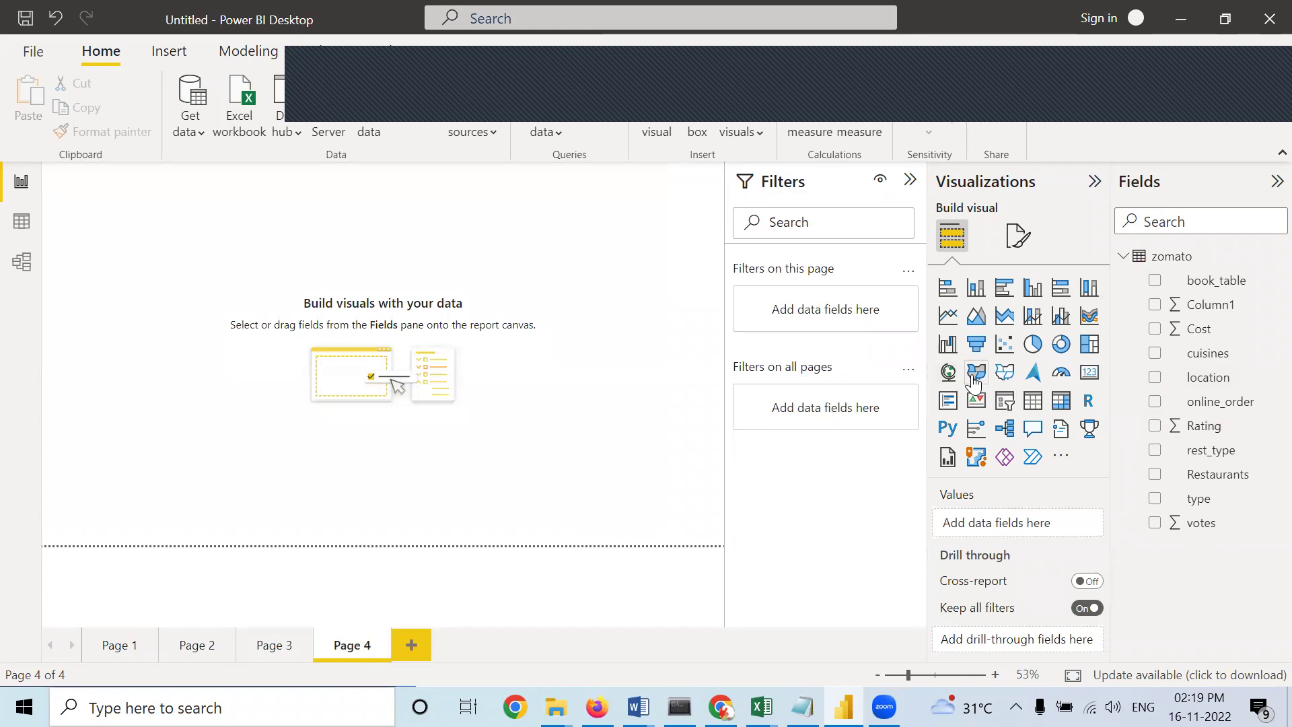
{"action": "left_click", "coordinate": [949, 372]}
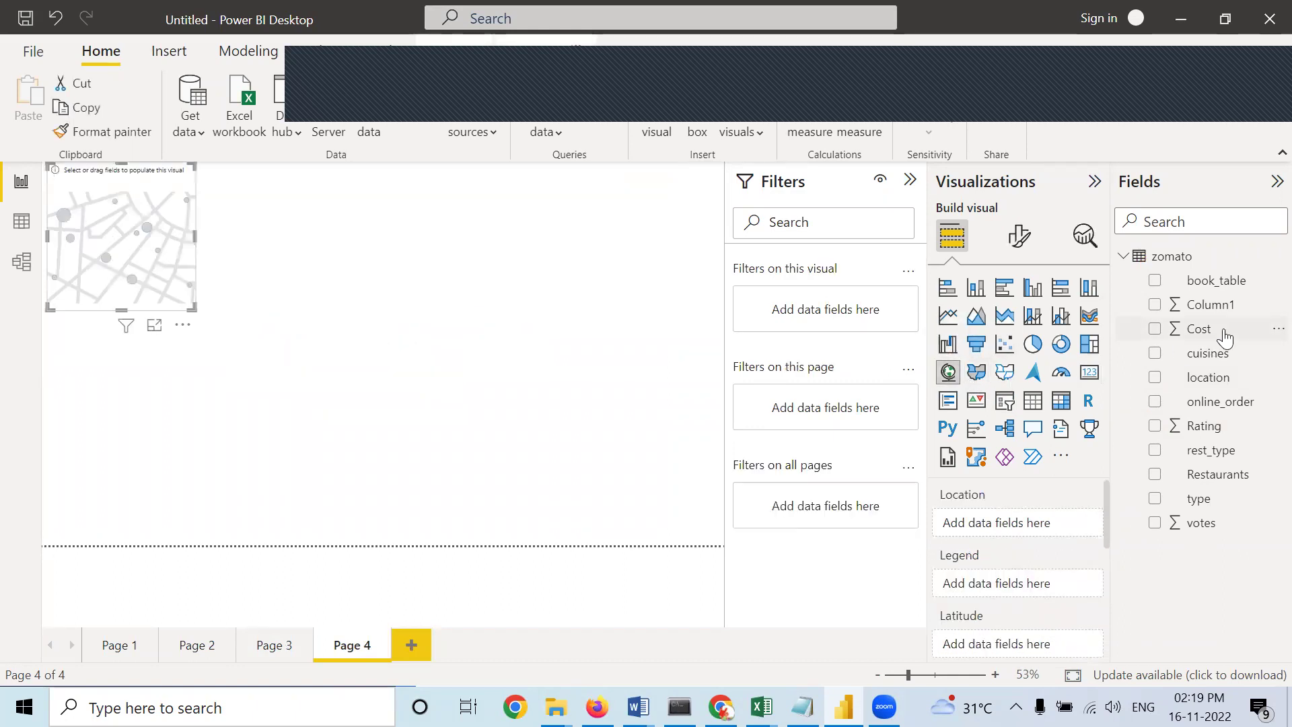
{"action": "left_click_drag", "start_coordinate": [193, 306], "coordinate": [637, 510]}
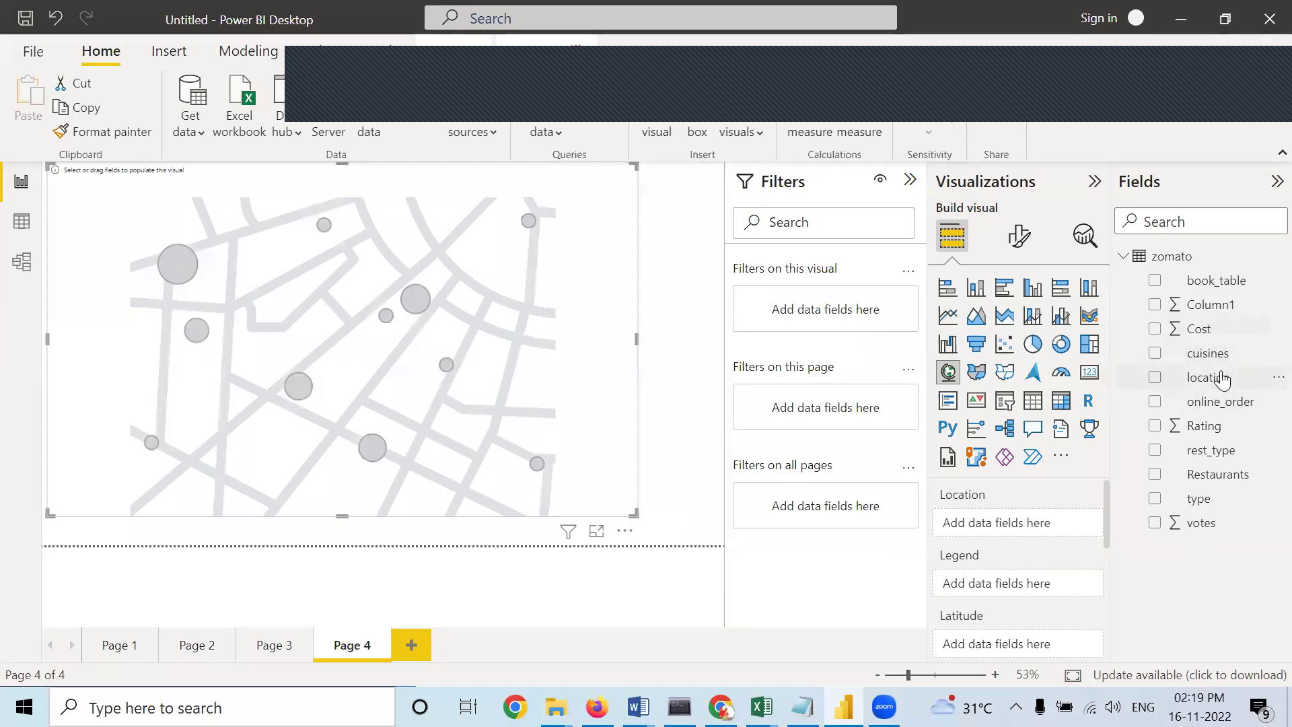
{"action": "left_click_drag", "start_coordinate": [1218, 376], "coordinate": [1032, 529]}
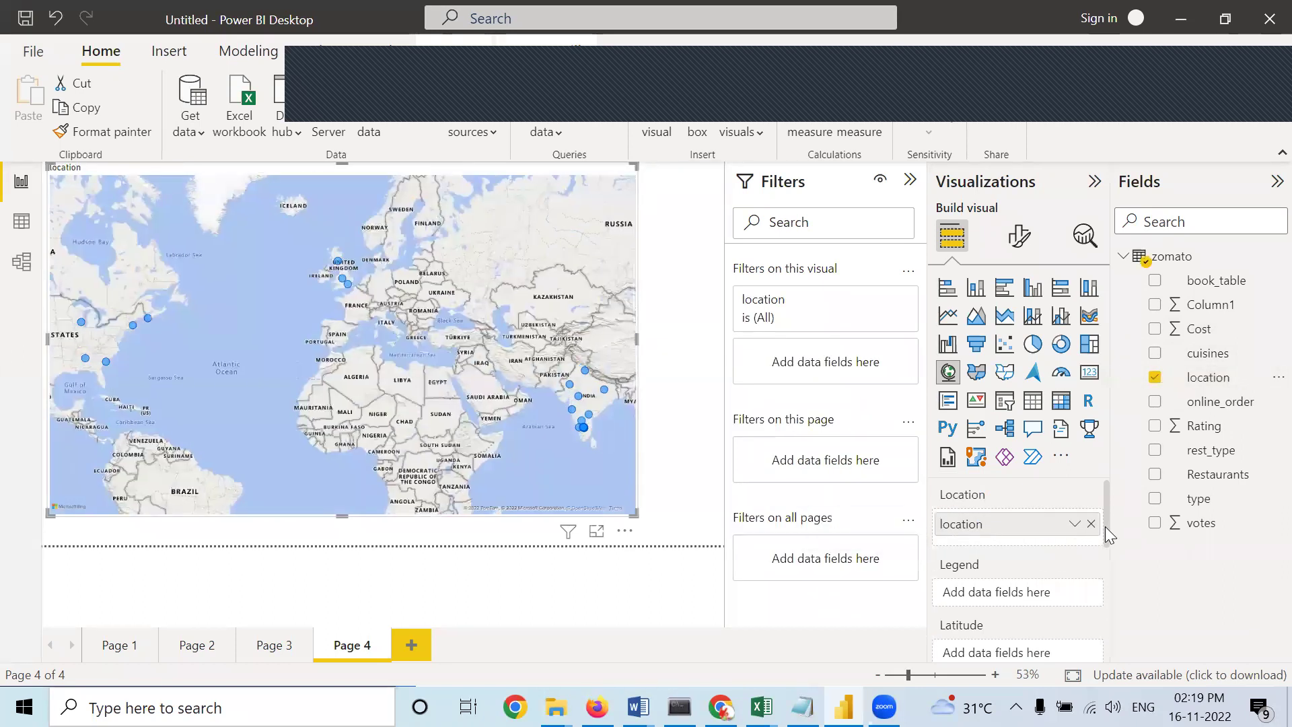
Try book_table as the legend of the new map and remove it again.
{"action": "mouse_move", "coordinate": [1108, 548]}
{"action": "left_mouse_down"}
{"action": "mouse_move", "coordinate": [1102, 599]}
{"action": "mouse_move", "coordinate": [1108, 537]}
{"action": "left_mouse_up"}
{"action": "scroll", "coordinate": [1099, 594], "scroll_direction": "down", "scroll_amount": 1}
{"action": "scroll", "coordinate": [1095, 612], "scroll_direction": "down", "scroll_amount": 2}
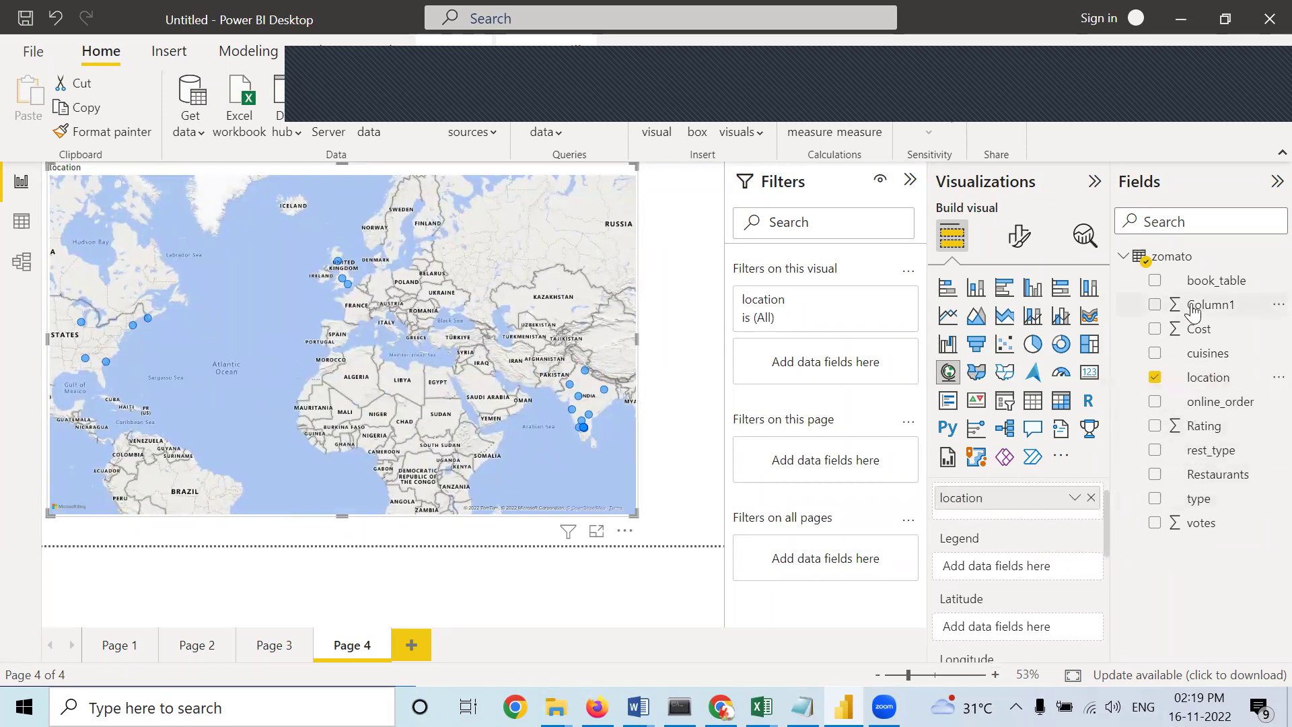
{"action": "left_click_drag", "start_coordinate": [1206, 281], "coordinate": [1033, 570]}
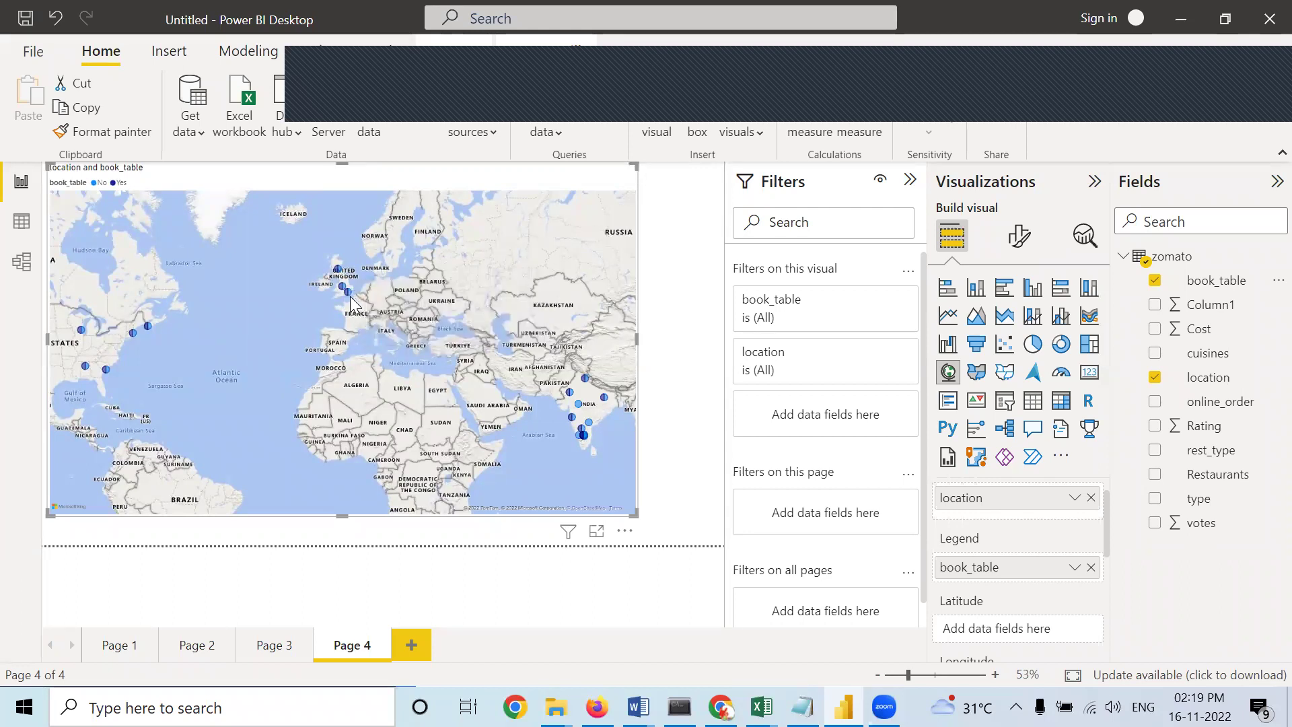
{"action": "left_click", "coordinate": [1090, 568]}
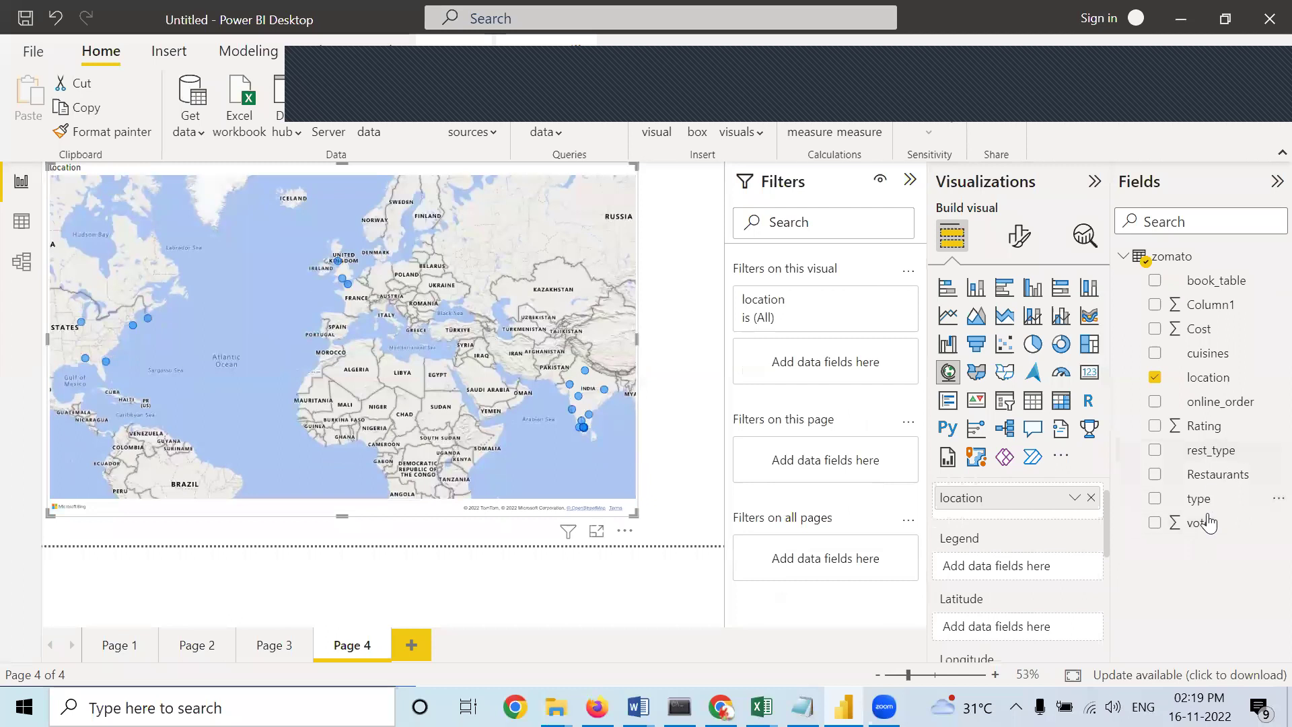
Set type as the legend of the location map and inspect its bubbles.
{"action": "left_click_drag", "start_coordinate": [1041, 549], "coordinate": [987, 565]}
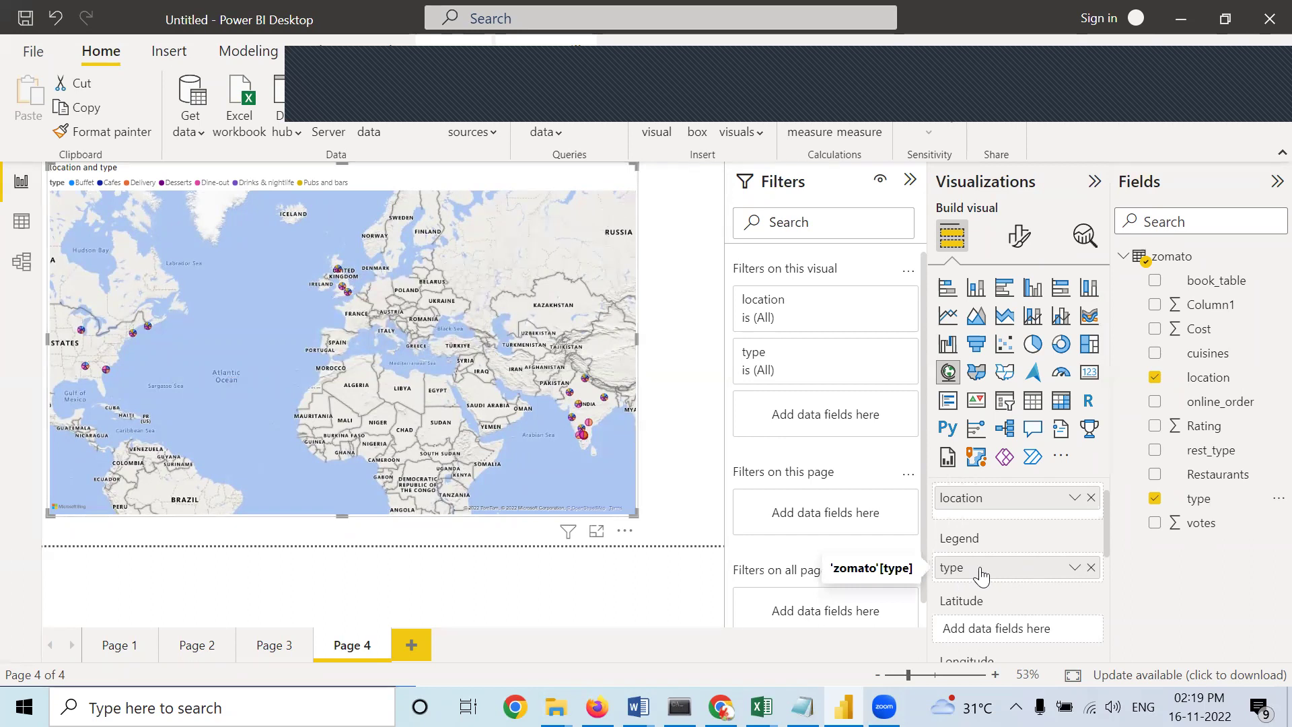
{"action": "mouse_move", "coordinate": [589, 420]}
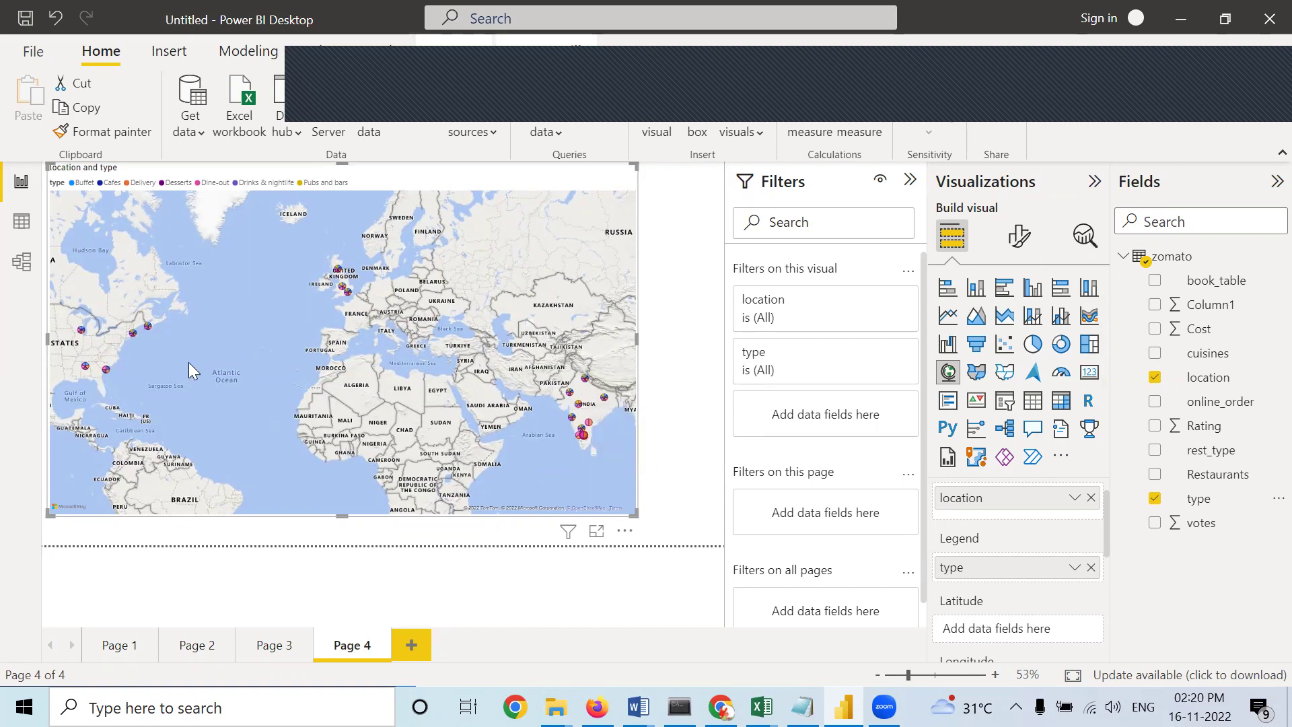
Add a new report page and open Sheet1 of the Indian-States-and-Districts-List Excel workbook in Power Query for transformation.
{"action": "left_click", "coordinate": [99, 635]}
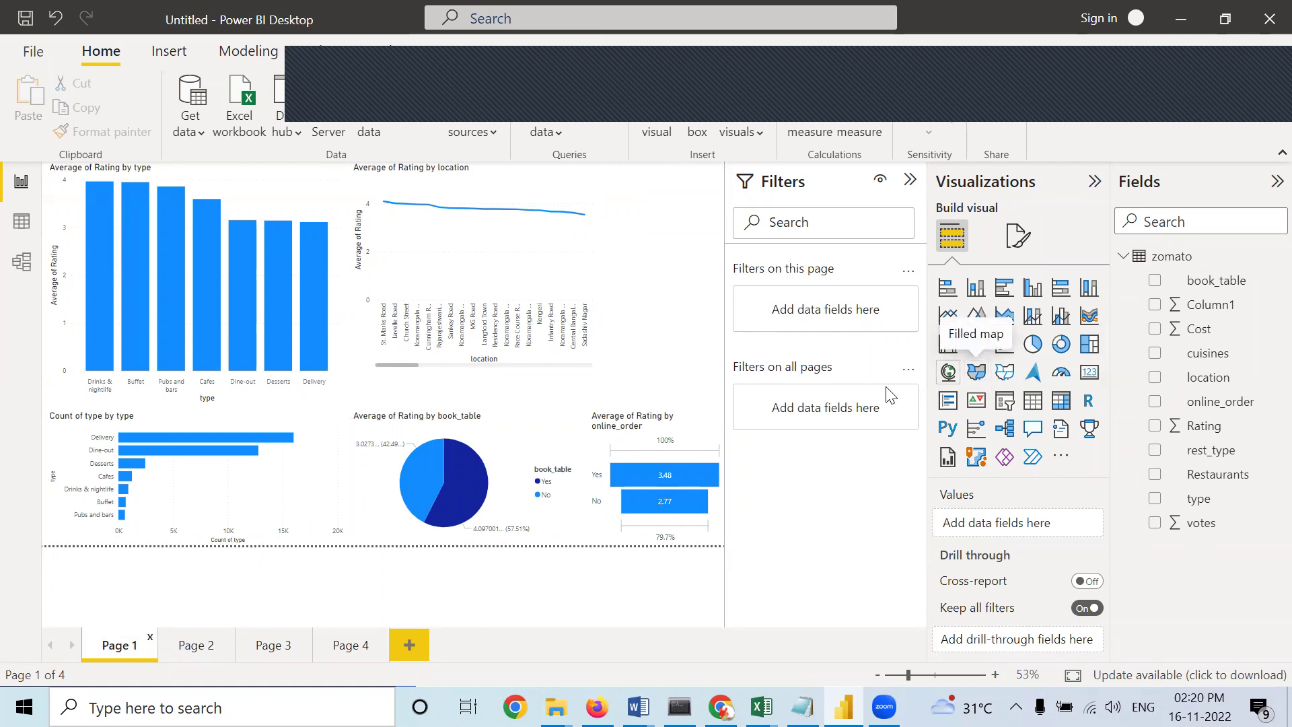
{"action": "left_click", "coordinate": [409, 644]}
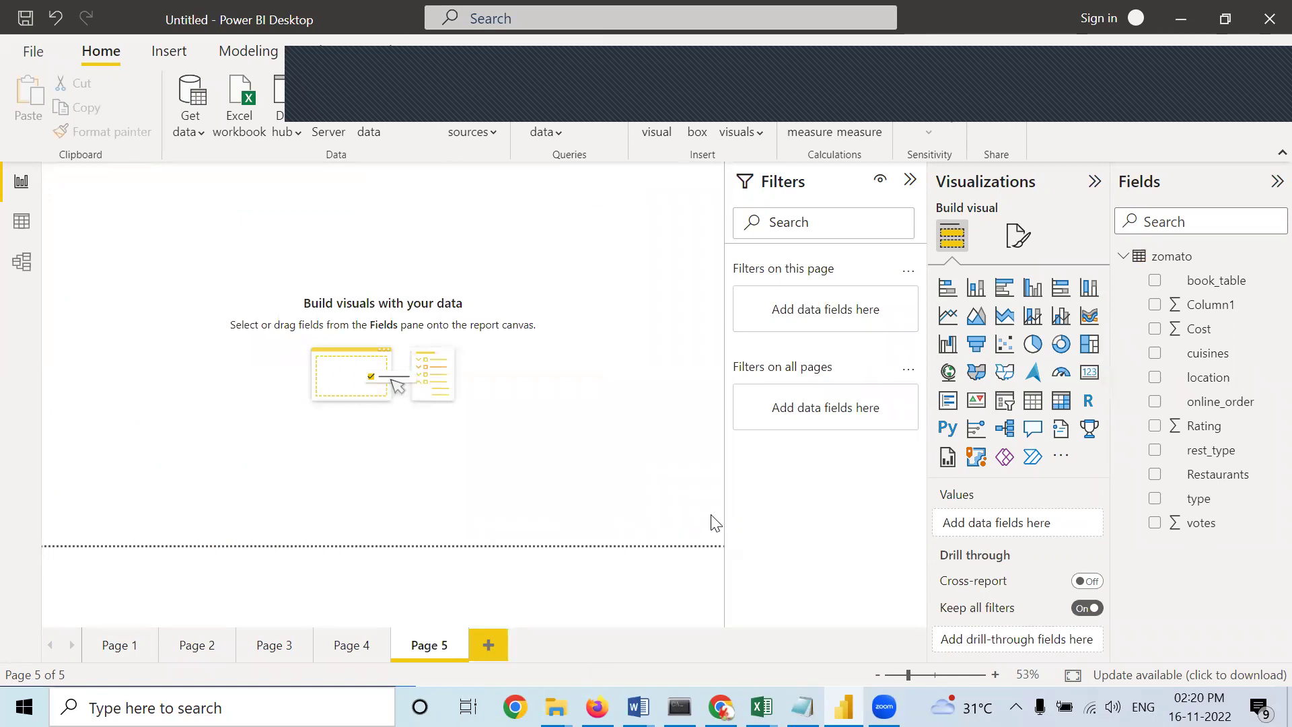
{"action": "left_click", "coordinate": [198, 122]}
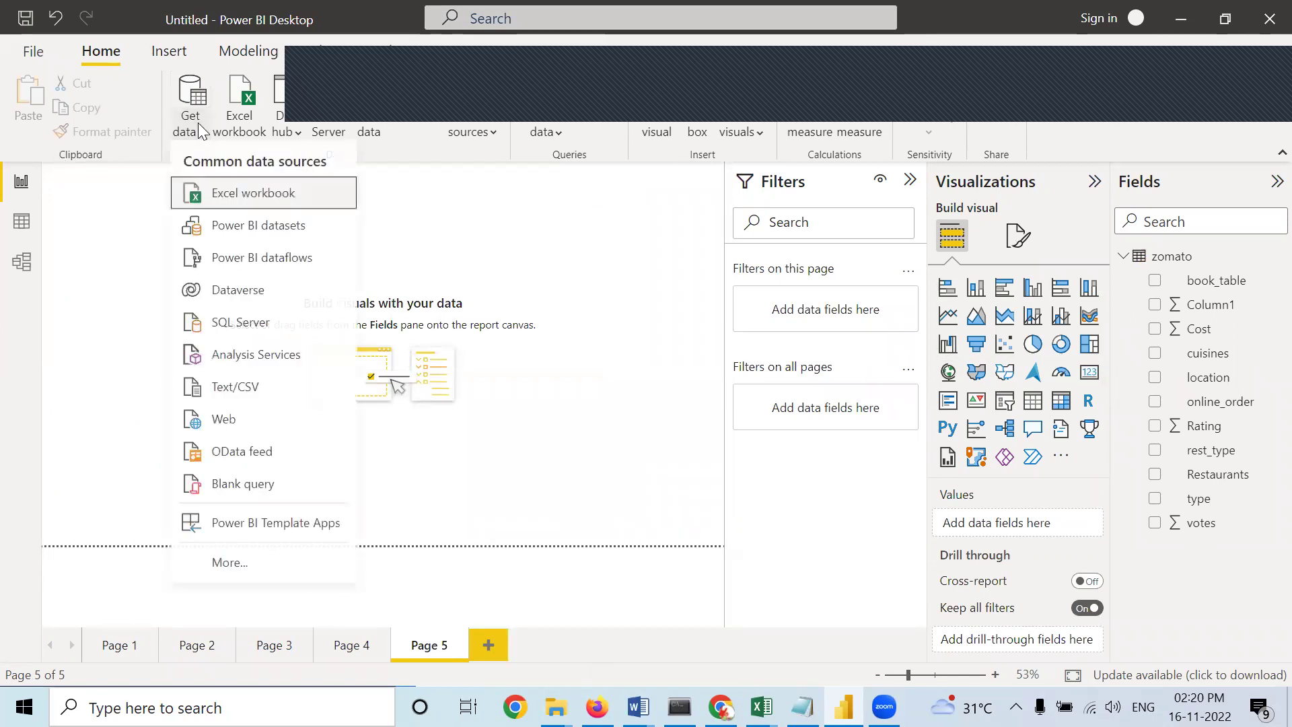
{"action": "left_click", "coordinate": [217, 201]}
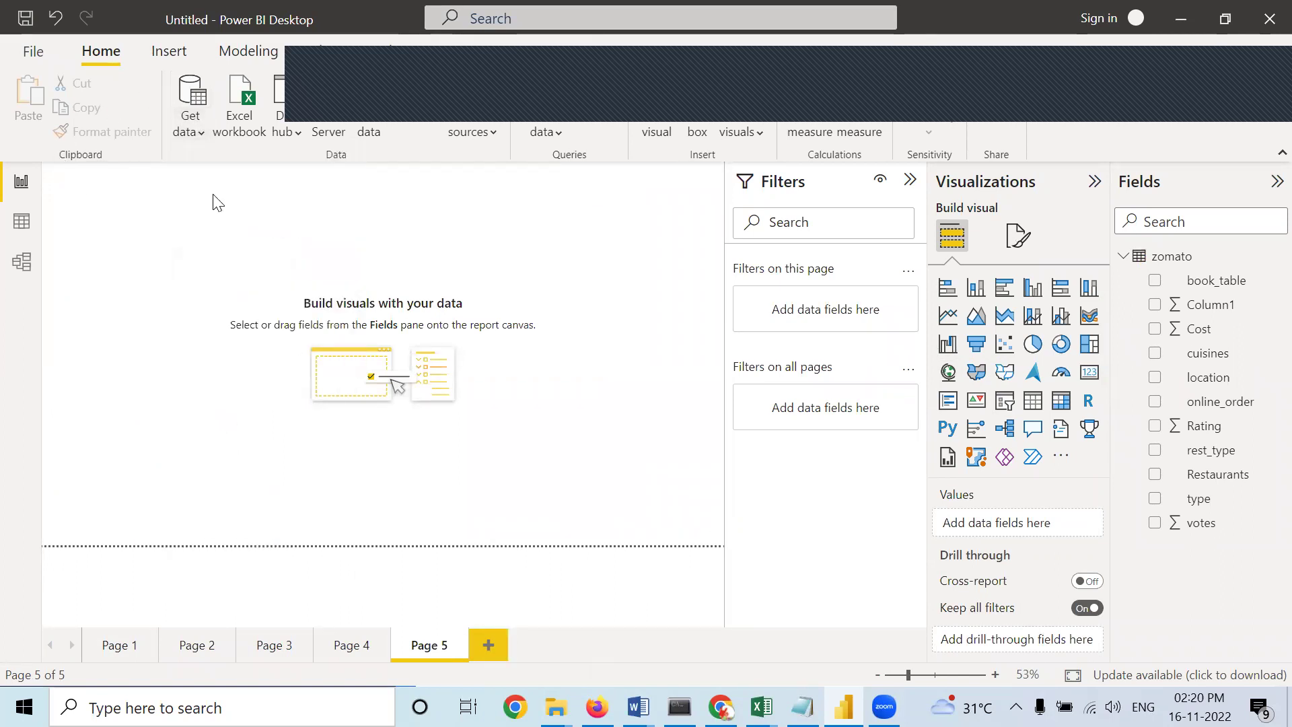
{"action": "scroll", "coordinate": [257, 248], "scroll_direction": "down", "scroll_amount": 5}
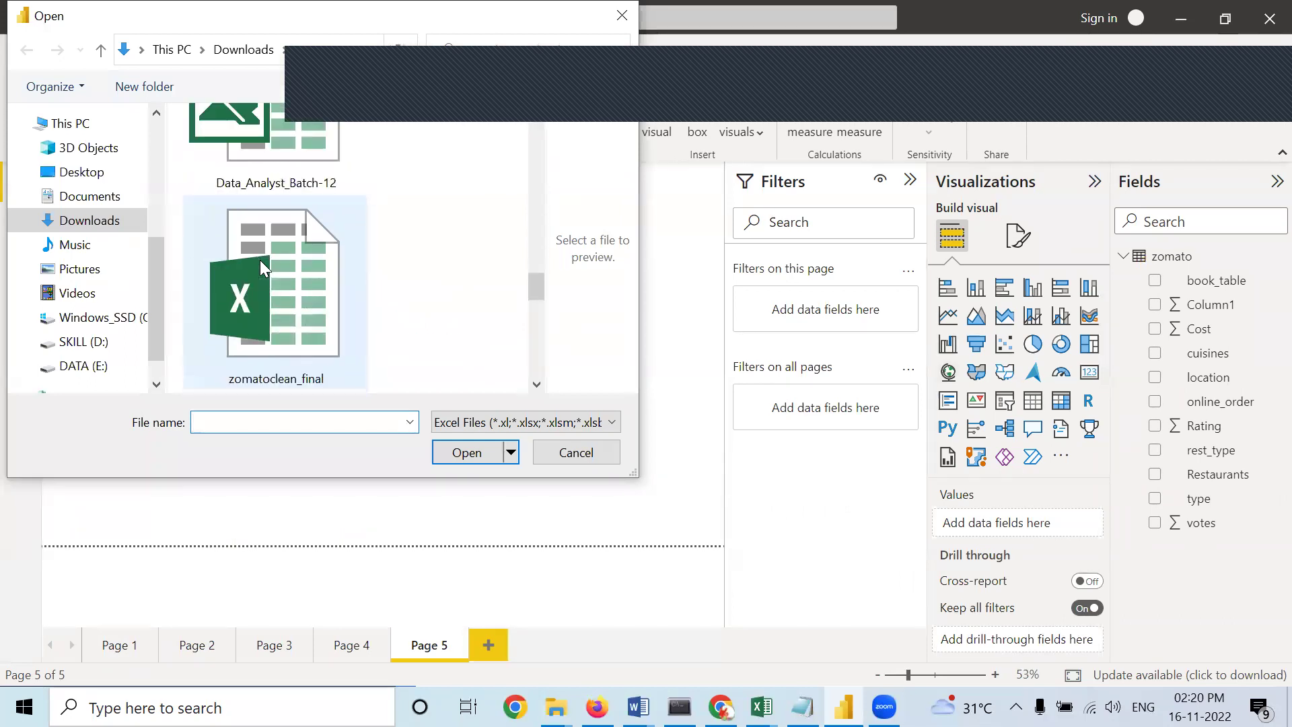
{"action": "scroll", "coordinate": [260, 259], "scroll_direction": "down", "scroll_amount": 2}
{"action": "left_click", "coordinate": [259, 259]}
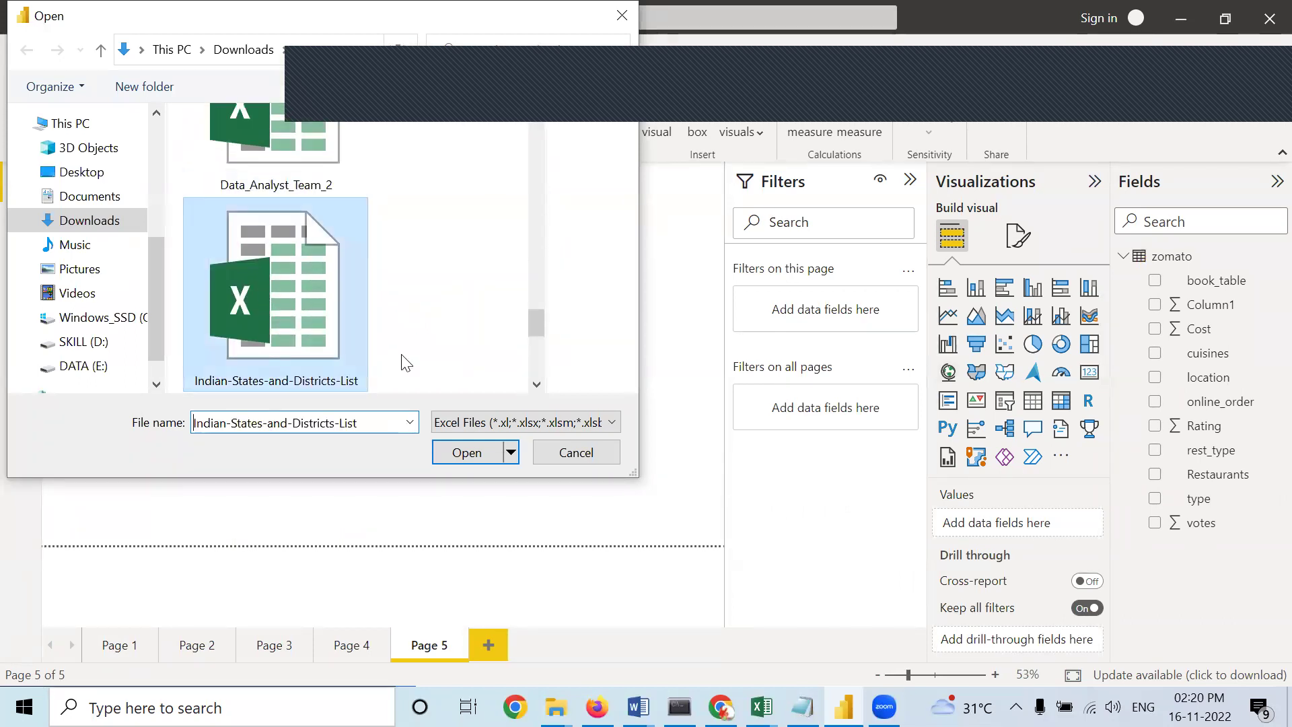
{"action": "left_click", "coordinate": [464, 455]}
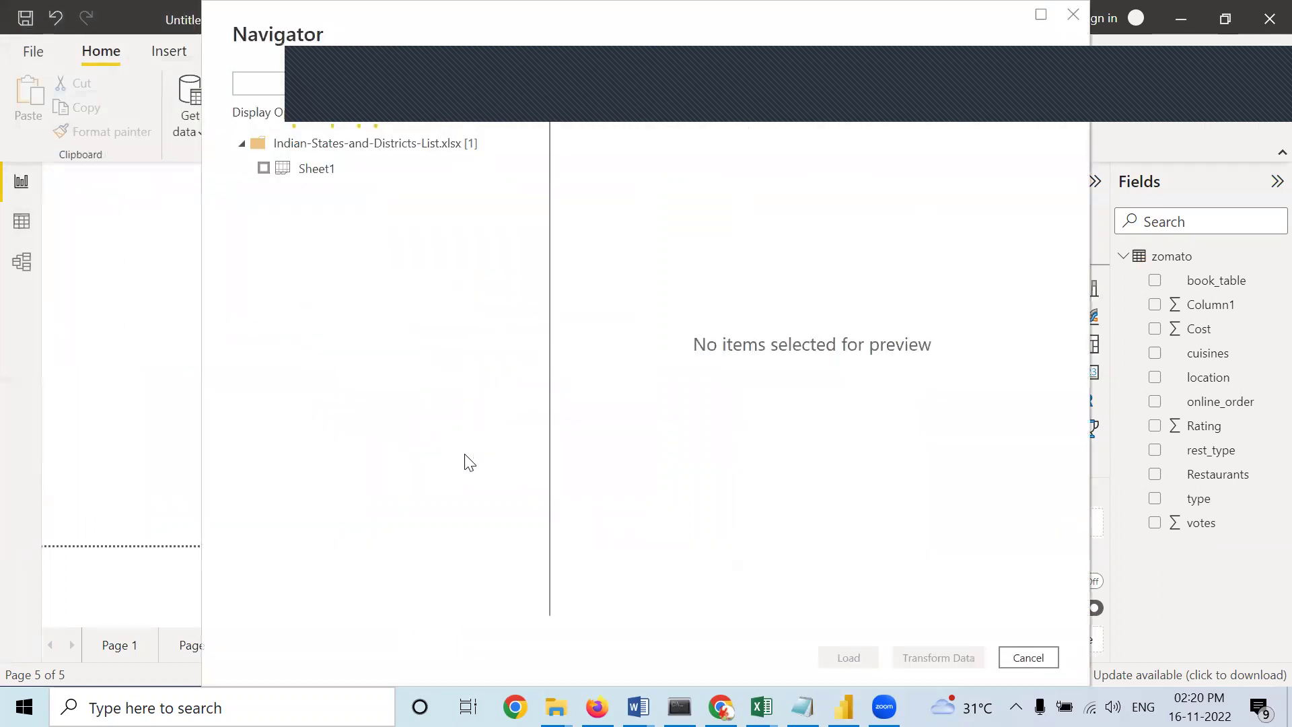
{"action": "left_click", "coordinate": [294, 170]}
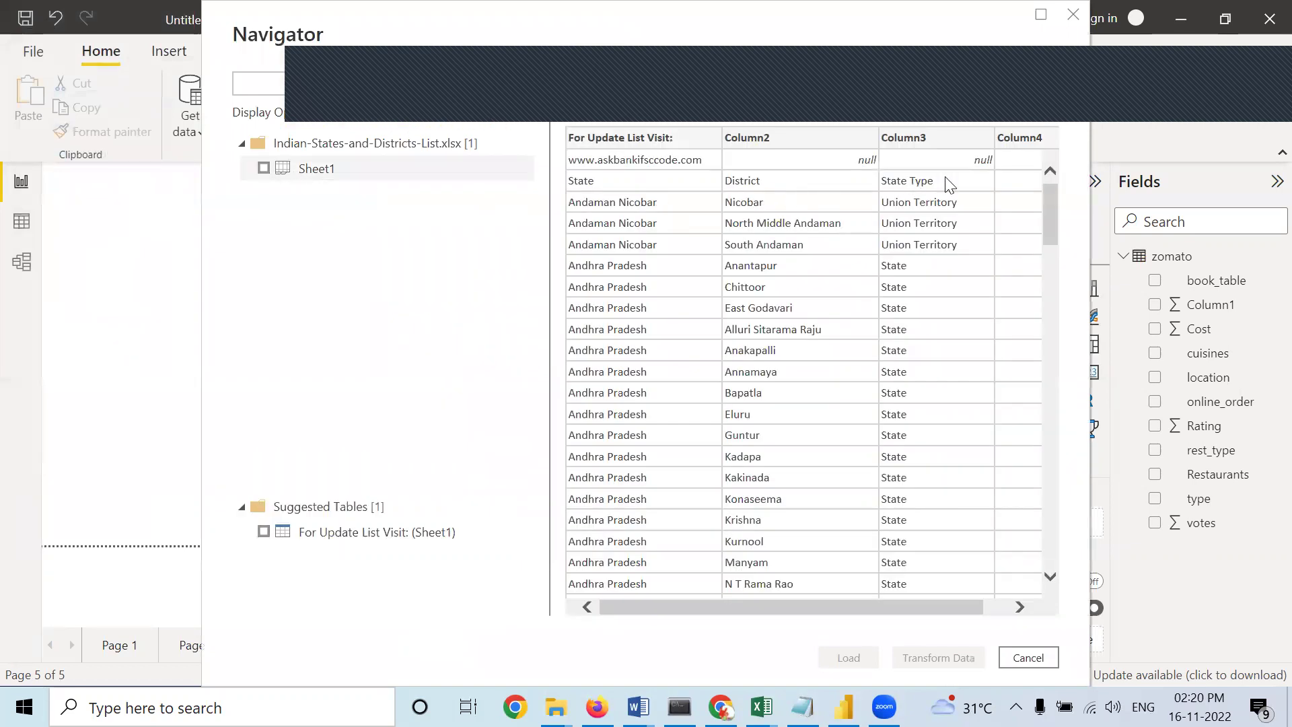
{"action": "left_click", "coordinate": [263, 168]}
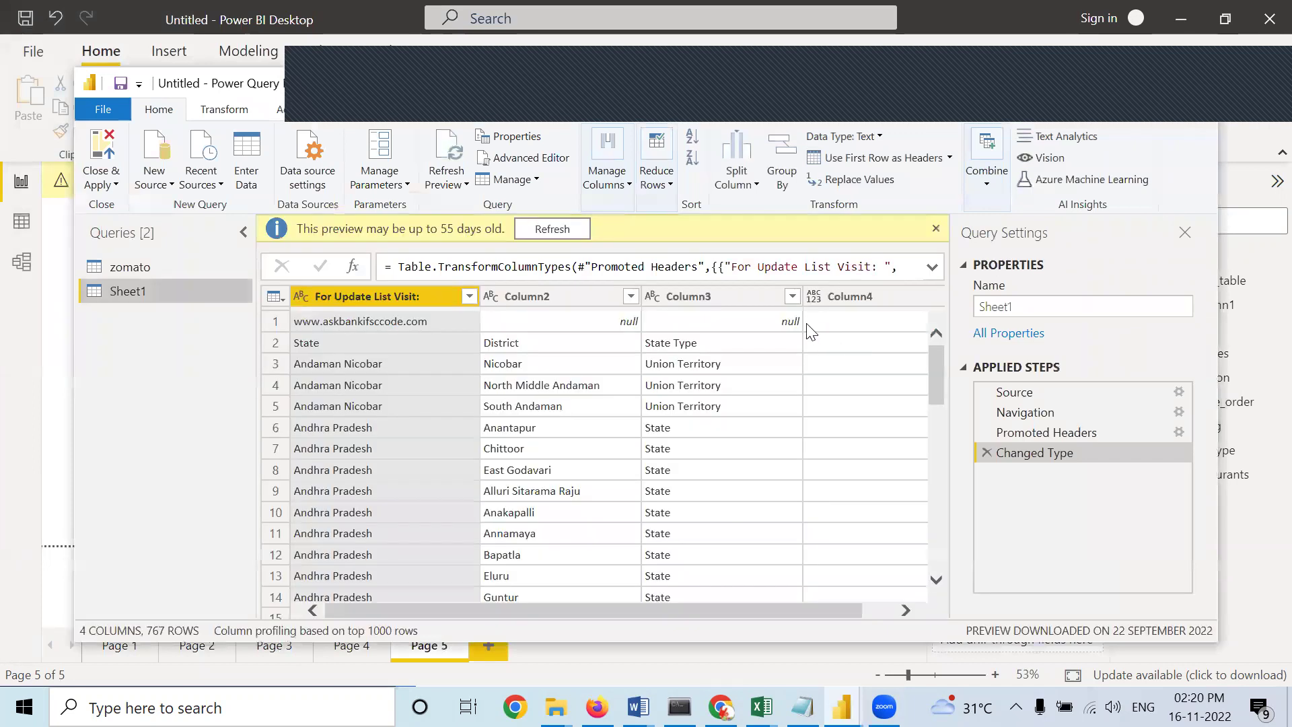
Remove Column4 and the top 1 row from the Sheet1 query.
{"action": "left_click", "coordinate": [868, 294]}
{"action": "right_click", "coordinate": [868, 295]}
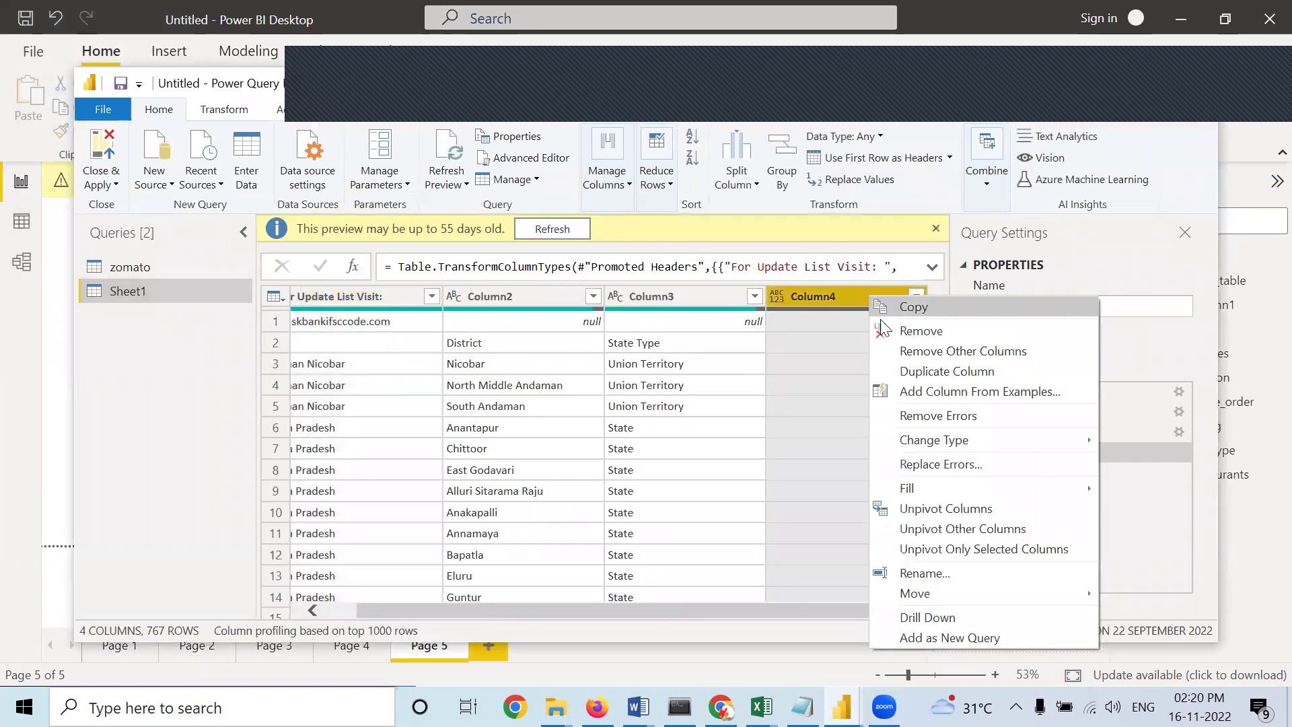
{"action": "left_click", "coordinate": [892, 331]}
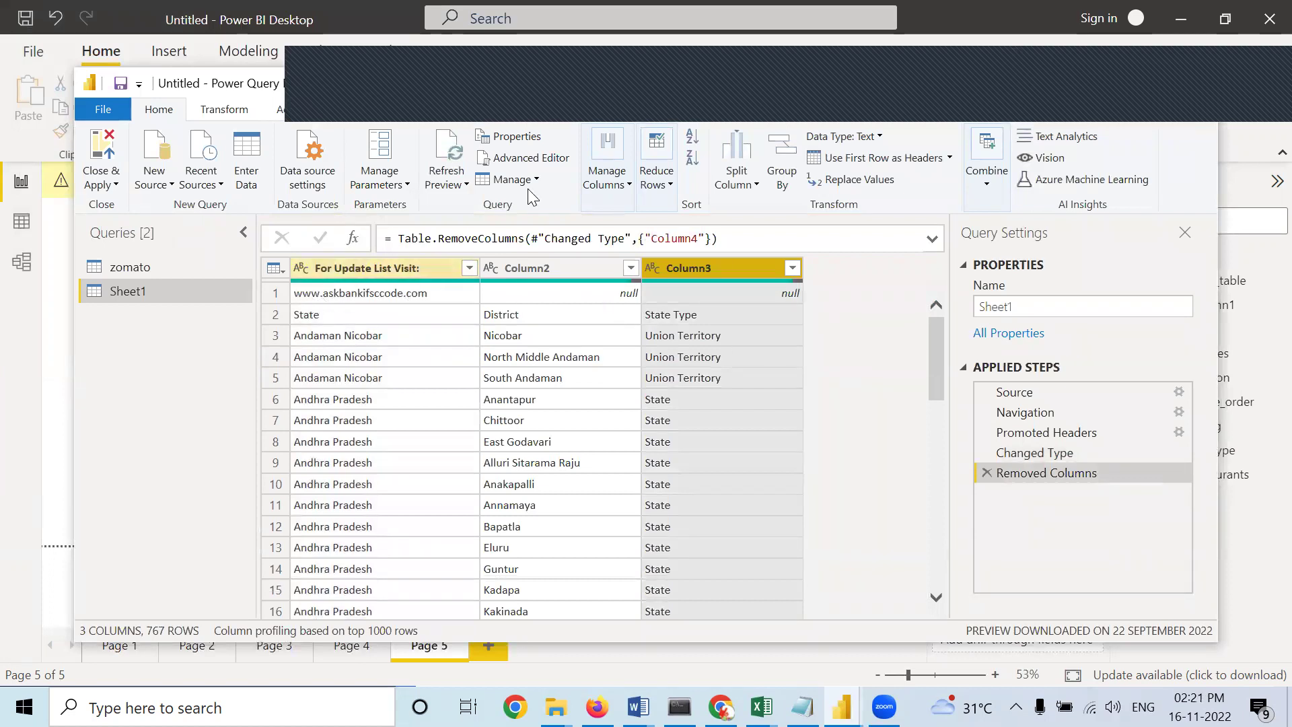
{"action": "left_click", "coordinate": [659, 172]}
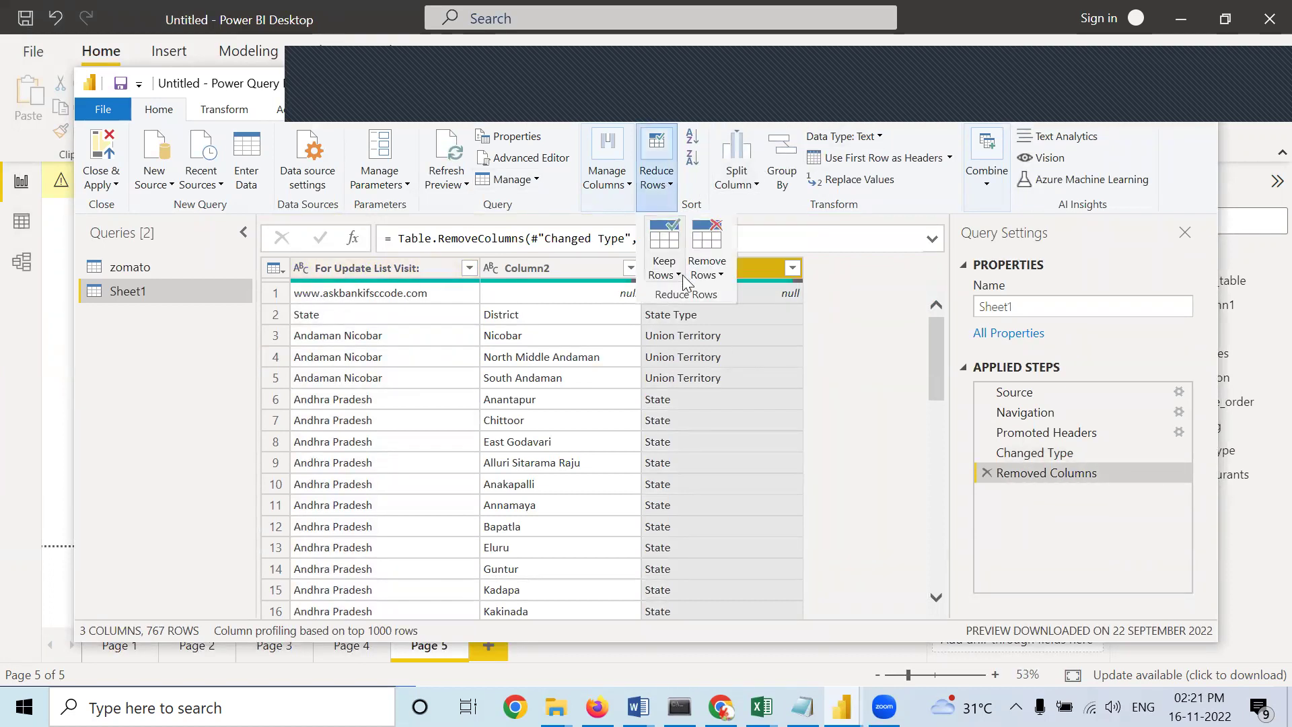
{"action": "left_click", "coordinate": [711, 281]}
{"action": "left_click", "coordinate": [755, 293]}
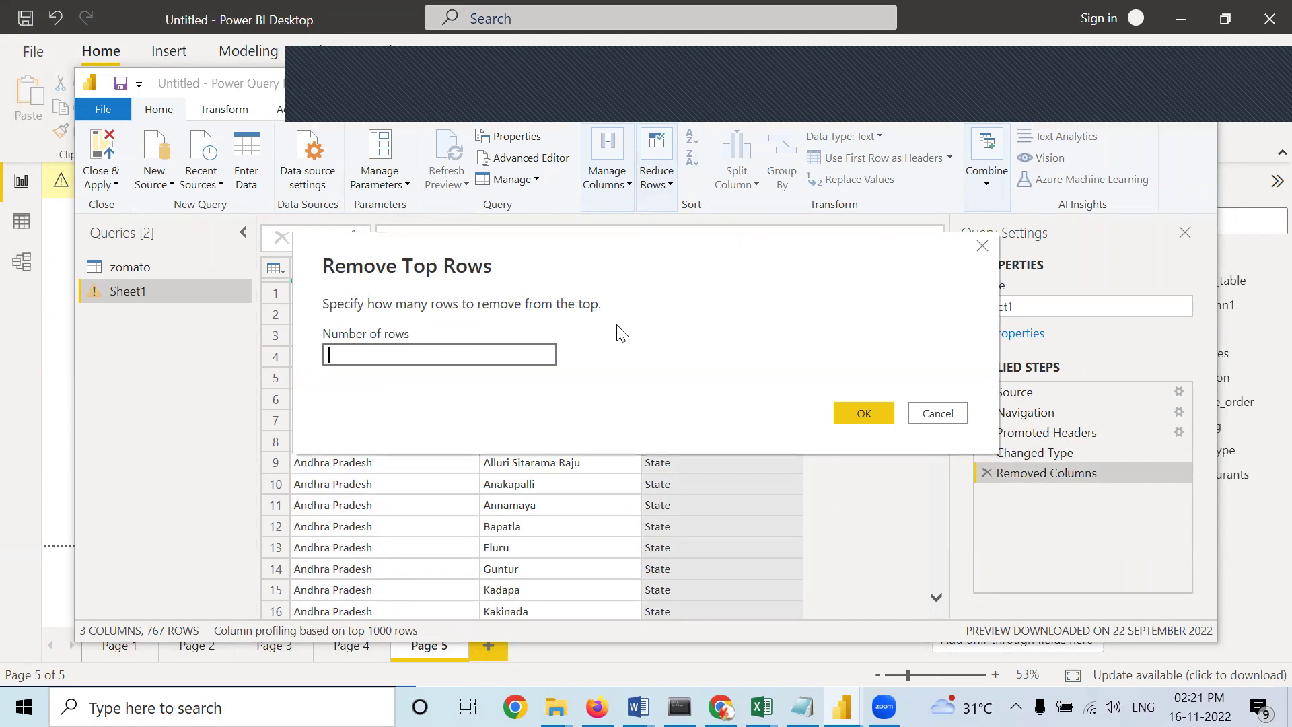
{"action": "left_click", "coordinate": [864, 413]}
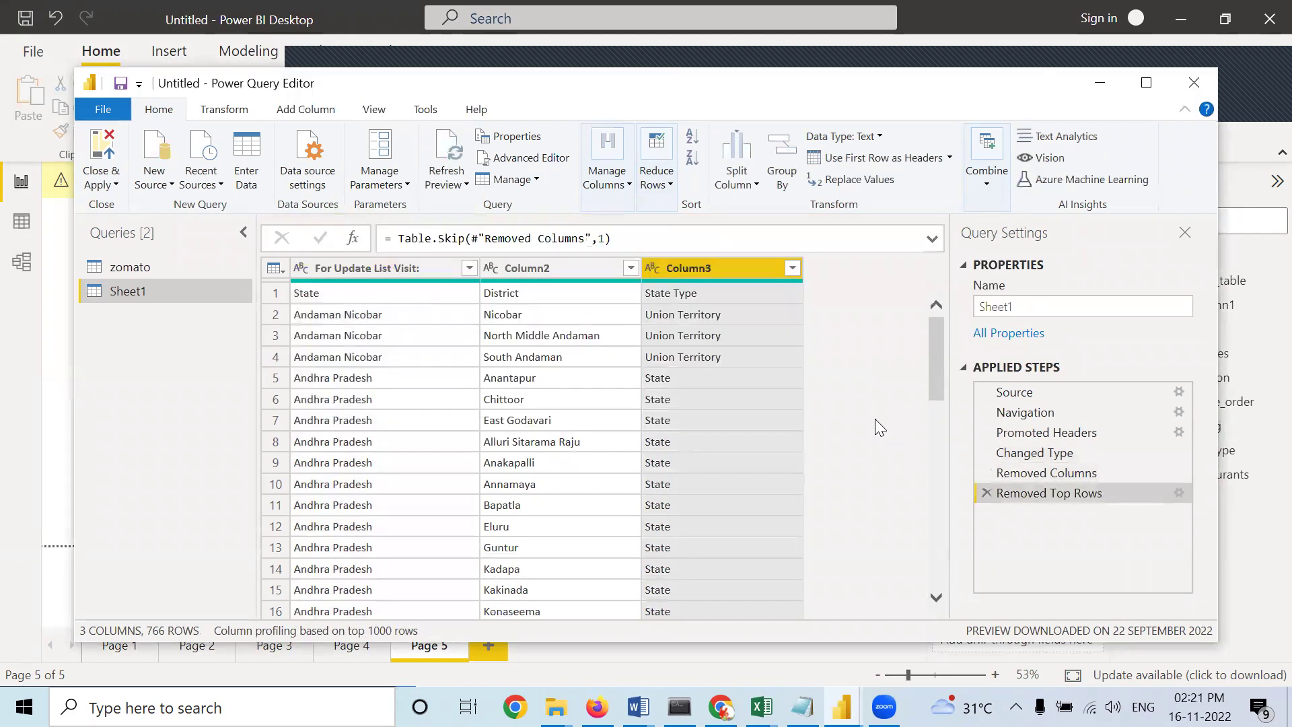
Use the first row of Sheet1 as headers, apply the query changes and show the fields of the loaded table.
{"action": "left_click", "coordinate": [882, 157]}
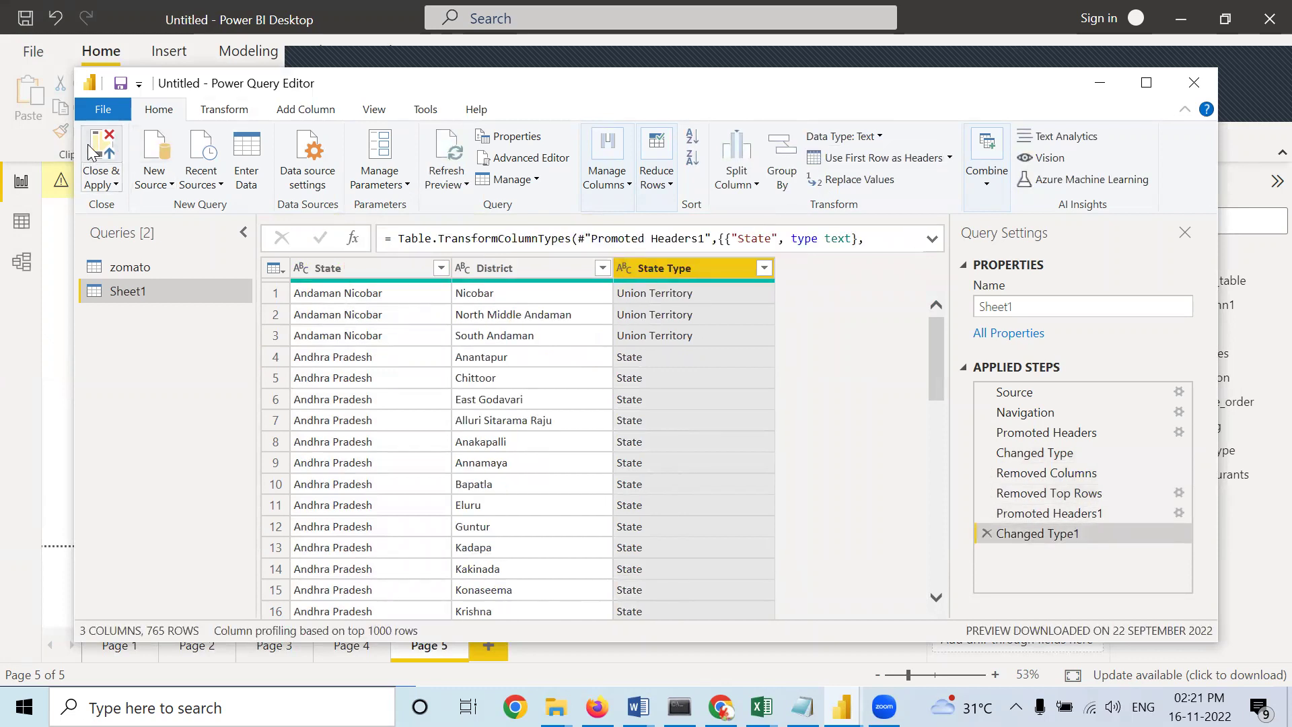
{"action": "left_click", "coordinate": [92, 151]}
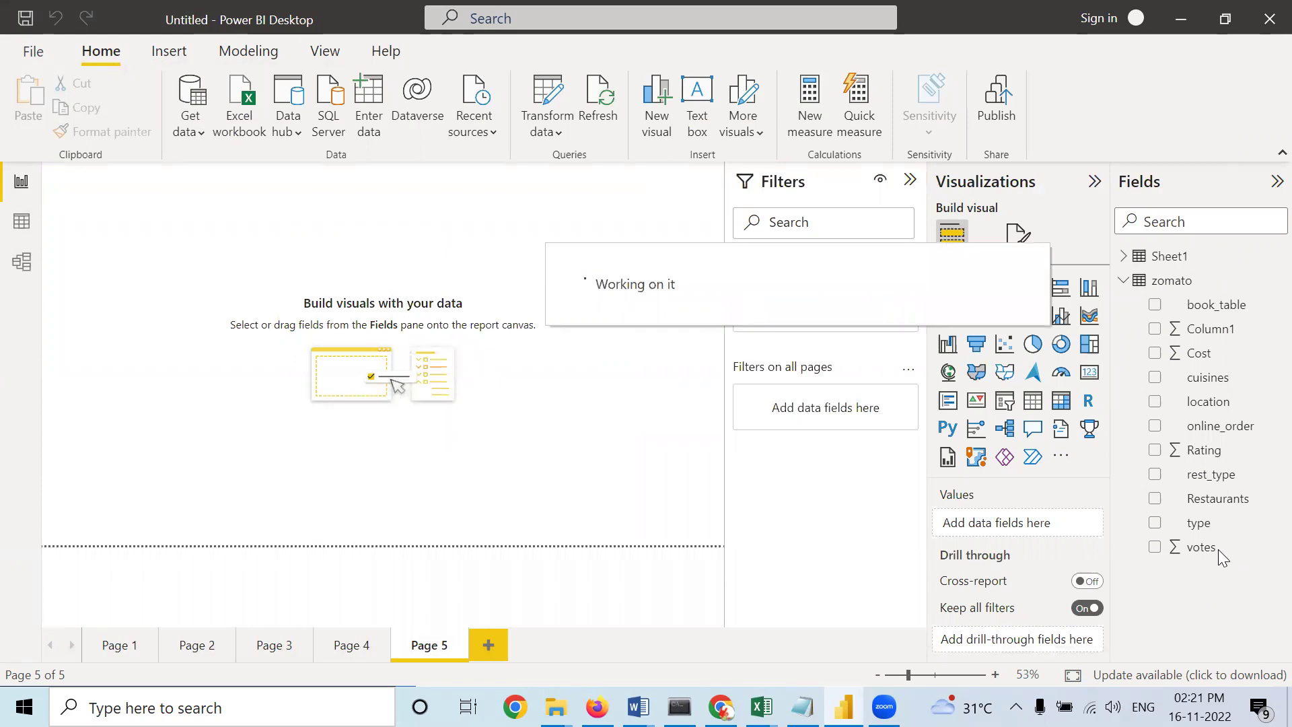
{"action": "left_click", "coordinate": [1123, 256]}
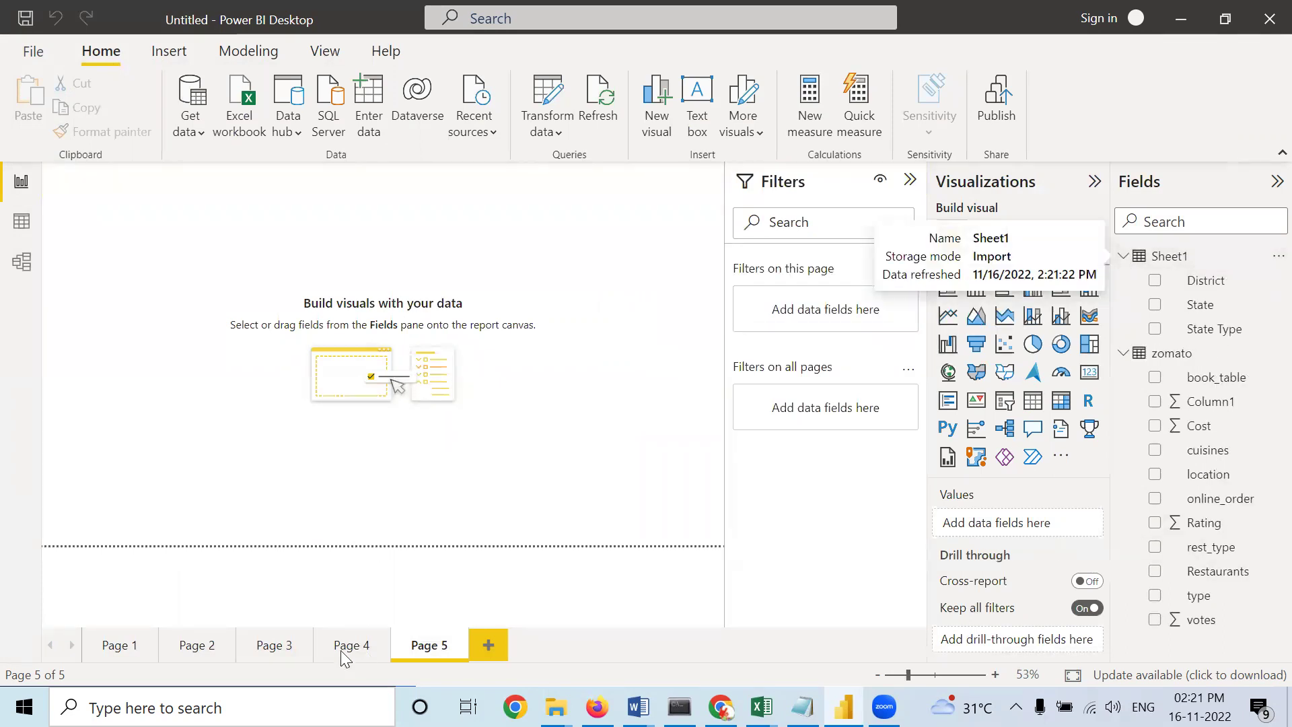
Add an enlarged filled map to Page 5 with Sheet1's State as both location and legend.
{"action": "left_click", "coordinate": [975, 381]}
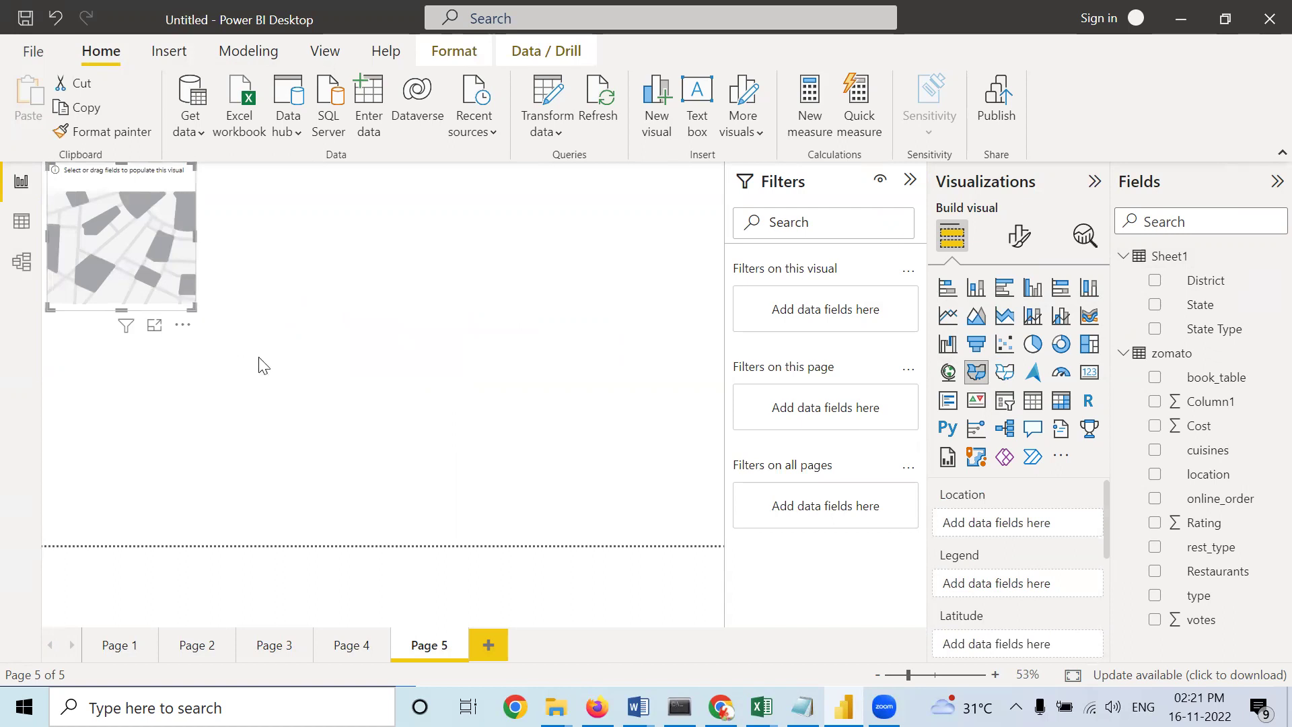
{"action": "left_click_drag", "start_coordinate": [263, 365], "coordinate": [577, 522]}
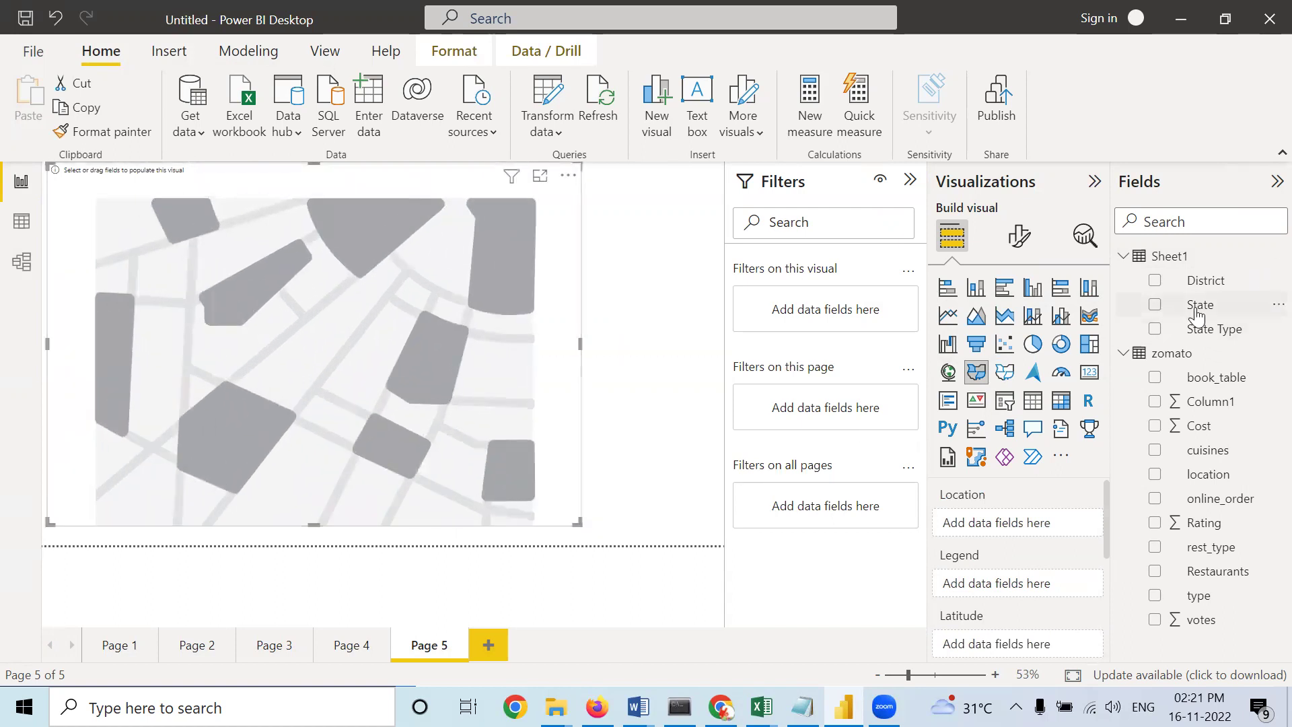
{"action": "left_click_drag", "start_coordinate": [1197, 313], "coordinate": [981, 523]}
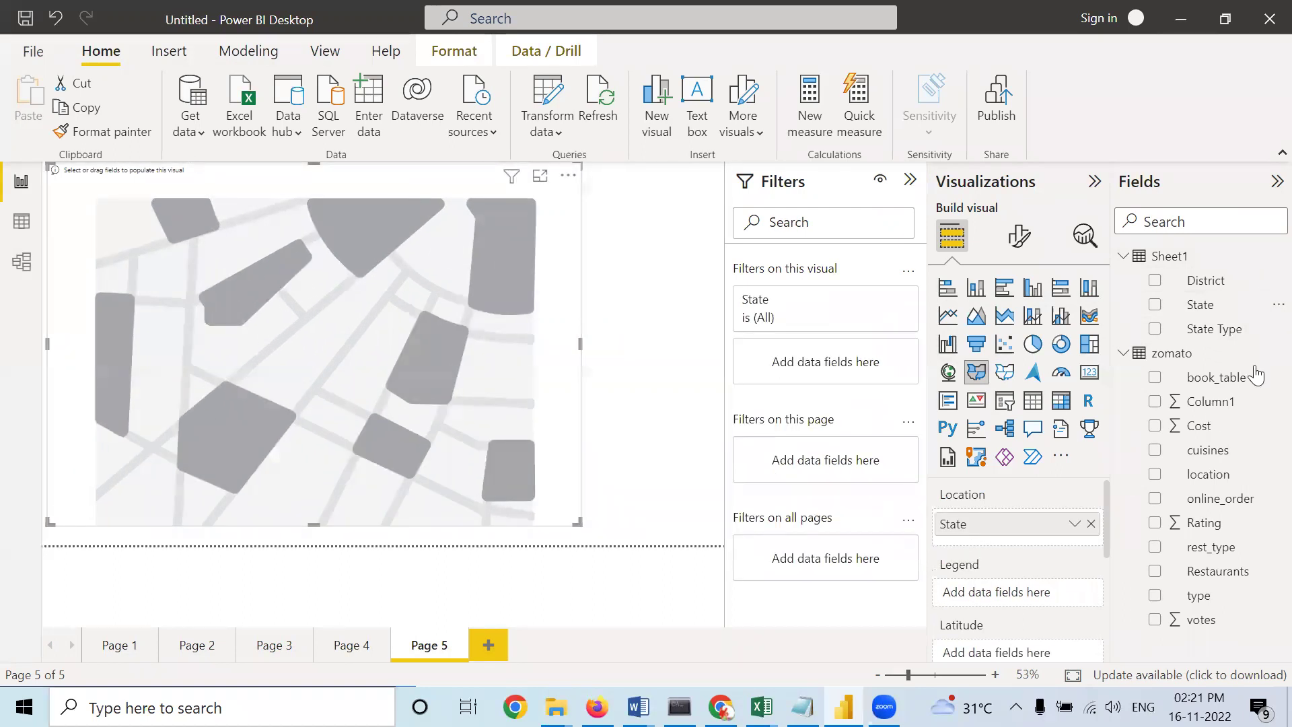
{"action": "left_click_drag", "start_coordinate": [1201, 306], "coordinate": [1040, 595]}
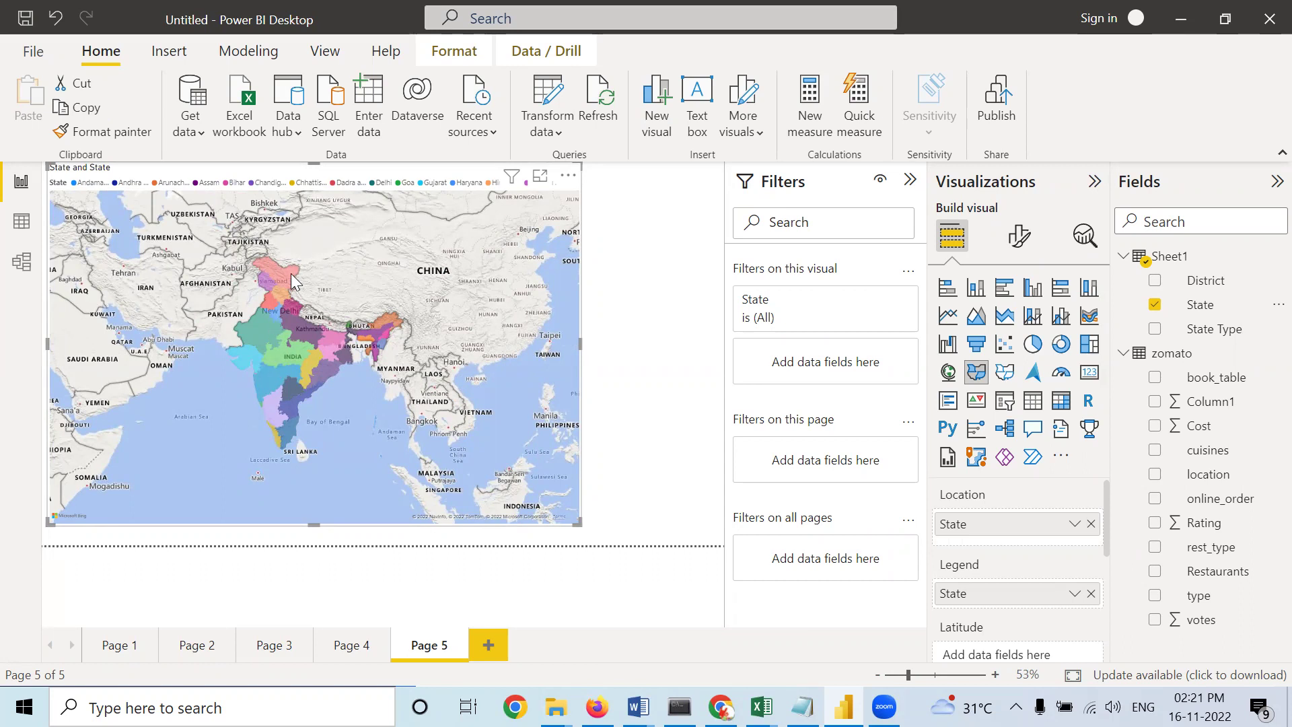
On Page 1, open the formatting options of the Average of Rating by type column chart.
{"action": "left_click", "coordinate": [119, 651]}
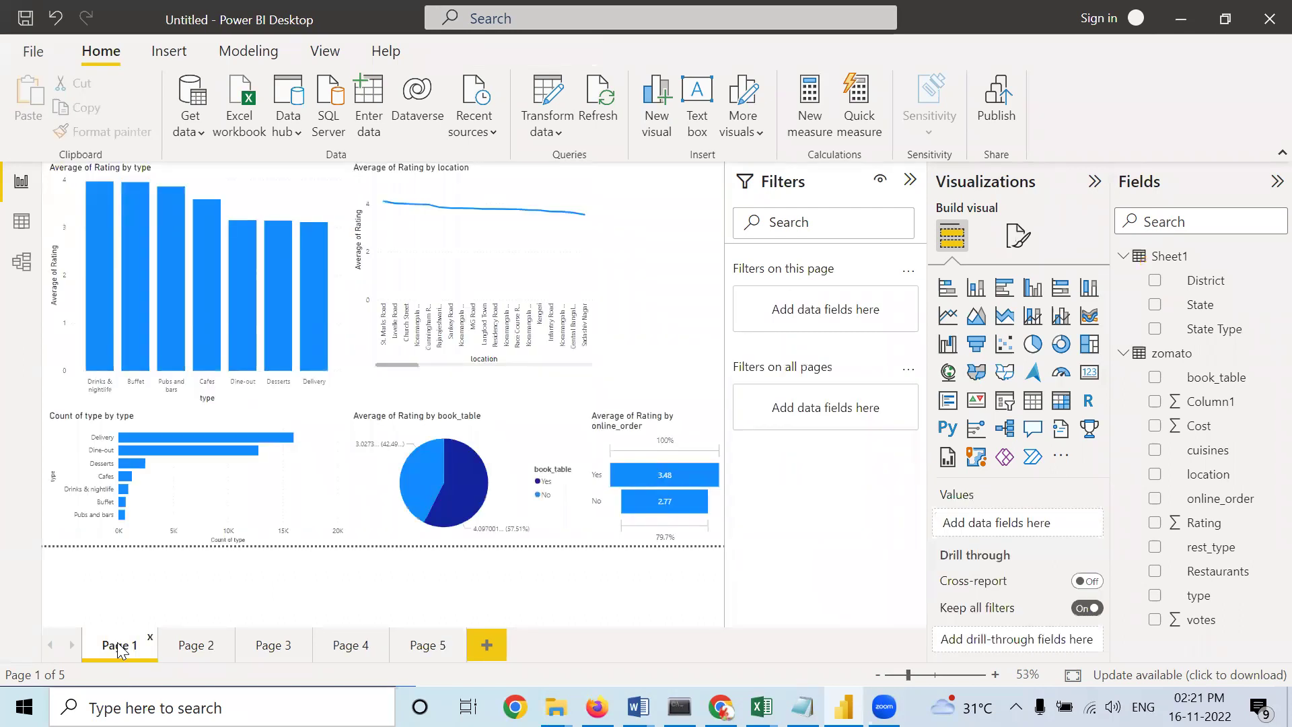
{"action": "left_click", "coordinate": [244, 201]}
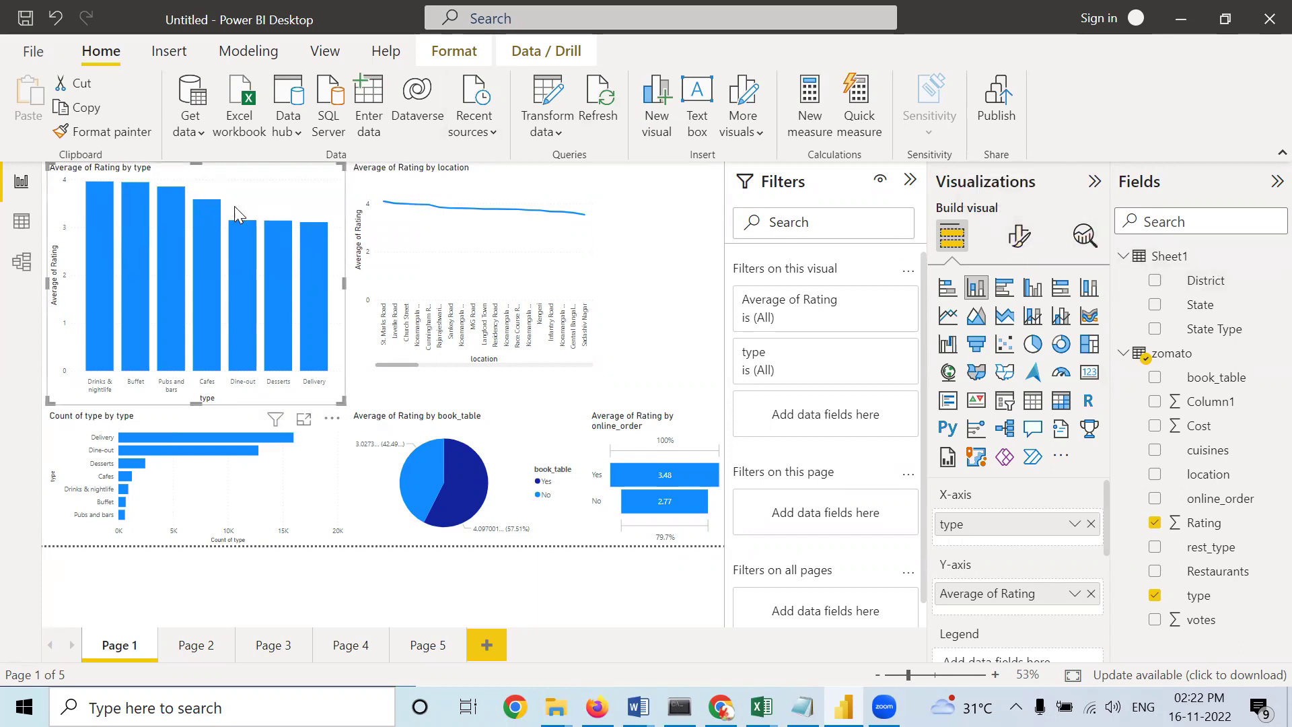
{"action": "left_click", "coordinate": [1022, 237]}
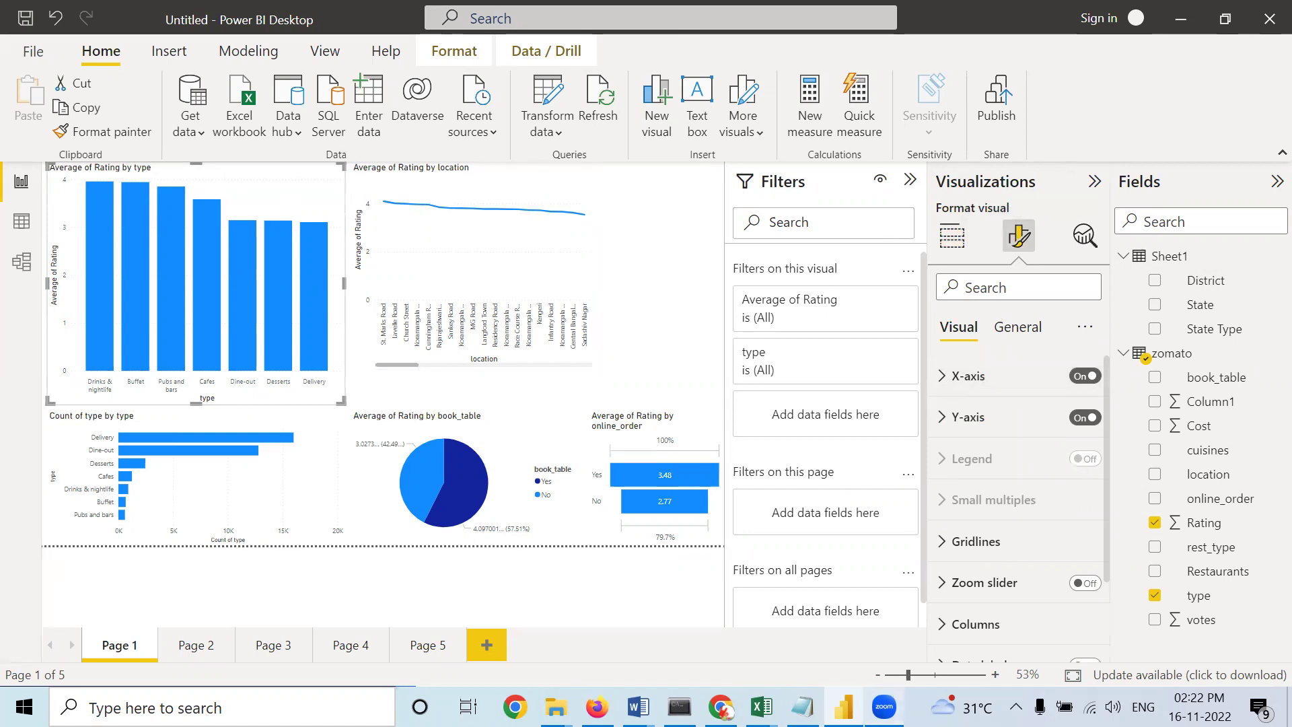
{"action": "left_click", "coordinate": [589, 181]}
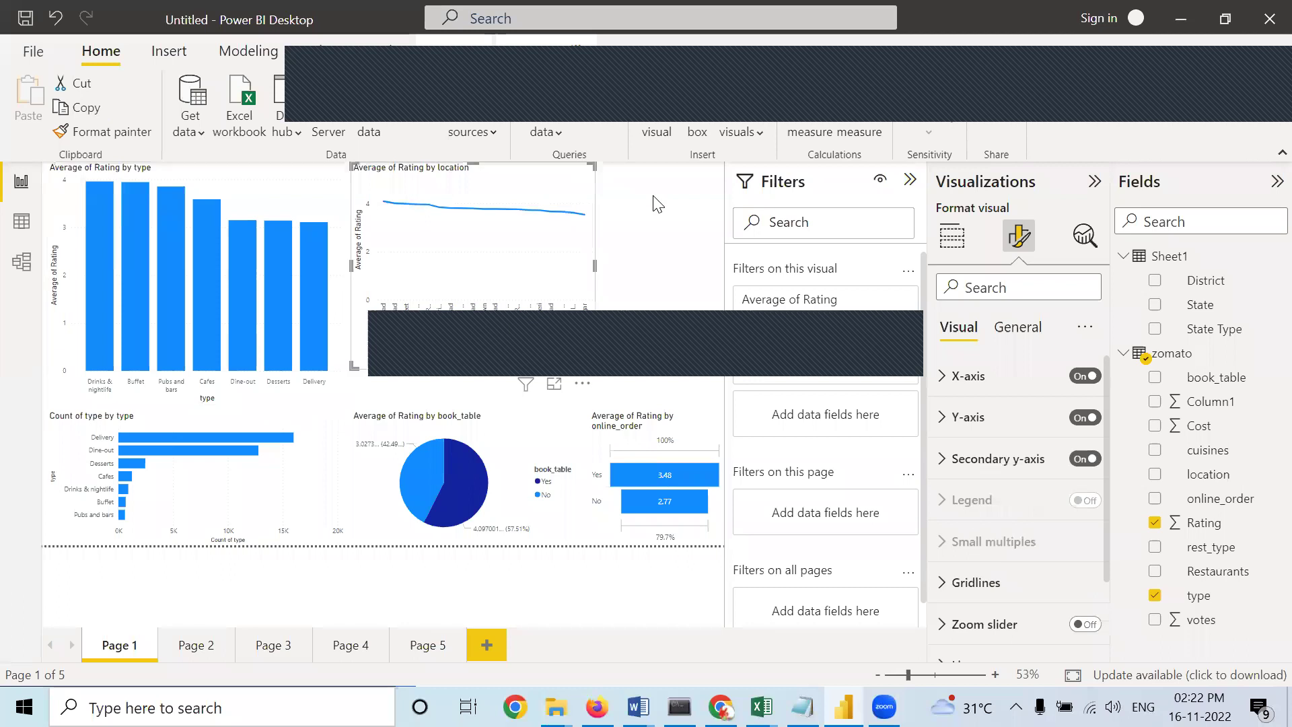
{"action": "left_click", "coordinate": [349, 190]}
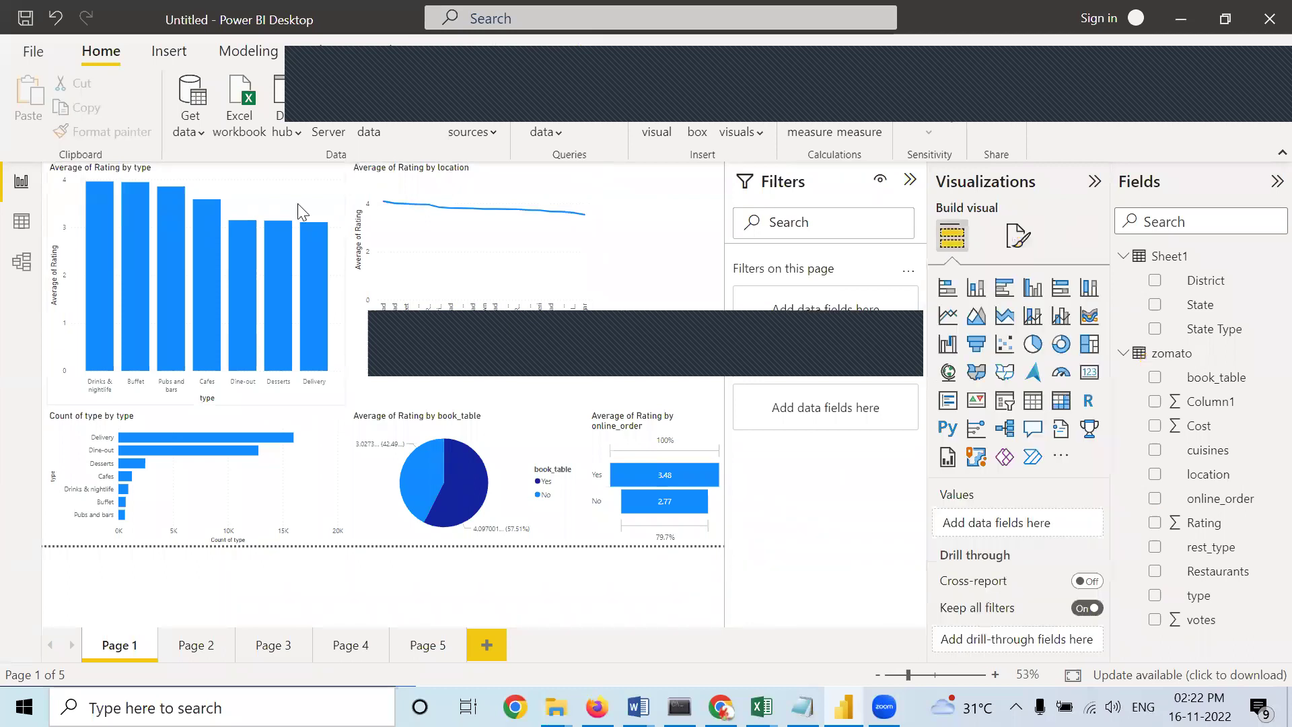
{"action": "left_click", "coordinate": [298, 204]}
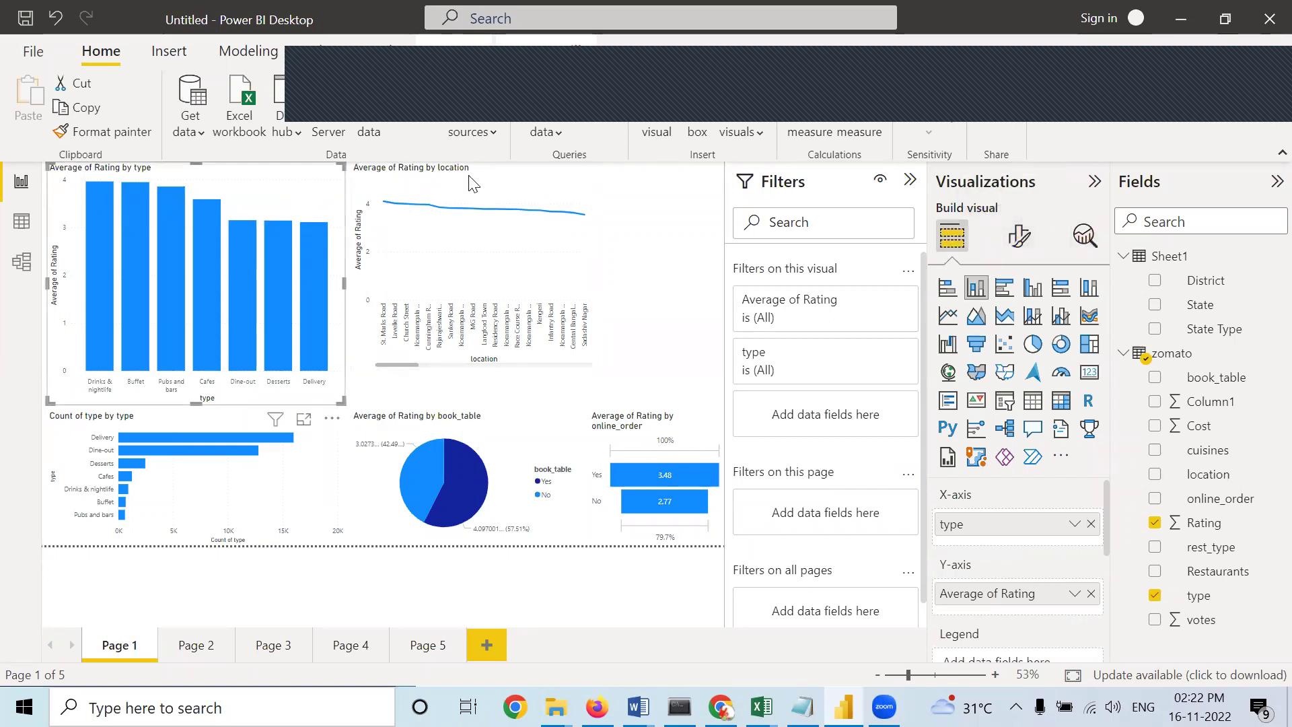
{"action": "left_click", "coordinate": [1020, 237]}
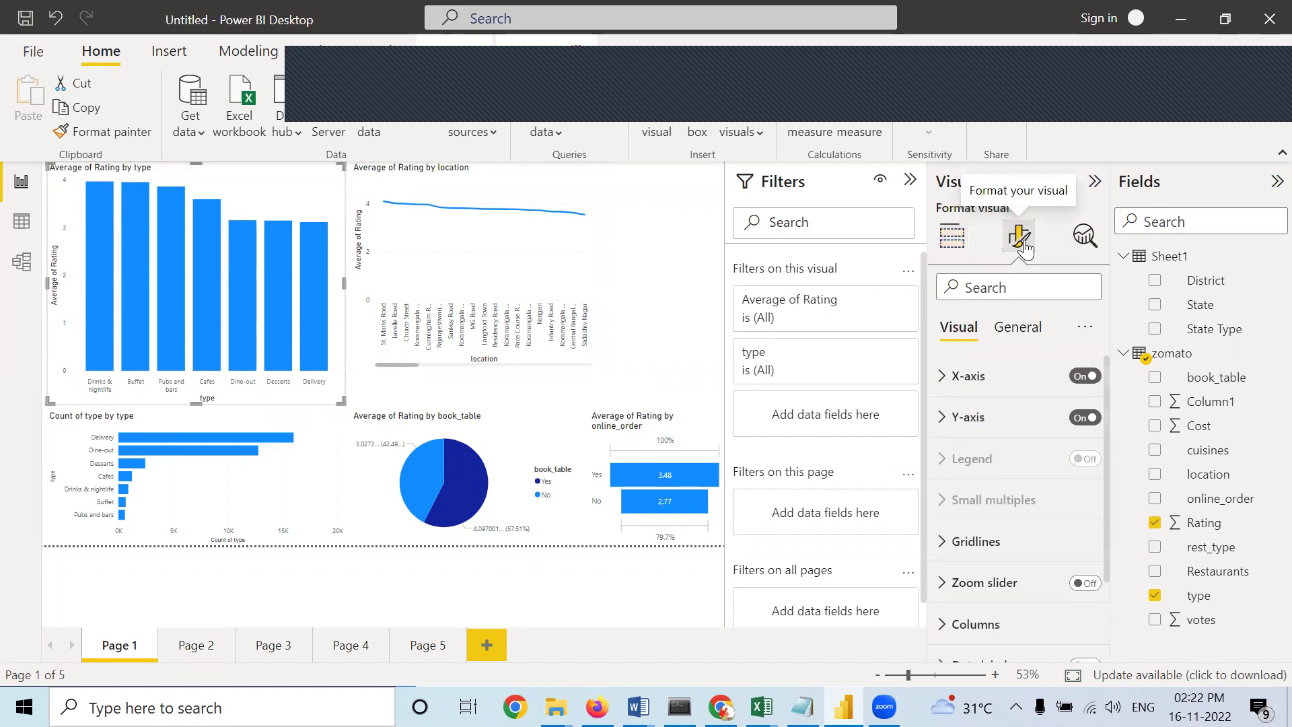
Set the column chart's x-axis values to font size 12 and bold, leaving the color picker without choosing a color.
{"action": "left_click", "coordinate": [969, 381]}
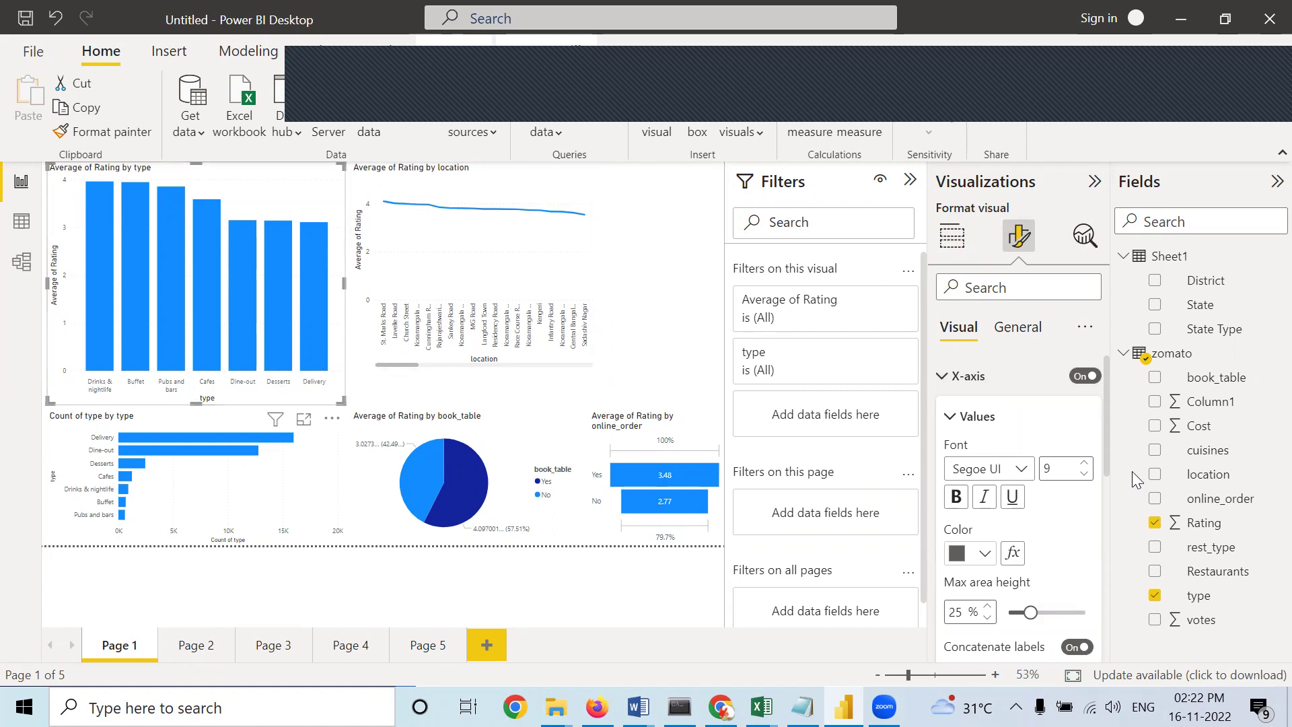
{"action": "left_click", "coordinate": [1083, 463]}
{"action": "left_click", "coordinate": [1084, 463]}
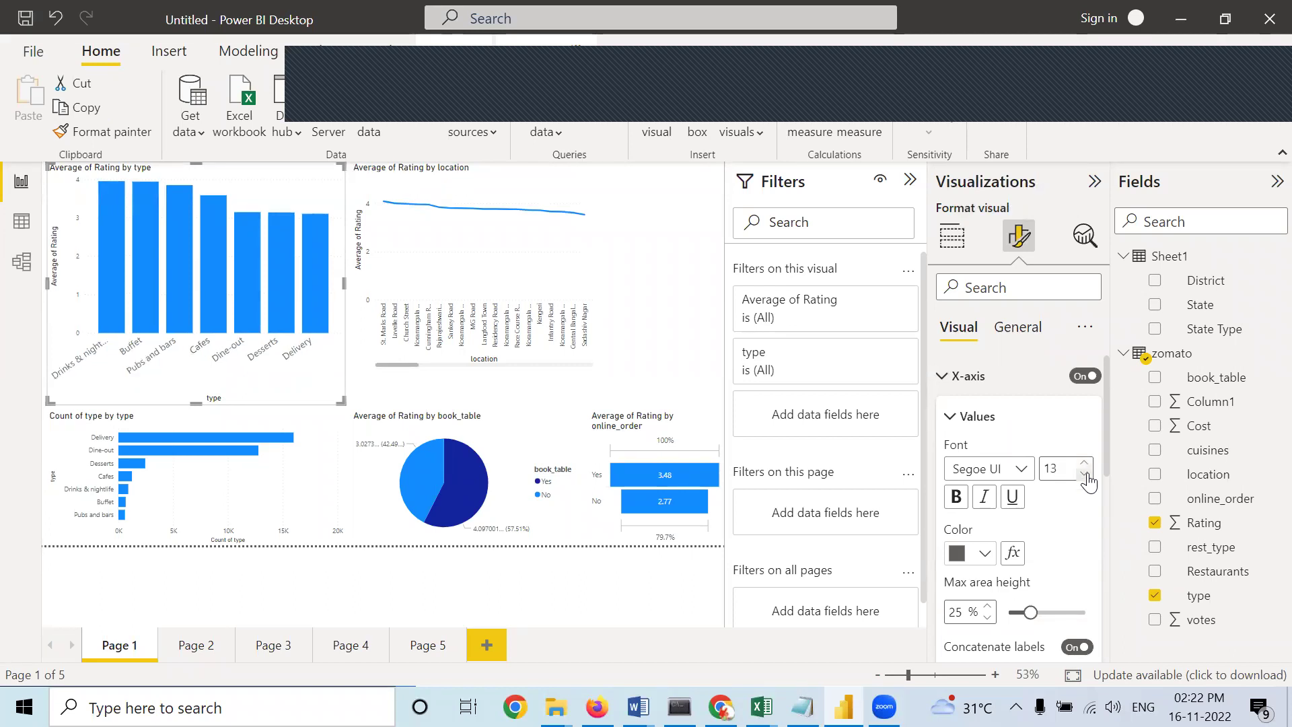
{"action": "left_click", "coordinate": [1084, 475]}
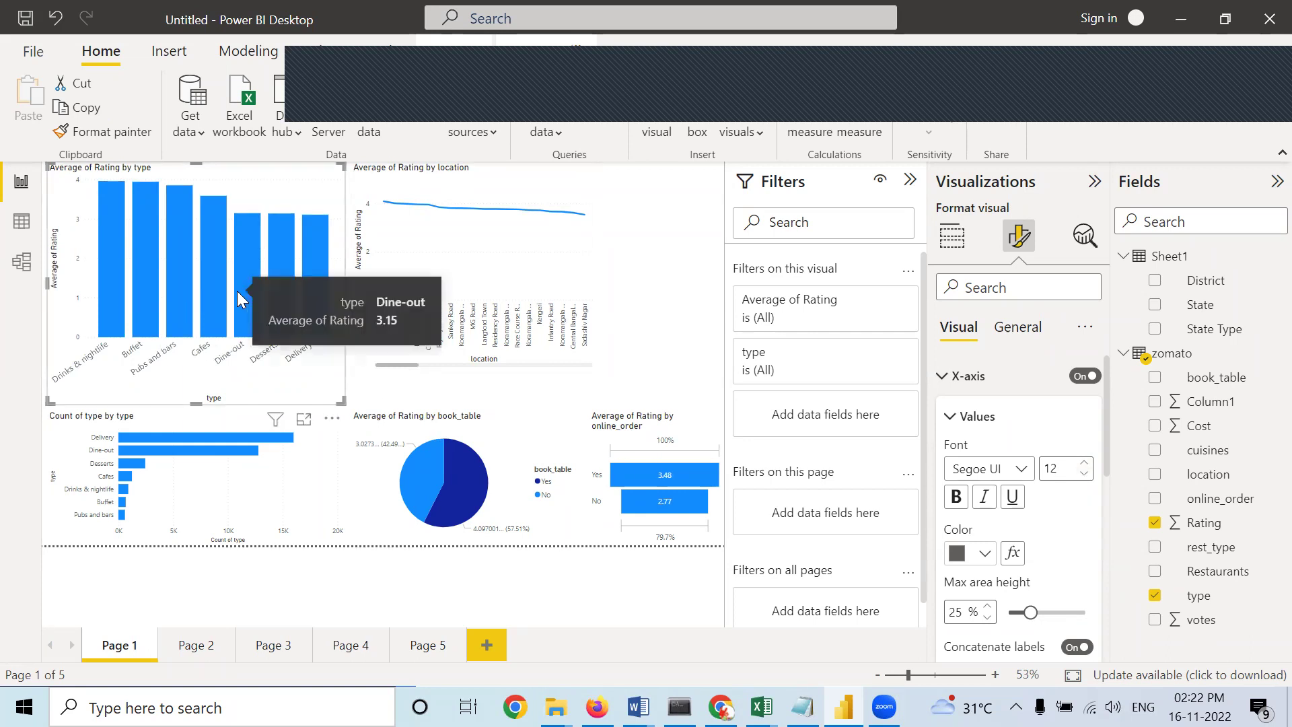
{"action": "left_click", "coordinate": [956, 498]}
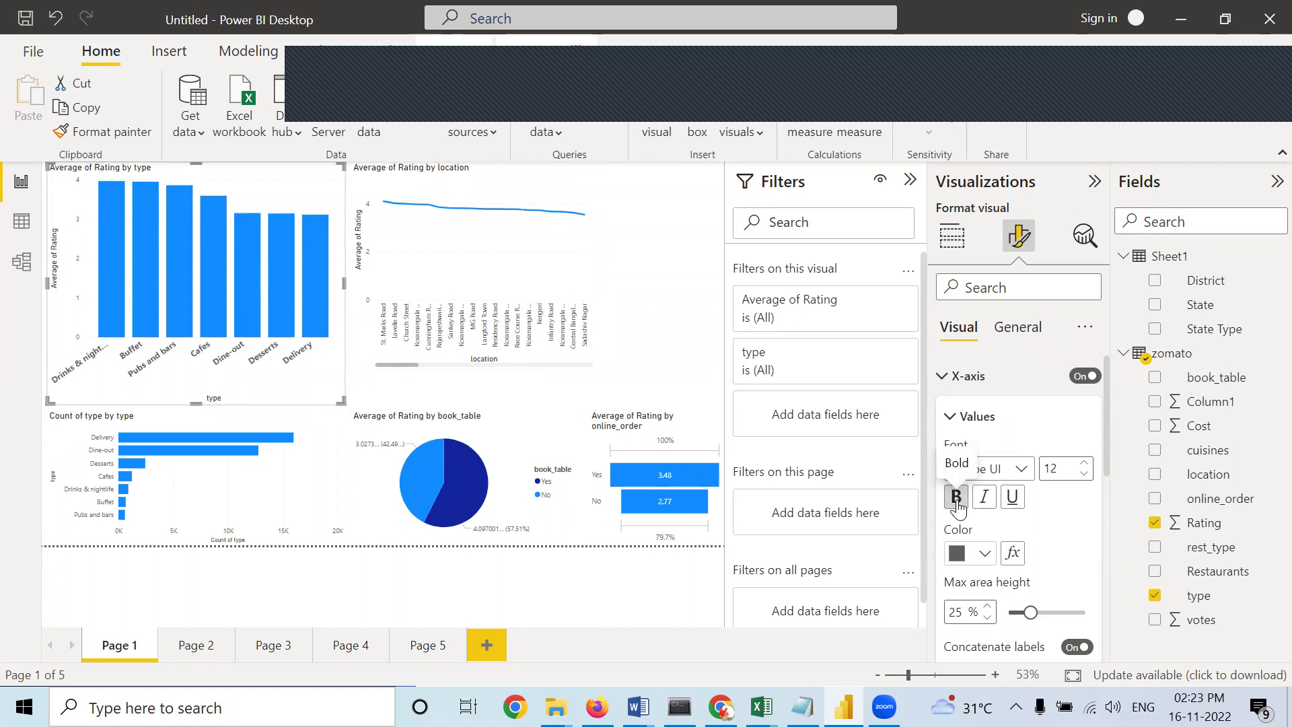
{"action": "left_click", "coordinate": [985, 554]}
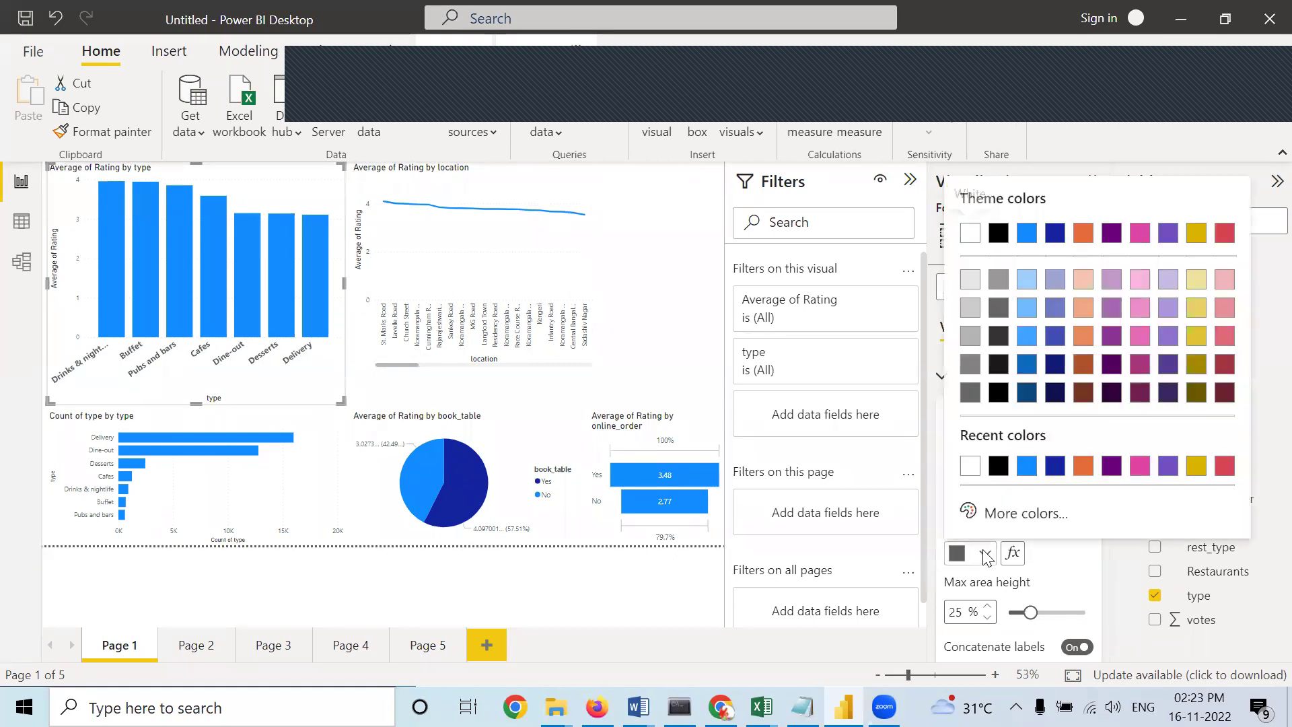
{"action": "left_click", "coordinate": [1065, 563]}
Set the column chart's x-axis title text to "Restaurant Types", correcting the spelling mistakes in the entry.
{"action": "scroll", "coordinate": [1065, 562], "scroll_direction": "down", "scroll_amount": 4}
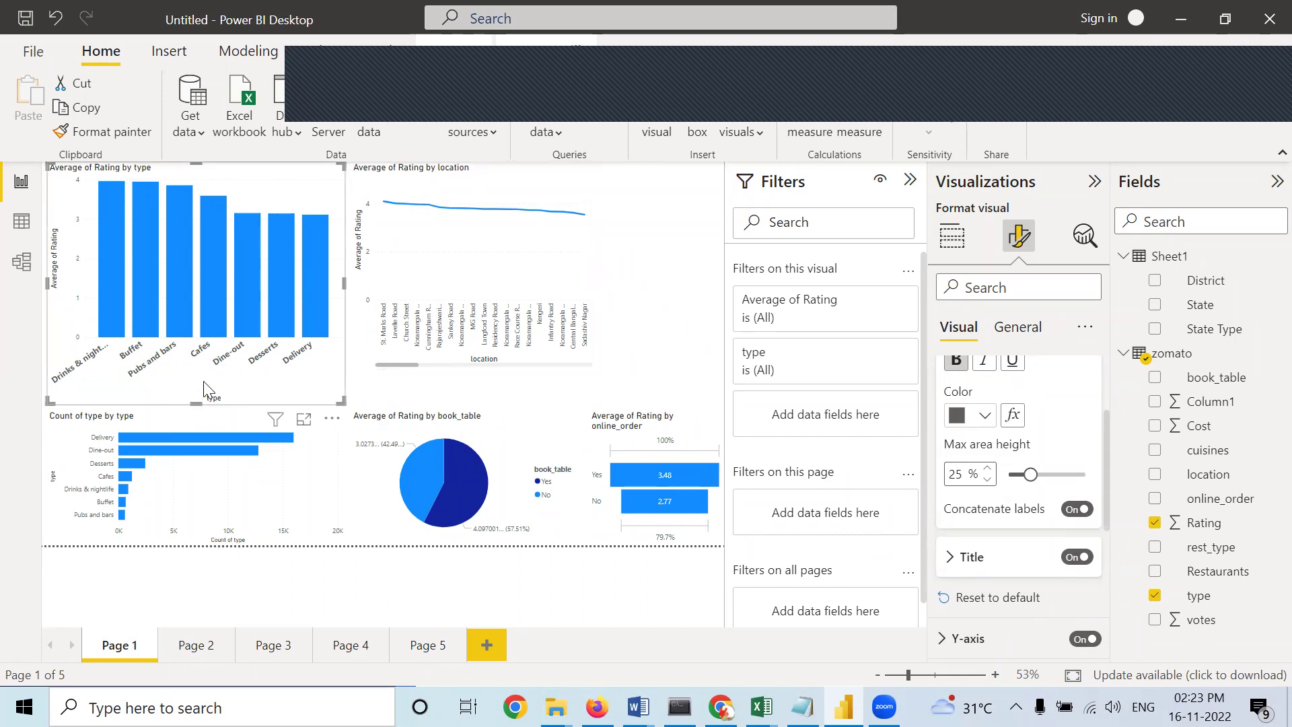
{"action": "left_click", "coordinate": [961, 569]}
{"action": "left_click", "coordinate": [1009, 615]}
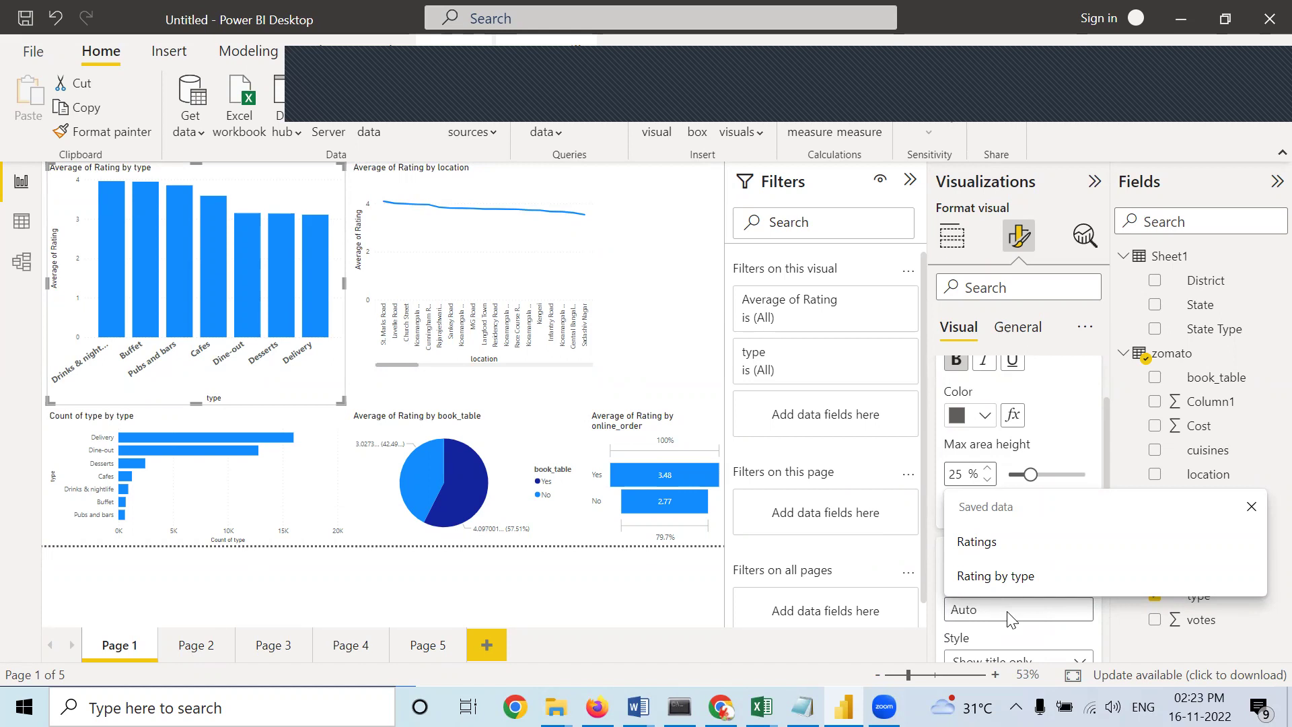
{"action": "type", "text": "Retur"}
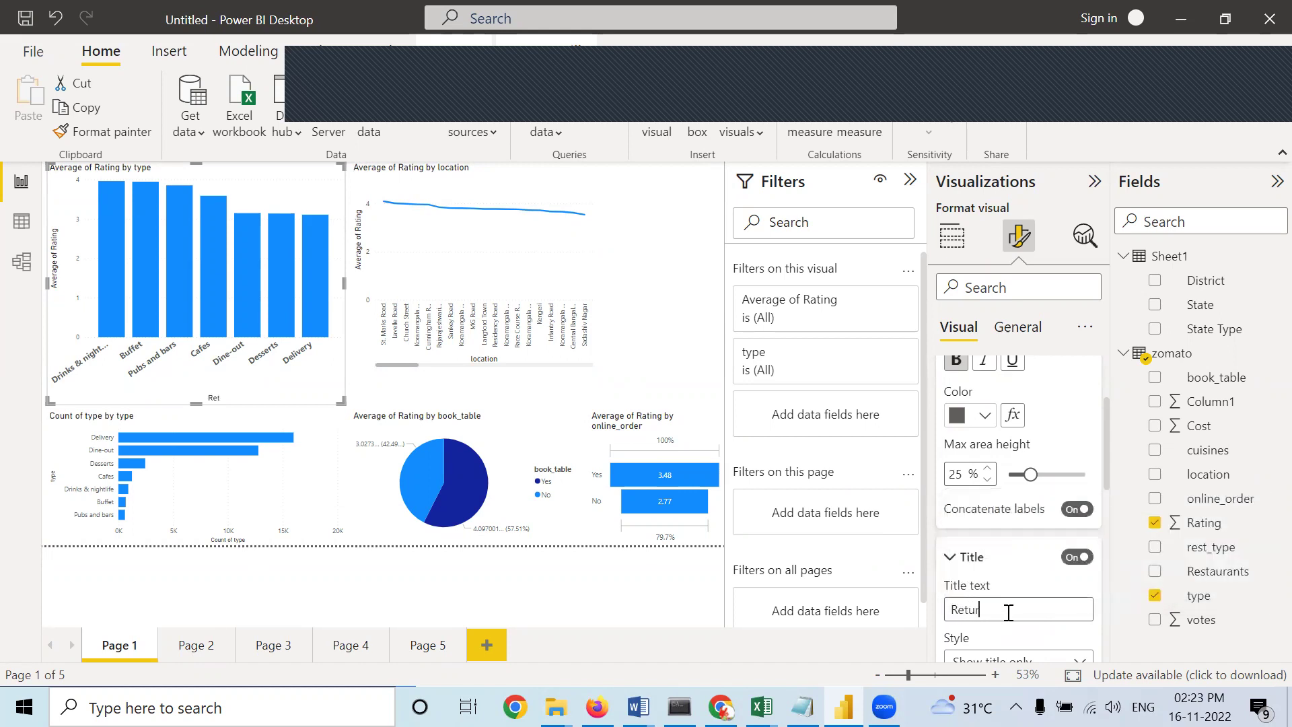
{"action": "type", "text": "ant Tyes"}
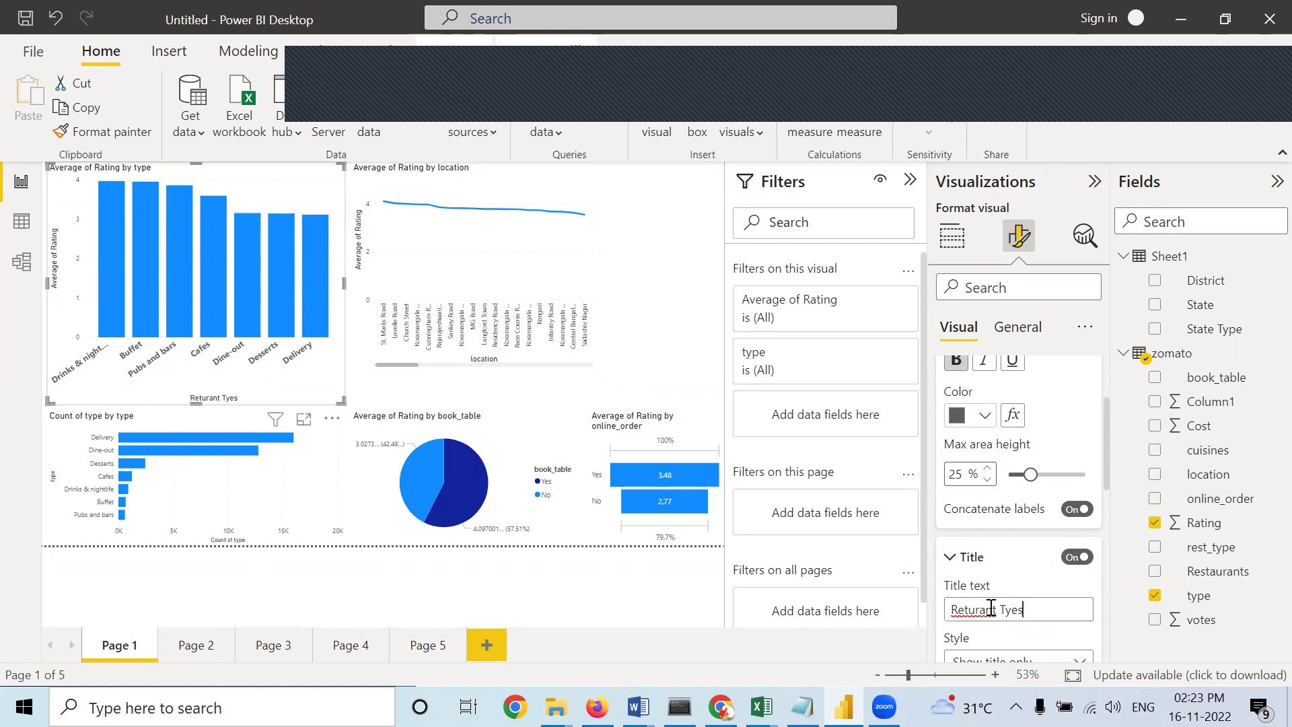
{"action": "right_click", "coordinate": [981, 609]}
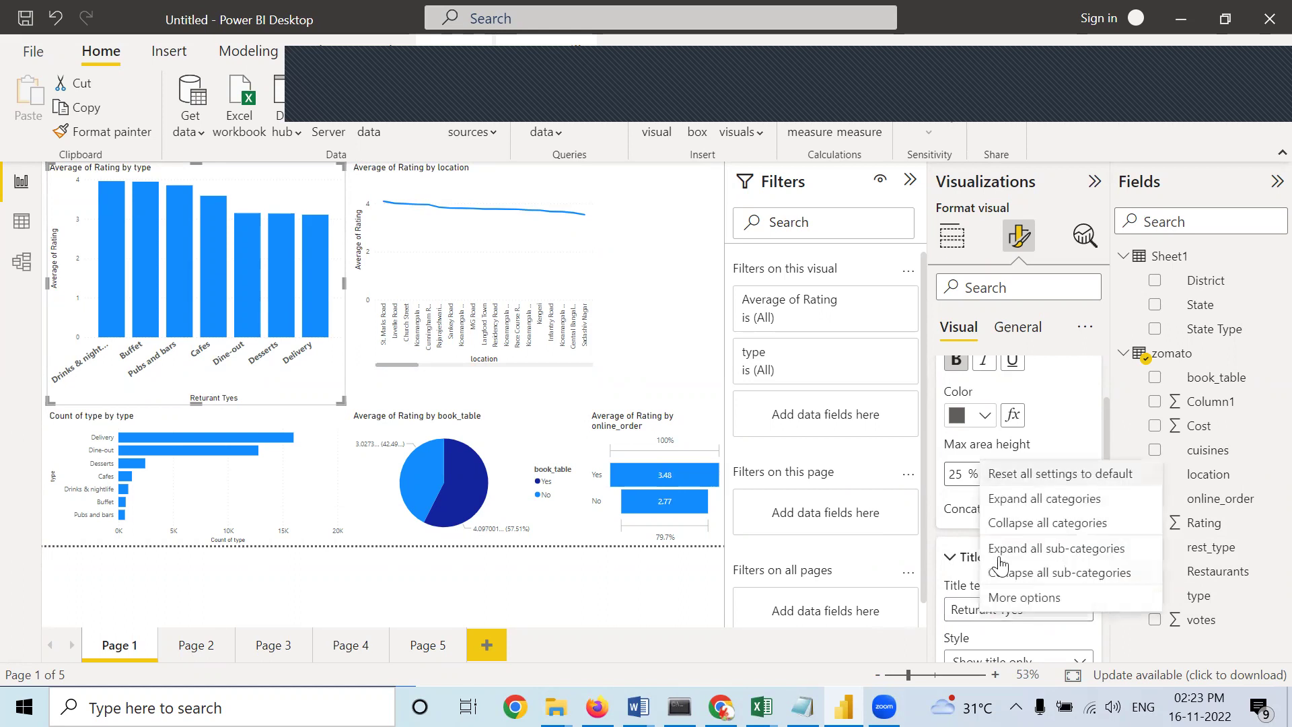
{"action": "left_click", "coordinate": [979, 611]}
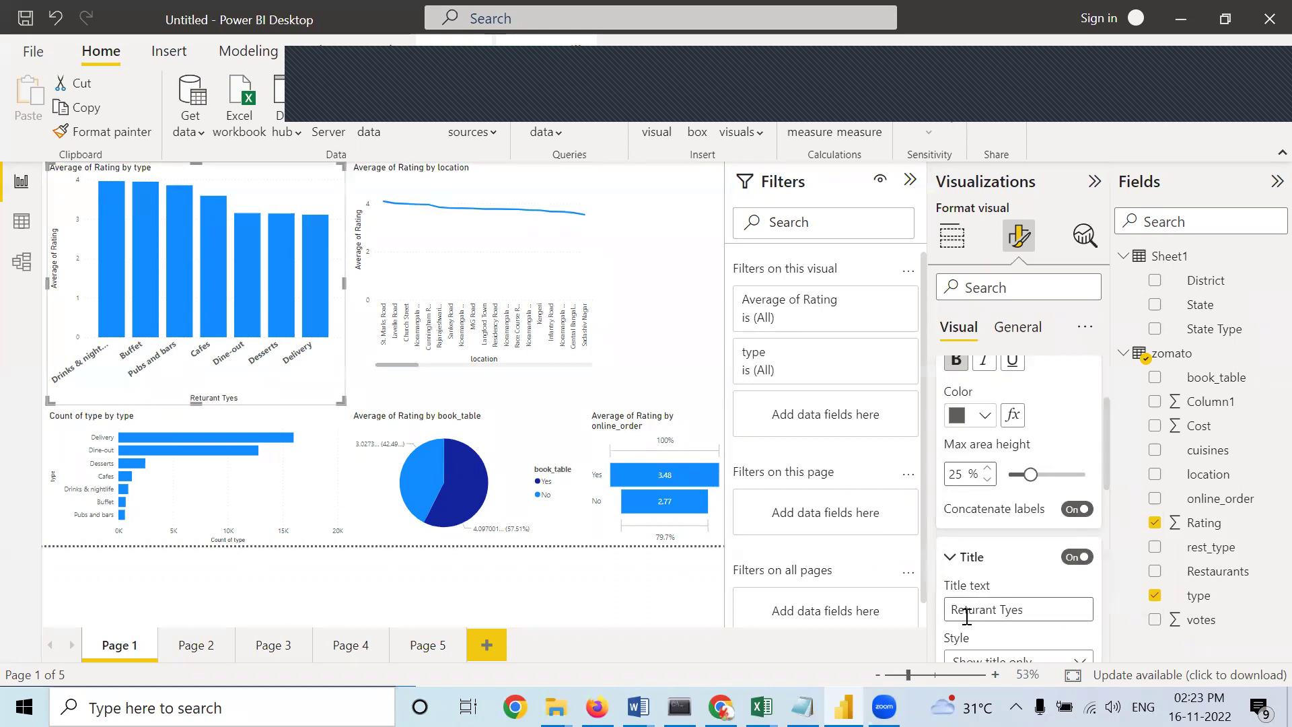
{"action": "left_click", "coordinate": [965, 609]}
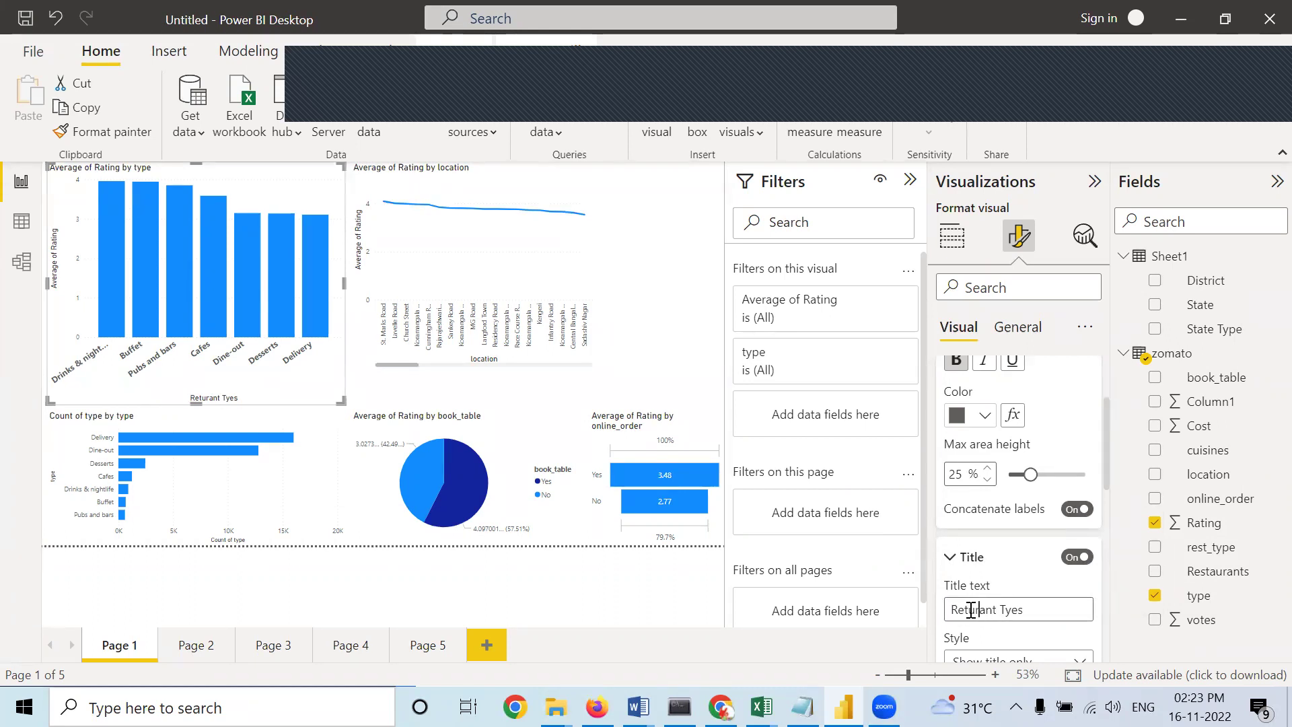
{"action": "key", "text": "Delete"}
{"action": "type", "text": "sta"}
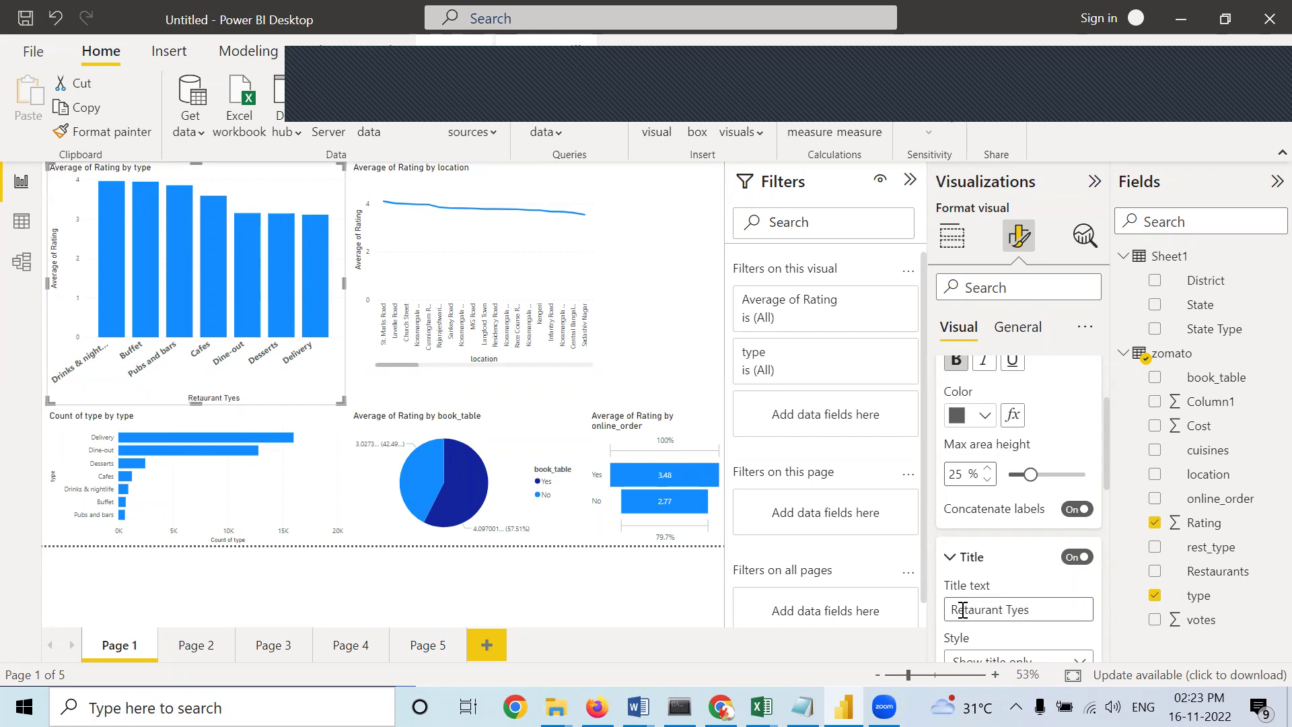
{"action": "right_click", "coordinate": [965, 616]}
{"action": "left_click", "coordinate": [996, 490]}
{"action": "left_click", "coordinate": [1023, 614]}
{"action": "type", "text": "p"}
{"action": "left_click", "coordinate": [857, 631]}
Format the column chart's x-axis title with font size 16, bold and a dark red color.
{"action": "scroll", "coordinate": [1034, 550], "scroll_direction": "down", "scroll_amount": 3}
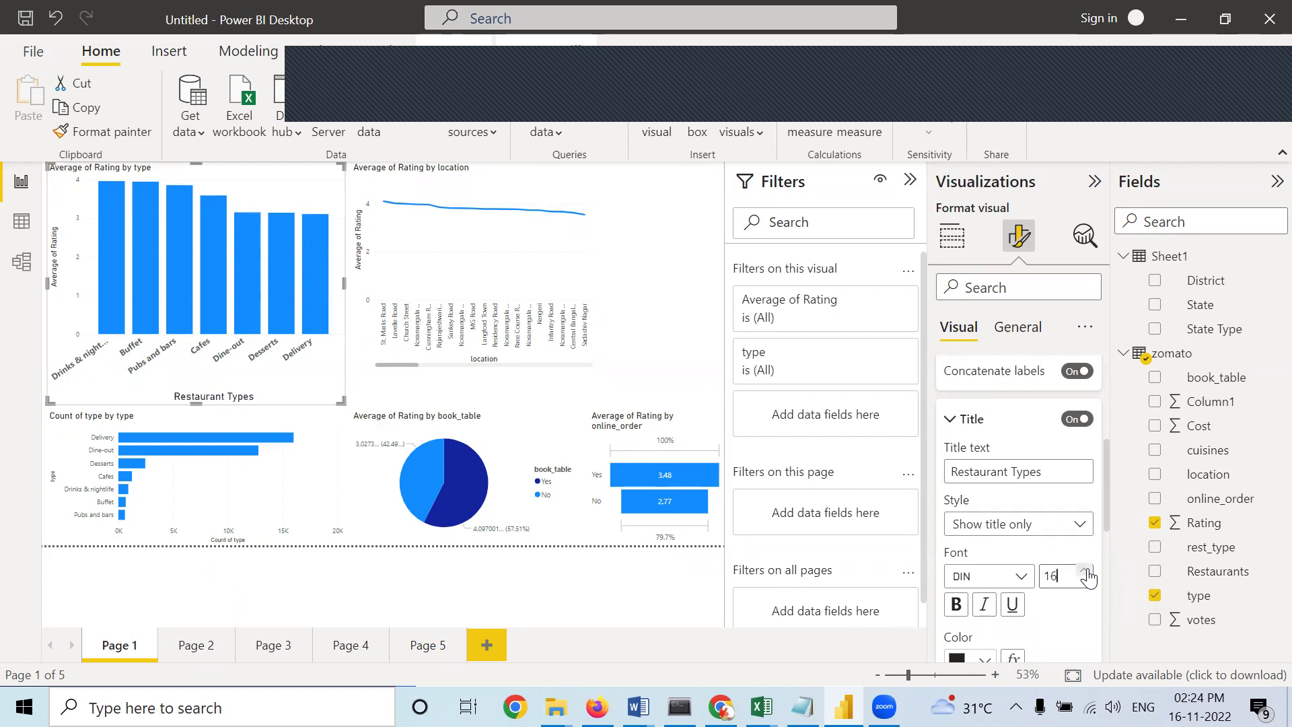
{"action": "left_click", "coordinate": [955, 604]}
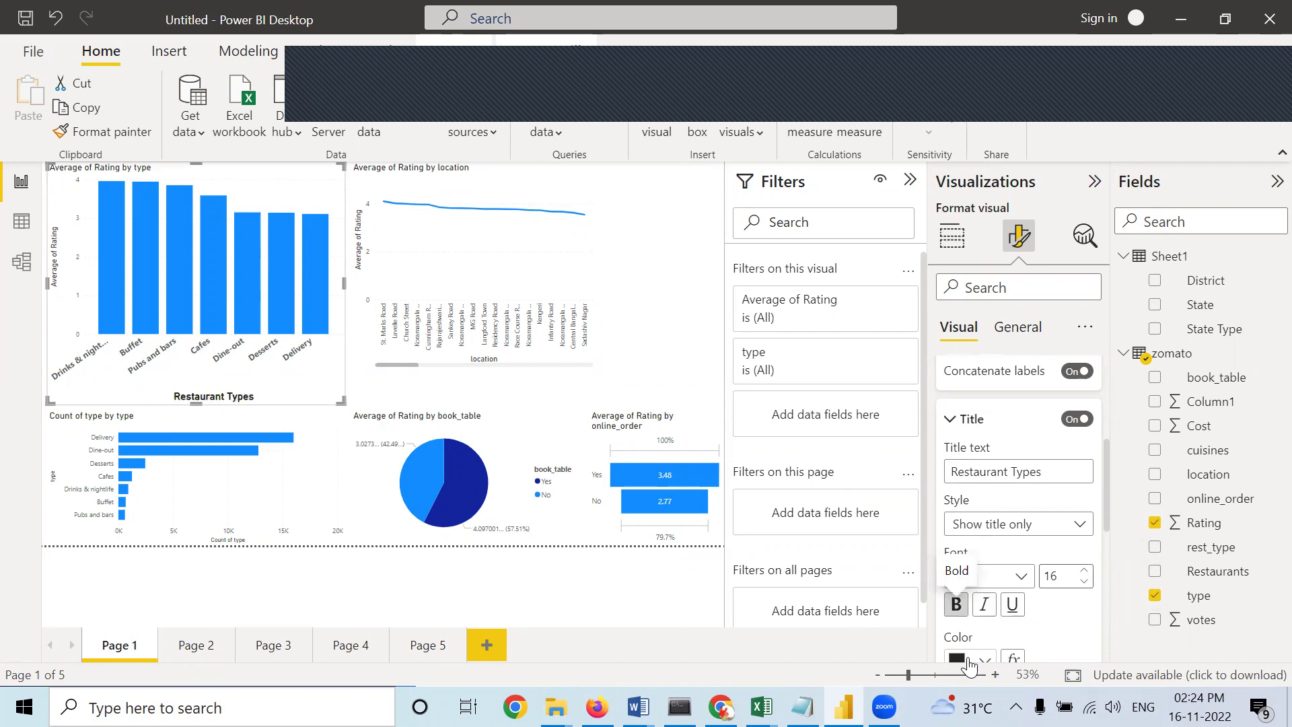
{"action": "scroll", "coordinate": [961, 643], "scroll_direction": "down", "scroll_amount": 1}
{"action": "left_click", "coordinate": [985, 569]}
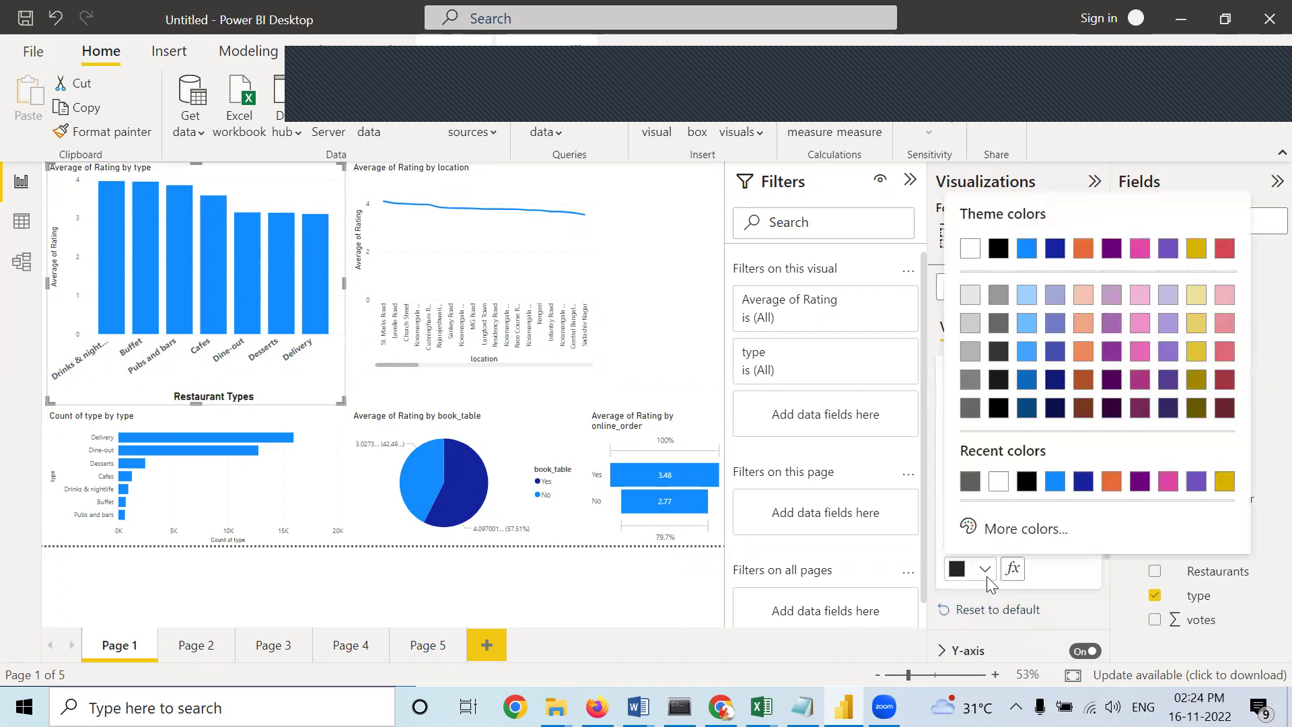
{"action": "left_click", "coordinate": [1222, 381]}
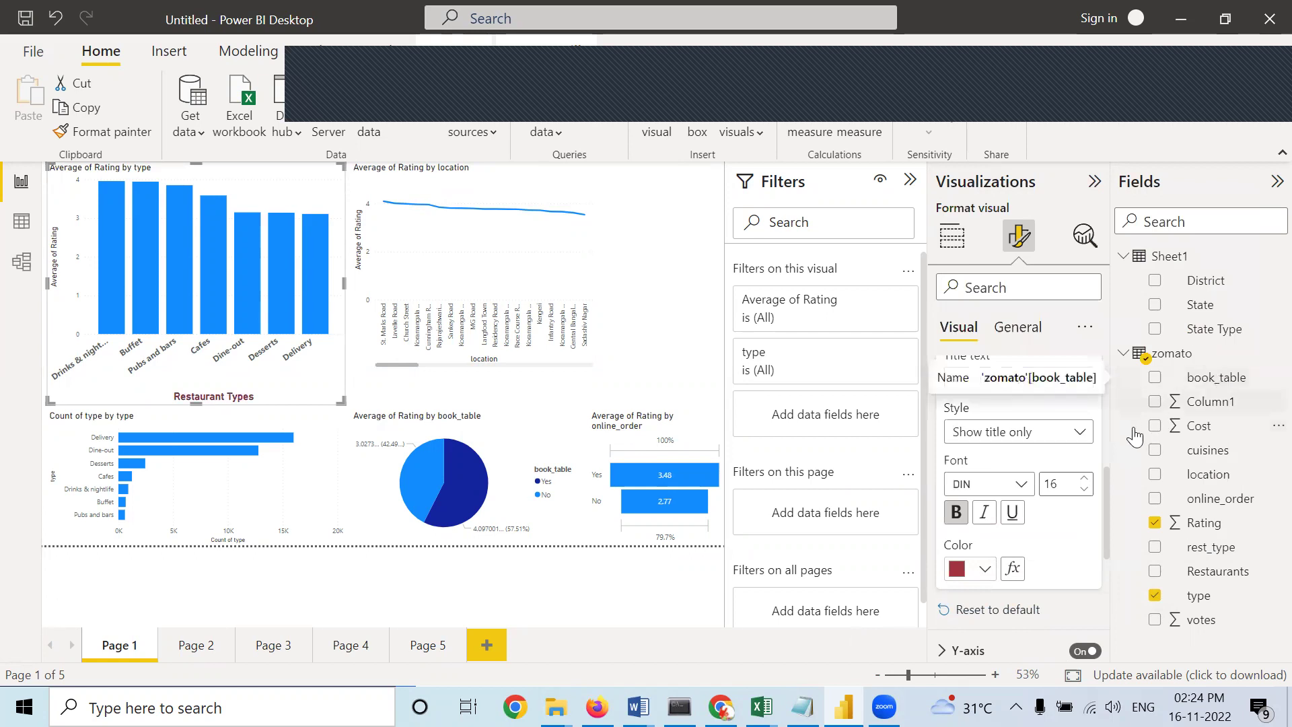
Set the column chart's y-axis values to font size 15 and bold.
{"action": "scroll", "coordinate": [1009, 572], "scroll_direction": "down", "scroll_amount": 3}
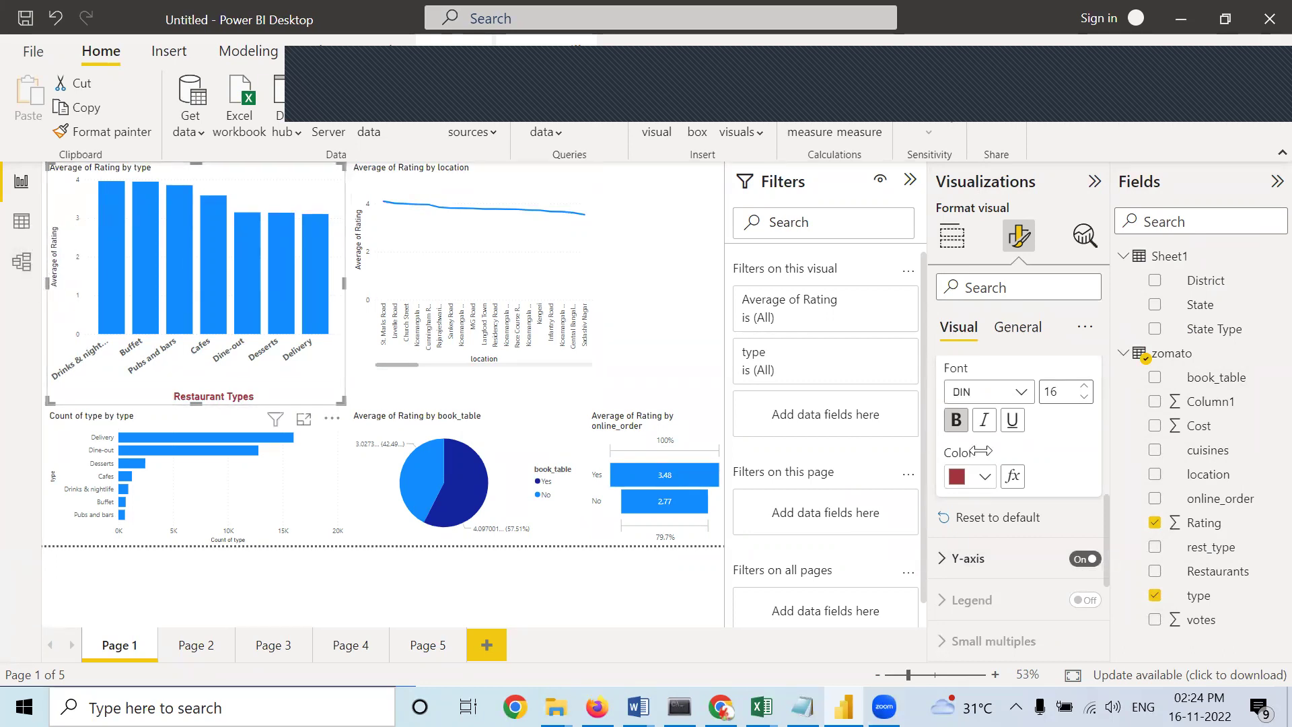
{"action": "scroll", "coordinate": [1010, 482], "scroll_direction": "down", "scroll_amount": 1}
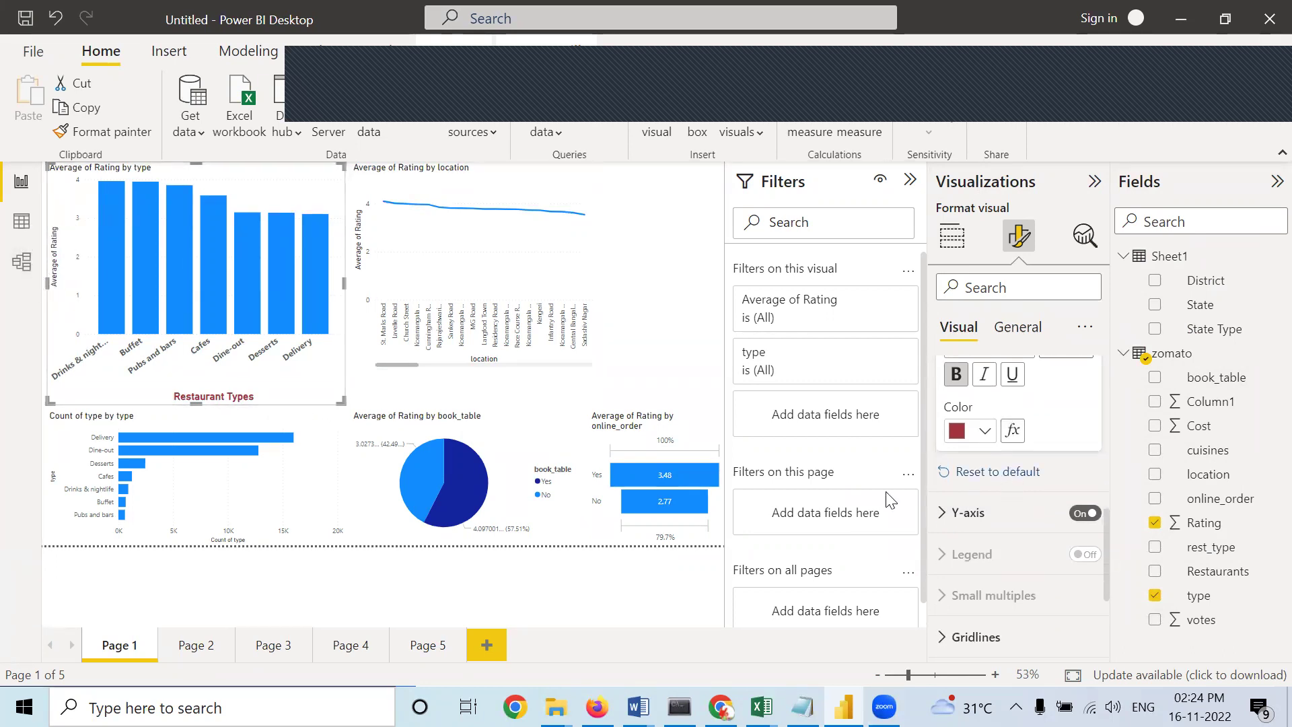
{"action": "left_click", "coordinate": [942, 513]}
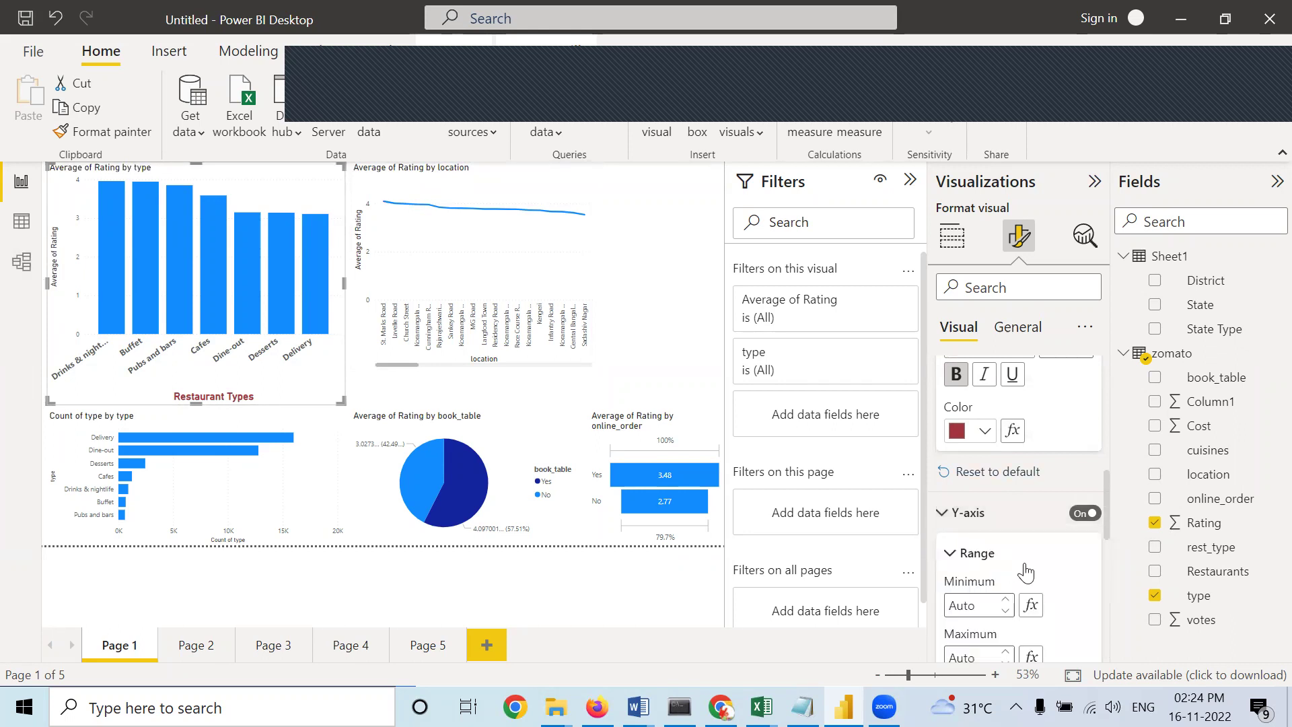
{"action": "scroll", "coordinate": [1025, 570], "scroll_direction": "down", "scroll_amount": 3}
{"action": "scroll", "coordinate": [1028, 571], "scroll_direction": "down", "scroll_amount": 2}
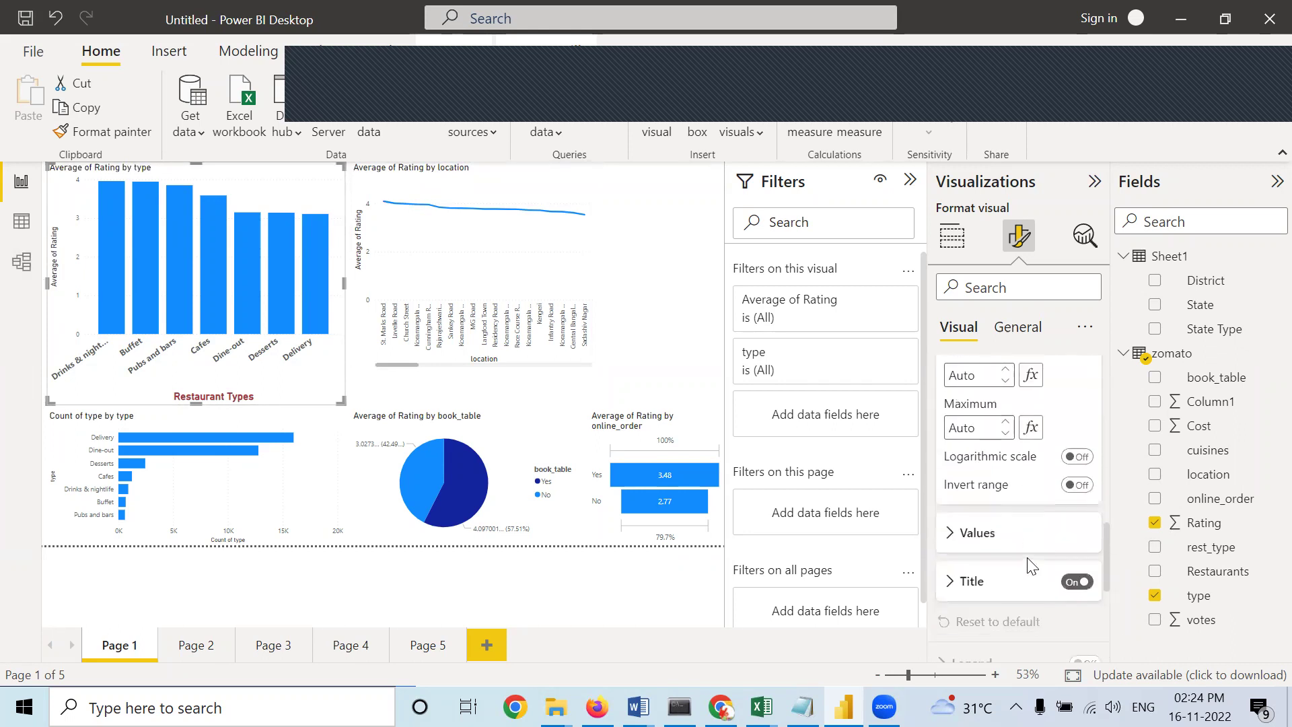
{"action": "left_click", "coordinate": [946, 535]}
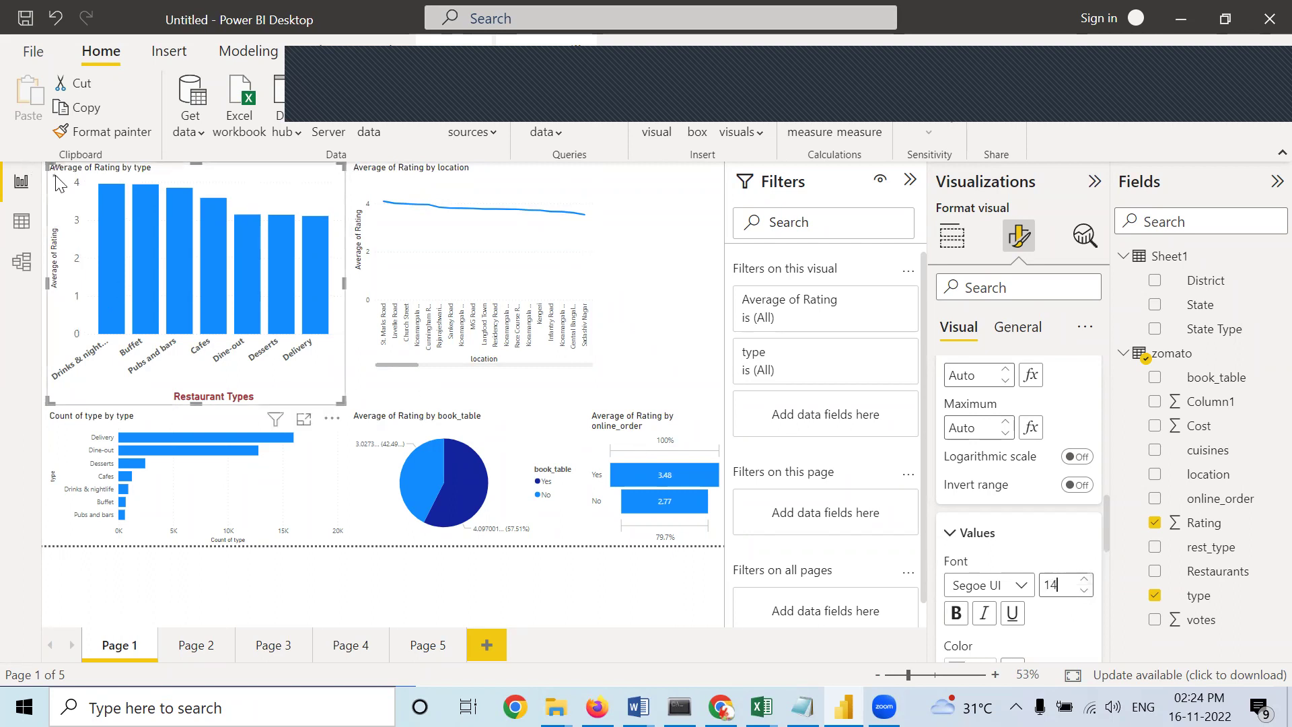
{"action": "key", "text": "Up"}
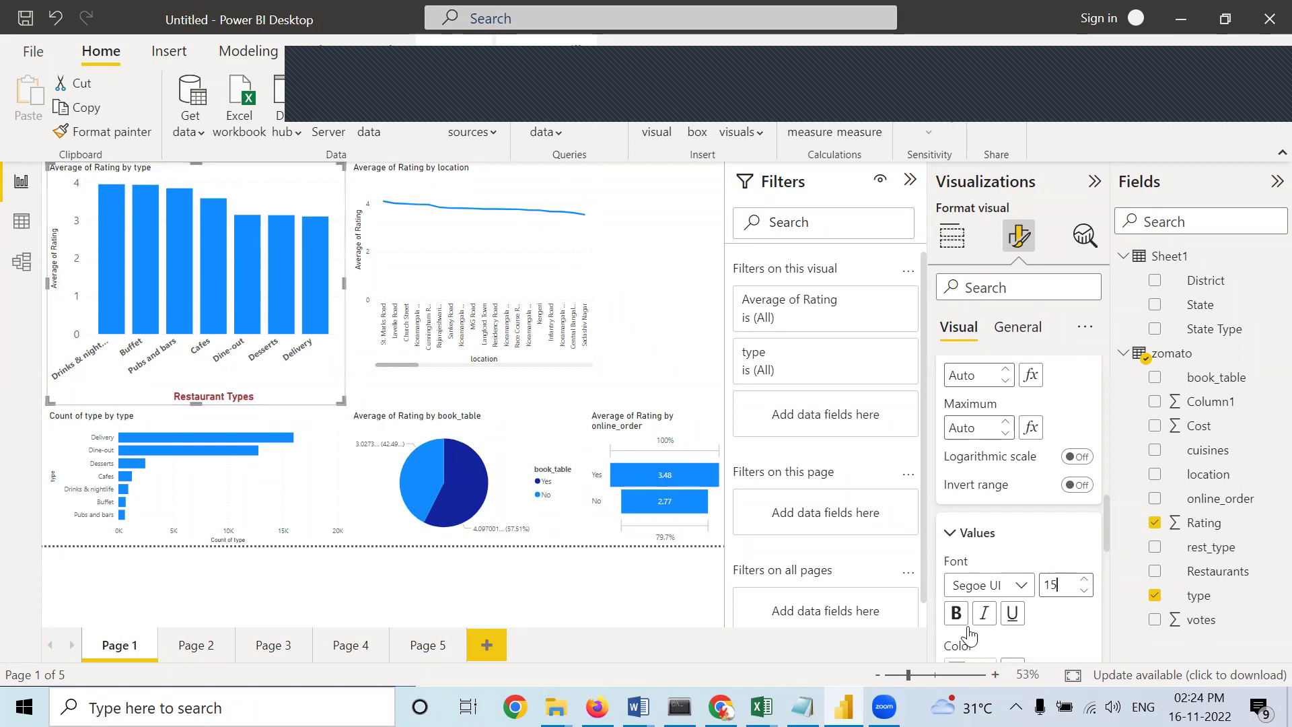
{"action": "left_click", "coordinate": [953, 613]}
Format the column chart's y-axis title in Comic Sans MS, size 15, bold, with the recently used dark red color.
{"action": "scroll", "coordinate": [1010, 592], "scroll_direction": "down", "scroll_amount": 2}
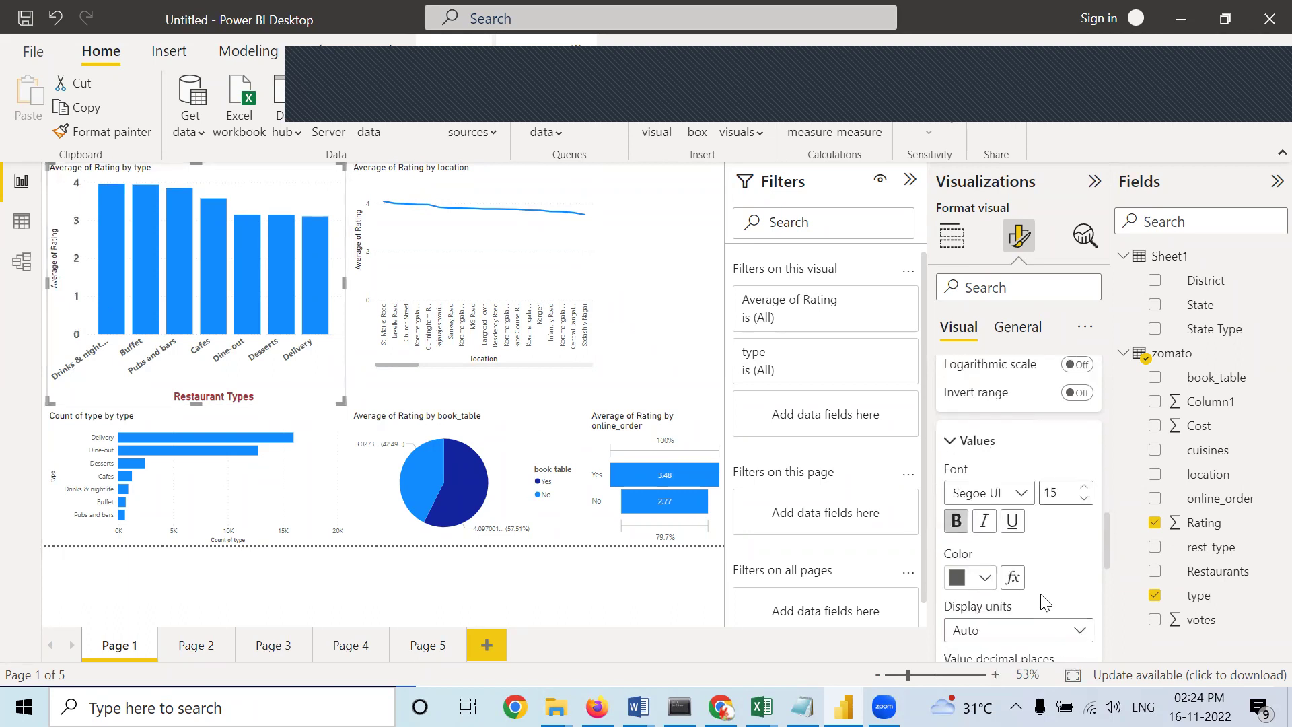
{"action": "scroll", "coordinate": [1009, 592], "scroll_direction": "down", "scroll_amount": 4}
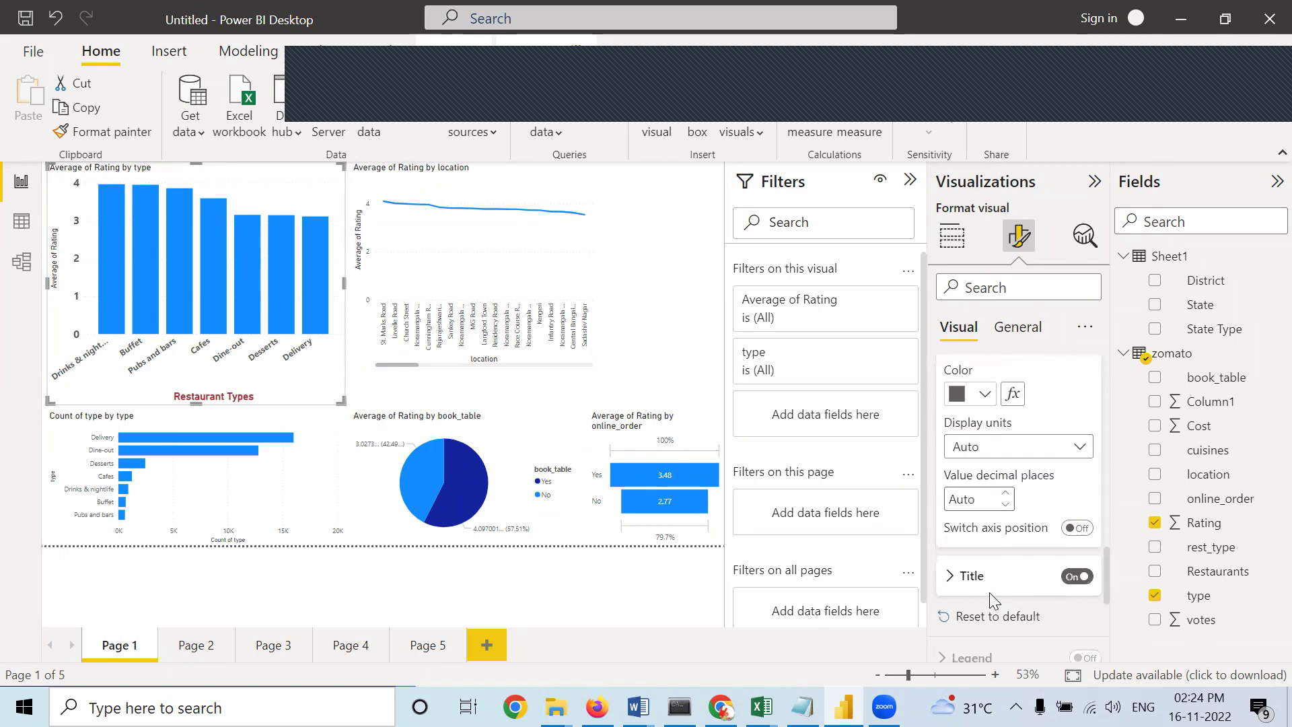
{"action": "left_click", "coordinate": [967, 585]}
{"action": "scroll", "coordinate": [1015, 588], "scroll_direction": "down", "scroll_amount": 2}
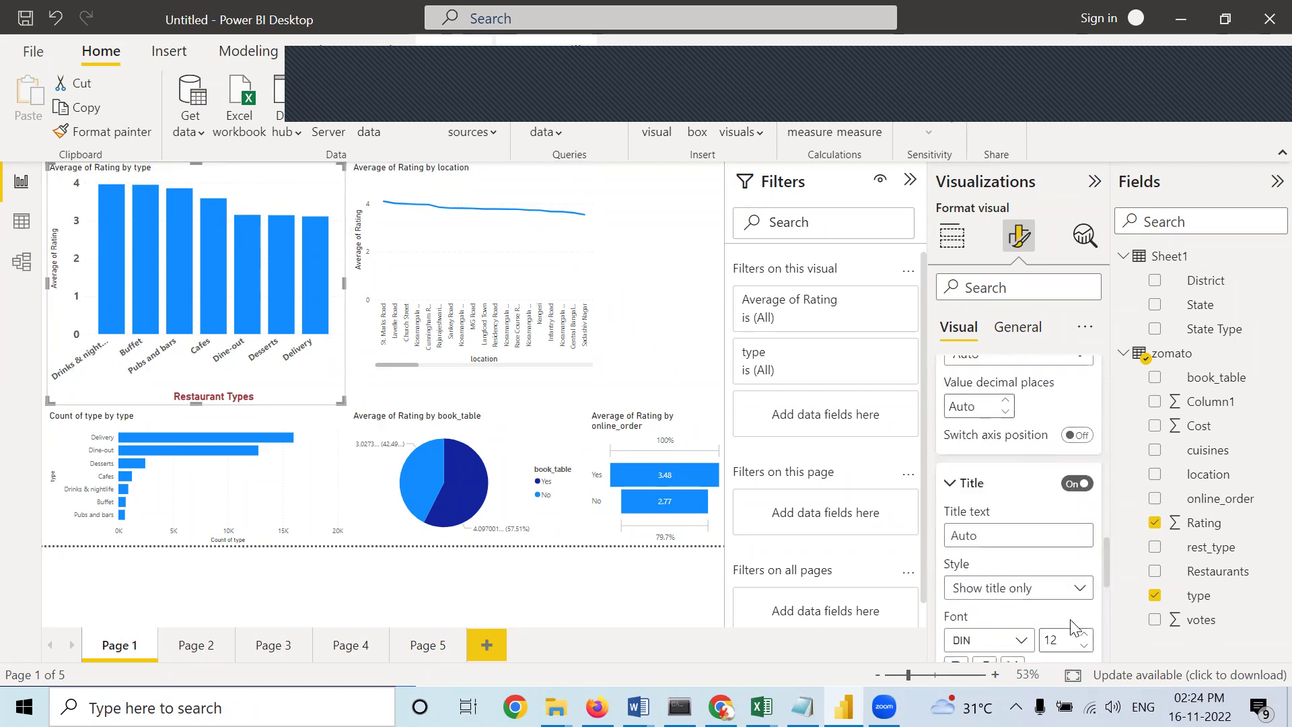
{"action": "scroll", "coordinate": [1002, 597], "scroll_direction": "down", "scroll_amount": 1}
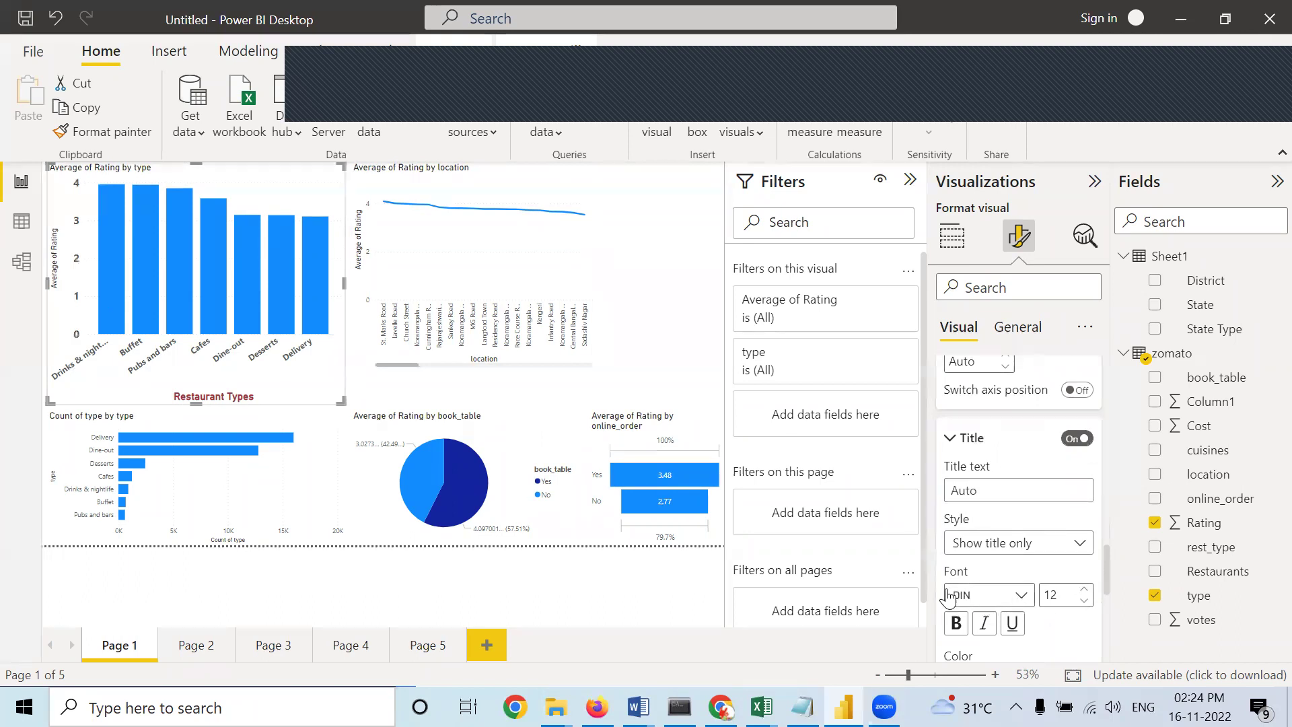
{"action": "left_click", "coordinate": [1016, 596]}
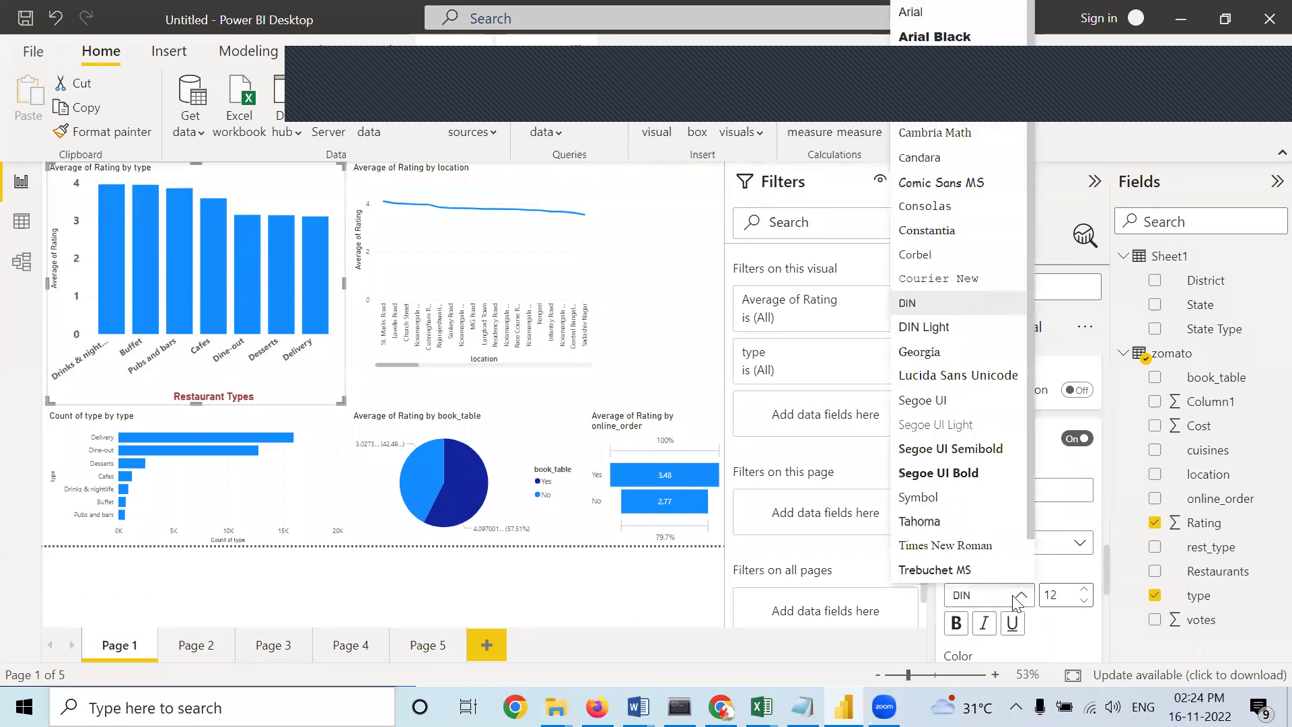
{"action": "left_click", "coordinate": [941, 183]}
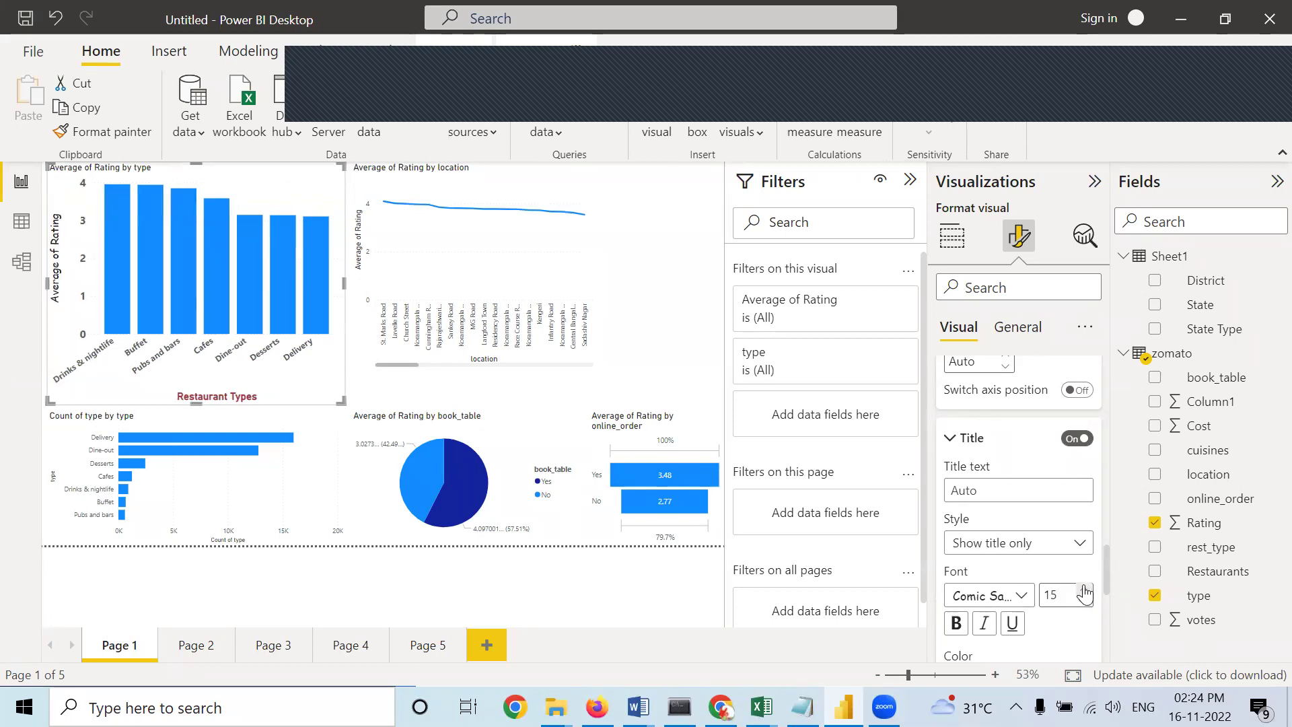
{"action": "left_click", "coordinate": [955, 623]}
{"action": "scroll", "coordinate": [998, 636], "scroll_direction": "down", "scroll_amount": 1}
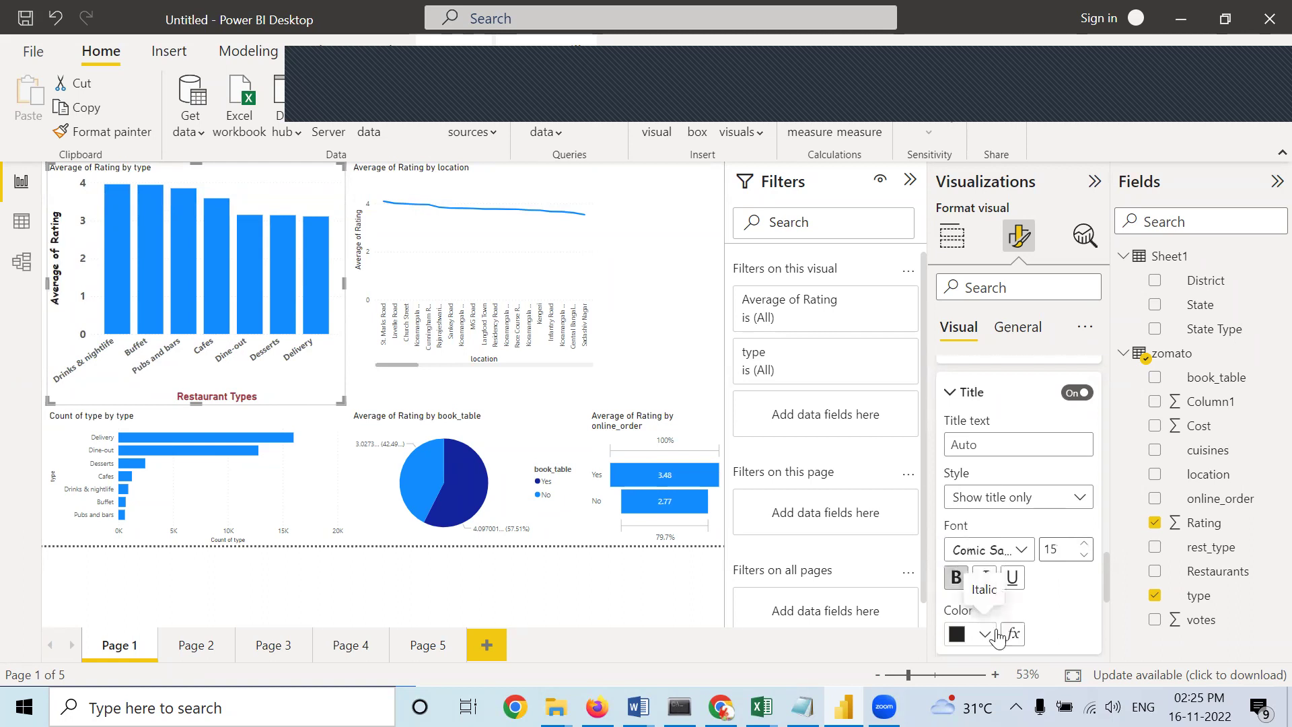
{"action": "scroll", "coordinate": [998, 637], "scroll_direction": "down", "scroll_amount": 2}
{"action": "left_click", "coordinate": [984, 541]}
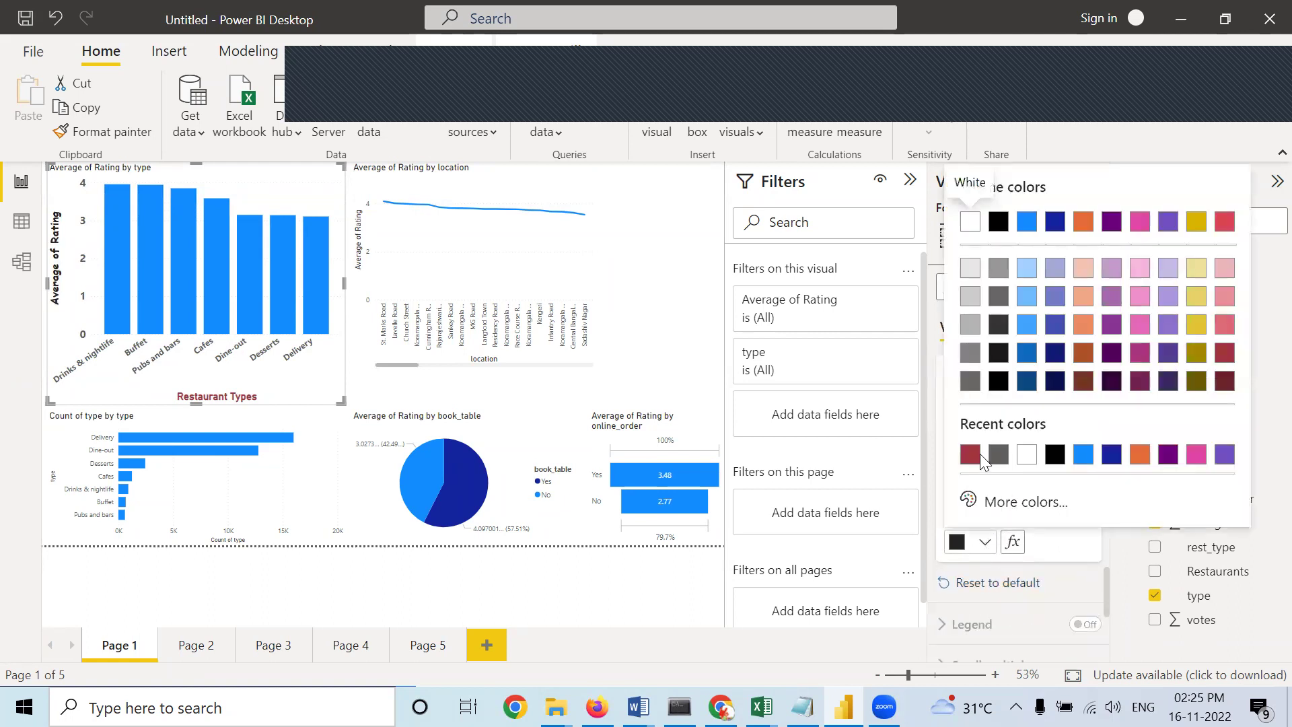
{"action": "left_click", "coordinate": [976, 455]}
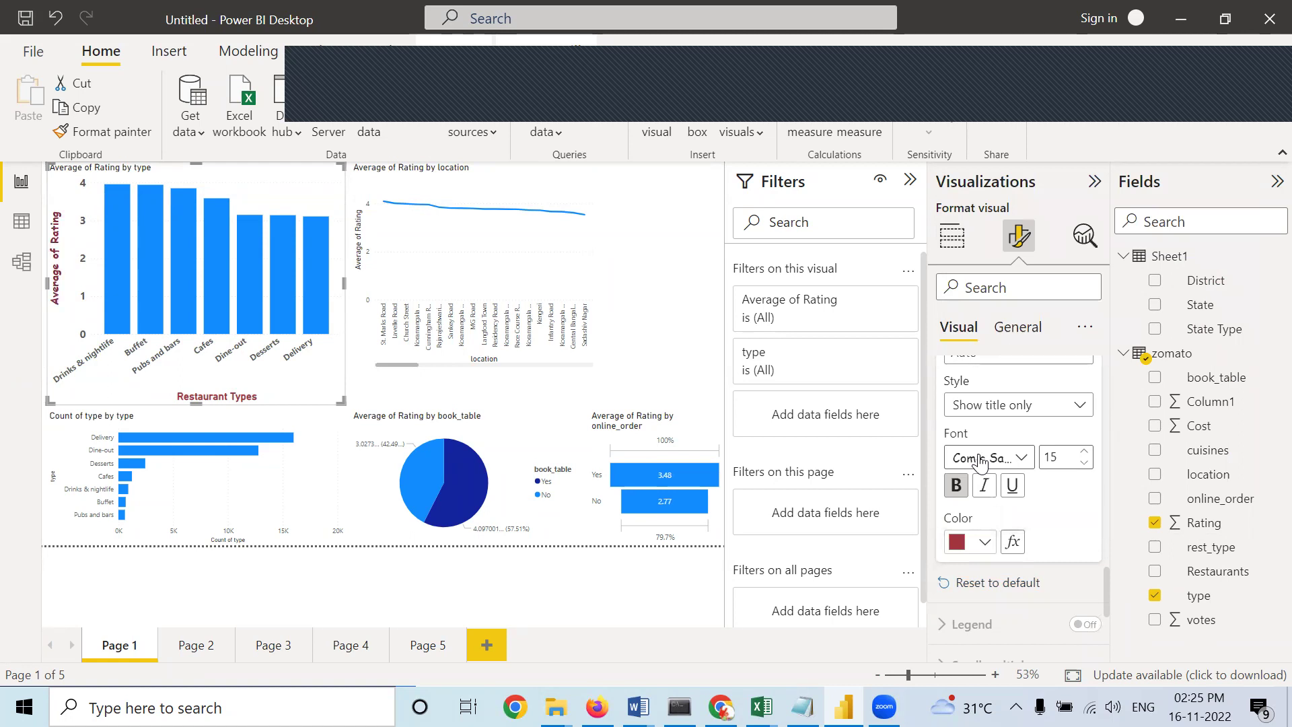
Color the column chart's horizontal gridlines black, try the Solid style and switch it to Dashed.
{"action": "scroll", "coordinate": [944, 538], "scroll_direction": "down", "scroll_amount": 4}
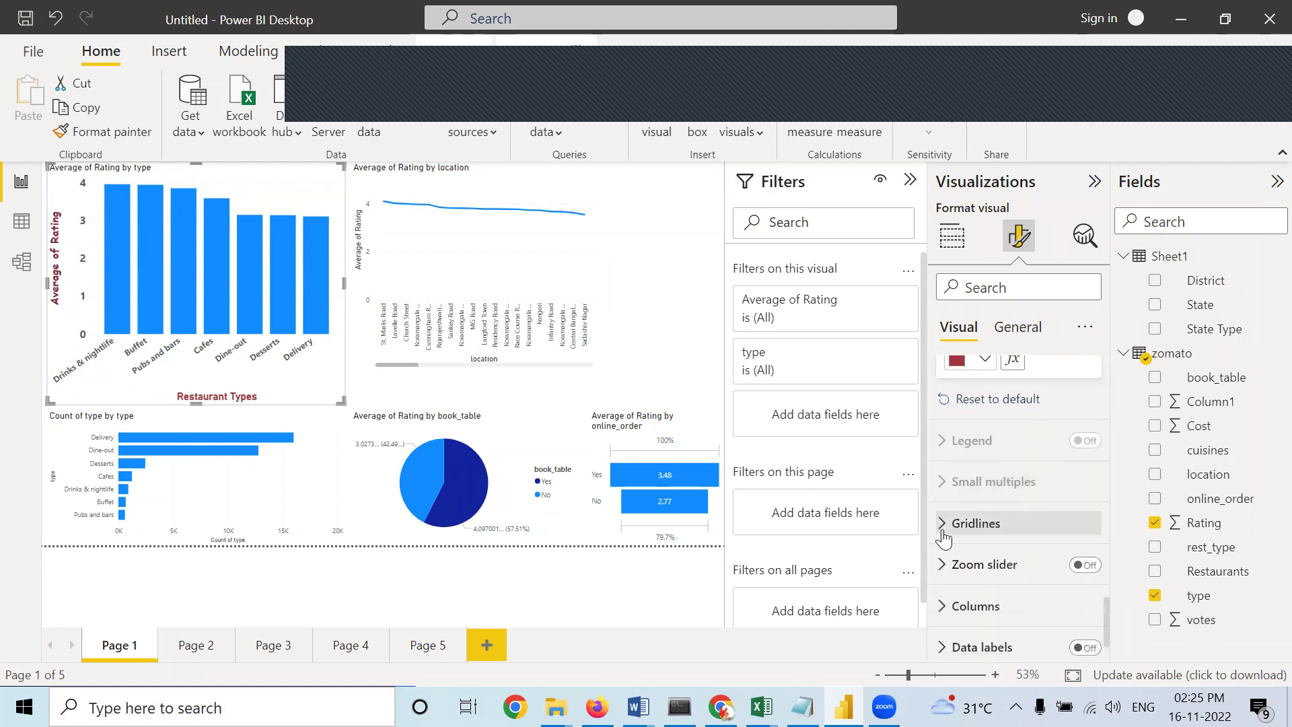
{"action": "left_click", "coordinate": [942, 532]}
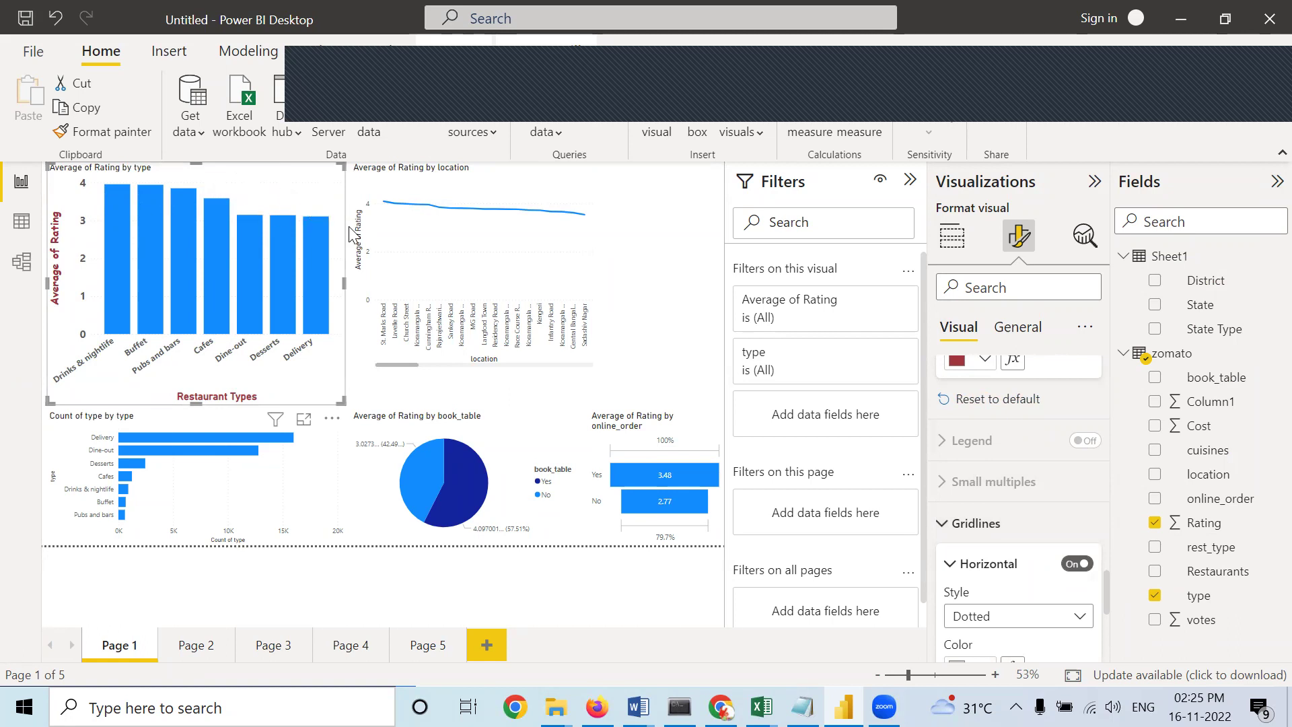
{"action": "scroll", "coordinate": [1023, 590], "scroll_direction": "down", "scroll_amount": 3}
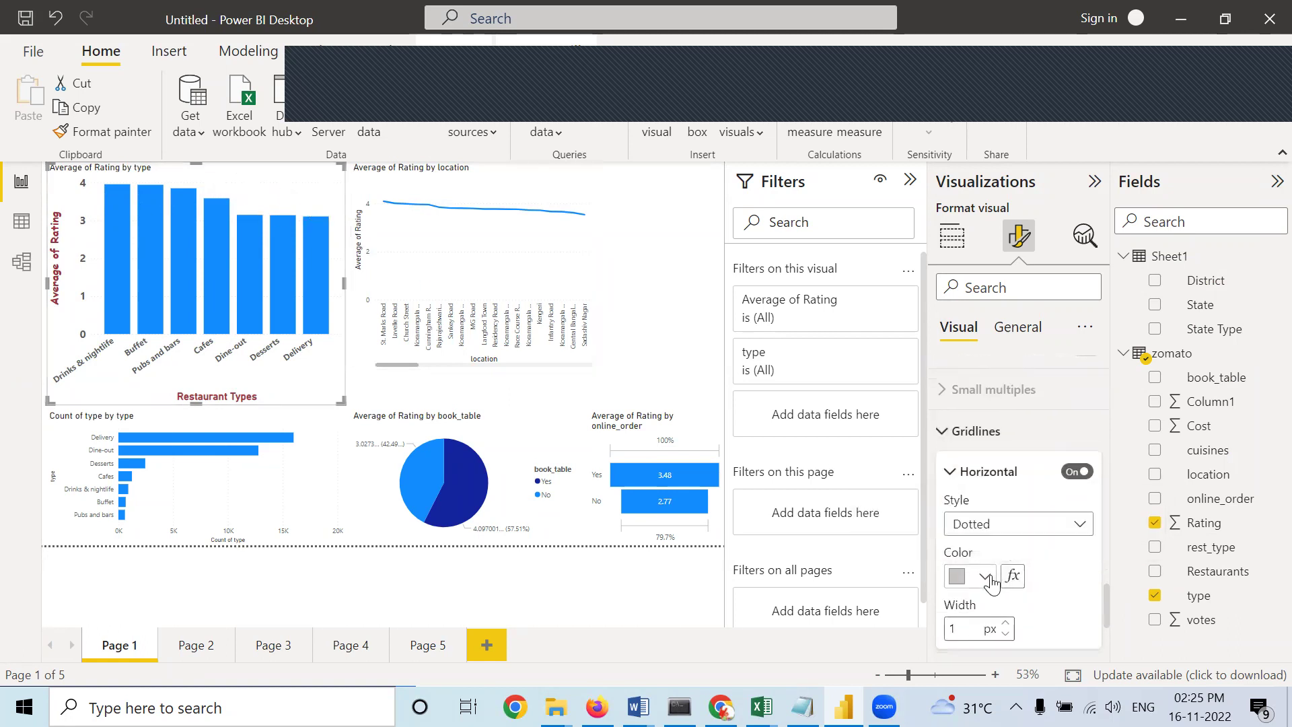
{"action": "left_click", "coordinate": [984, 576]}
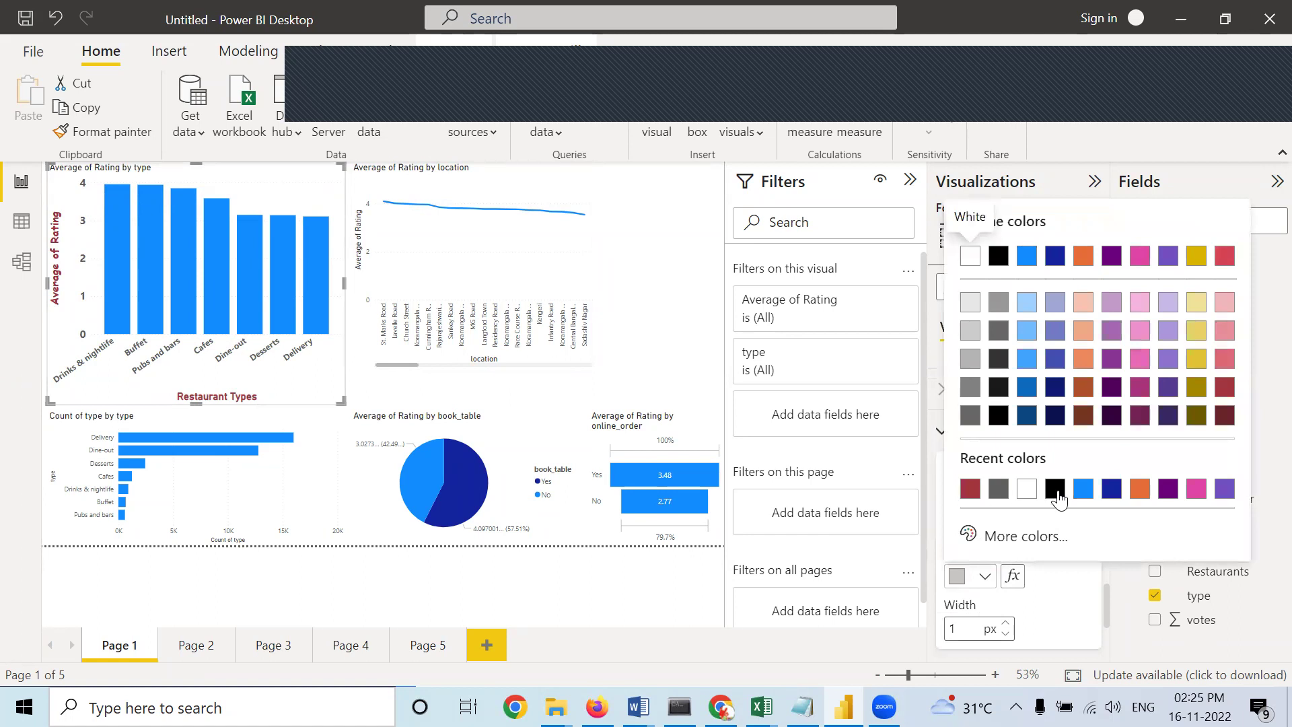
{"action": "left_click", "coordinate": [1055, 489]}
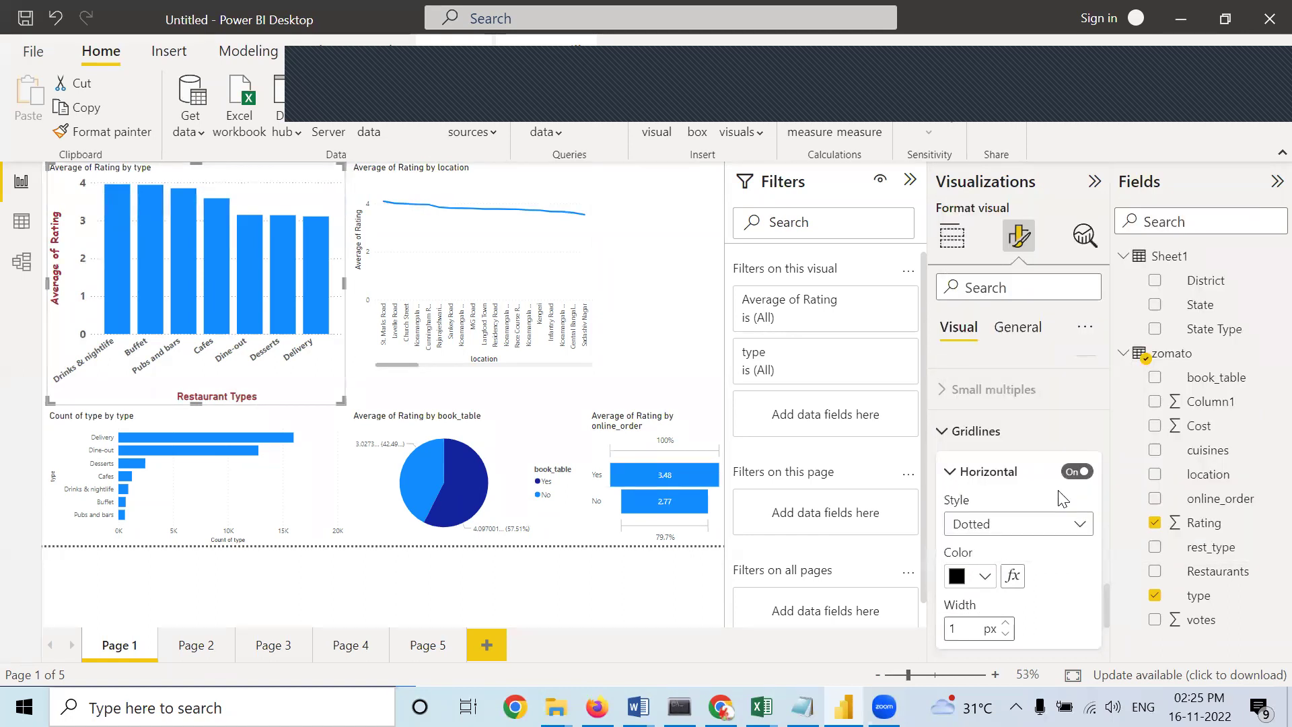
{"action": "left_click", "coordinate": [1075, 523]}
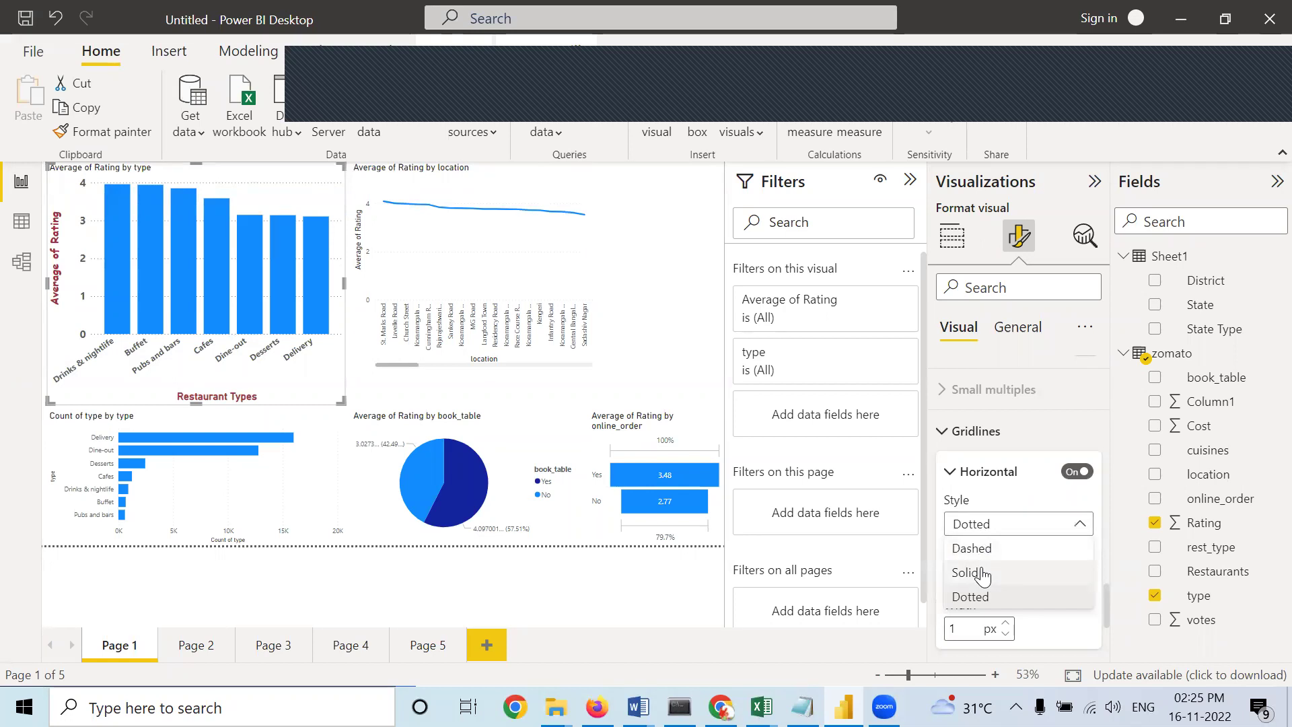
{"action": "left_click", "coordinate": [983, 573]}
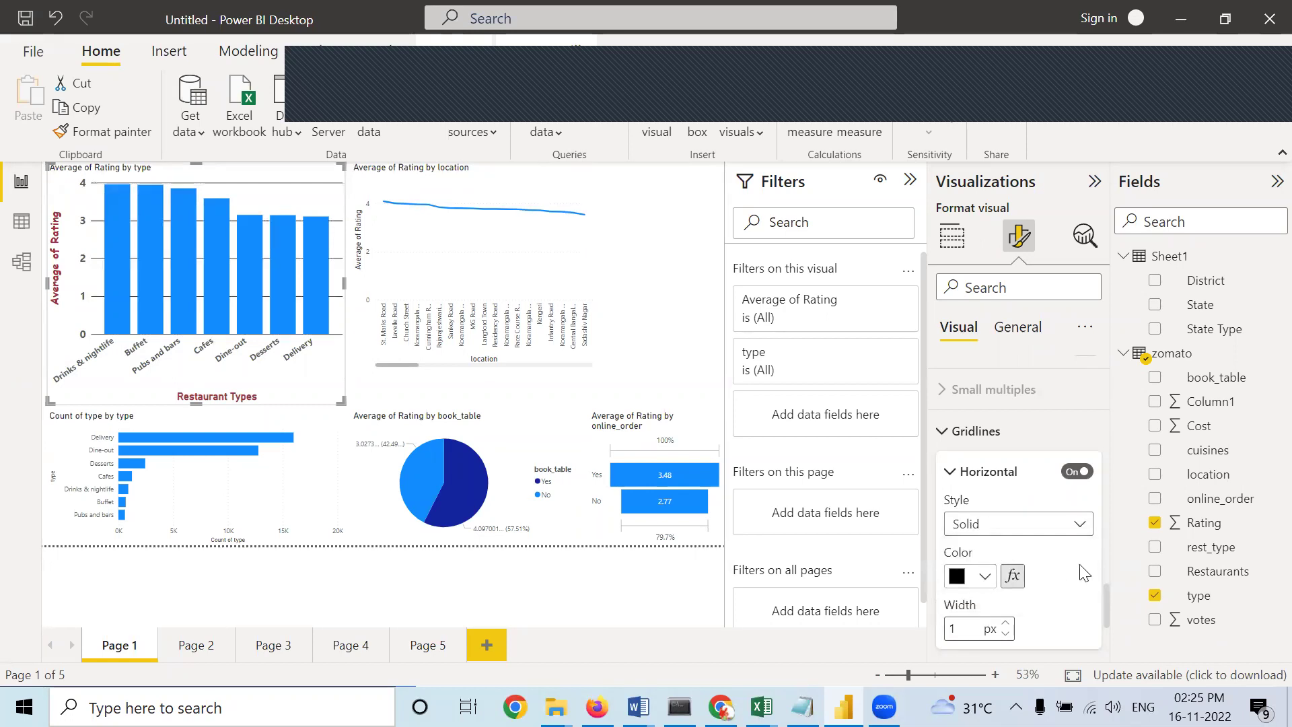
{"action": "left_click", "coordinate": [1075, 526]}
Open the color settings for the columns of the Average of Rating by type chart.
{"action": "scroll", "coordinate": [996, 560], "scroll_direction": "down", "scroll_amount": 3}
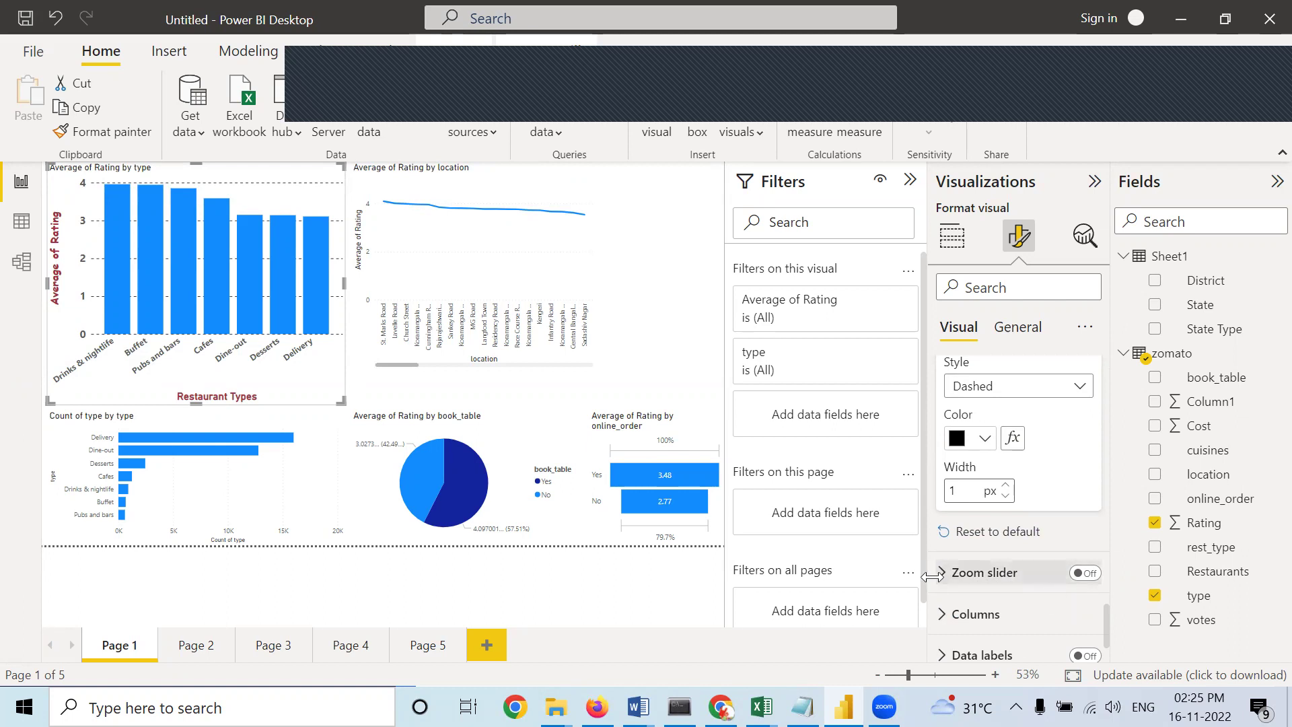
{"action": "scroll", "coordinate": [1010, 572], "scroll_direction": "down", "scroll_amount": 2}
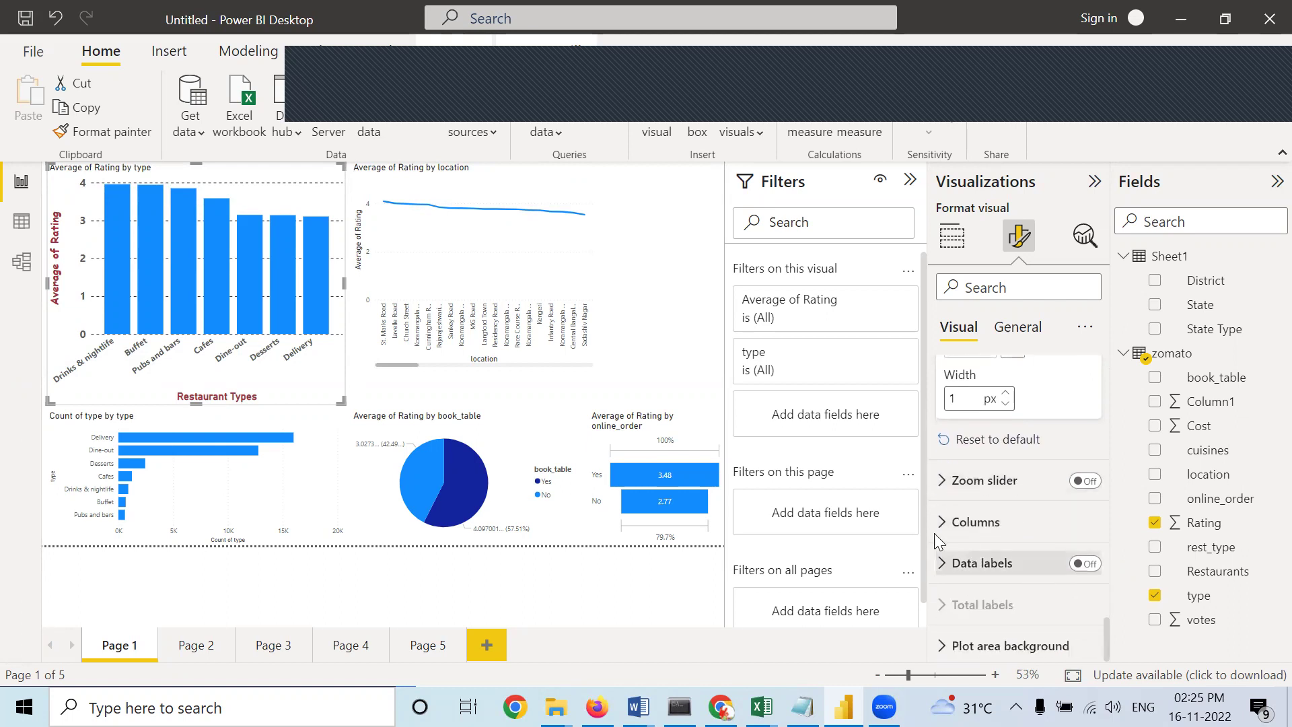
{"action": "left_click", "coordinate": [948, 523]}
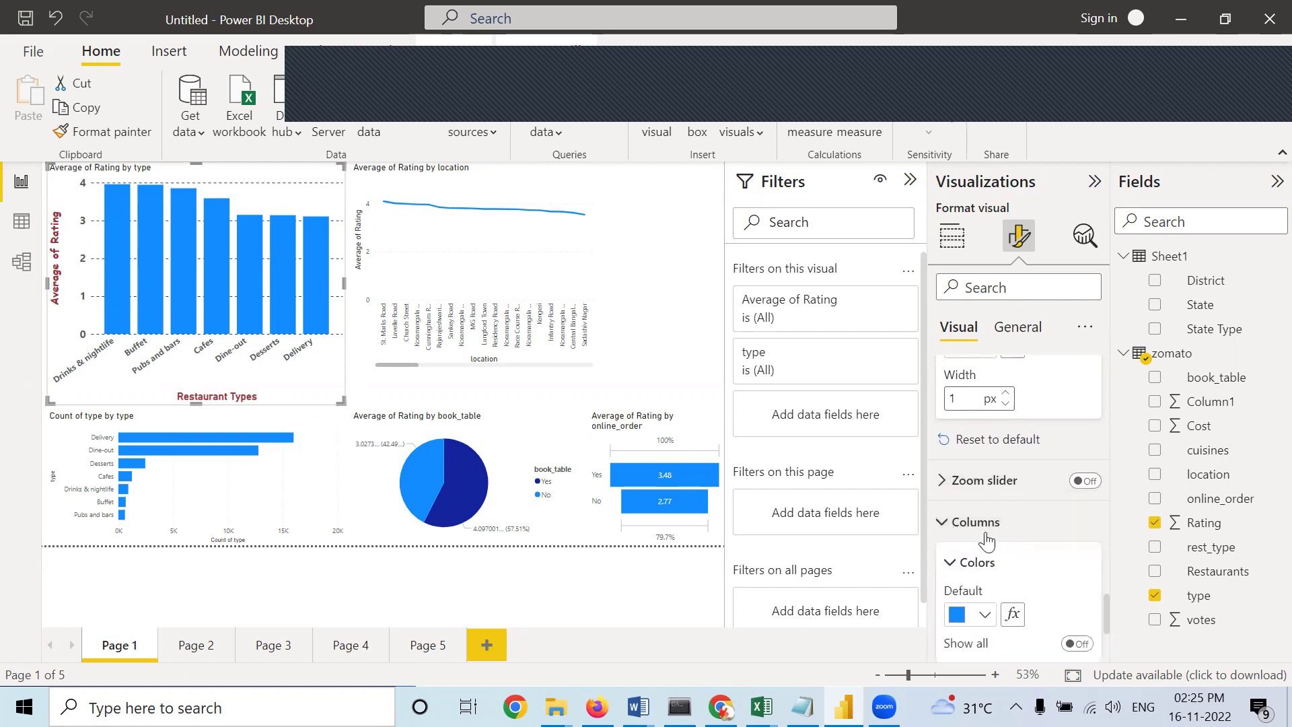
Show individual column colours for the Average of Rating by type chart and set the Drinks & nightlife column to black.
{"action": "scroll", "coordinate": [1023, 555], "scroll_direction": "down", "scroll_amount": 2}
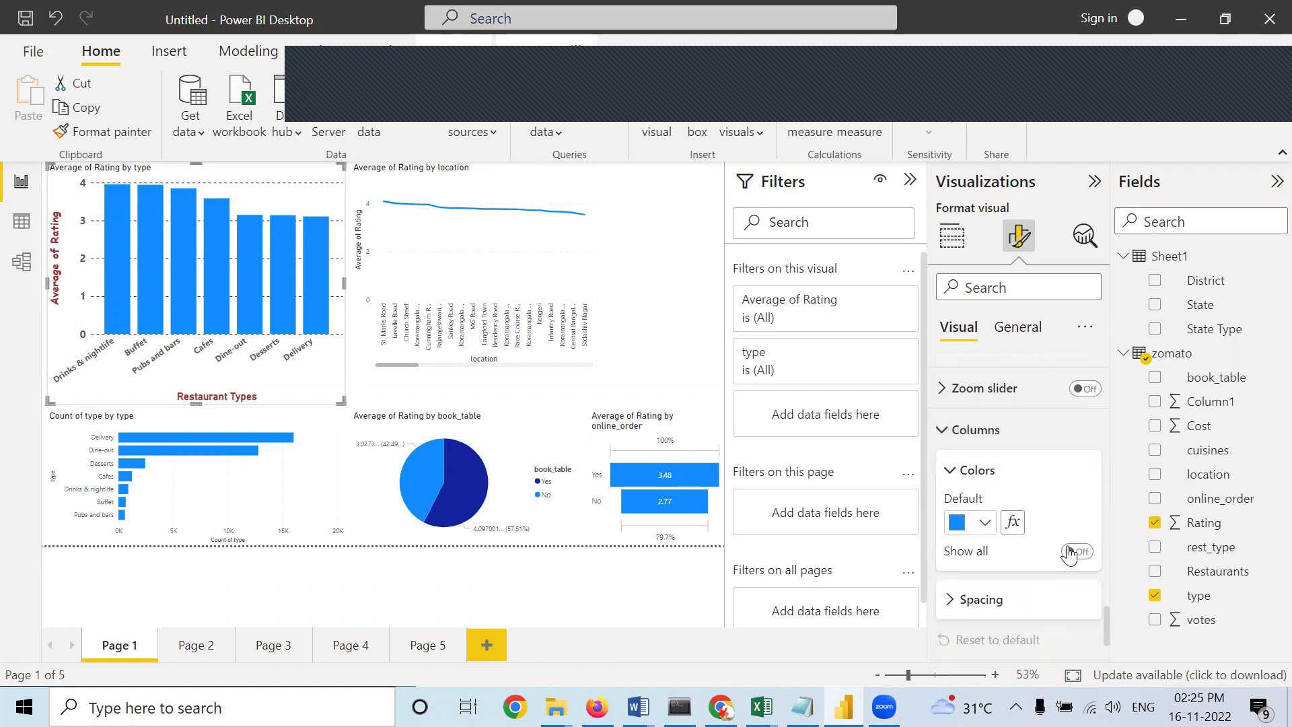
{"action": "left_click", "coordinate": [1078, 552]}
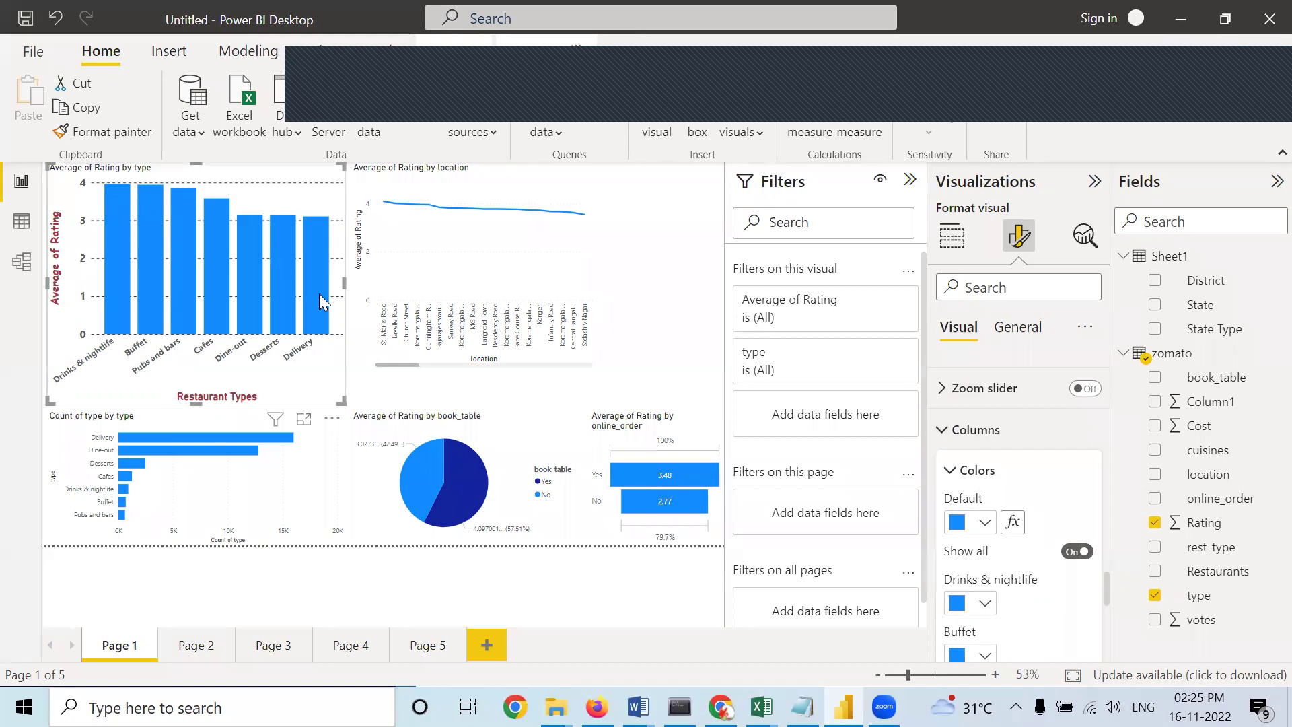
{"action": "scroll", "coordinate": [1000, 514], "scroll_direction": "down", "scroll_amount": 3}
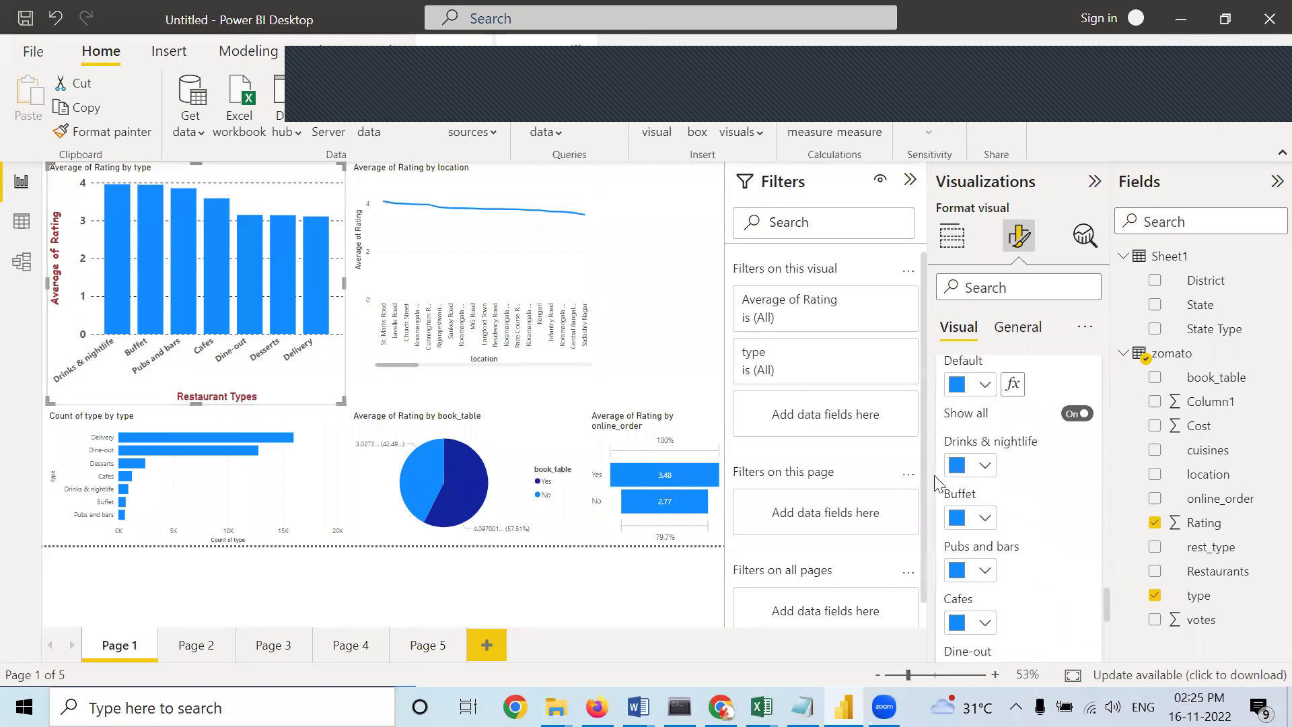
{"action": "left_click", "coordinate": [985, 465]}
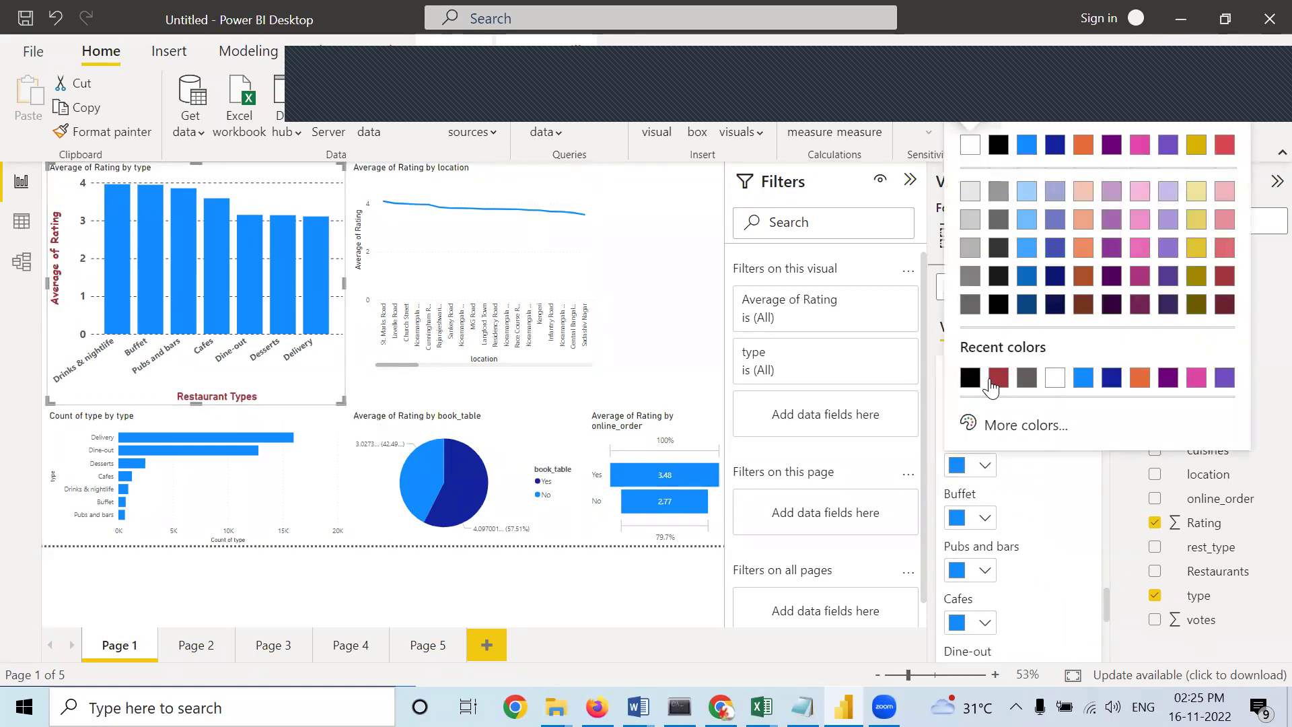
{"action": "left_click", "coordinate": [969, 378]}
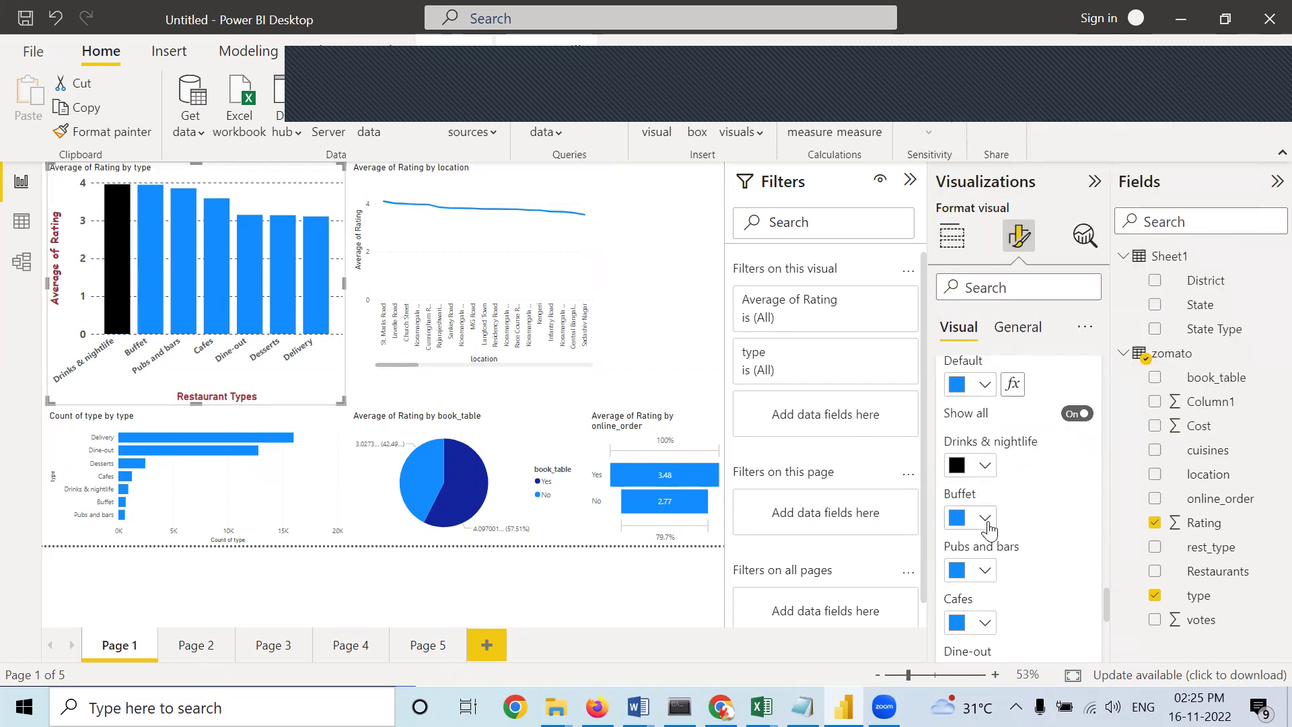
Colour the Buffet column dark red, Pubs and bars dark grey, and Cafes dark blue.
{"action": "left_click", "coordinate": [985, 518]}
{"action": "left_click", "coordinate": [983, 431]}
{"action": "left_click", "coordinate": [985, 571]}
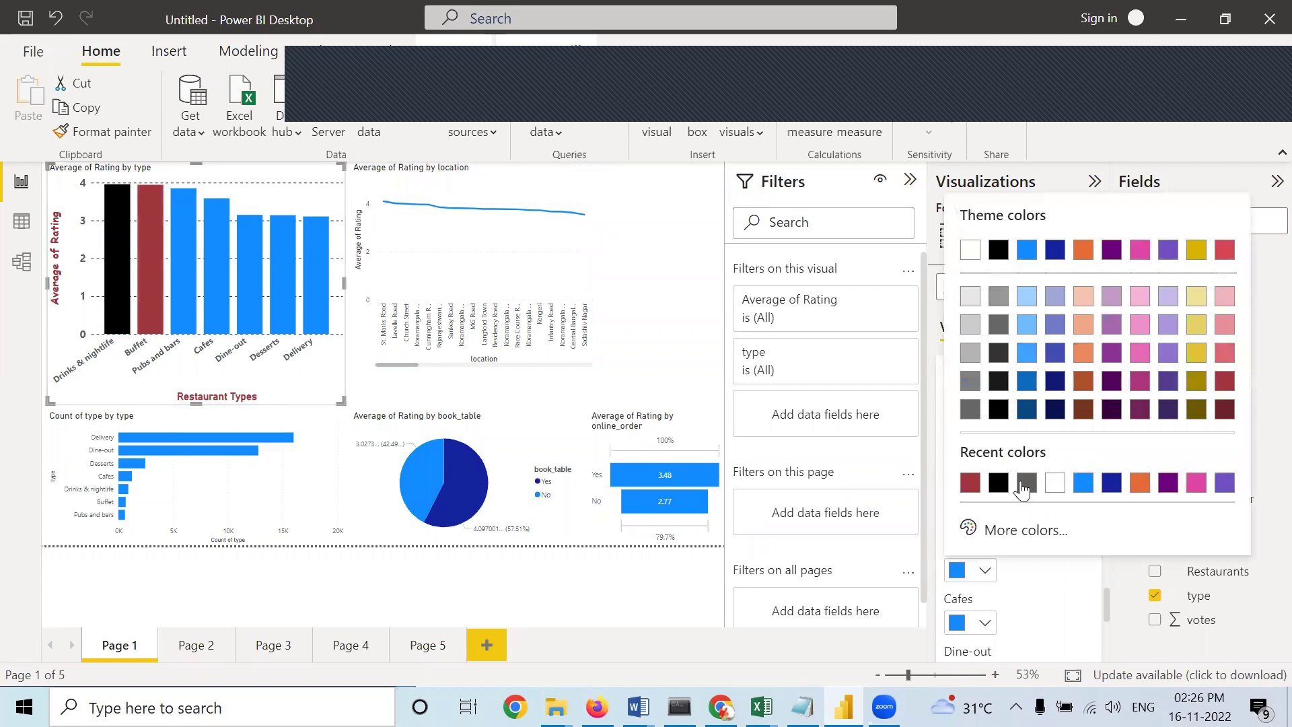
{"action": "left_click", "coordinate": [1024, 484]}
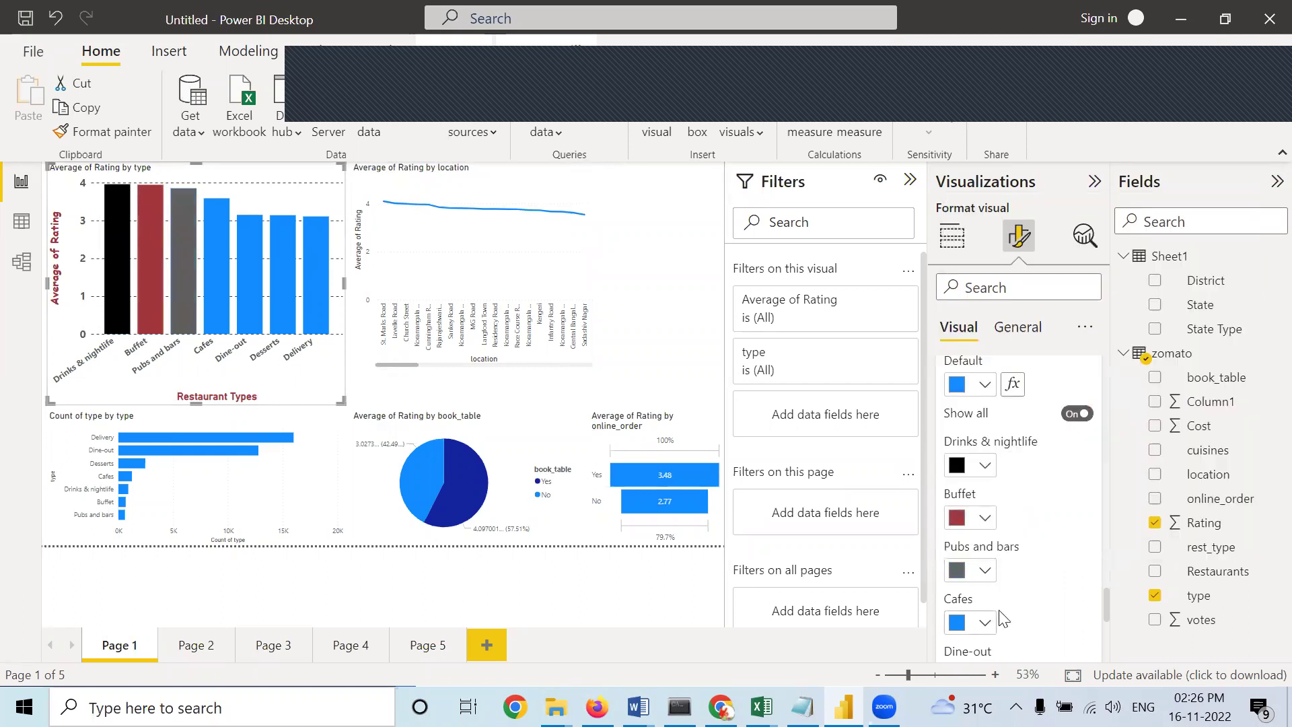
{"action": "left_click", "coordinate": [988, 625]}
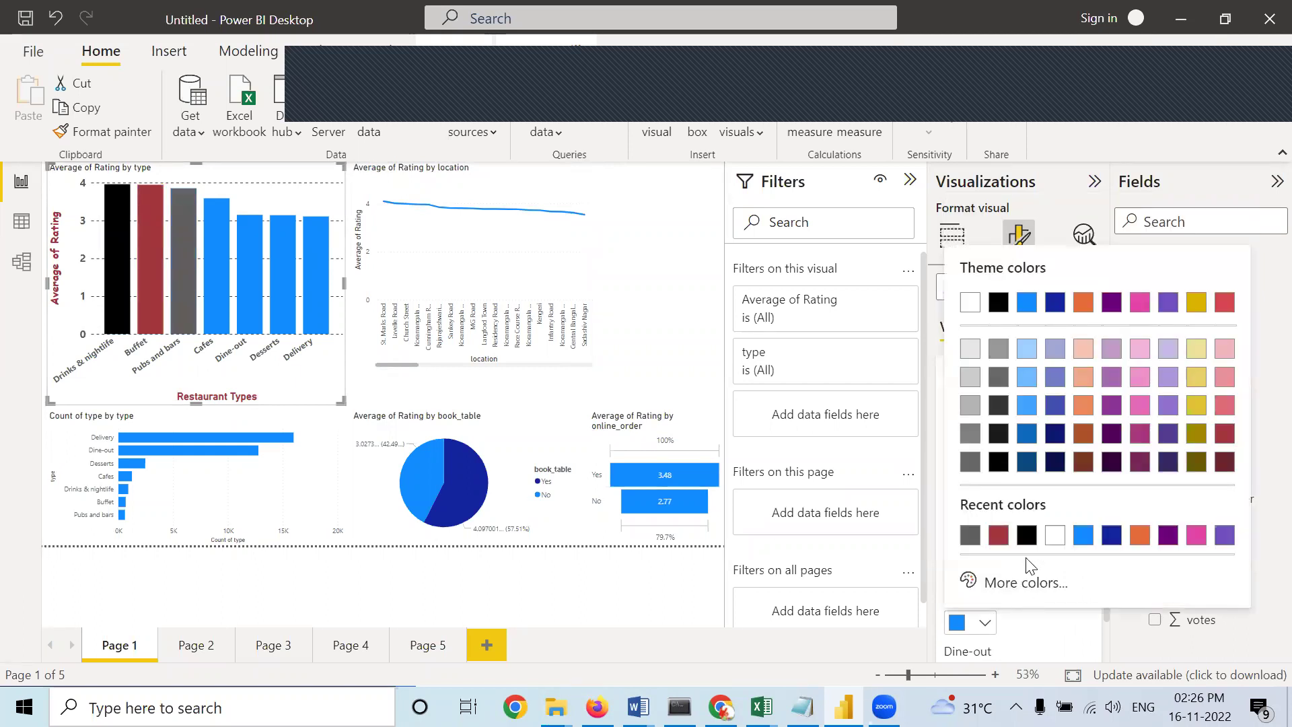
{"action": "left_click", "coordinate": [1112, 536]}
Colour the Dine-out column pink and the Desserts column purple.
{"action": "scroll", "coordinate": [954, 619], "scroll_direction": "down", "scroll_amount": 3}
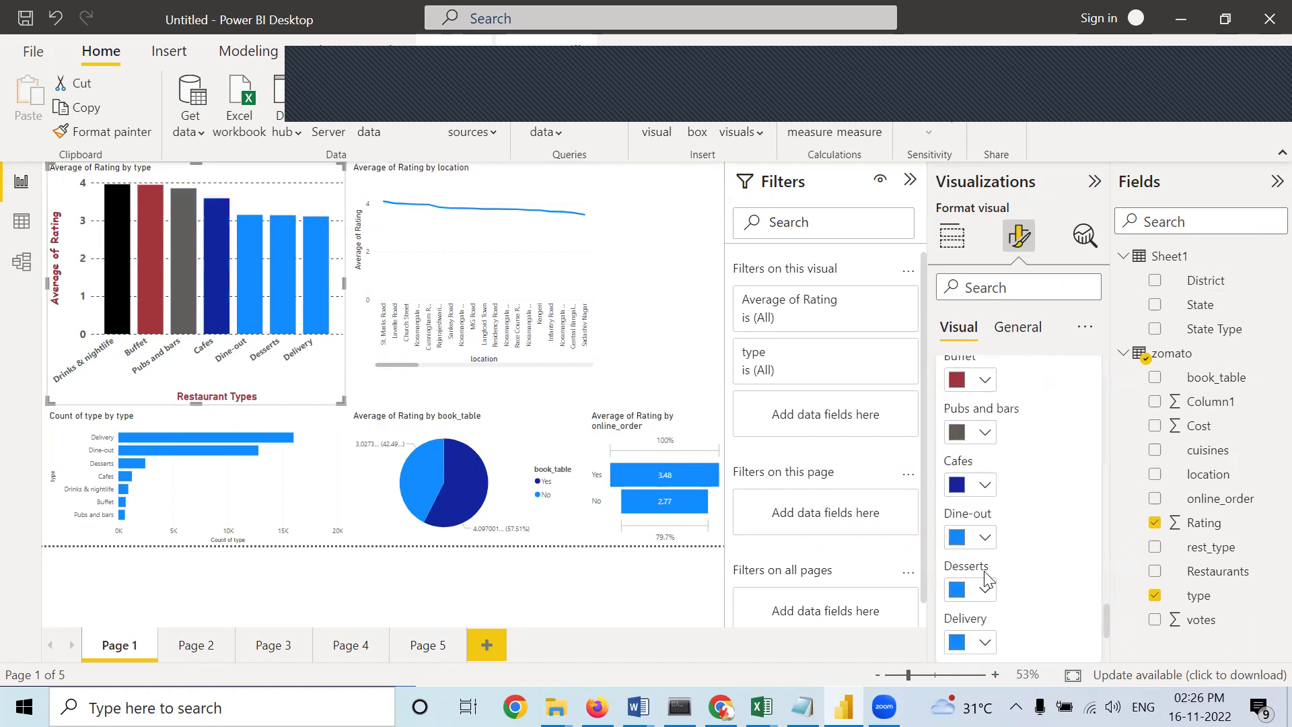
{"action": "left_click", "coordinate": [985, 541]}
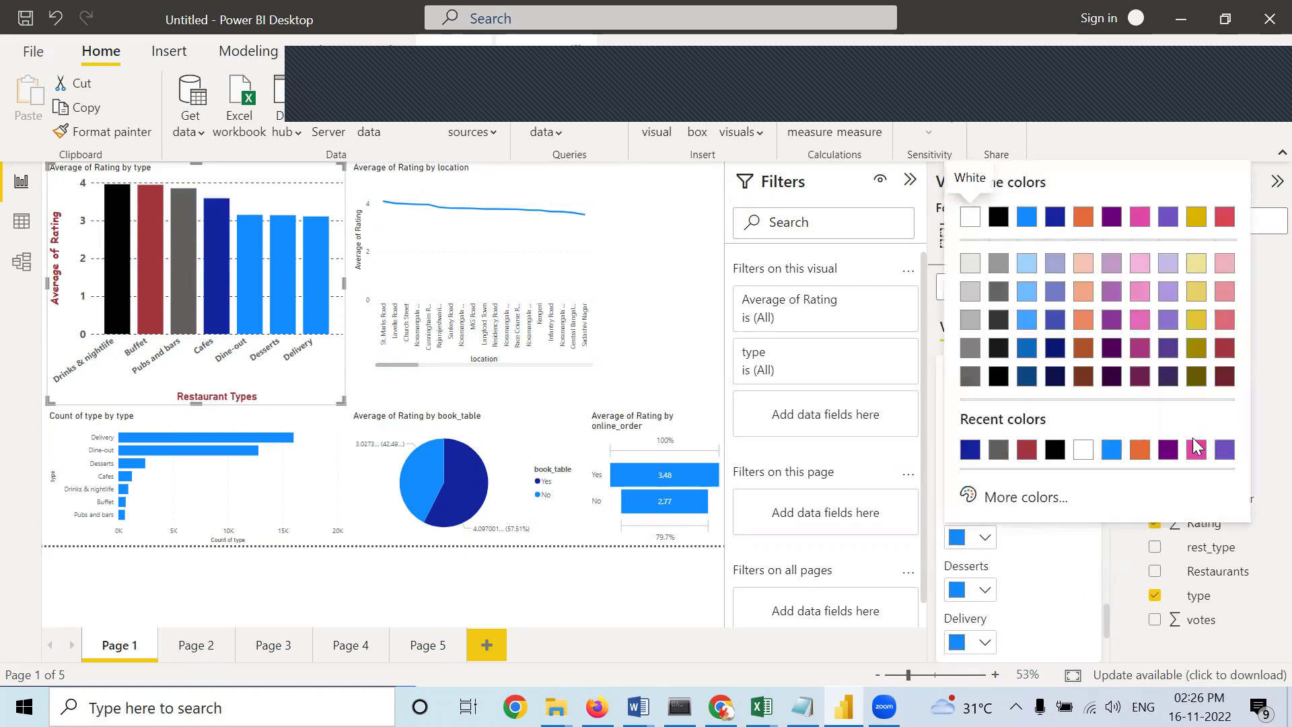
{"action": "left_click", "coordinate": [1172, 449]}
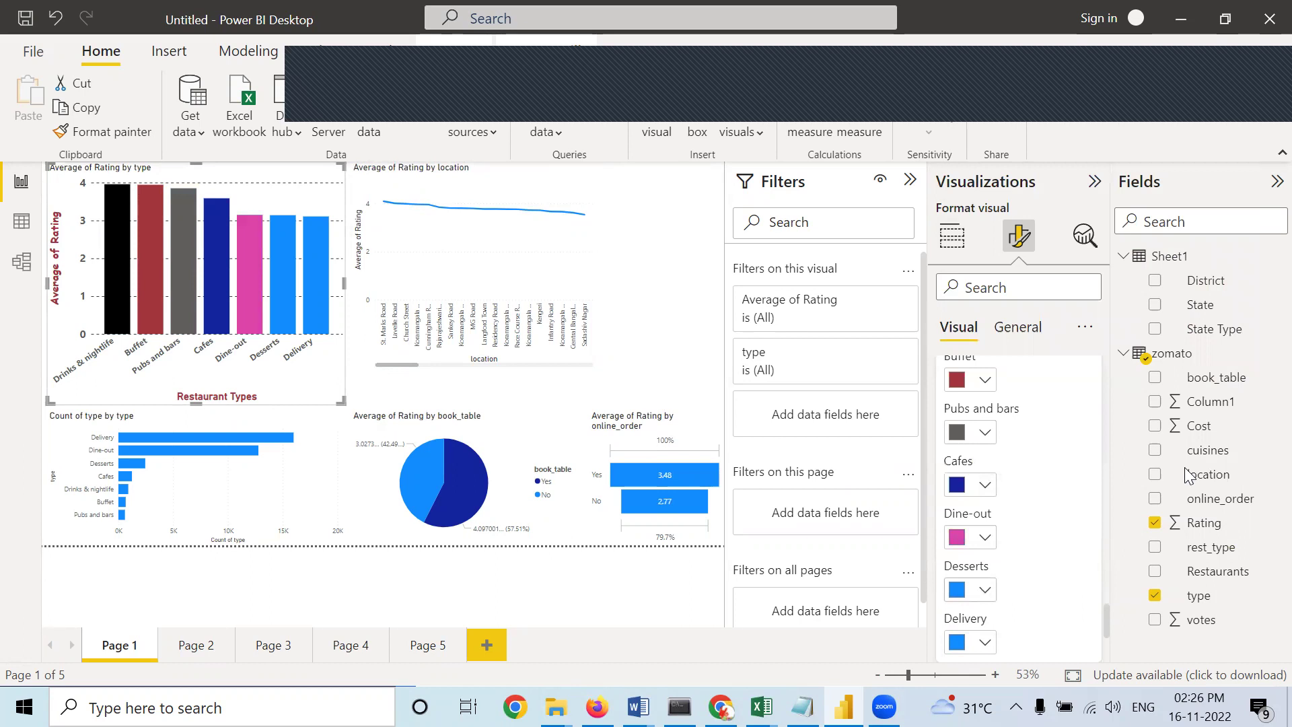
{"action": "left_click", "coordinate": [987, 590]}
{"action": "left_click", "coordinate": [1224, 504]}
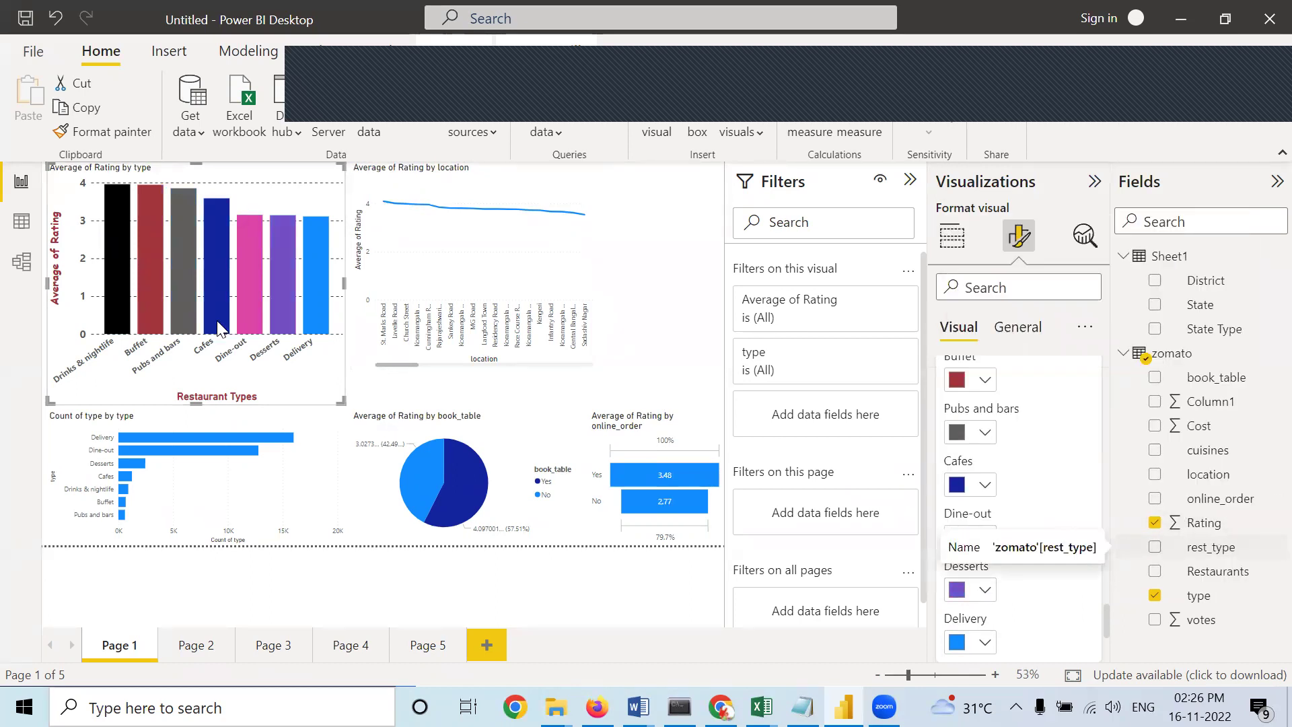
Set the Delivery column to the custom green colour #10FF2C.
{"action": "mouse_move", "coordinate": [444, 287]}
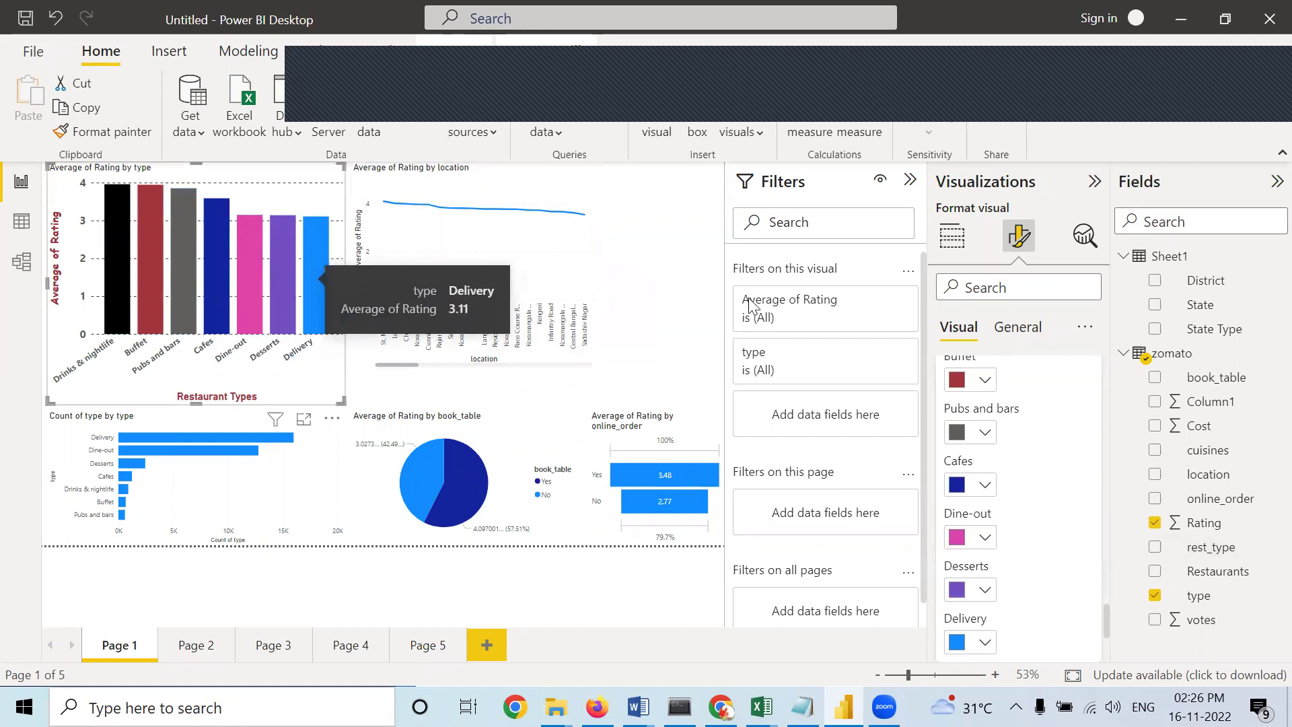
{"action": "left_click", "coordinate": [984, 645]}
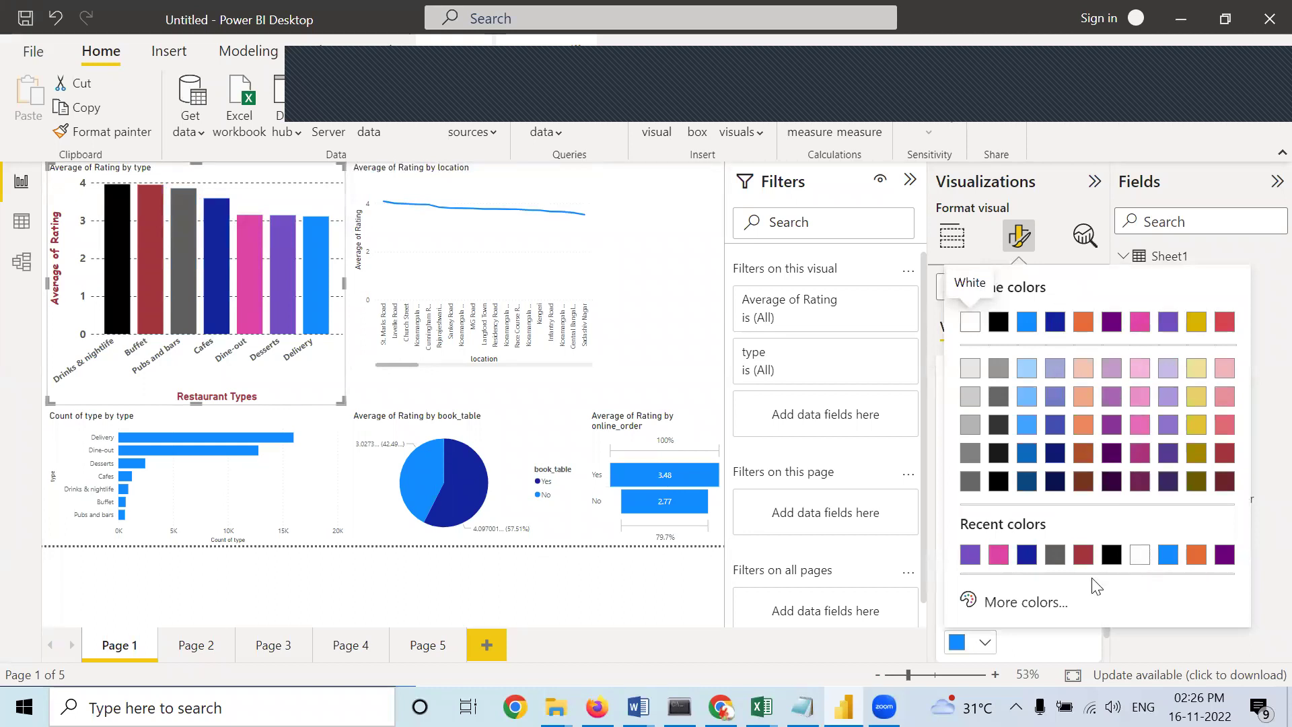
{"action": "left_click", "coordinate": [1036, 603]}
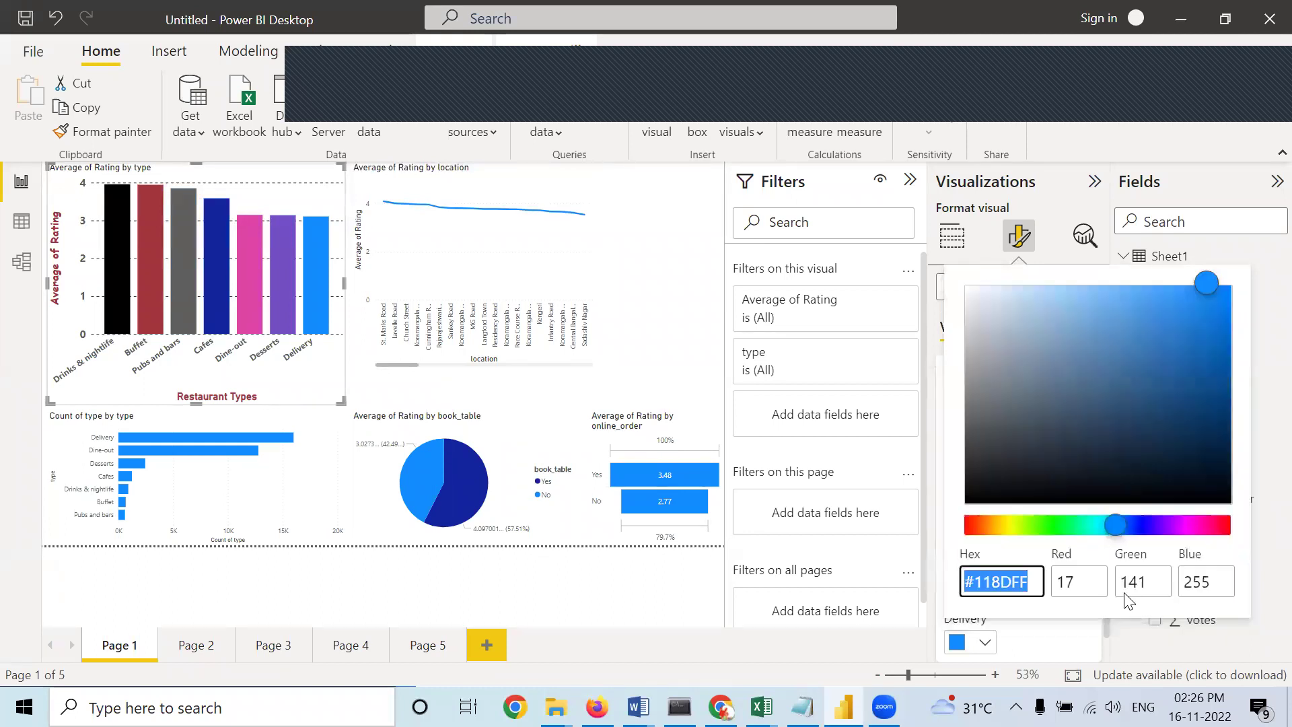
{"action": "left_click", "coordinate": [1059, 528]}
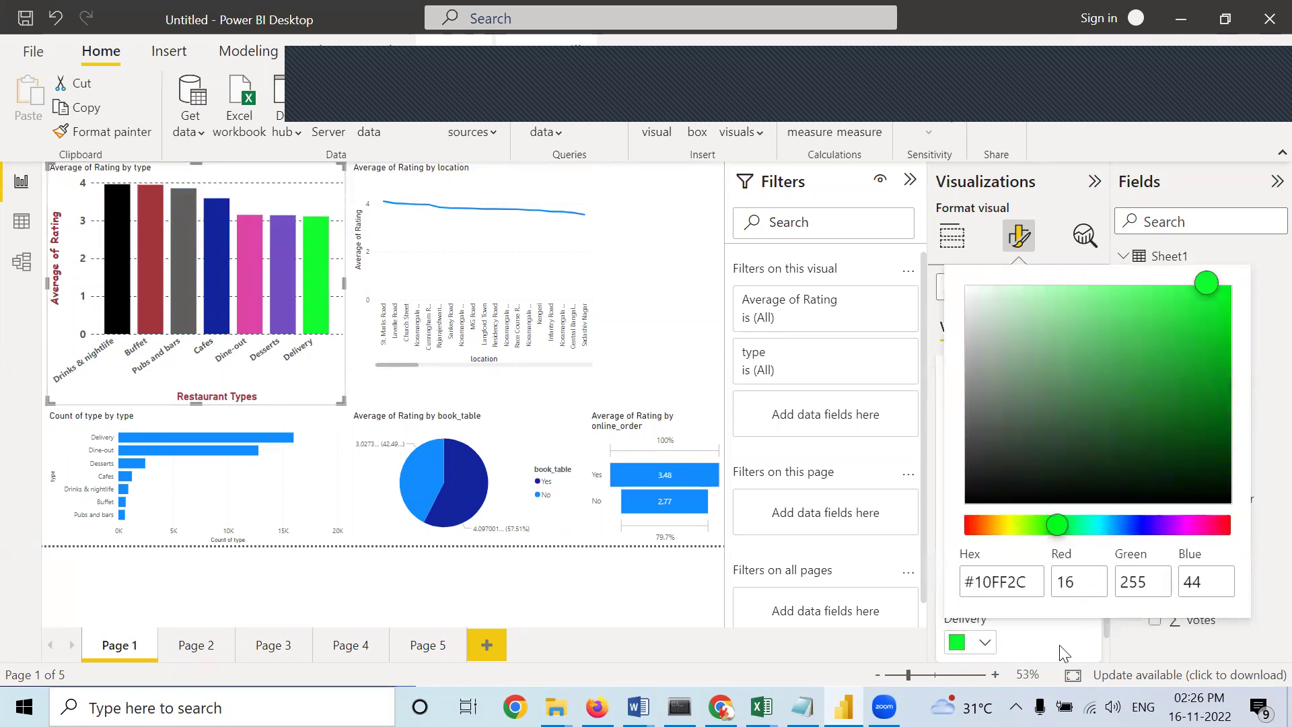
{"action": "left_click", "coordinate": [896, 623]}
Set the Delivery column to the custom turquoise colour #0FFFD7.
{"action": "left_click", "coordinate": [980, 642]}
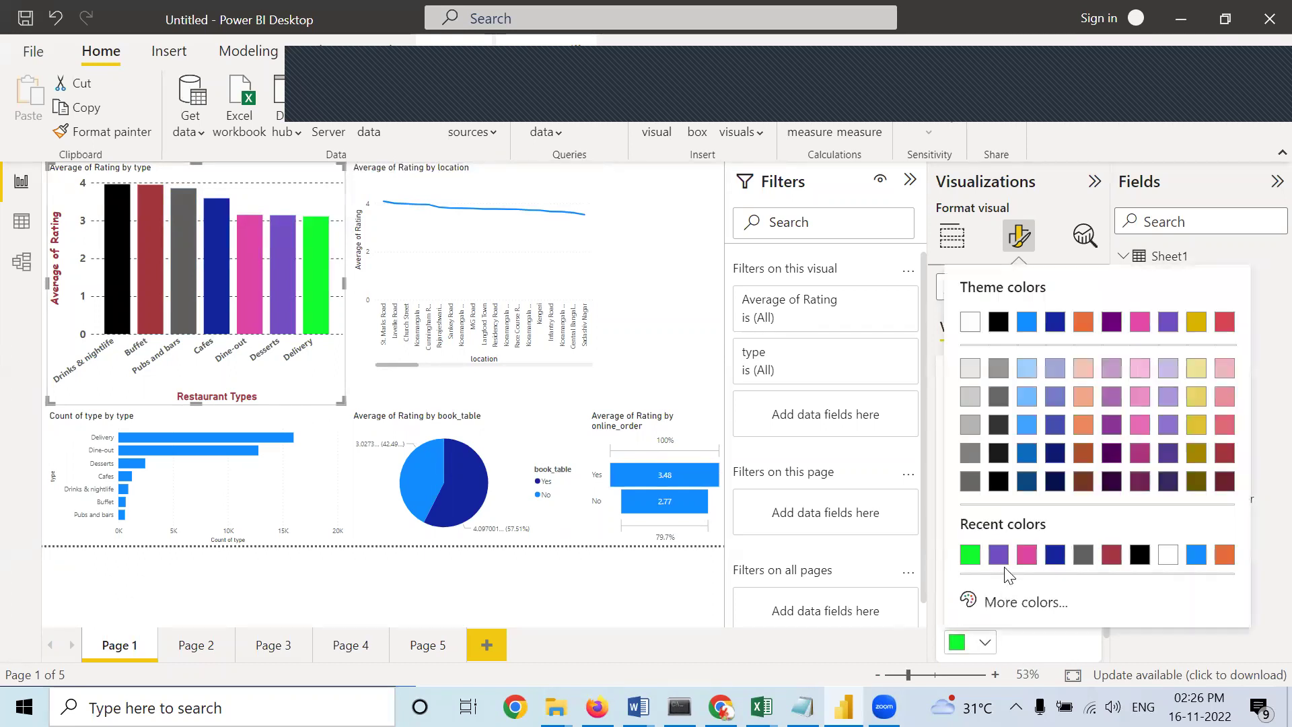
{"action": "left_click", "coordinate": [1013, 602]}
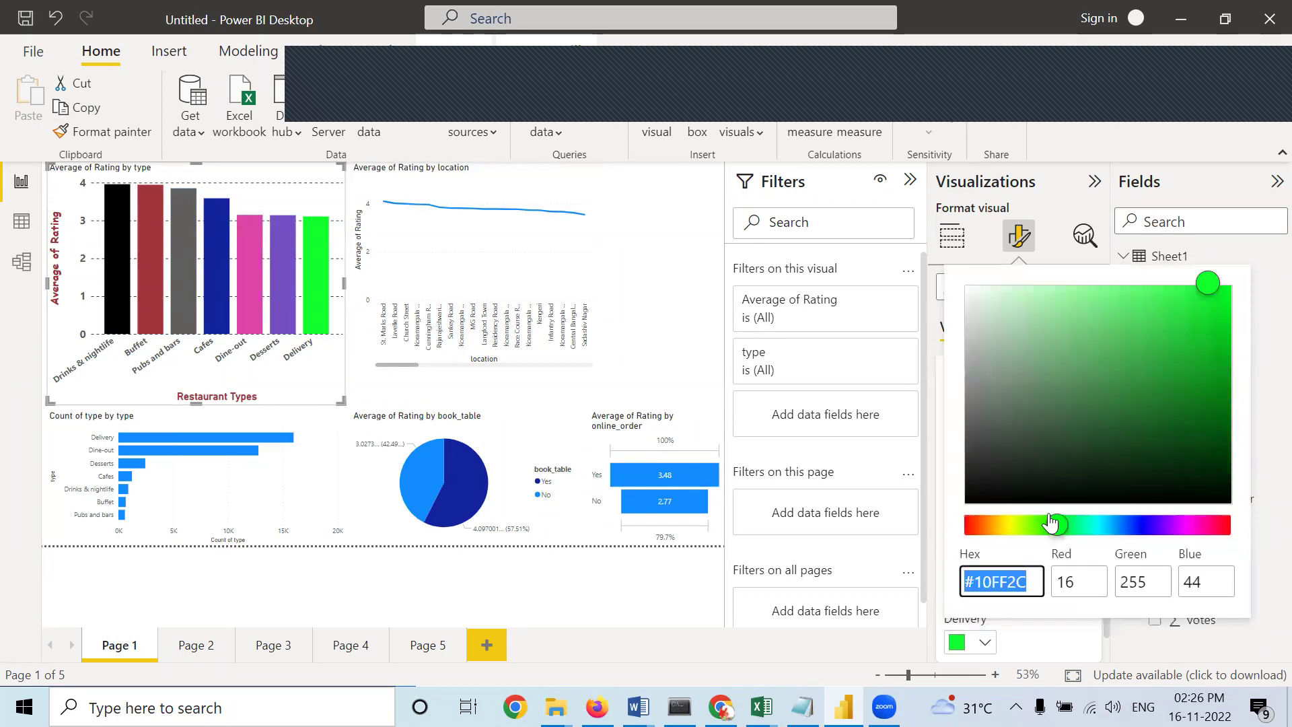
{"action": "left_click", "coordinate": [1035, 526]}
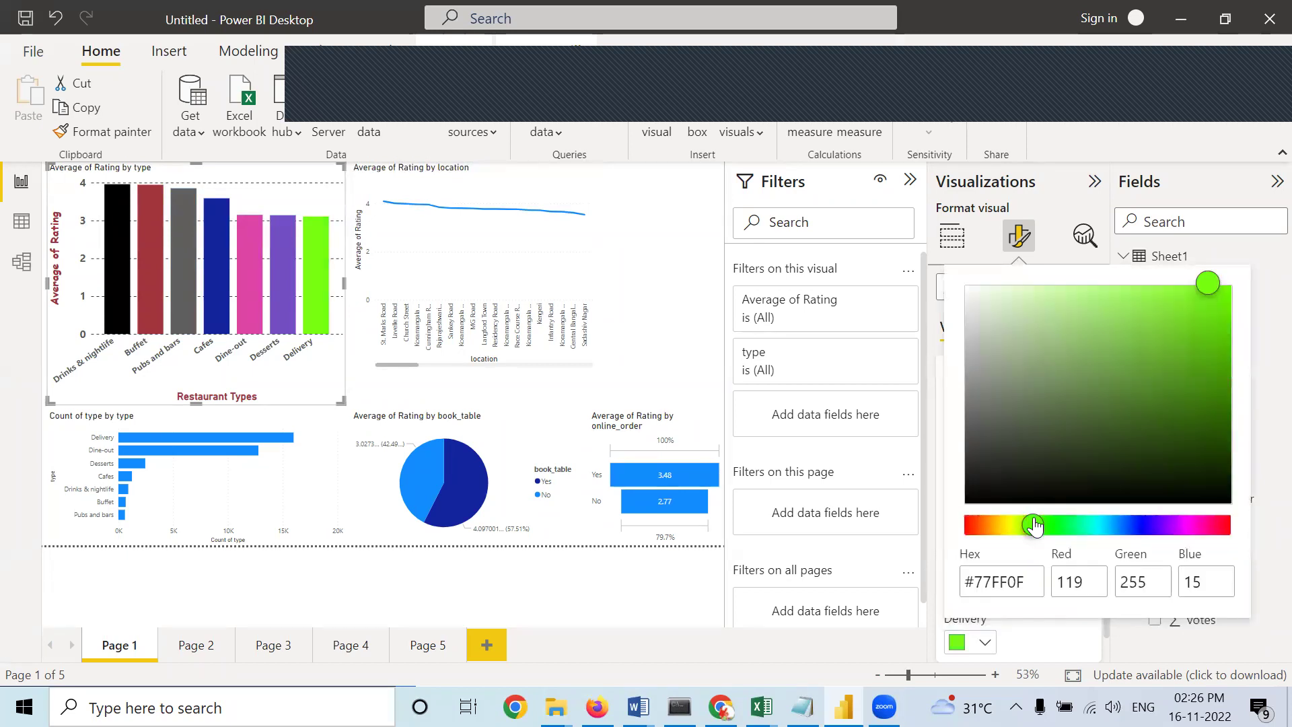
{"action": "left_click", "coordinate": [1089, 525]}
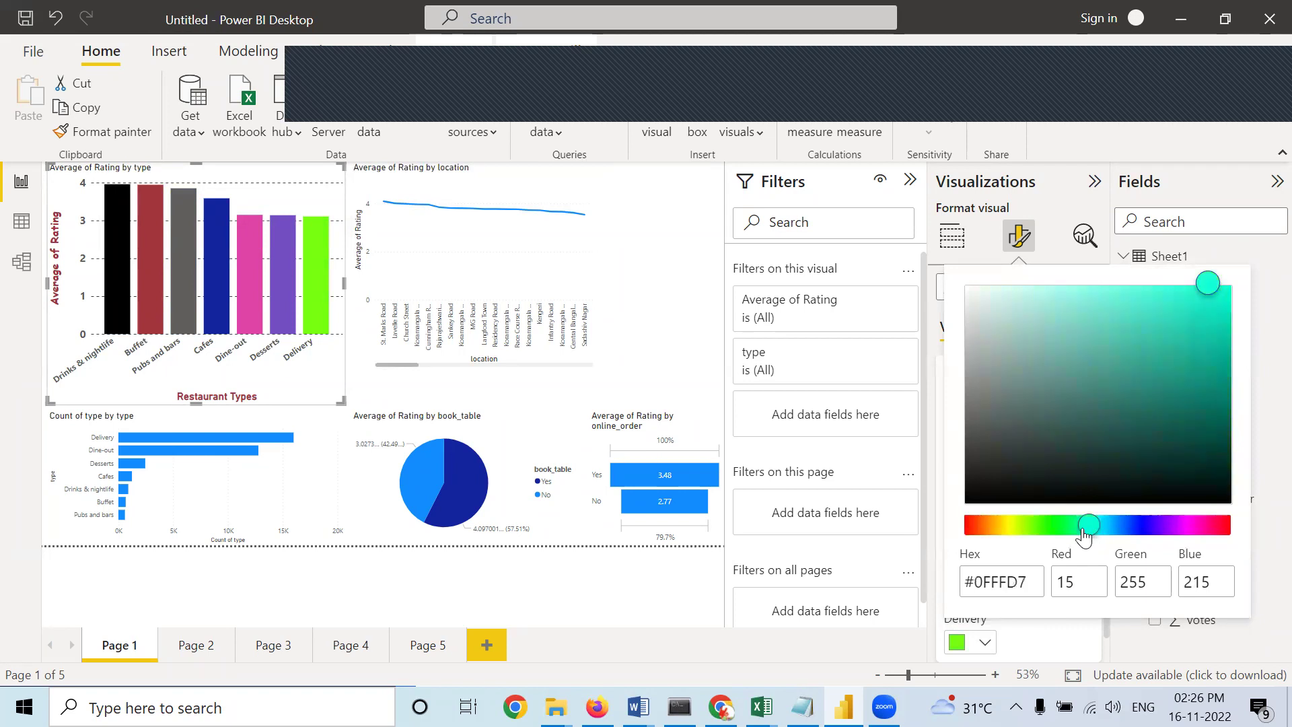
{"action": "left_click", "coordinate": [806, 643]}
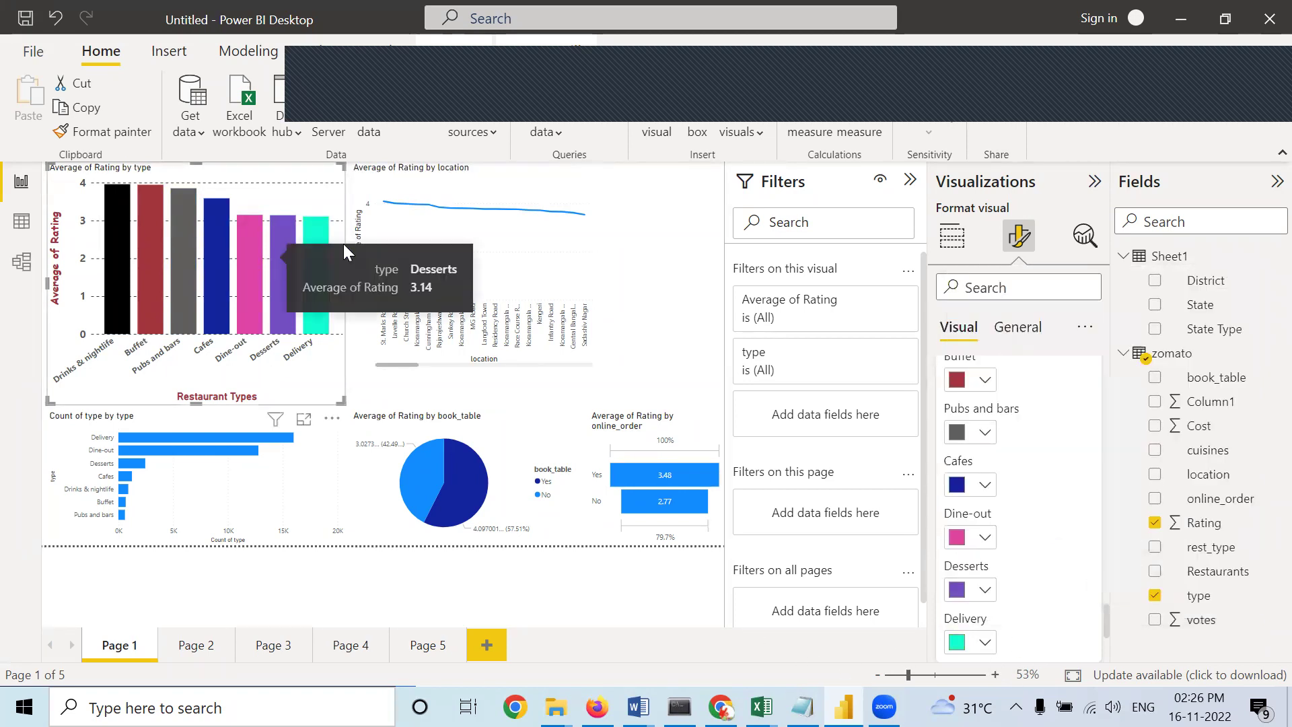
Turn on data labels for the Average of Rating by type column chart.
{"action": "mouse_move", "coordinate": [431, 210]}
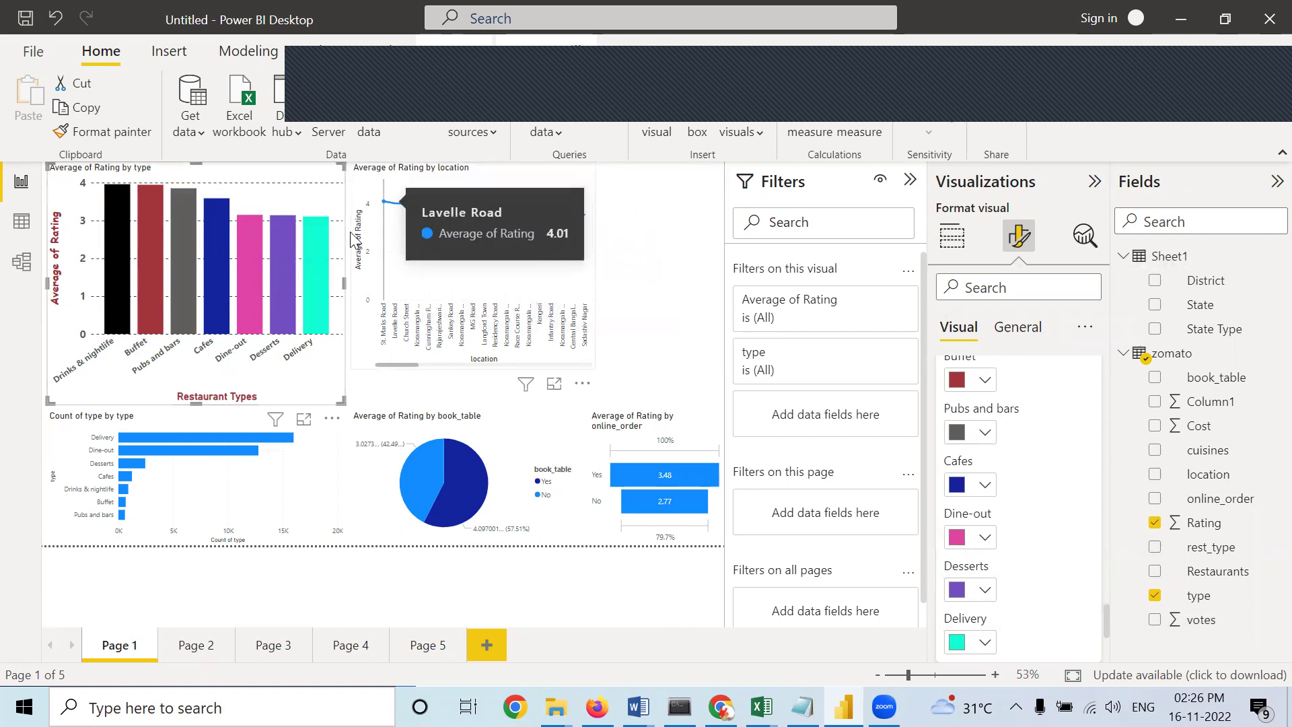
{"action": "left_click", "coordinate": [494, 282]}
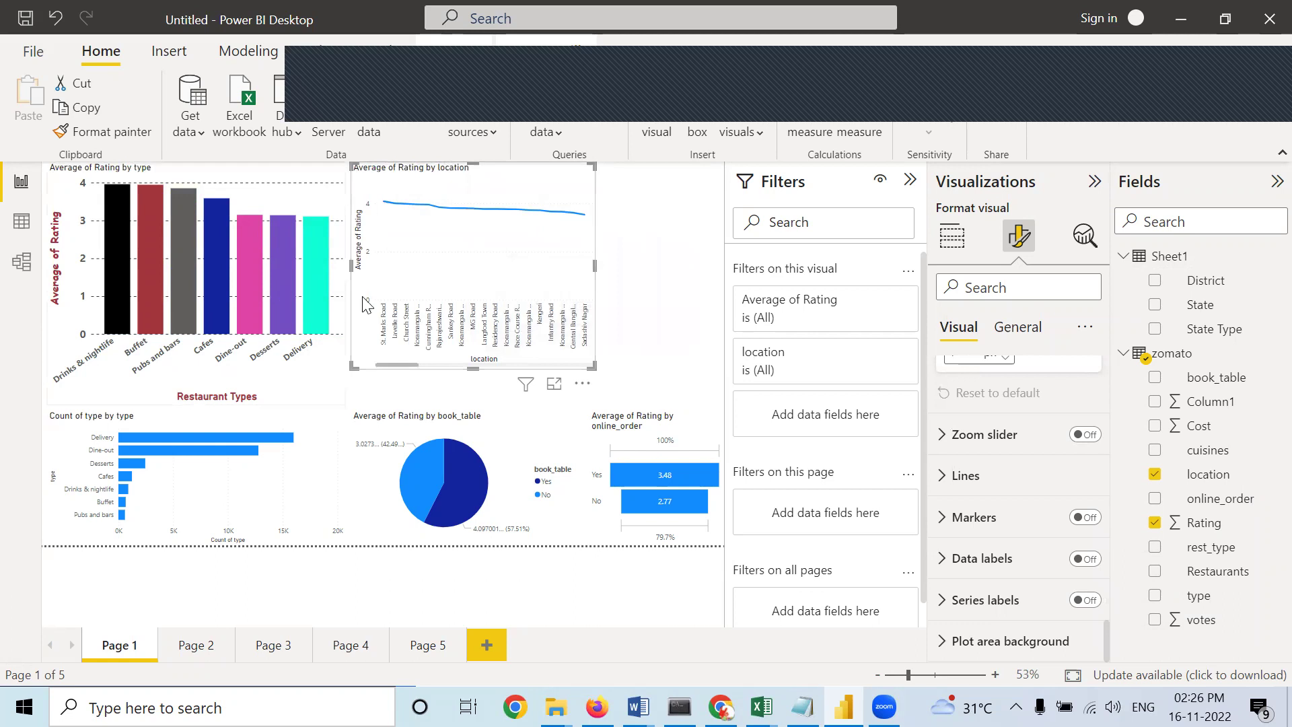
{"action": "left_click", "coordinate": [325, 204]}
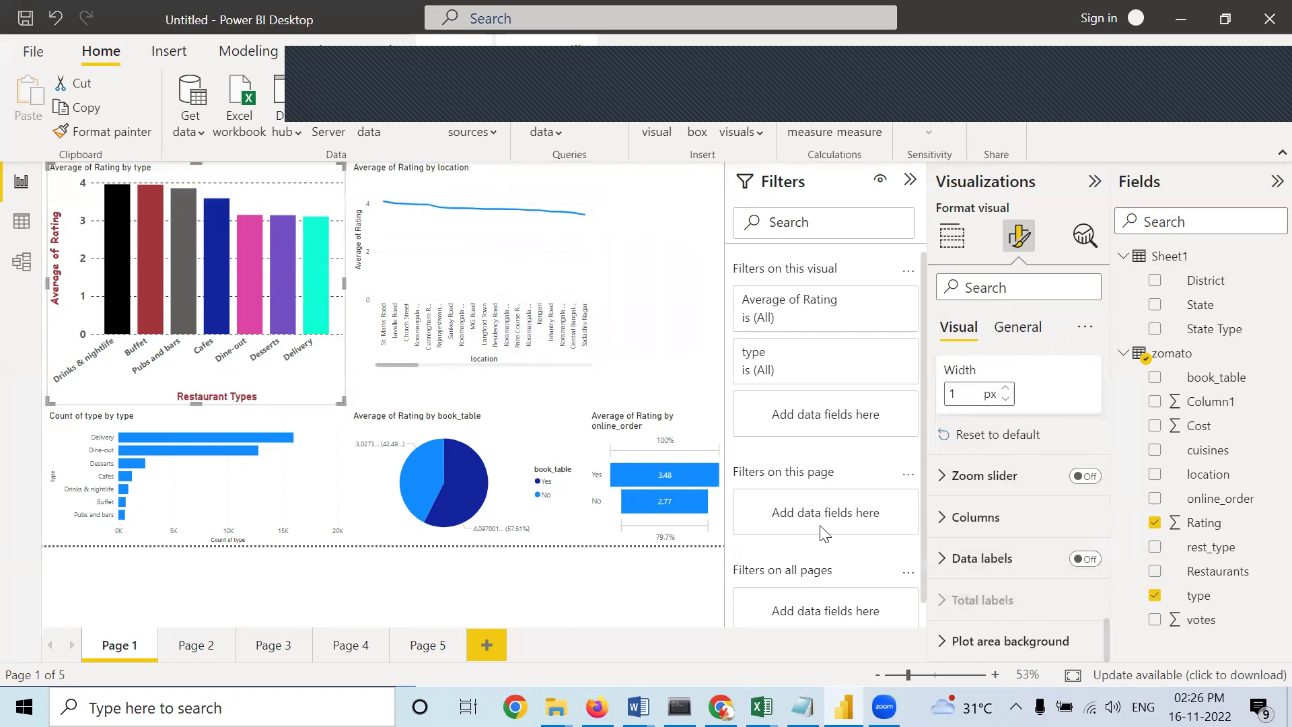
{"action": "left_click", "coordinate": [1086, 559]}
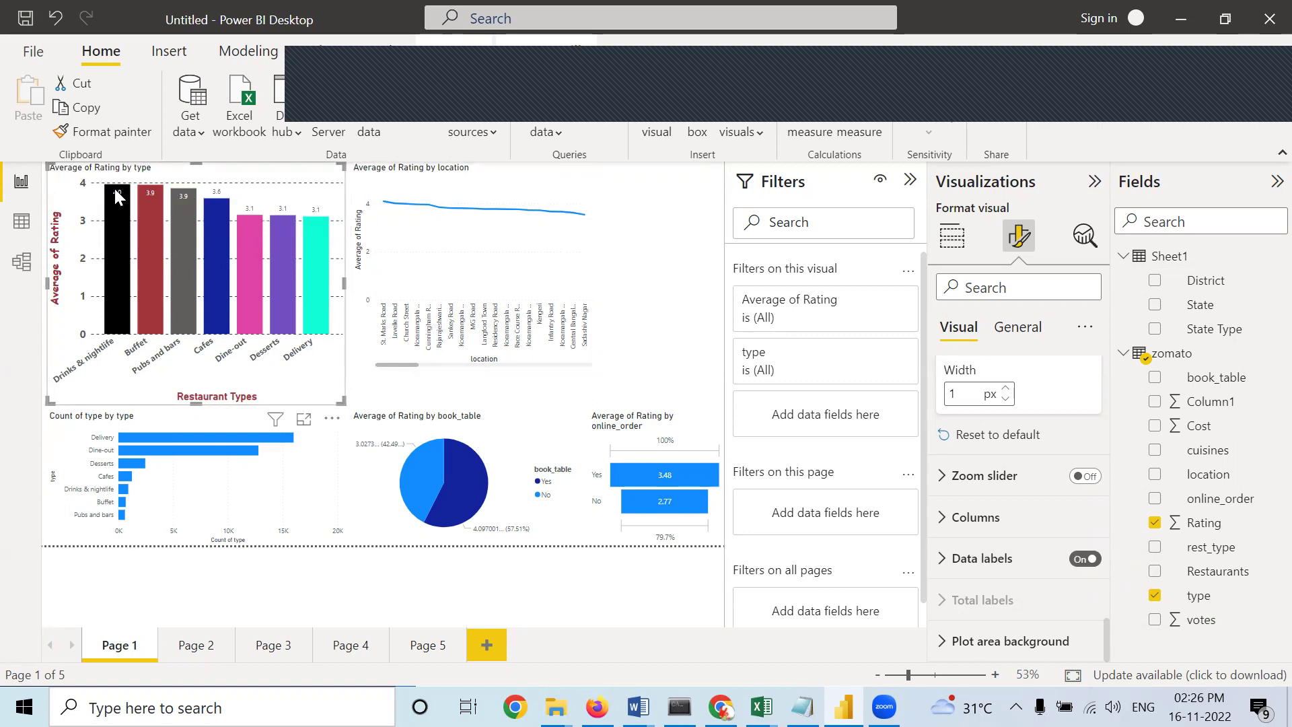
{"action": "mouse_move", "coordinate": [115, 193]}
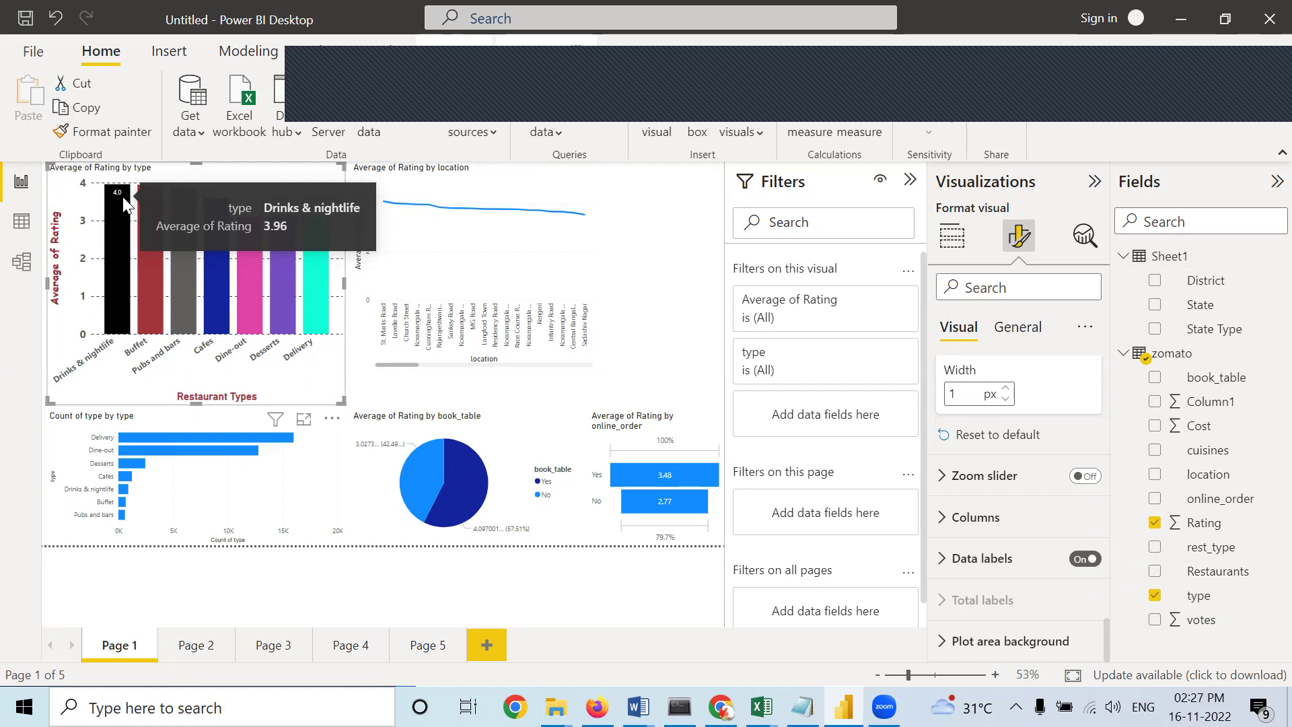
Set the font size of the column chart's data label values to 13.
{"action": "left_click", "coordinate": [943, 560]}
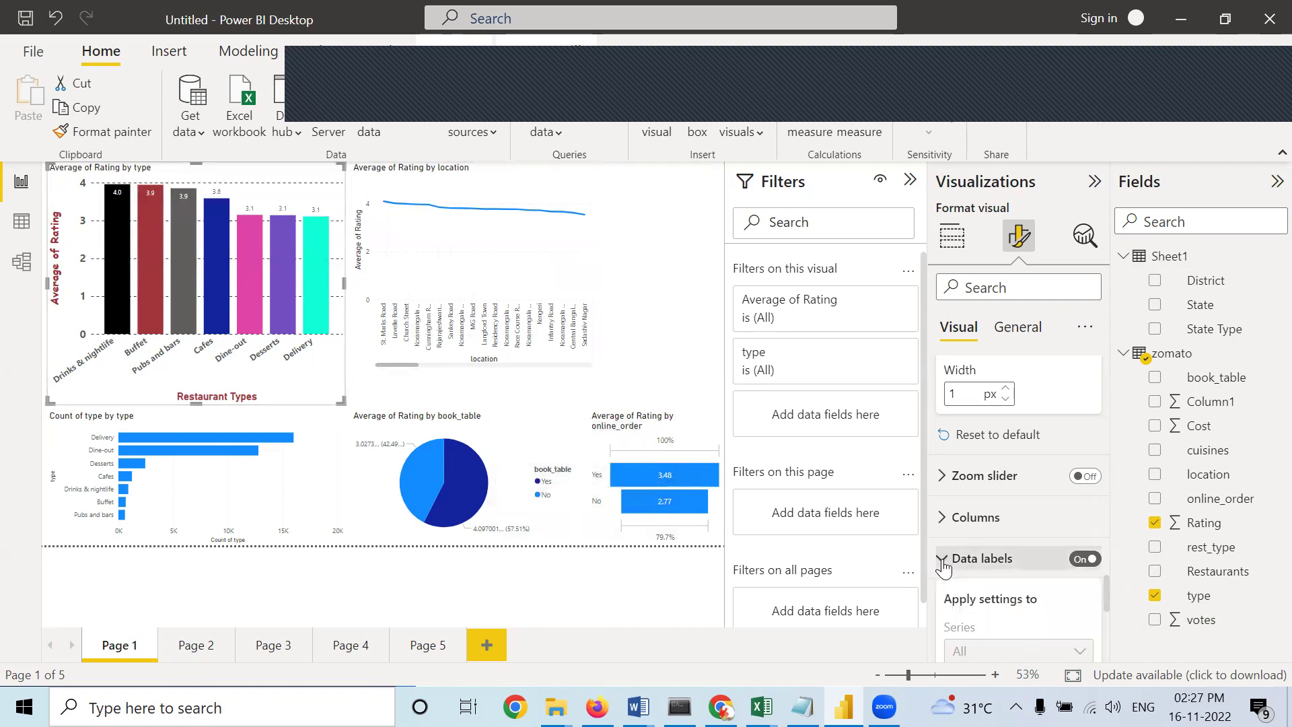
{"action": "scroll", "coordinate": [942, 559], "scroll_direction": "down", "scroll_amount": 5}
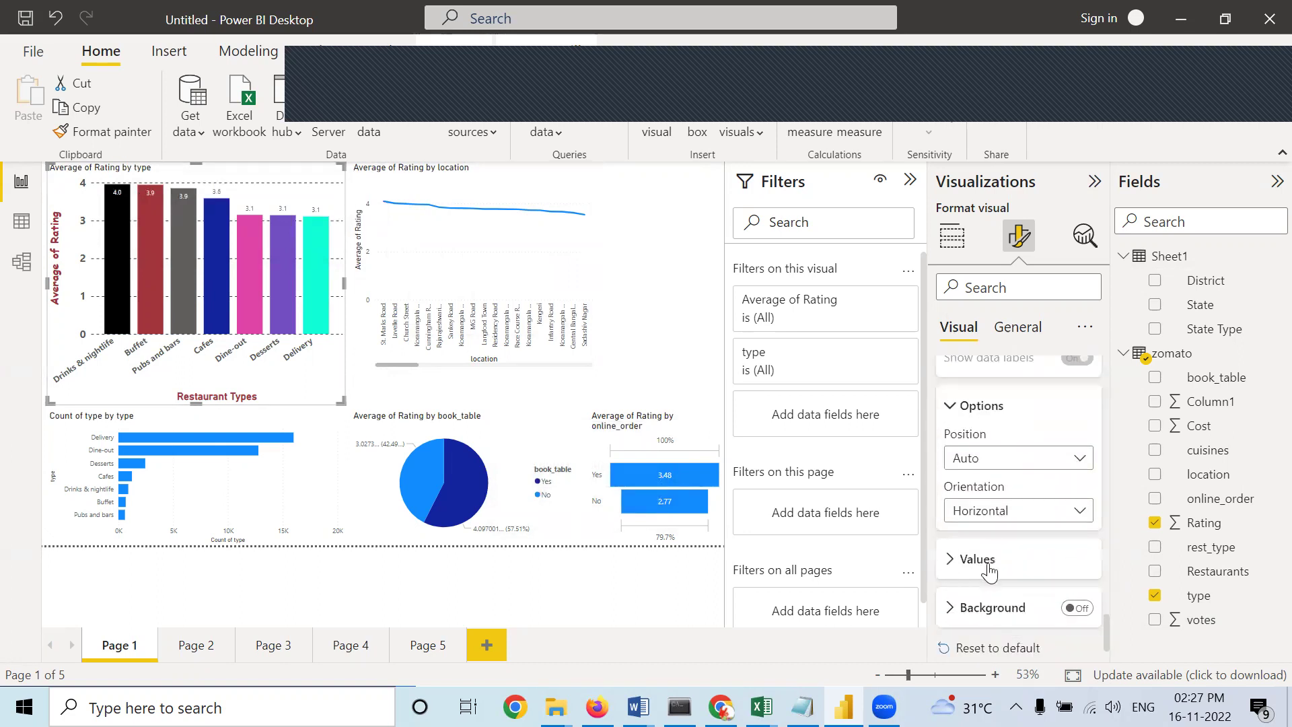
{"action": "left_click", "coordinate": [989, 562]}
{"action": "scroll", "coordinate": [1002, 570], "scroll_direction": "down", "scroll_amount": 3}
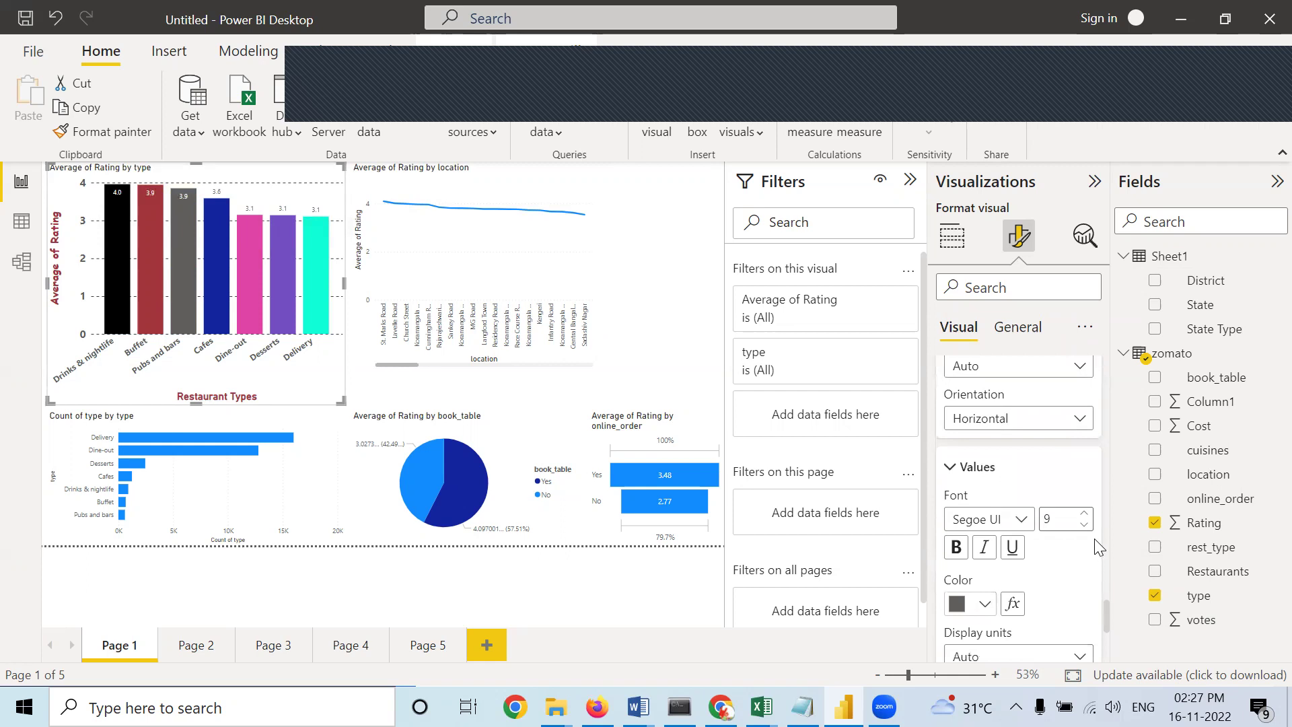
{"action": "left_click", "coordinate": [1080, 514]}
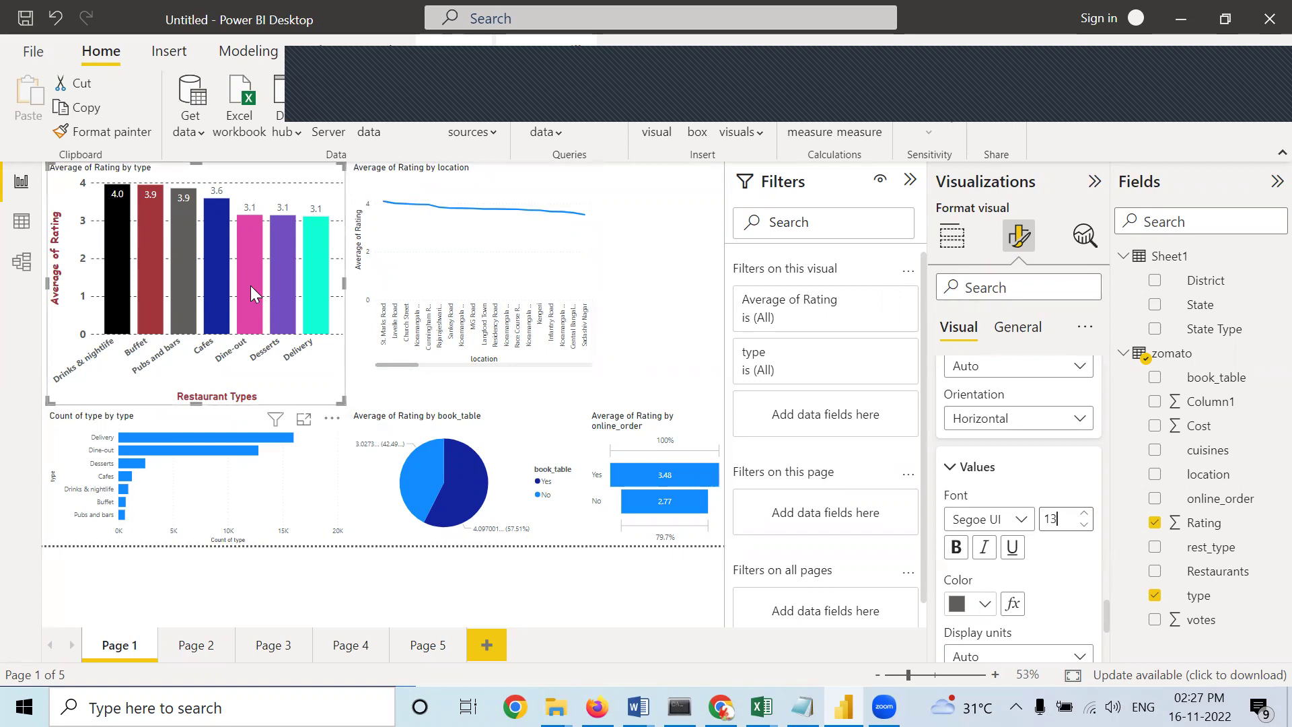
{"action": "mouse_move", "coordinate": [275, 419]}
{"action": "scroll", "coordinate": [1038, 585], "scroll_direction": "down", "scroll_amount": 3}
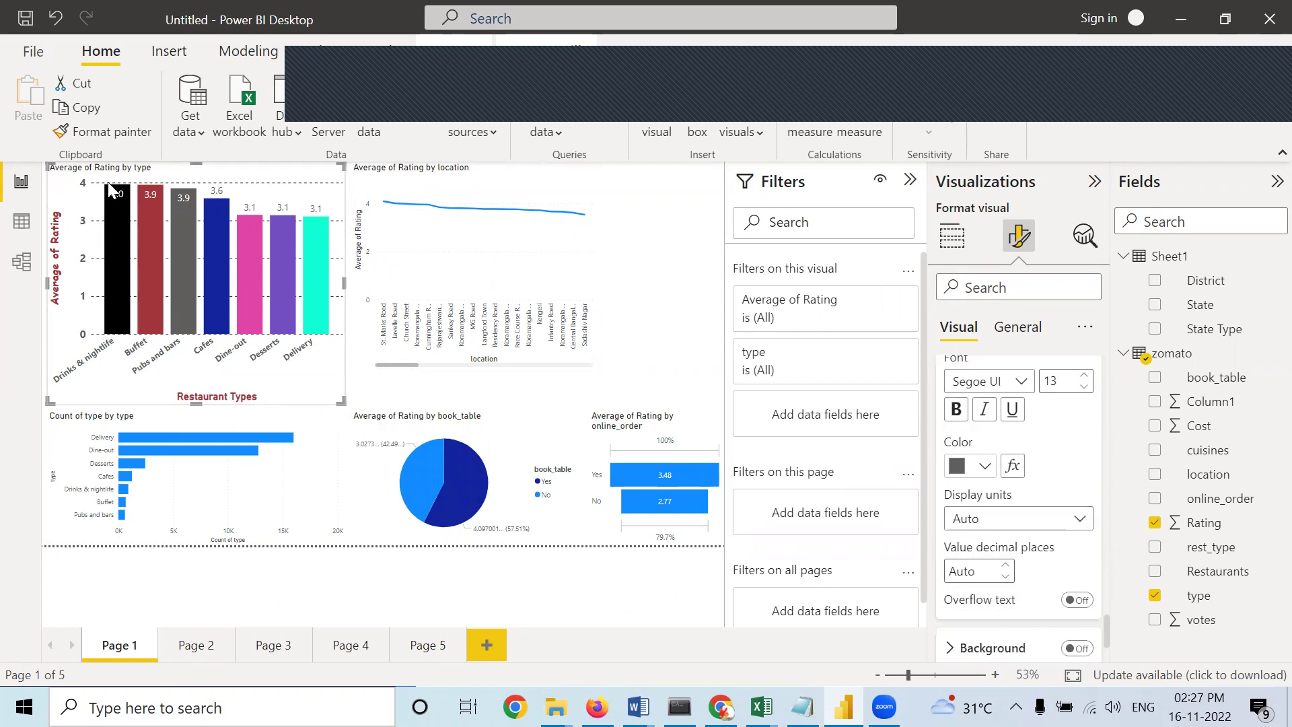
Set the Y-axis values of the Count of type by type bar chart to font size 15 and bold.
{"action": "left_click", "coordinate": [233, 485]}
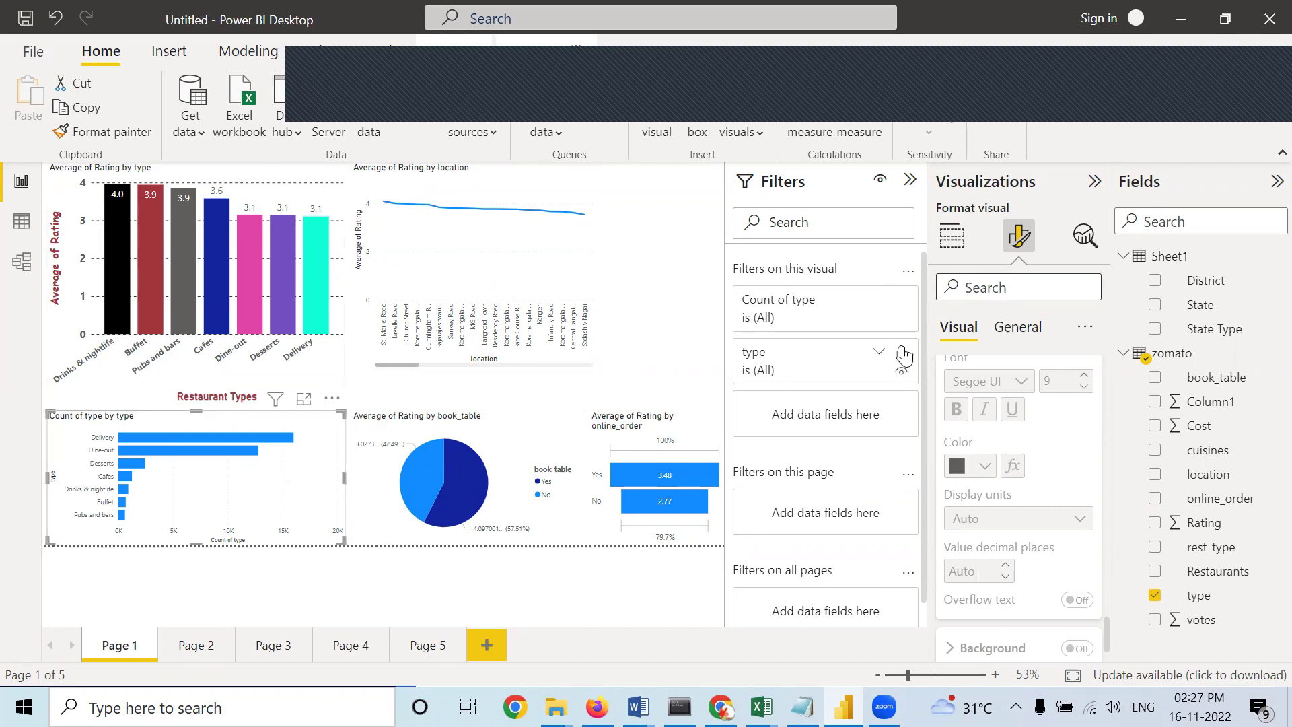
{"action": "type", "text": "size"}
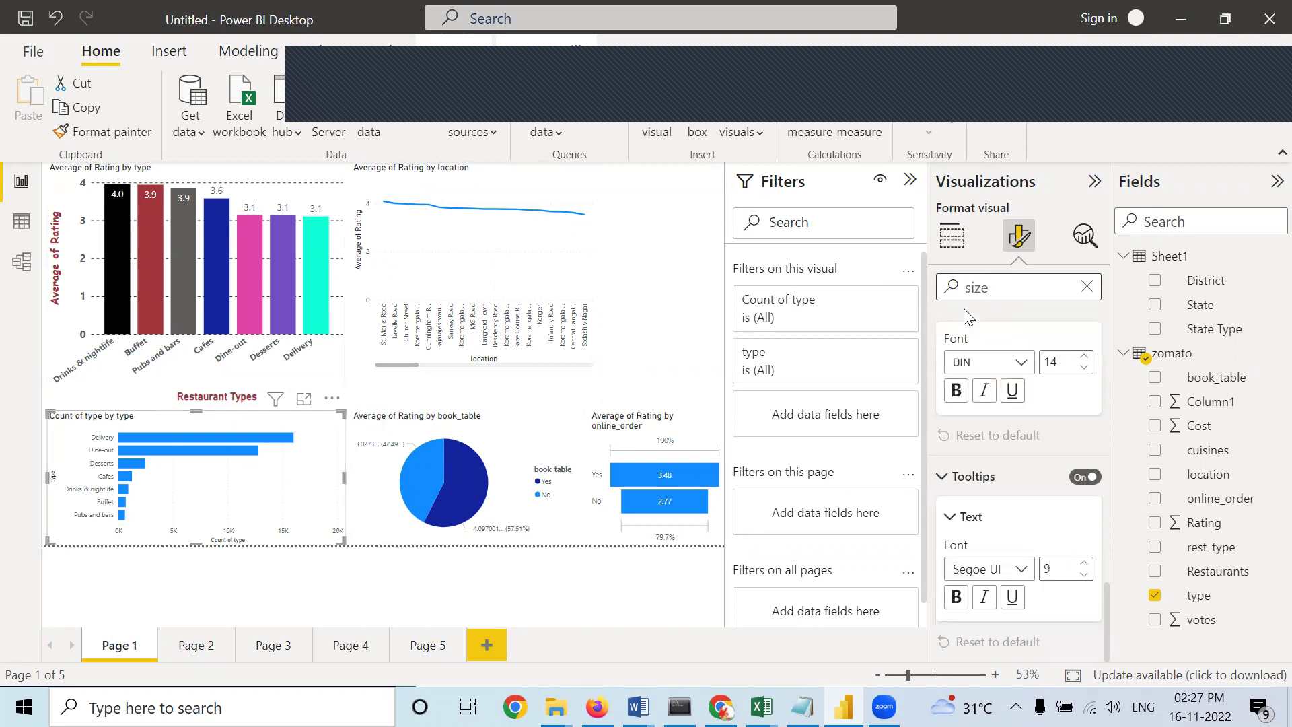
{"action": "scroll", "coordinate": [1012, 355], "scroll_direction": "up", "scroll_amount": 2}
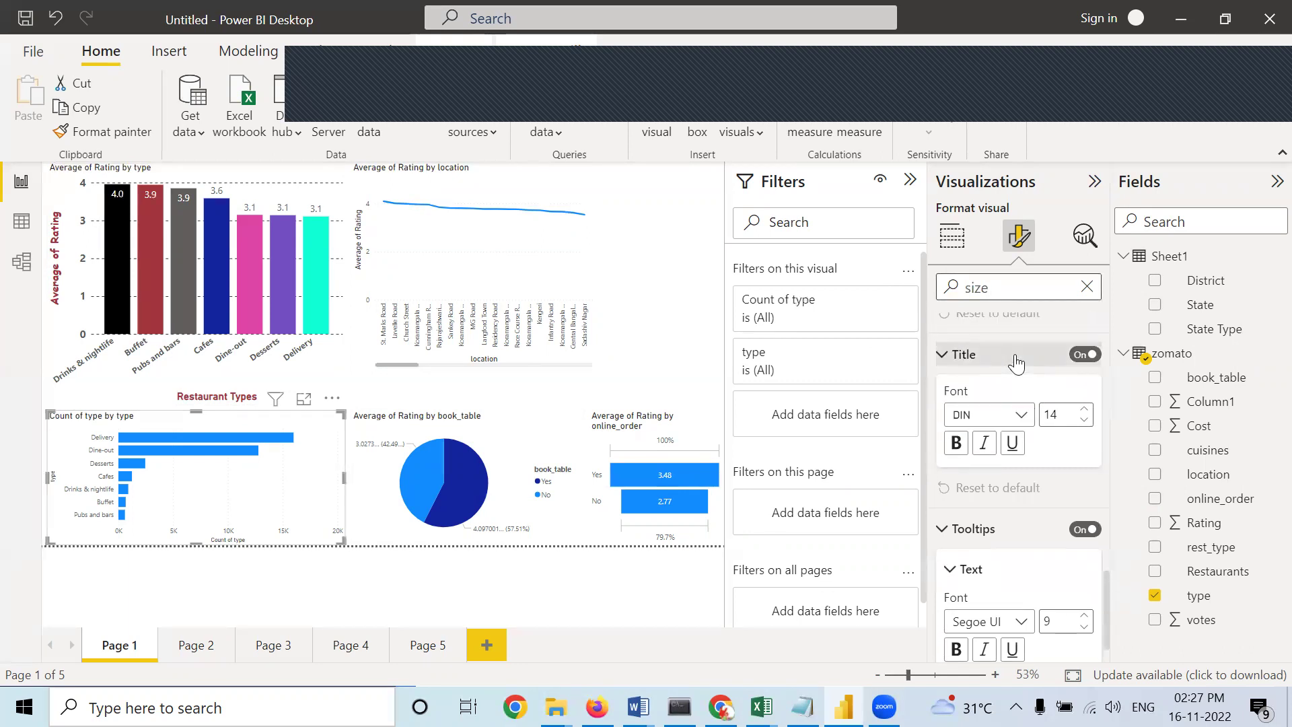
{"action": "scroll", "coordinate": [1015, 354], "scroll_direction": "up", "scroll_amount": 5}
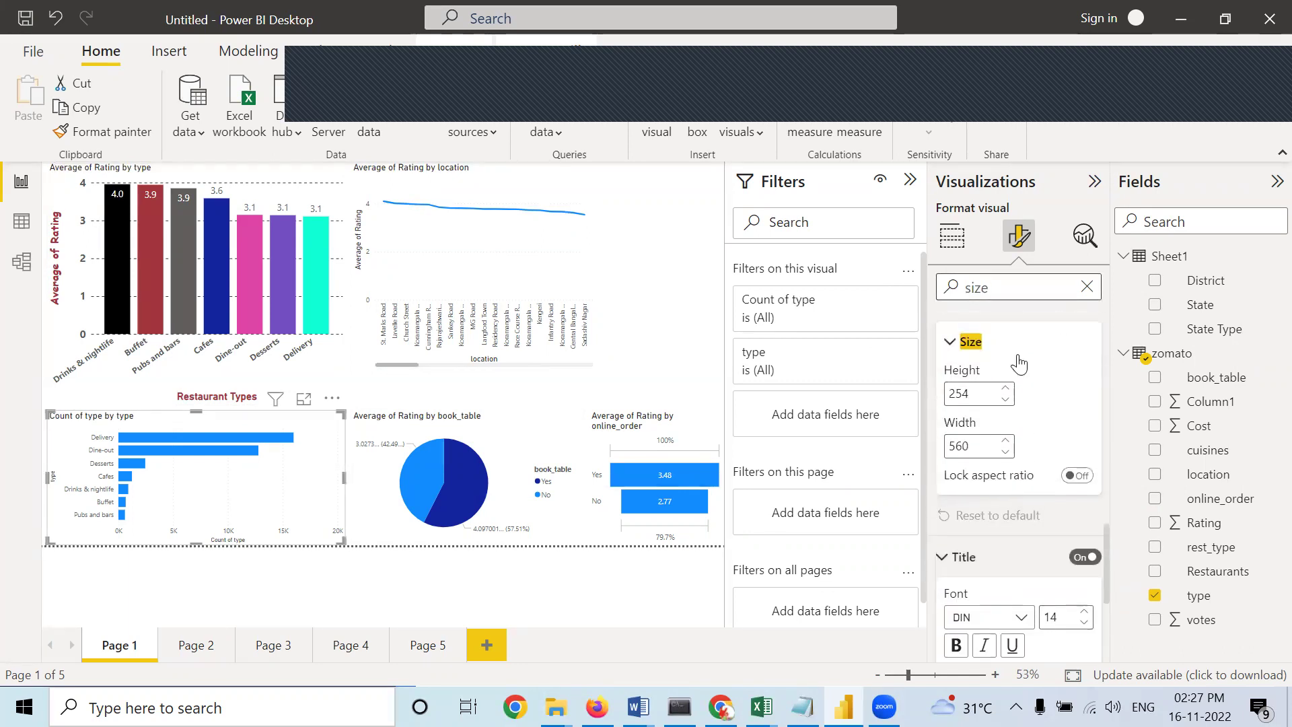
{"action": "scroll", "coordinate": [1018, 356], "scroll_direction": "up", "scroll_amount": 4}
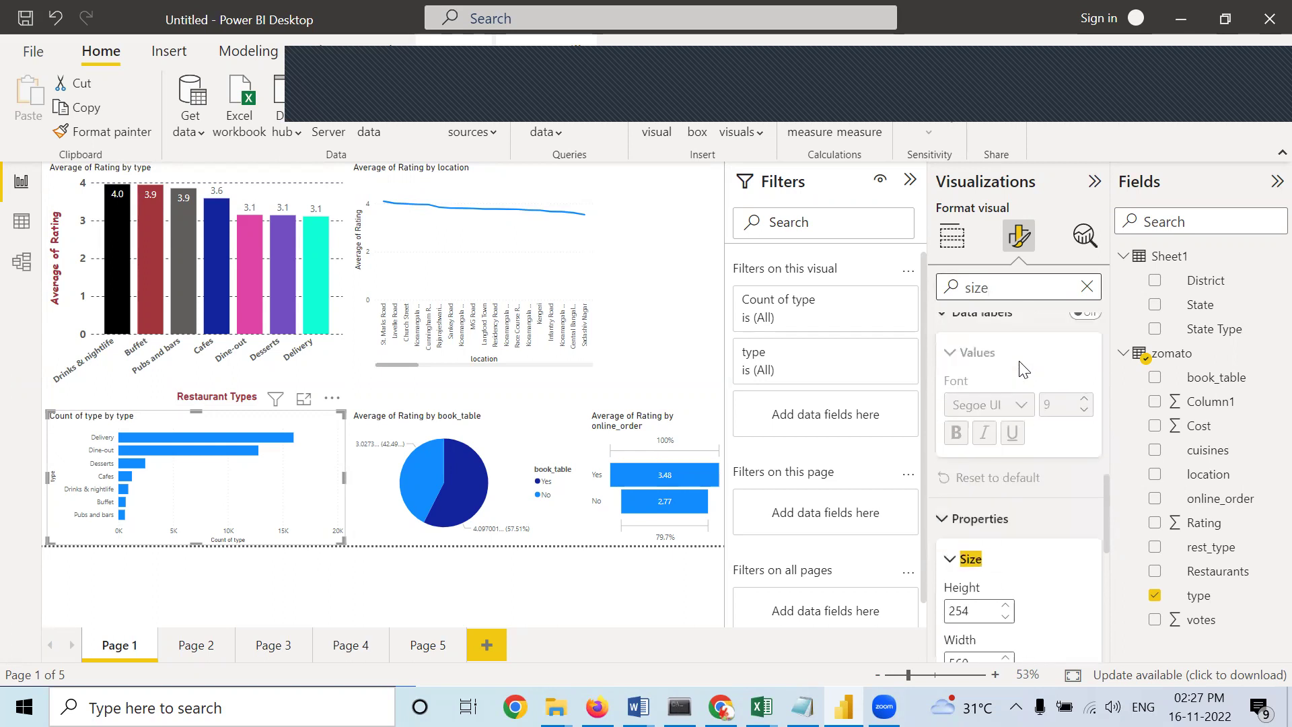
{"action": "scroll", "coordinate": [1021, 368], "scroll_direction": "down", "scroll_amount": 3}
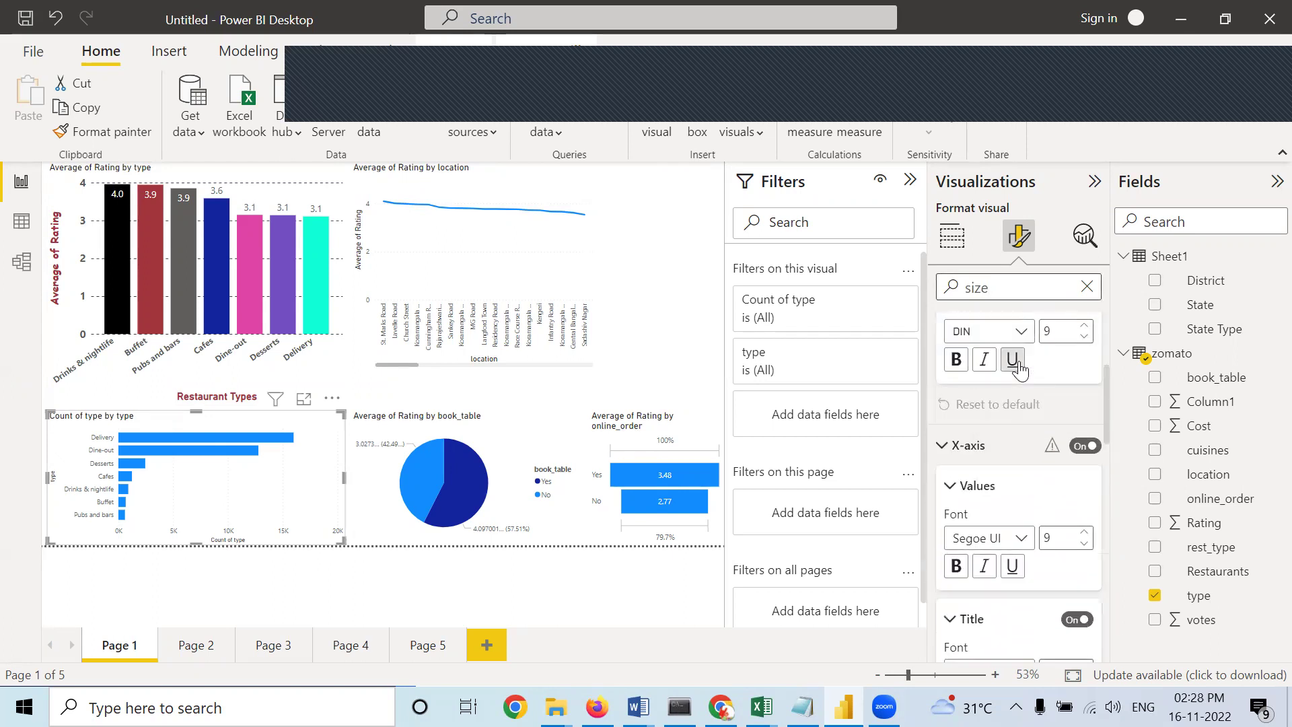
{"action": "scroll", "coordinate": [1021, 369], "scroll_direction": "up", "scroll_amount": 1}
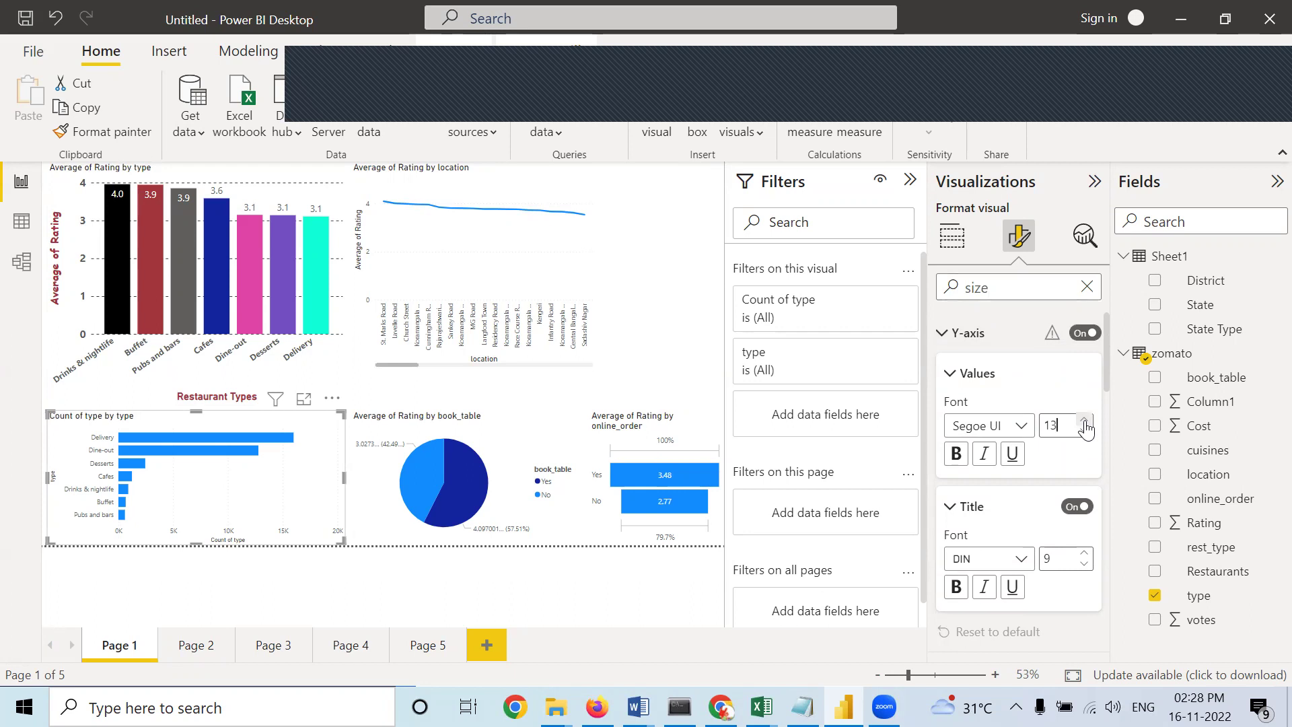
{"action": "left_click", "coordinate": [1084, 422]}
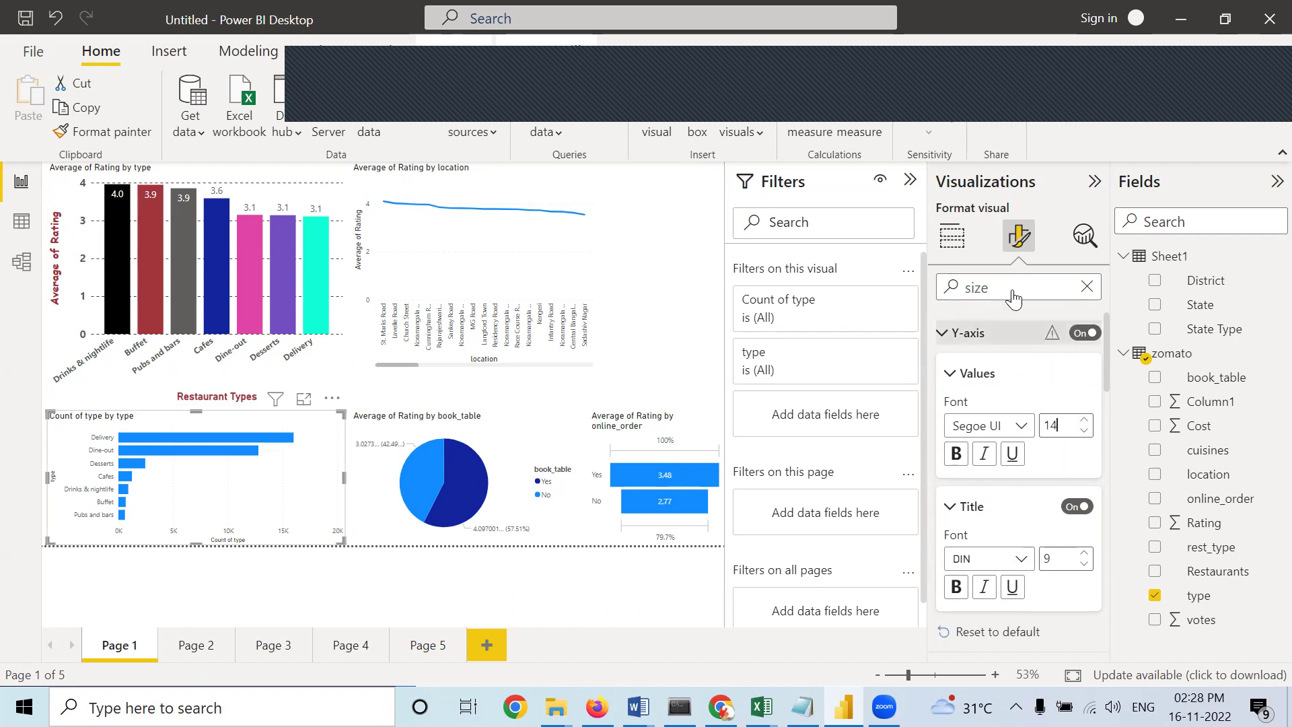
{"action": "left_click", "coordinate": [1083, 421]}
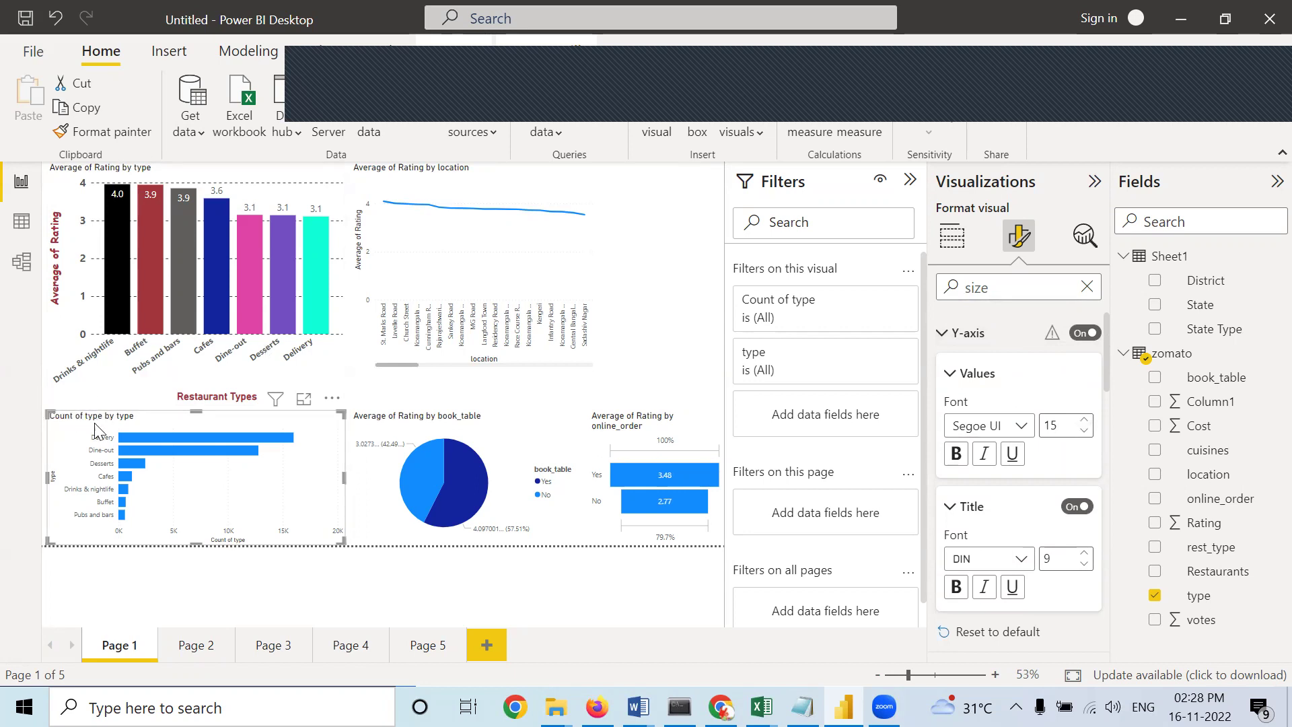
{"action": "left_click", "coordinate": [954, 463]}
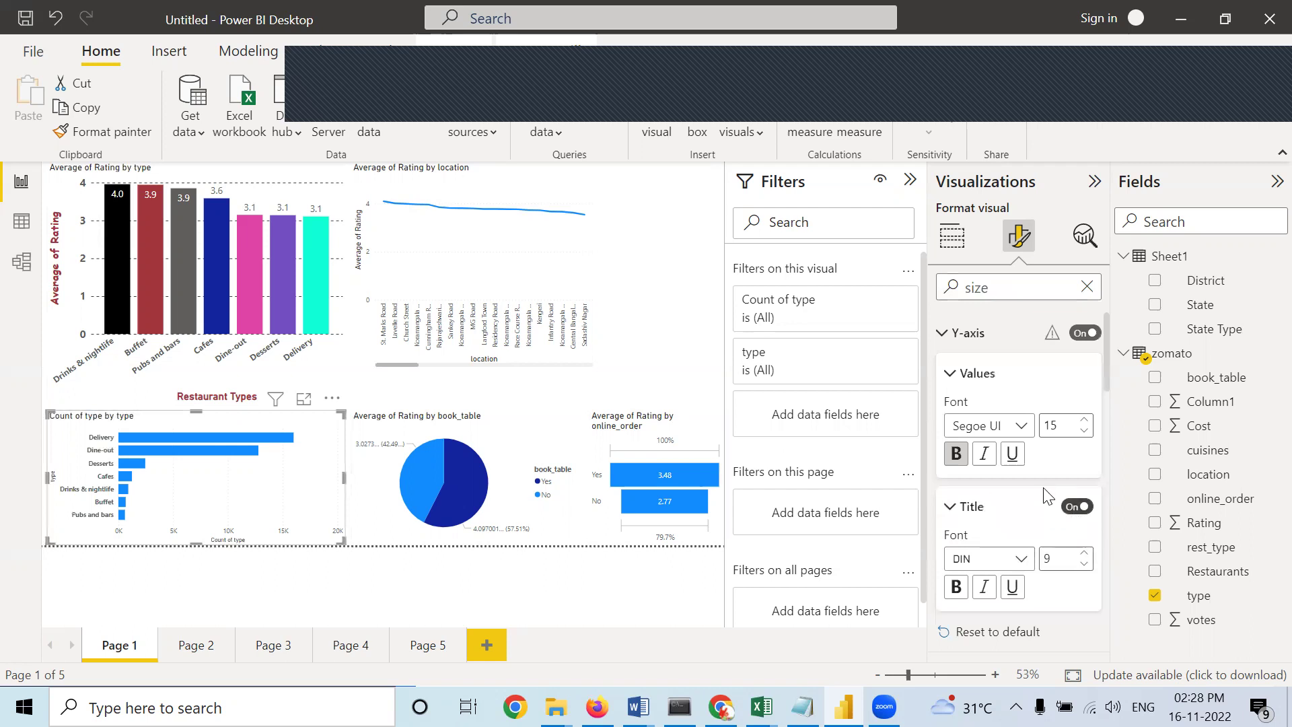
{"action": "scroll", "coordinate": [1047, 496], "scroll_direction": "down", "scroll_amount": 3}
{"action": "scroll", "coordinate": [1048, 496], "scroll_direction": "down", "scroll_amount": 5}
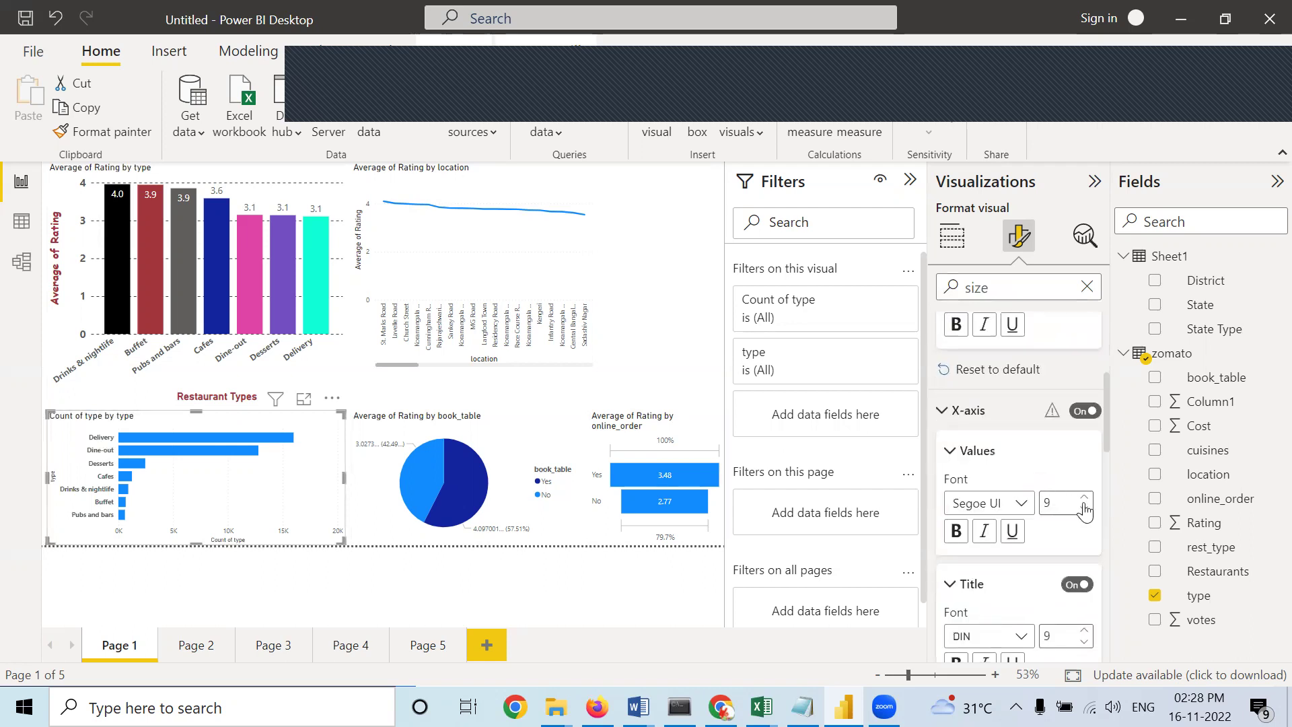
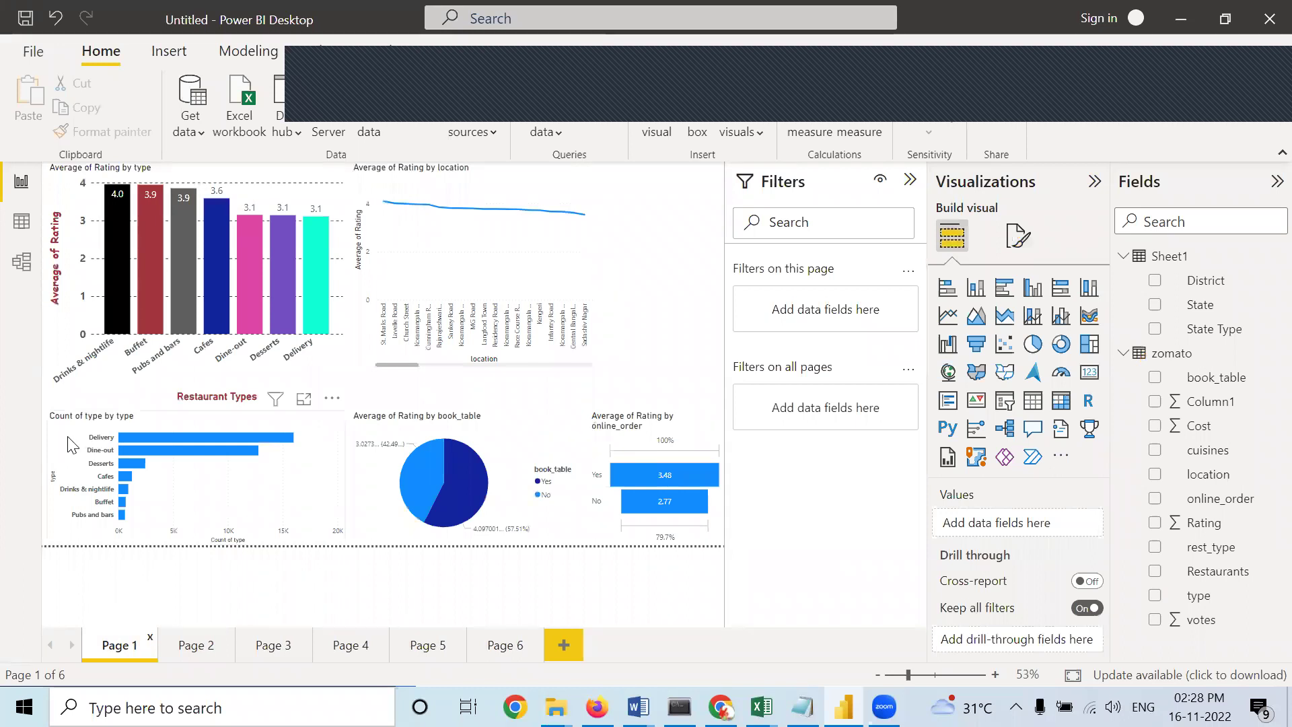
Go to Page 6 and select the empty stacked bar chart.
{"action": "left_click", "coordinate": [498, 647]}
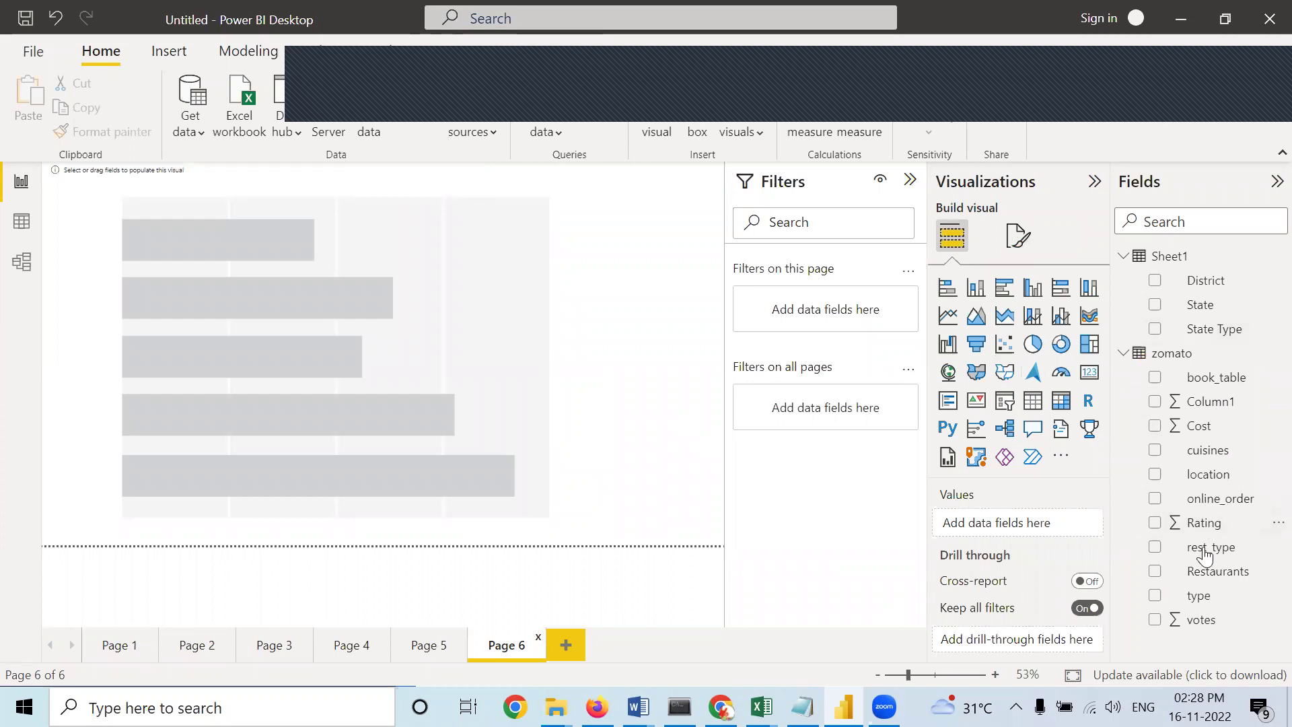
{"action": "left_click_drag", "start_coordinate": [1199, 596], "coordinate": [1158, 585]}
{"action": "left_click", "coordinate": [374, 373]}
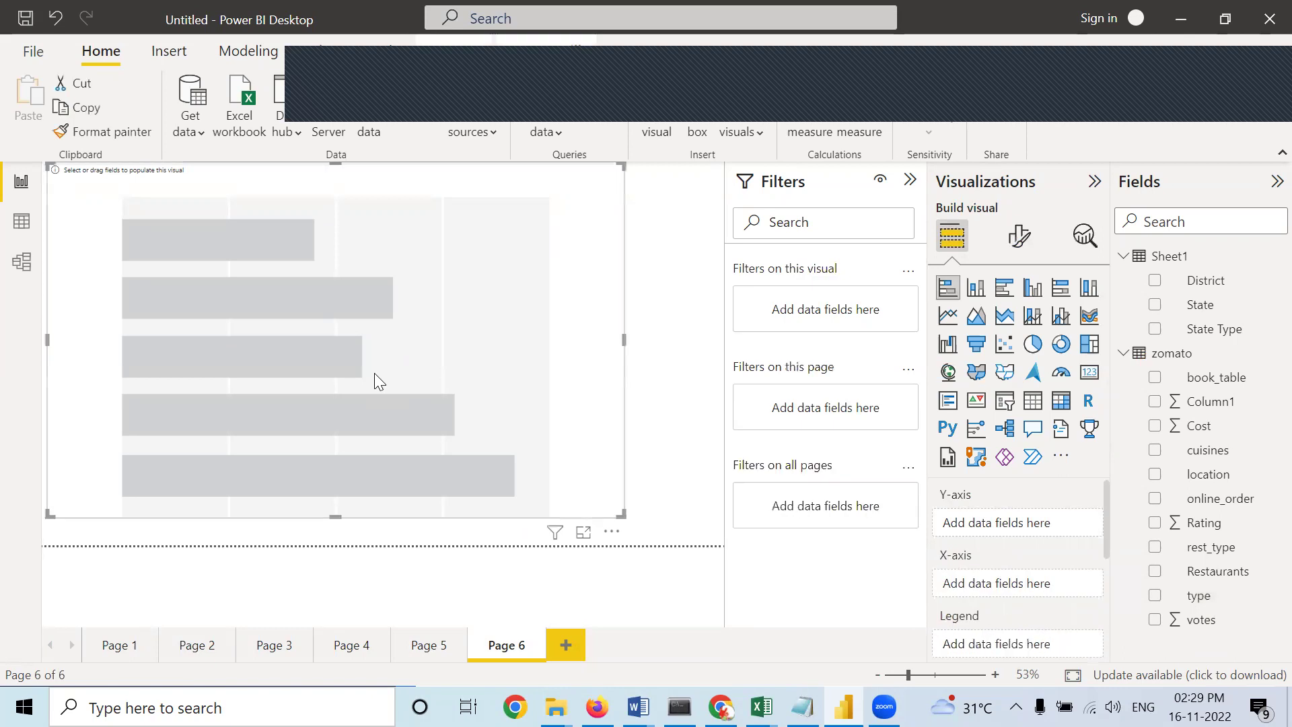
{"action": "left_click", "coordinate": [686, 448]}
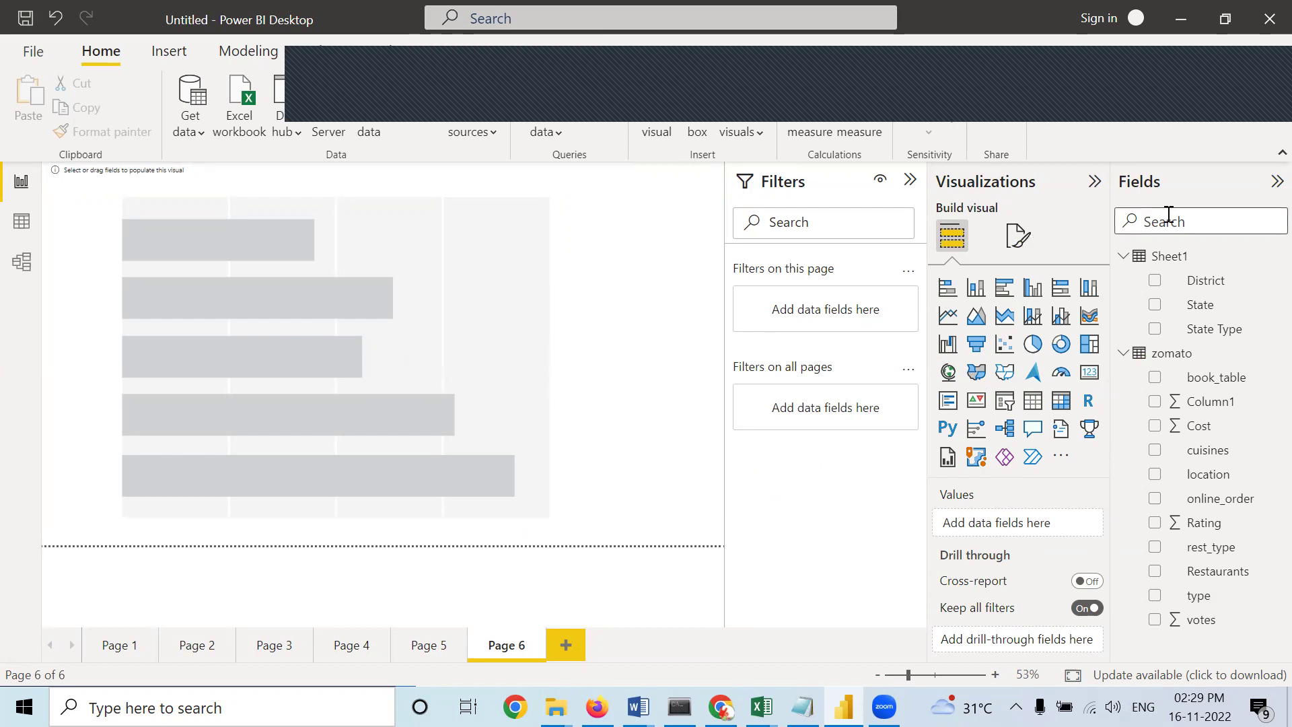
{"action": "left_click", "coordinate": [1030, 249]}
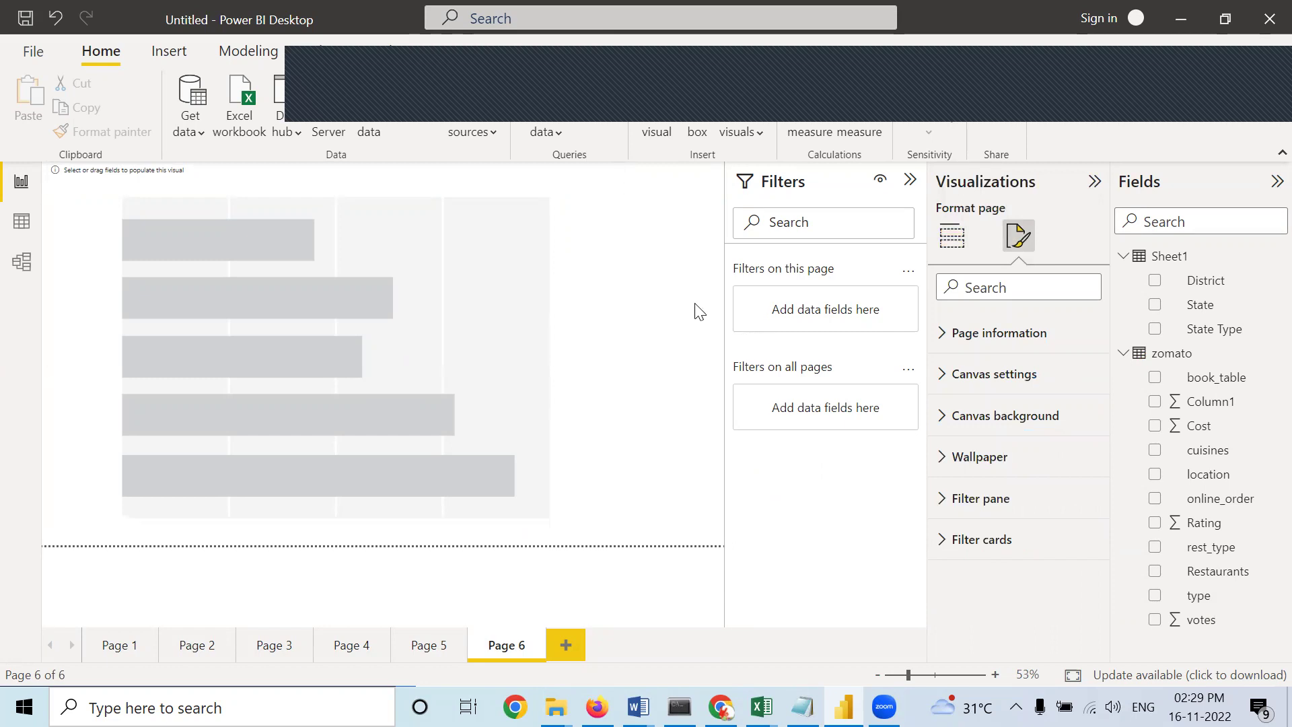
{"action": "left_click", "coordinate": [520, 327]}
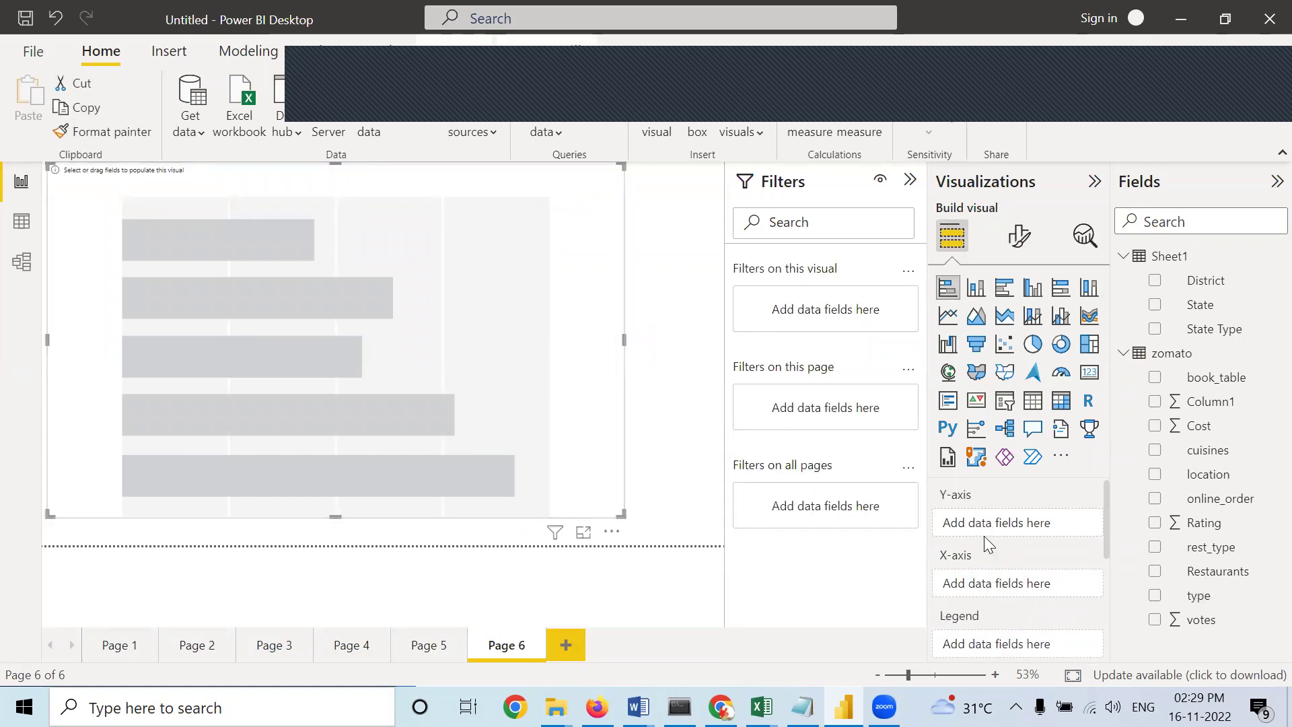
{"action": "left_click", "coordinate": [668, 450]}
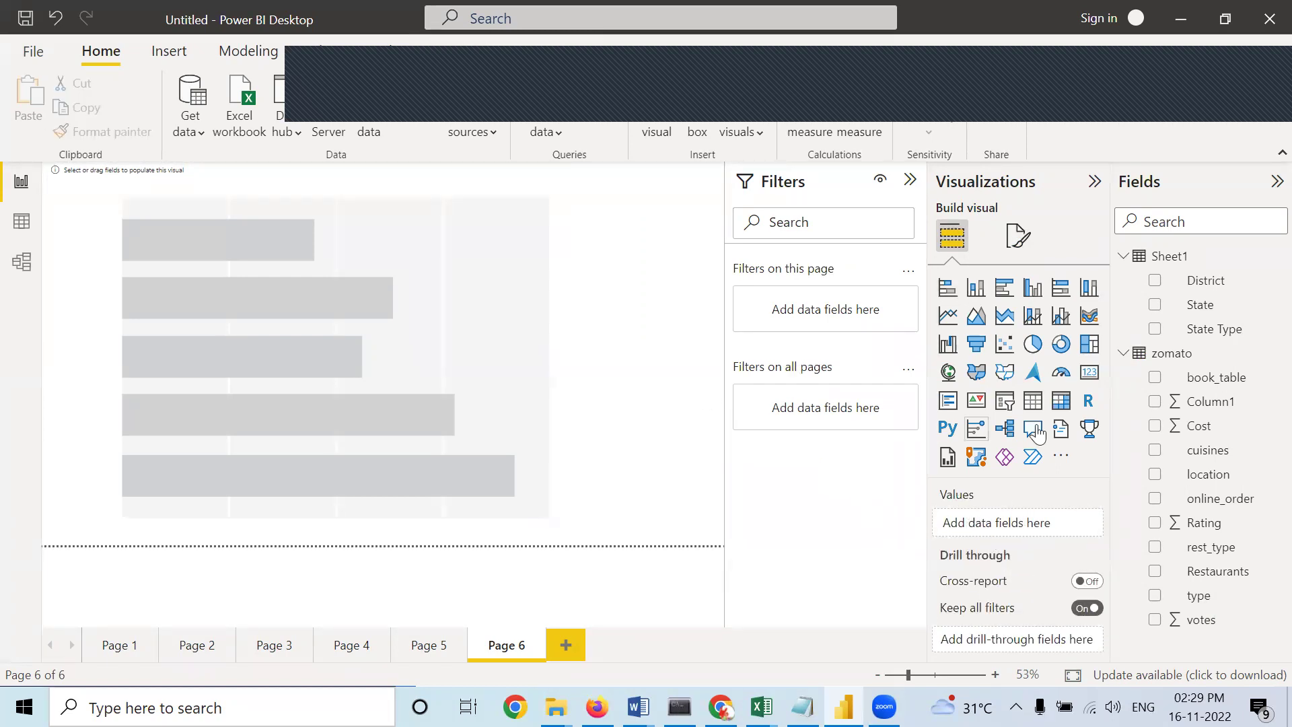
Populate the empty stacked bar chart with the type field on the Y-axis and the count of type on the X-axis.
{"action": "left_click", "coordinate": [521, 371]}
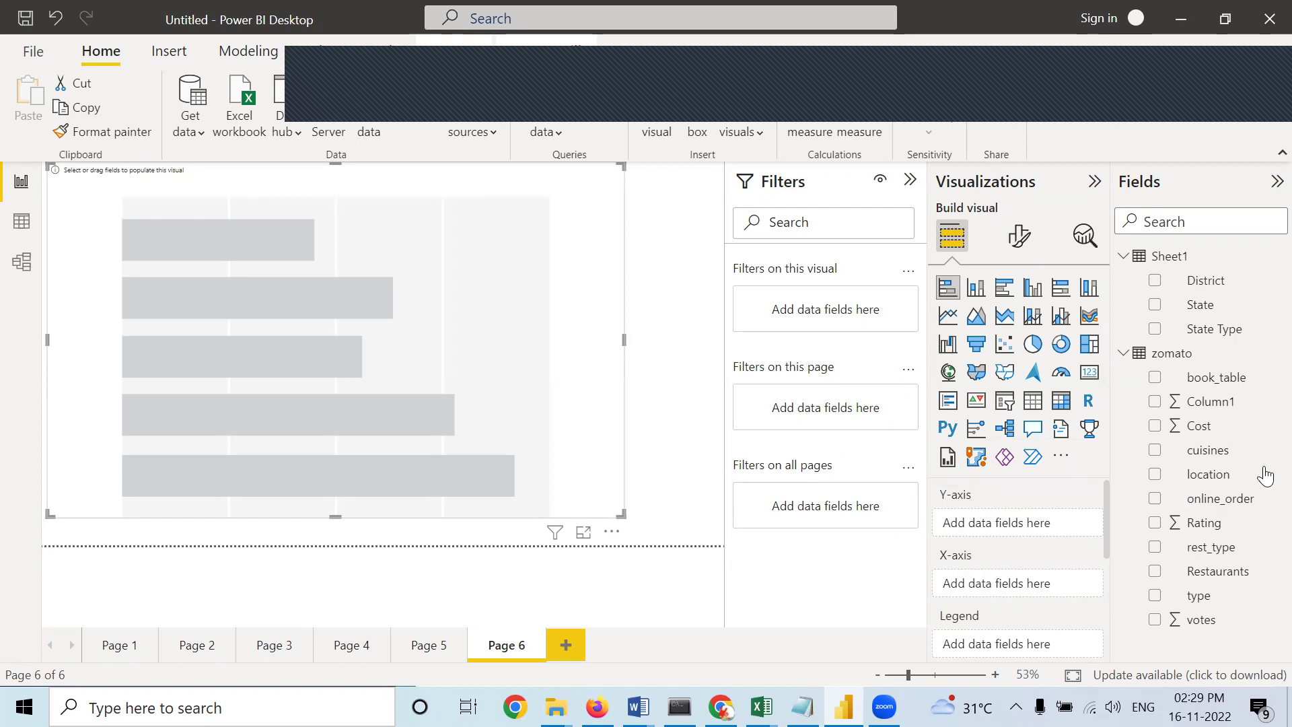
{"action": "left_click_drag", "start_coordinate": [1204, 601], "coordinate": [1013, 531]}
{"action": "left_click_drag", "start_coordinate": [1191, 596], "coordinate": [1009, 595]}
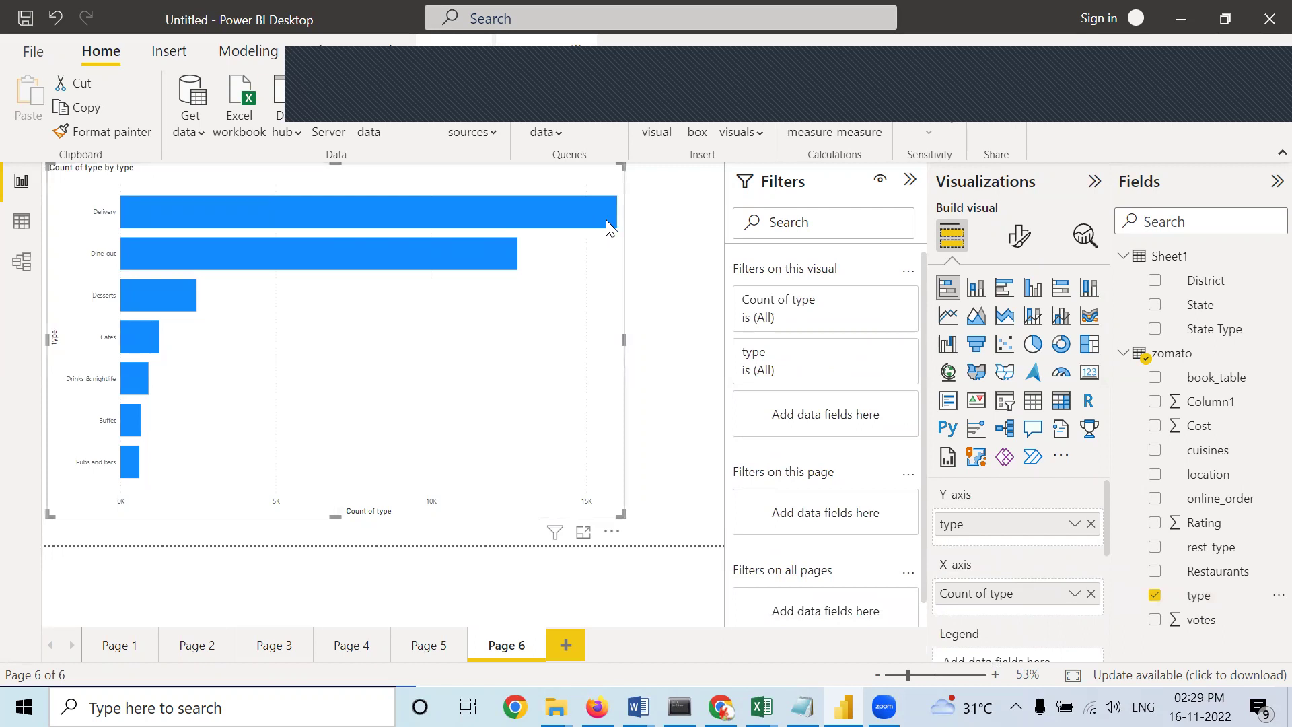
Set the bar chart's Y-axis values to font size 16 in bold and its Y-axis title to size 15.
{"action": "mouse_move", "coordinate": [606, 219]}
{"action": "left_click", "coordinate": [1018, 248]}
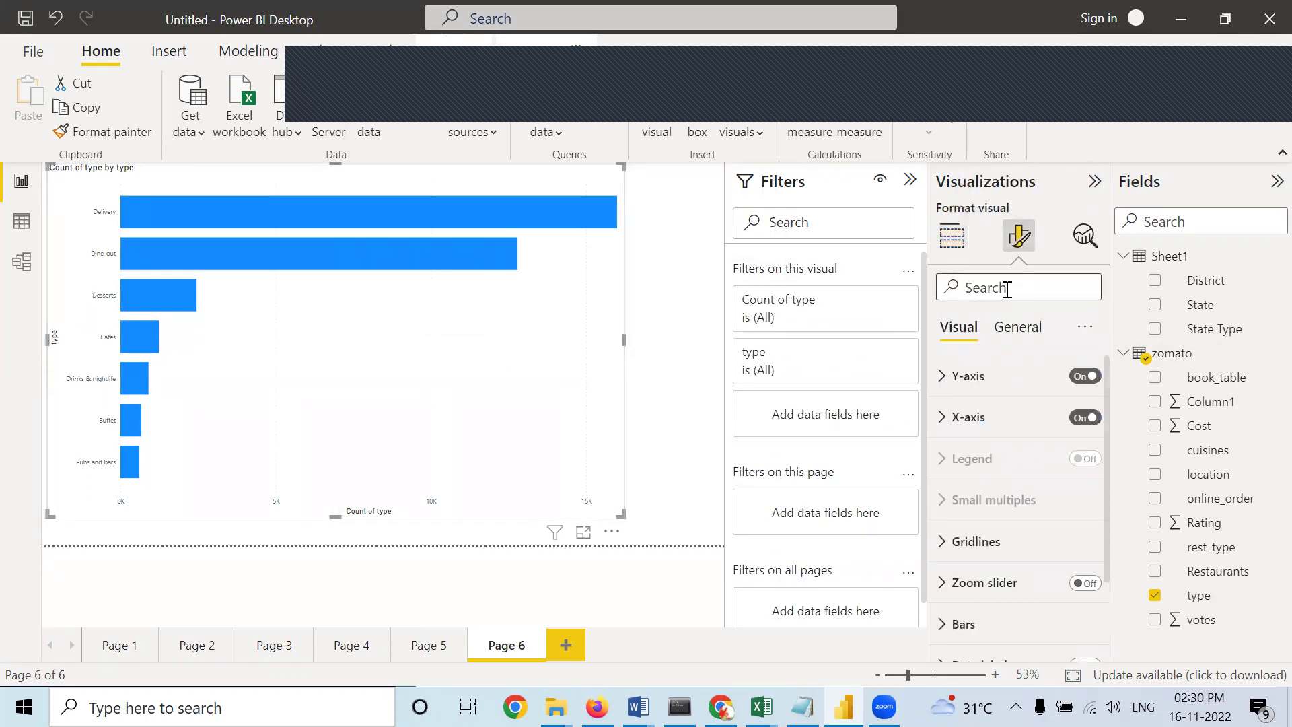
{"action": "type", "text": "s"}
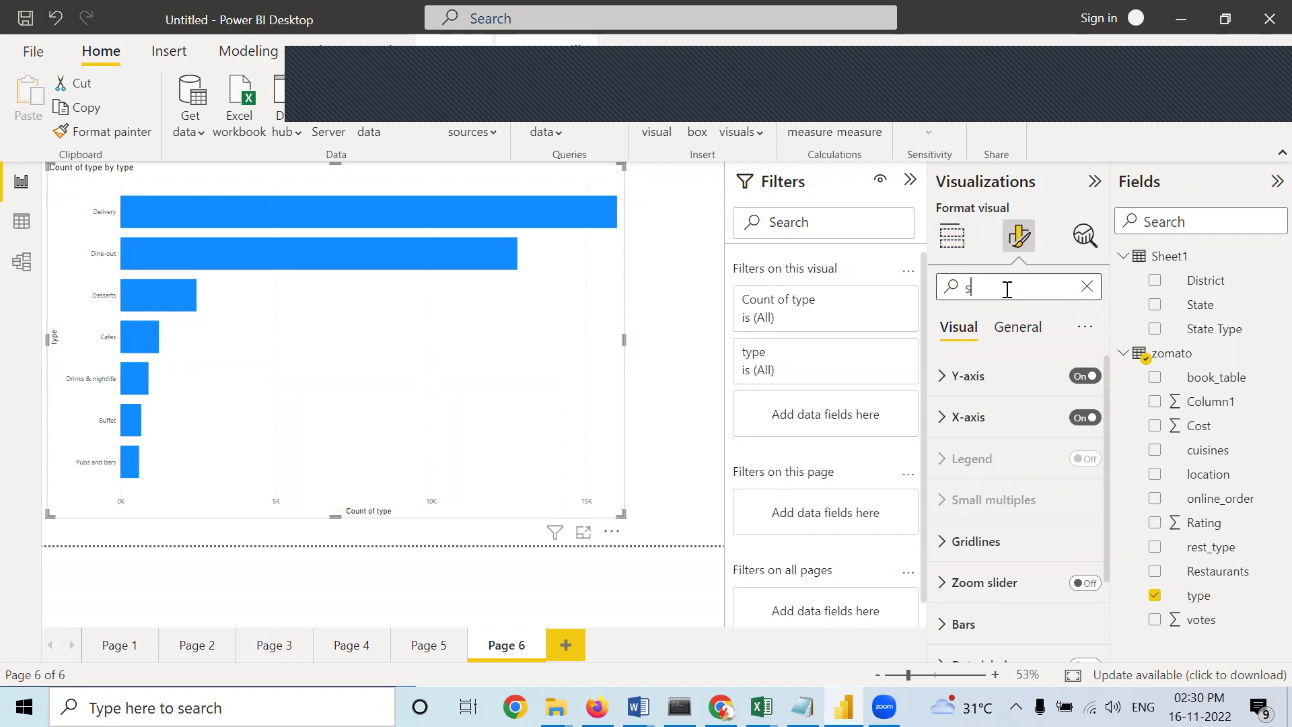
{"action": "type", "text": "ize"}
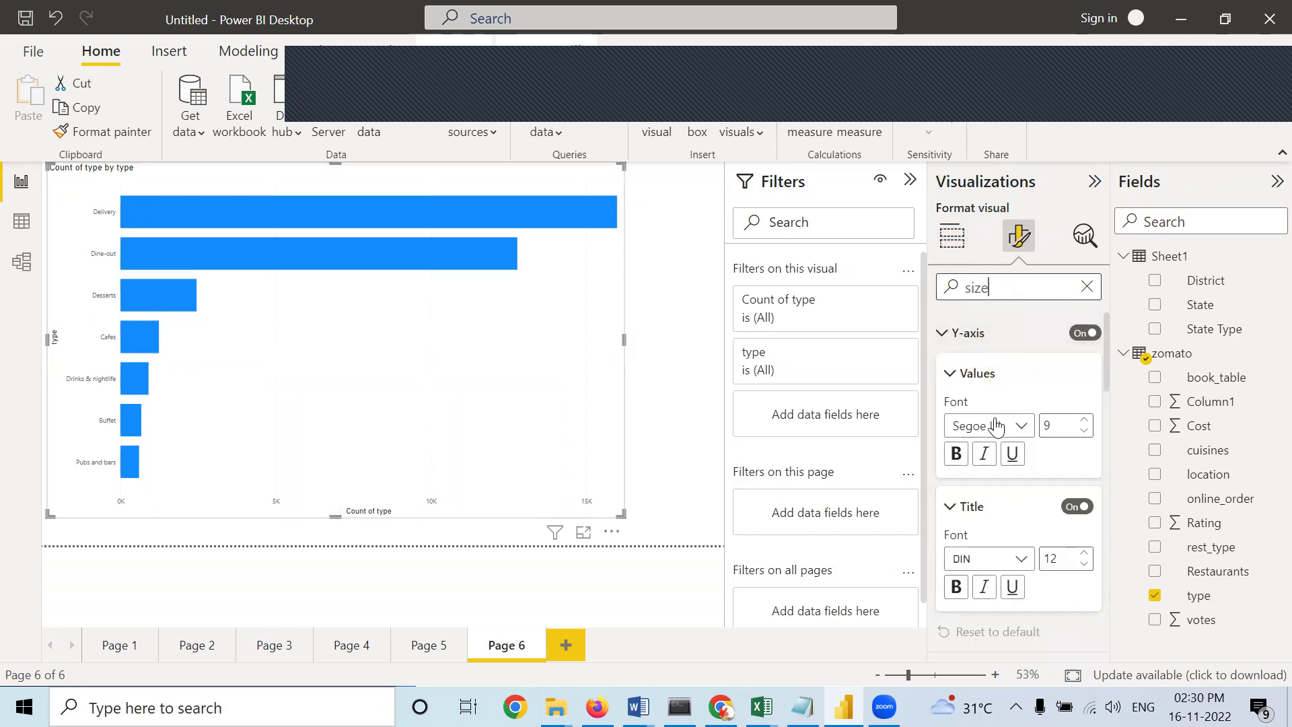
{"action": "left_click", "coordinate": [1084, 420]}
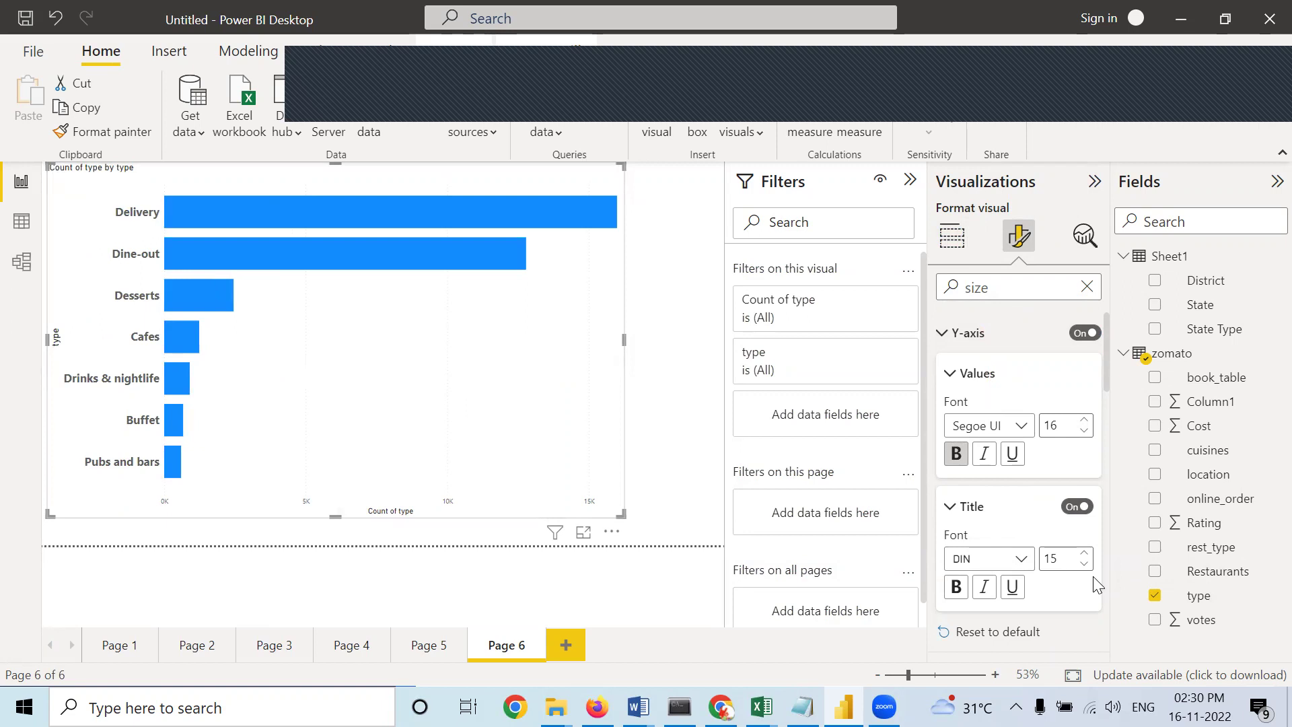
Set the bar chart's X-axis values to font size 16 and its X-axis title to size 17.
{"action": "scroll", "coordinate": [1095, 584], "scroll_direction": "down", "scroll_amount": 3}
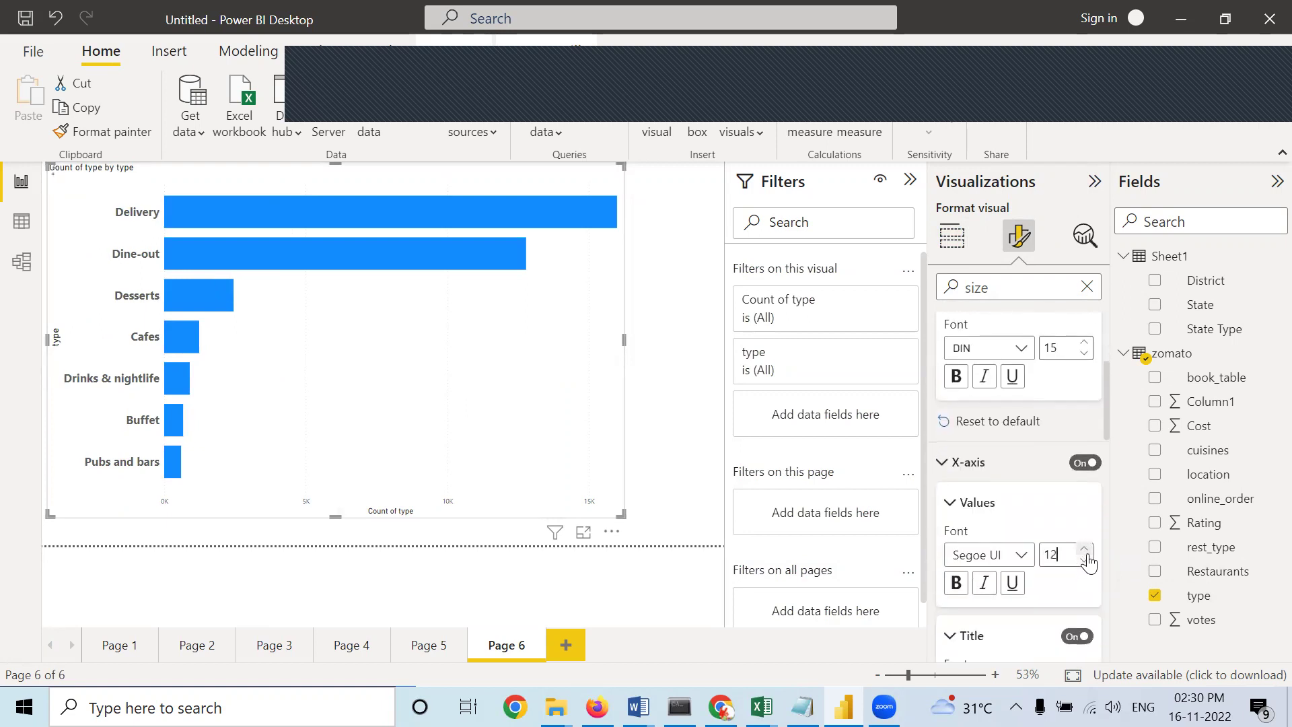
{"action": "left_click", "coordinate": [1085, 556]}
{"action": "left_click", "coordinate": [1085, 556]}
{"action": "left_click", "coordinate": [1085, 551]}
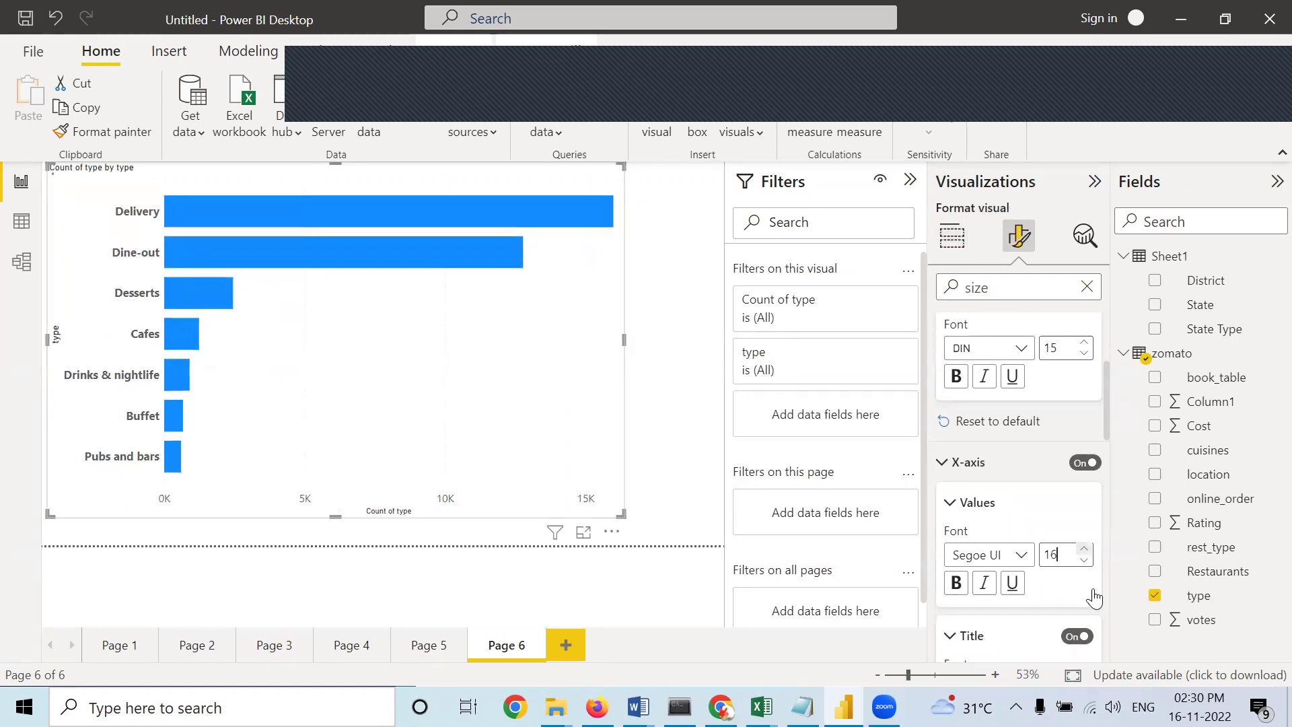
{"action": "left_click", "coordinate": [1084, 552]}
{"action": "scroll", "coordinate": [1086, 556], "scroll_direction": "down", "scroll_amount": 3}
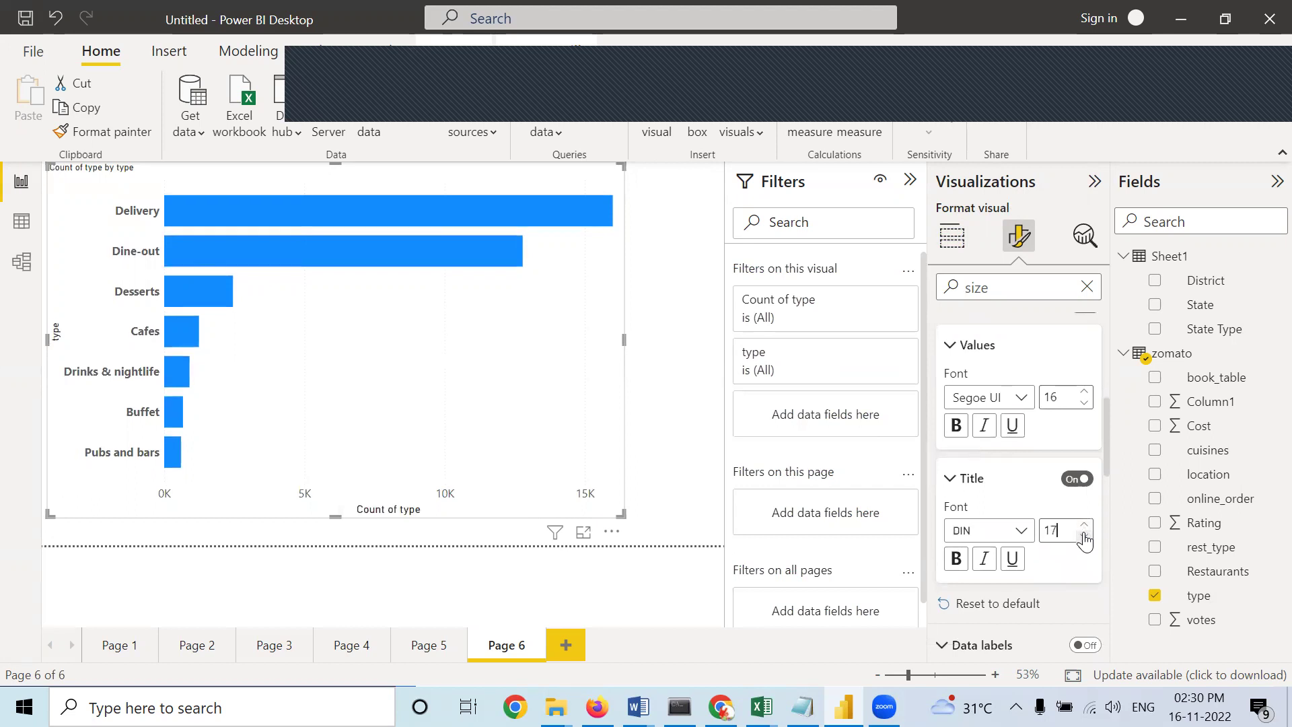
Turn on data labels for the Count of type by type bar chart and set their values to font size 14.
{"action": "scroll", "coordinate": [1083, 569], "scroll_direction": "down", "scroll_amount": 5}
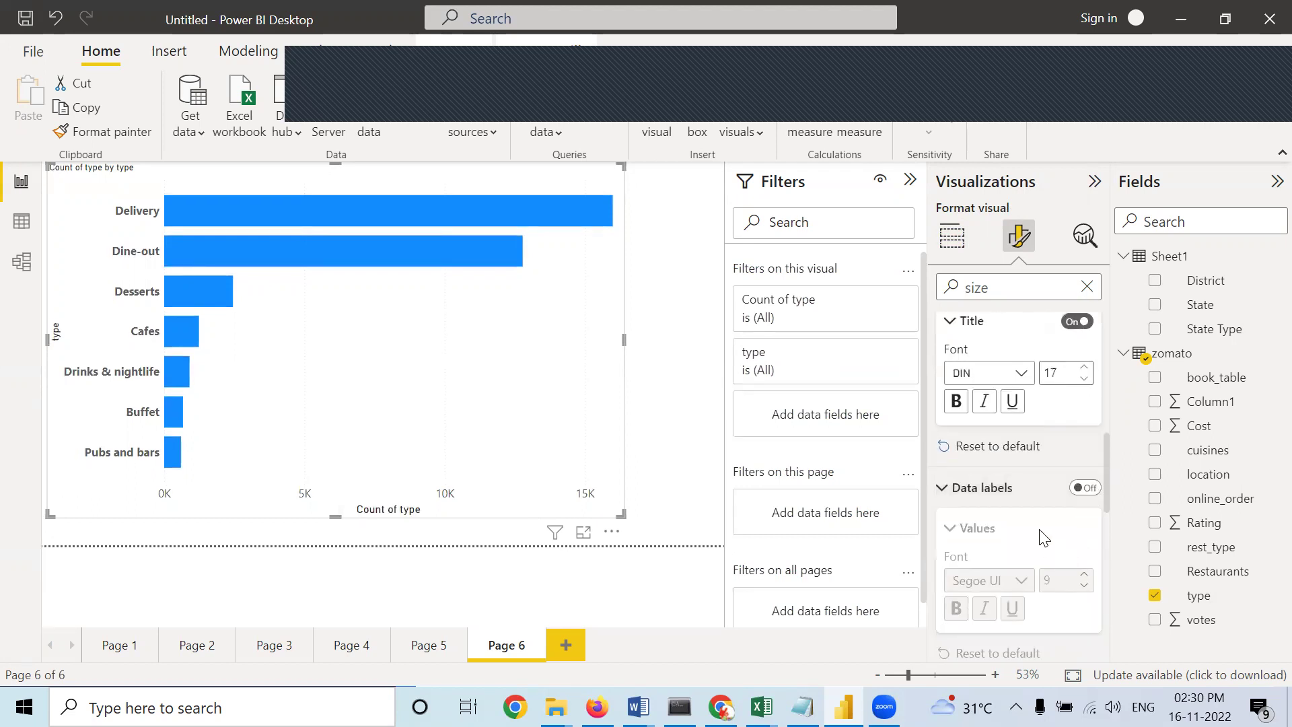
{"action": "scroll", "coordinate": [1040, 538], "scroll_direction": "up", "scroll_amount": 2}
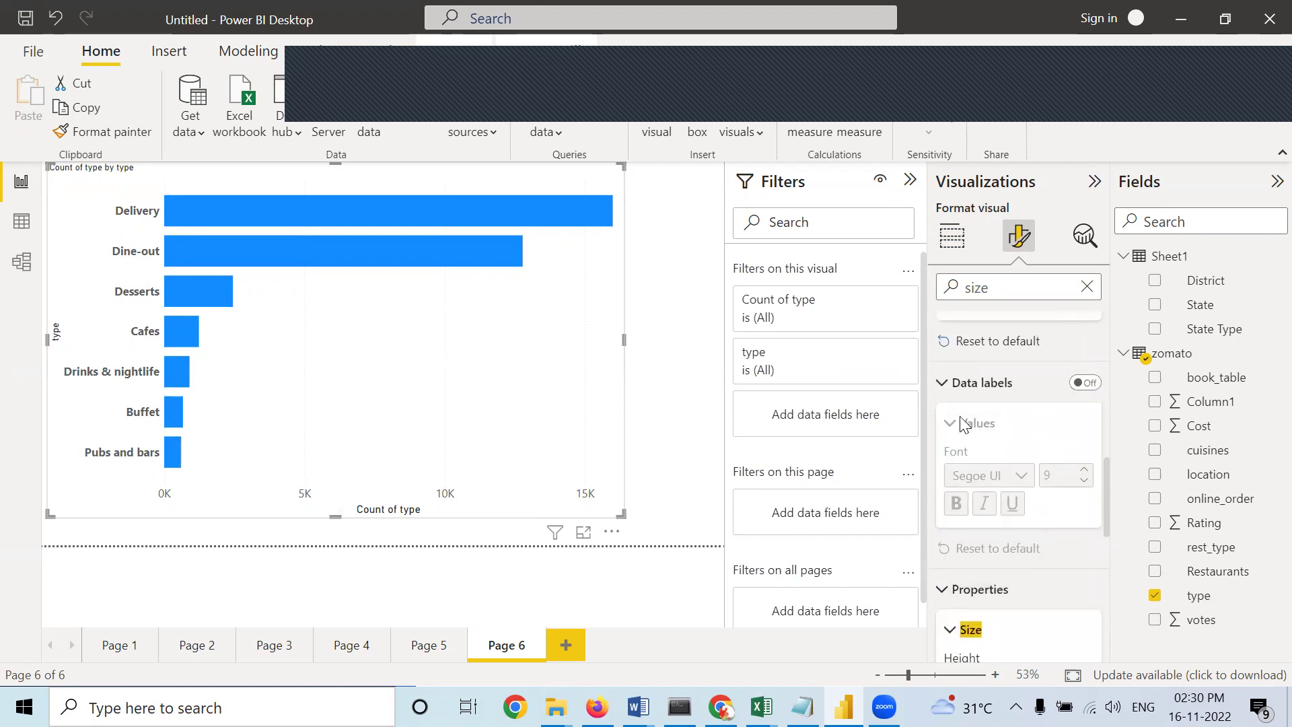
{"action": "left_click", "coordinate": [1084, 382]}
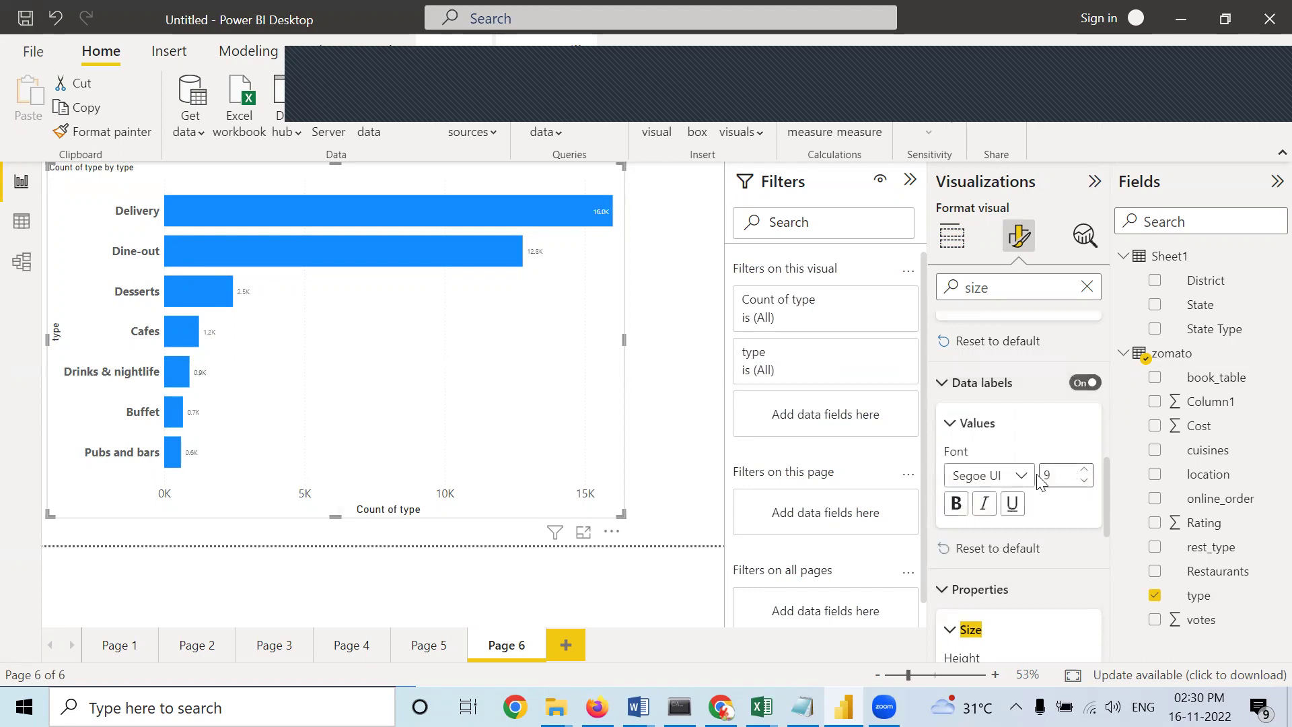
{"action": "left_click", "coordinate": [1085, 471]}
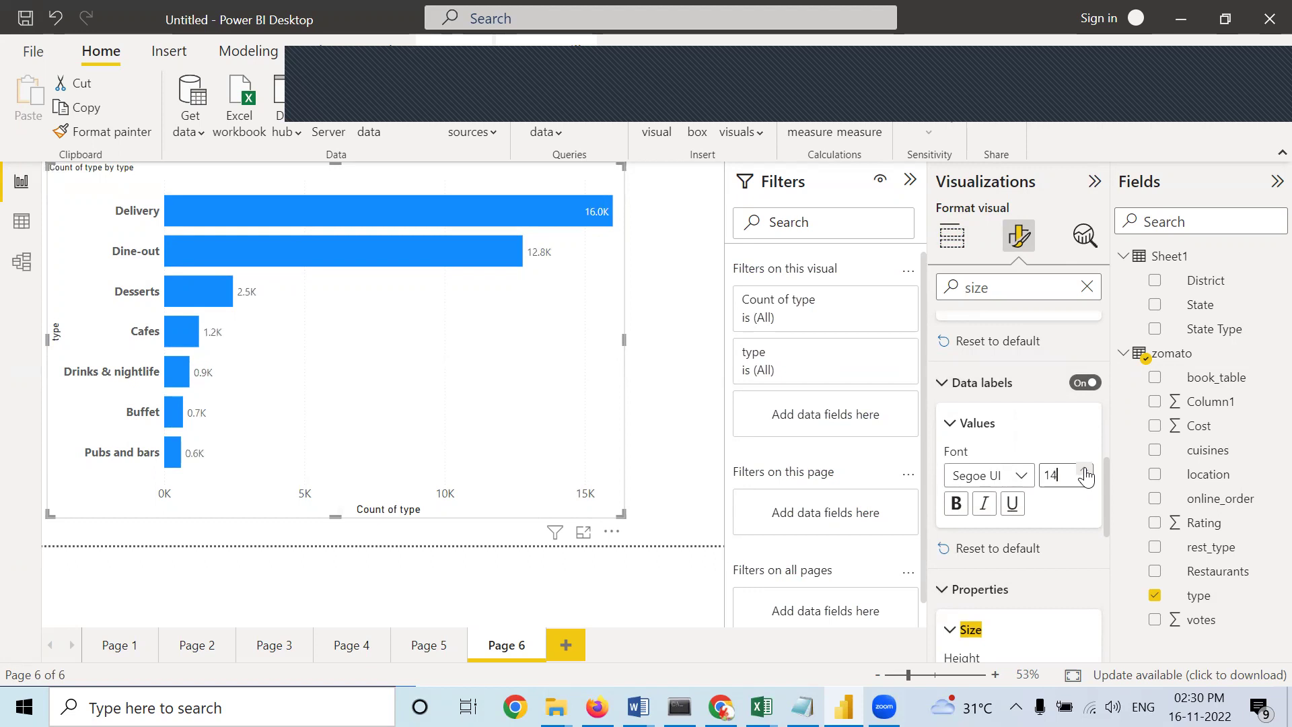
Set the bar chart's title to font size 17 and its tooltip text to size 12.
{"action": "scroll", "coordinate": [1078, 531], "scroll_direction": "down", "scroll_amount": 3}
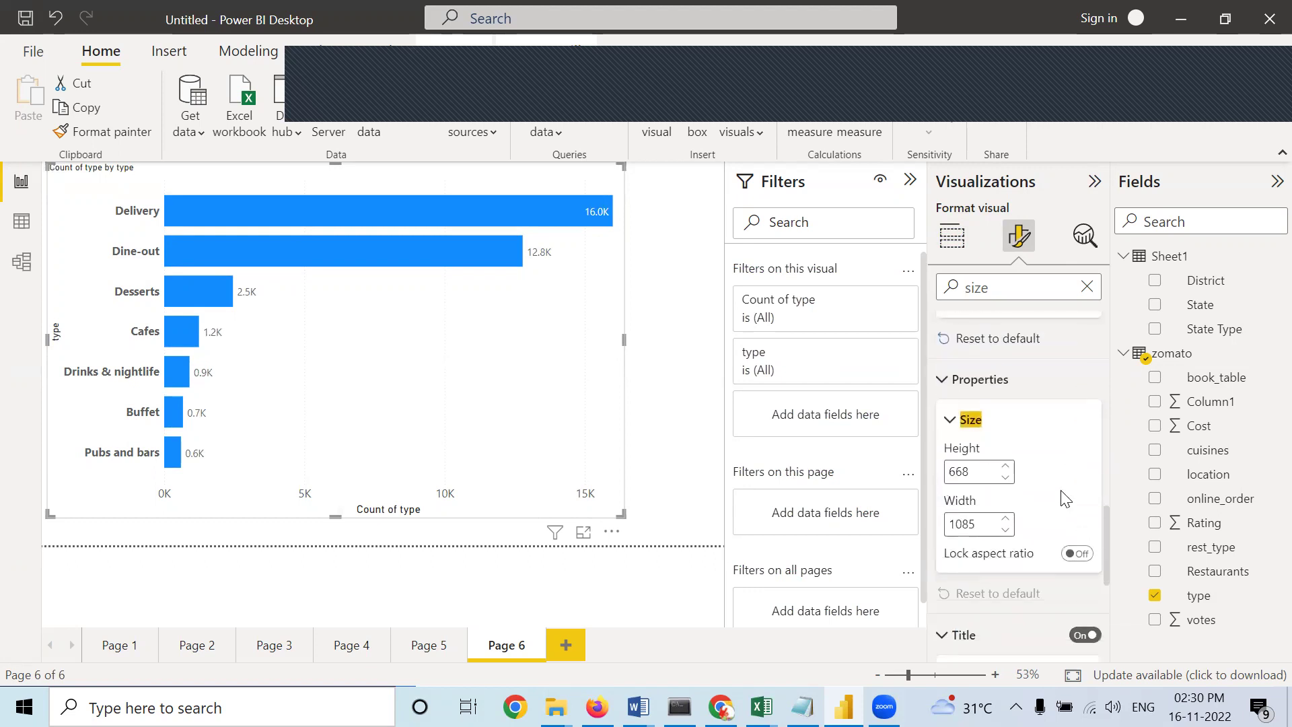
{"action": "scroll", "coordinate": [1065, 498], "scroll_direction": "down", "scroll_amount": 3}
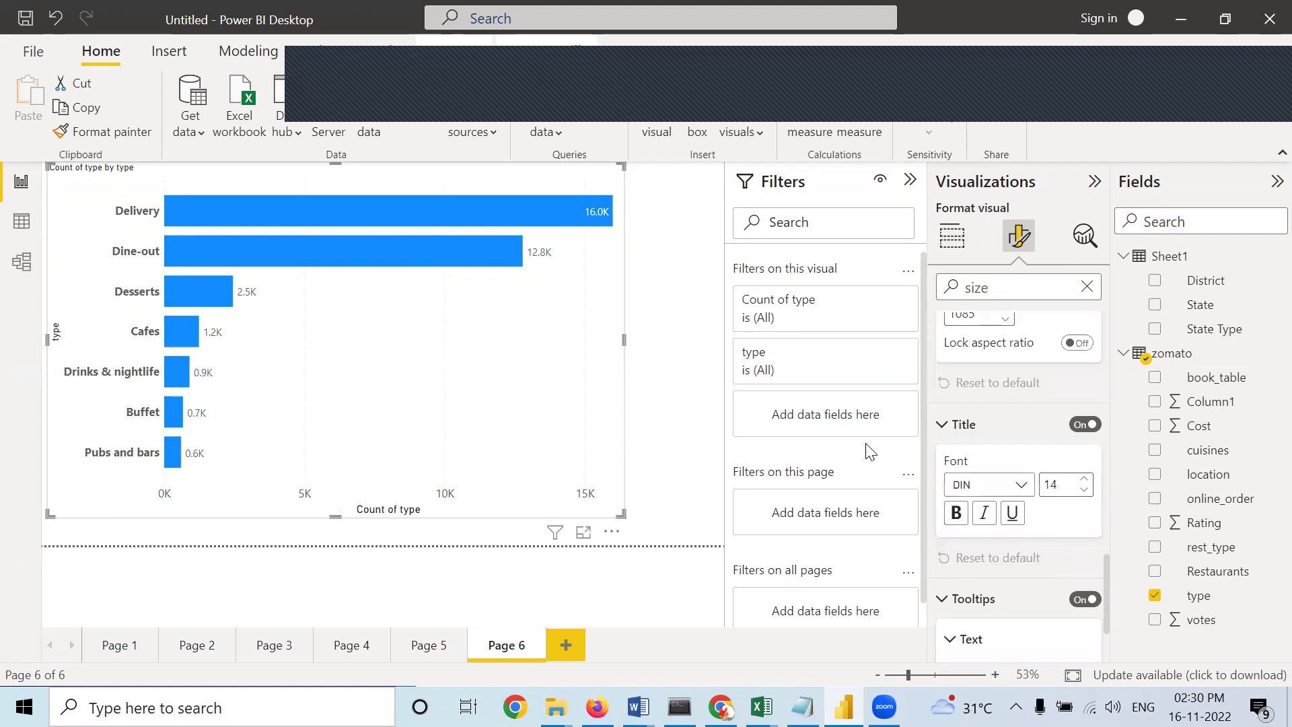
{"action": "left_click", "coordinate": [1083, 481]}
{"action": "left_click", "coordinate": [1083, 481]}
{"action": "left_click", "coordinate": [1084, 481]}
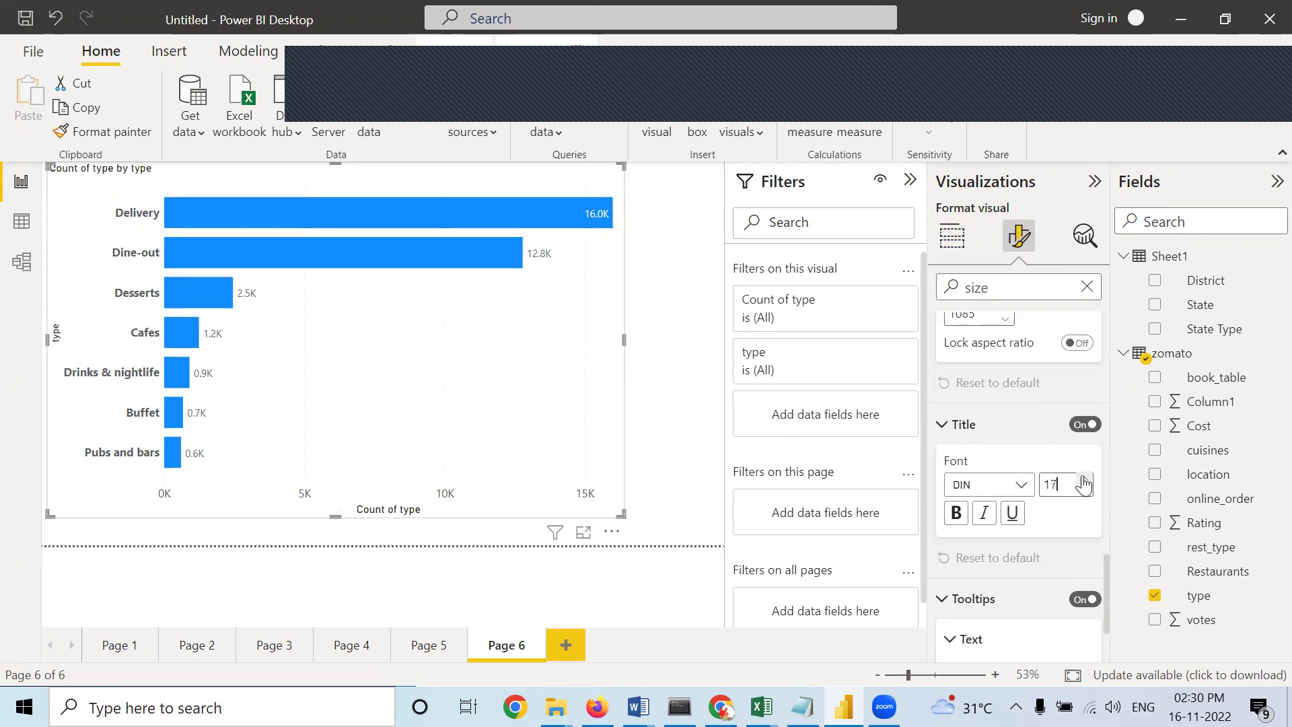
{"action": "scroll", "coordinate": [1040, 453], "scroll_direction": "down", "scroll_amount": 2}
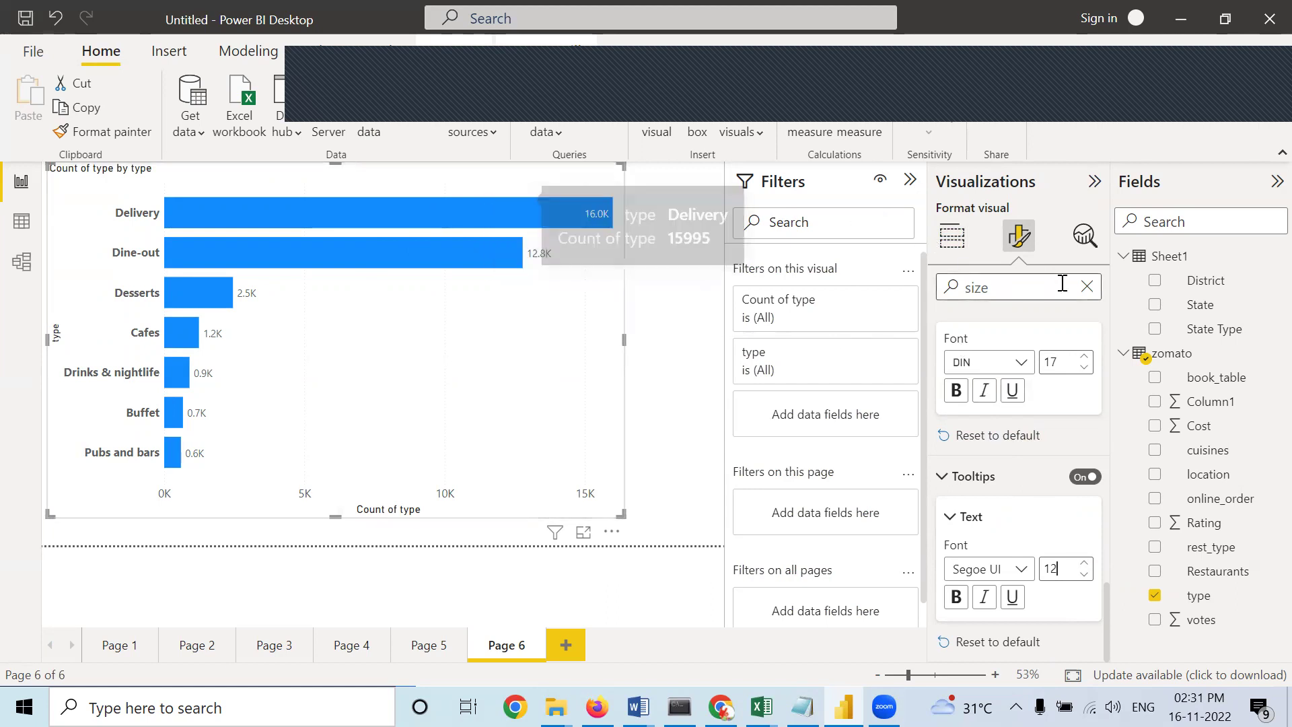
Change the colour of the bar chart's vertical gridlines to the recently used purple.
{"action": "left_click", "coordinate": [1087, 286]}
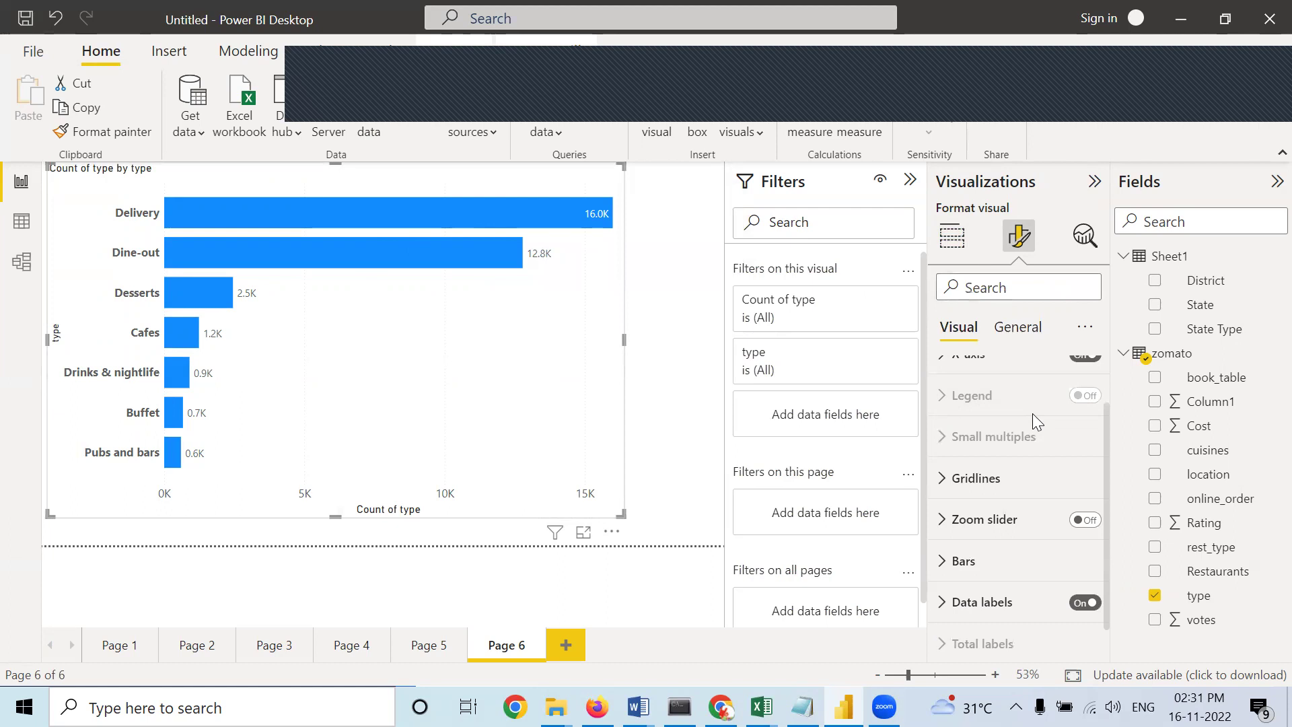
{"action": "scroll", "coordinate": [985, 419], "scroll_direction": "down", "scroll_amount": 1}
{"action": "left_click", "coordinate": [967, 437]}
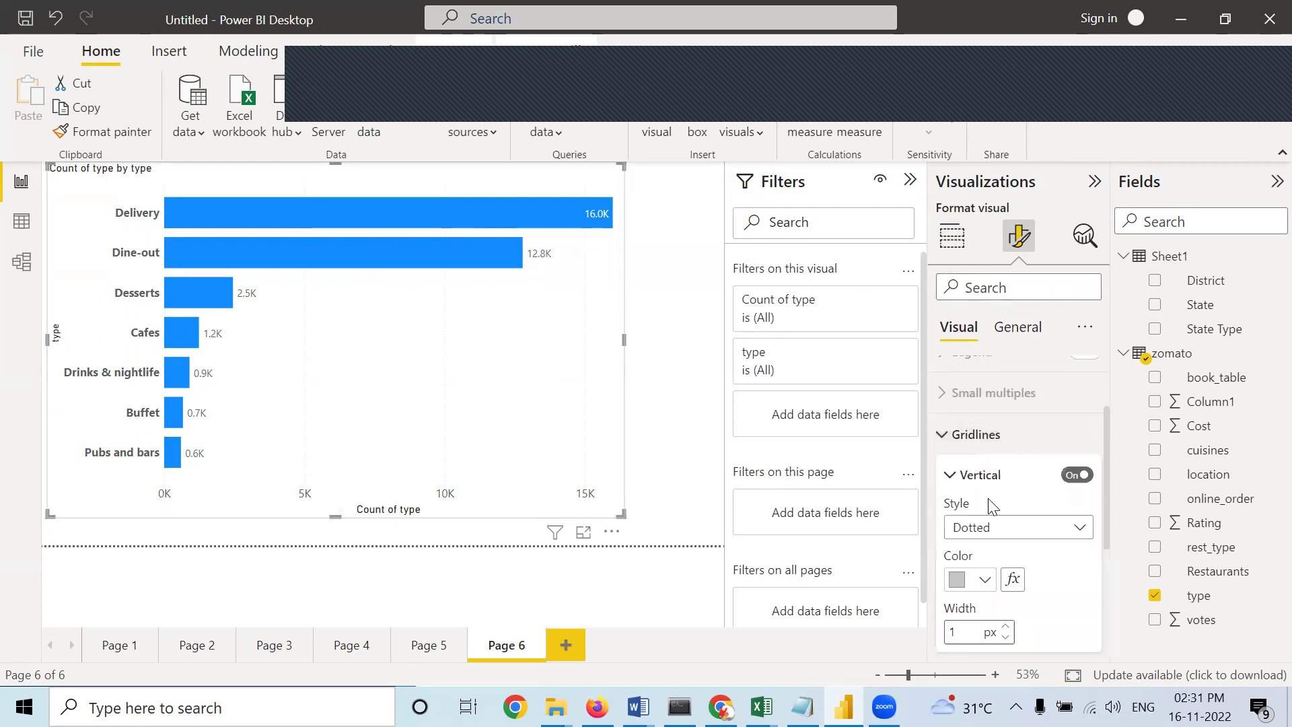
{"action": "left_click", "coordinate": [986, 583]}
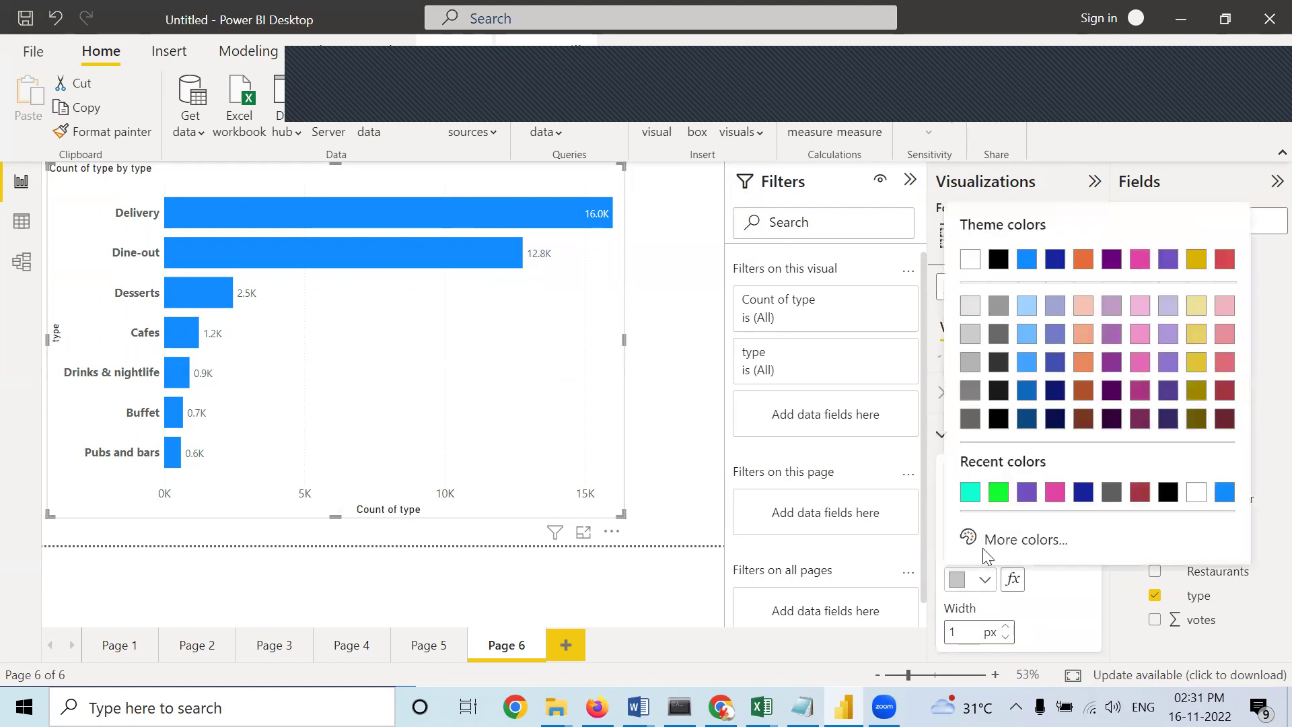
{"action": "left_click", "coordinate": [1027, 498]}
{"action": "scroll", "coordinate": [952, 565], "scroll_direction": "down", "scroll_amount": 5}
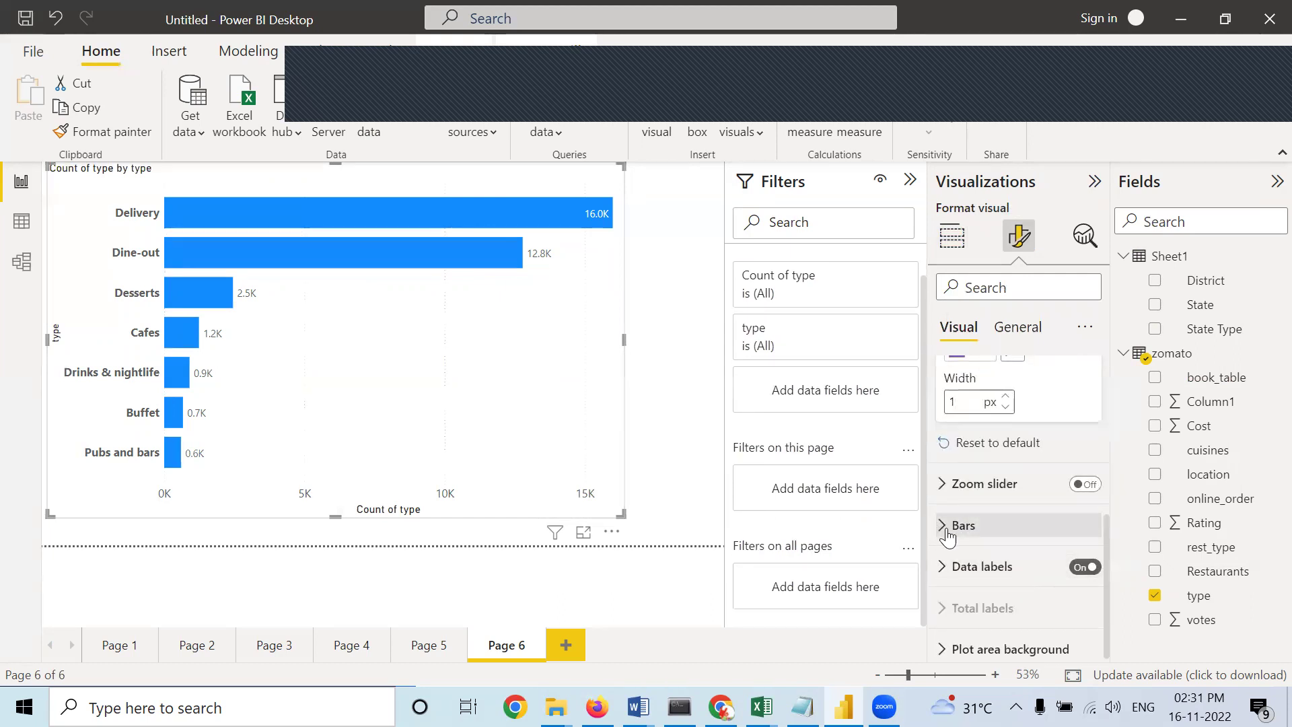
Show individual colour settings for all bars of the type-count chart and colour the Delivery bar turquoise.
{"action": "left_click", "coordinate": [940, 535]}
{"action": "scroll", "coordinate": [1021, 565], "scroll_direction": "down", "scroll_amount": 2}
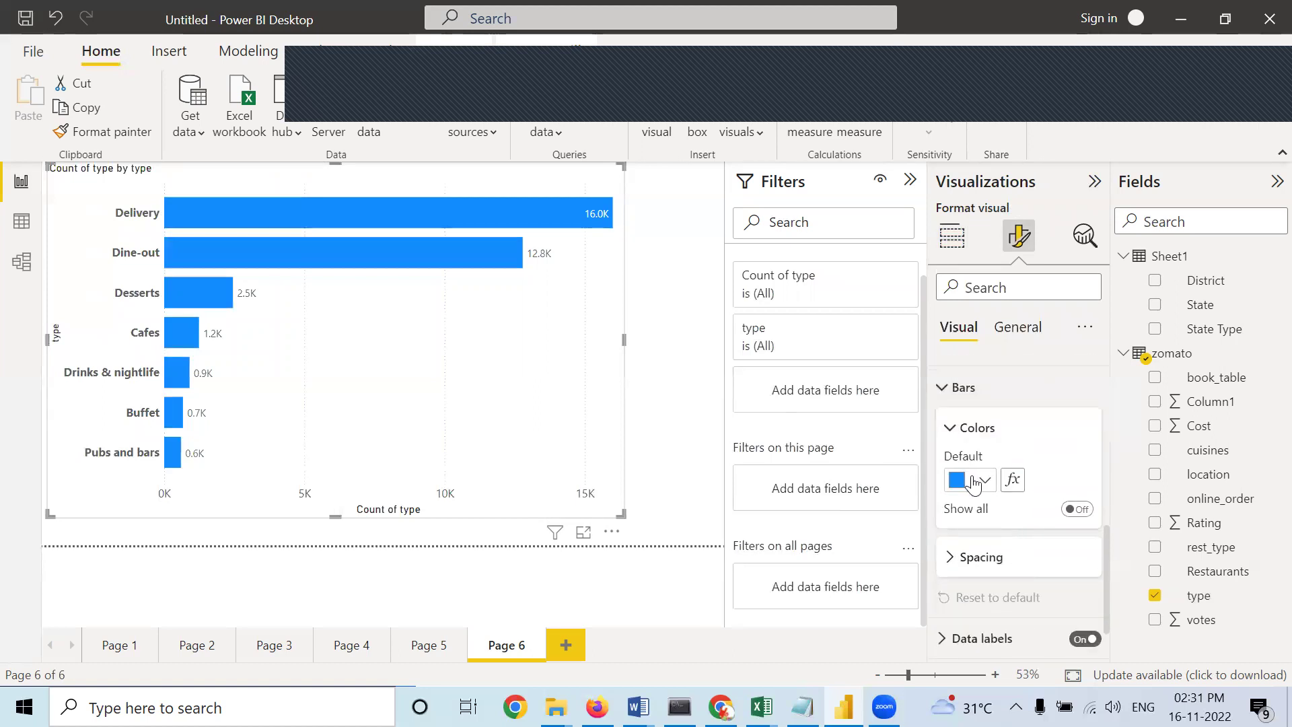
{"action": "left_click", "coordinate": [1090, 515]}
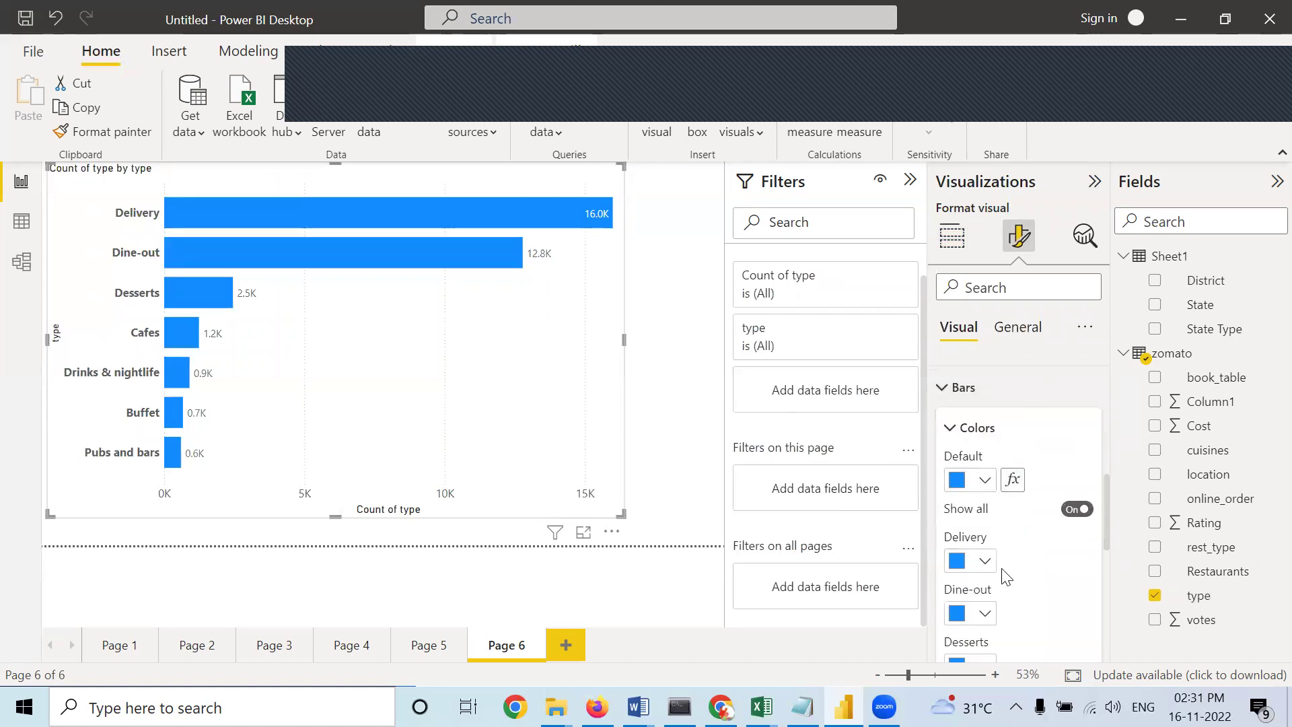
{"action": "left_click", "coordinate": [988, 561]}
{"action": "left_click", "coordinate": [999, 473]}
{"action": "left_click", "coordinate": [986, 607]}
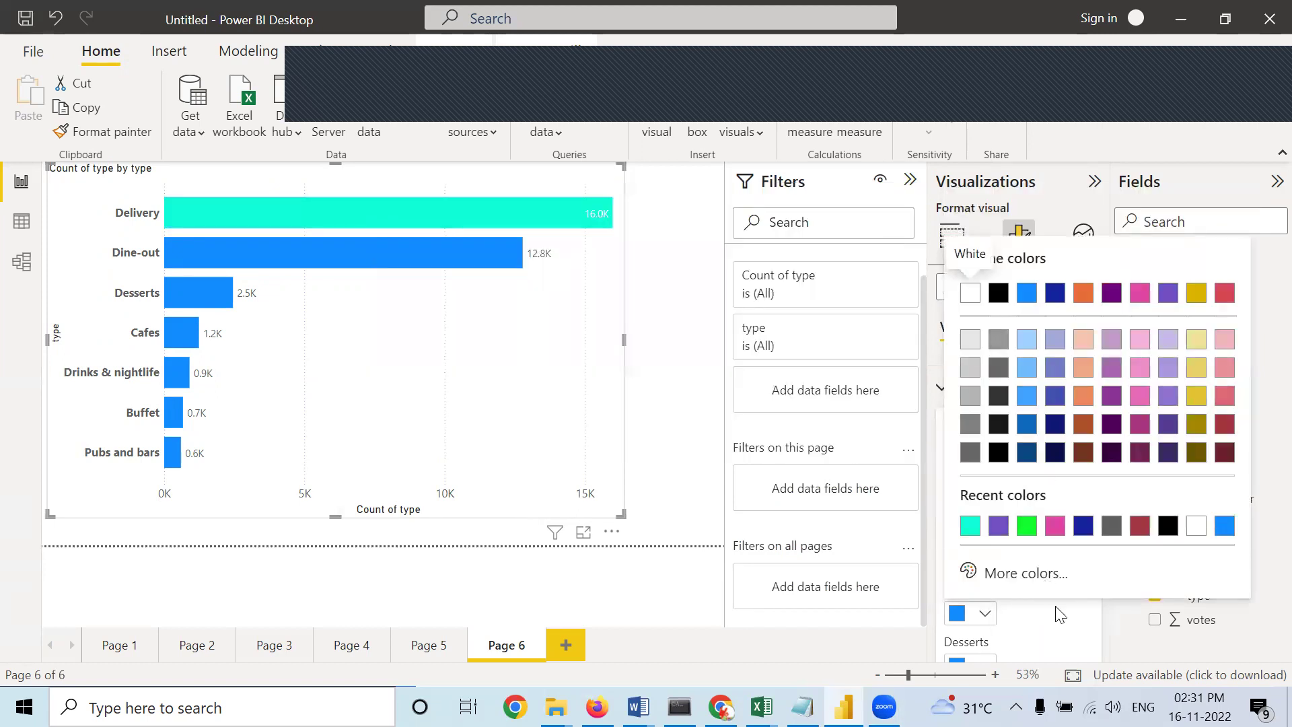
{"action": "left_click", "coordinate": [1065, 626]}
Colour the Dine-out bar pink and the Desserts bar dark red.
{"action": "scroll", "coordinate": [1013, 595], "scroll_direction": "down", "scroll_amount": 1}
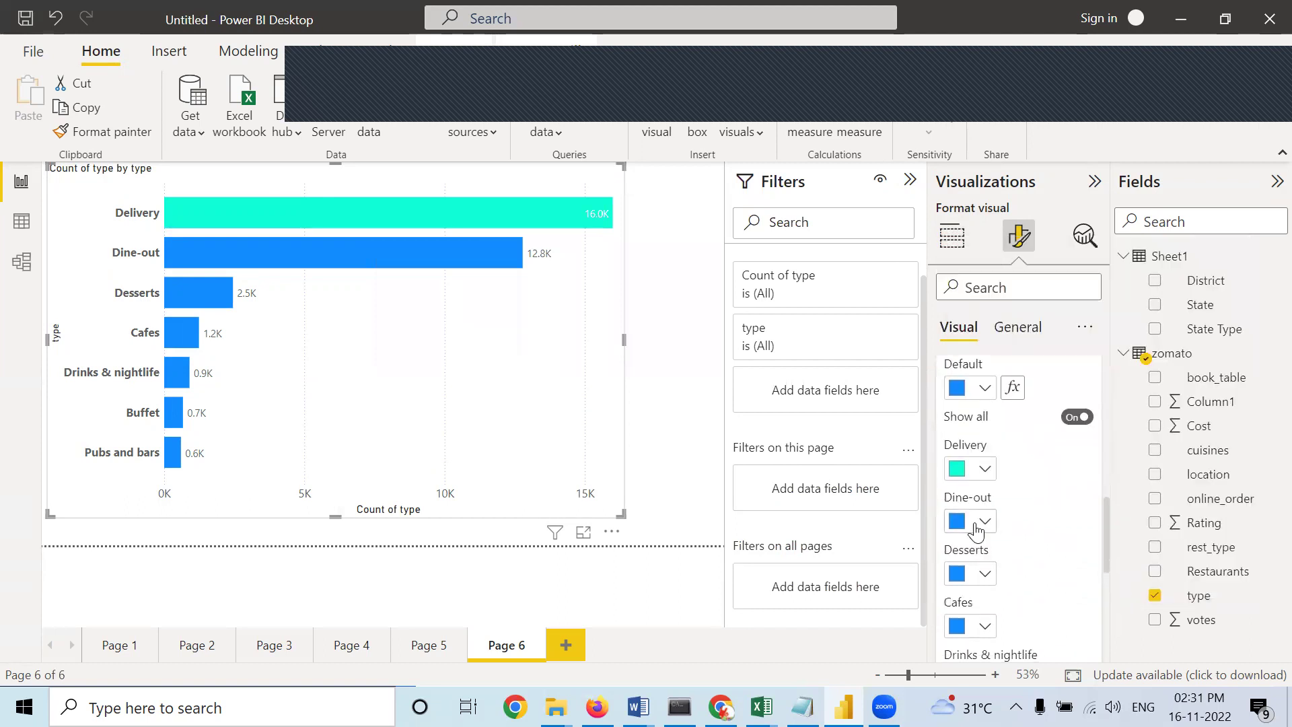
{"action": "left_click", "coordinate": [977, 523]}
{"action": "left_click", "coordinate": [1085, 434]}
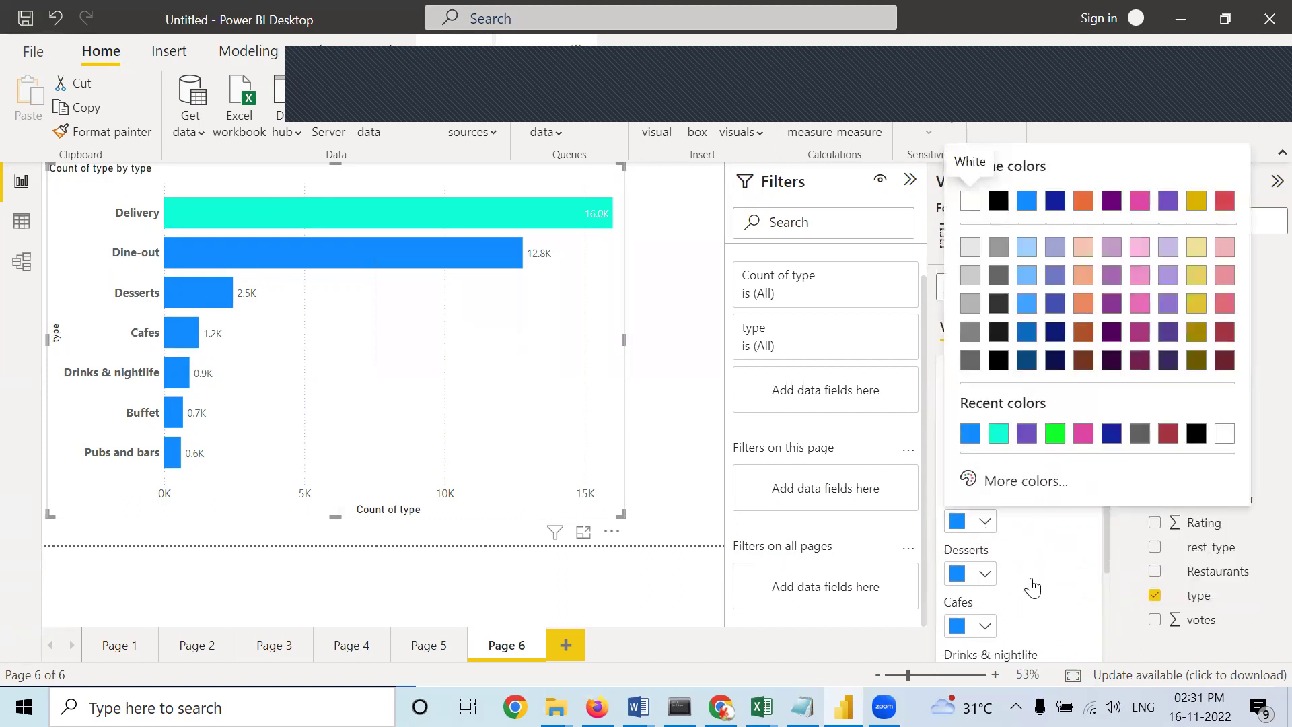
{"action": "left_click", "coordinate": [977, 573]}
{"action": "left_click", "coordinate": [1168, 488]}
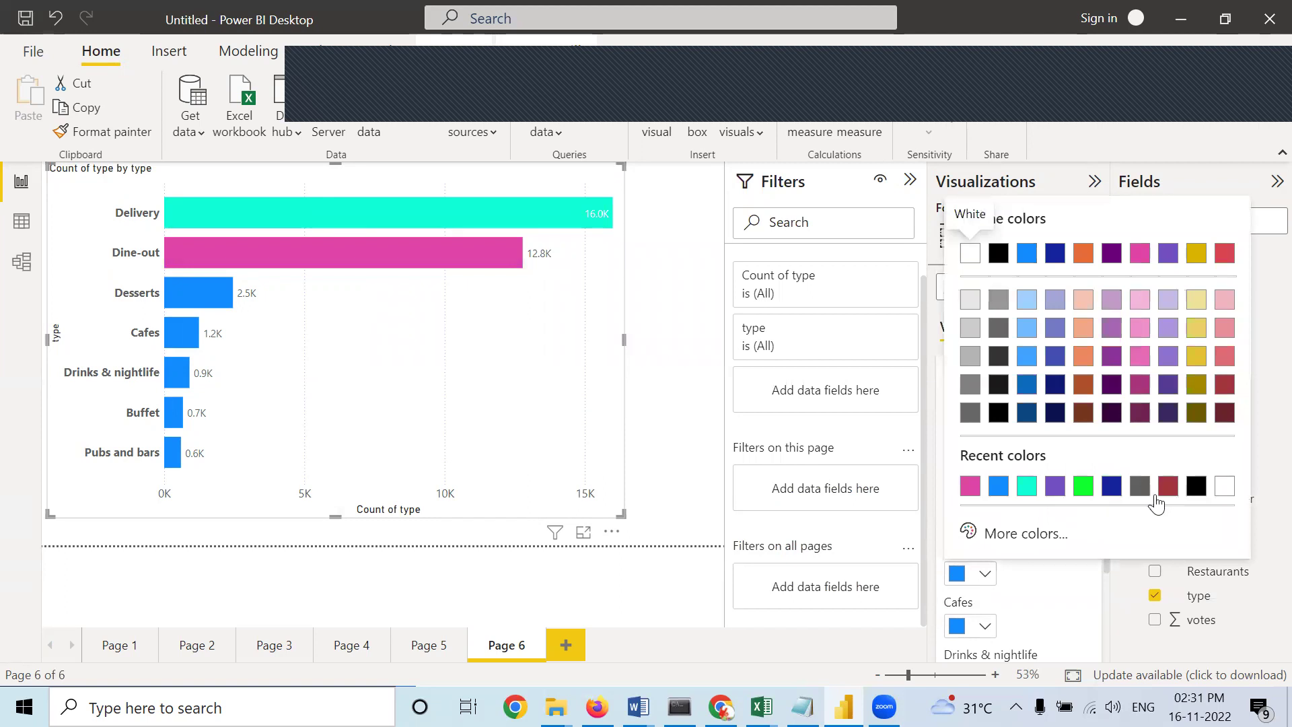
{"action": "left_click", "coordinate": [984, 573]}
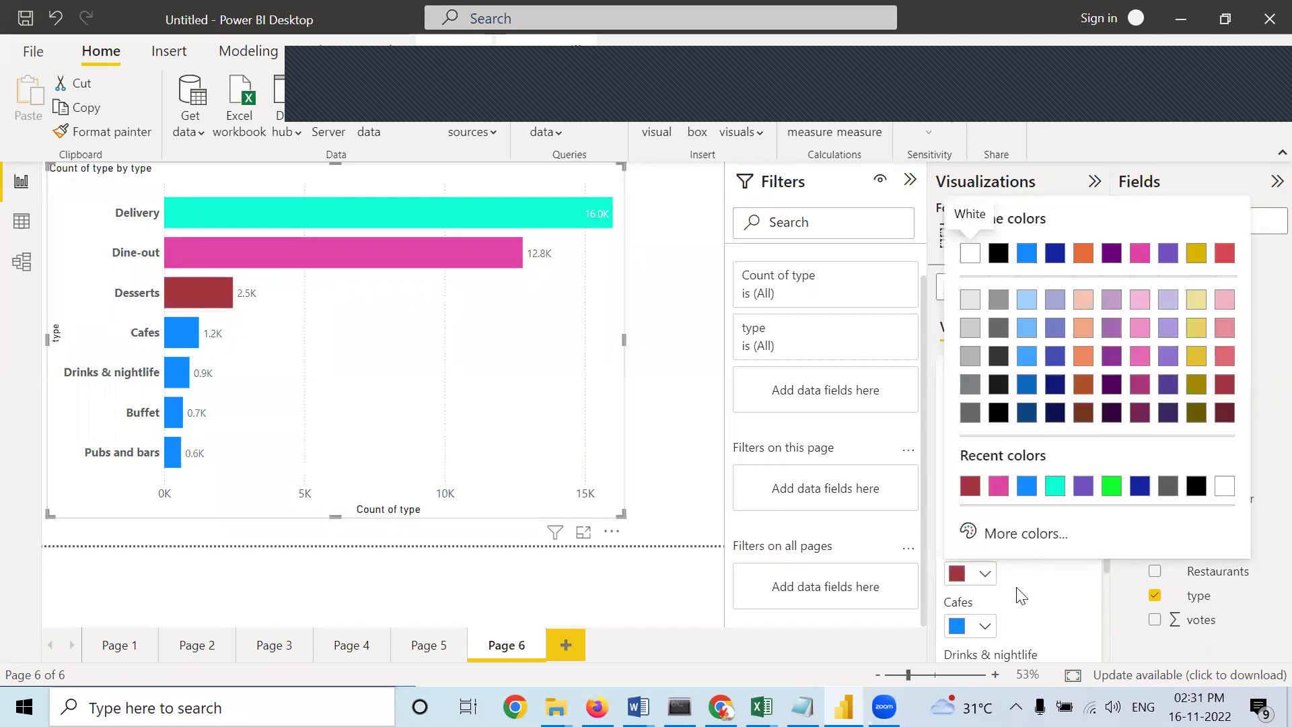
{"action": "left_click", "coordinate": [1019, 602]}
Colour the Cafes bar dark grey, the Drinks & nightlife bar black and the Buffet bar dark plum.
{"action": "scroll", "coordinate": [1017, 596], "scroll_direction": "down", "scroll_amount": 1}
{"action": "left_click", "coordinate": [984, 535]}
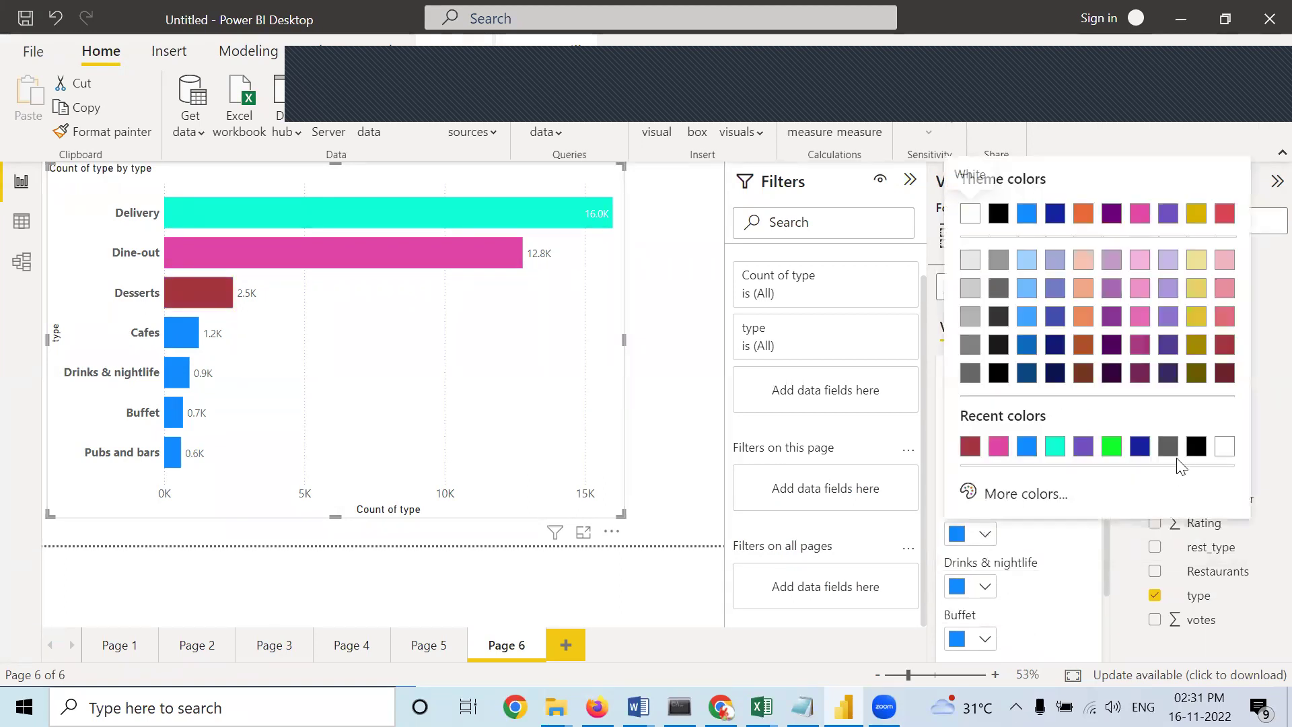
{"action": "left_click", "coordinate": [1172, 445]}
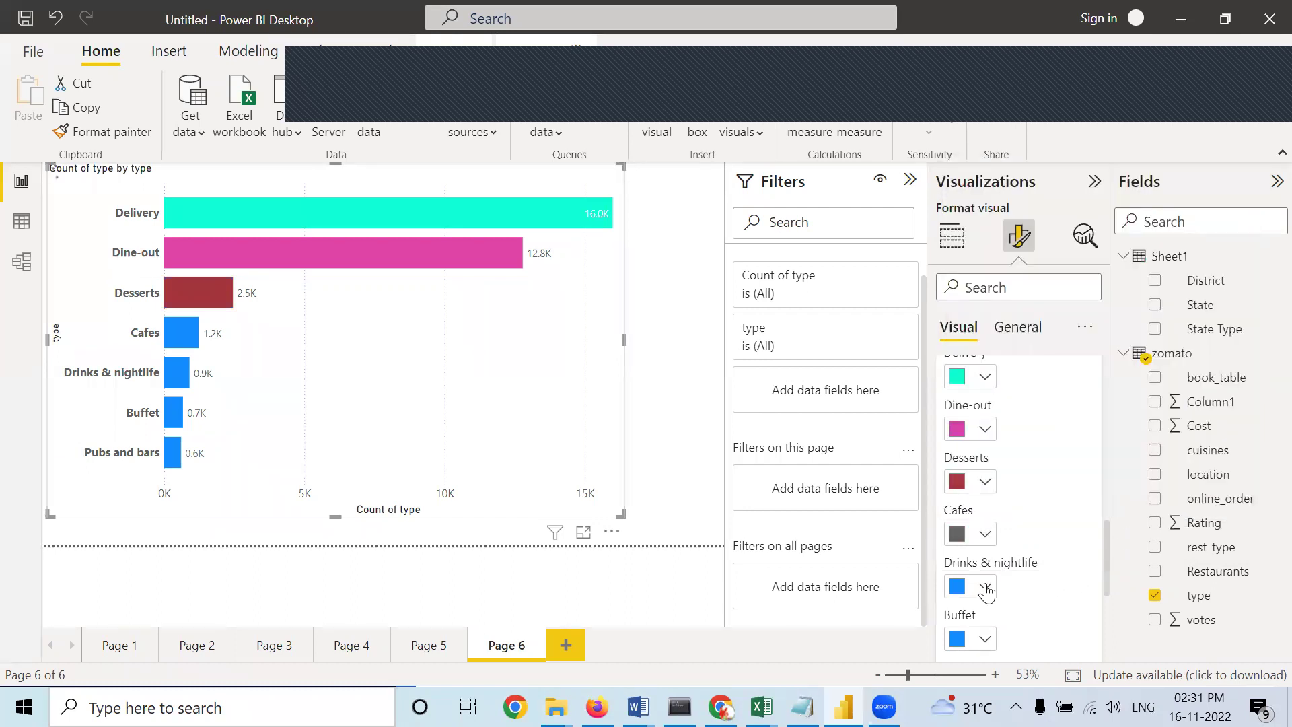
{"action": "left_click", "coordinate": [986, 591]}
{"action": "left_click", "coordinate": [1191, 497]}
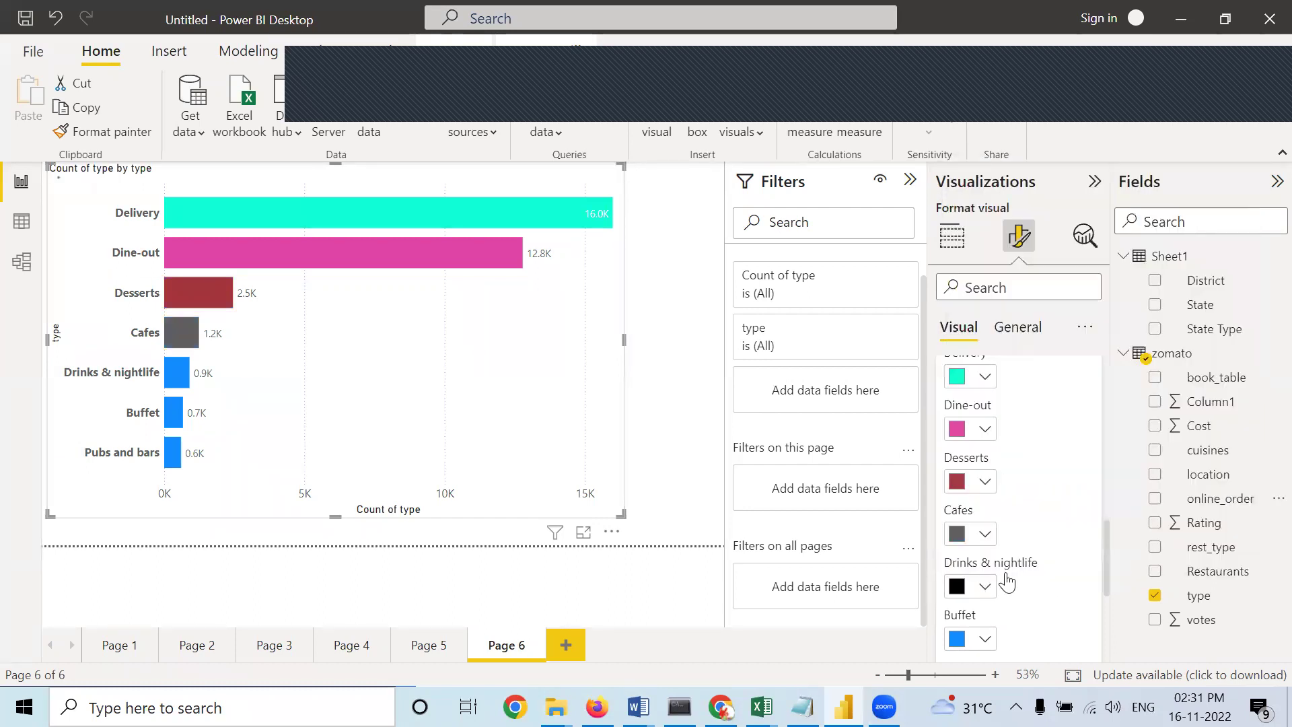
{"action": "left_click", "coordinate": [985, 637]}
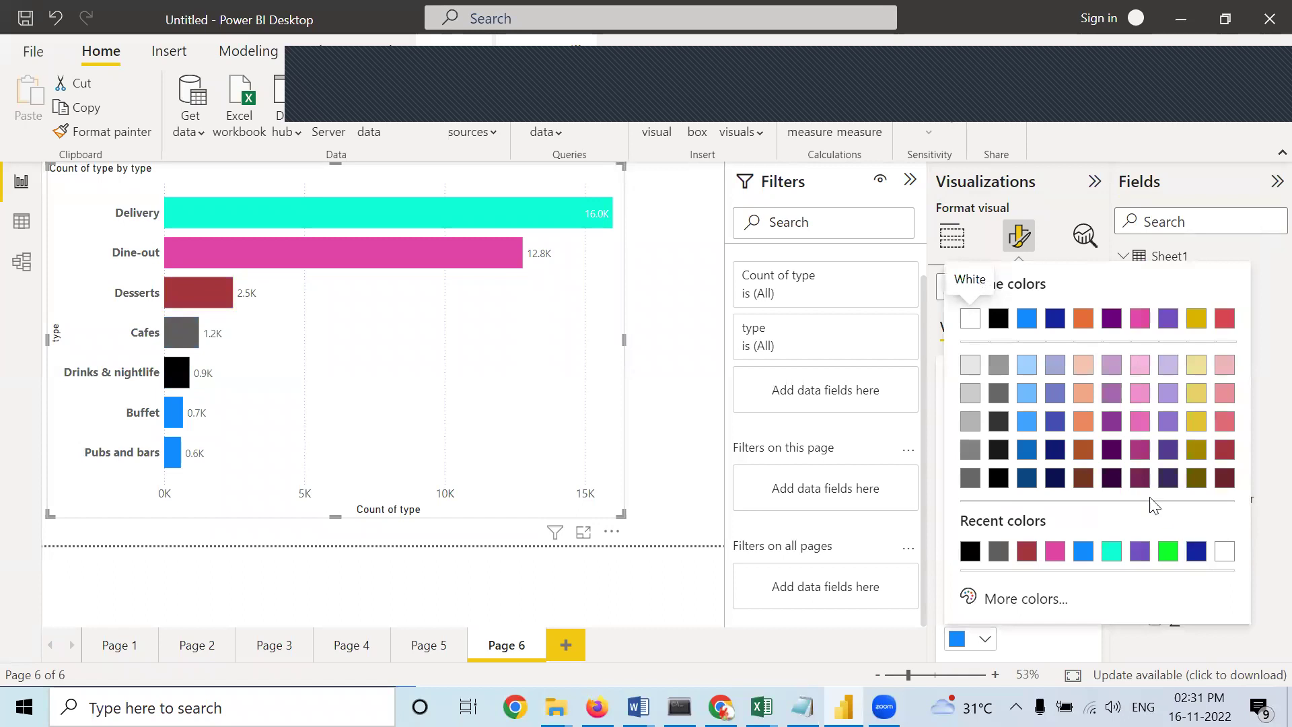
{"action": "left_click", "coordinate": [1139, 478]}
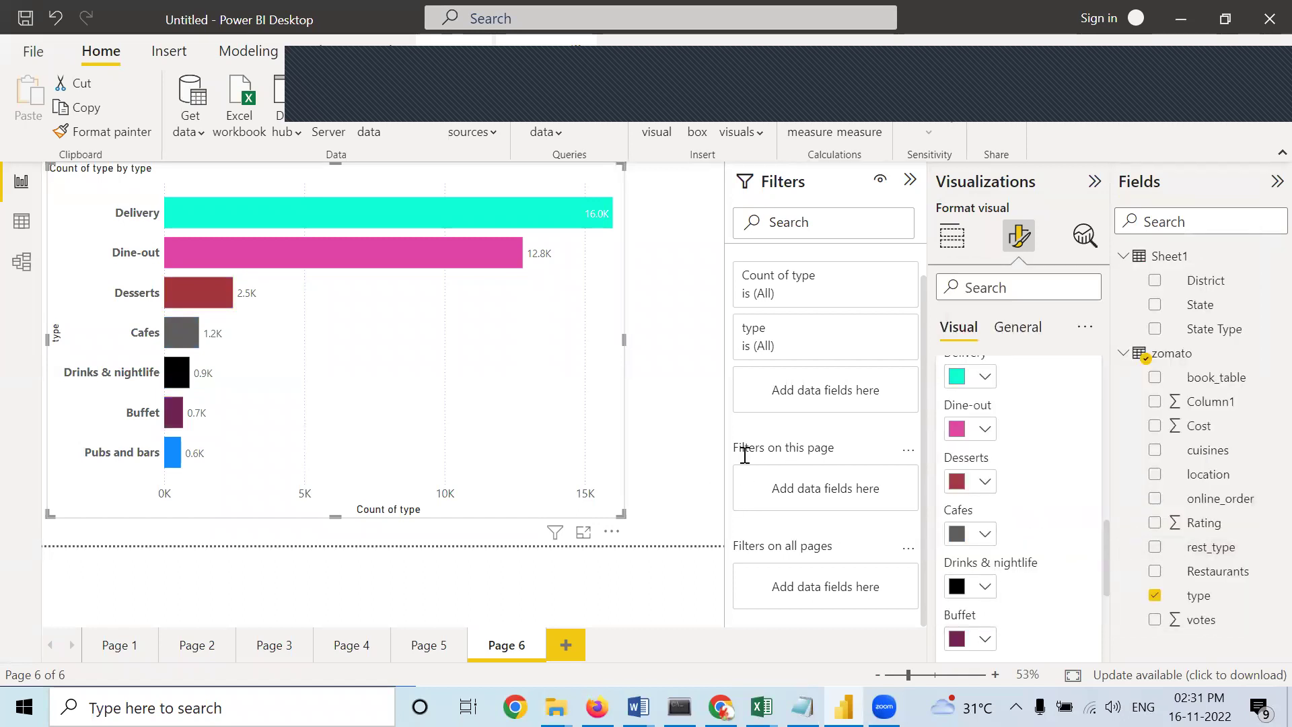
Insert the zomato image from the Downloads folder as the bar chart's plot area background.
{"action": "scroll", "coordinate": [1038, 519], "scroll_direction": "down", "scroll_amount": 4}
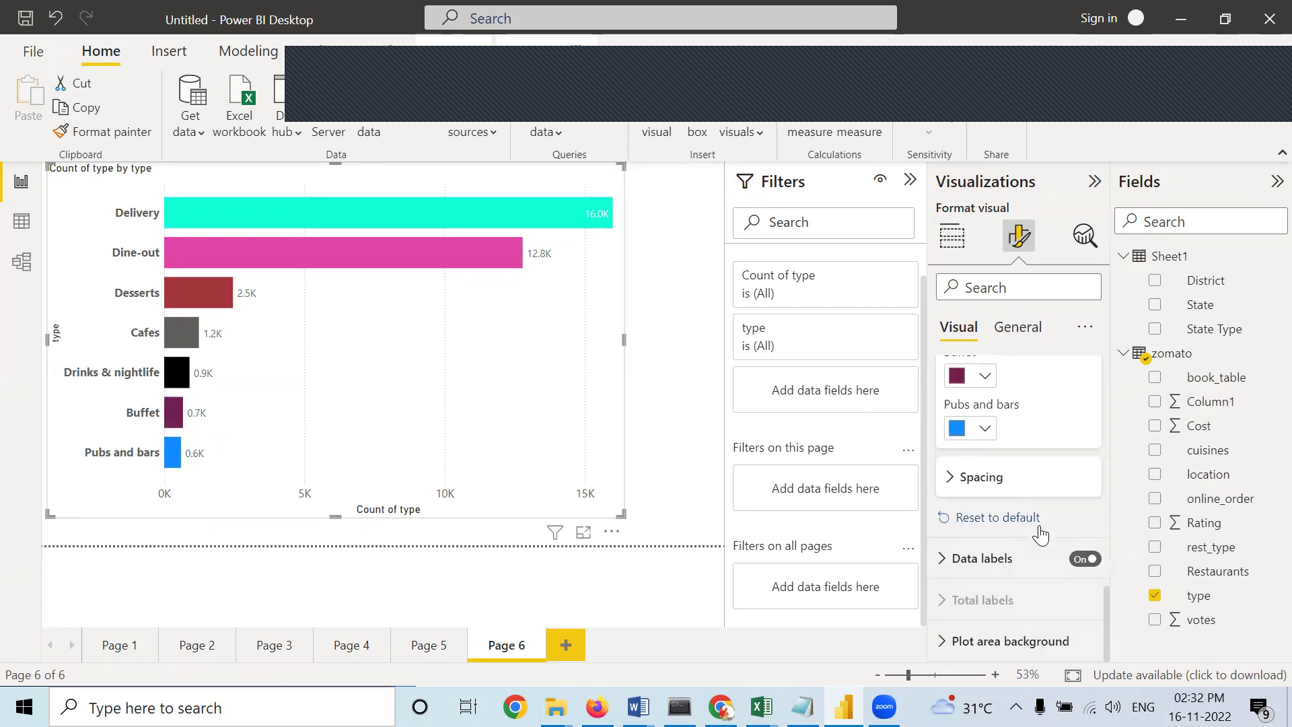
{"action": "left_click", "coordinate": [989, 644]}
{"action": "scroll", "coordinate": [1006, 636], "scroll_direction": "down", "scroll_amount": 2}
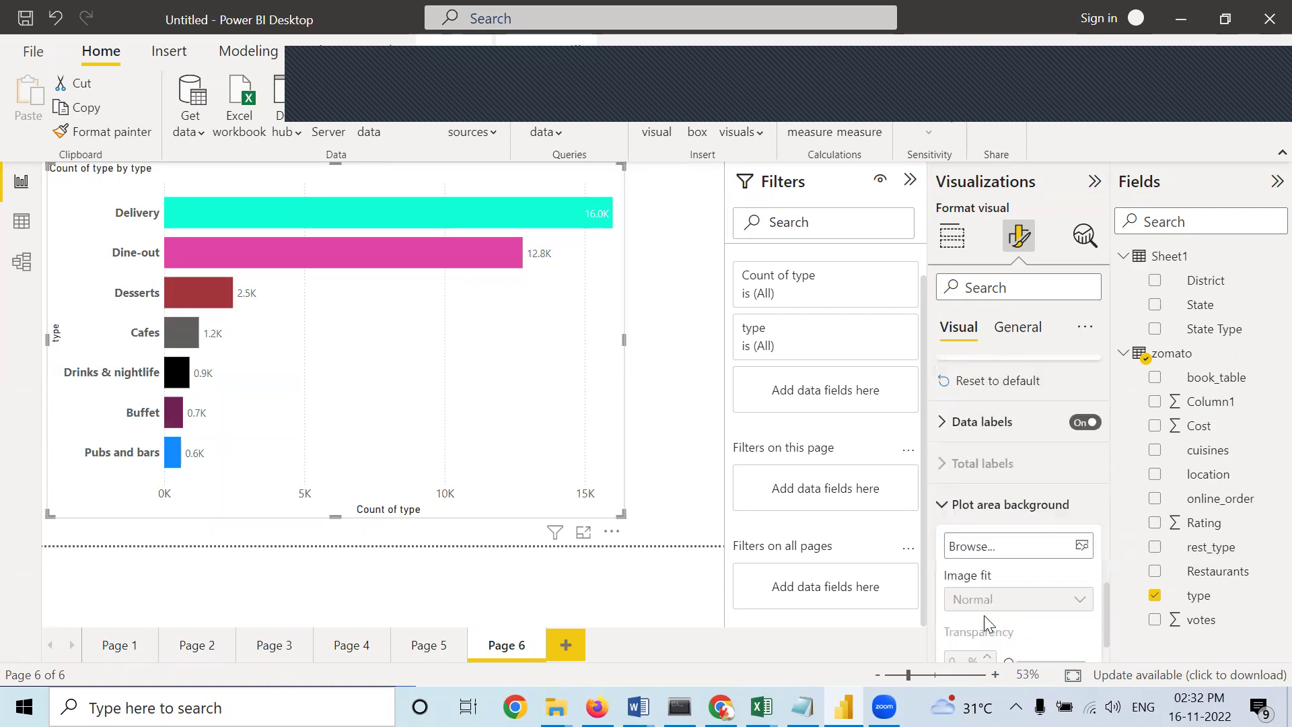
{"action": "left_click", "coordinate": [1015, 545]}
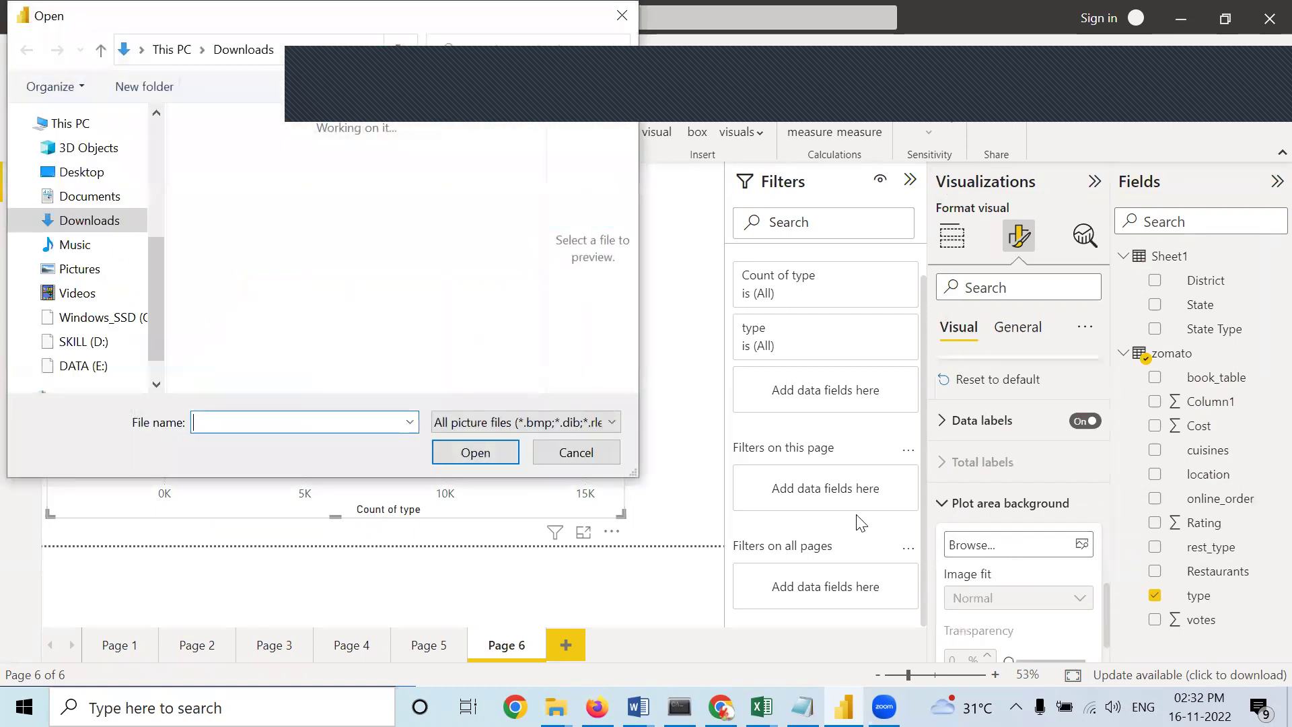
{"action": "left_click_drag", "start_coordinate": [531, 130], "coordinate": [537, 382]}
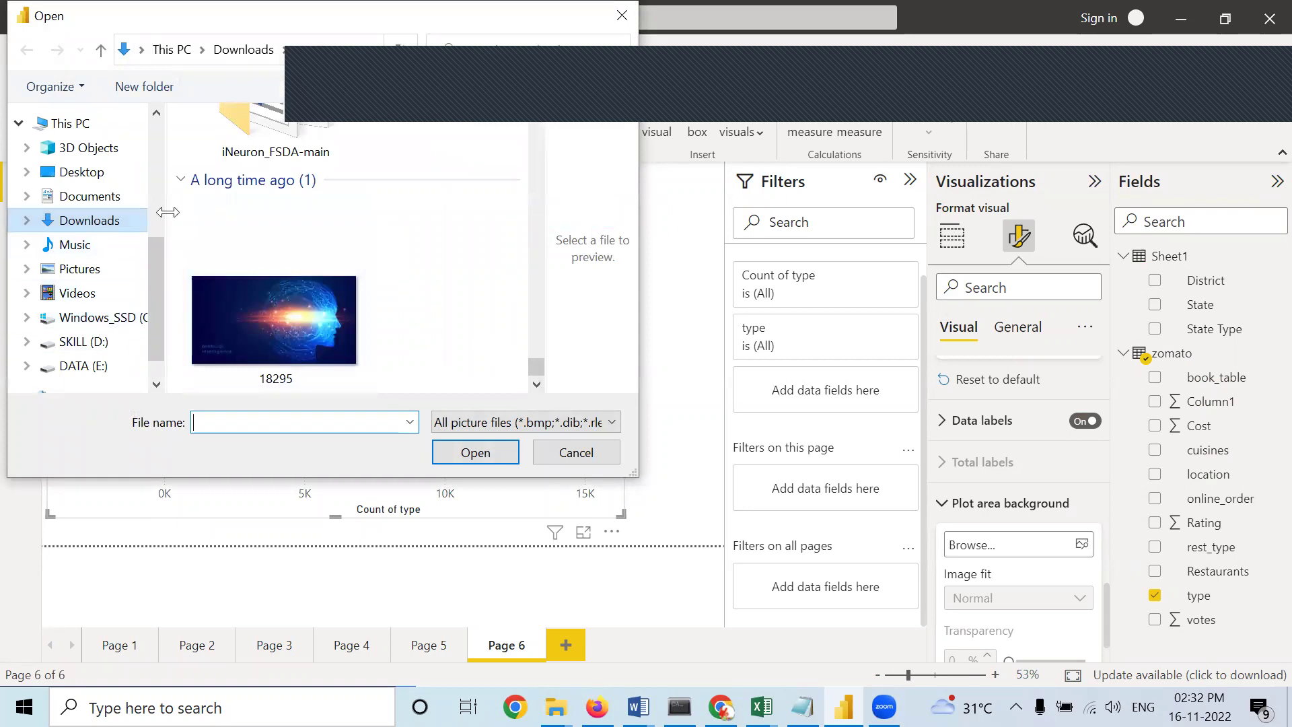
{"action": "scroll", "coordinate": [314, 202], "scroll_direction": "up", "scroll_amount": 5}
{"action": "left_click", "coordinate": [317, 249]}
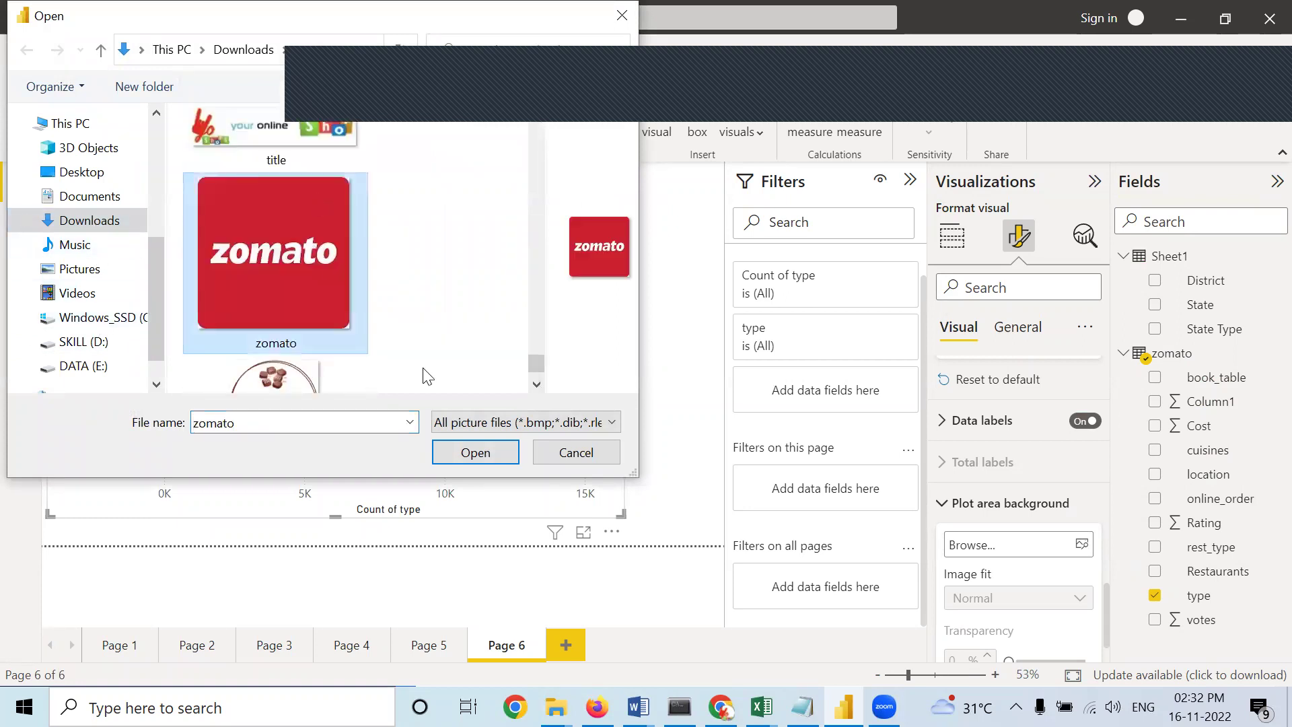
{"action": "left_click", "coordinate": [475, 452]}
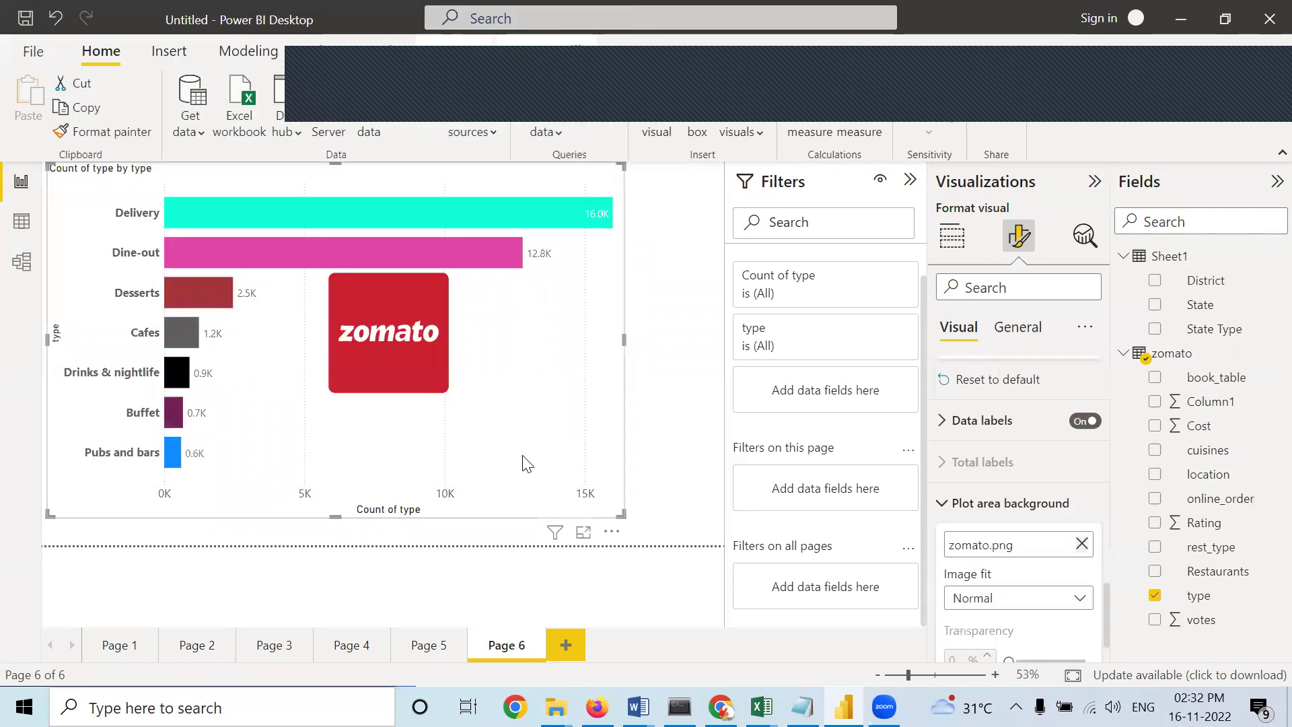
{"action": "left_click", "coordinate": [675, 460]}
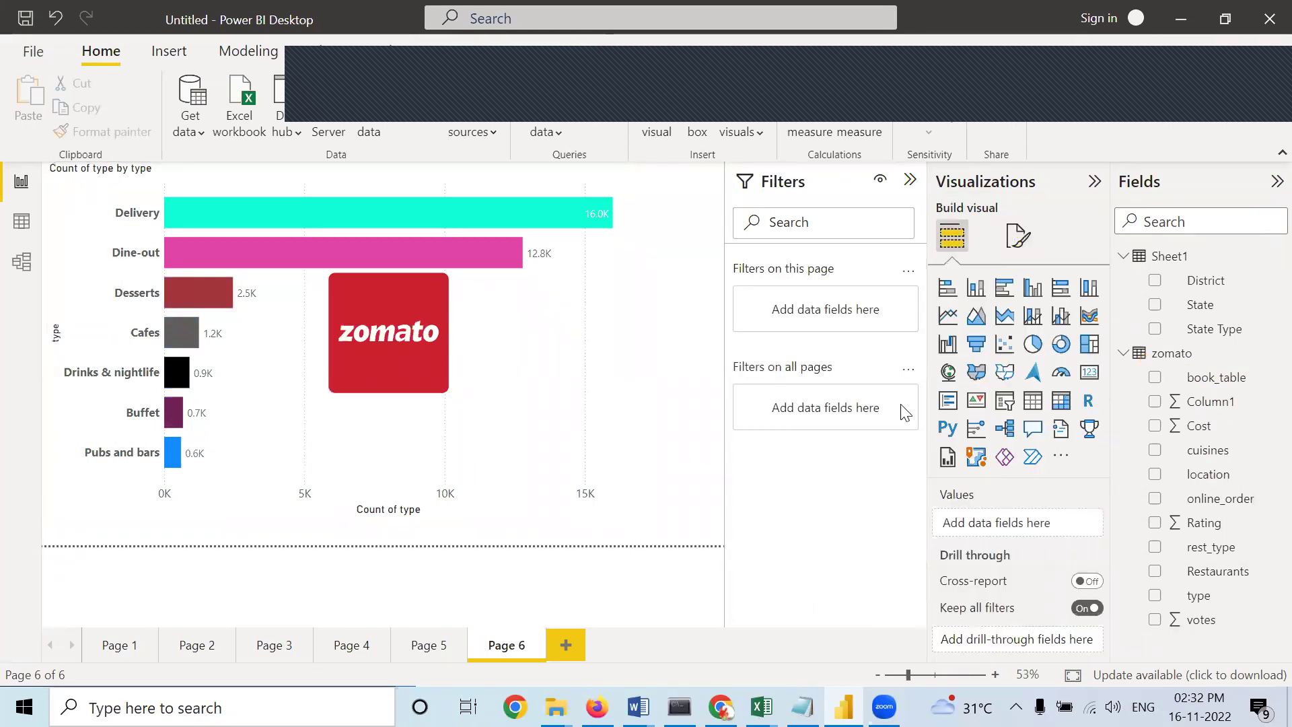
On Page 1, widen the Average of Rating by location line chart to the page's right edge.
{"action": "left_click", "coordinate": [117, 648]}
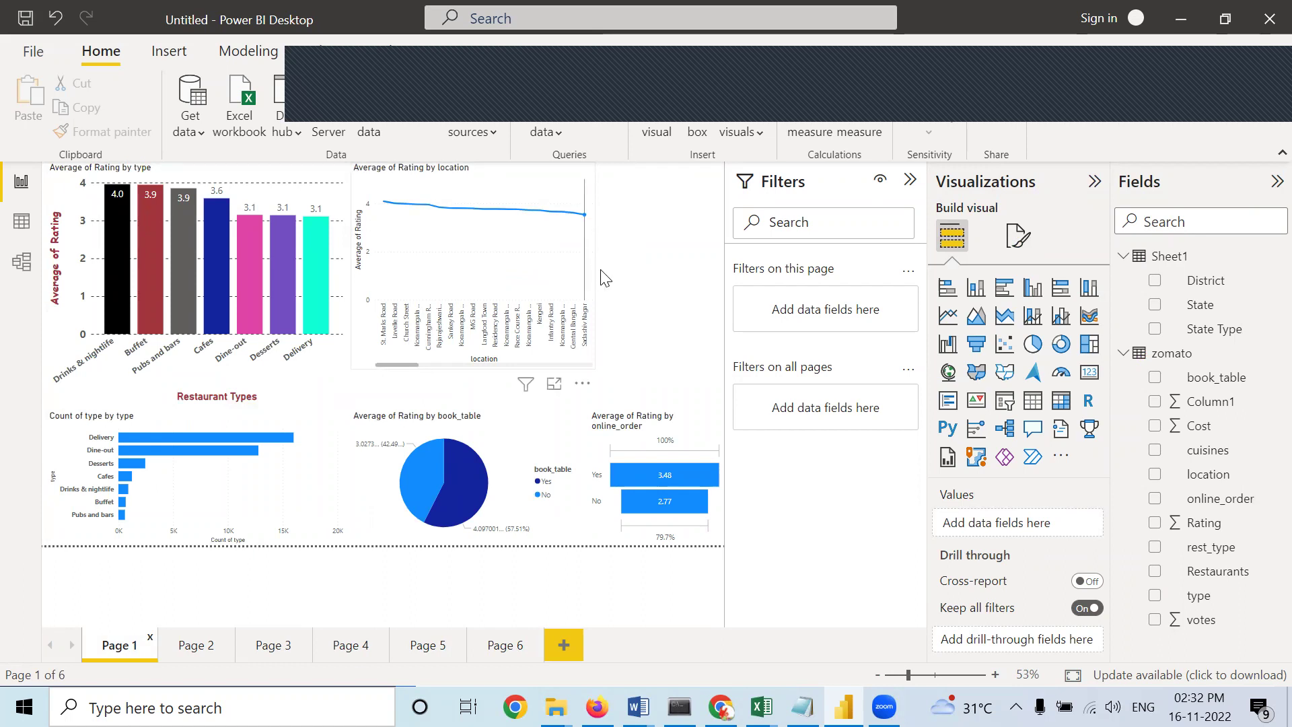
{"action": "left_click", "coordinate": [565, 278]}
{"action": "left_click_drag", "start_coordinate": [593, 265], "coordinate": [723, 276]}
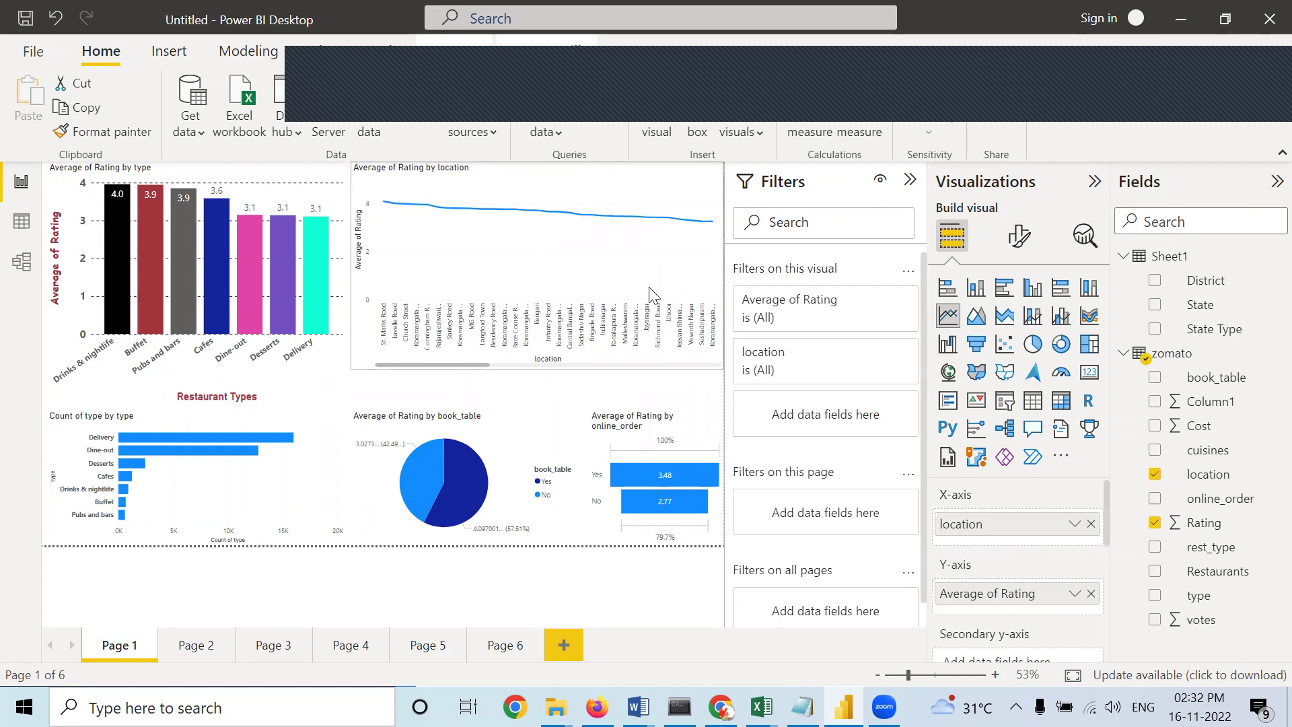
{"action": "left_click_drag", "start_coordinate": [490, 371], "coordinate": [431, 365]}
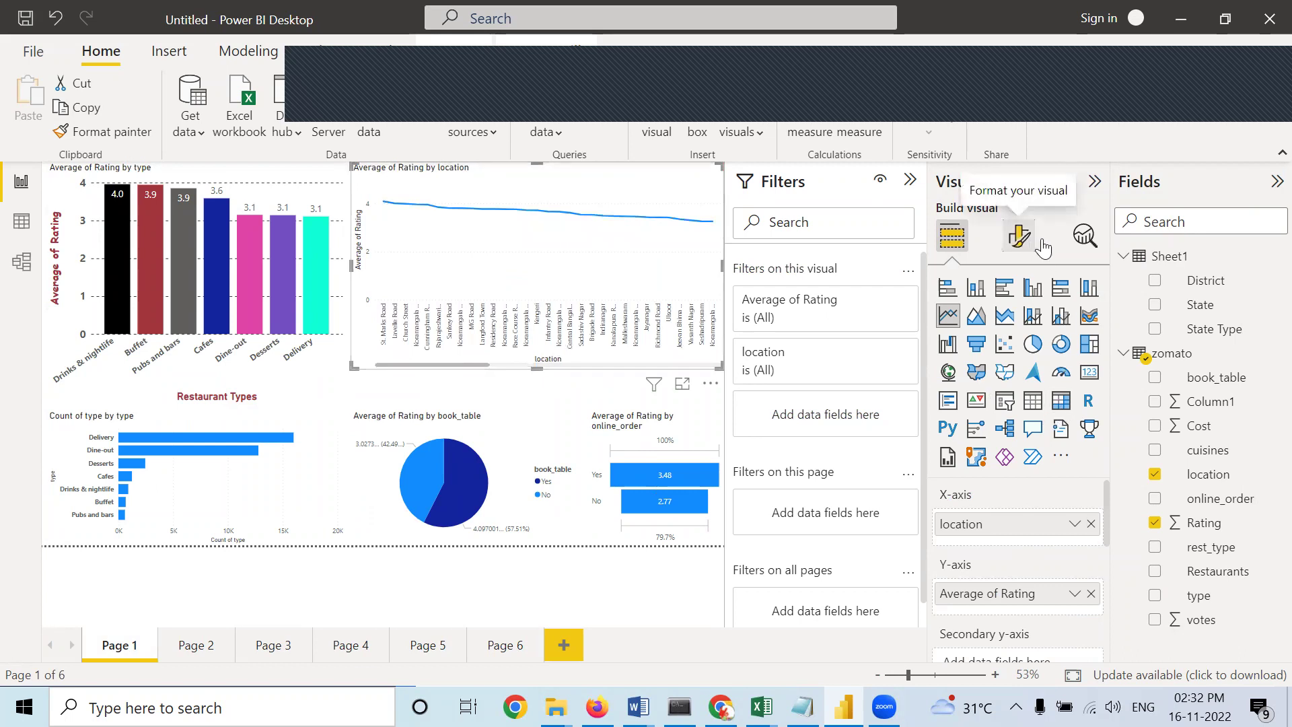
Set the location line chart's X-axis values to font size 12 and its X-axis title to size 17.
{"action": "left_click", "coordinate": [1019, 237]}
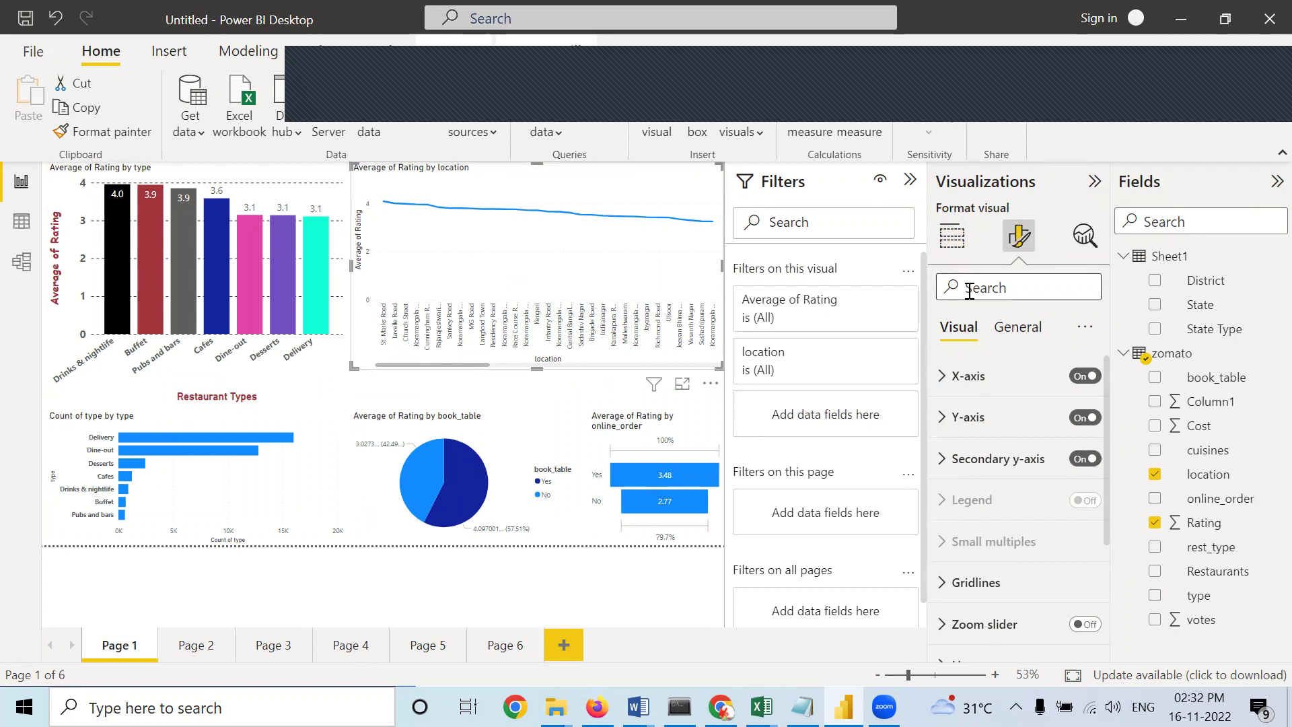
{"action": "type", "text": "size"}
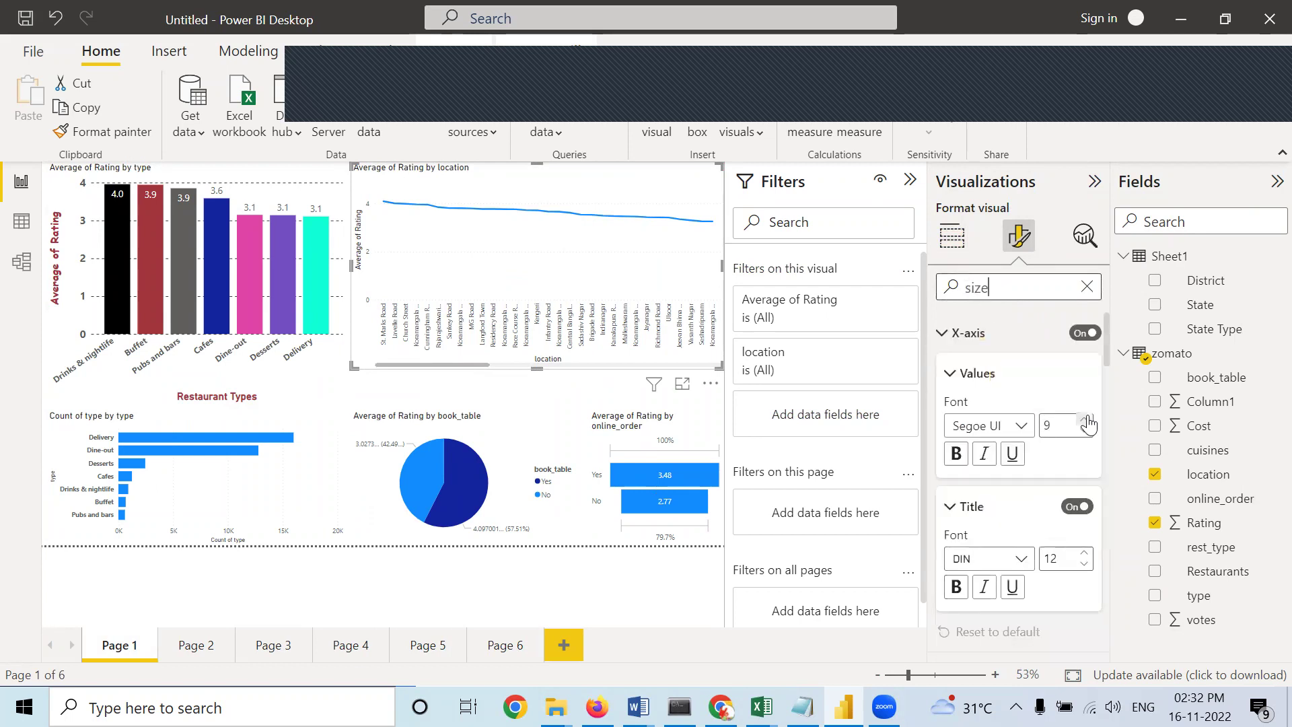
{"action": "left_click", "coordinate": [1085, 419]}
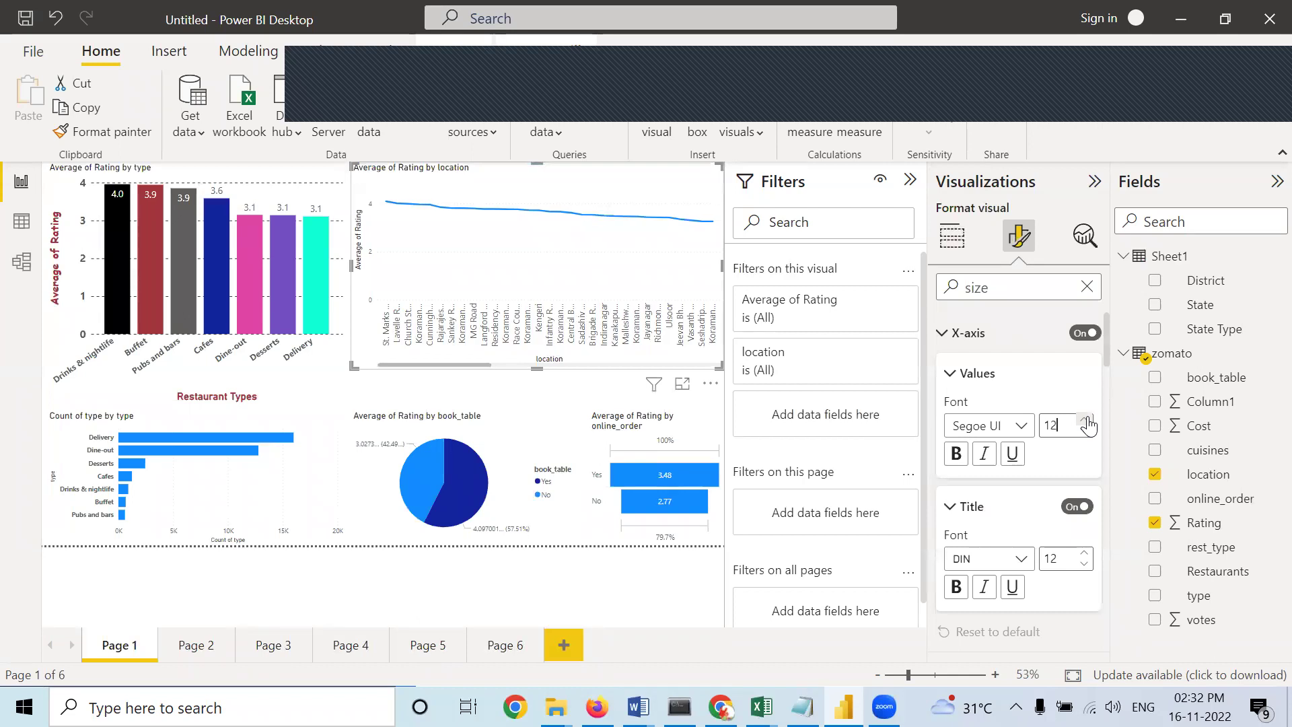
{"action": "left_click", "coordinate": [1082, 554]}
{"action": "left_click", "coordinate": [1082, 554]}
{"action": "left_click", "coordinate": [1082, 554]}
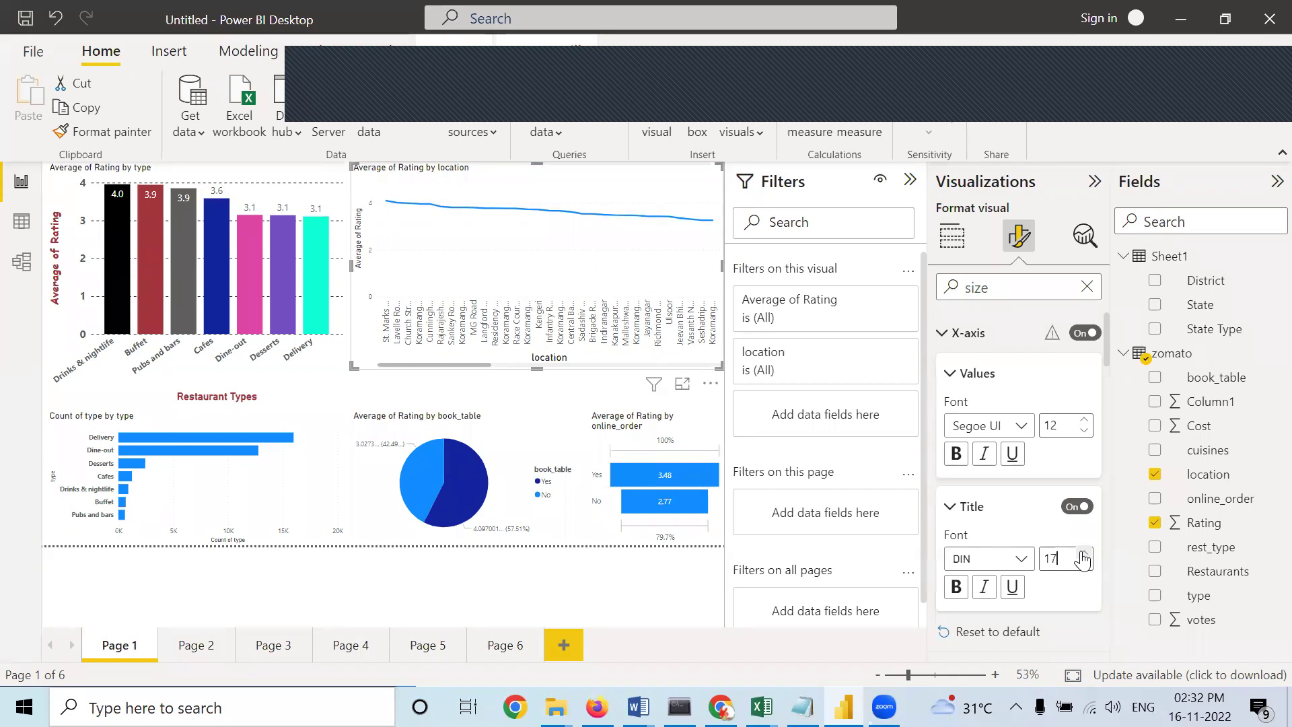
Set the location line chart's Y-axis values to font size 11 and enlarge its Y-axis title.
{"action": "scroll", "coordinate": [1083, 560], "scroll_direction": "down", "scroll_amount": 3}
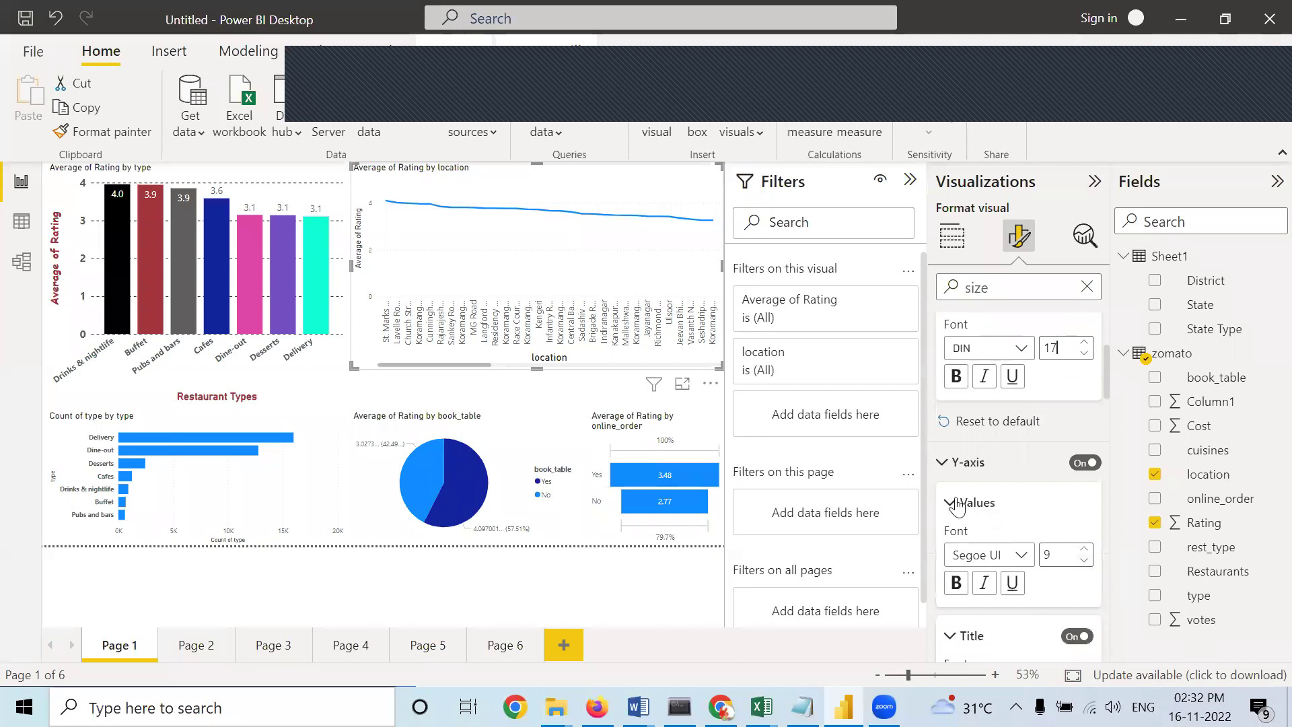
{"action": "scroll", "coordinate": [995, 488], "scroll_direction": "down", "scroll_amount": 2}
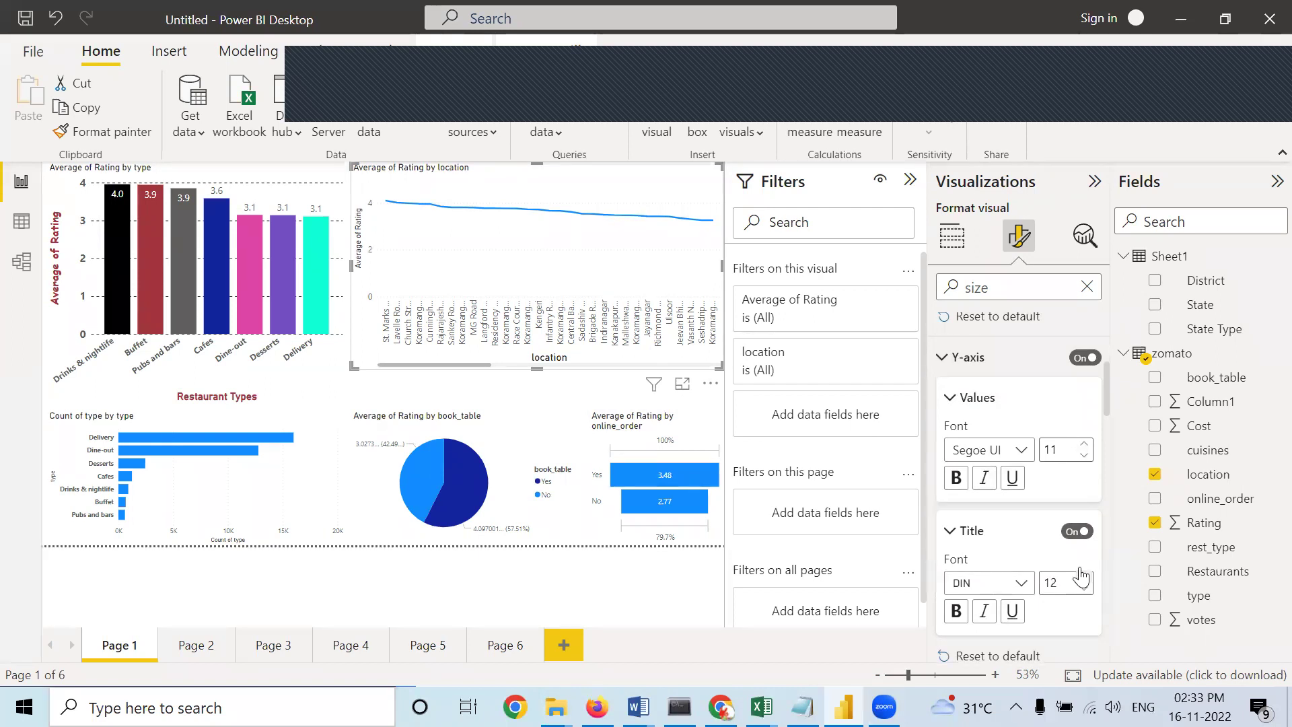
{"action": "scroll", "coordinate": [1069, 568], "scroll_direction": "down", "scroll_amount": 5}
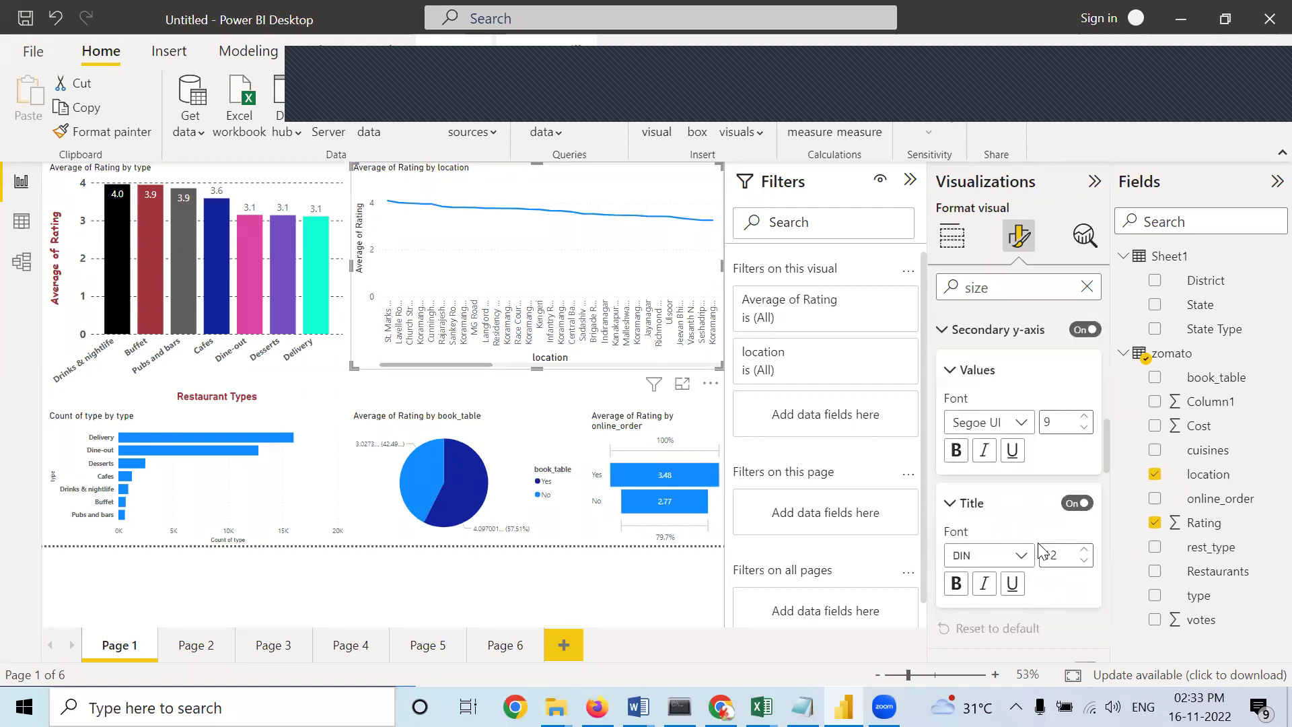
Turn on data labels for the Average of Rating by location line chart.
{"action": "scroll", "coordinate": [1041, 548], "scroll_direction": "down", "scroll_amount": 6}
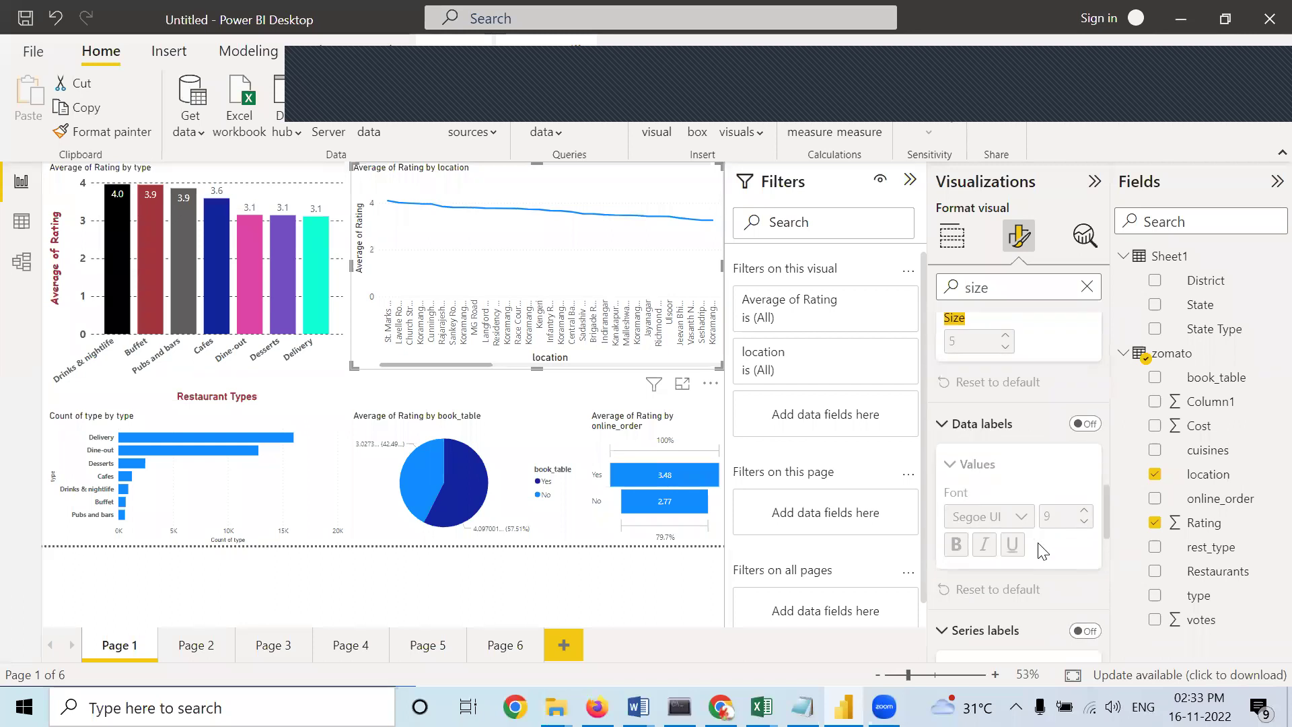
{"action": "left_click", "coordinate": [1084, 424]}
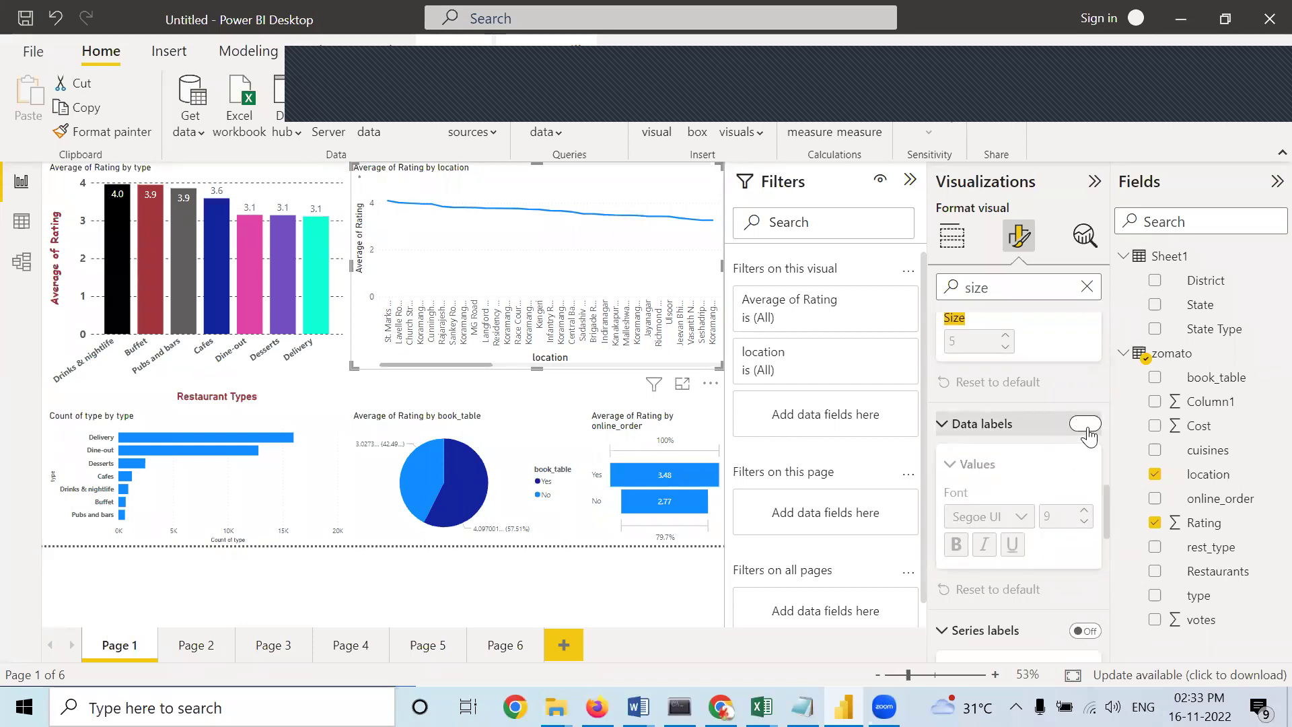
Turn on series labels for the Average of Rating by location line chart and check the remaining size-related settings.
{"action": "scroll", "coordinate": [1084, 535], "scroll_direction": "down", "scroll_amount": 3}
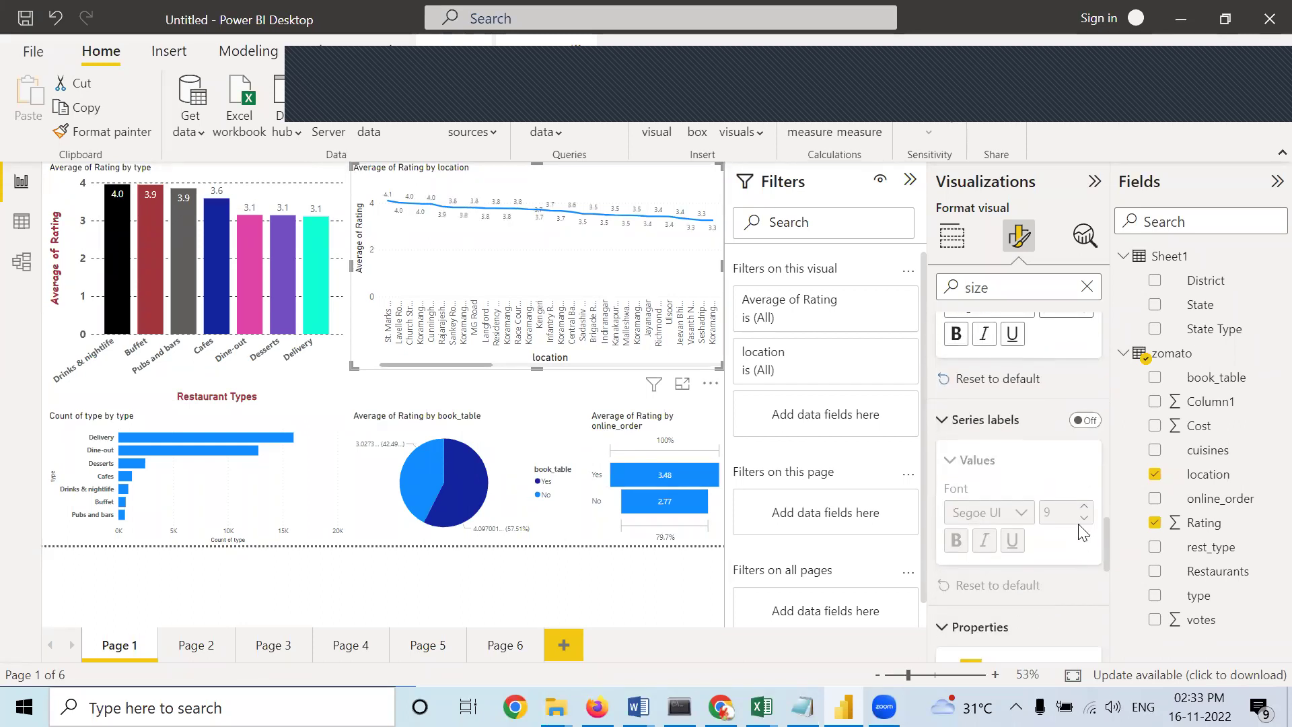
{"action": "left_click", "coordinate": [1085, 422]}
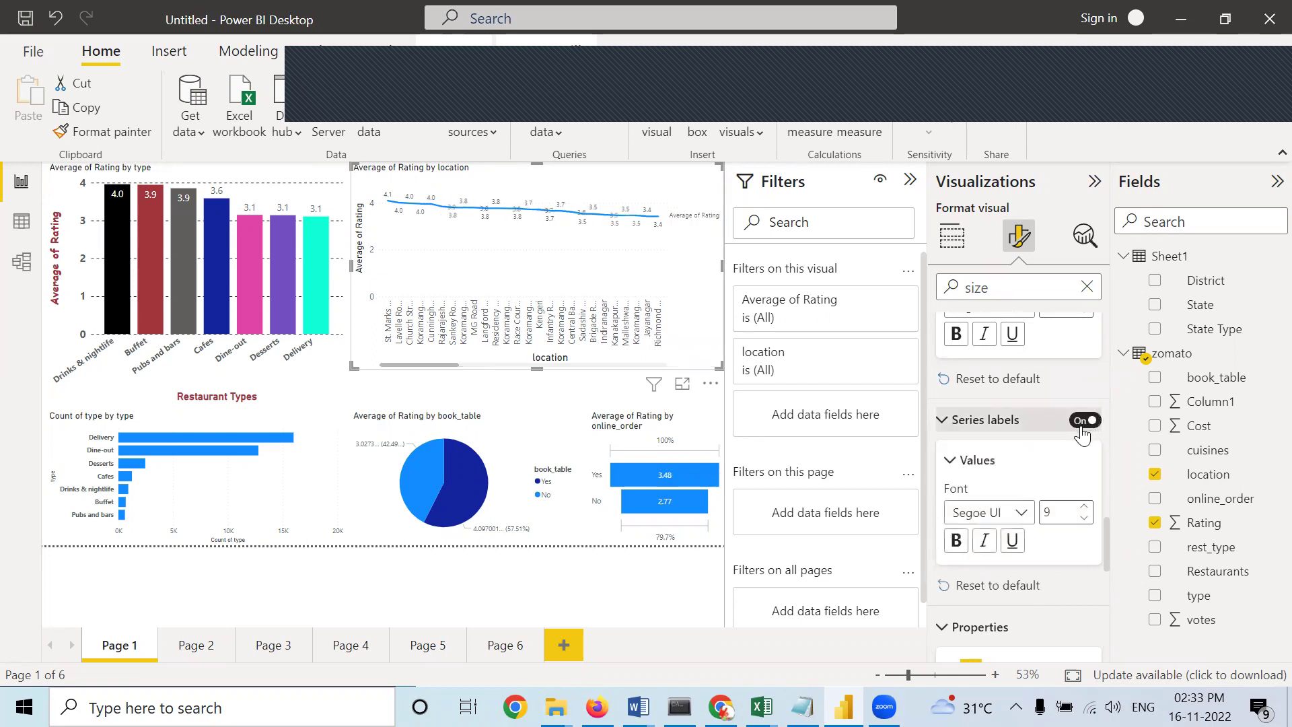
{"action": "scroll", "coordinate": [1047, 496], "scroll_direction": "down", "scroll_amount": 3}
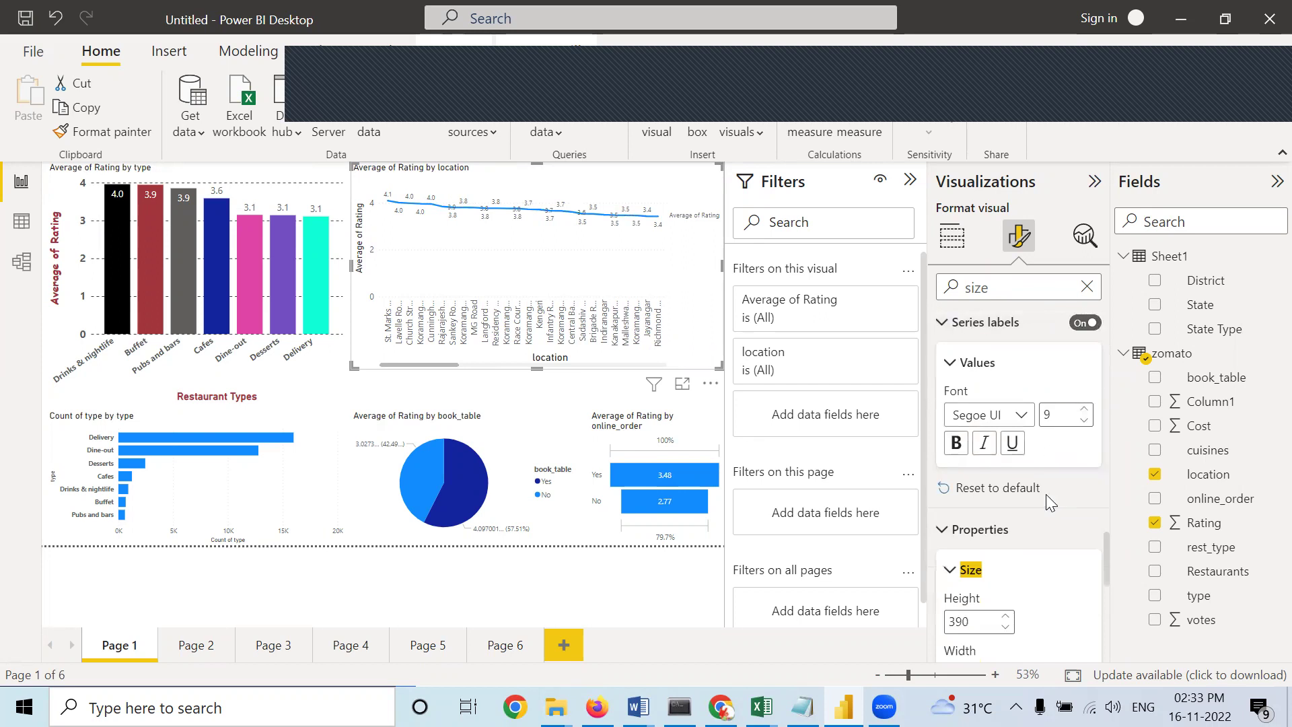
{"action": "scroll", "coordinate": [1047, 497], "scroll_direction": "down", "scroll_amount": 2}
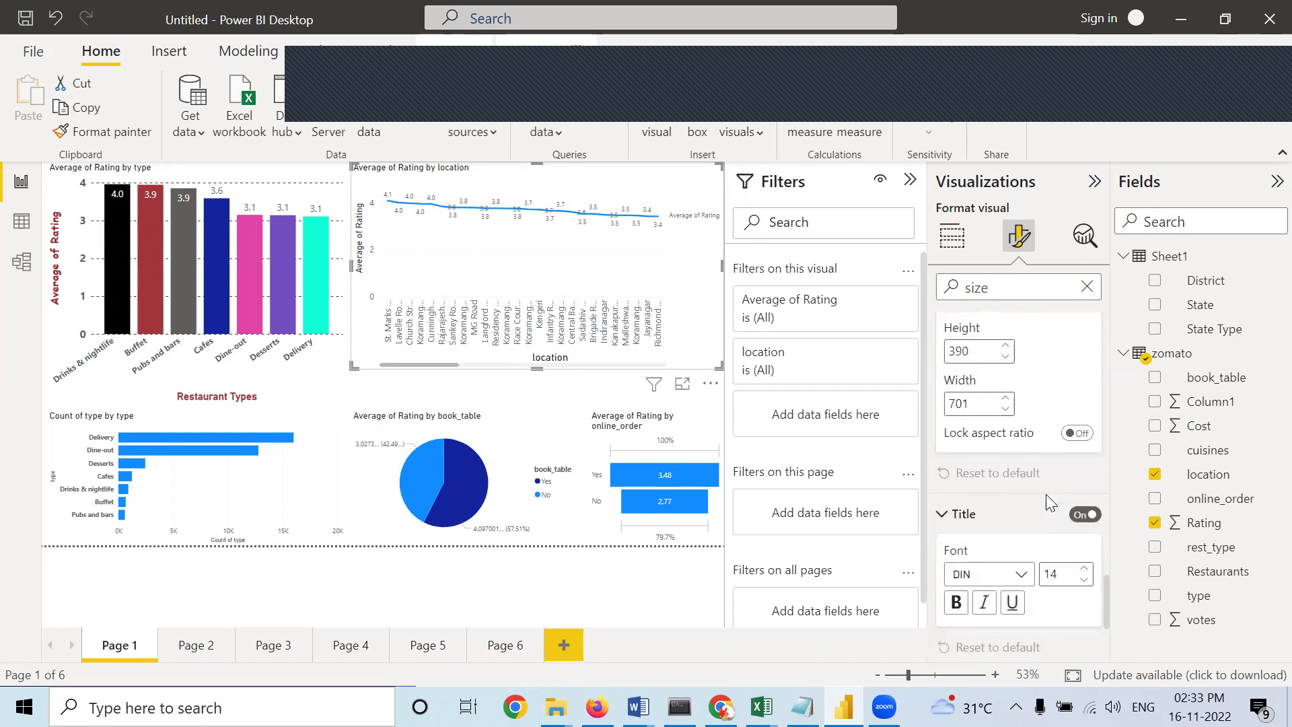
{"action": "scroll", "coordinate": [1047, 498], "scroll_direction": "down", "scroll_amount": 3}
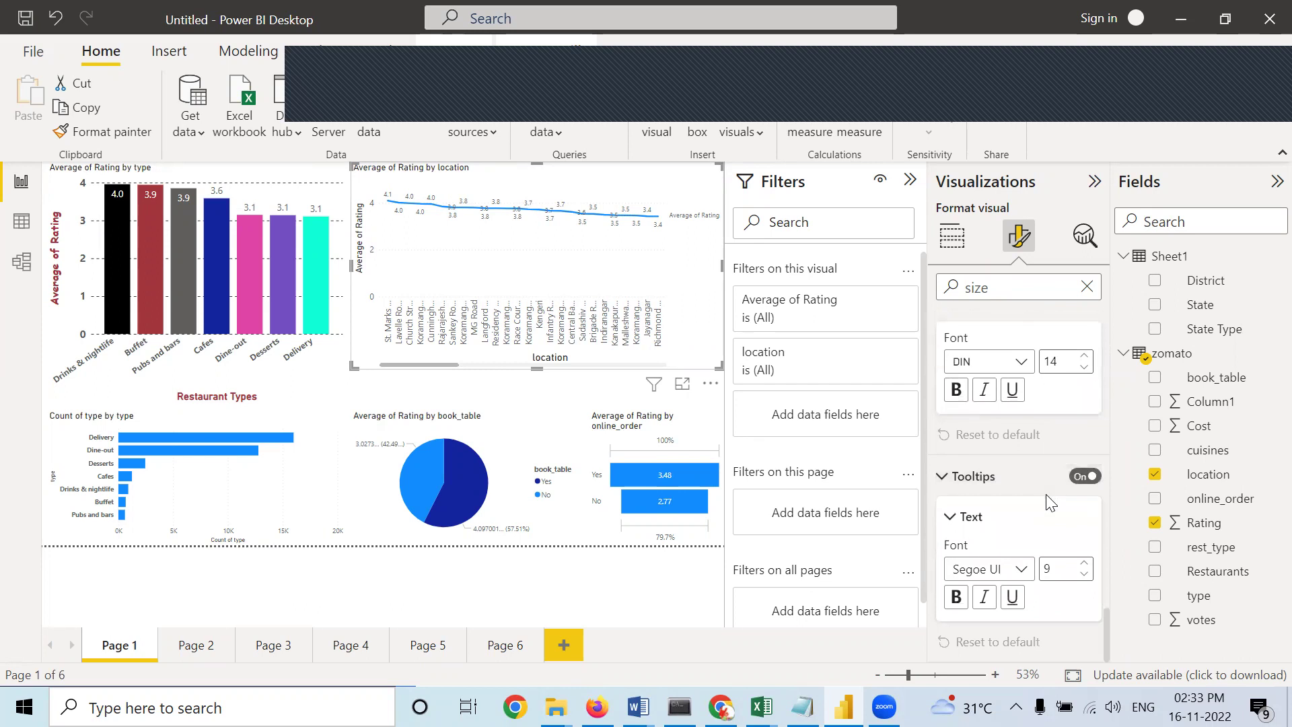
{"action": "scroll", "coordinate": [1047, 498], "scroll_direction": "up", "scroll_amount": 5}
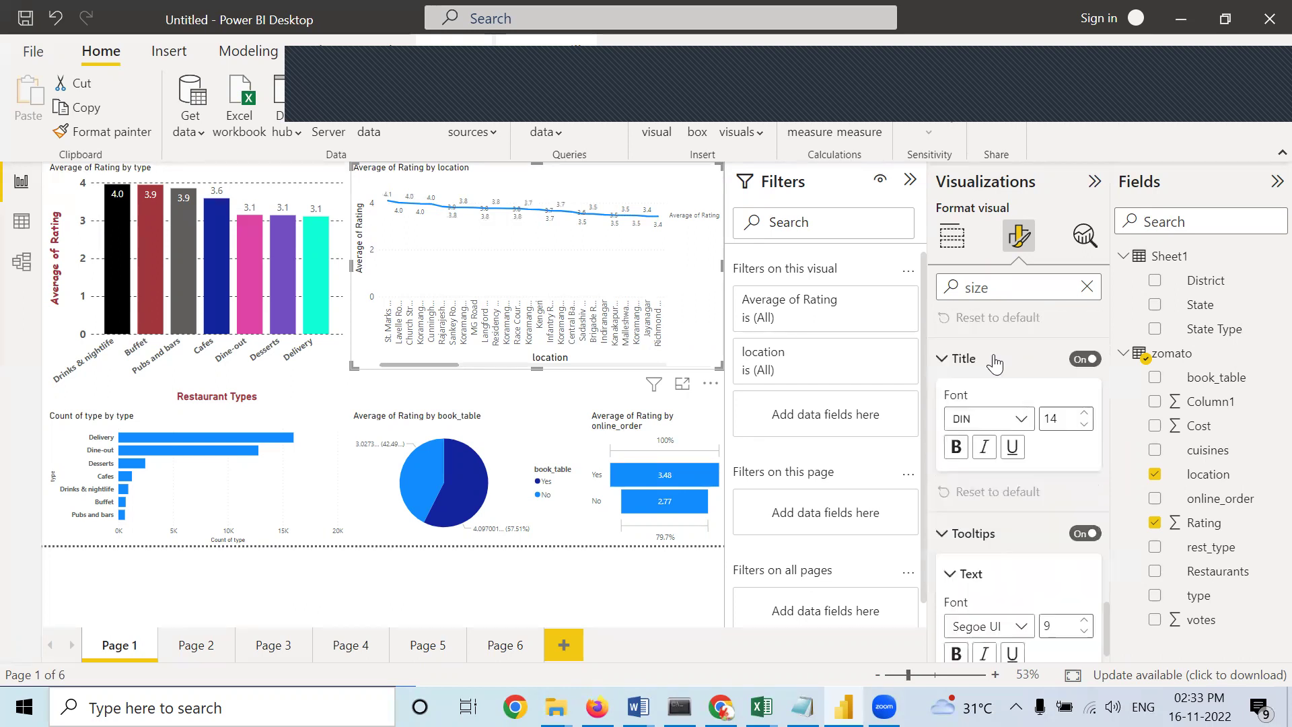
Clear the settings search and give the location chart's line a Dotted style with a stroke width of 4.
{"action": "left_click", "coordinate": [1087, 287]}
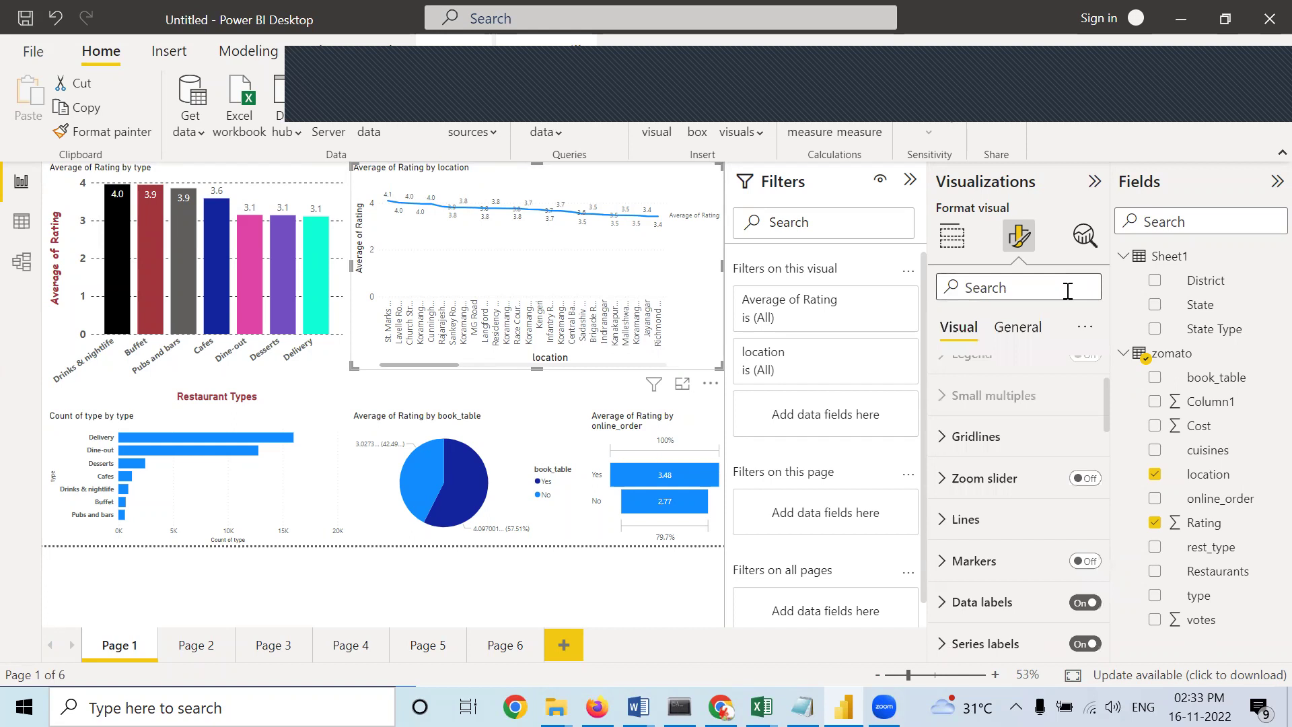
{"action": "left_click", "coordinate": [959, 532]}
{"action": "scroll", "coordinate": [1009, 537], "scroll_direction": "down", "scroll_amount": 2}
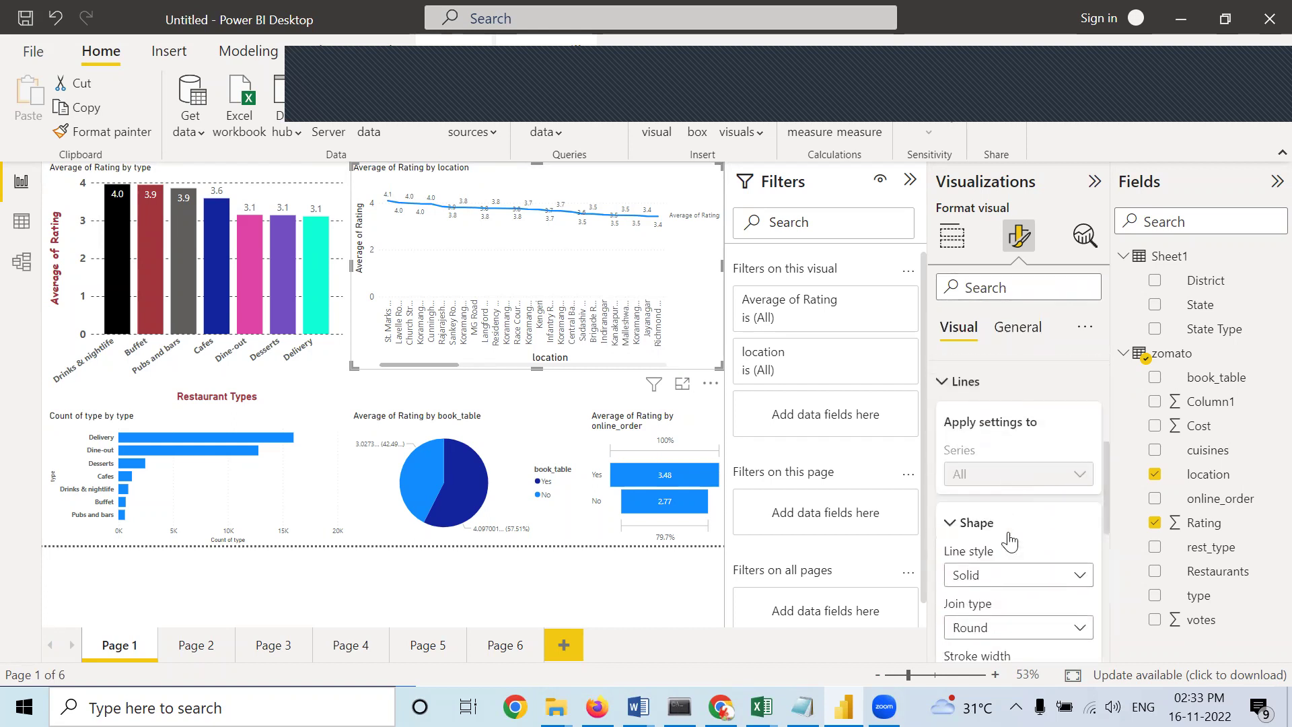
{"action": "scroll", "coordinate": [1027, 562], "scroll_direction": "down", "scroll_amount": 1}
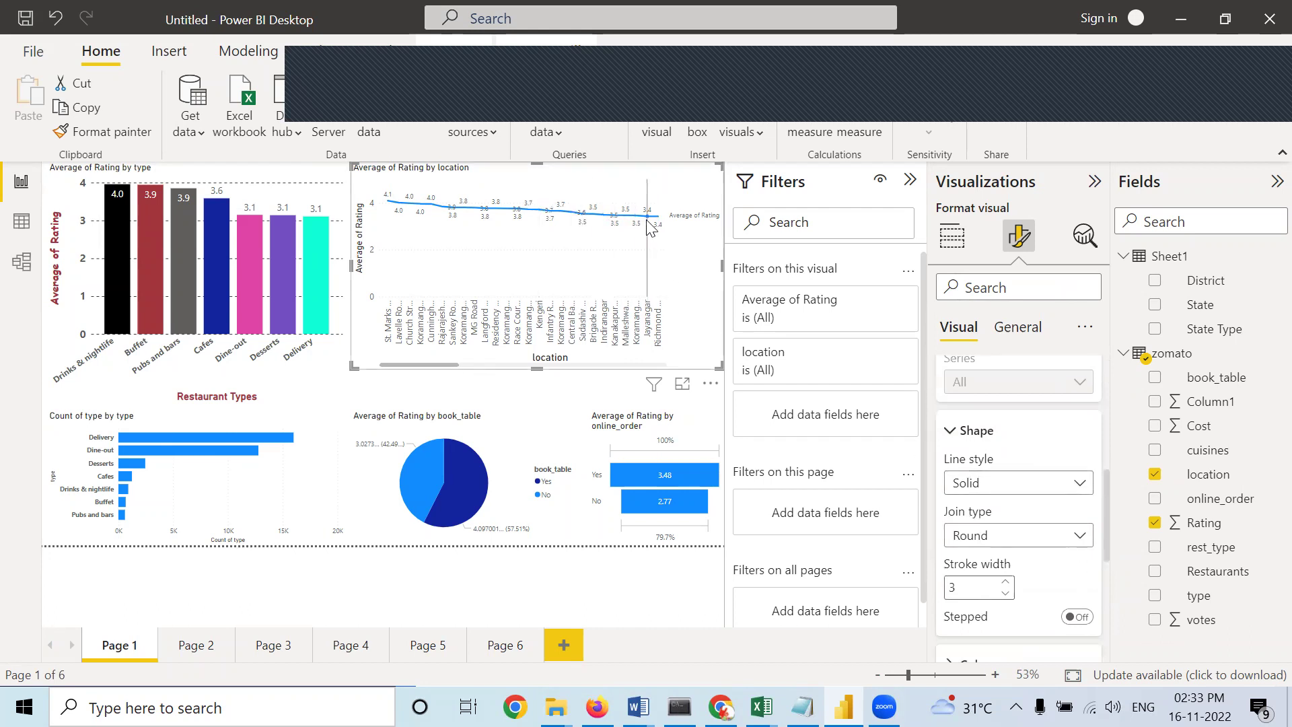
{"action": "left_click", "coordinate": [988, 486]}
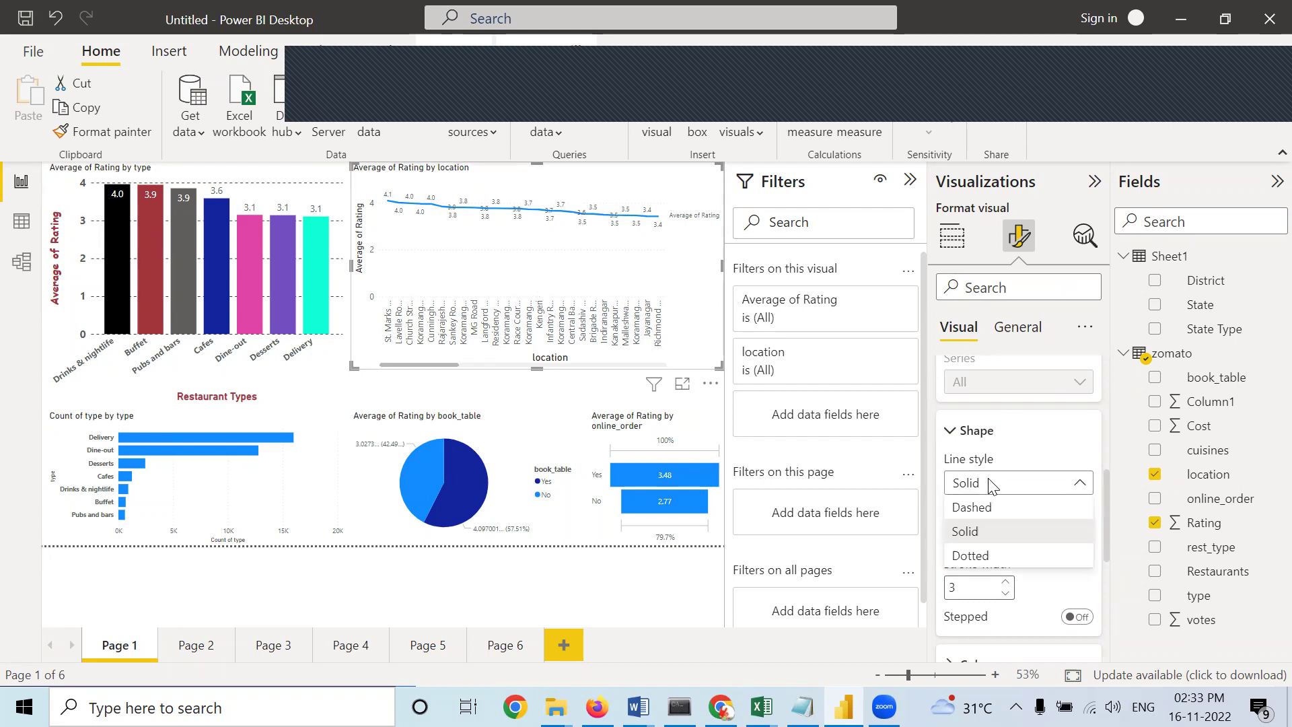
{"action": "left_click", "coordinate": [971, 556]}
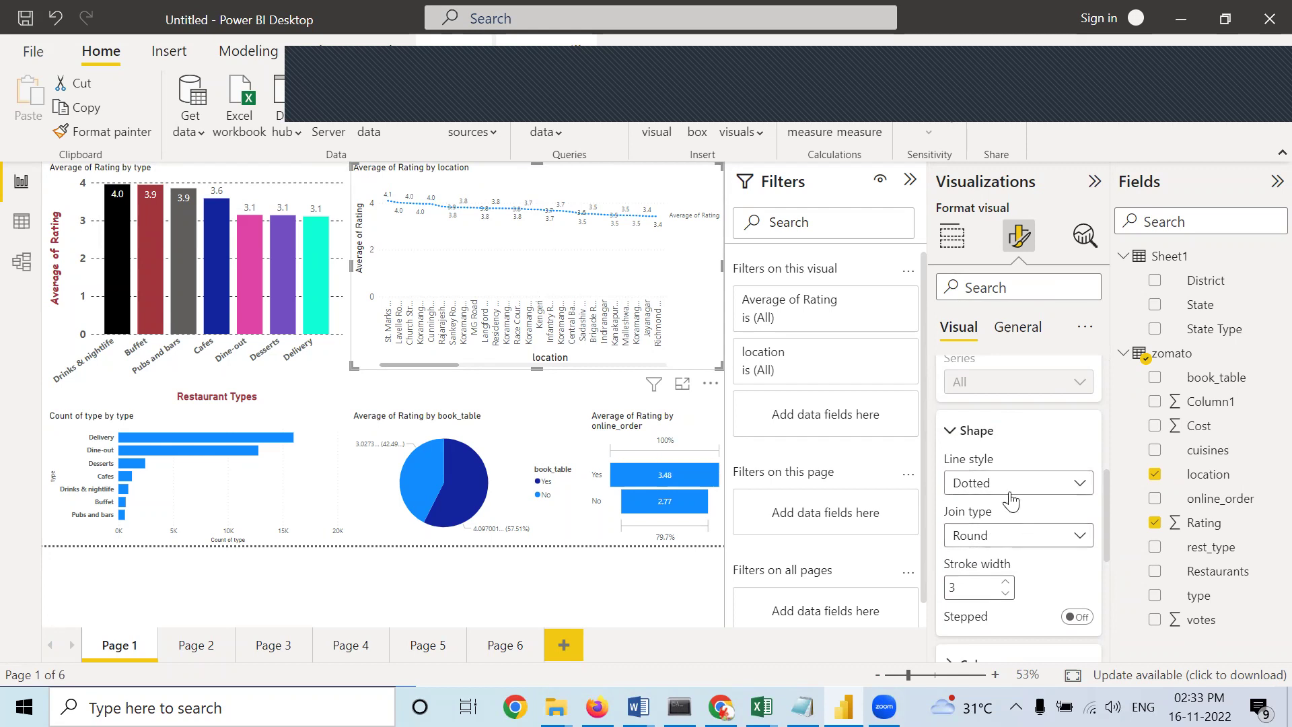
{"action": "double_click", "coordinate": [1005, 583]}
Try black for the location chart's Average of Rating line, and settle on the dark red recent colour.
{"action": "scroll", "coordinate": [1031, 575], "scroll_direction": "down", "scroll_amount": 3}
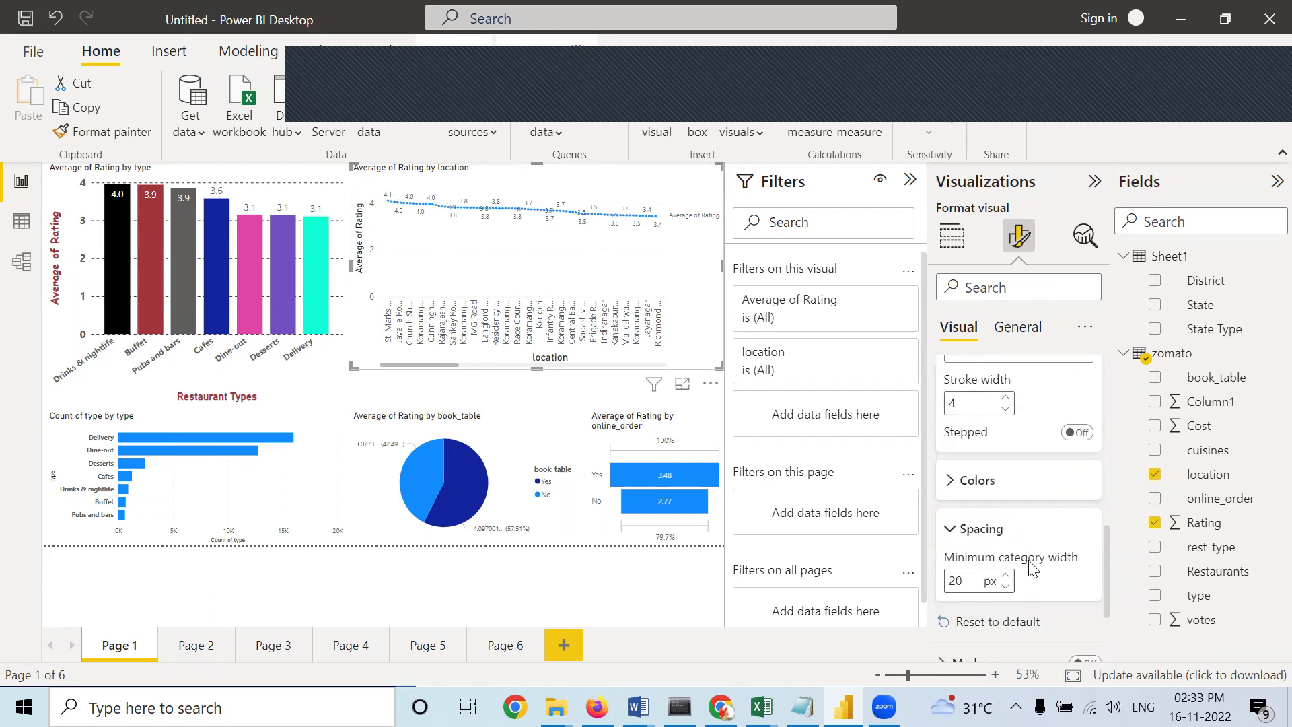
{"action": "left_click", "coordinate": [942, 483]}
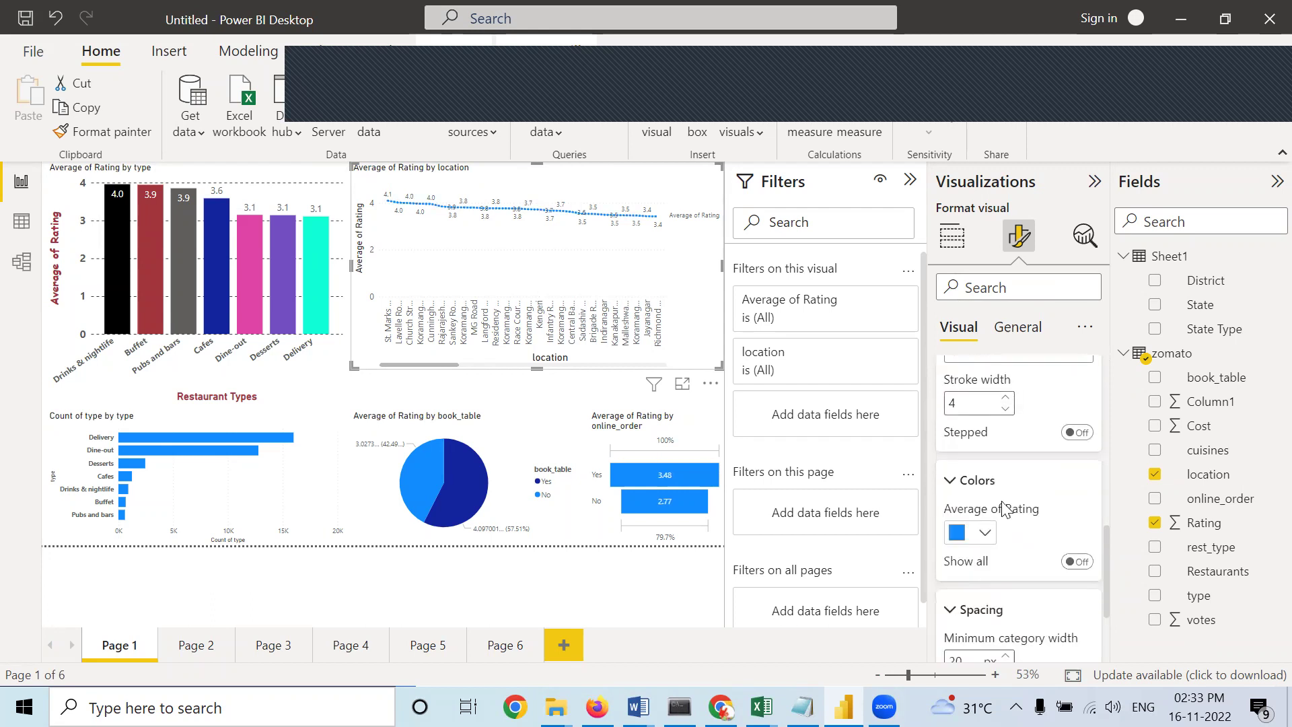
{"action": "left_click", "coordinate": [985, 536]}
{"action": "left_click", "coordinate": [1001, 449]}
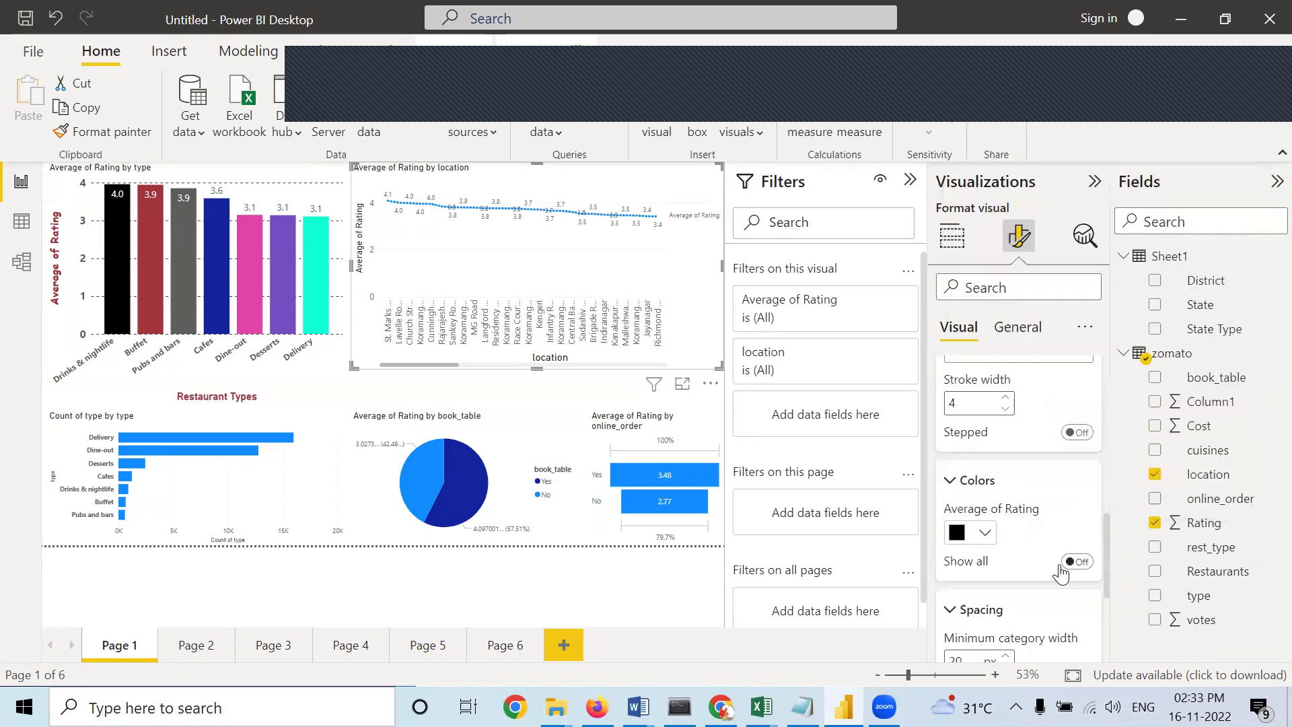
{"action": "left_click", "coordinate": [987, 536]}
{"action": "left_click", "coordinate": [1037, 449]}
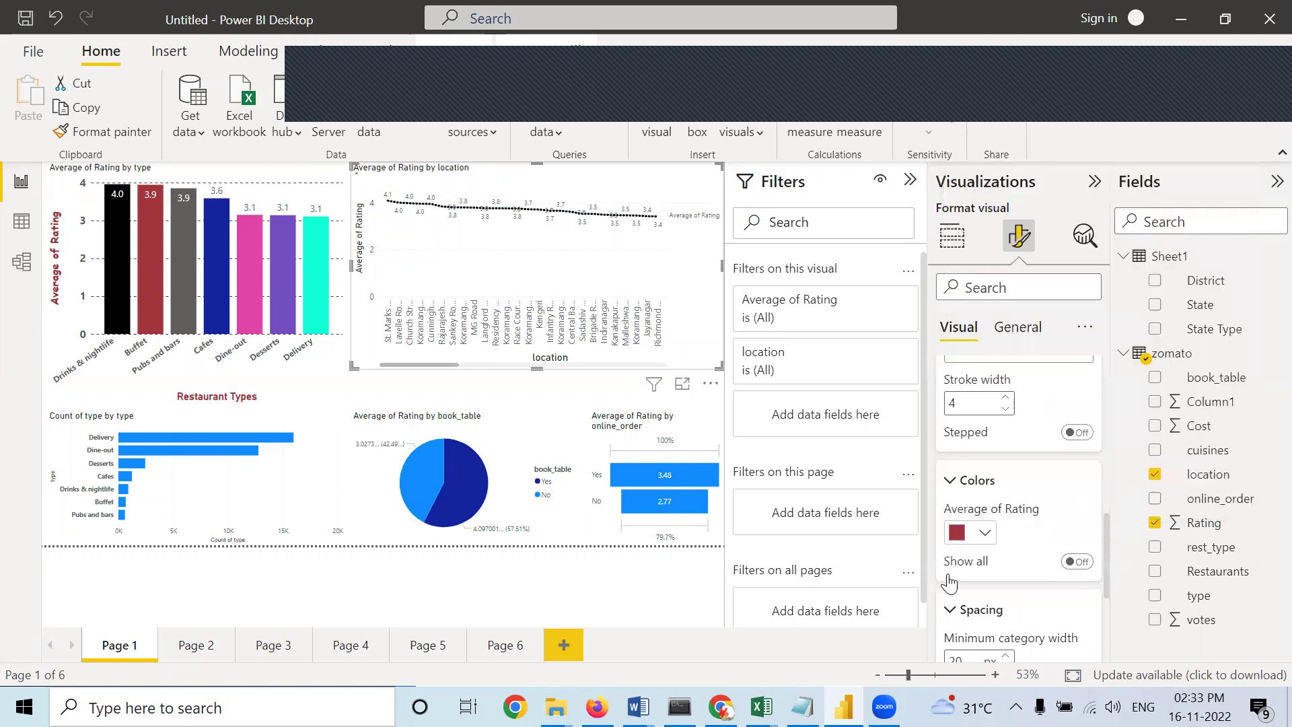
Raise the location line chart's minimum category width to 27 px and make the chart slightly taller.
{"action": "scroll", "coordinate": [952, 582], "scroll_direction": "down", "scroll_amount": 3}
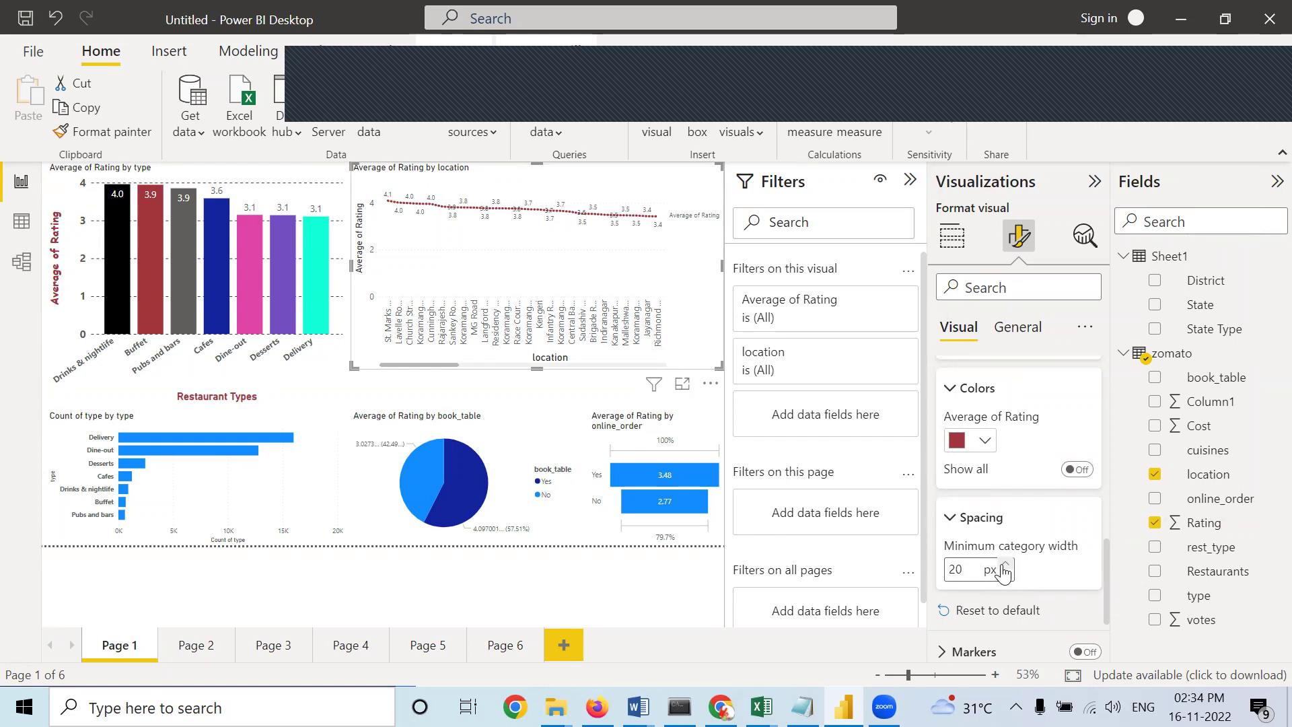
{"action": "left_click", "coordinate": [1005, 568]}
{"action": "left_click", "coordinate": [1005, 567]}
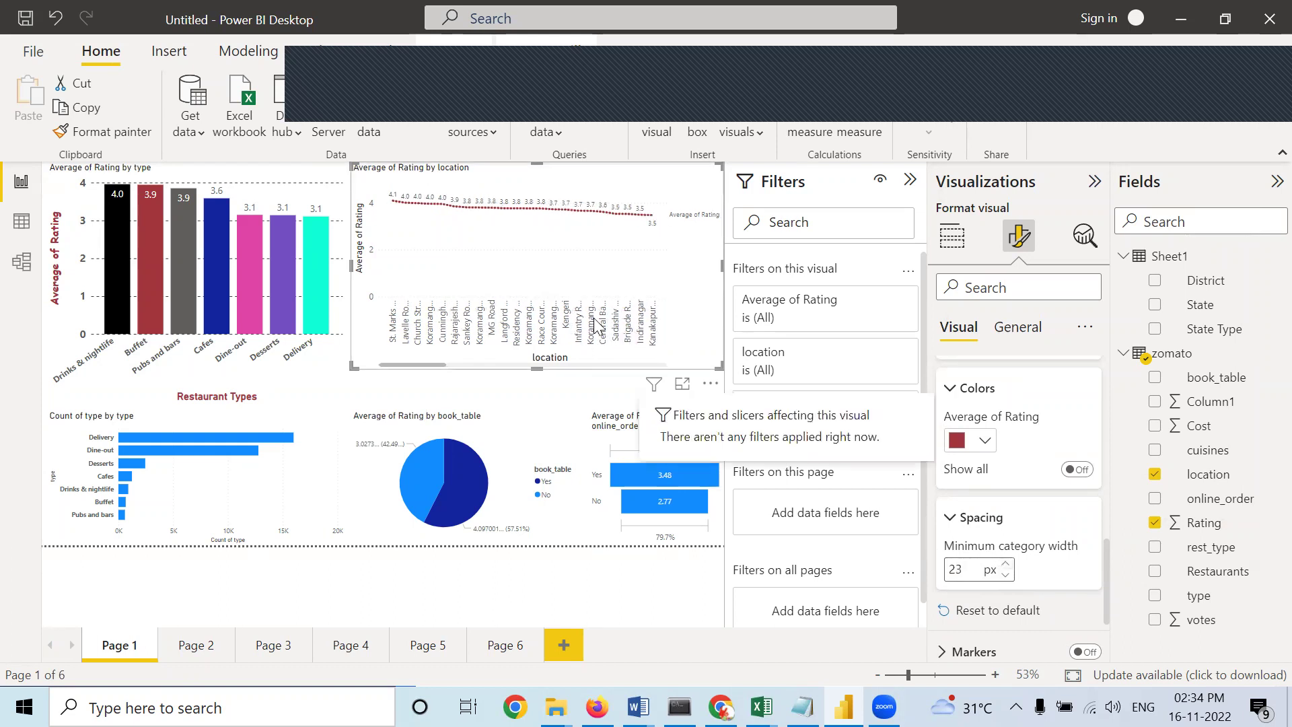
{"action": "left_click", "coordinate": [1006, 567]}
{"action": "left_click", "coordinate": [1006, 567]}
{"action": "left_click", "coordinate": [1006, 567]}
{"action": "left_click", "coordinate": [1006, 567]}
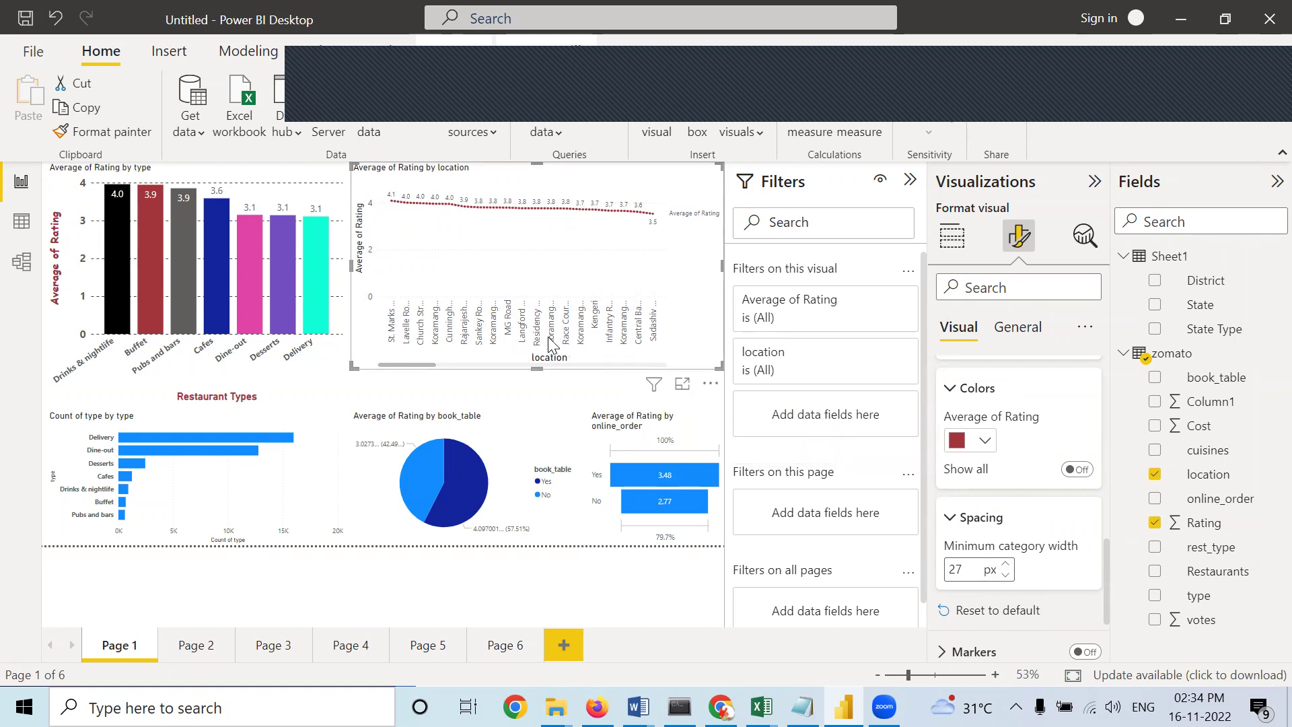
{"action": "left_click_drag", "start_coordinate": [536, 369], "coordinate": [536, 381]}
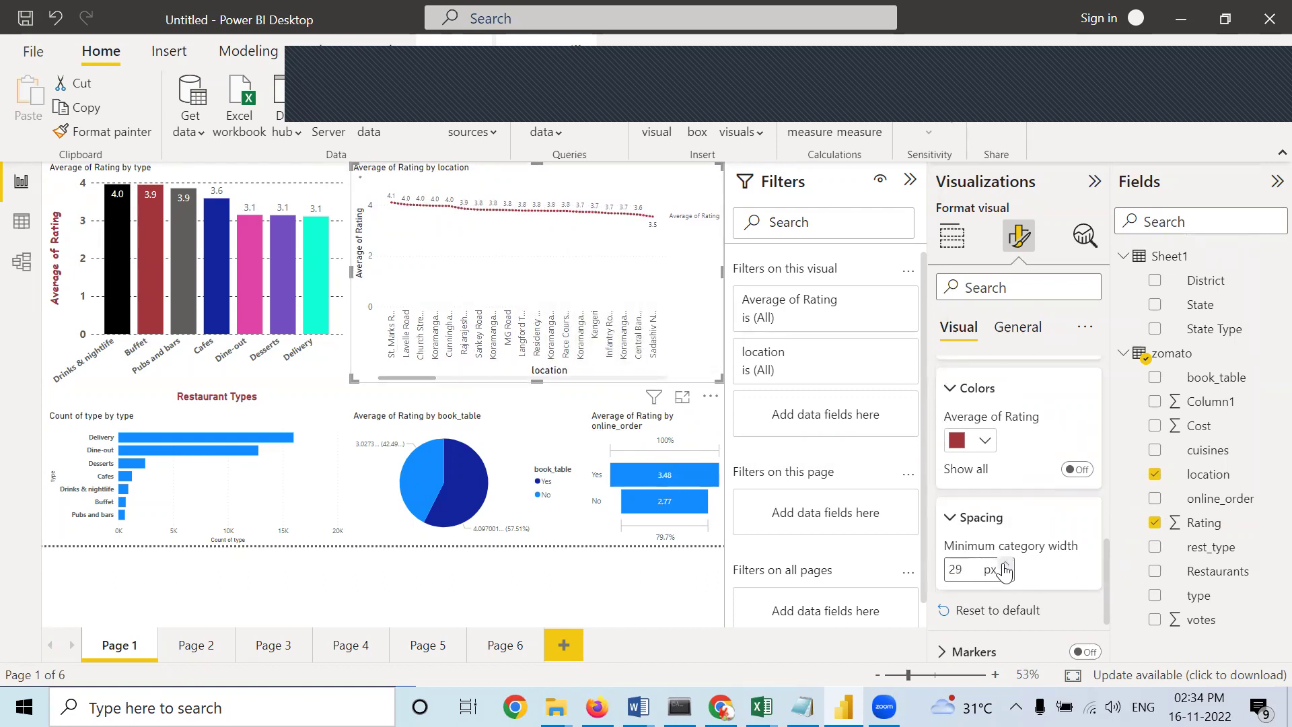
Try several minimum category widths on the location line chart and settle on 35 px.
{"action": "left_click", "coordinate": [1005, 569]}
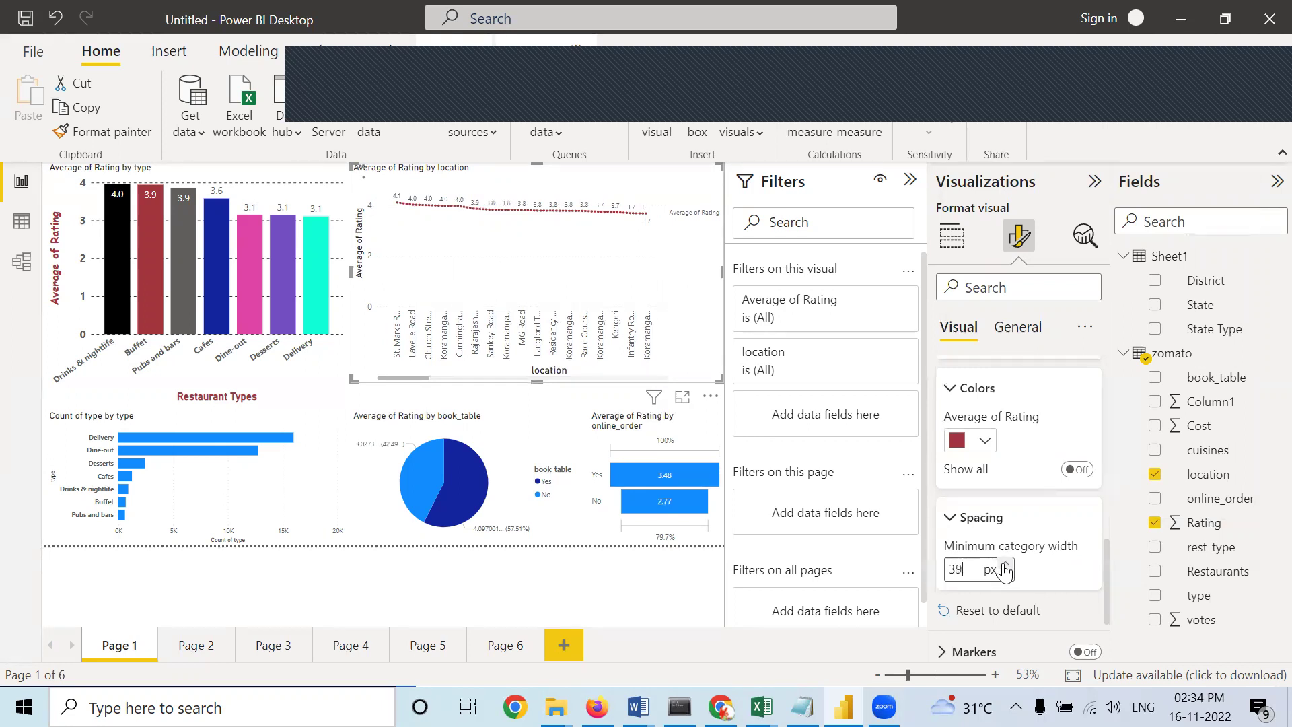
{"action": "left_click", "coordinate": [1006, 569]}
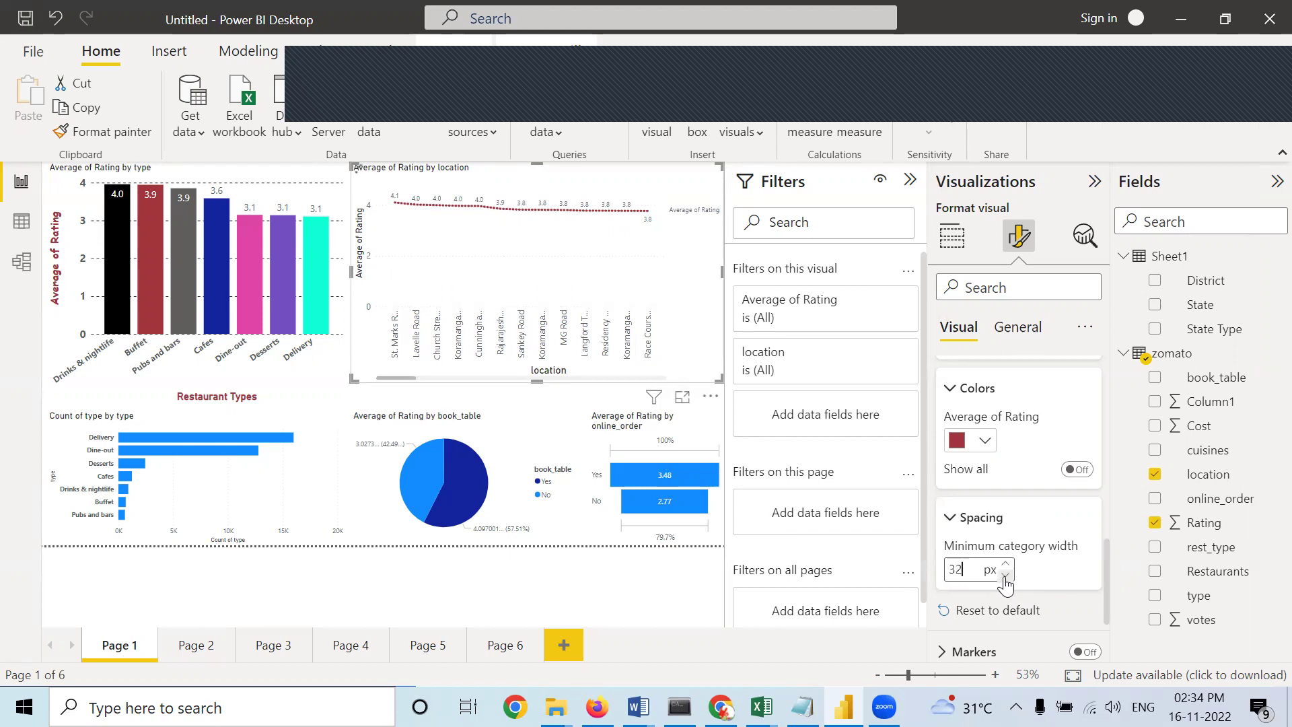
{"action": "left_click", "coordinate": [1005, 576]}
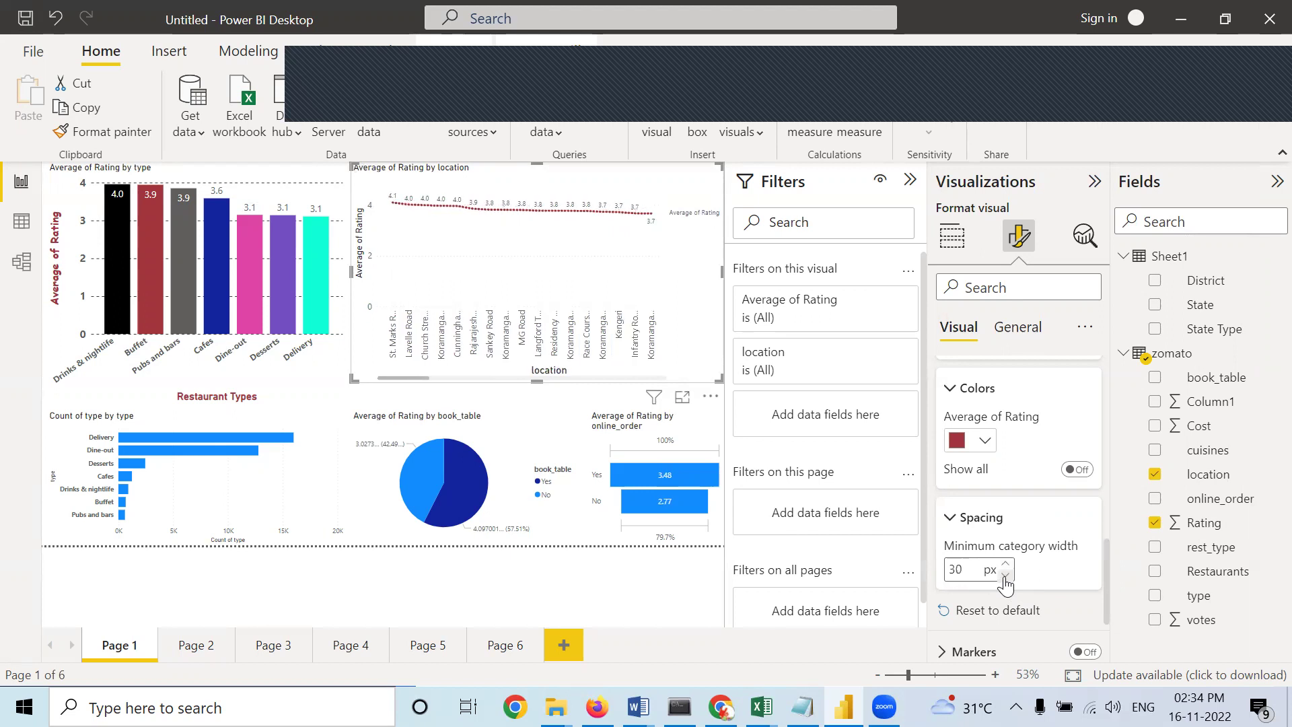
{"action": "left_click", "coordinate": [1006, 575]}
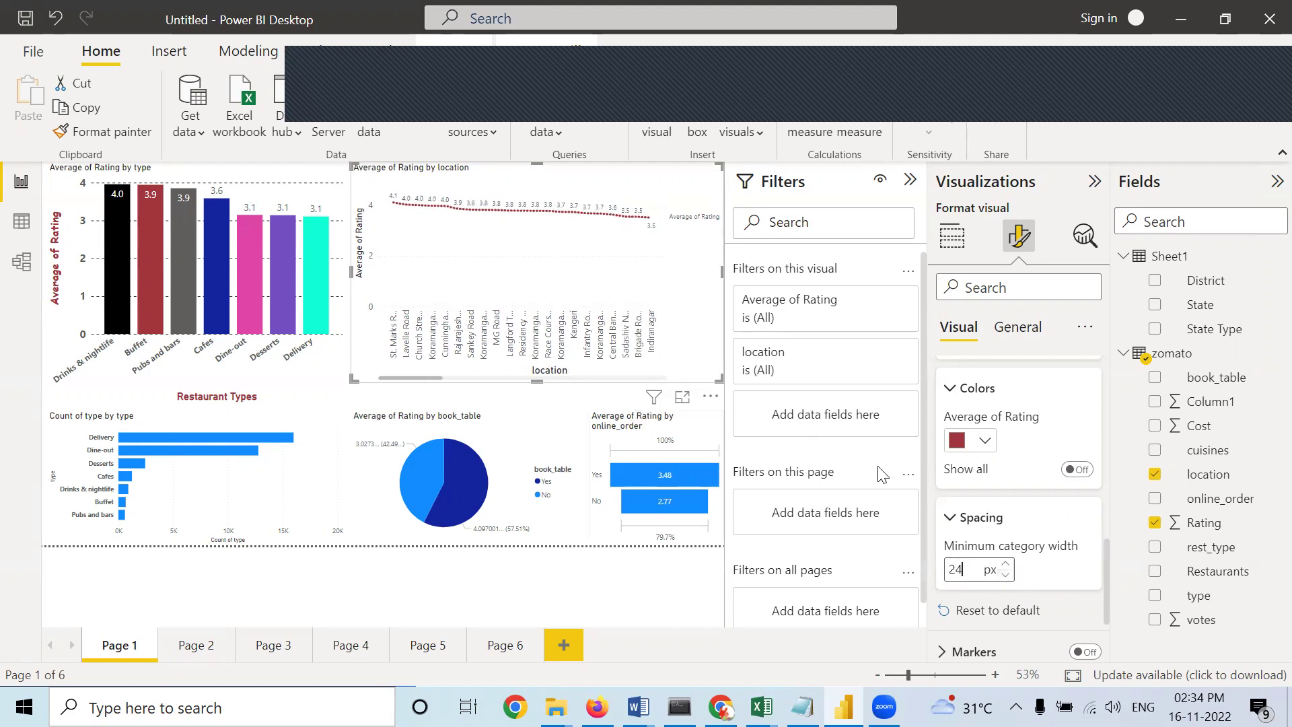
{"action": "left_click", "coordinate": [1006, 575]}
{"action": "left_click", "coordinate": [1006, 575]}
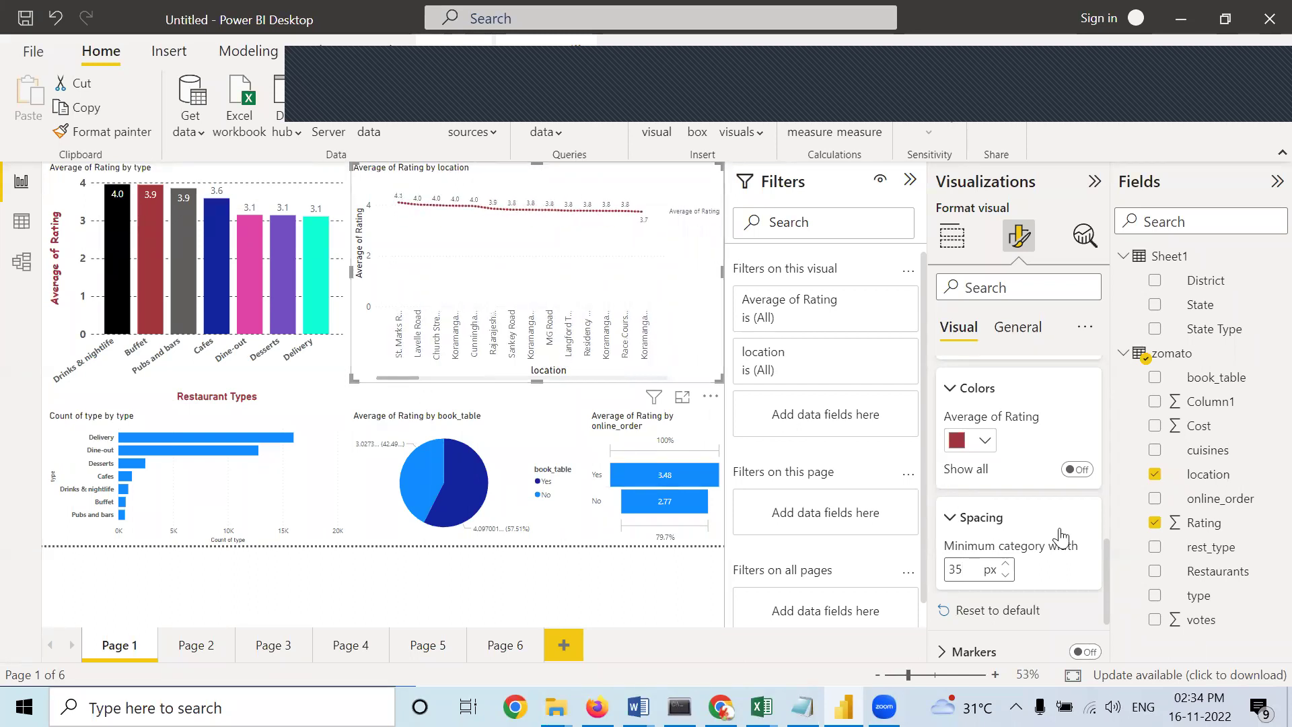
{"action": "scroll", "coordinate": [1053, 533], "scroll_direction": "down", "scroll_amount": 2}
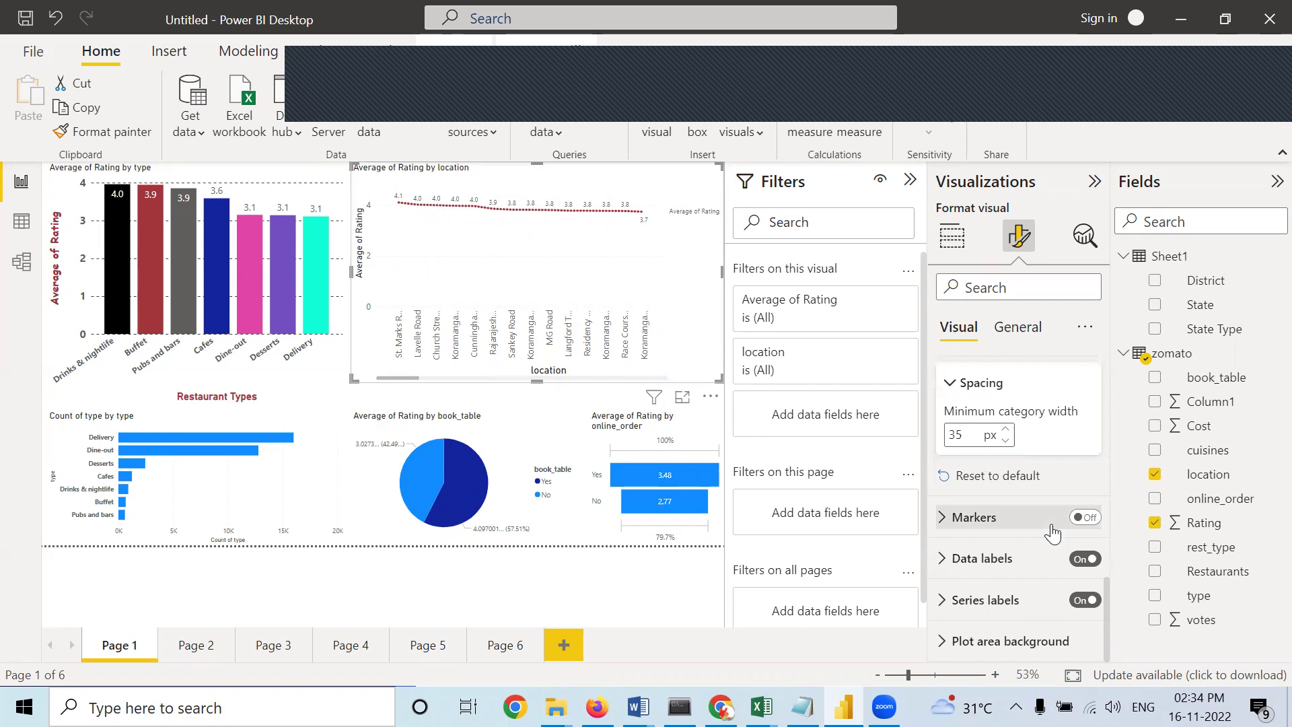
{"action": "scroll", "coordinate": [1053, 534], "scroll_direction": "up", "scroll_amount": 3}
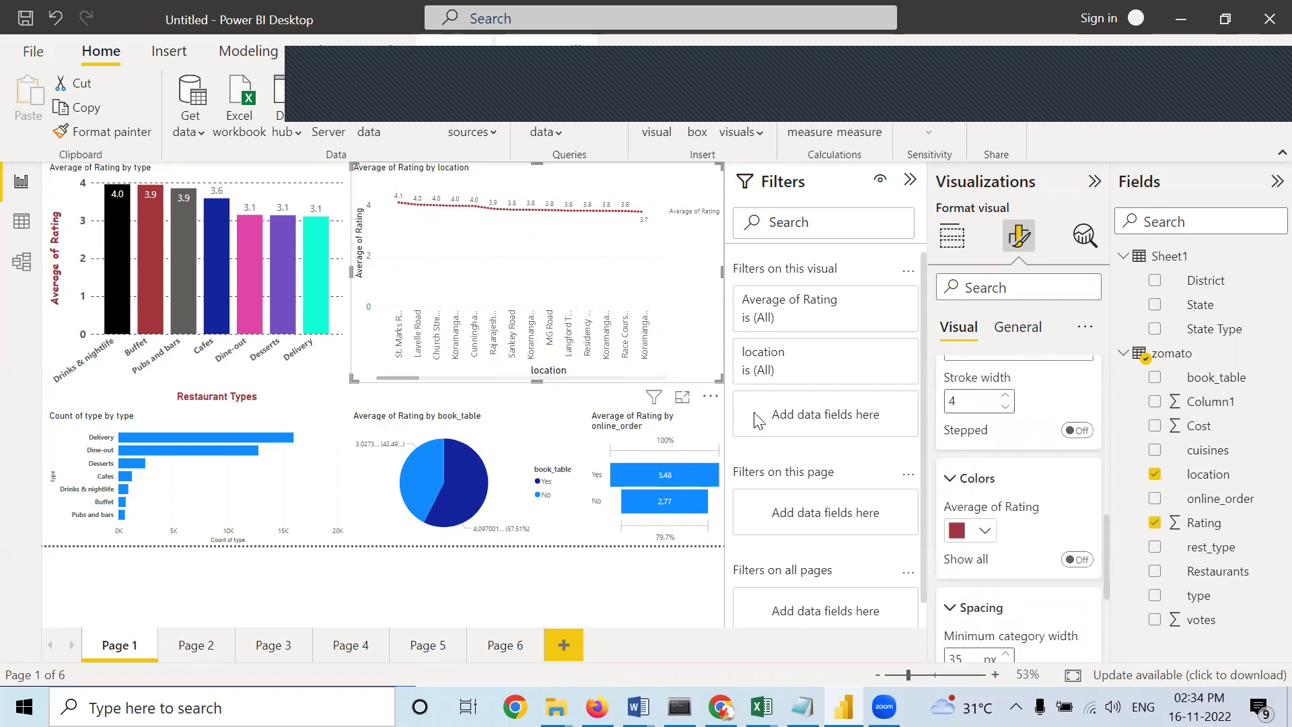
Shift the Average of Rating by book_table pie chart slightly up and to the left, and check its legend and value fields.
{"action": "left_click", "coordinate": [526, 452]}
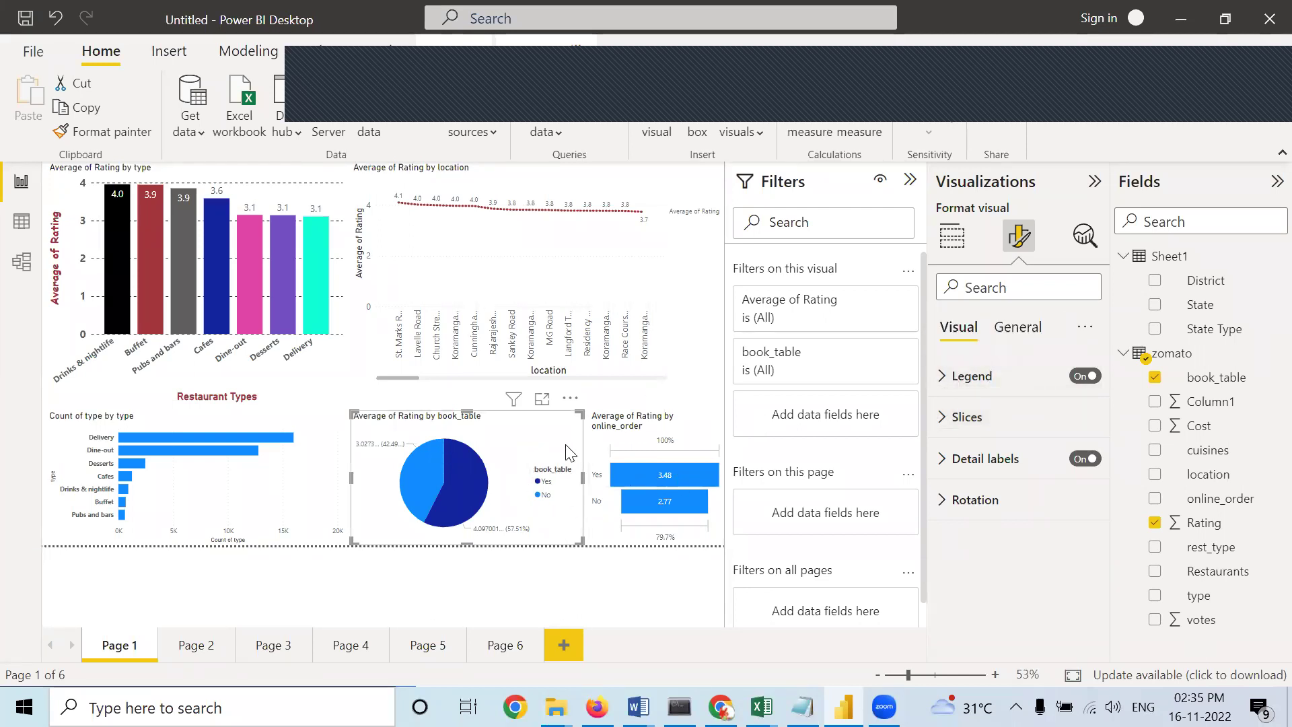
{"action": "mouse_move", "coordinate": [532, 475]}
{"action": "left_mouse_down"}
{"action": "mouse_move", "coordinate": [552, 502]}
{"action": "mouse_move", "coordinate": [524, 496]}
{"action": "left_mouse_up"}
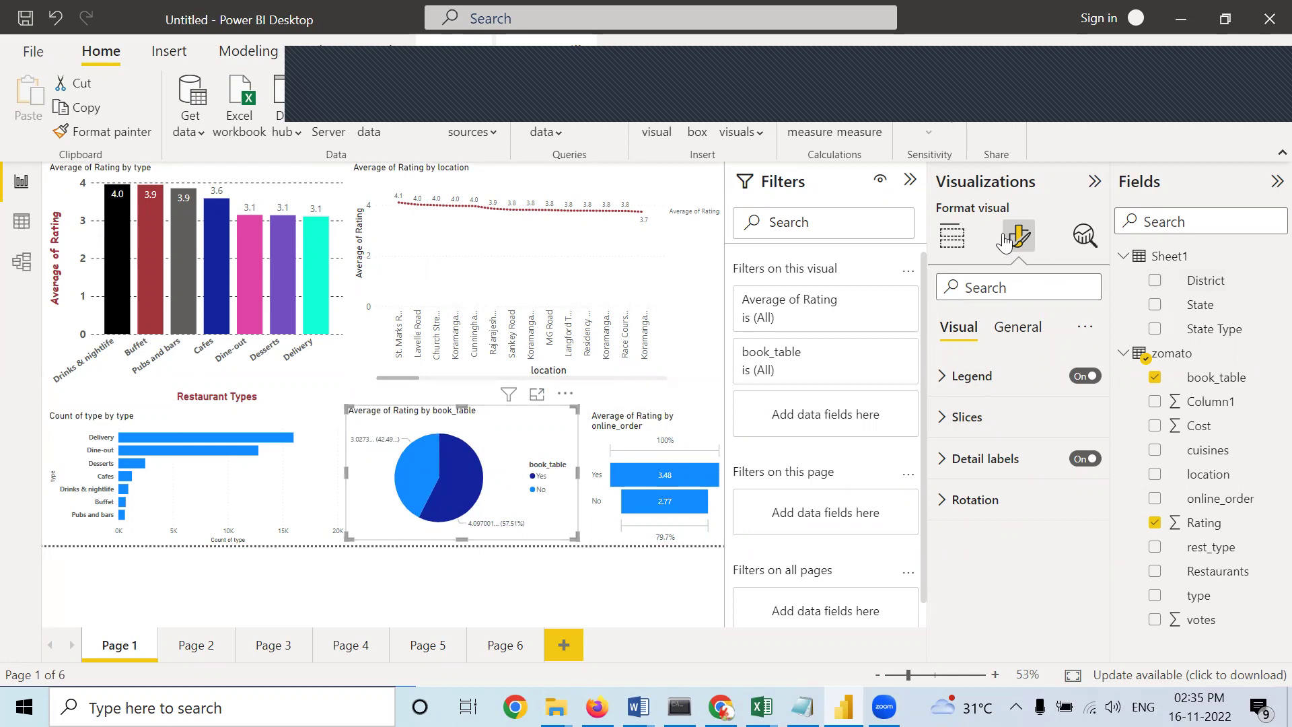
{"action": "left_click", "coordinate": [954, 241]}
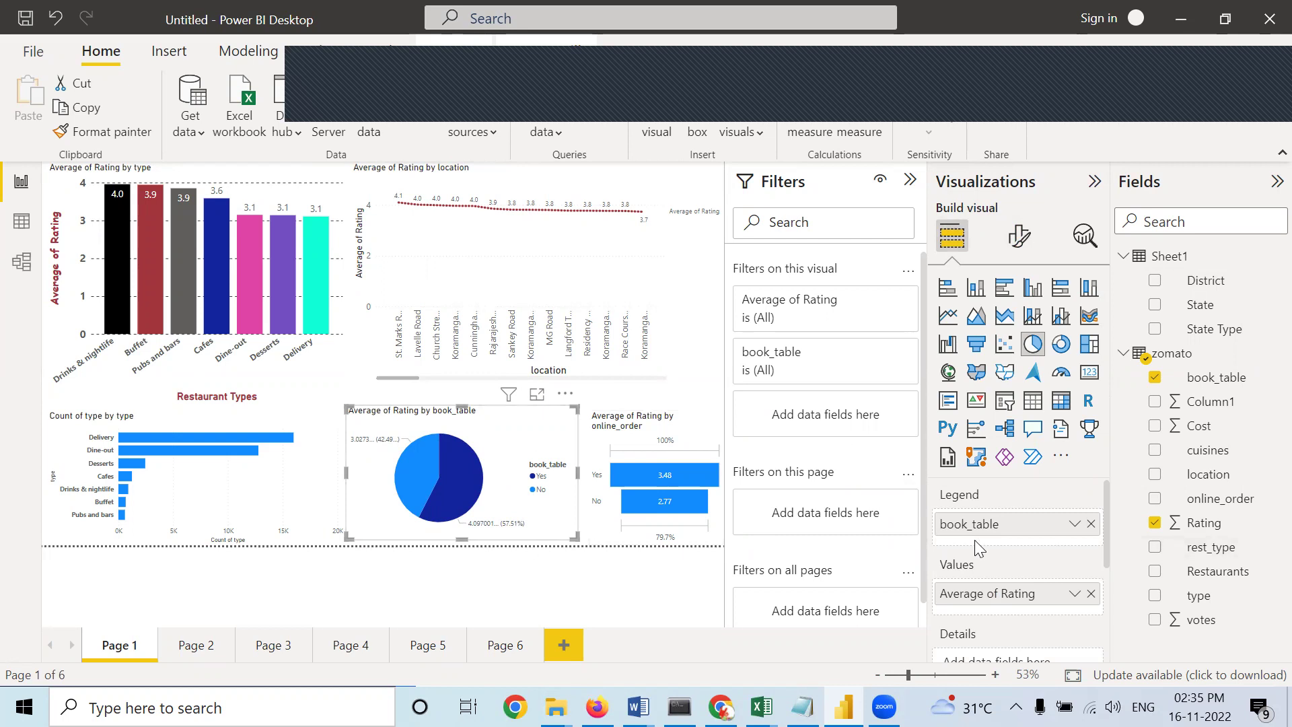
{"action": "left_click_drag", "start_coordinate": [979, 594], "coordinate": [456, 454]}
{"action": "left_click", "coordinate": [1020, 239]}
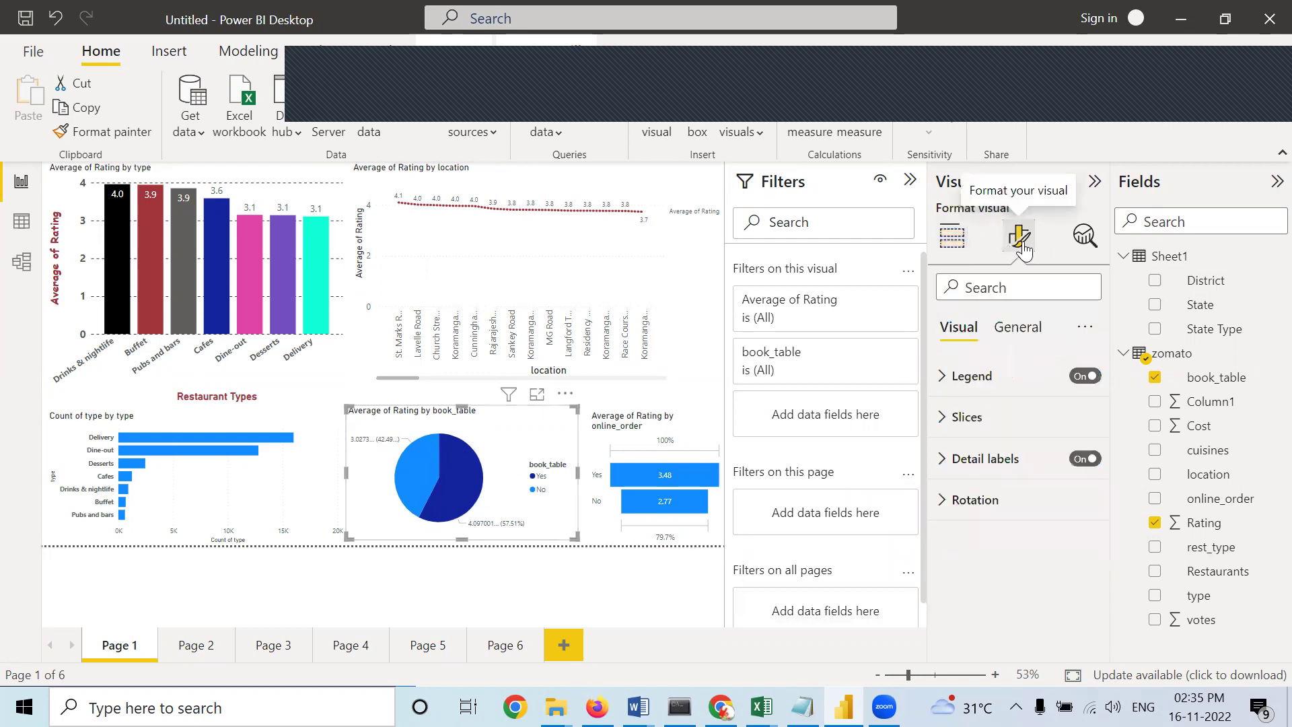
Give the book_table pie chart's Yes slice the custom dark green colour #106C20.
{"action": "left_click", "coordinate": [944, 418]}
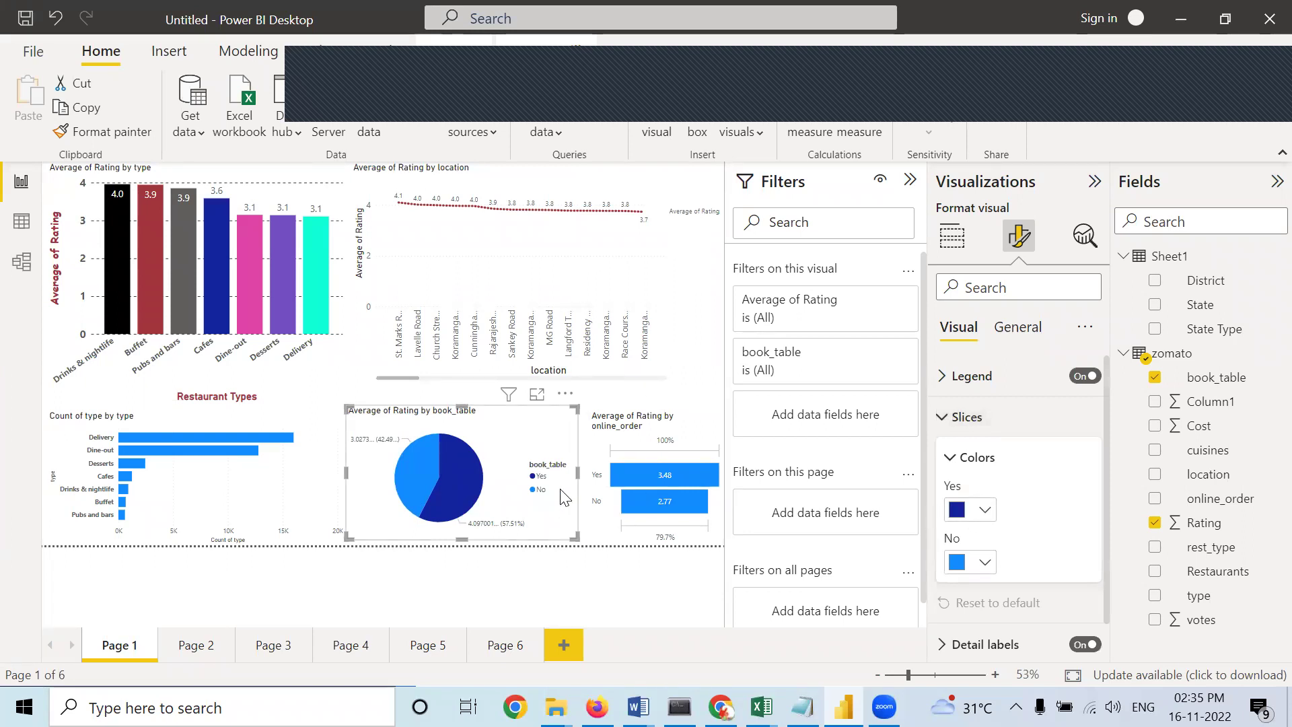
{"action": "left_click", "coordinate": [968, 515]}
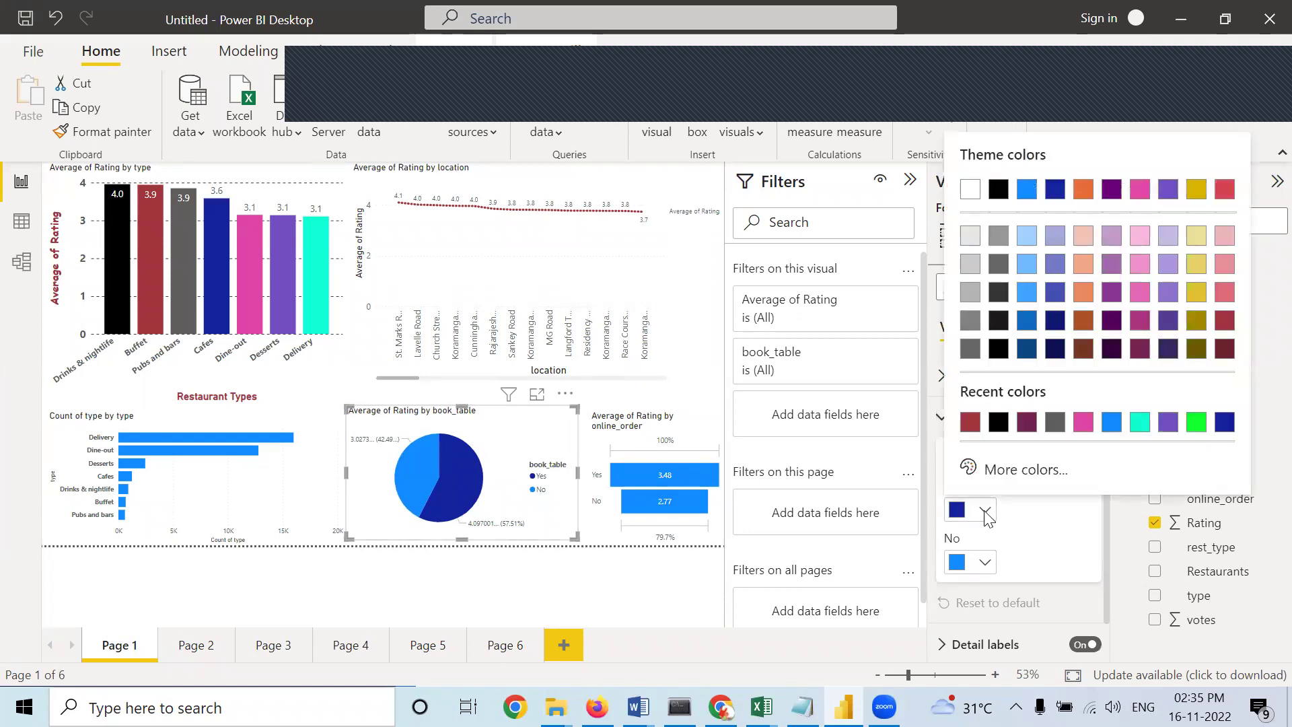
{"action": "left_click", "coordinate": [982, 469]}
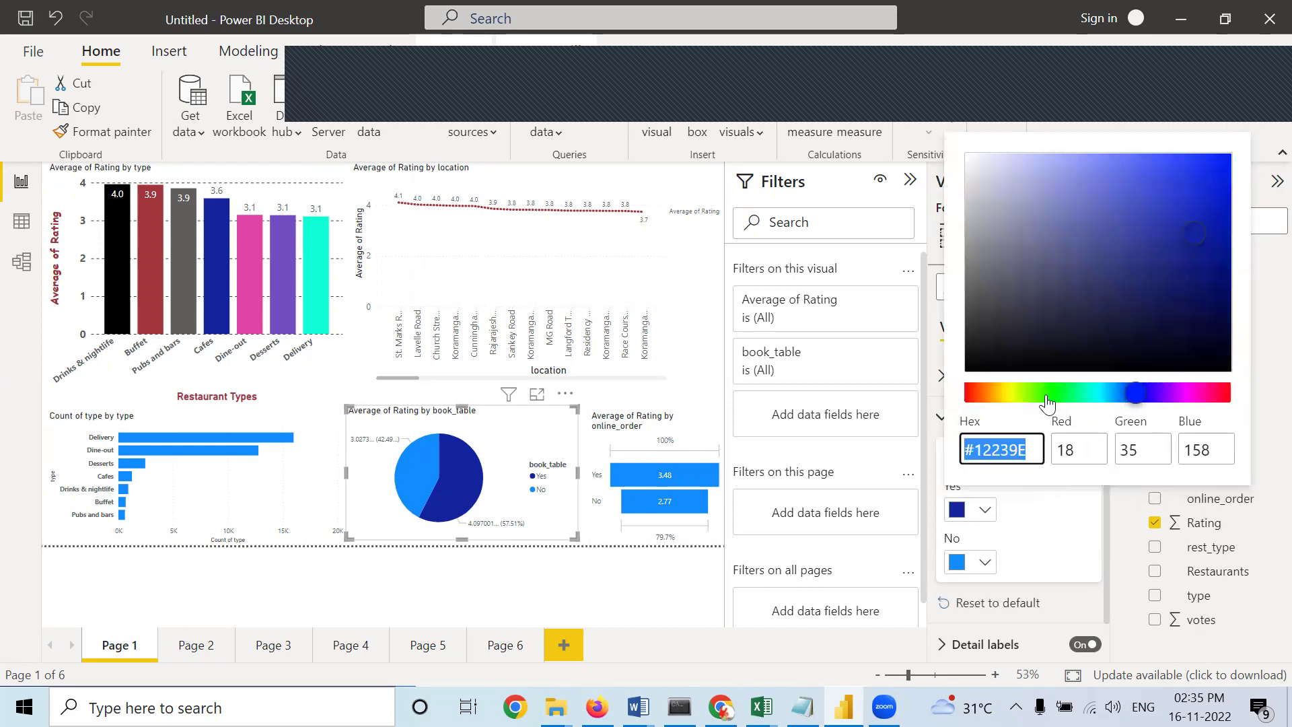
{"action": "left_click", "coordinate": [1059, 392]}
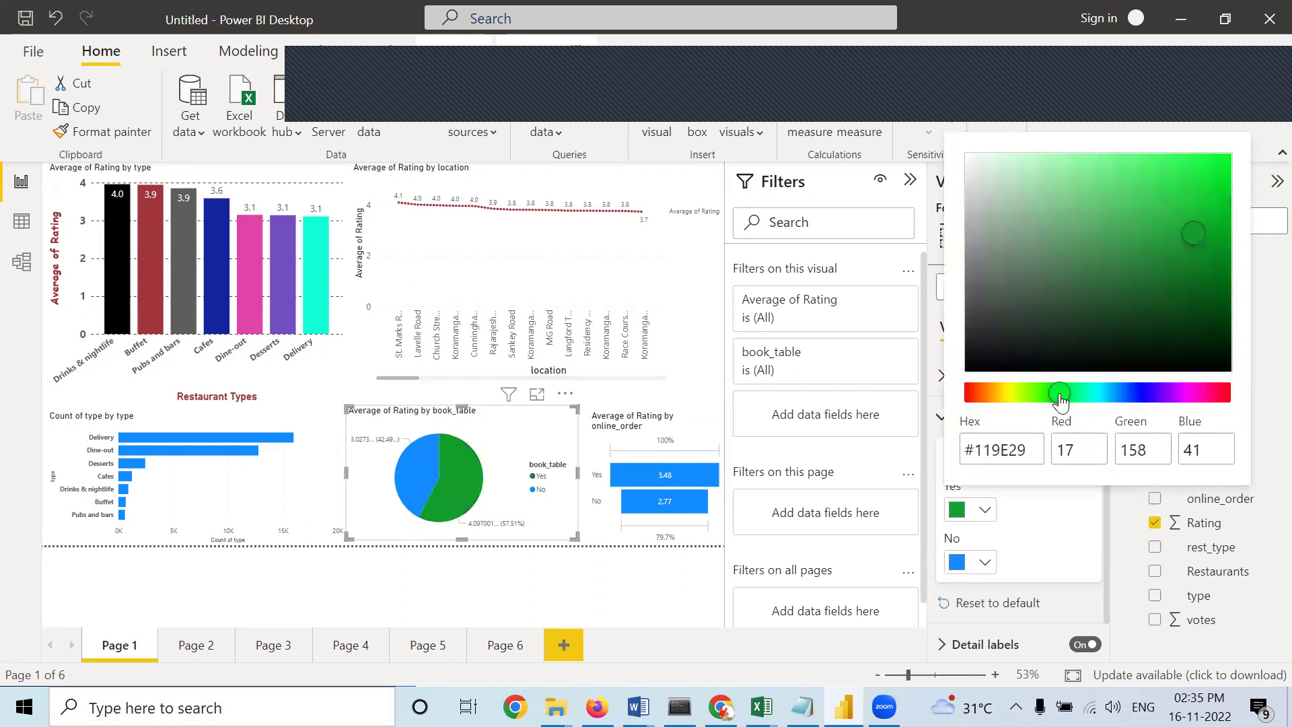
{"action": "left_click", "coordinate": [1184, 274]}
{"action": "left_click", "coordinate": [1188, 286]}
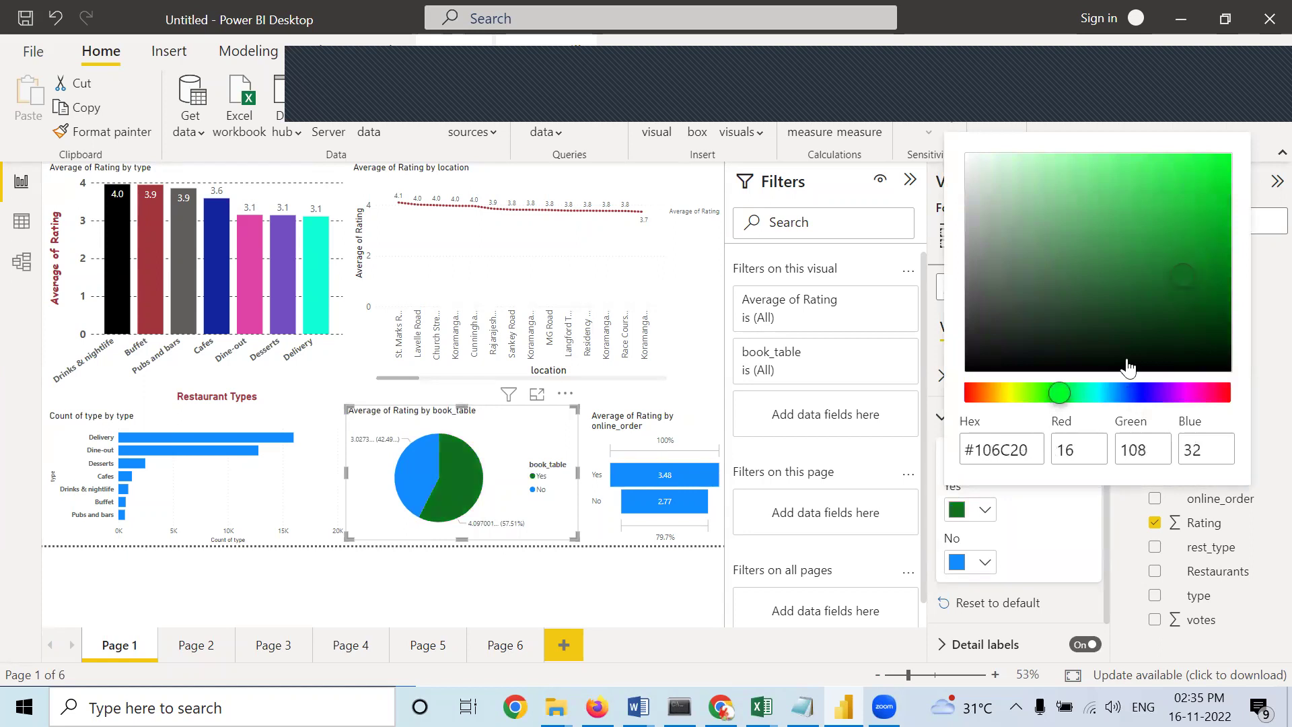
Recolour the book_table pie chart's No slice, trying dark red #A1343C before settling on the lighter red theme colour.
{"action": "left_click", "coordinate": [984, 566]}
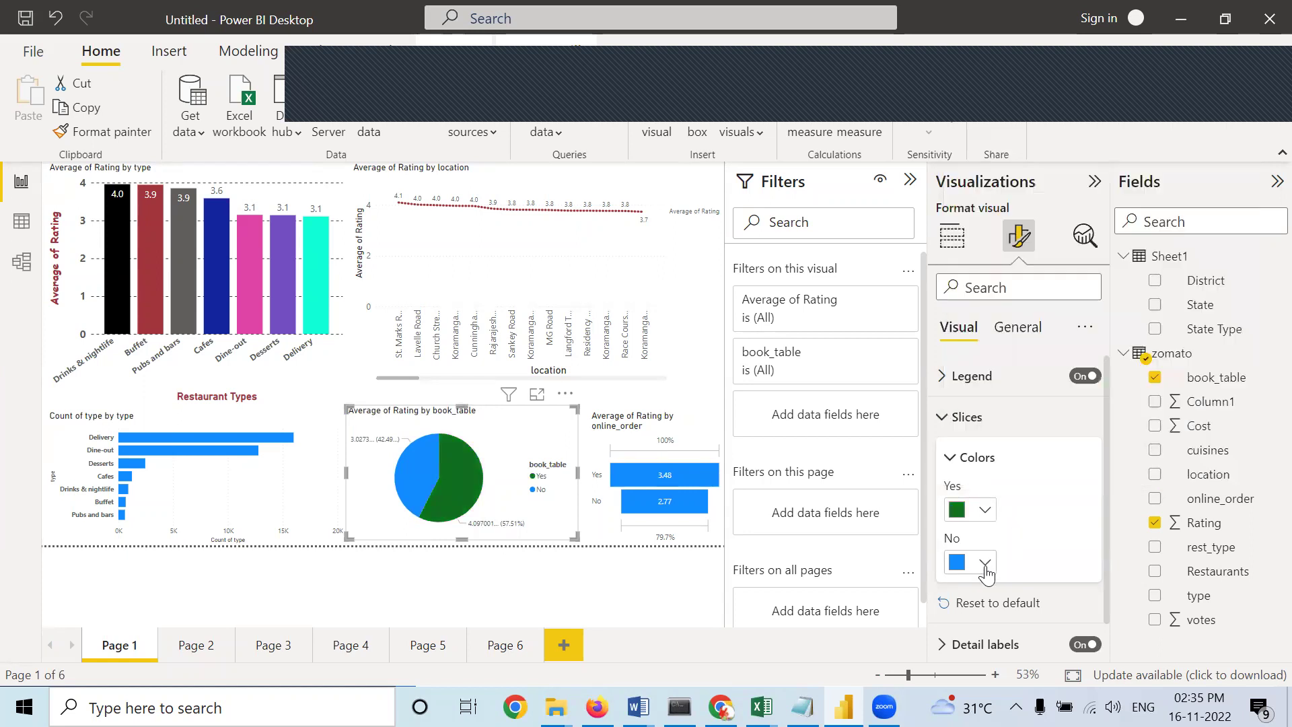
{"action": "left_click", "coordinate": [994, 479]}
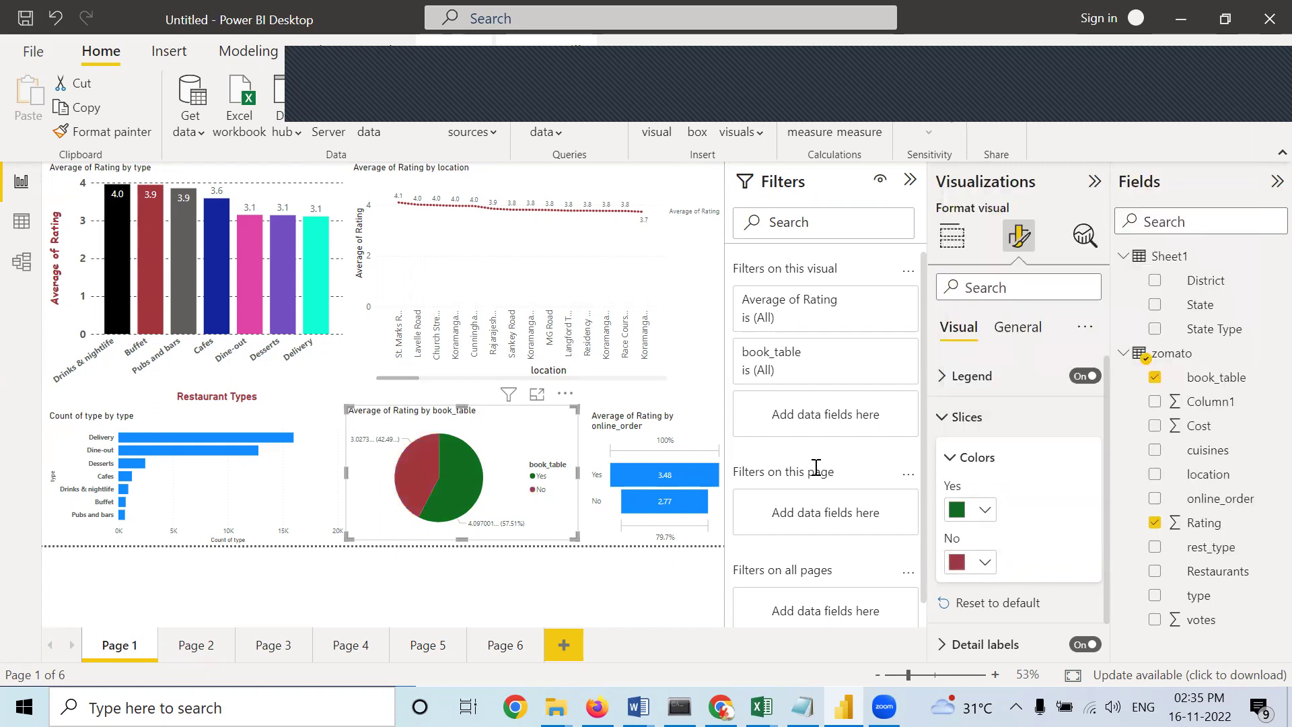
{"action": "left_click", "coordinate": [991, 564]}
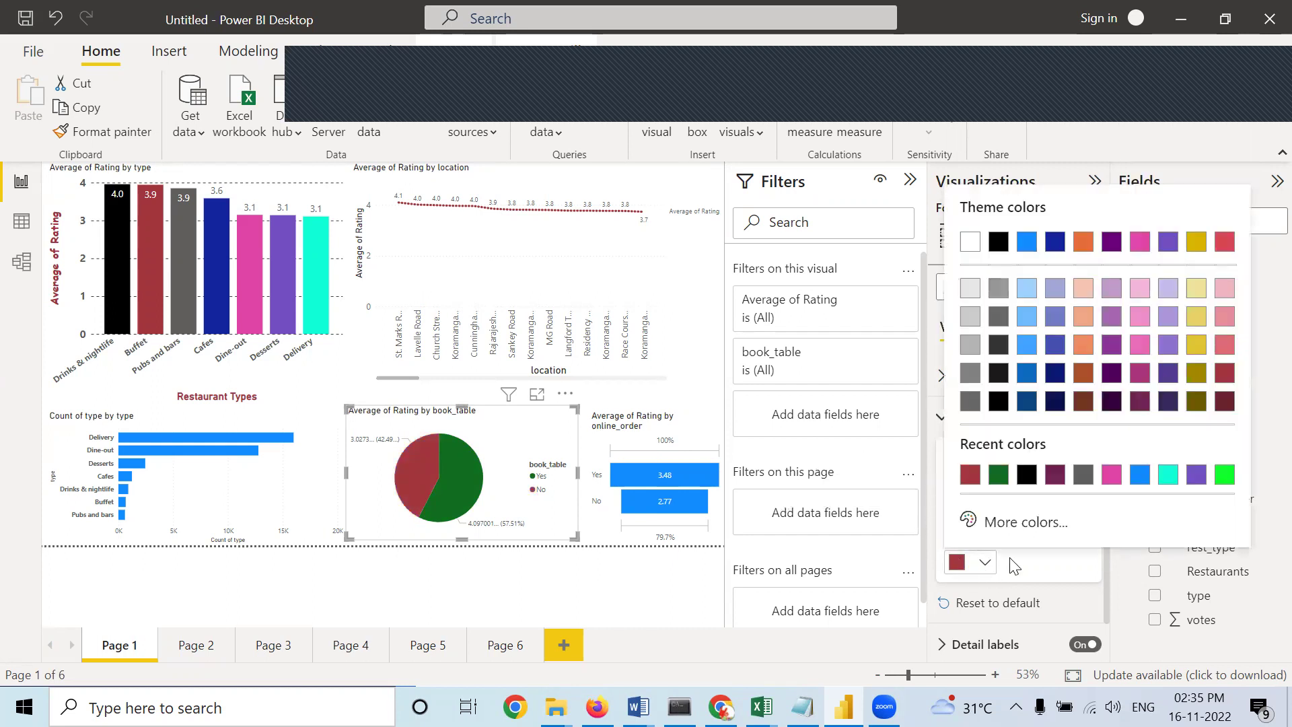
{"action": "left_click", "coordinate": [1220, 240]}
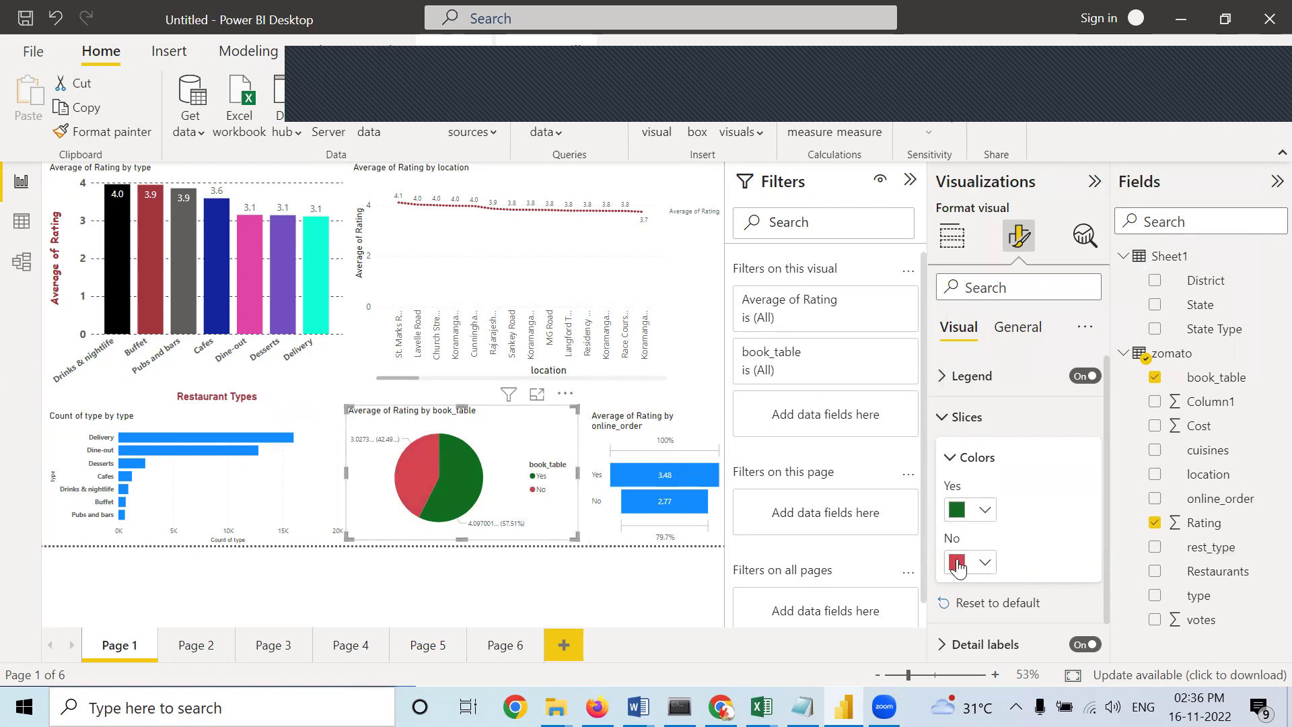
Turn the book_table pie chart's detail labels off and back on, and try its rotation setting, leaving it at 0°.
{"action": "scroll", "coordinate": [951, 503], "scroll_direction": "down", "scroll_amount": 1}
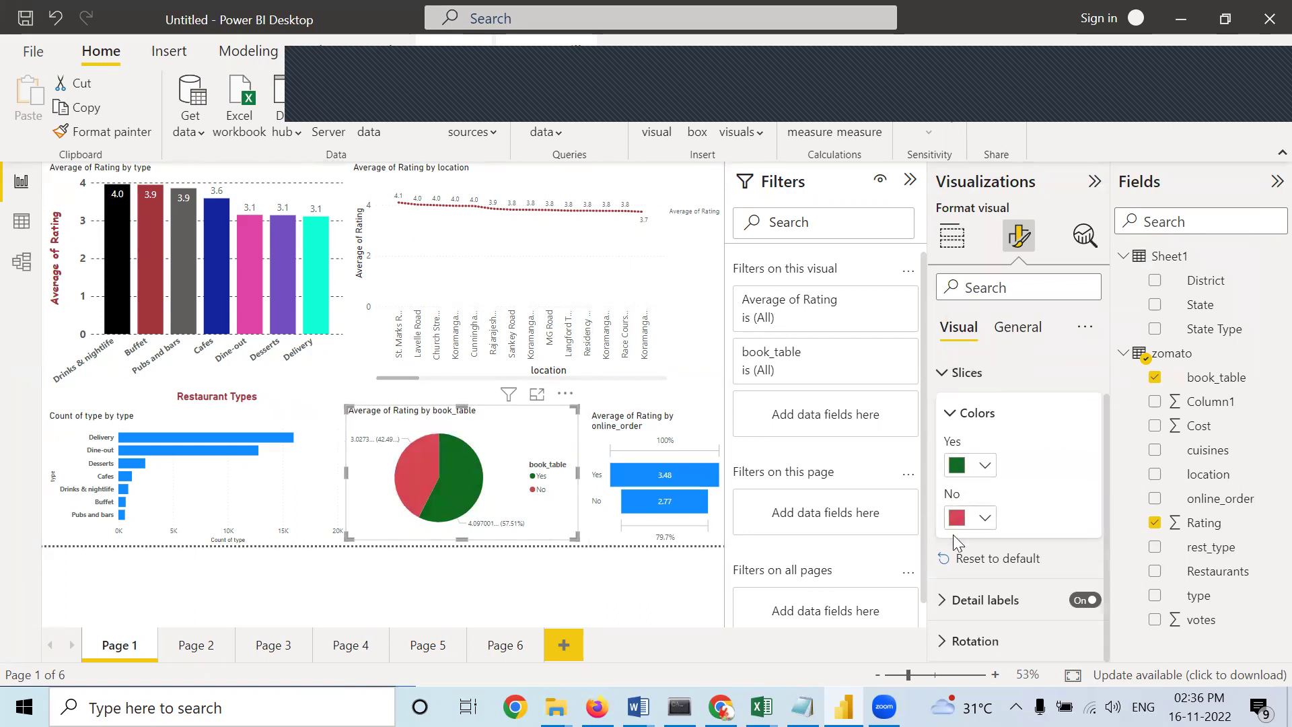
{"action": "left_click", "coordinate": [1016, 639]}
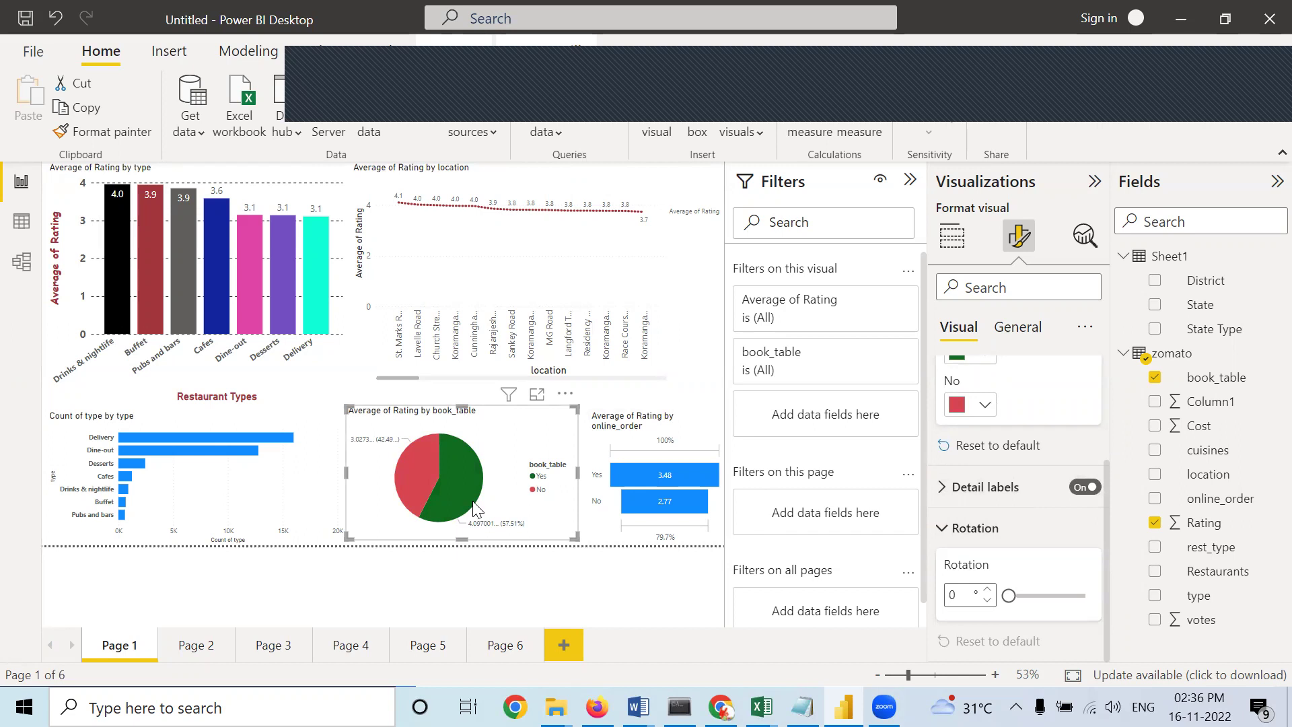
{"action": "left_click", "coordinate": [1079, 490]}
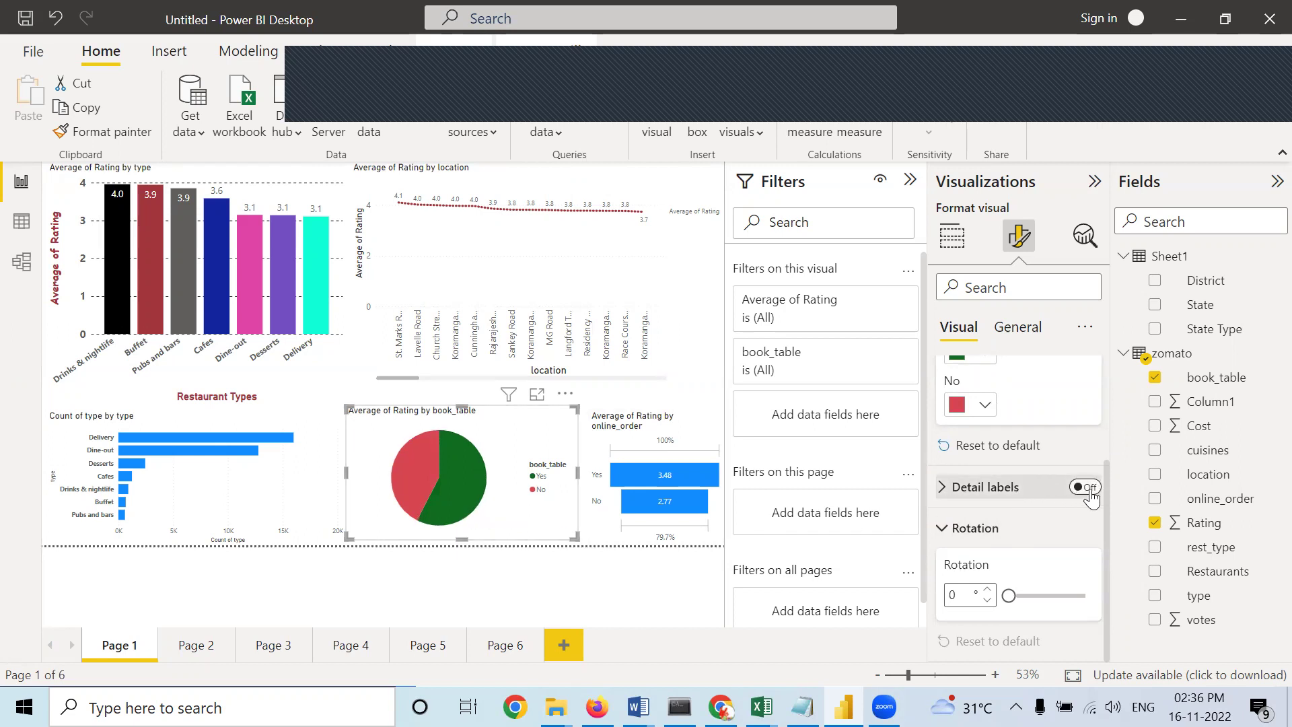
{"action": "left_click", "coordinate": [1091, 496]}
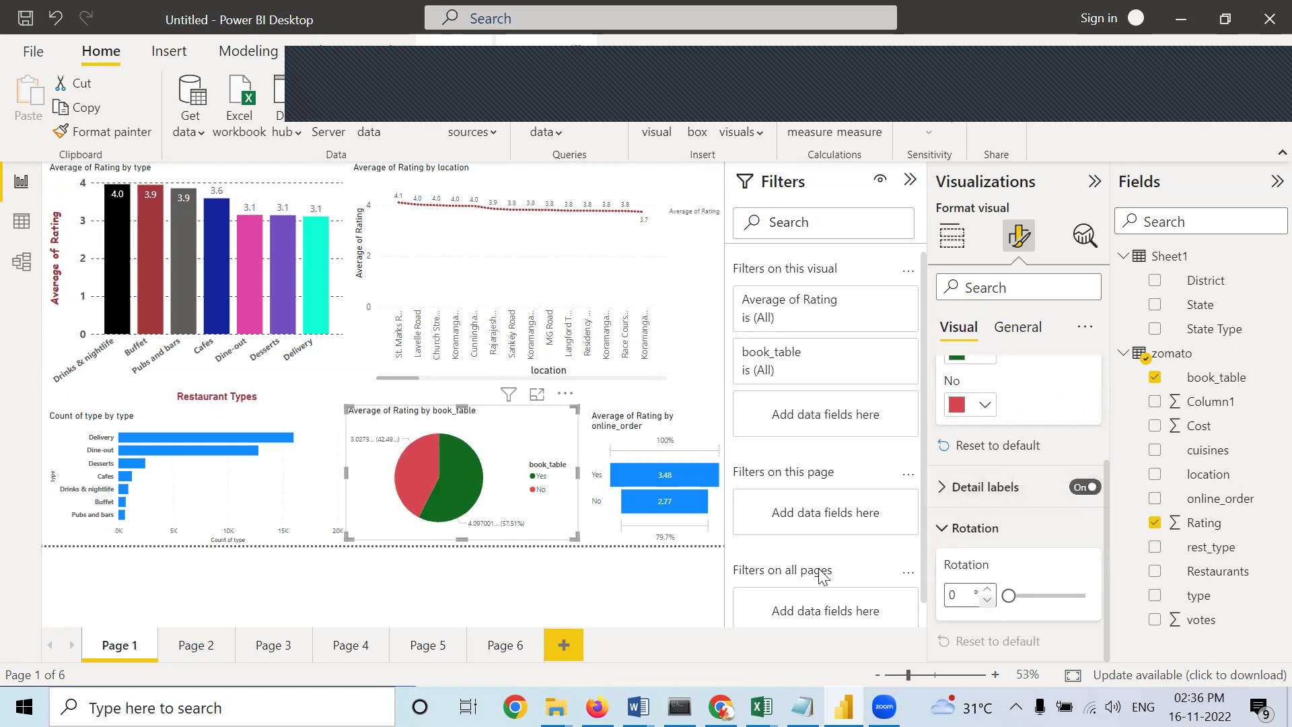
{"action": "mouse_move", "coordinate": [1008, 597]}
{"action": "left_mouse_down"}
{"action": "mouse_move", "coordinate": [1061, 596]}
{"action": "mouse_move", "coordinate": [1009, 598]}
{"action": "left_mouse_up"}
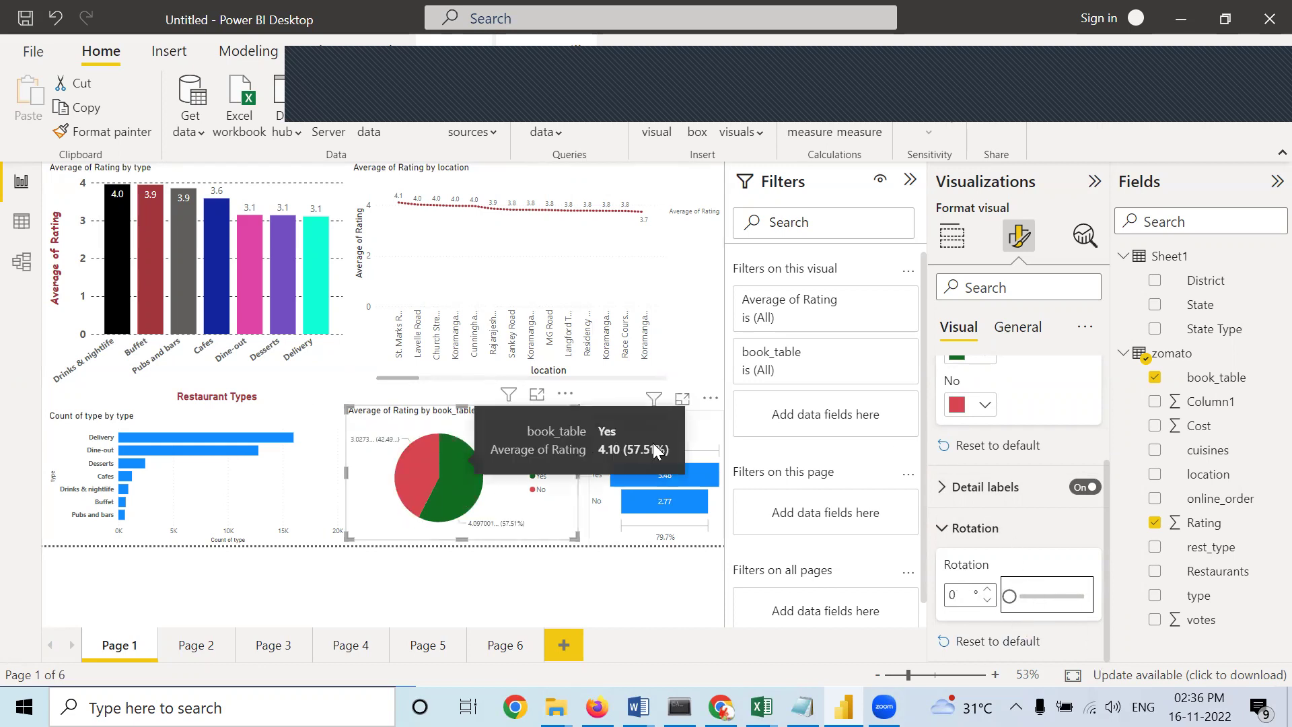
Try the type field as the online_order funnel chart's category, and restore online_order as the category.
{"action": "left_click", "coordinate": [714, 446]}
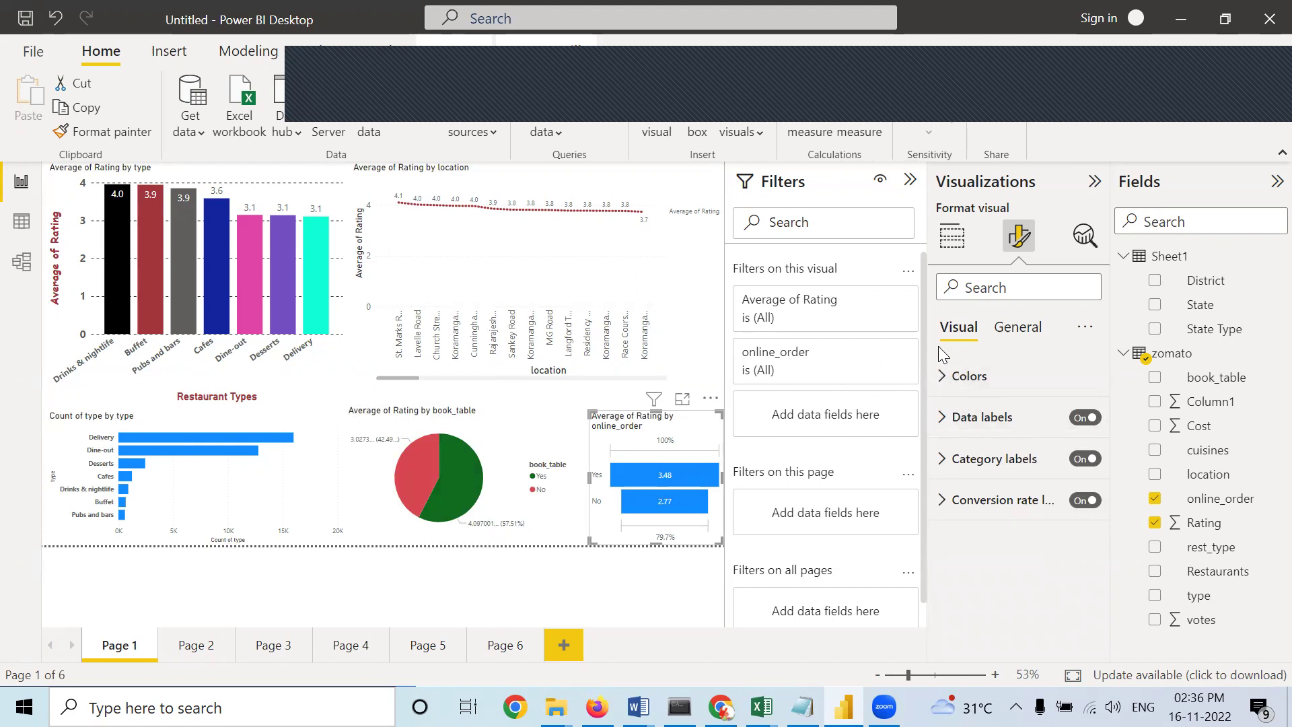
{"action": "left_click", "coordinate": [966, 244]}
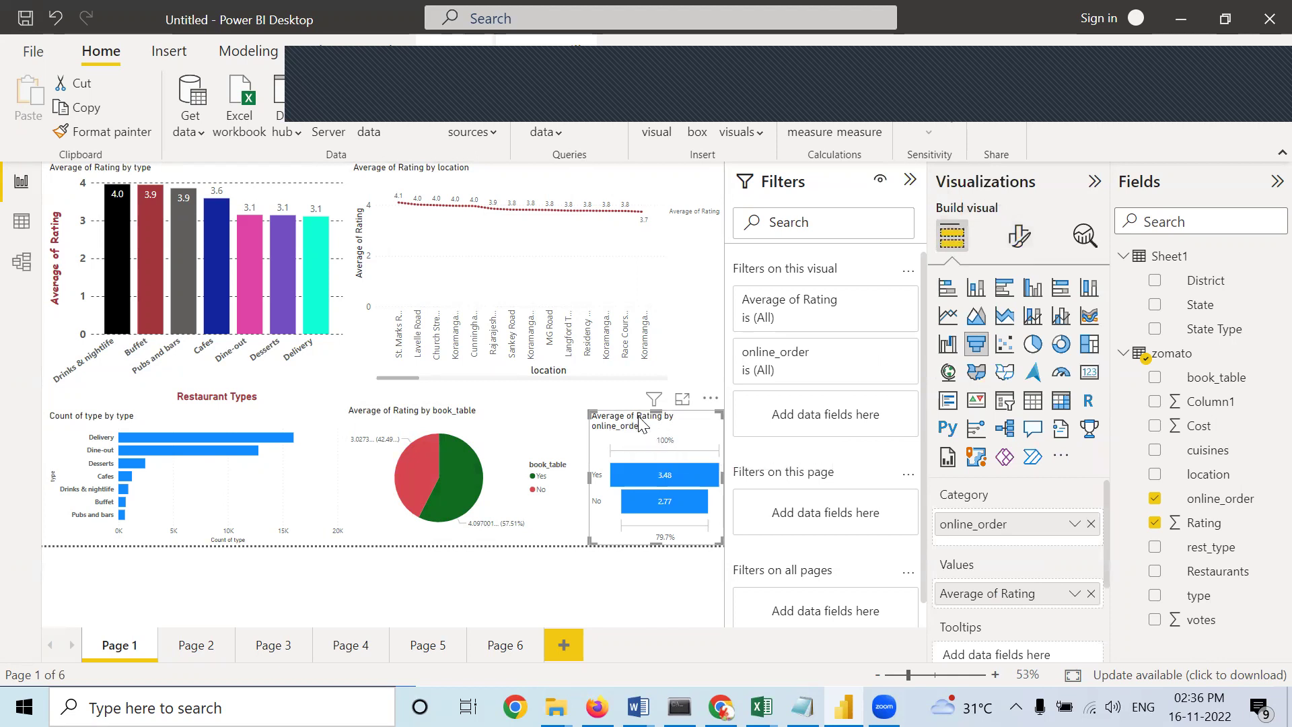
{"action": "left_click", "coordinate": [1091, 524]}
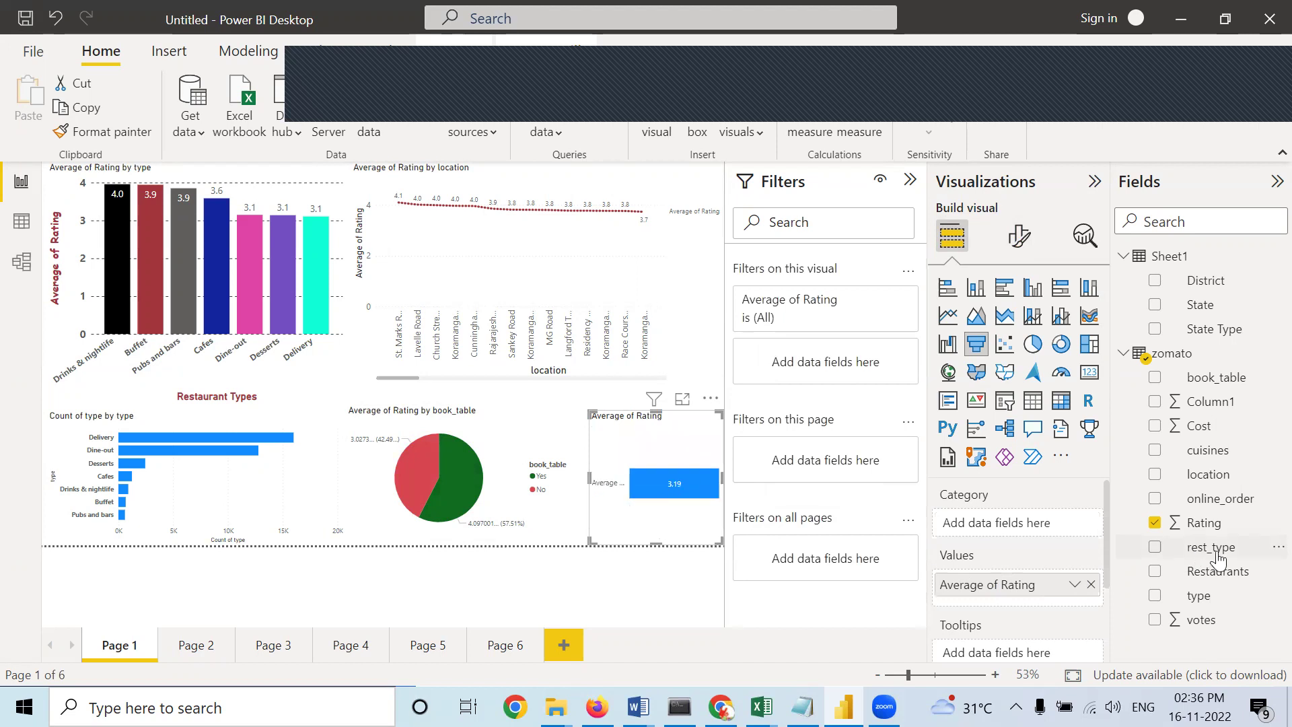
{"action": "left_click_drag", "start_coordinate": [1199, 595], "coordinate": [1016, 524]}
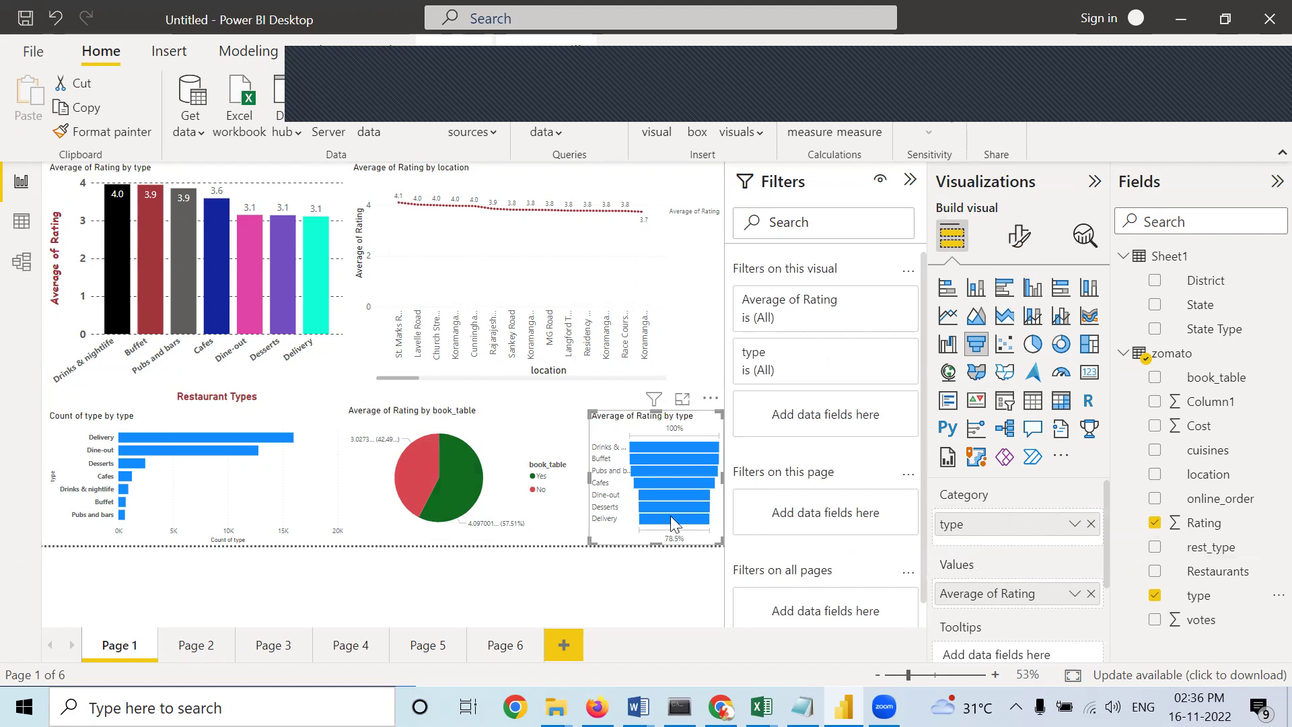
{"action": "left_click", "coordinate": [1091, 524]}
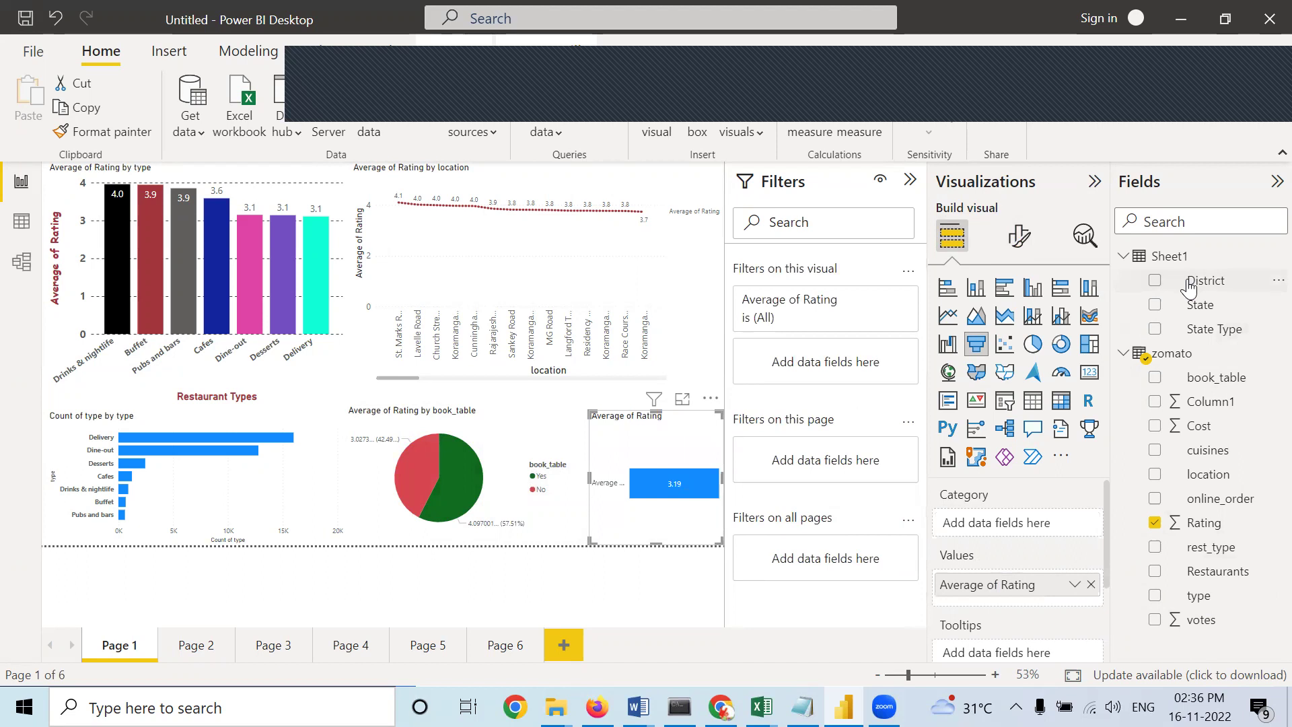
{"action": "left_click_drag", "start_coordinate": [1222, 503], "coordinate": [1037, 509]}
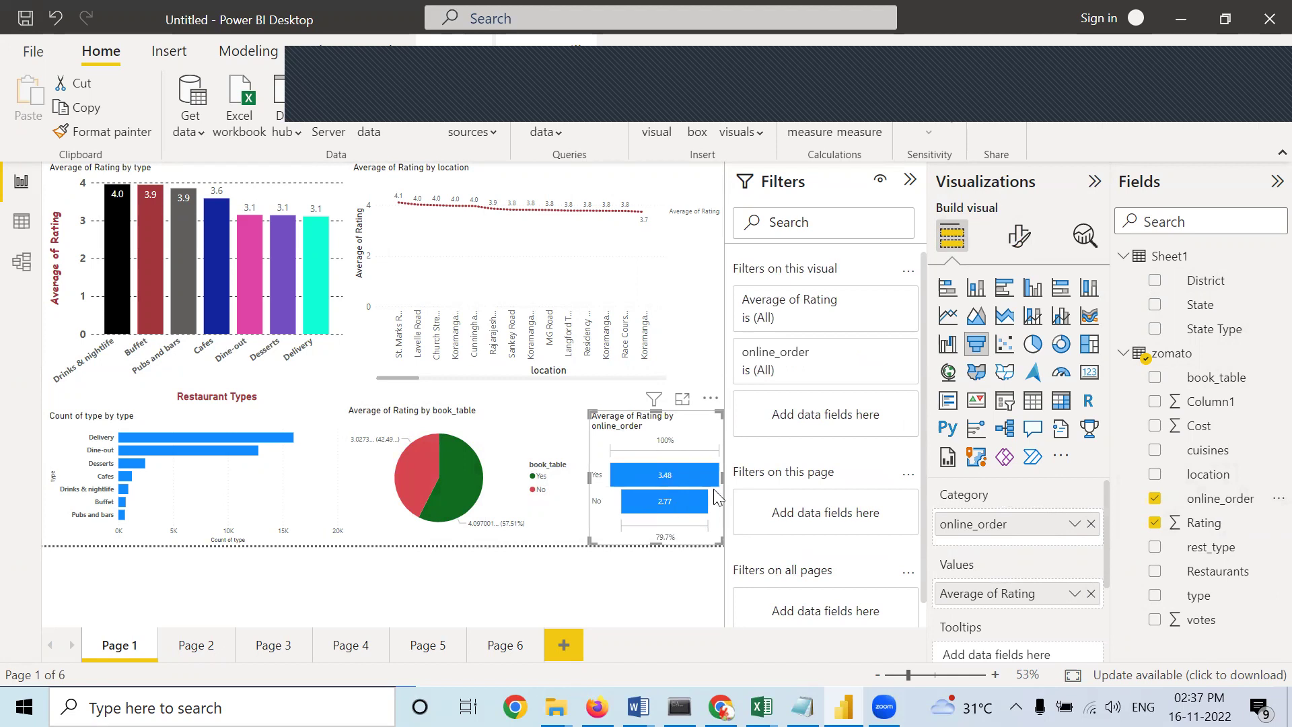
Show individual colours on the online_order funnel chart, making the Yes bar dark green #106C20 and the No bar light red.
{"action": "left_click", "coordinate": [1018, 236]}
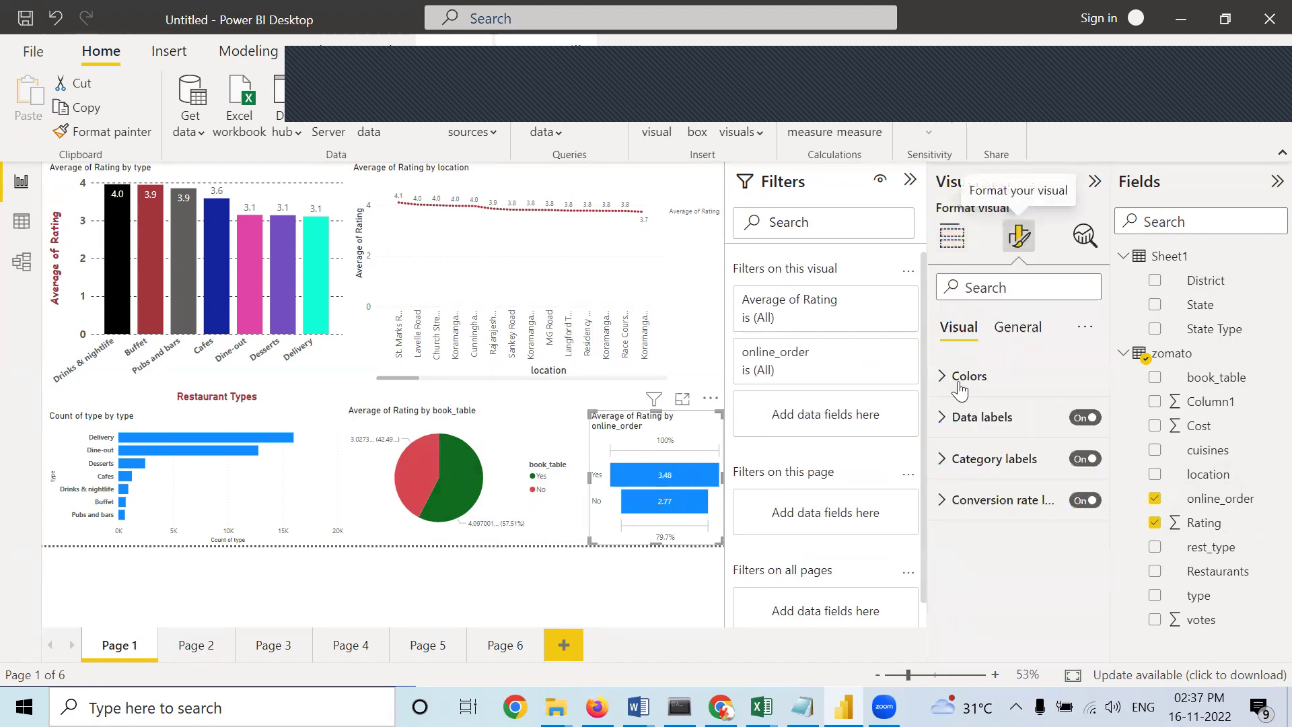
{"action": "left_click", "coordinate": [958, 377]}
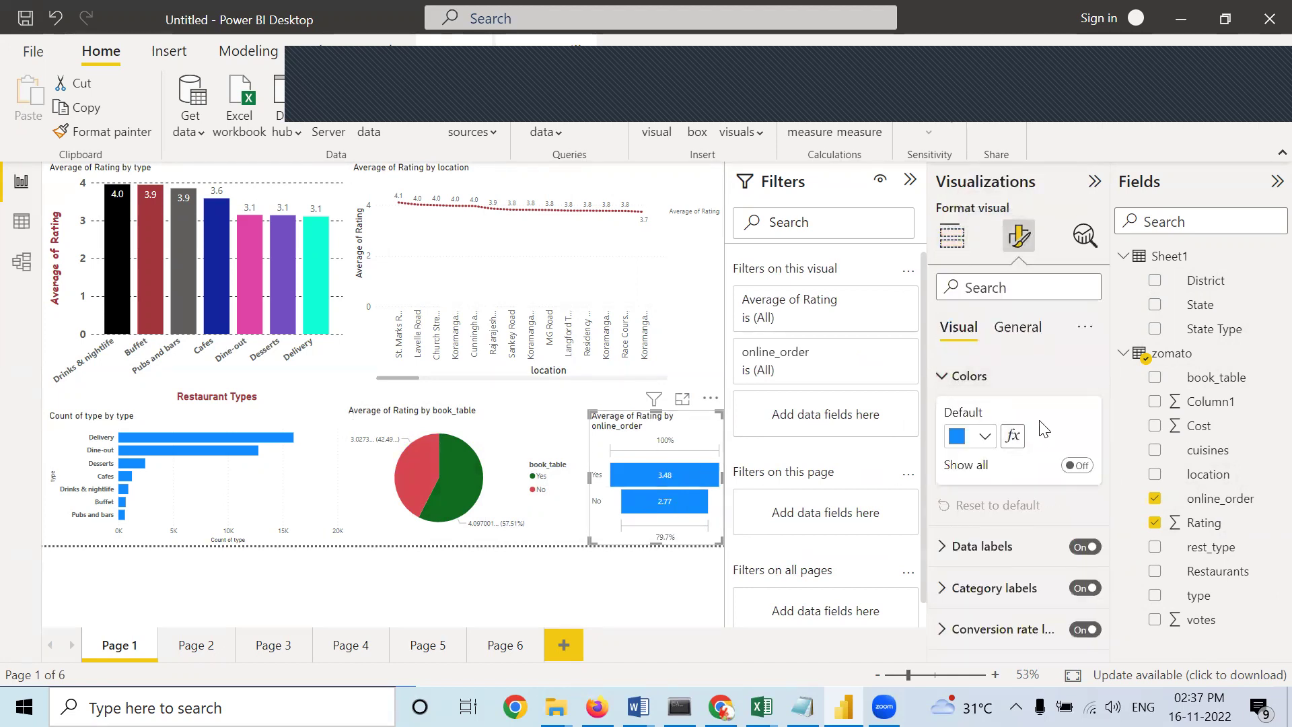
{"action": "left_click", "coordinate": [1076, 465]}
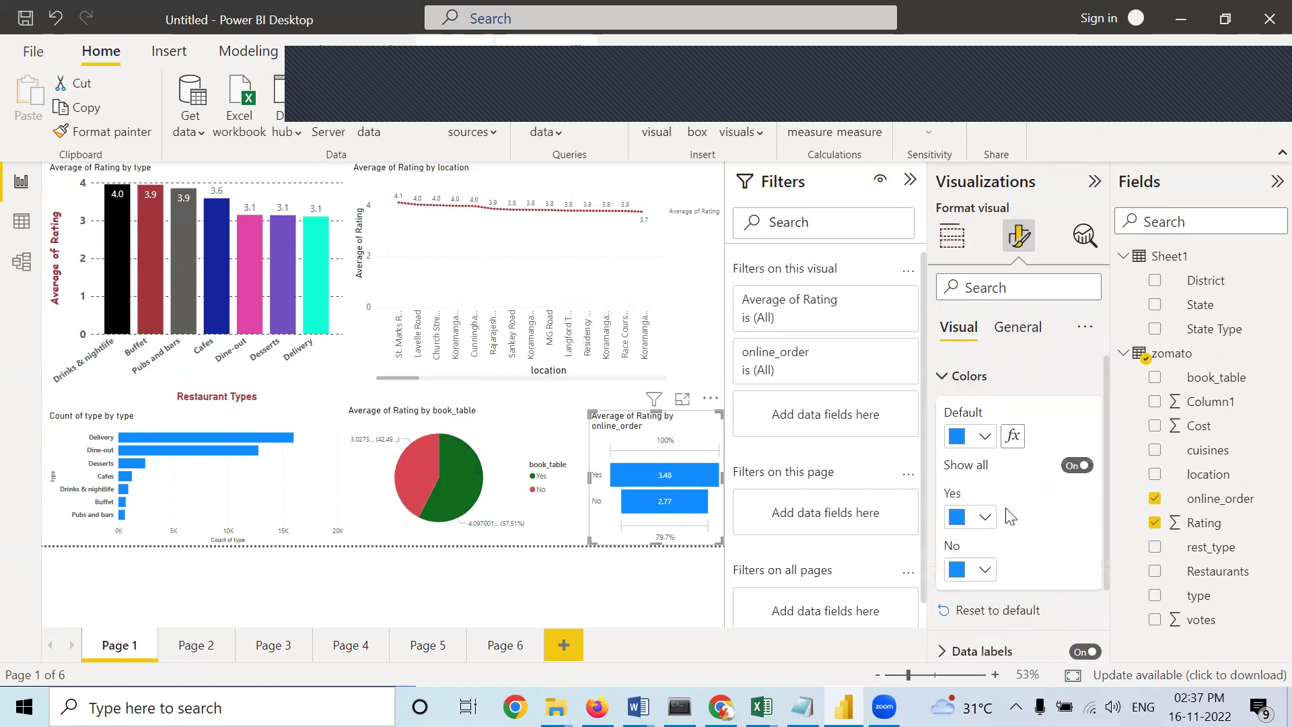
{"action": "left_click", "coordinate": [984, 517]}
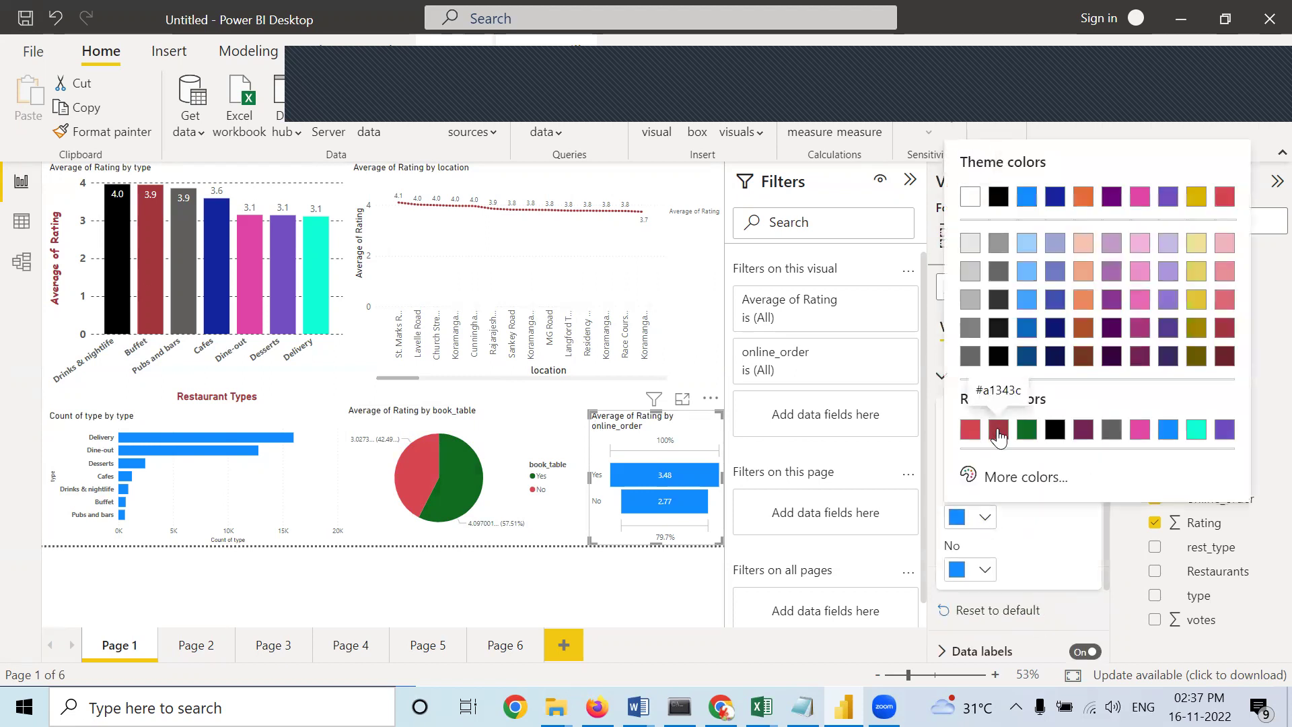
{"action": "left_click", "coordinate": [1026, 429]}
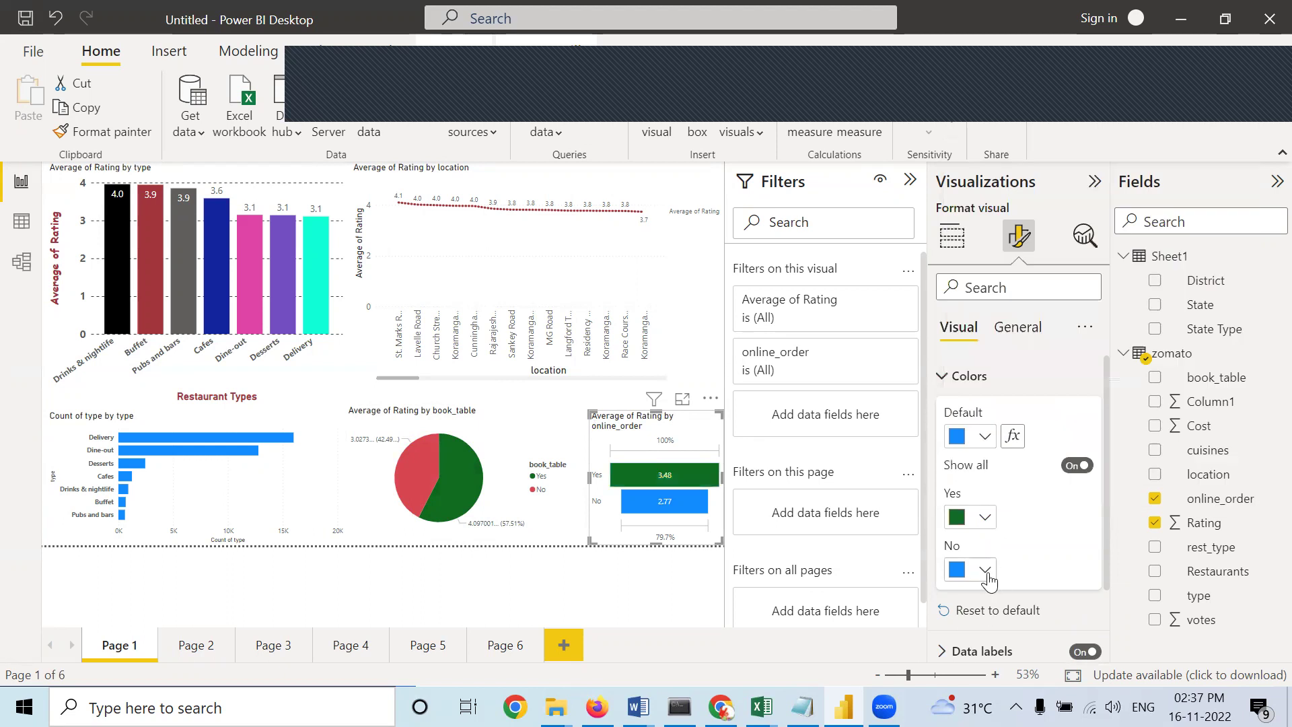
{"action": "left_click", "coordinate": [989, 569]}
{"action": "left_click", "coordinate": [997, 490]}
{"action": "scroll", "coordinate": [1034, 582], "scroll_direction": "down", "scroll_amount": 2}
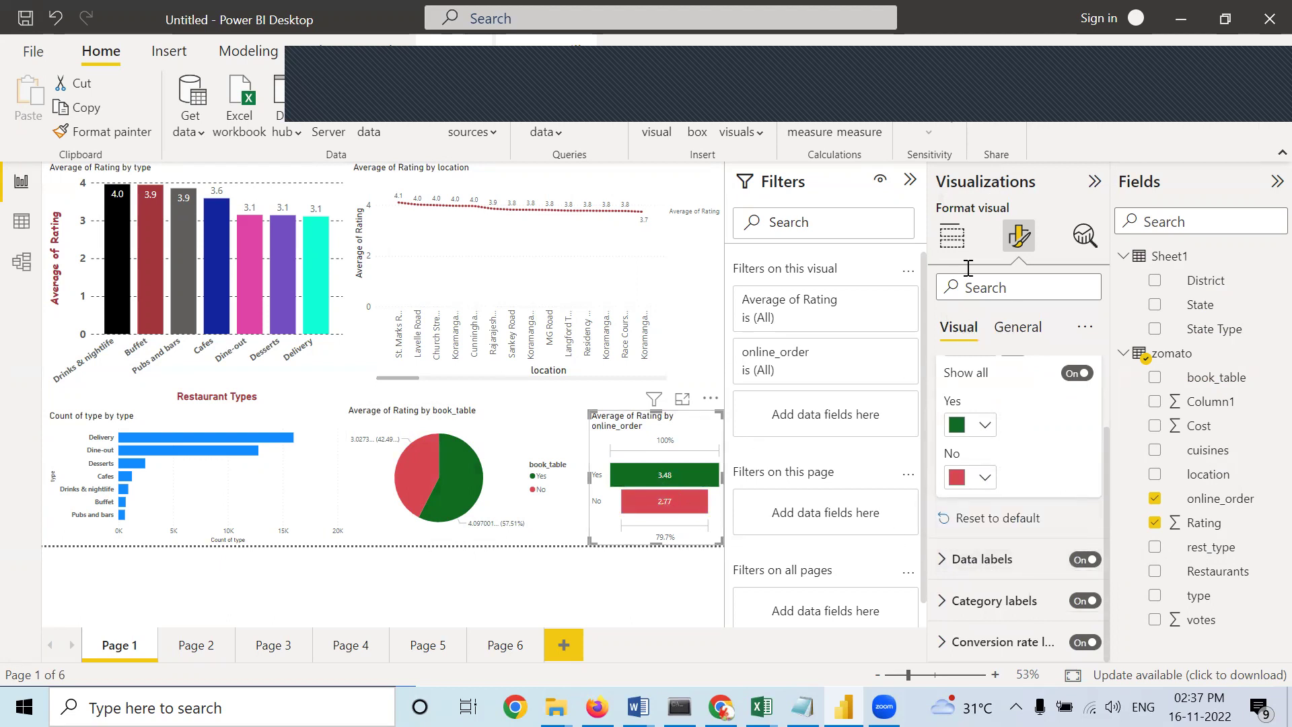
Filter the book_table pie chart's format settings by "size" and enlarge its detail label values to font size 14.
{"action": "left_click", "coordinate": [350, 409]}
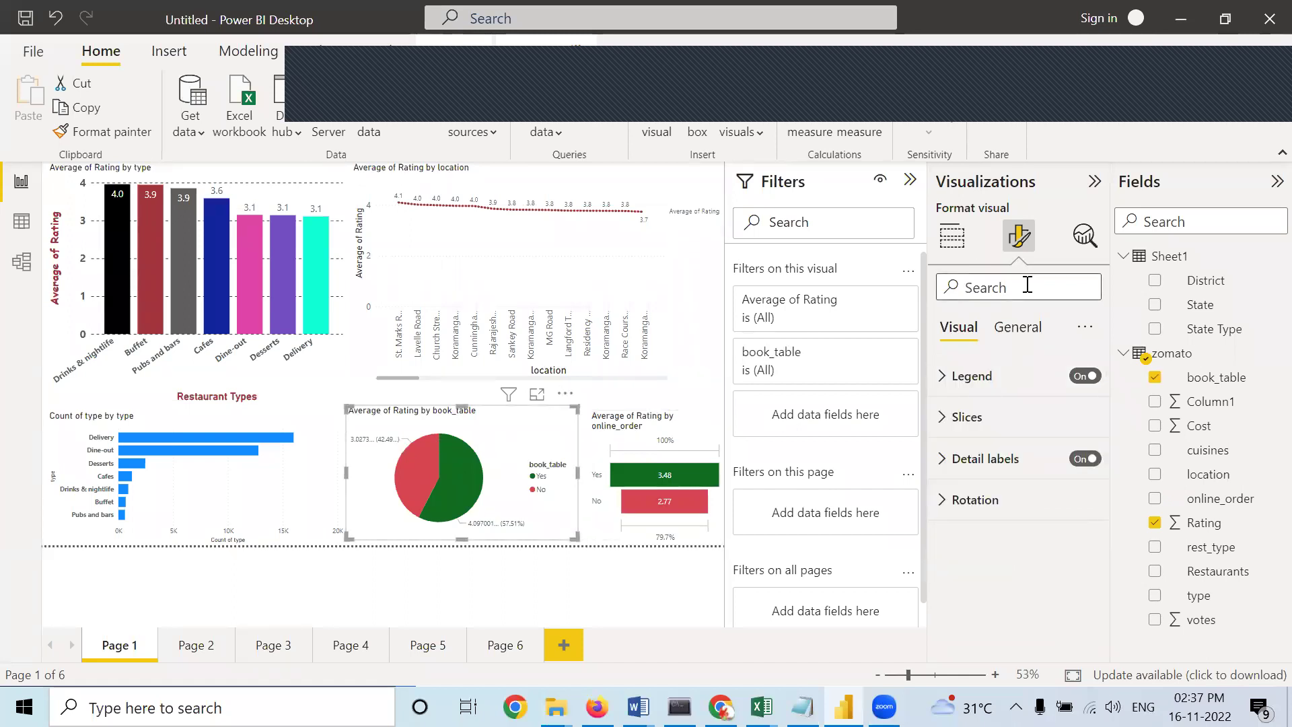
{"action": "type", "text": "size"}
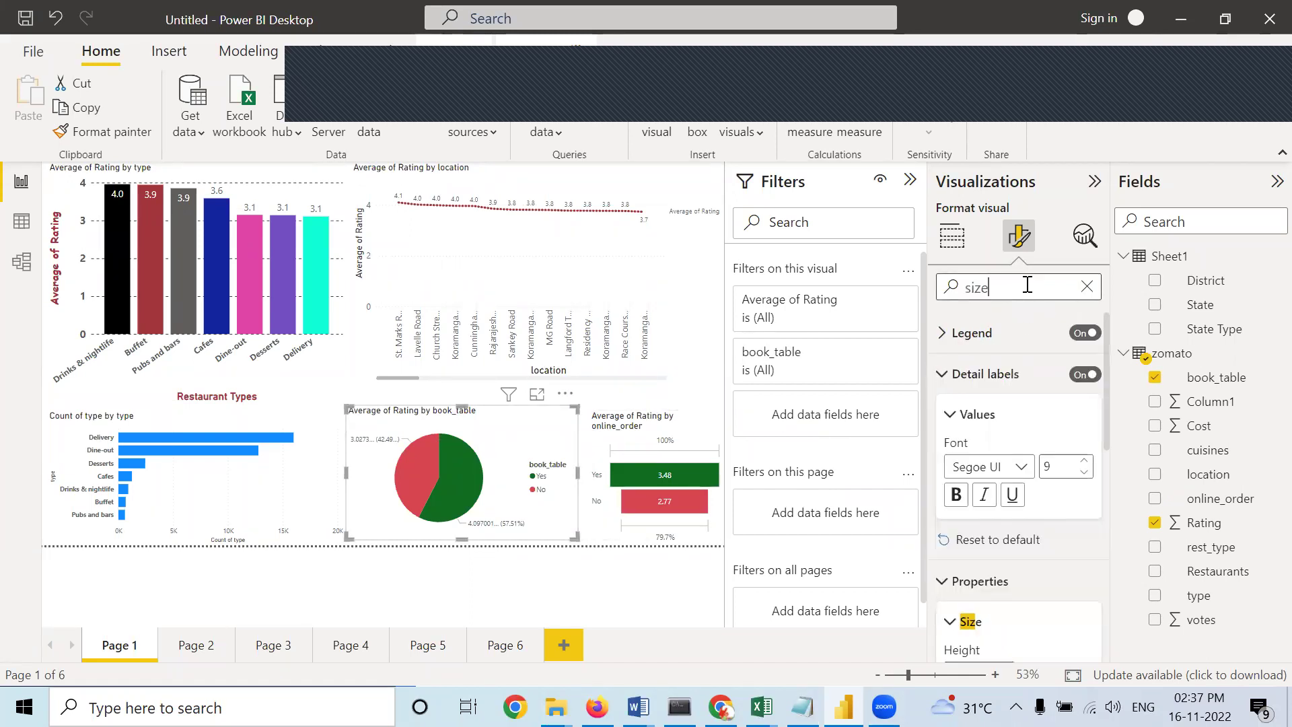
{"action": "left_click", "coordinate": [1083, 460]}
{"action": "left_click", "coordinate": [1083, 460]}
{"action": "left_click", "coordinate": [1082, 460]}
{"action": "left_click", "coordinate": [1083, 460]}
{"action": "scroll", "coordinate": [1069, 592], "scroll_direction": "down", "scroll_amount": 2}
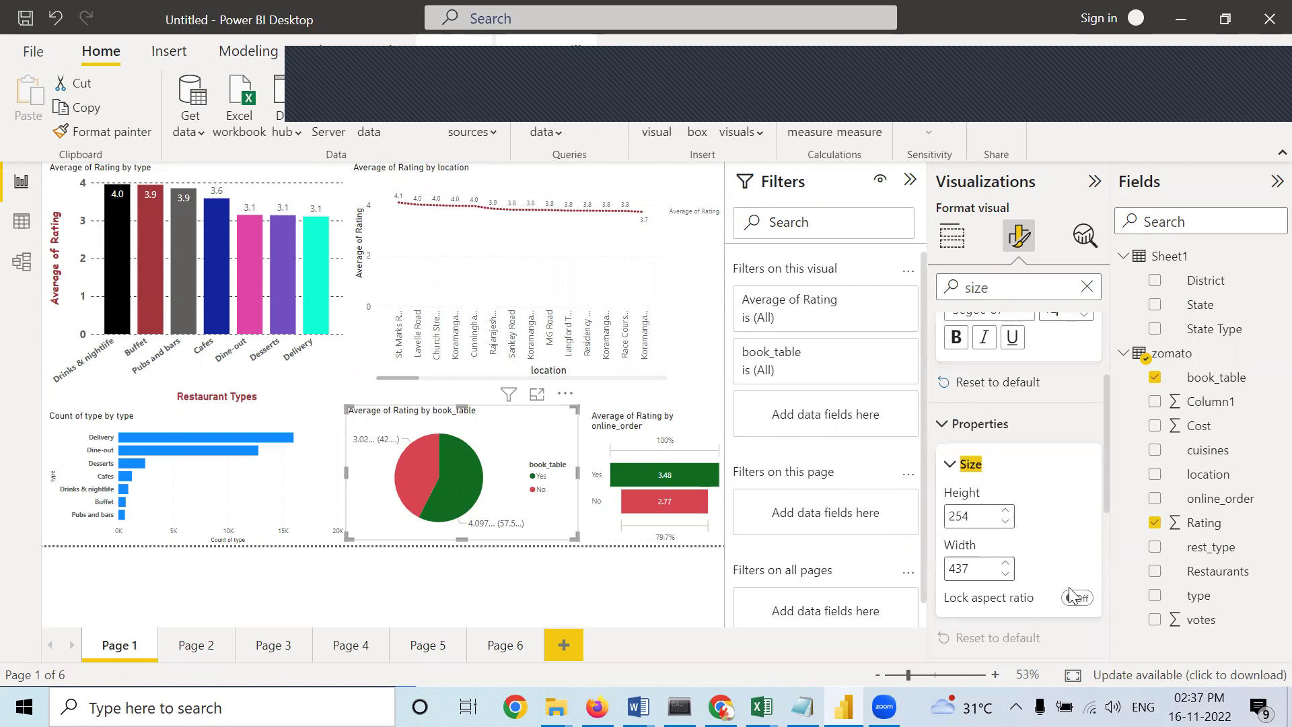
Set the book_table pie chart's title font size to 16 and its tooltip text size to 14.
{"action": "scroll", "coordinate": [1070, 592], "scroll_direction": "down", "scroll_amount": 3}
{"action": "left_click", "coordinate": [1084, 471]}
{"action": "left_click", "coordinate": [1084, 471]}
{"action": "scroll", "coordinate": [1066, 518], "scroll_direction": "down", "scroll_amount": 2}
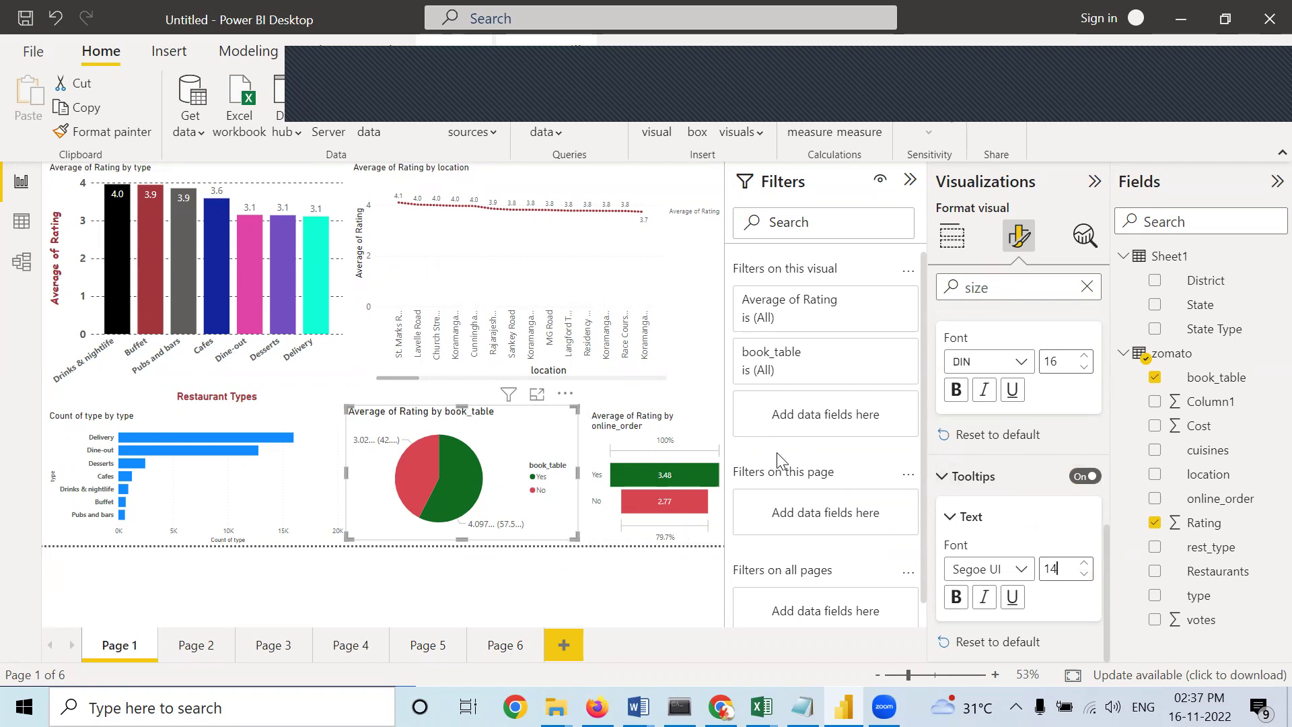
Set the online_order funnel chart's data label values to font size 12.
{"action": "left_click", "coordinate": [714, 434]}
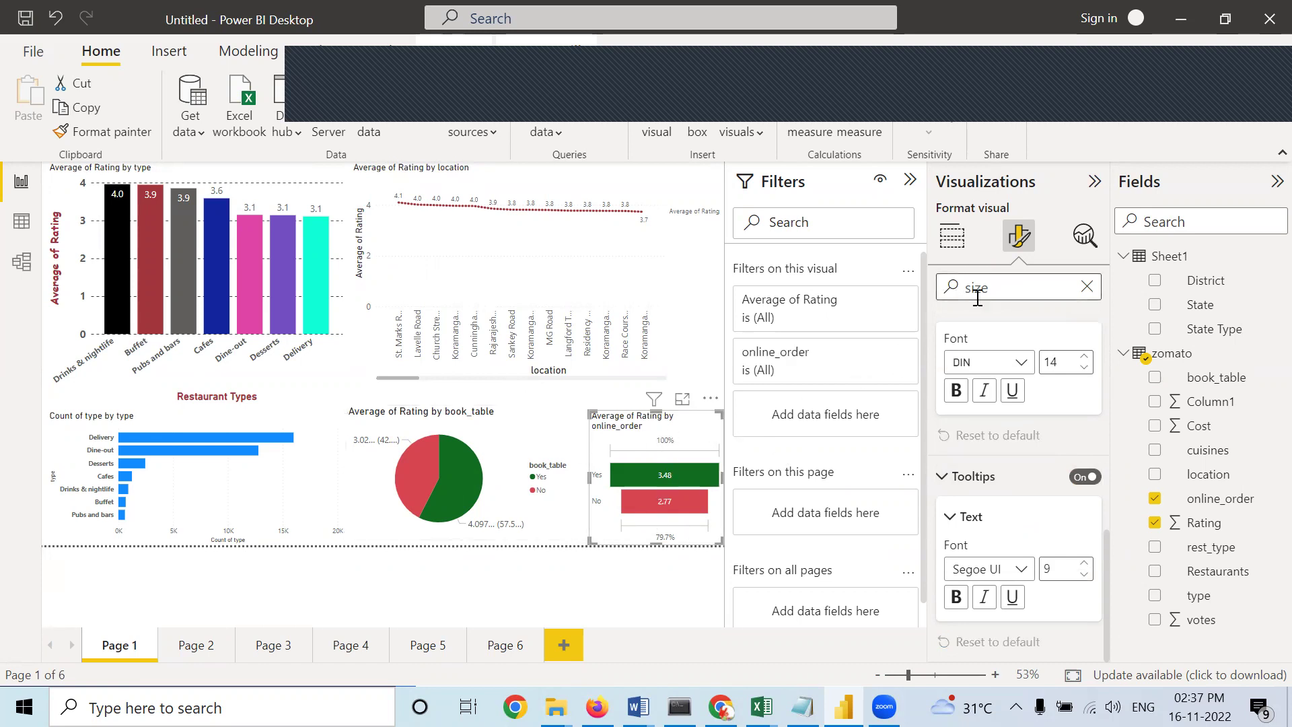
{"action": "scroll", "coordinate": [979, 399], "scroll_direction": "up", "scroll_amount": 3}
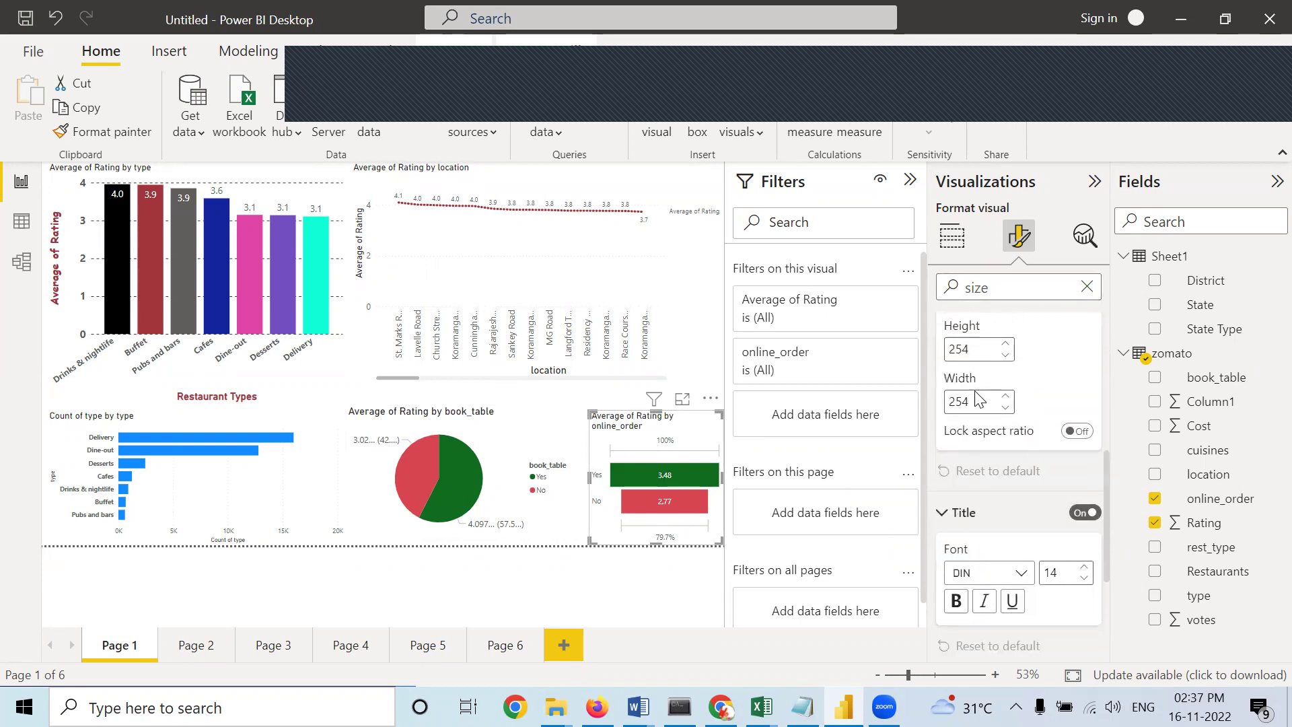
{"action": "scroll", "coordinate": [1047, 399], "scroll_direction": "up", "scroll_amount": 5}
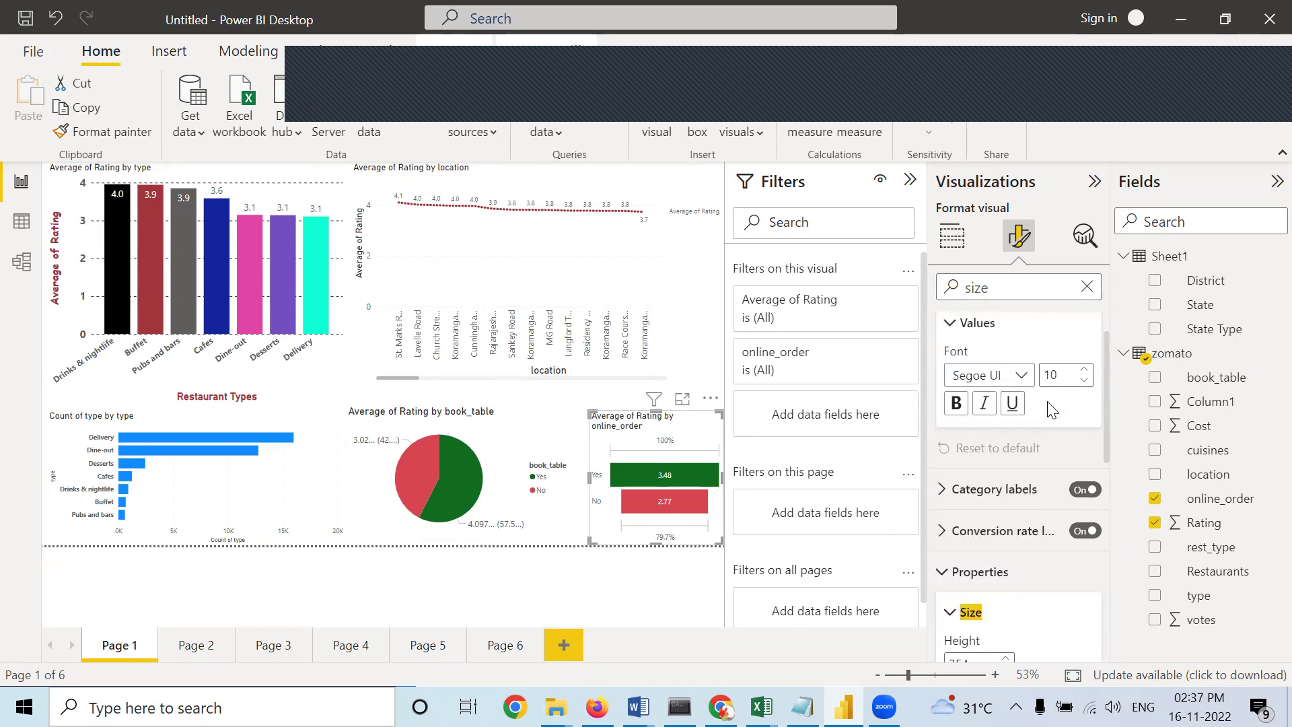
{"action": "scroll", "coordinate": [1052, 409], "scroll_direction": "up", "scroll_amount": 1}
{"action": "left_click", "coordinate": [1082, 421]}
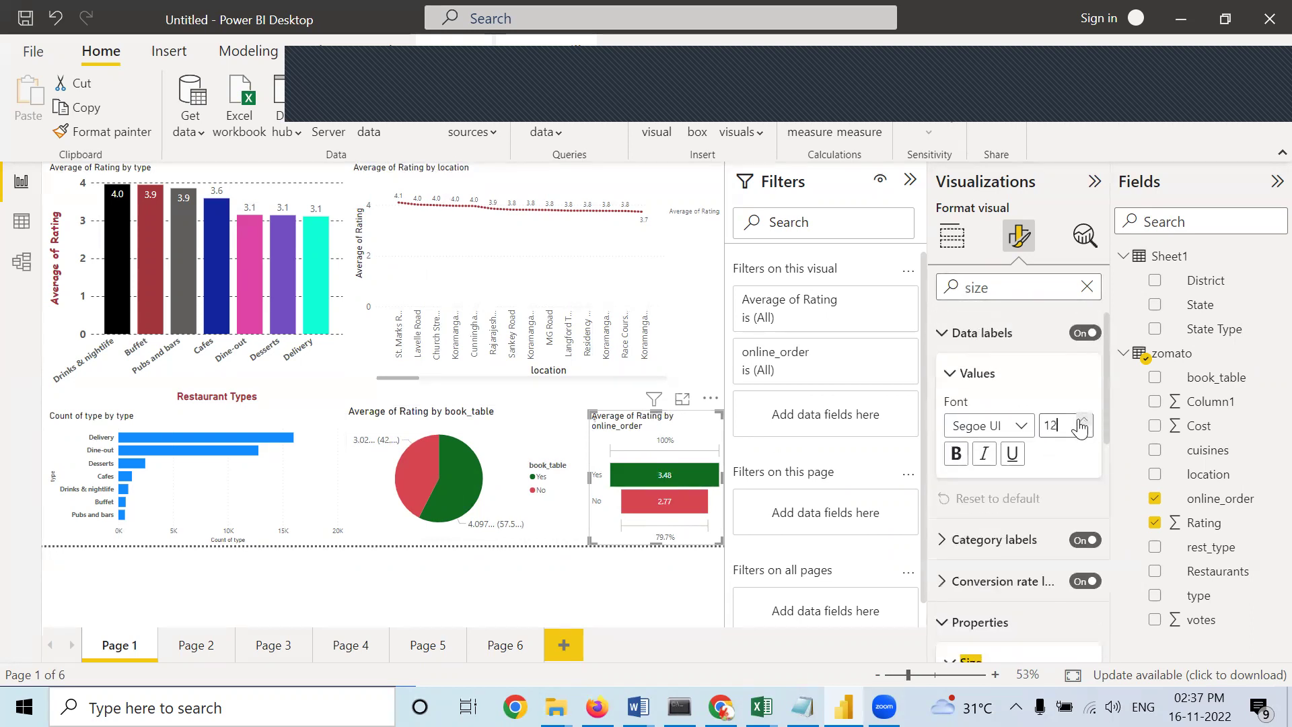
{"action": "left_click", "coordinate": [1082, 420]}
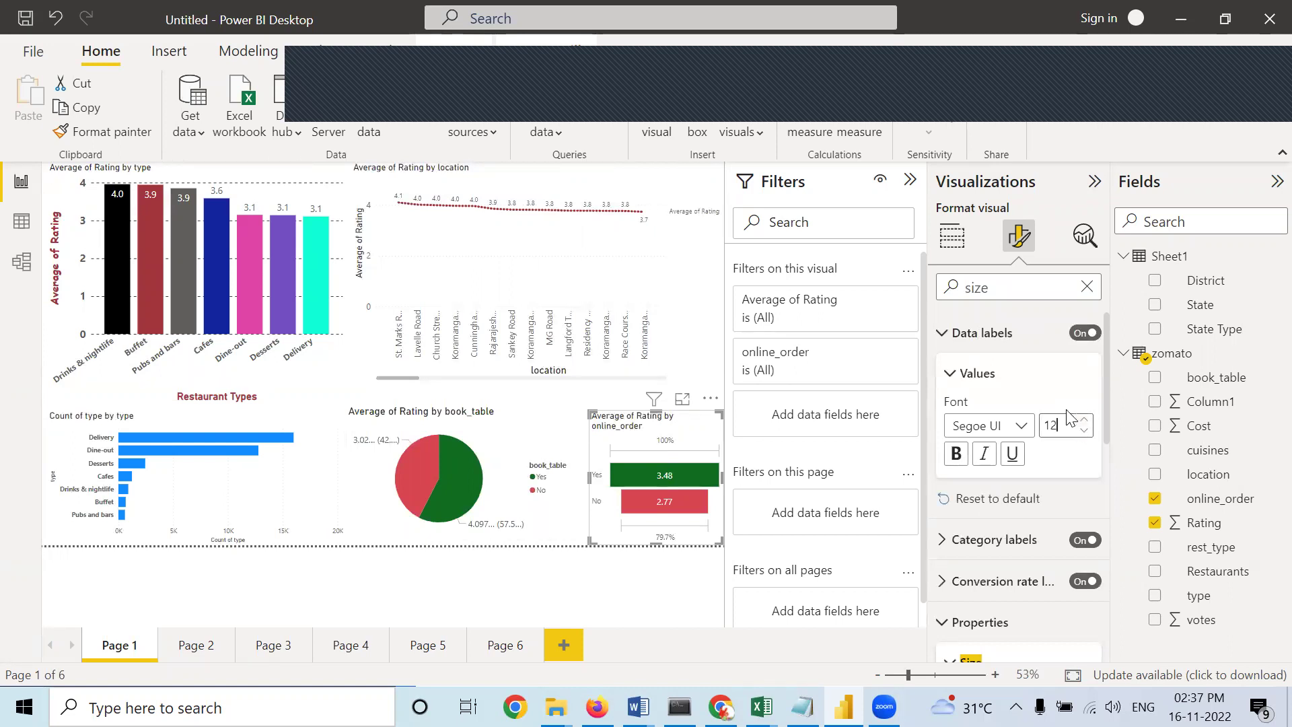
{"action": "left_click", "coordinate": [946, 333]}
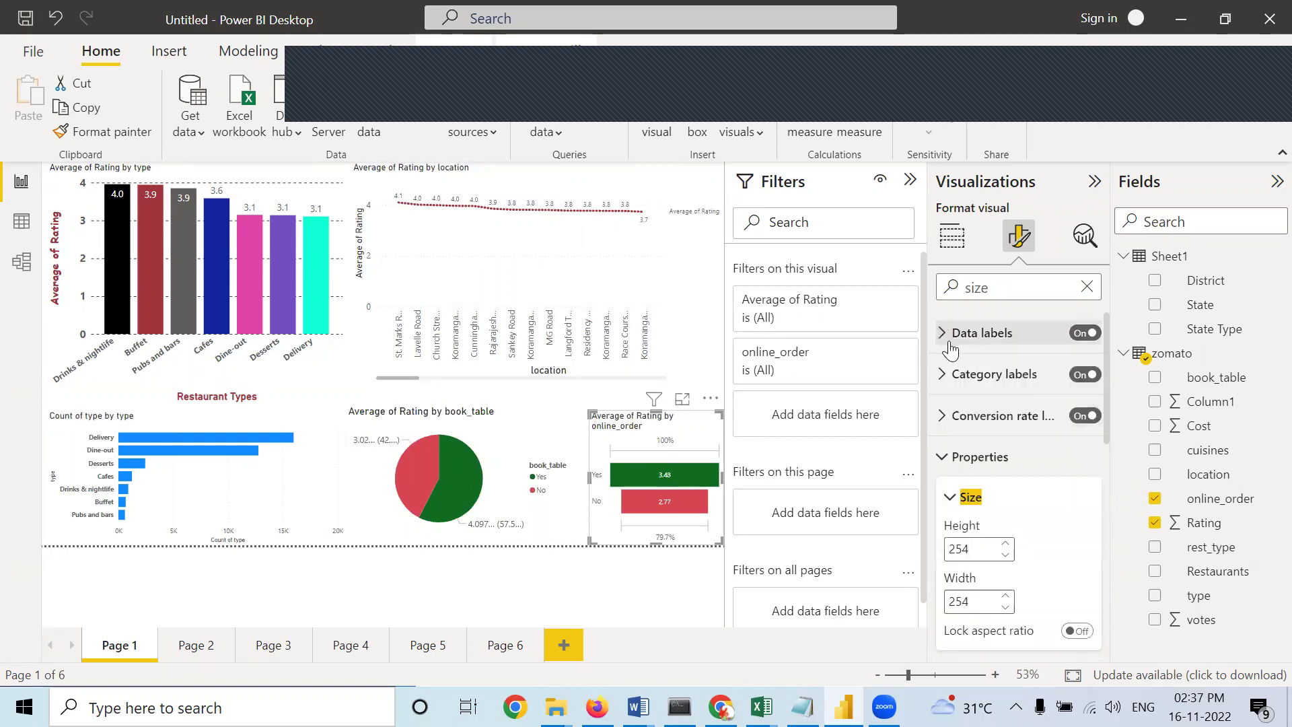
Set the online_order funnel chart's tooltip text to font size 14.
{"action": "scroll", "coordinate": [1082, 458], "scroll_direction": "down", "scroll_amount": 5}
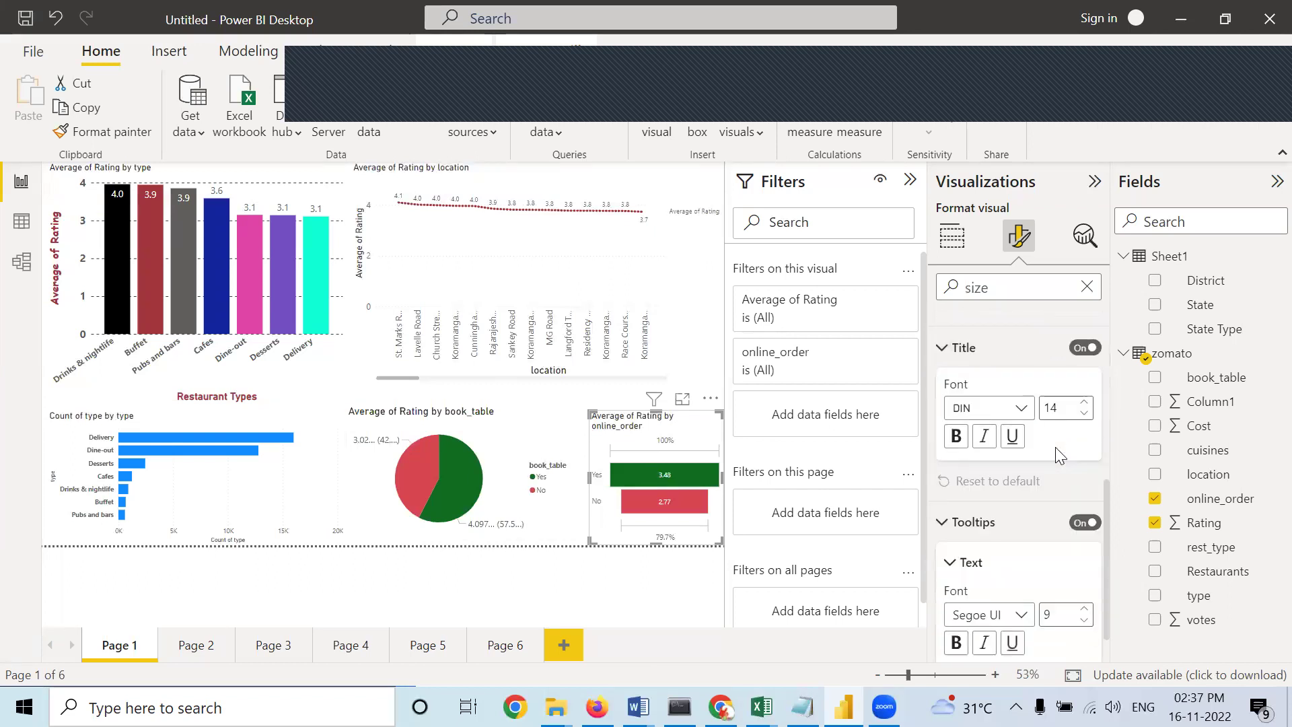
{"action": "scroll", "coordinate": [1071, 520], "scroll_direction": "down", "scroll_amount": 1}
{"action": "left_click", "coordinate": [1084, 564]}
{"action": "left_click", "coordinate": [1082, 565]}
{"action": "left_click", "coordinate": [1083, 564]}
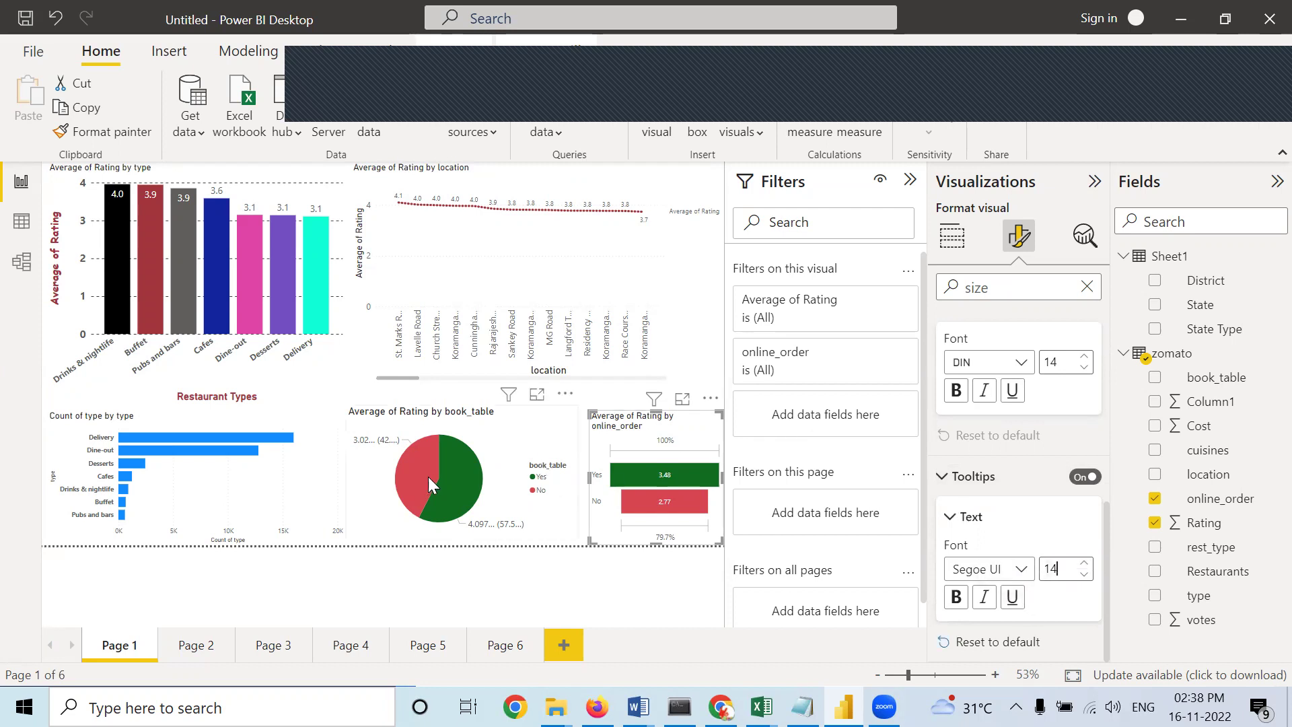
Convert the Average of Rating by book_table pie chart into a donut chart.
{"action": "left_click", "coordinate": [549, 438]}
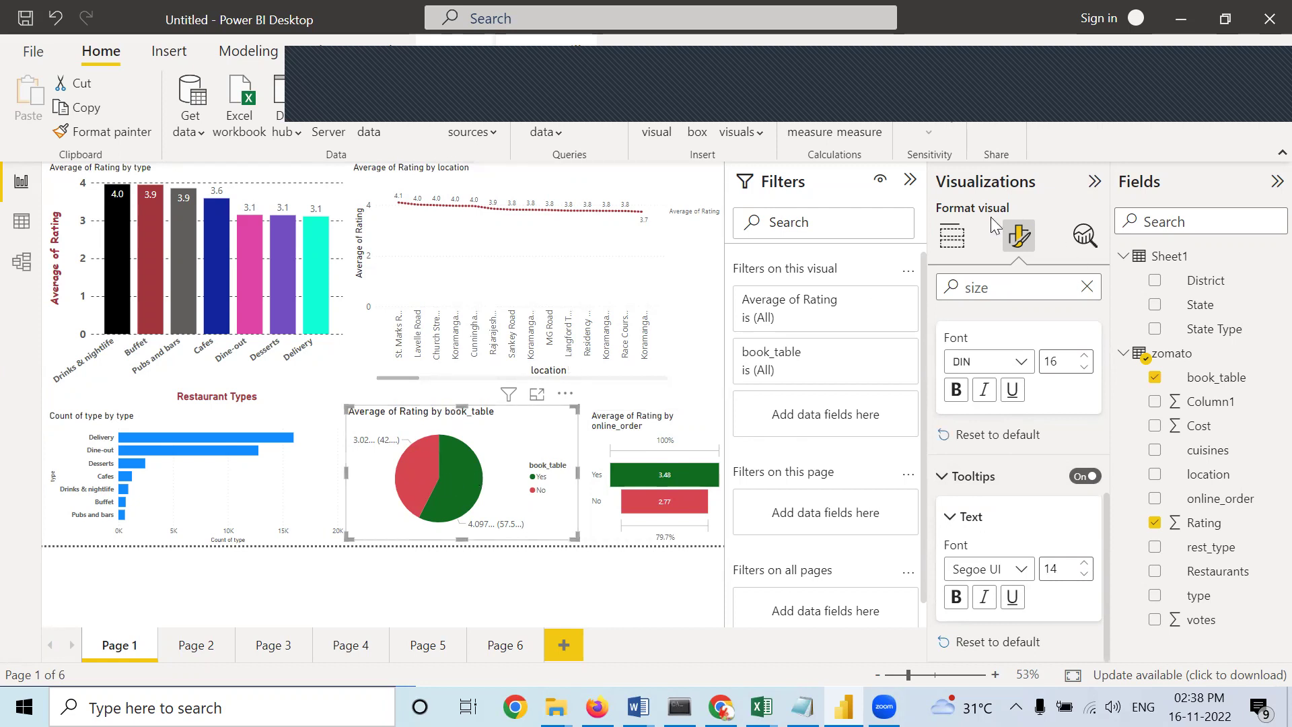
{"action": "left_click", "coordinate": [949, 239]}
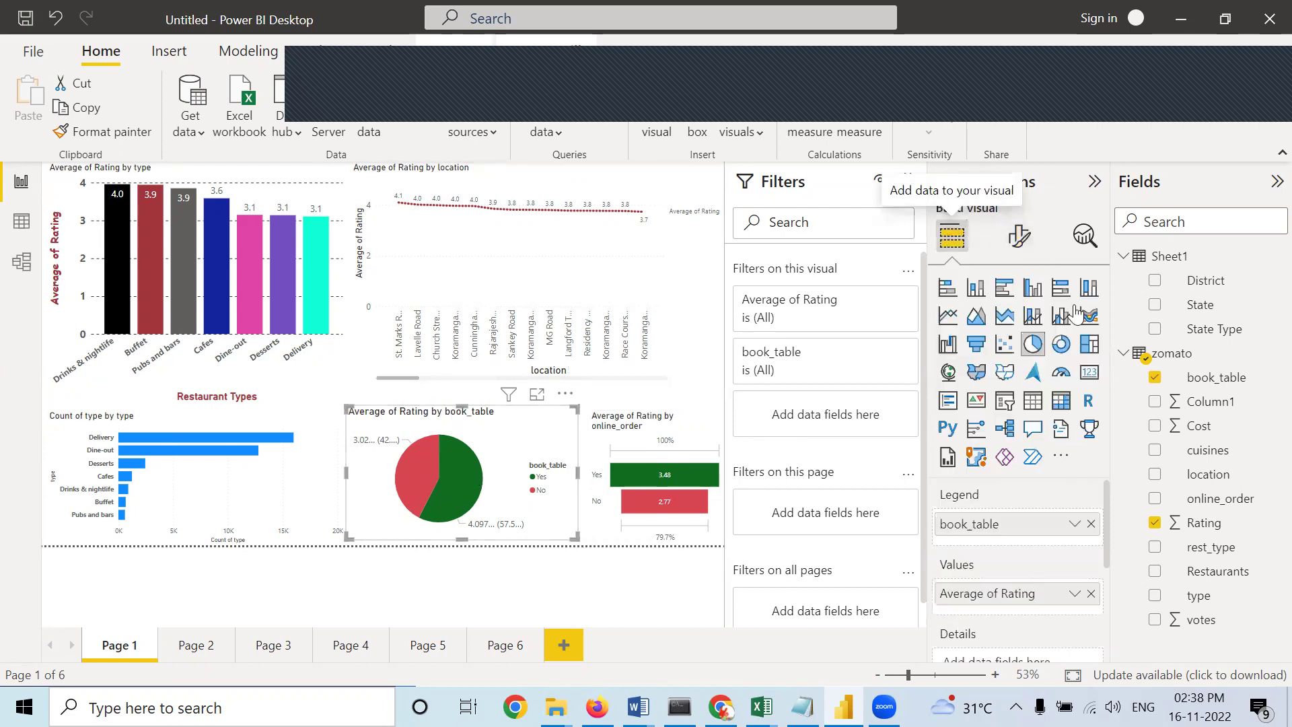
{"action": "left_click", "coordinate": [1060, 345]}
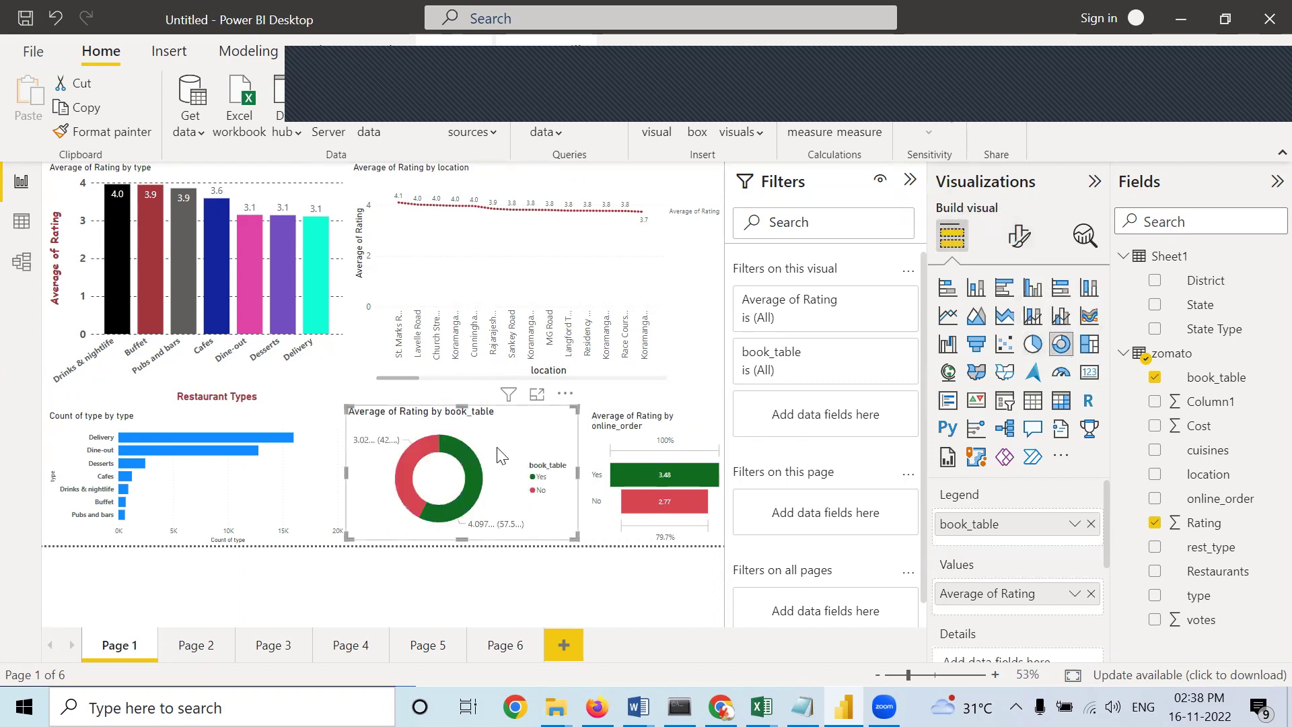
{"action": "mouse_move", "coordinate": [467, 482]}
Open the format settings of the Count of location by location treemap on Page 2.
{"action": "left_click", "coordinate": [190, 651]}
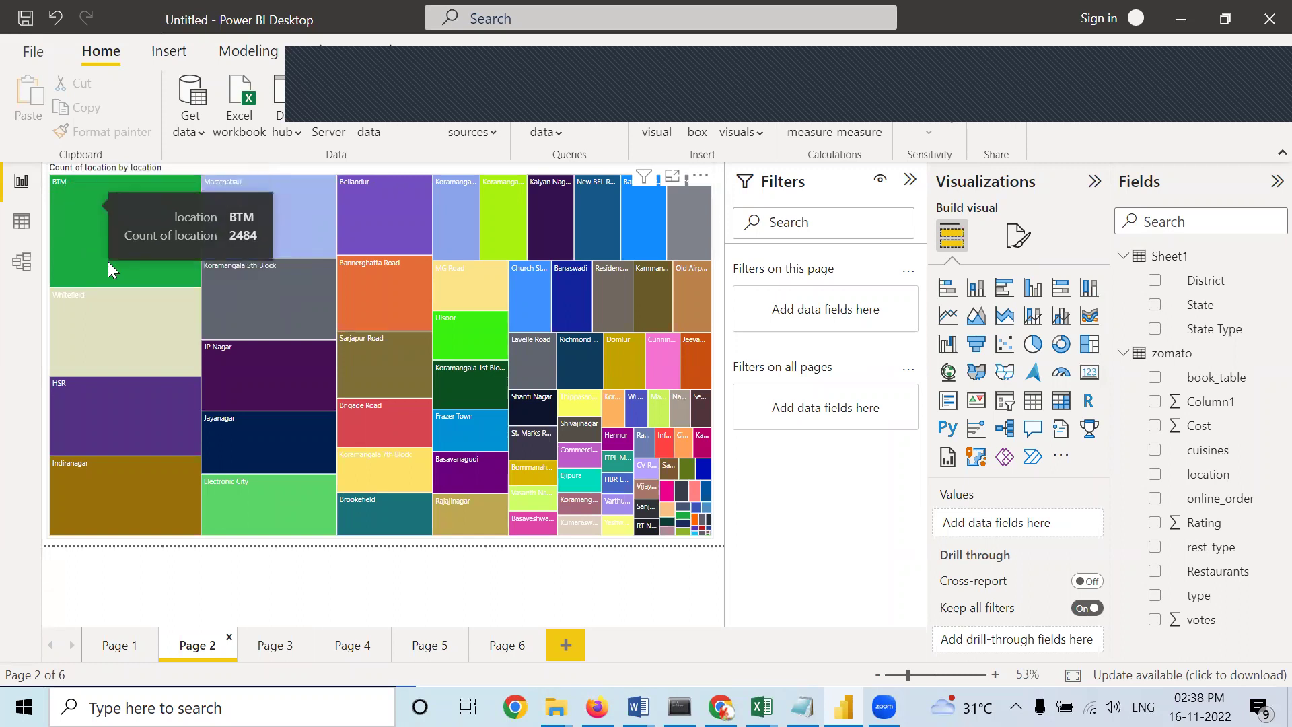
{"action": "left_click", "coordinate": [1018, 236]}
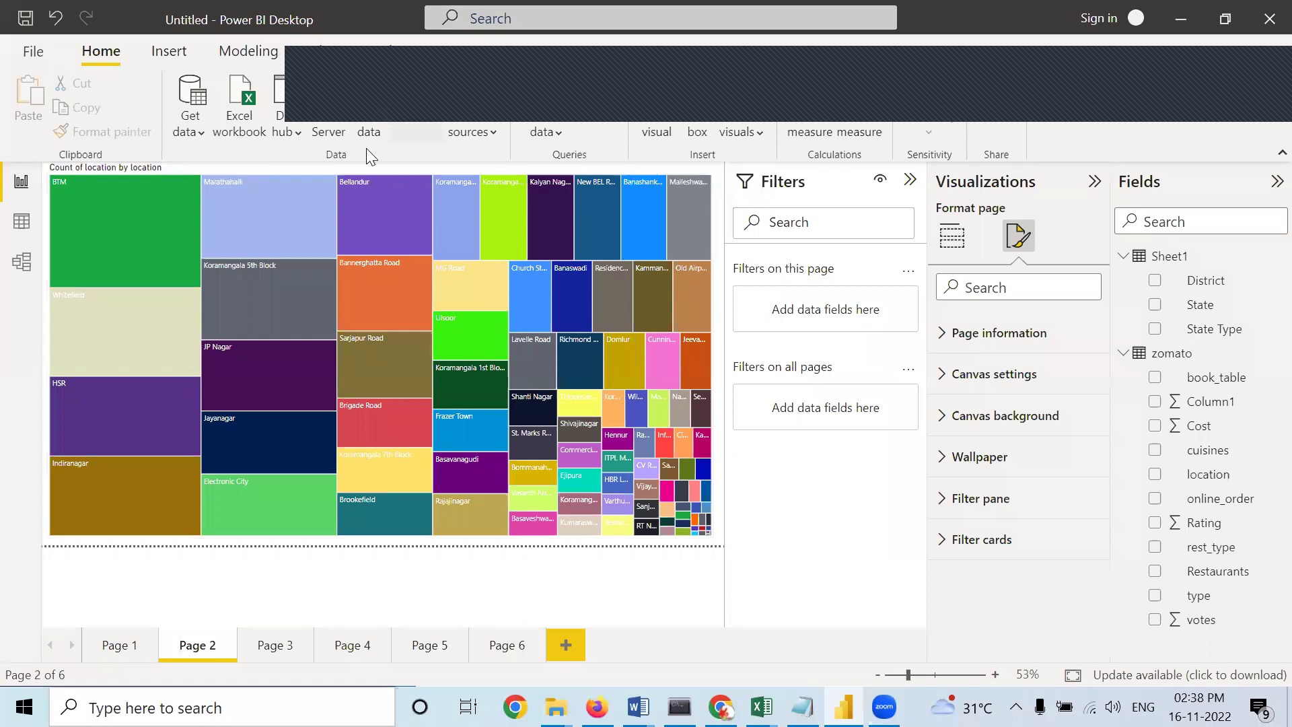
{"action": "left_click", "coordinate": [167, 162]}
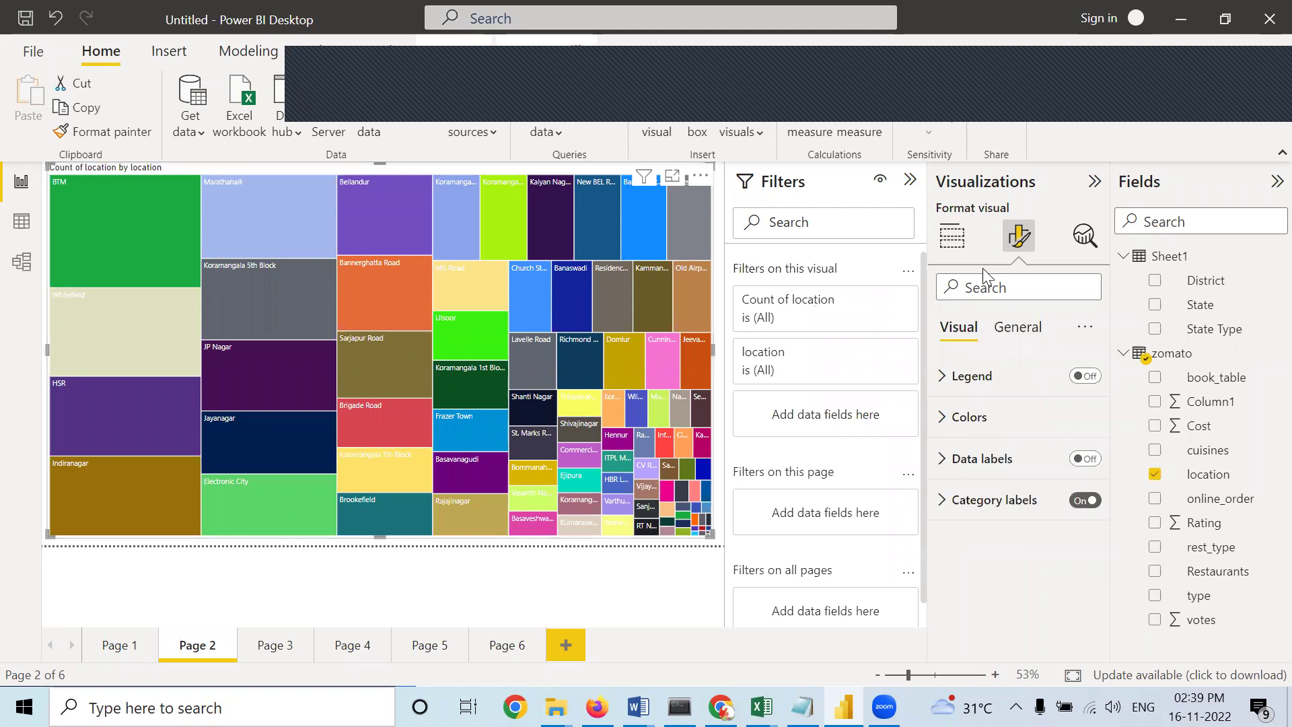
Turn the treemap's legend on and back off.
{"action": "left_click", "coordinate": [1093, 380]}
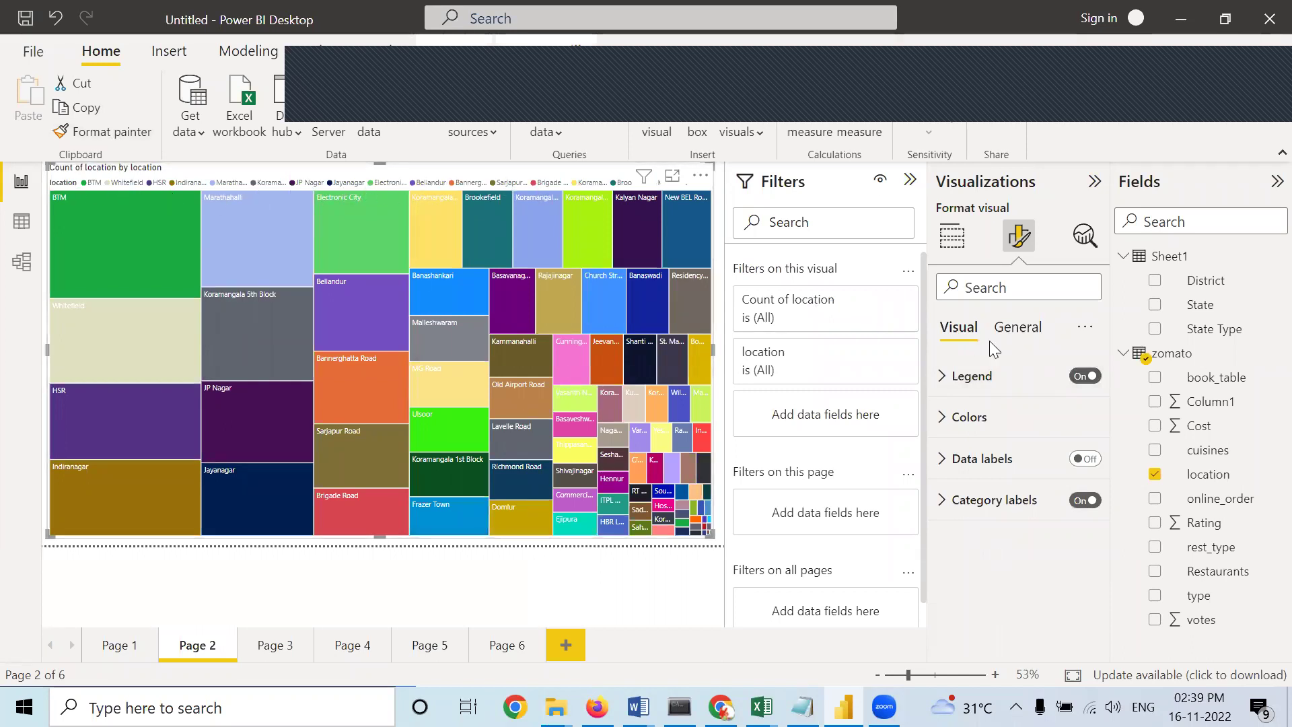
{"action": "left_click", "coordinate": [1087, 376]}
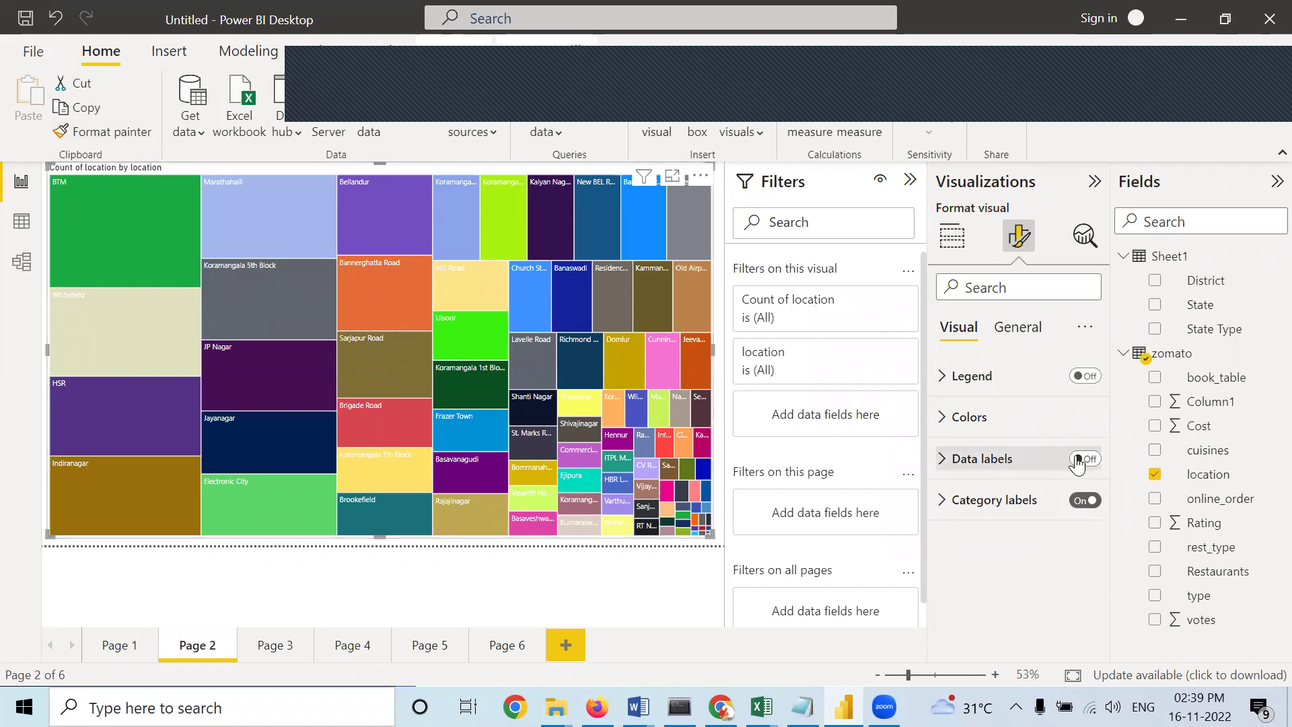
Review the individual location colours in the treemap's colour settings.
{"action": "left_click", "coordinate": [992, 424]}
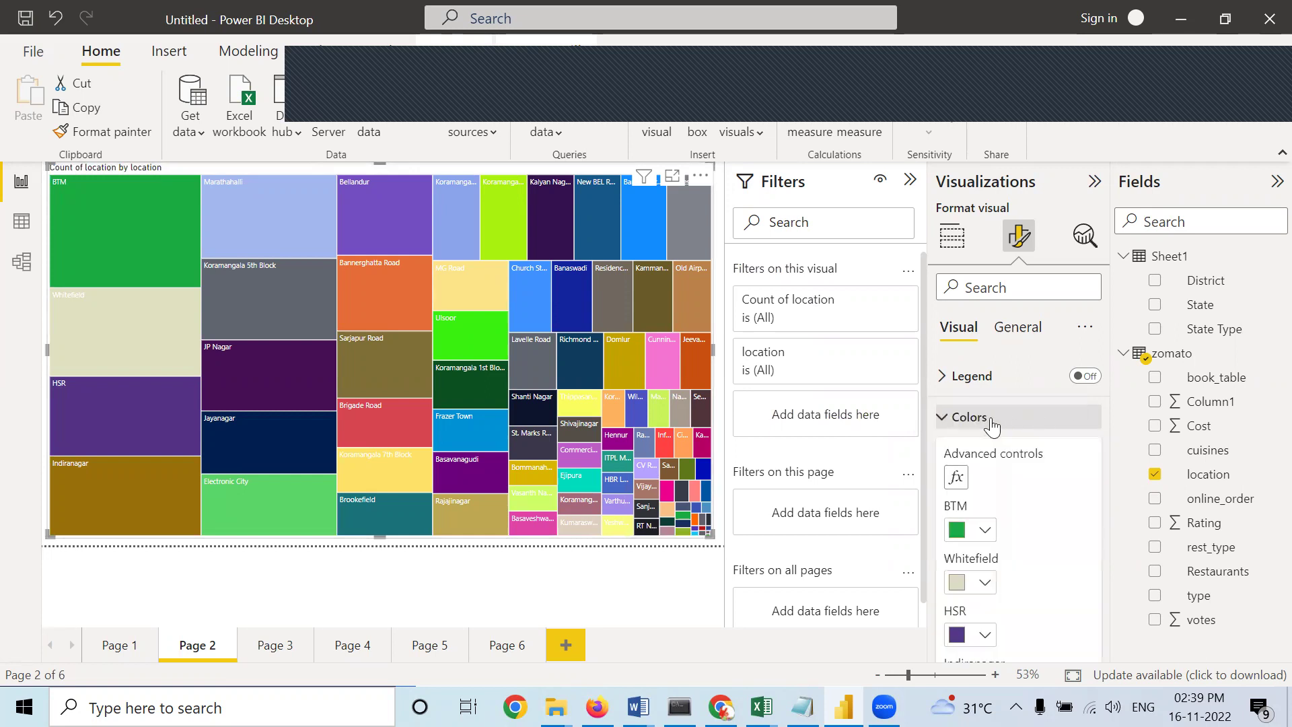
{"action": "scroll", "coordinate": [1000, 567], "scroll_direction": "down", "scroll_amount": 8}
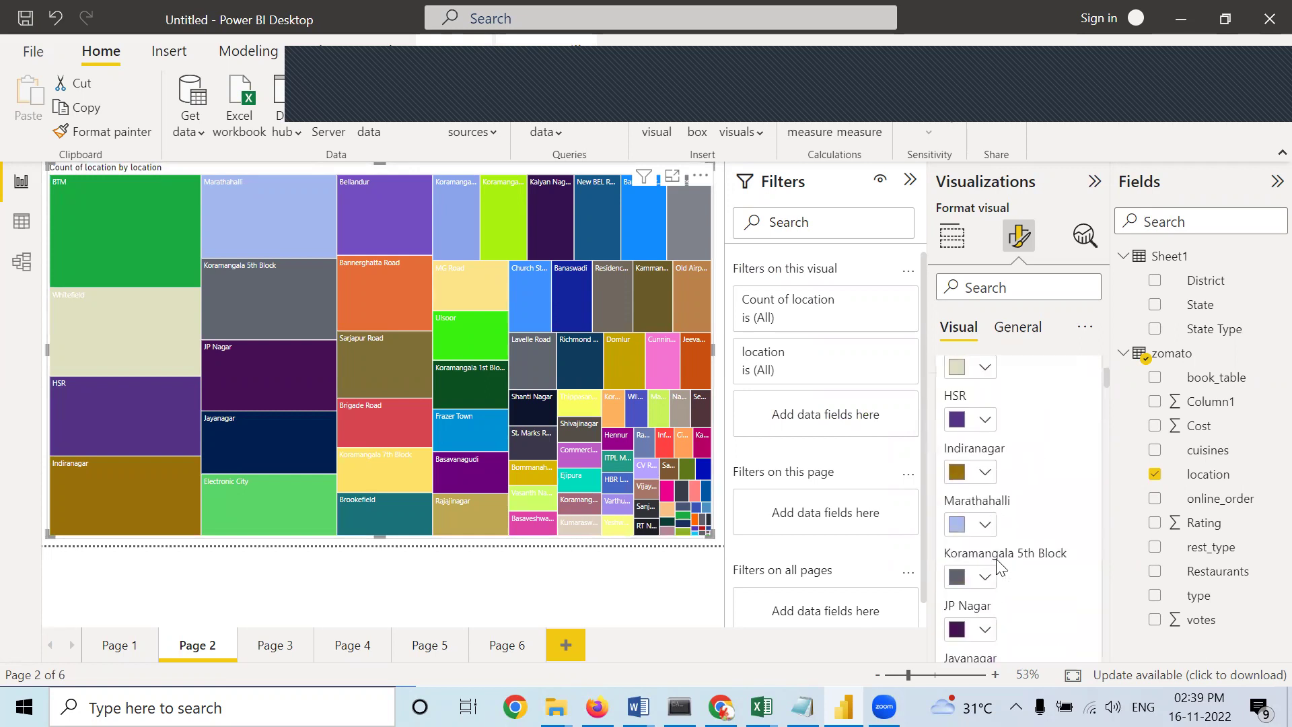
{"action": "scroll", "coordinate": [999, 567], "scroll_direction": "down", "scroll_amount": 2}
{"action": "scroll", "coordinate": [1000, 565], "scroll_direction": "up", "scroll_amount": 4}
{"action": "scroll", "coordinate": [1002, 555], "scroll_direction": "down", "scroll_amount": 8}
{"action": "scroll", "coordinate": [1001, 548], "scroll_direction": "down", "scroll_amount": 18}
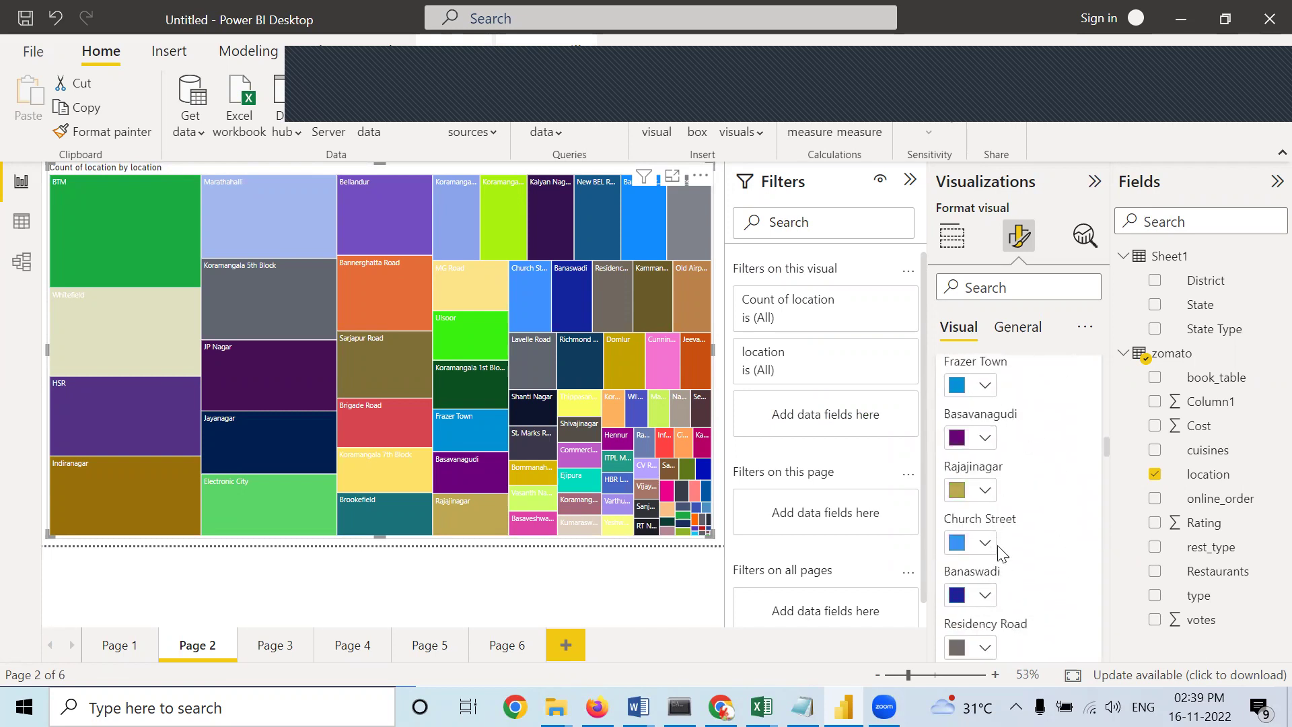
{"action": "scroll", "coordinate": [983, 491], "scroll_direction": "up", "scroll_amount": 6}
{"action": "scroll", "coordinate": [983, 498], "scroll_direction": "up", "scroll_amount": 15}
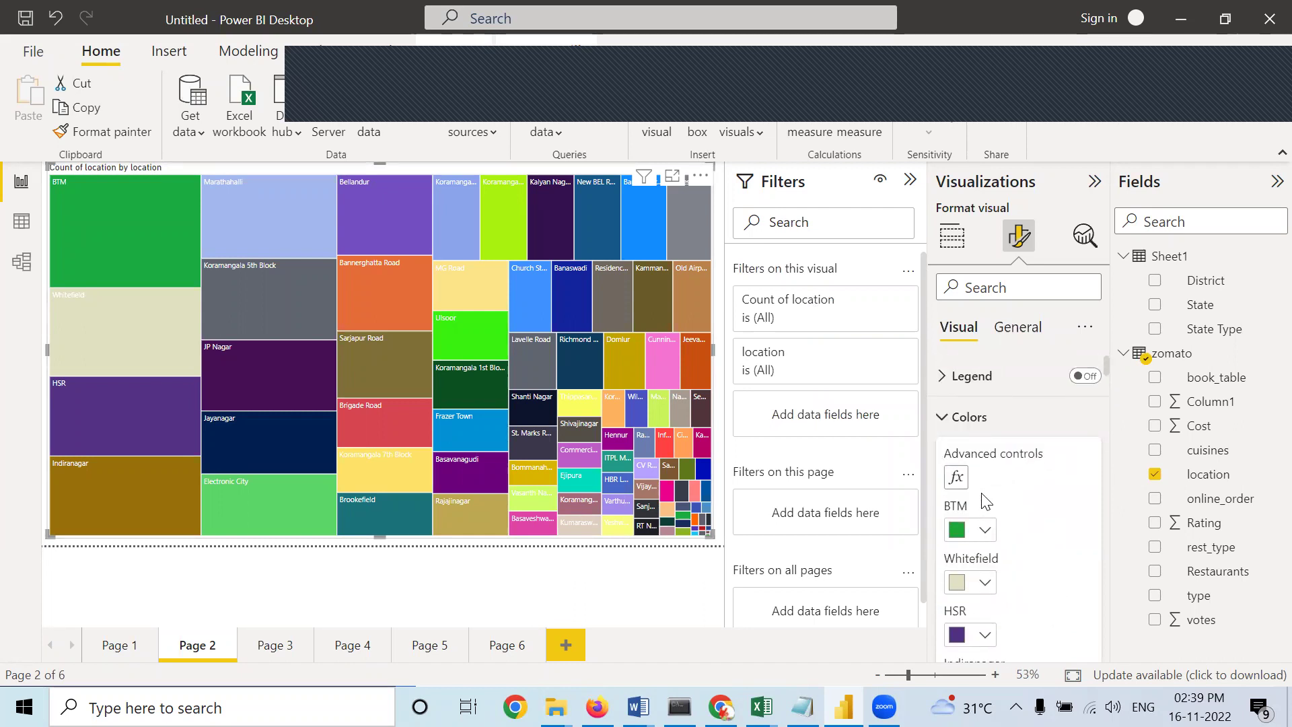
{"action": "left_click", "coordinate": [940, 418]}
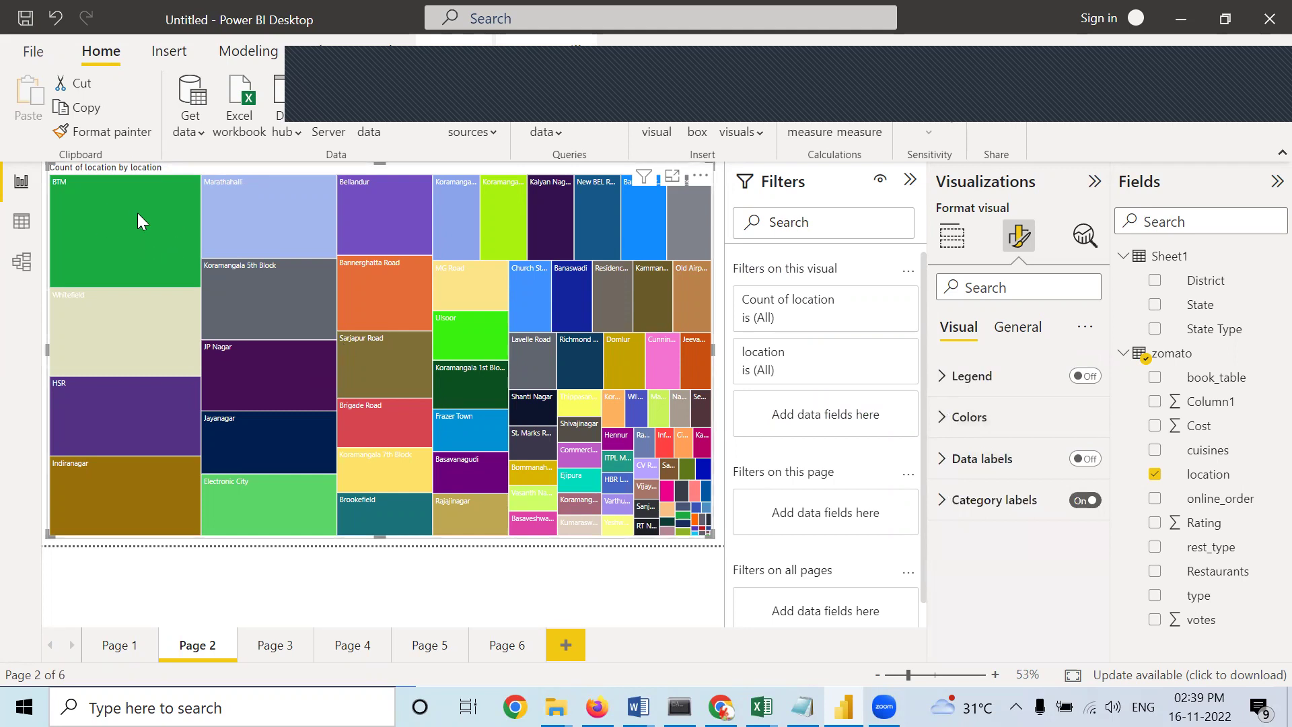
Turn on data labels for the location treemap.
{"action": "mouse_move", "coordinate": [172, 228]}
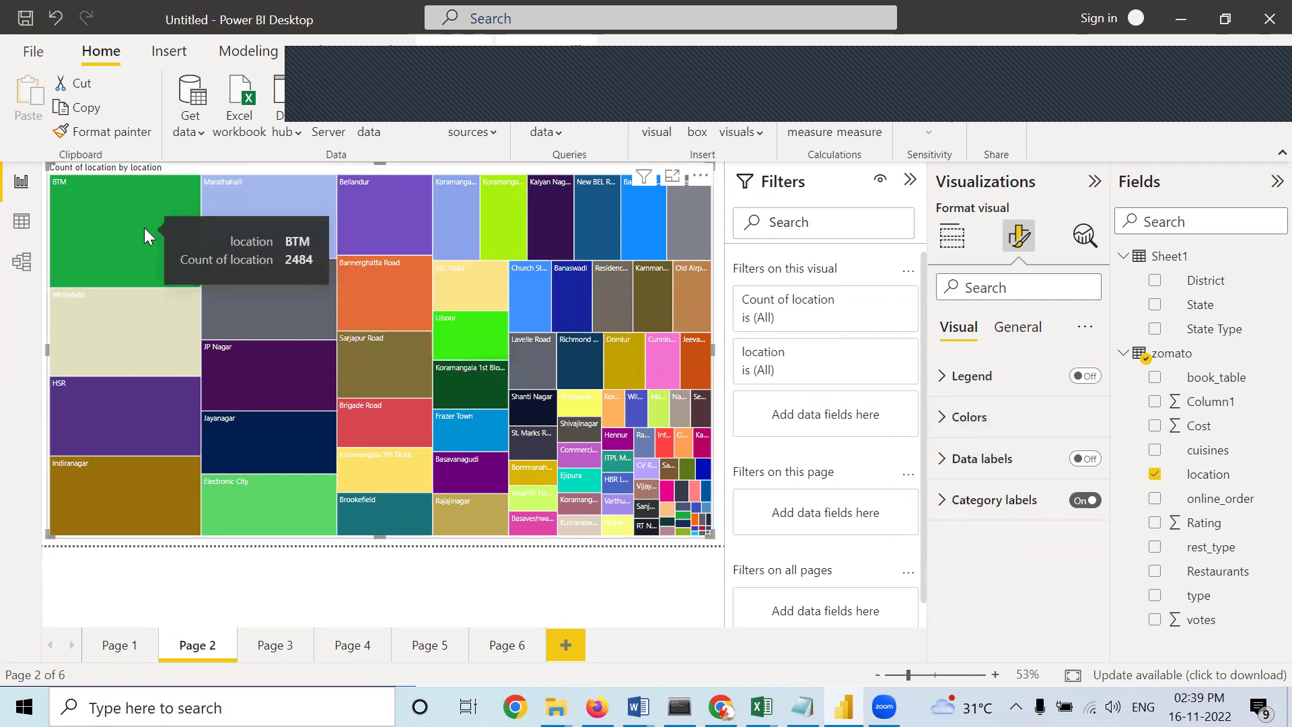
{"action": "left_click", "coordinate": [1089, 462]}
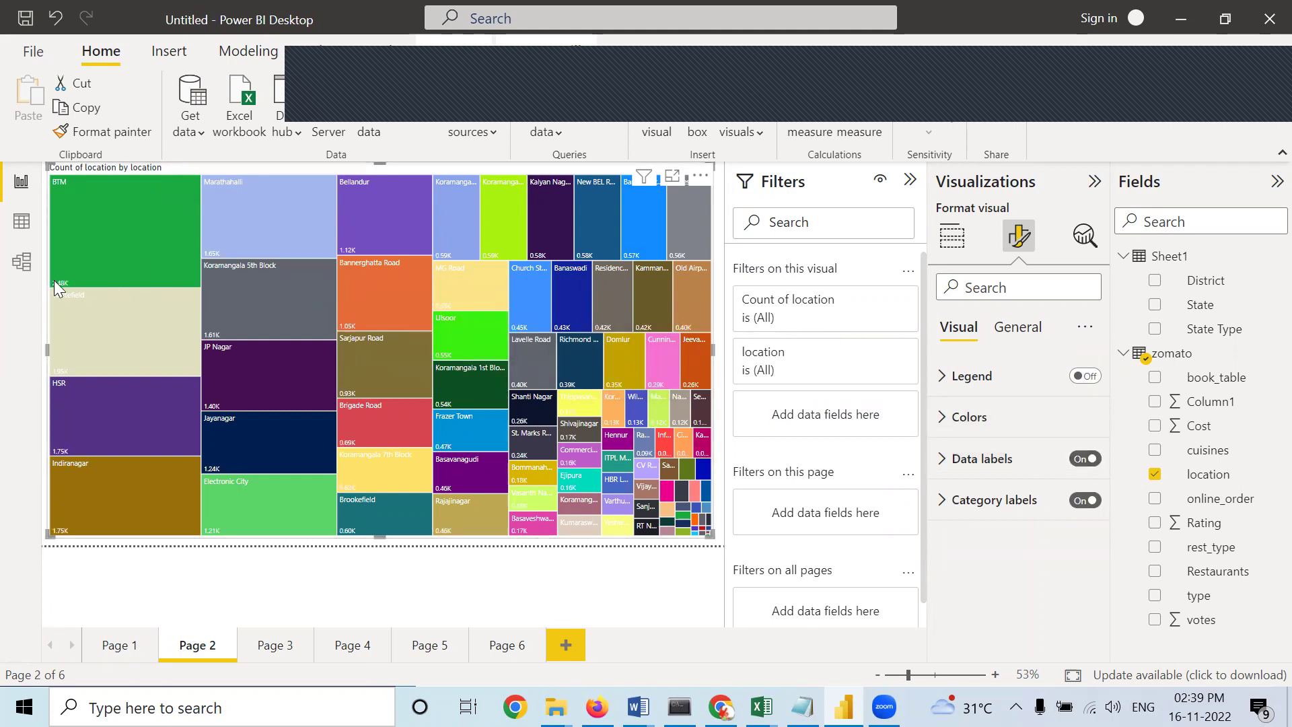
{"action": "mouse_move", "coordinate": [66, 284]}
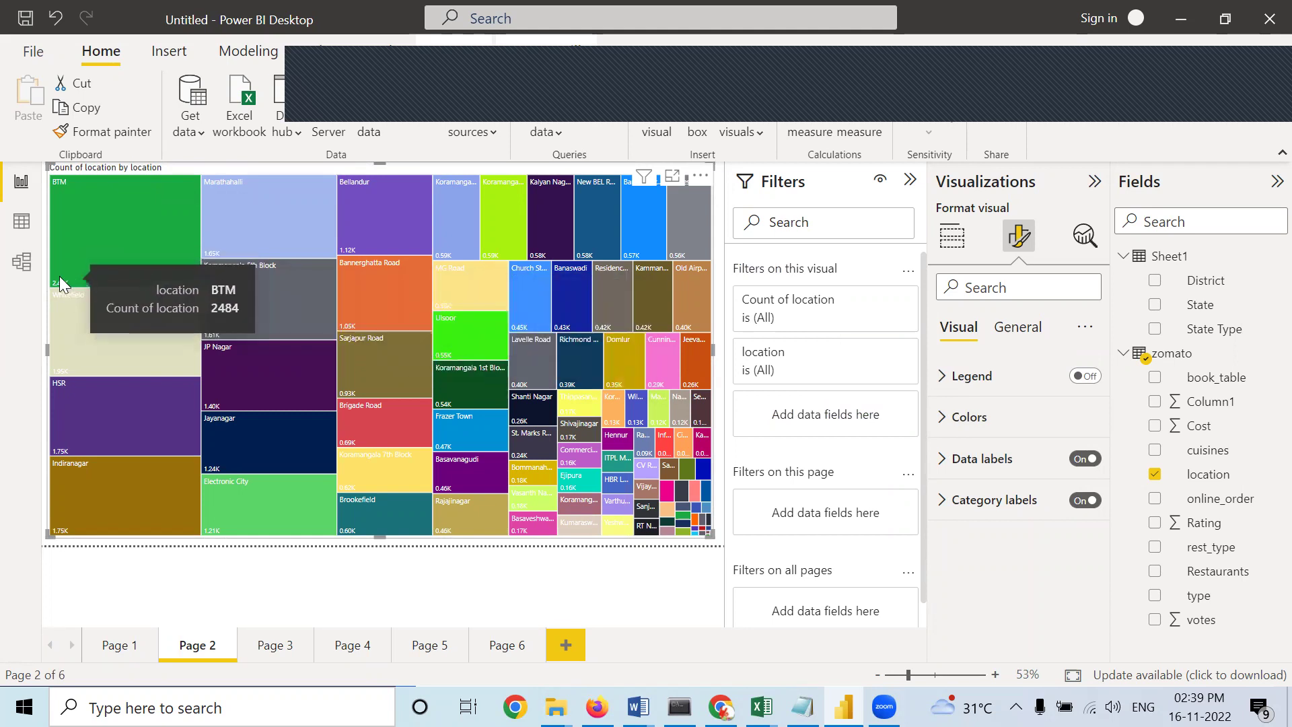
Filter the treemap's format settings by "size" and set its data label values to font size 20.
{"action": "left_click", "coordinate": [1027, 282]}
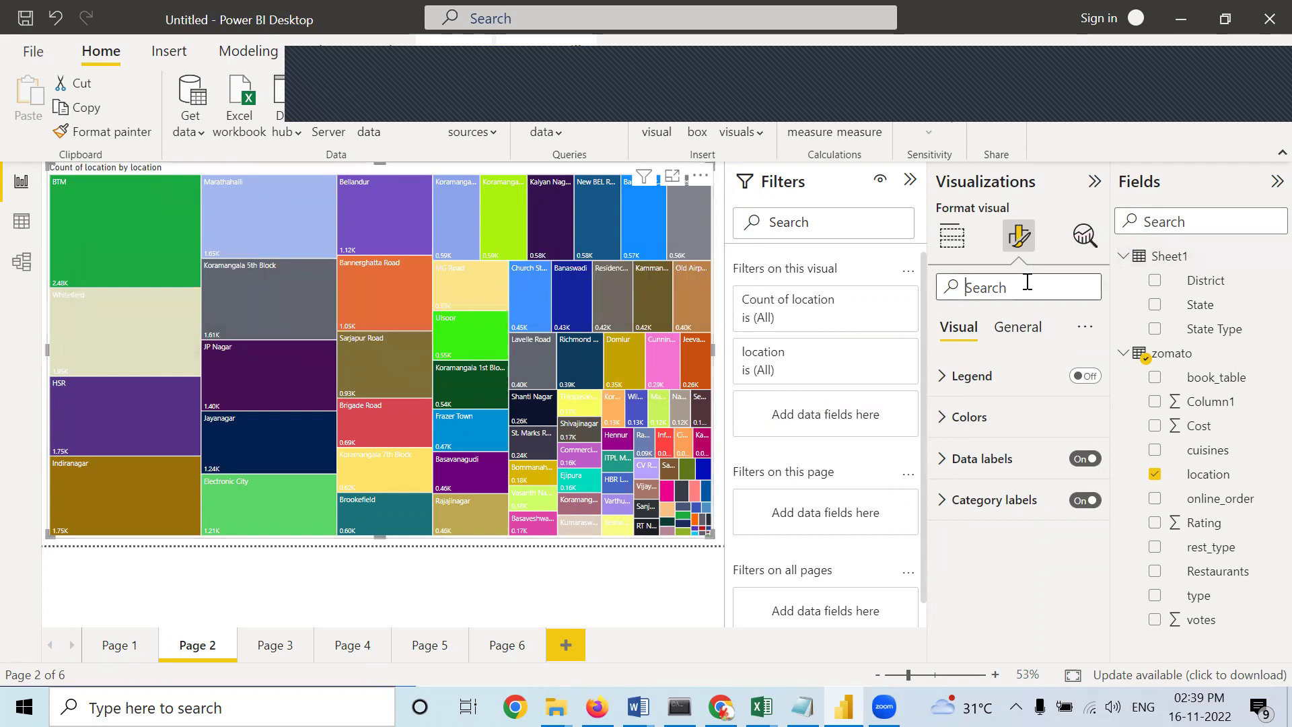
{"action": "type", "text": "size"}
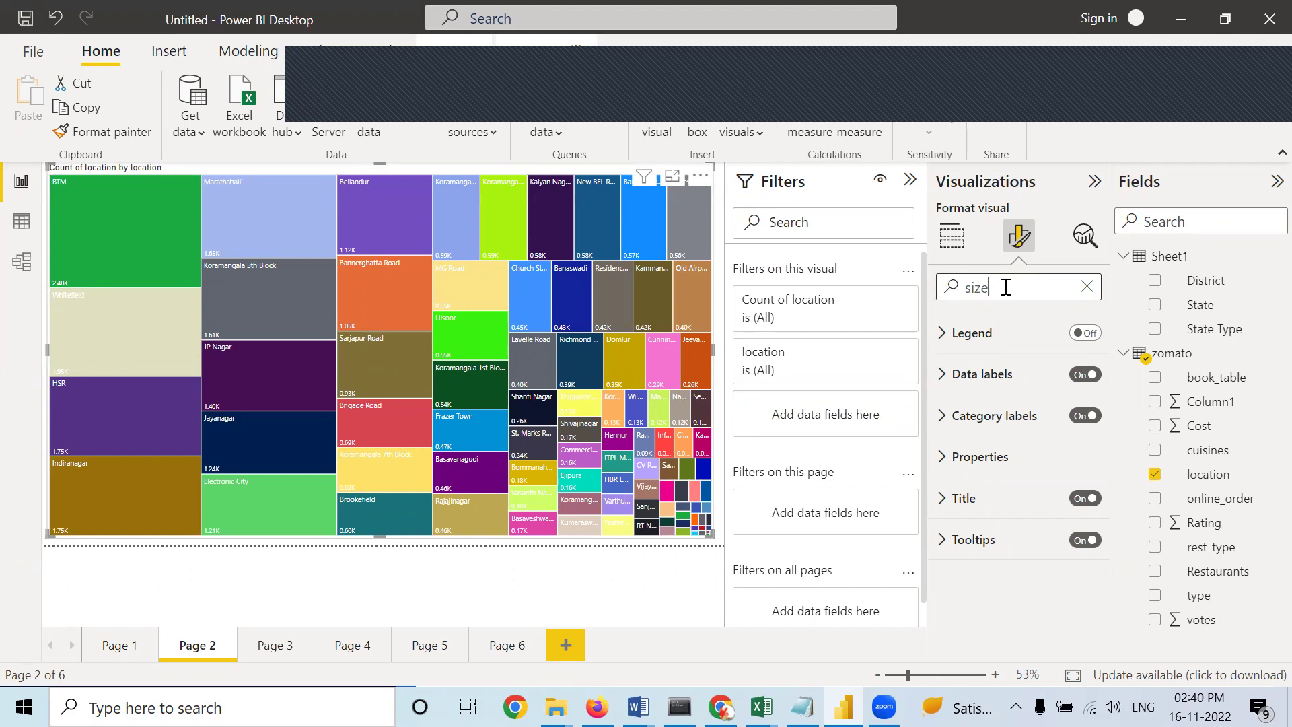
{"action": "left_click", "coordinate": [938, 378]}
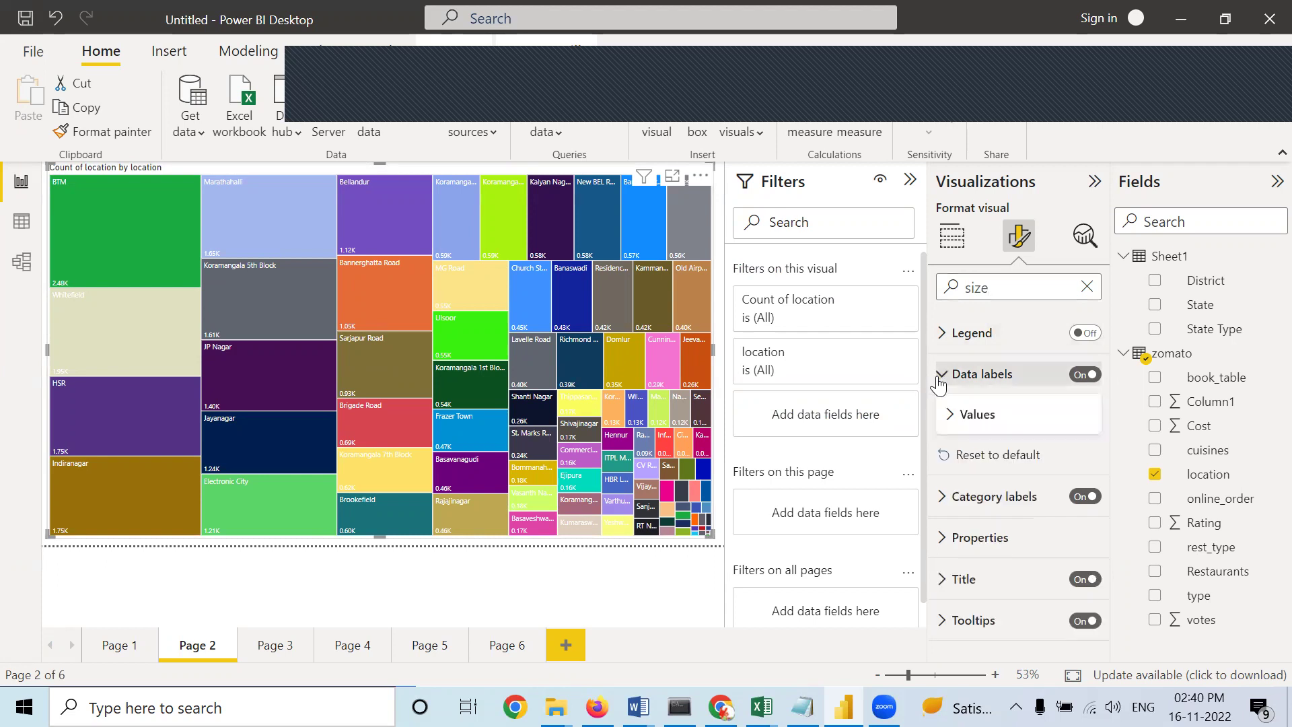
{"action": "left_click", "coordinate": [948, 414]}
{"action": "left_click", "coordinate": [1082, 462]}
{"action": "left_click", "coordinate": [1081, 462]}
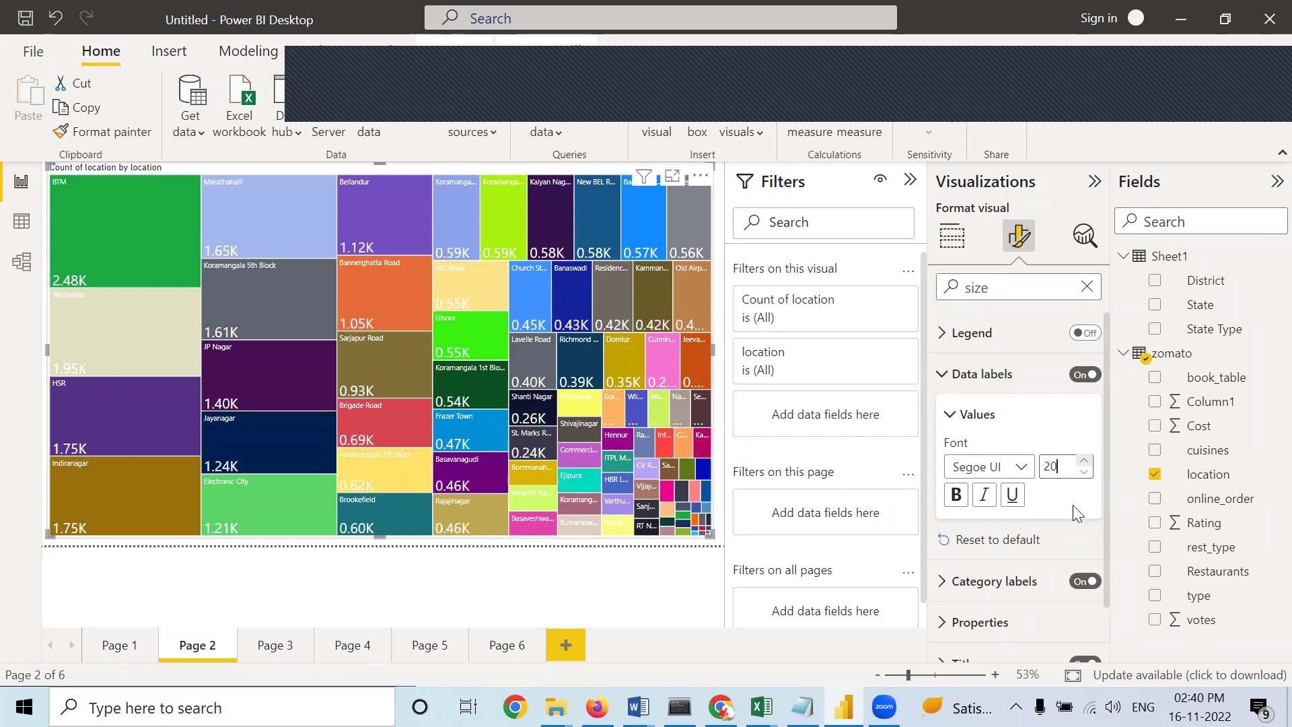
Set the treemap's category label values to font size 22.
{"action": "left_click", "coordinate": [941, 581]}
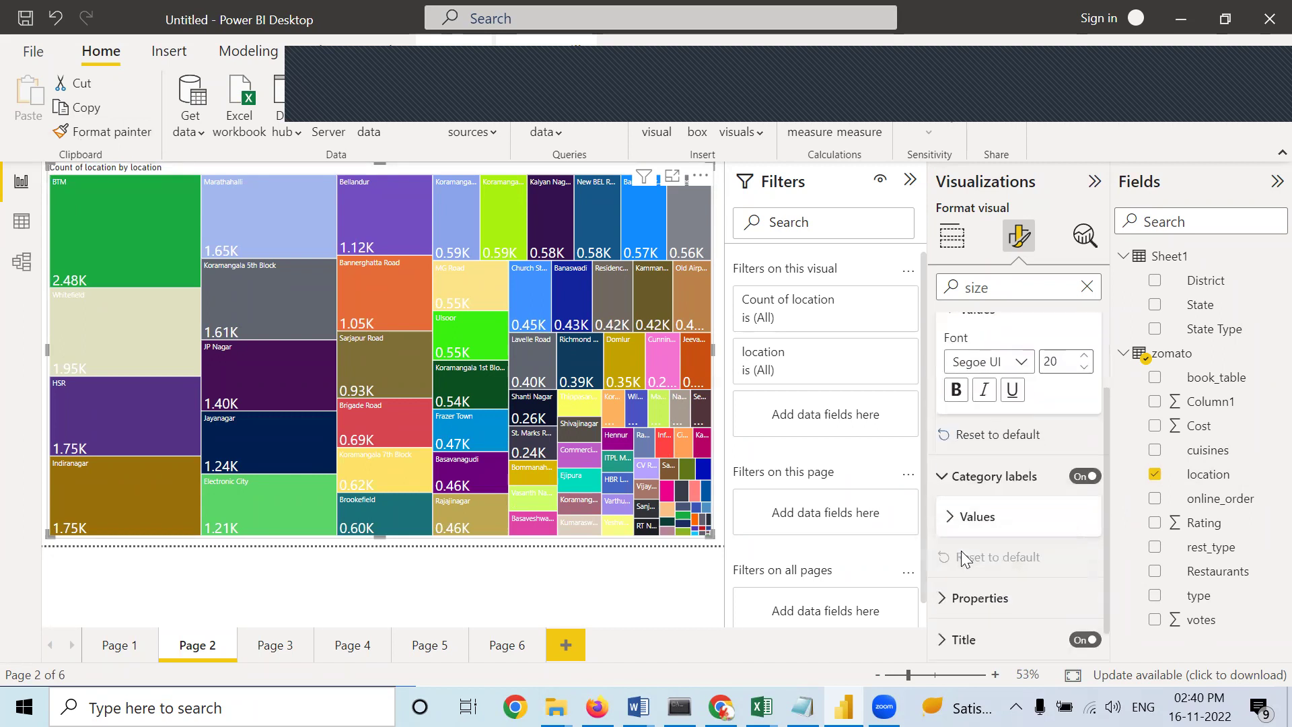
{"action": "left_click", "coordinate": [948, 518]}
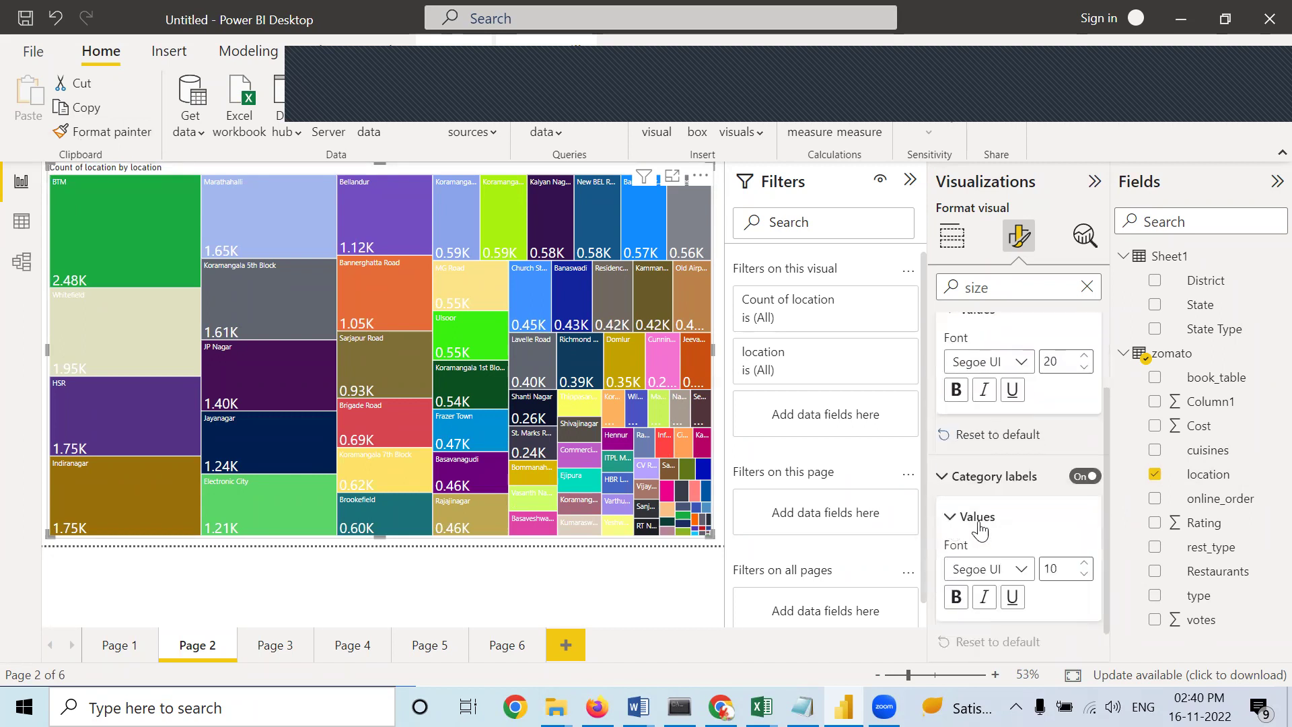
{"action": "left_click", "coordinate": [1083, 564]}
{"action": "left_click", "coordinate": [1083, 564]}
{"action": "left_click", "coordinate": [1083, 564]}
{"action": "left_click", "coordinate": [1083, 564]}
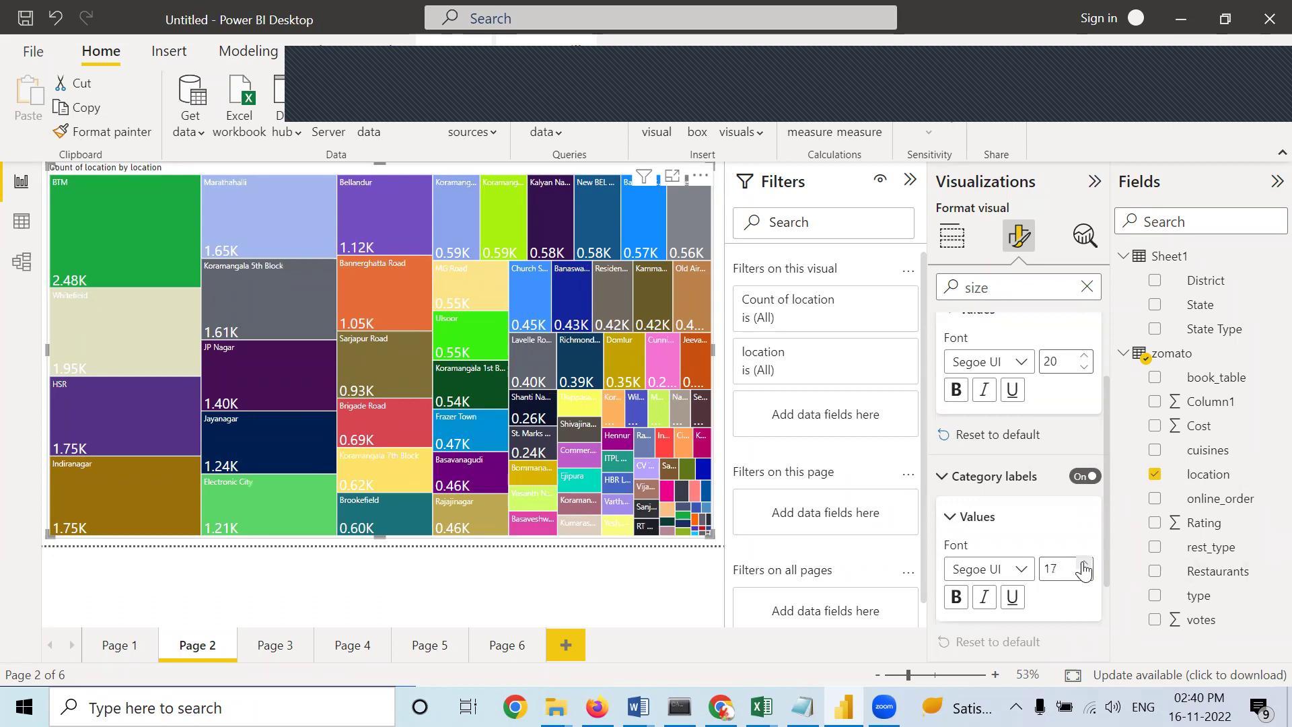
{"action": "left_click", "coordinate": [1084, 565]}
{"action": "left_click", "coordinate": [1083, 565]}
{"action": "left_click", "coordinate": [1084, 565]}
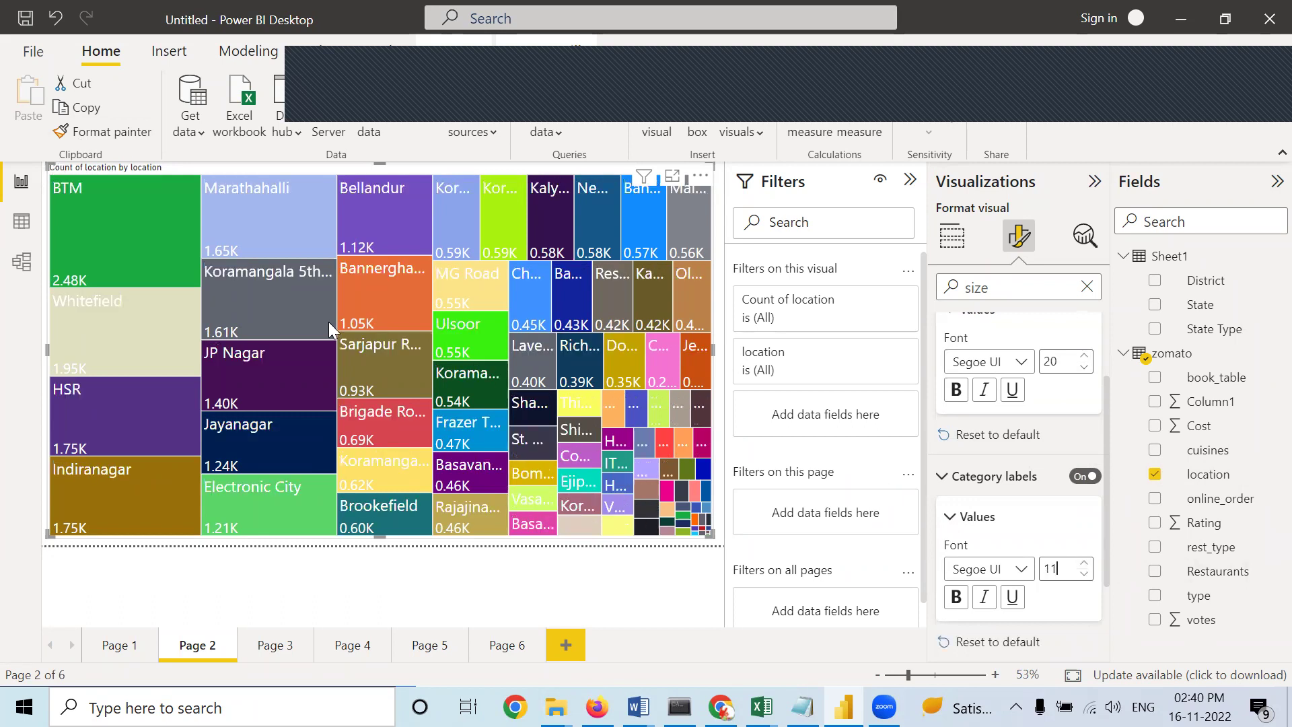
Set the treemap's title font size to 17.
{"action": "scroll", "coordinate": [1104, 516], "scroll_direction": "down", "scroll_amount": 3}
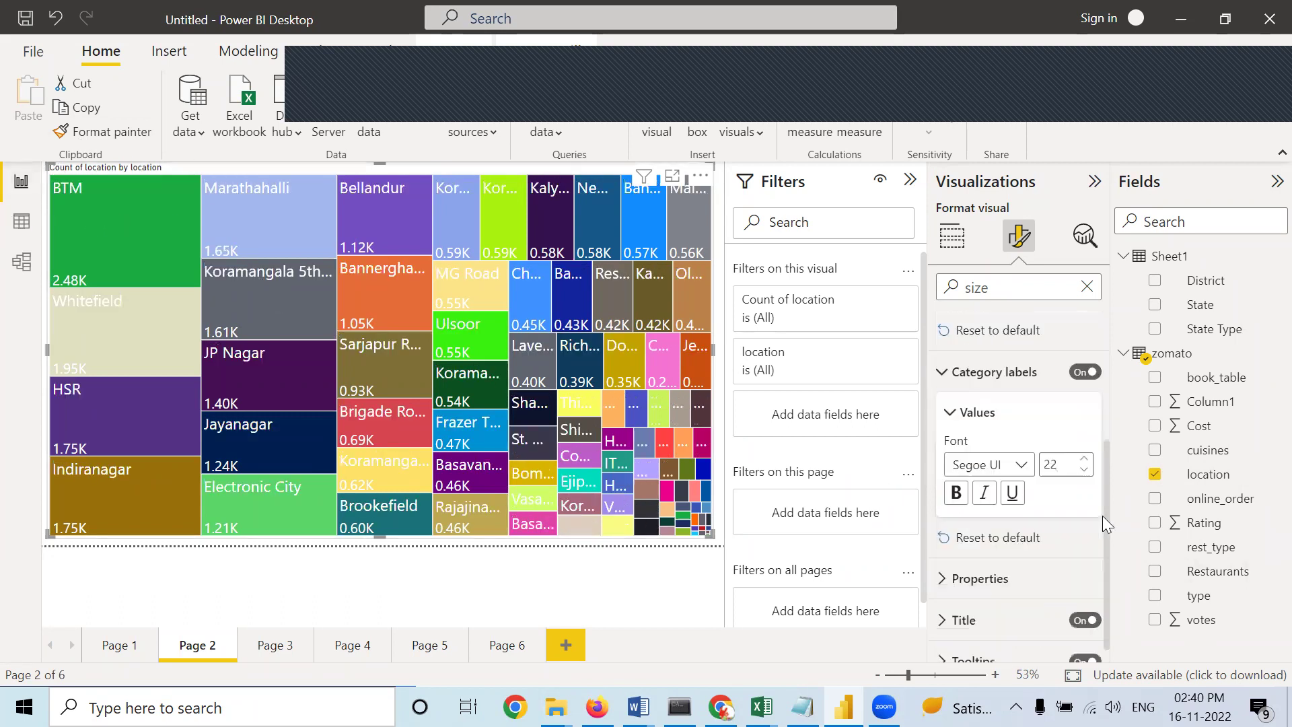
{"action": "left_click", "coordinate": [945, 601]}
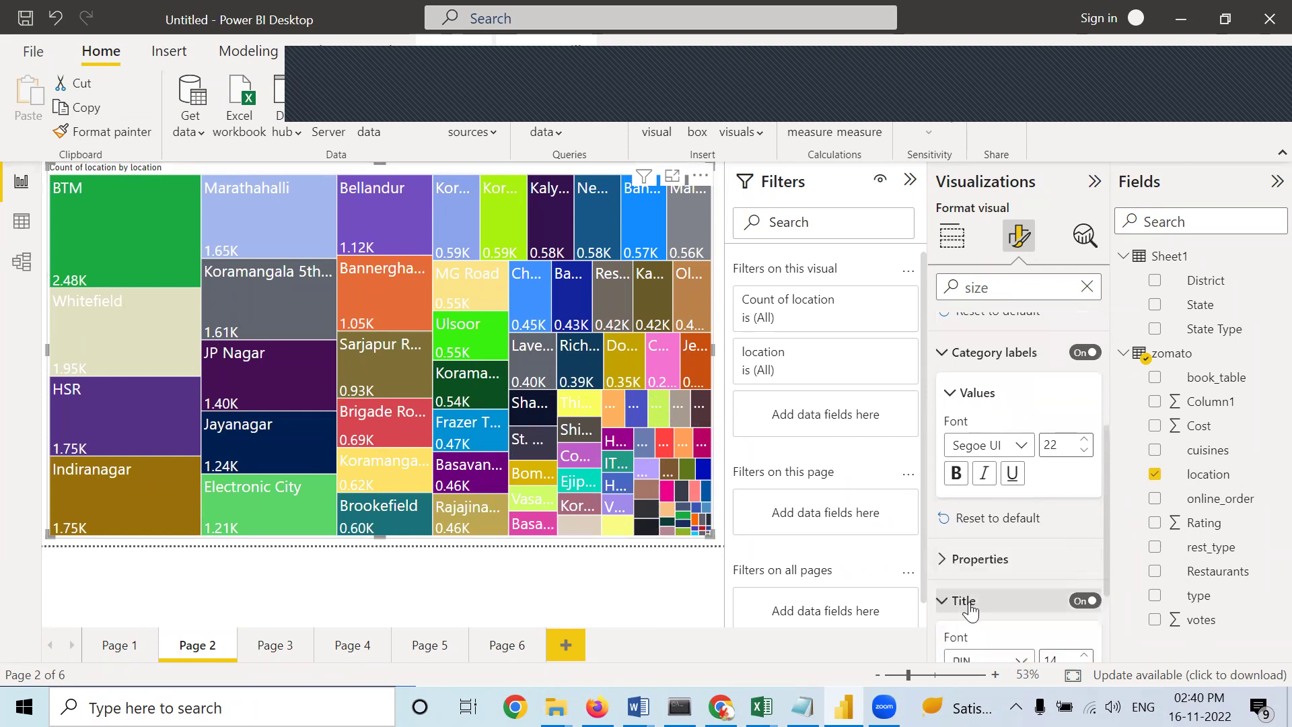
{"action": "scroll", "coordinate": [1090, 532], "scroll_direction": "down", "scroll_amount": 3}
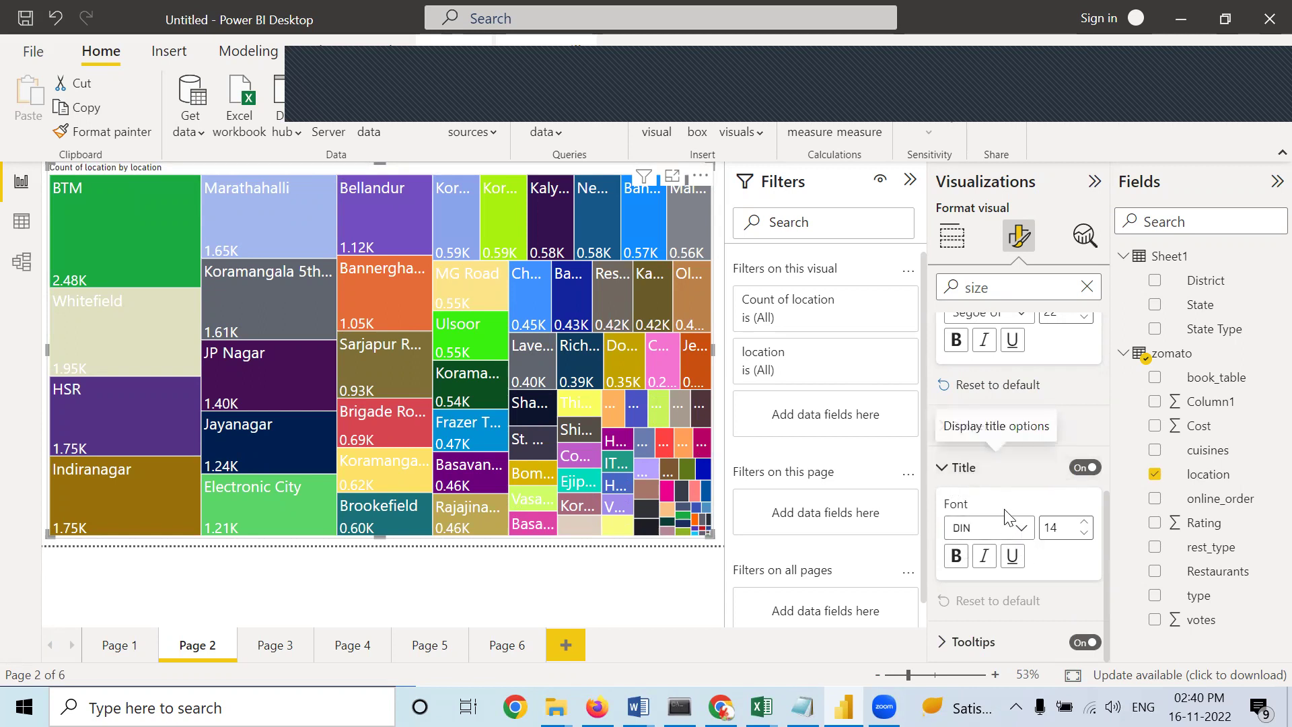
{"action": "left_click", "coordinate": [948, 475]}
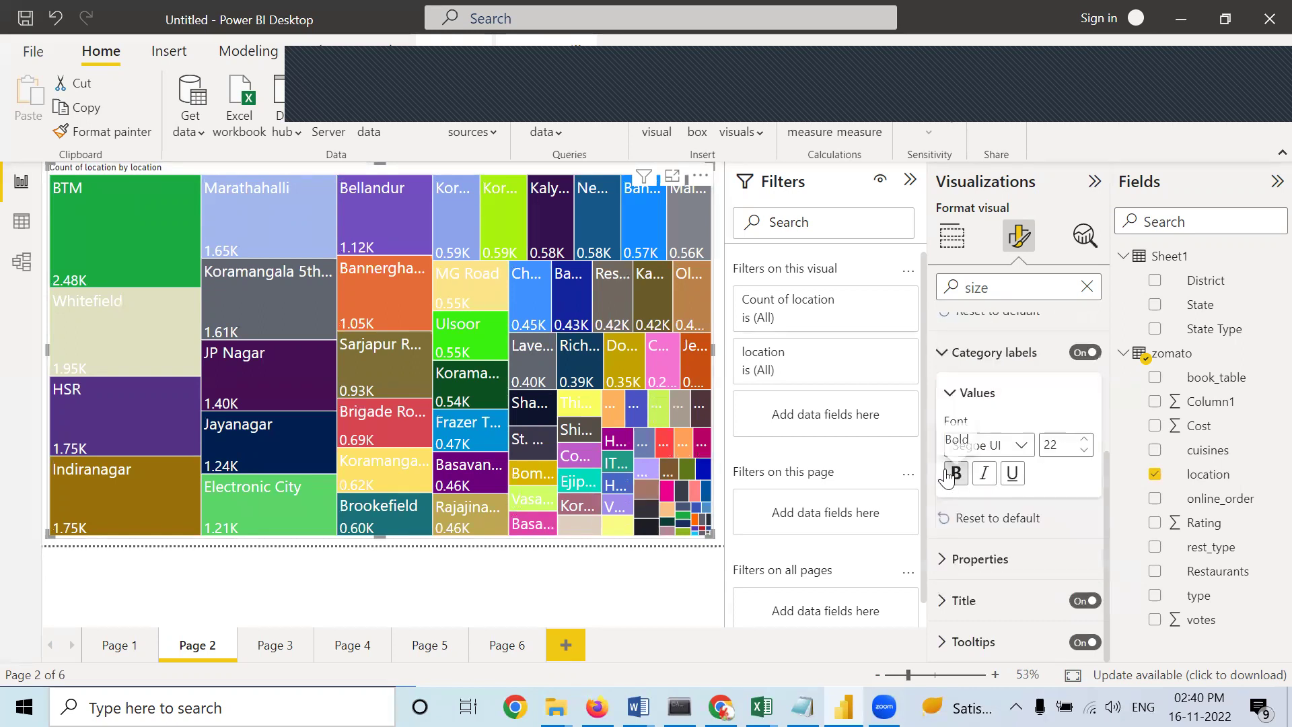
{"action": "left_click", "coordinate": [955, 601]}
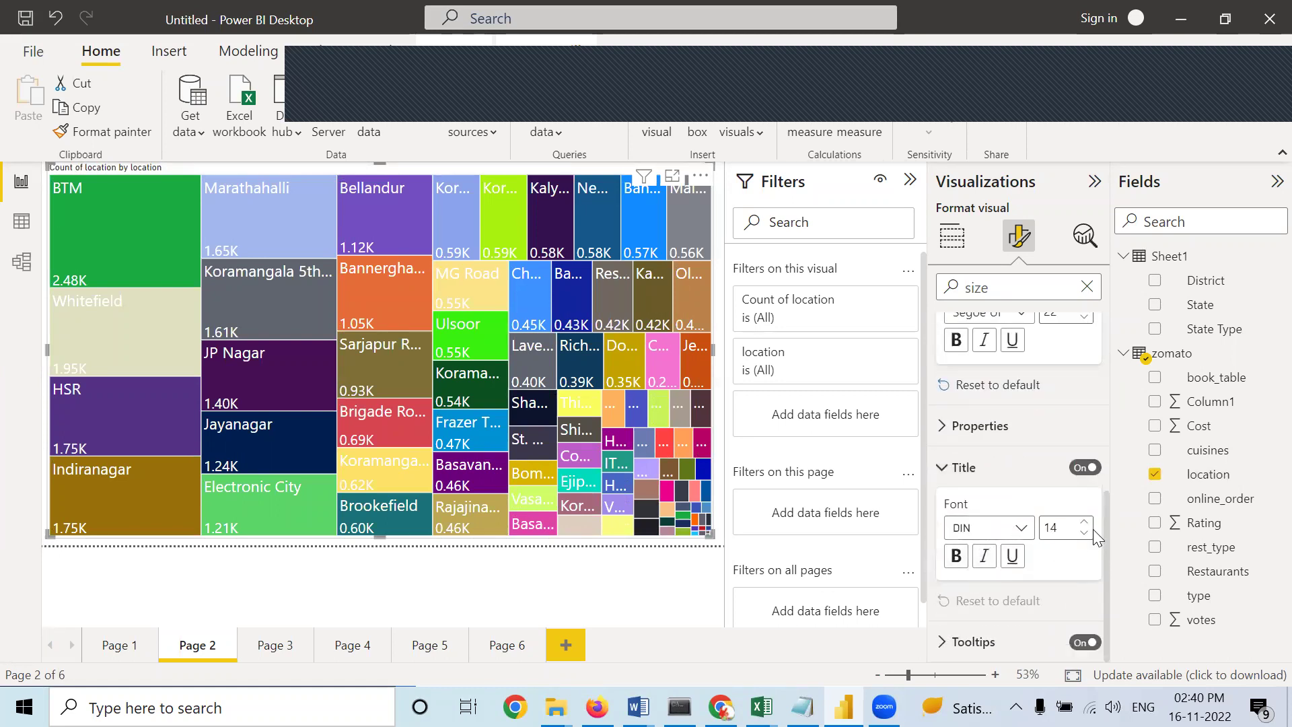
{"action": "left_click", "coordinate": [1083, 524]}
{"action": "left_click", "coordinate": [1083, 524]}
{"action": "left_click", "coordinate": [1083, 524]}
{"action": "left_click", "coordinate": [1083, 524]}
{"action": "key", "text": "Down"}
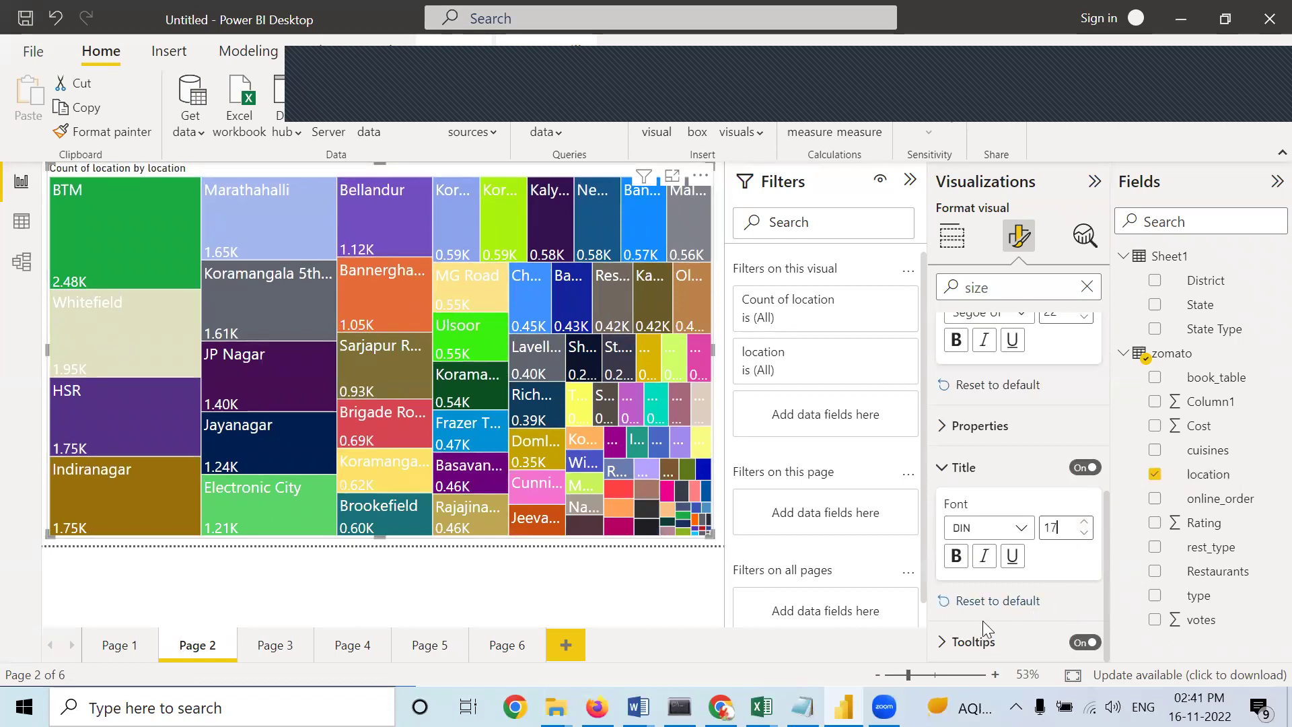
Lock the treemap's aspect ratio in its size properties and deselect the chart.
{"action": "scroll", "coordinate": [951, 538], "scroll_direction": "up", "scroll_amount": 2}
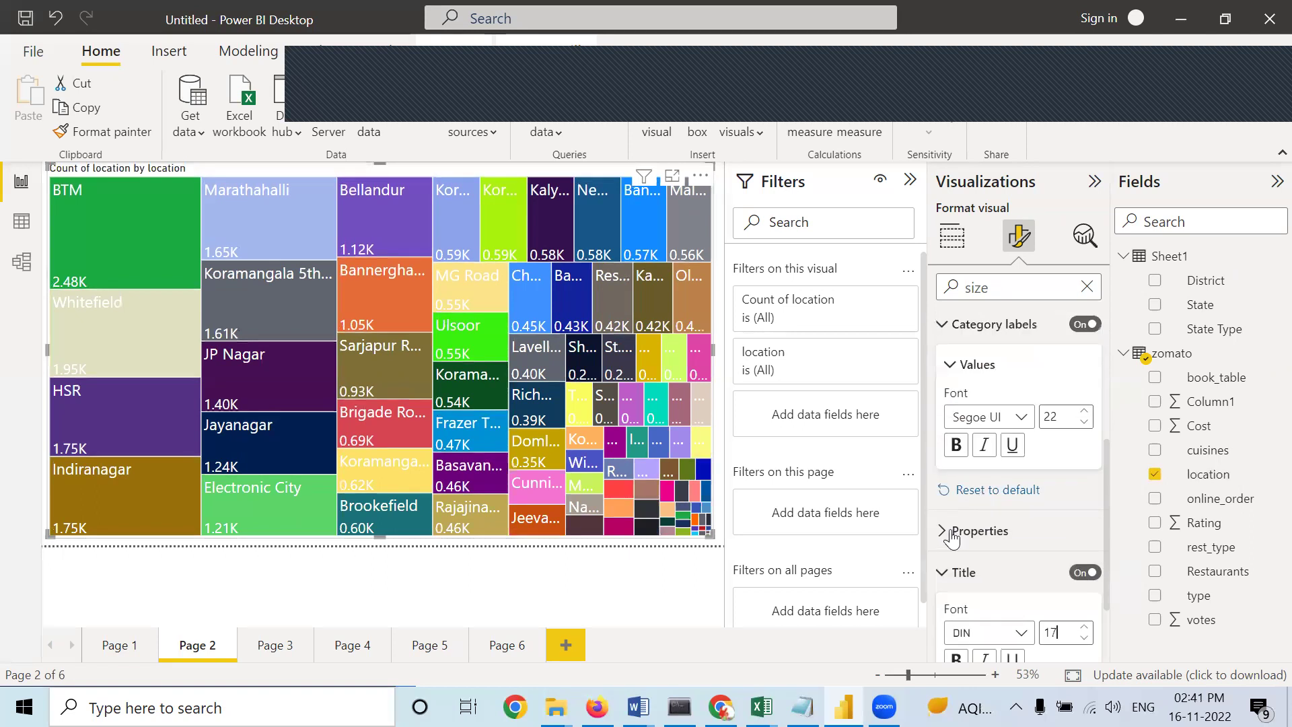
{"action": "left_click", "coordinate": [939, 533]}
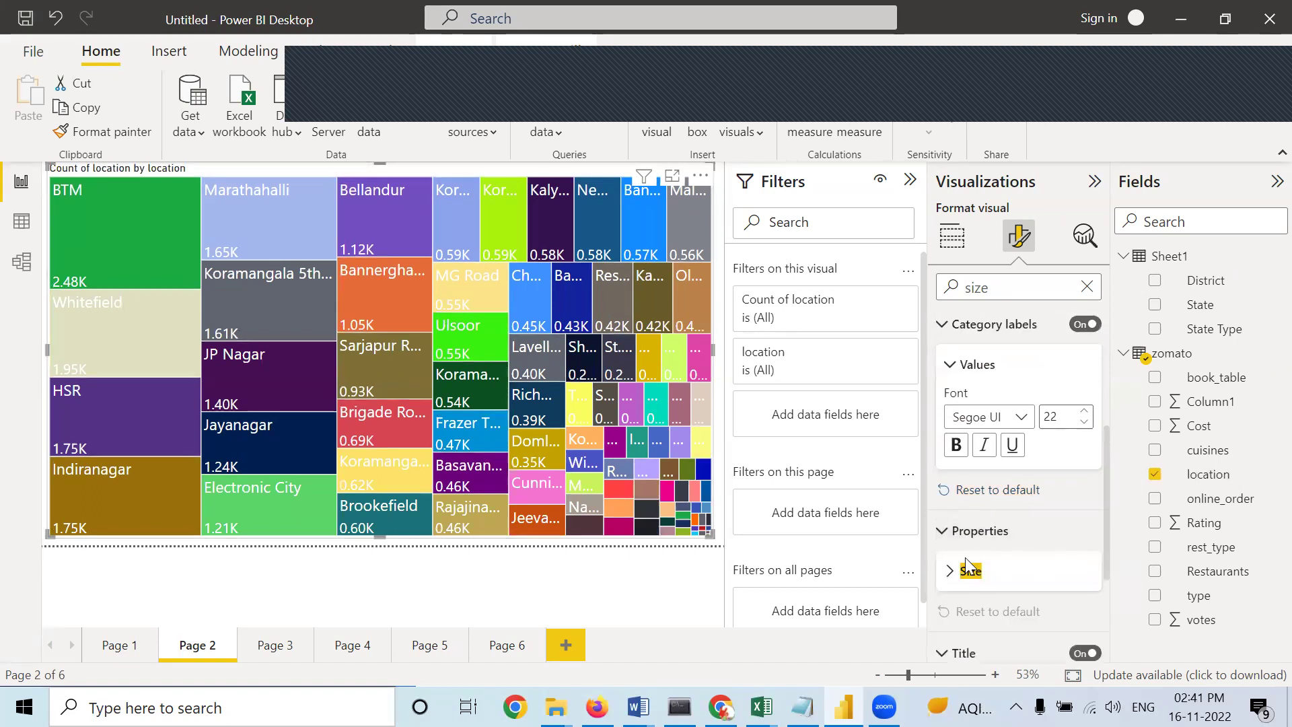
{"action": "left_click", "coordinate": [957, 578]}
{"action": "scroll", "coordinate": [1038, 585], "scroll_direction": "down", "scroll_amount": 3}
{"action": "scroll", "coordinate": [1038, 586], "scroll_direction": "up", "scroll_amount": 4}
{"action": "scroll", "coordinate": [1038, 595], "scroll_direction": "down", "scroll_amount": 4}
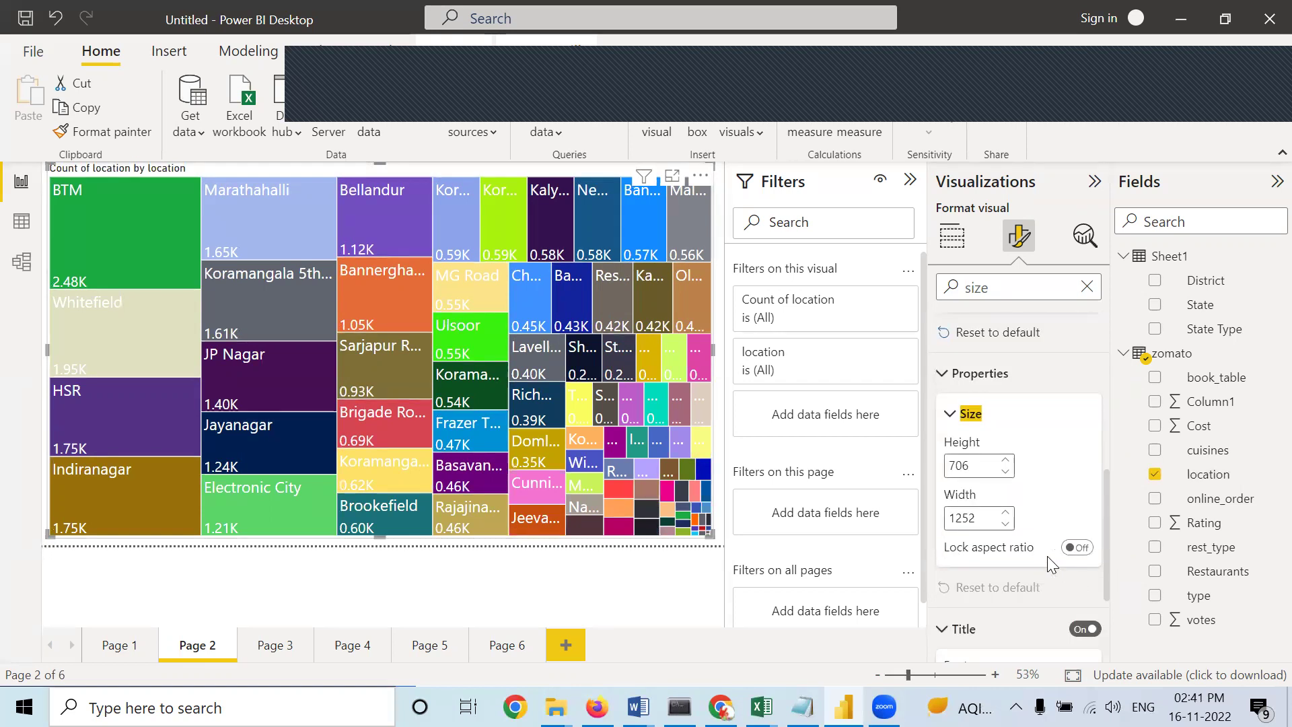
{"action": "left_click", "coordinate": [1071, 549]}
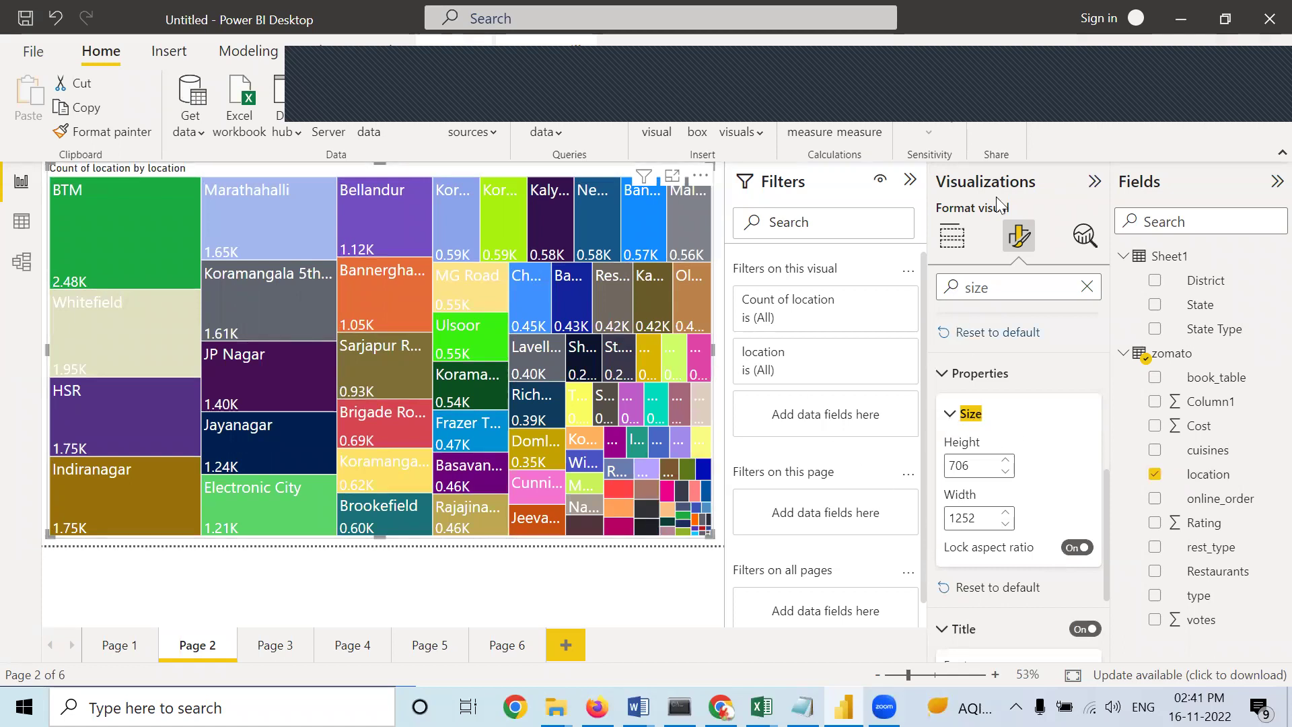
{"action": "left_click", "coordinate": [1004, 374]}
{"action": "scroll", "coordinate": [1004, 374], "scroll_direction": "up", "scroll_amount": 2}
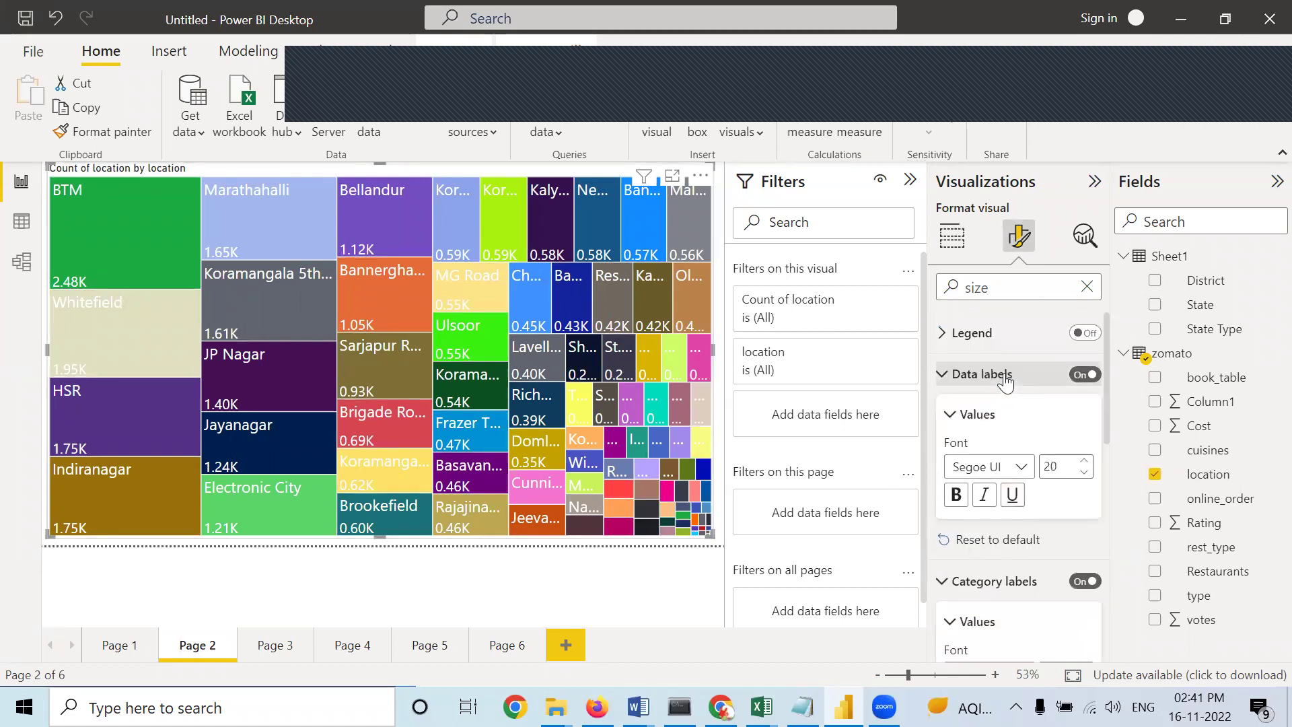
{"action": "left_click", "coordinate": [636, 577]}
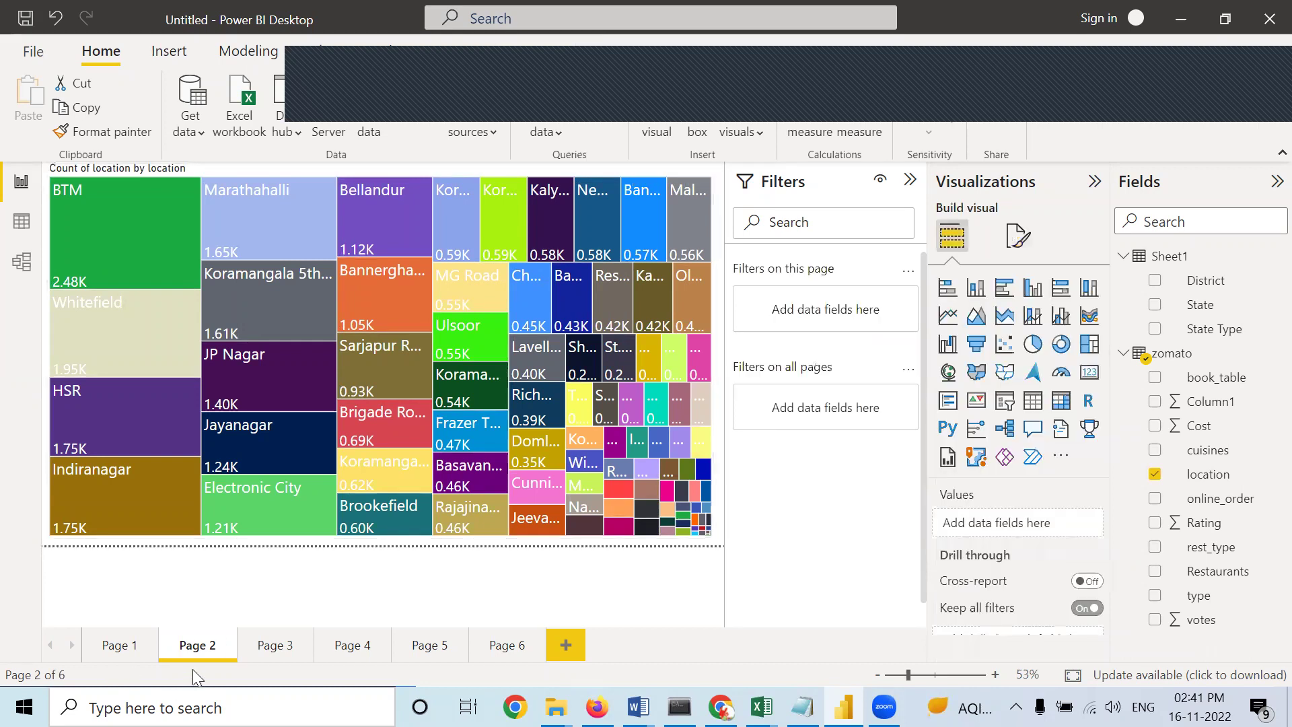
Open Page 3 and select the Rating by location map.
{"action": "left_click", "coordinate": [273, 648]}
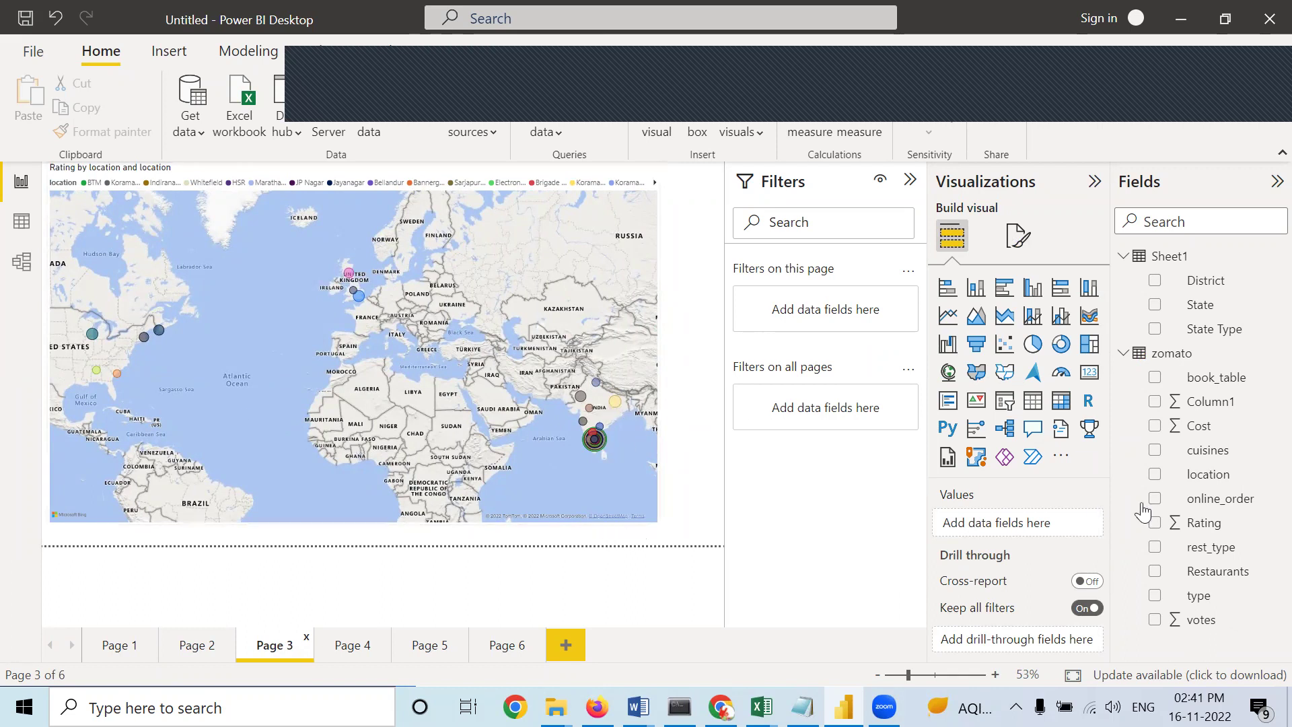
{"action": "left_click", "coordinate": [646, 253]}
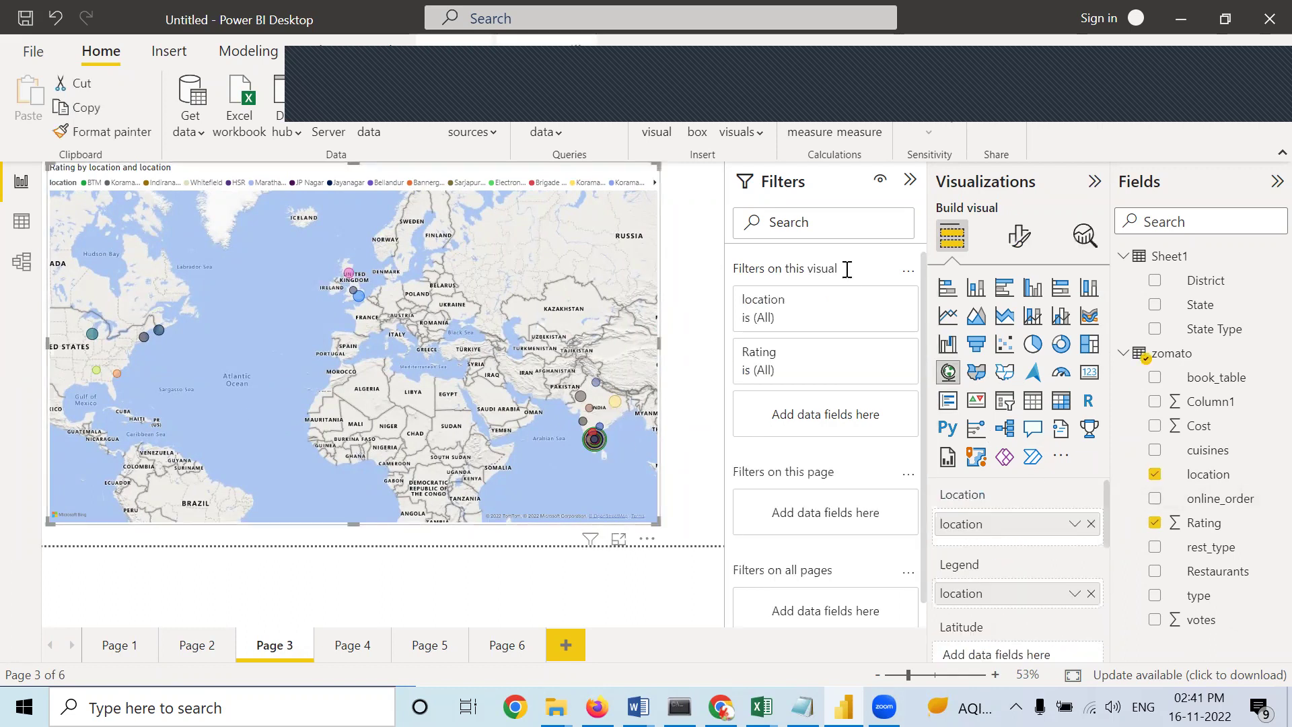